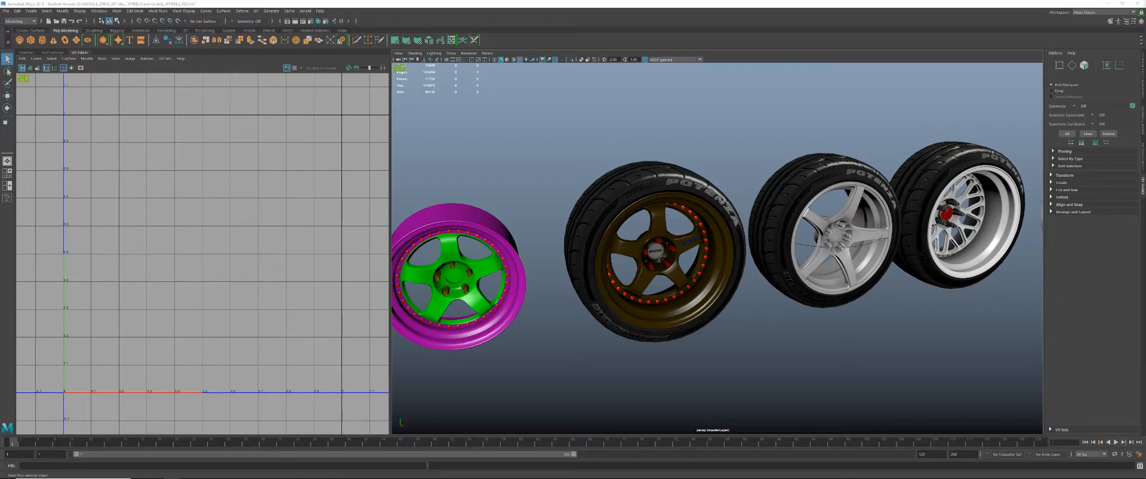
key(XF86AudioLowerVolume)
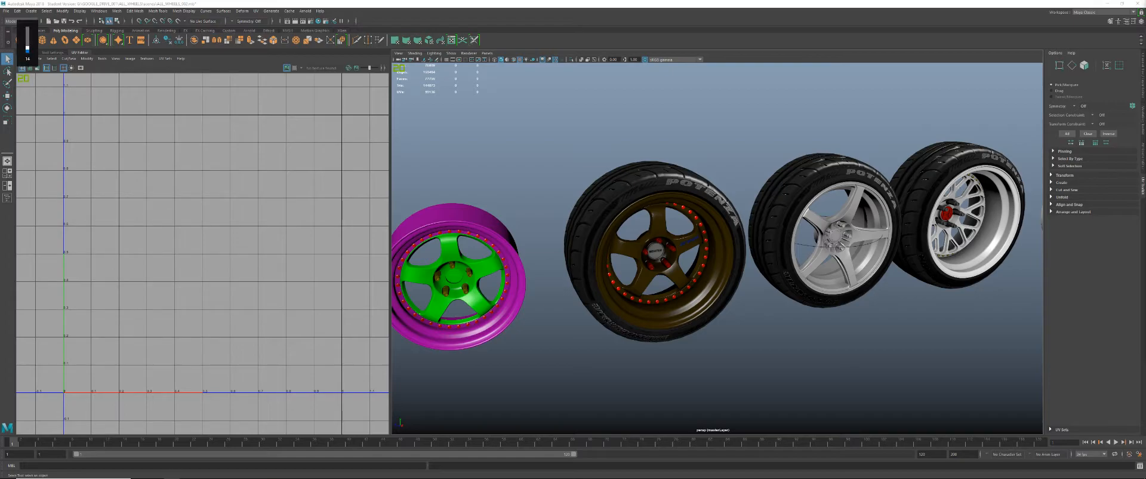
- Select the brown five-spoke Meister wheel and examine its UV layout alongside the model
alt+right_drag(783, 202, 742, 194)
alt+drag(742, 194, 668, 209)
click(668, 210)
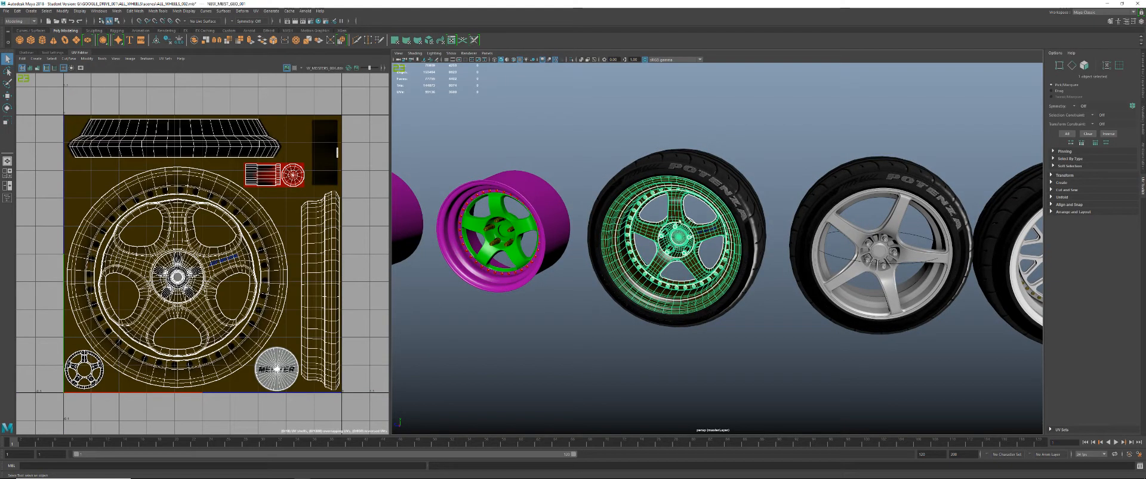
alt+drag(596, 246, 623, 237)
scroll(623, 237, up, 4)
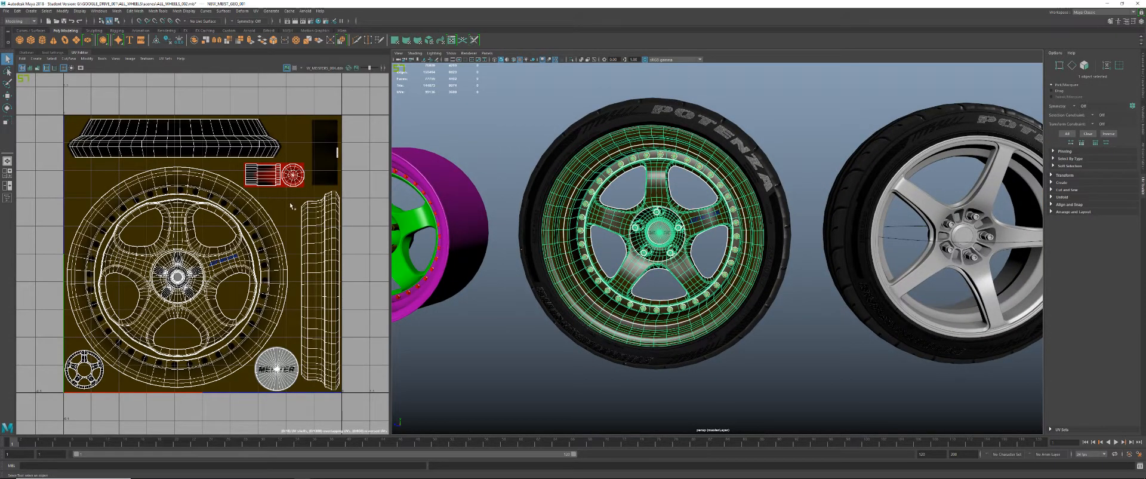
alt+drag(650, 234, 621, 239)
scroll(629, 238, down, 2)
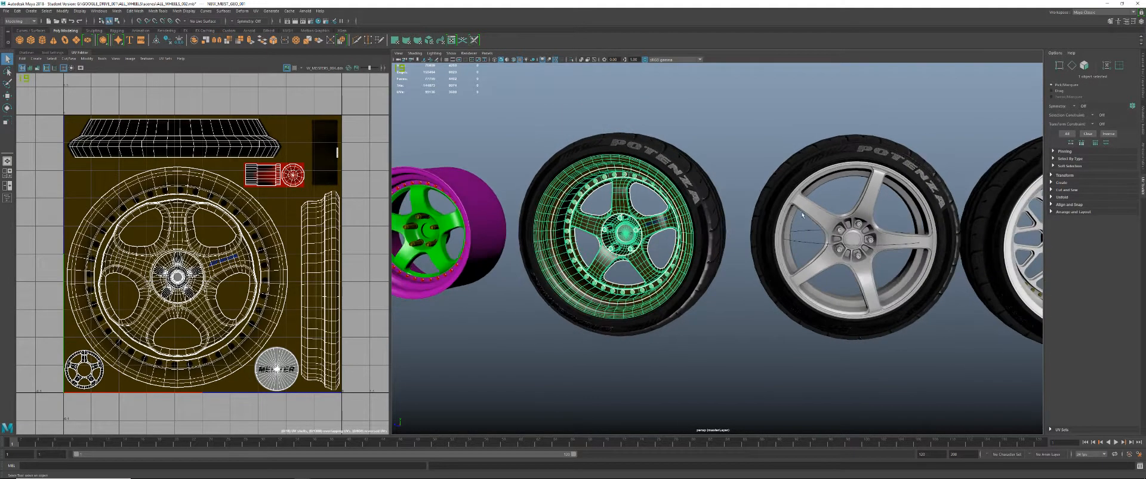
- Clear the selection and examine the brown wheel's spokes, rim bolts and lug nuts up close
click(821, 213)
click(745, 155)
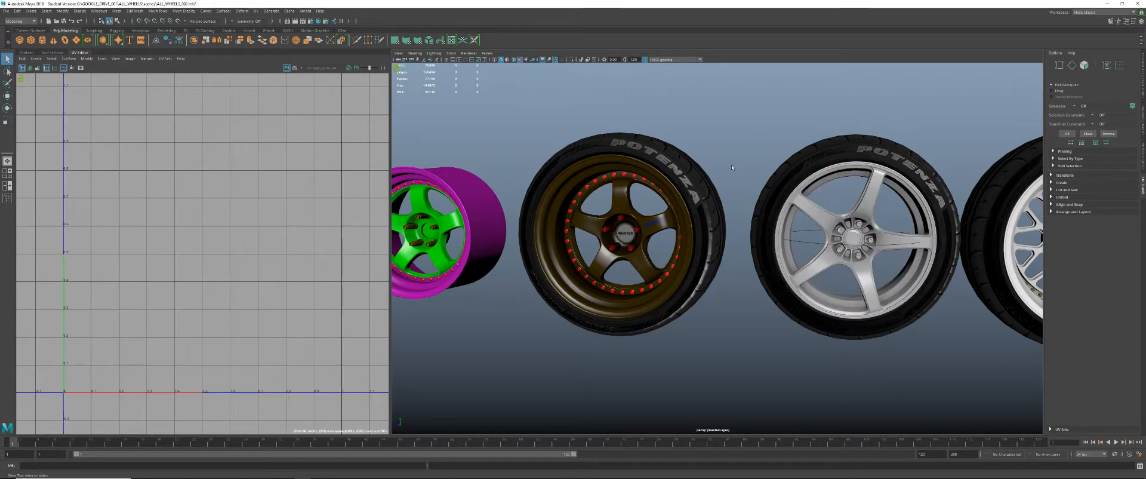
scroll(569, 221, up, 2)
alt+middle_drag(582, 214, 643, 214)
scroll(612, 216, up, 2)
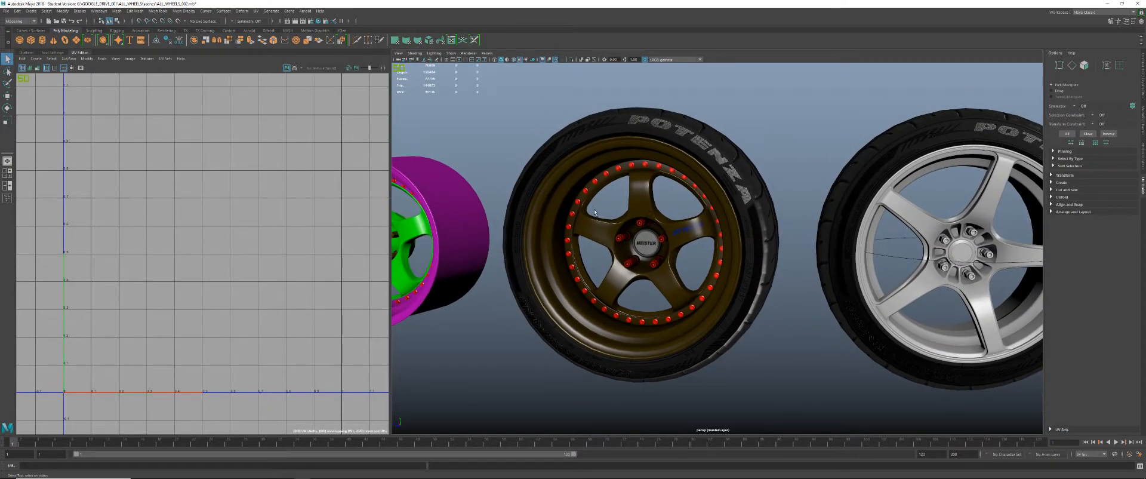
scroll(688, 253, up, 1)
scroll(688, 253, up, 3)
alt+drag(692, 255, 724, 220)
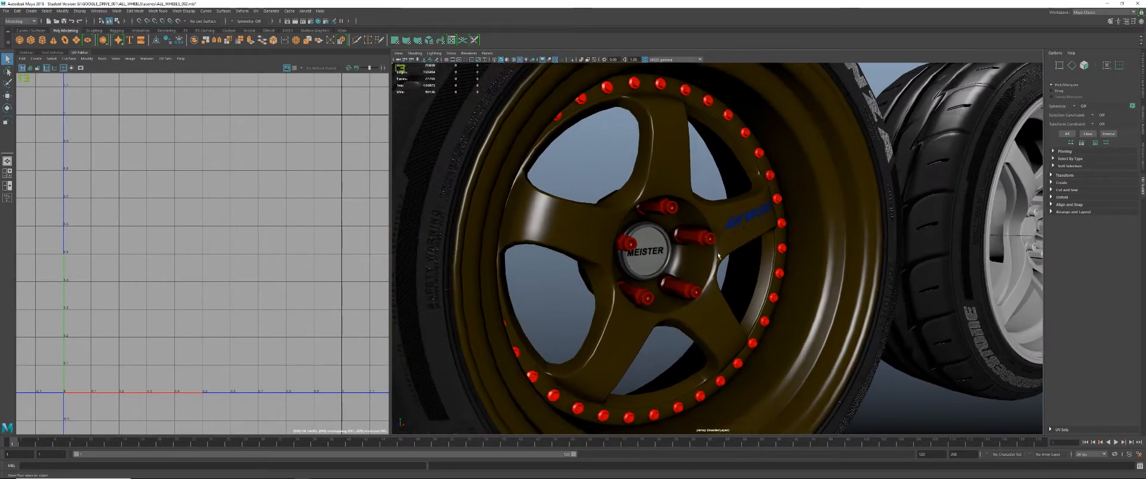
- Duplicate the brown Meister wheel and move the copy out past the far end of the wheel row
click(711, 230)
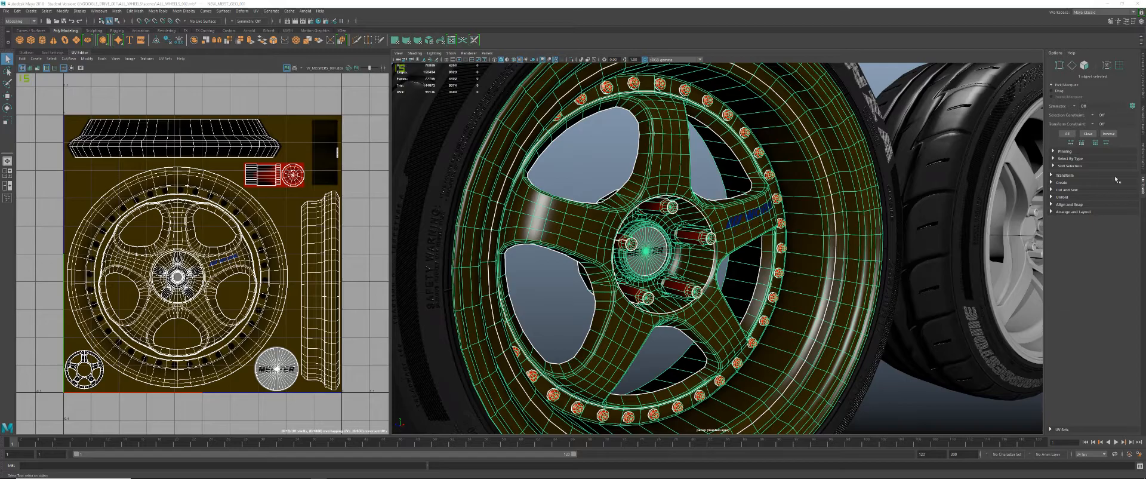
alt+drag(707, 225, 757, 238)
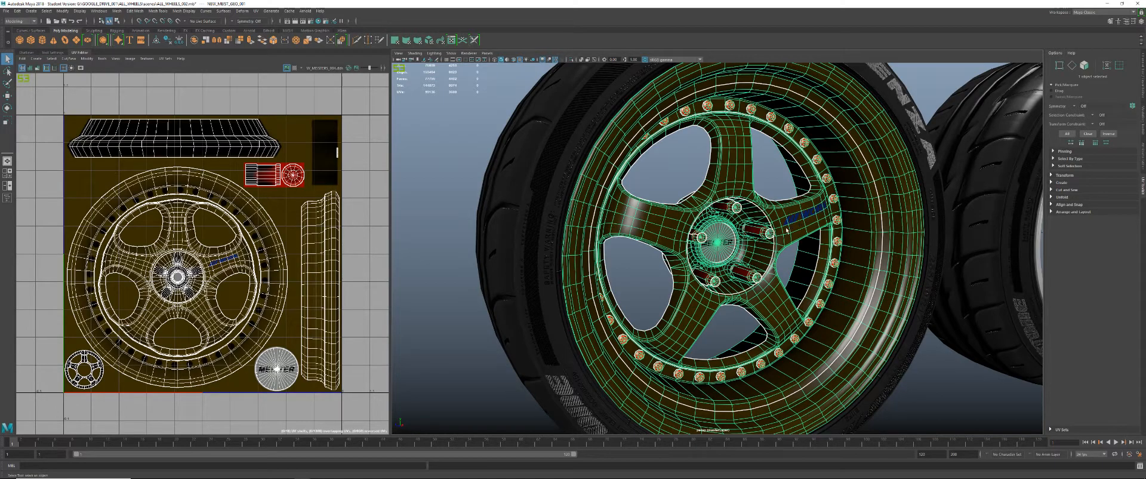
alt+right_drag(770, 233, 568, 270)
alt+drag(568, 270, 630, 238)
alt+middle_drag(629, 238, 710, 213)
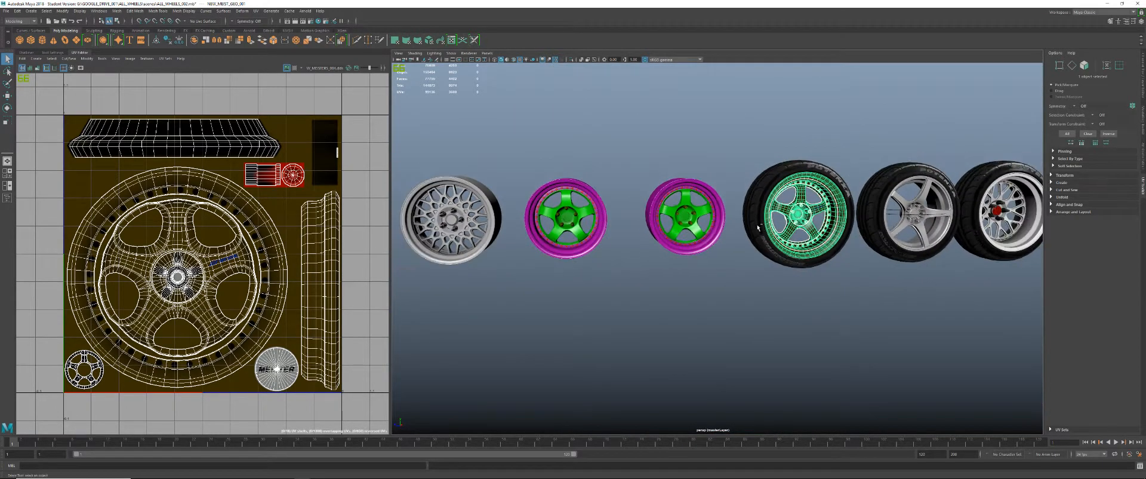
alt+drag(710, 213, 788, 234)
key(w)
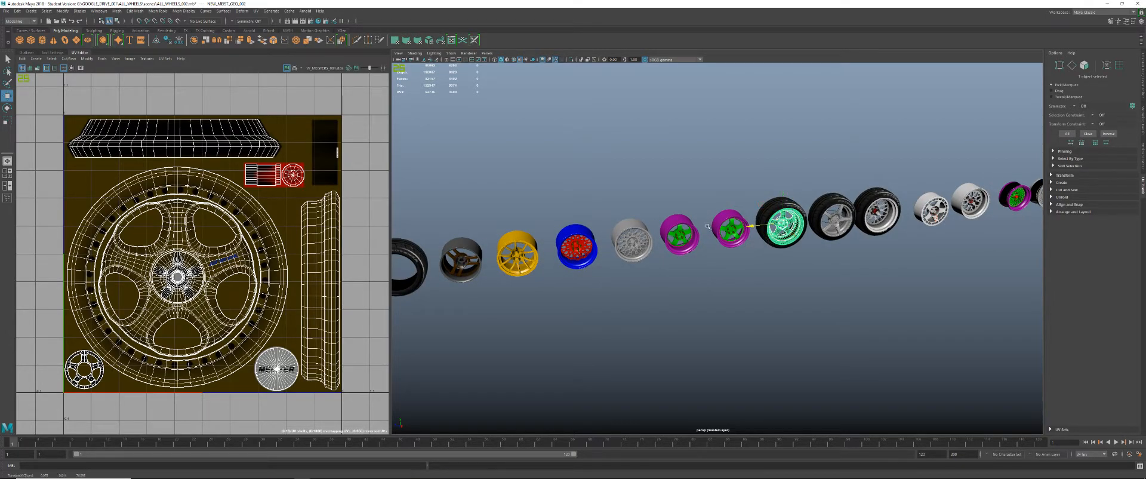
click(633, 239)
alt+right_drag(632, 239, 541, 215)
alt+middle_drag(542, 215, 557, 210)
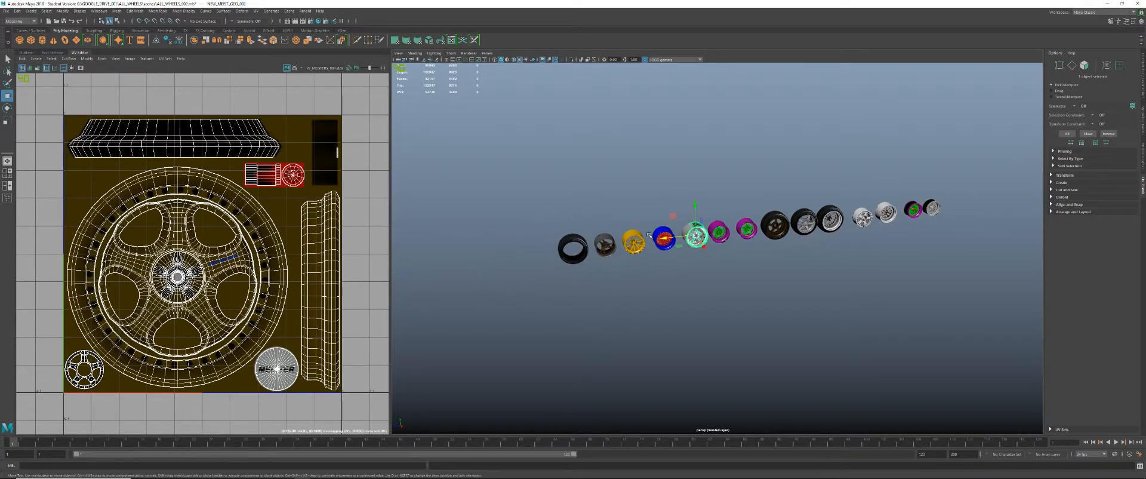
drag(663, 240, 497, 256)
- Select the original Meister wheel inside its Potenza tire and frame it close up from the front
alt+right_drag(645, 266, 785, 263)
alt+middle_drag(785, 263, 645, 308)
alt+right_drag(741, 286, 804, 275)
alt+drag(804, 275, 790, 261)
click(816, 237)
alt+middle_drag(817, 237, 785, 259)
alt+right_drag(785, 259, 836, 234)
alt+drag(836, 234, 817, 234)
key(f)
alt+right_drag(800, 236, 773, 237)
alt+drag(773, 237, 675, 230)
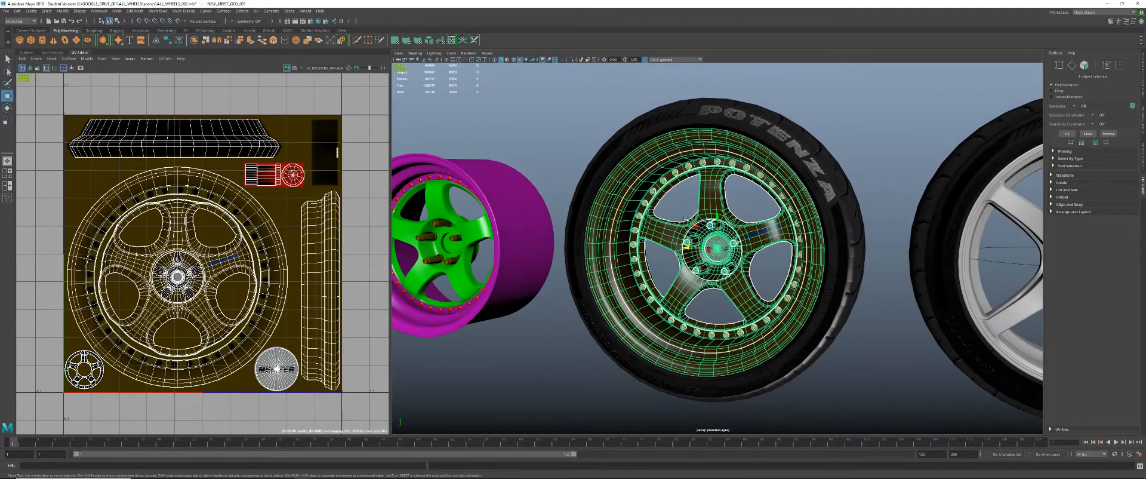
alt+right_drag(675, 230, 710, 227)
alt+drag(710, 227, 709, 196)
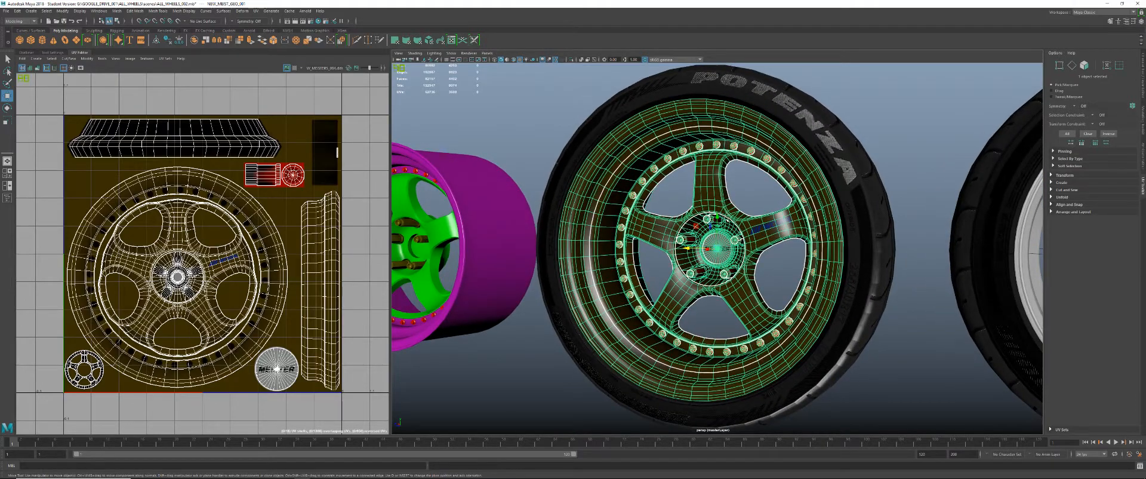
shift+right_click(710, 196)
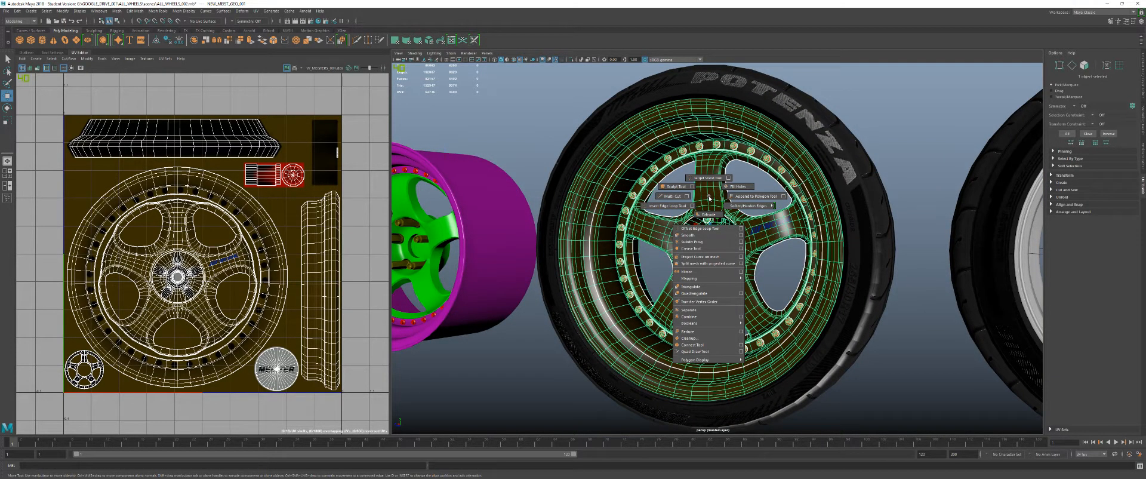
mouse_move(707, 279)
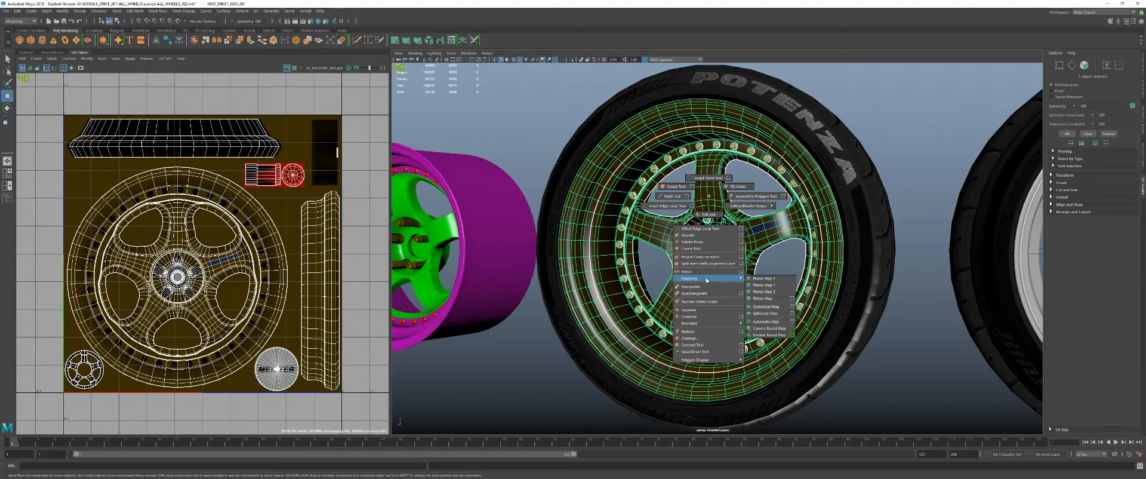
click(754, 278)
key(ctrl+z)
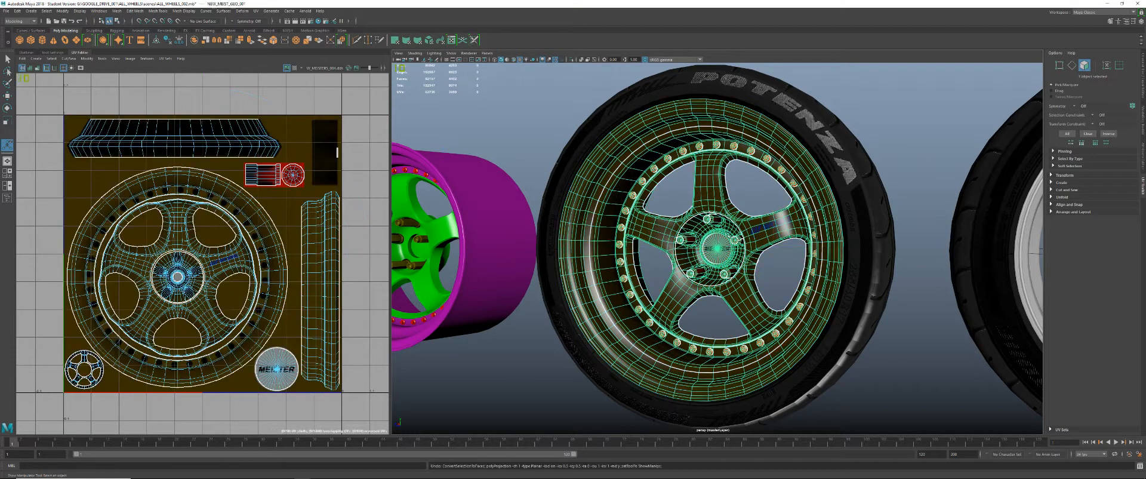
- Try a planar UV projection along the Y axis on the wheel and return to object mode
shift+right_click(705, 192)
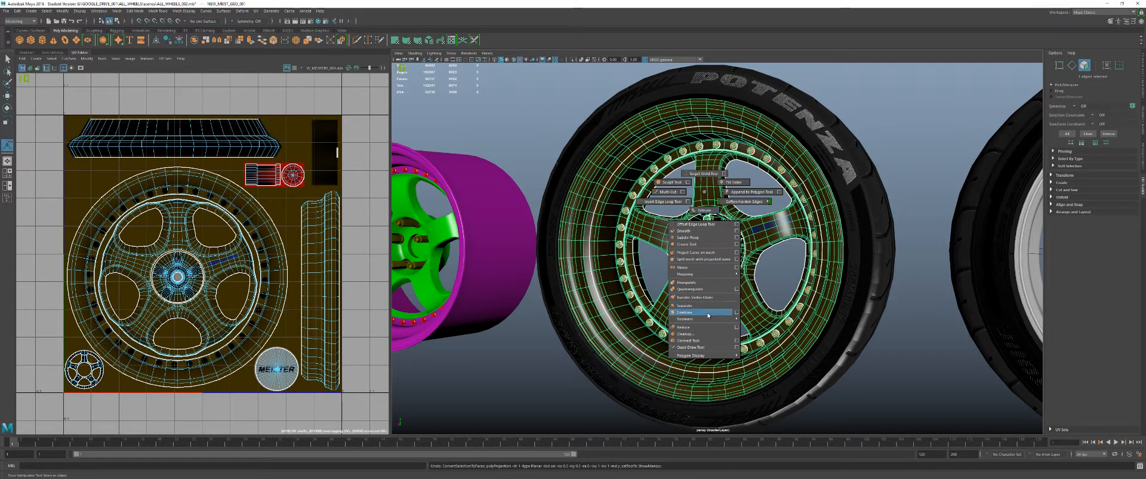
mouse_move(707, 275)
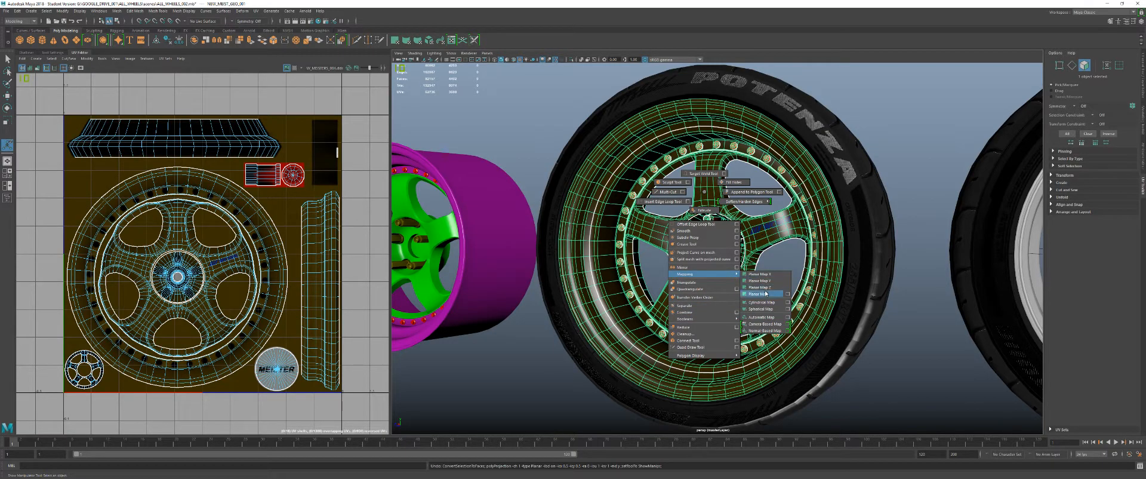
click(757, 281)
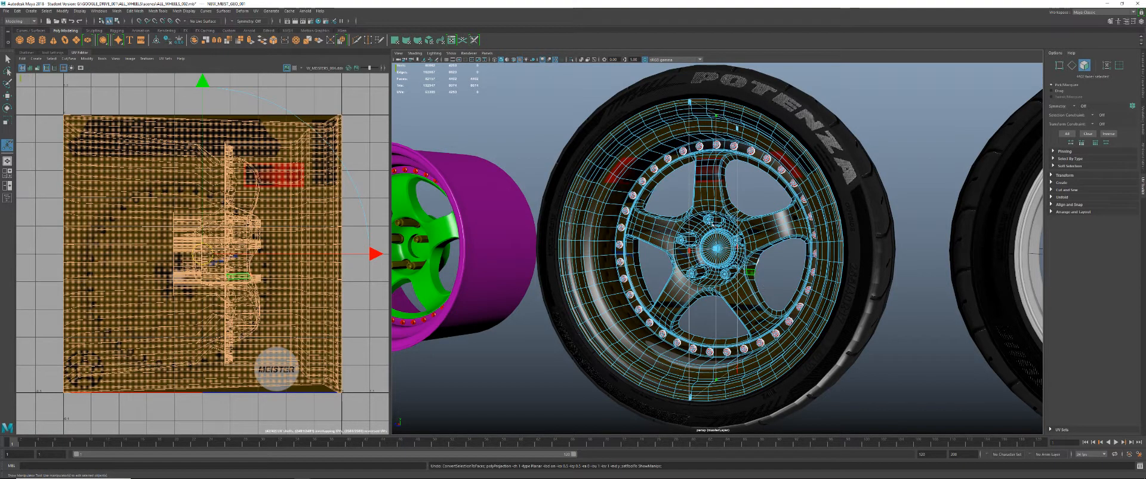
right_click(774, 224)
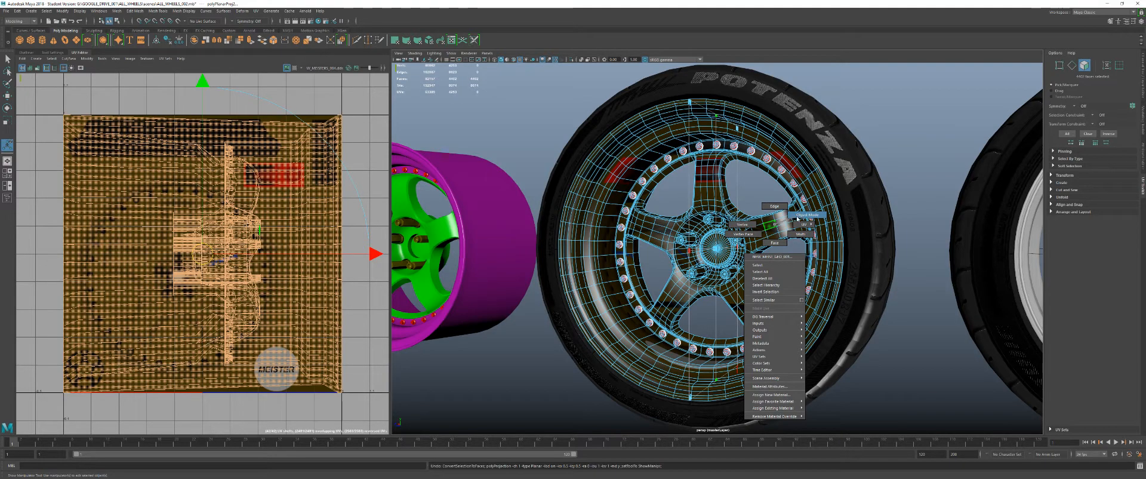
click(800, 216)
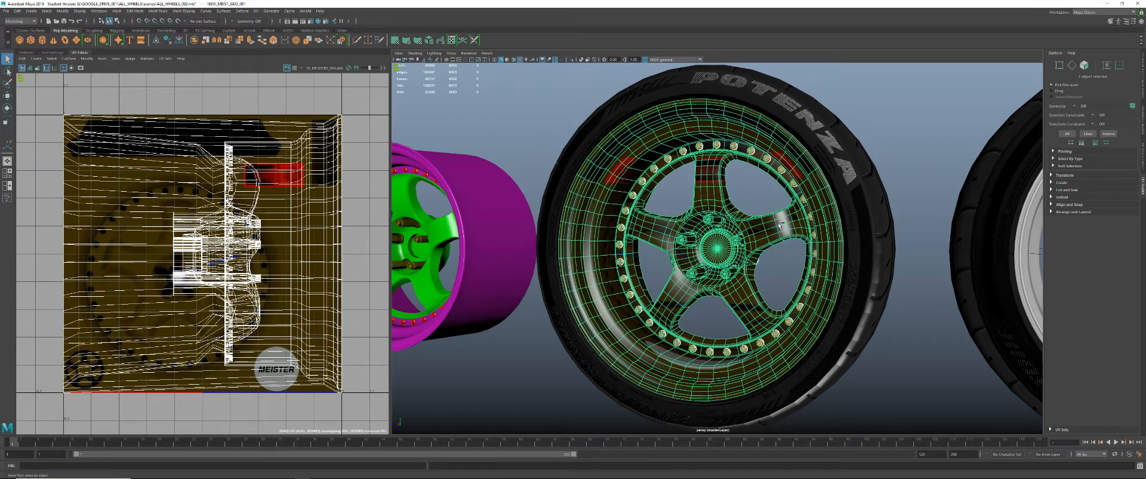
- Isolate the wheel and try a planar UV projection along the X axis on it
key(ctrl+1)
mouse_move(773, 228)
right_down()
mouse_move(776, 409)
mouse_move(777, 231)
right_up()
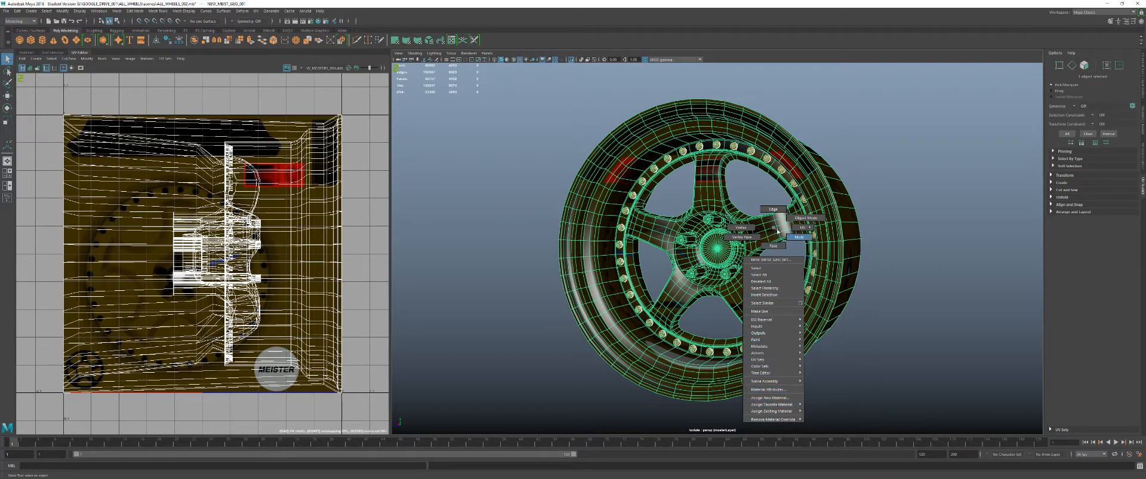
shift+right_click(769, 230)
mouse_move(771, 317)
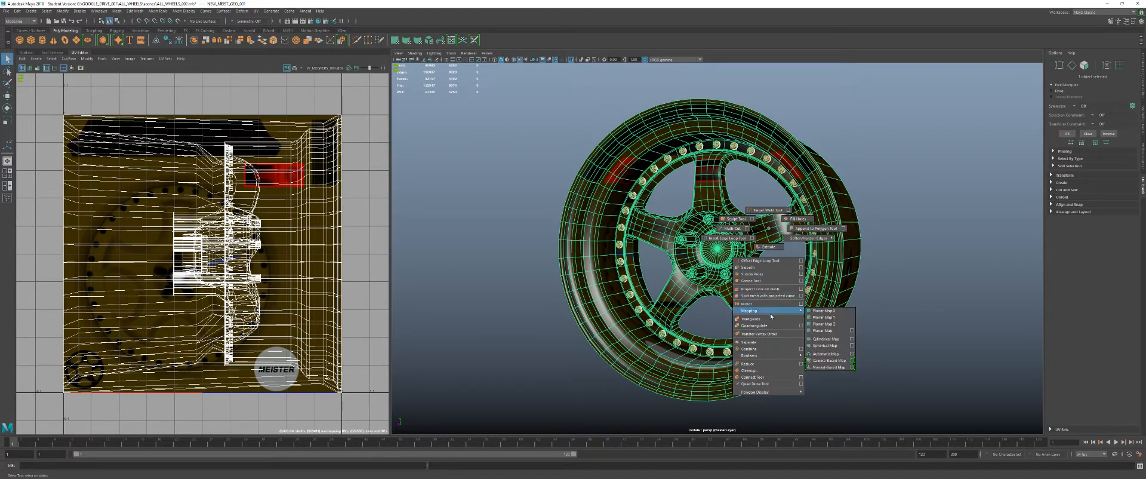
click(823, 310)
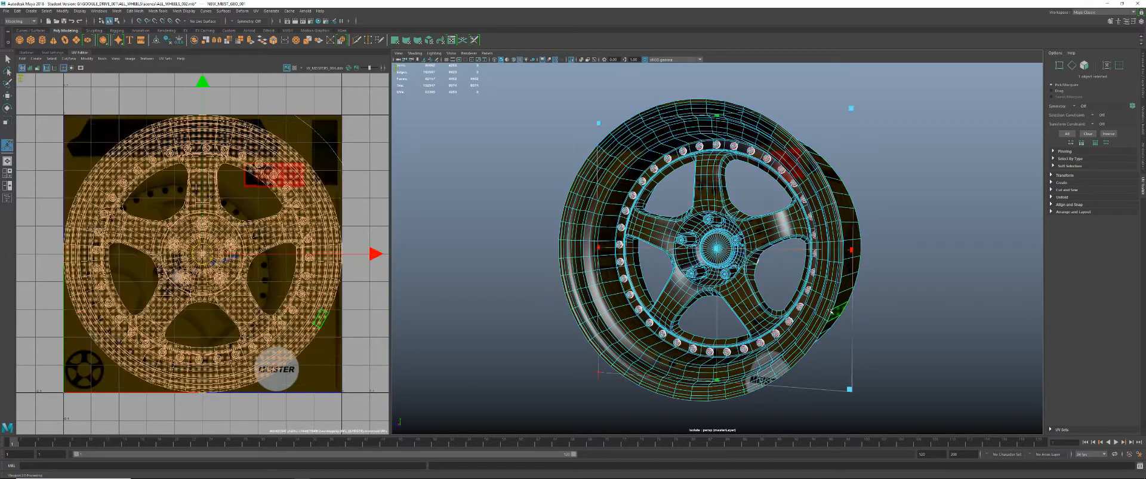
- Return to object mode and switch the viewport to shaded display without textures
alt+drag(709, 258, 751, 253)
alt+middle_drag(751, 253, 784, 258)
alt+drag(785, 258, 816, 241)
right_drag(863, 229, 918, 202)
key(4)
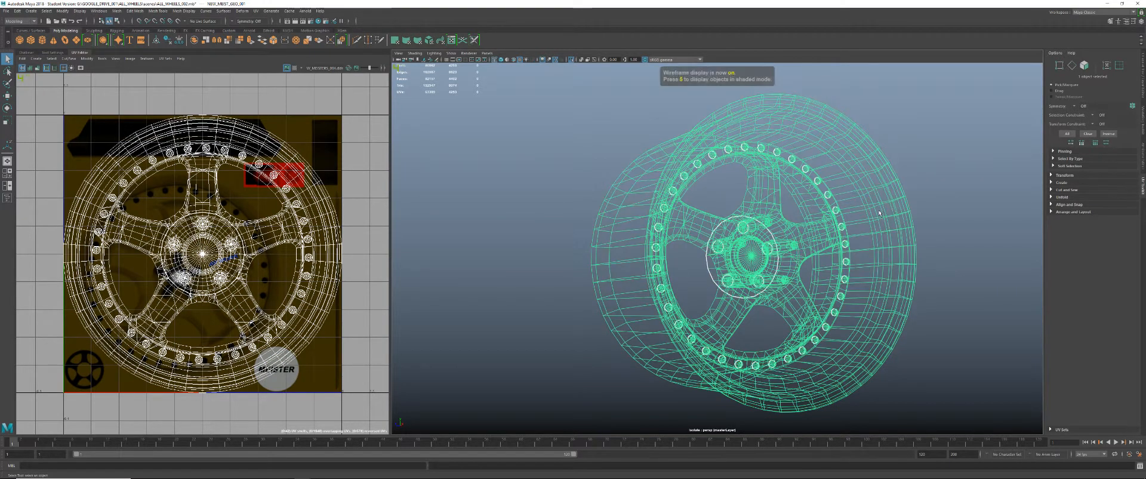
key(5)
- Try the existing default Lambert material on the isolated wheel and inspect it
right_click(882, 208)
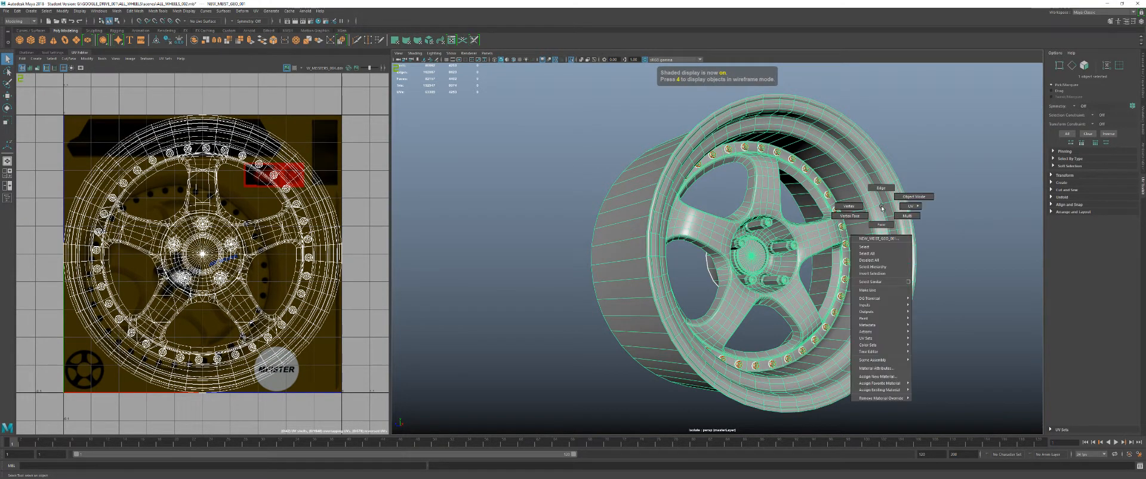
mouse_move(895, 389)
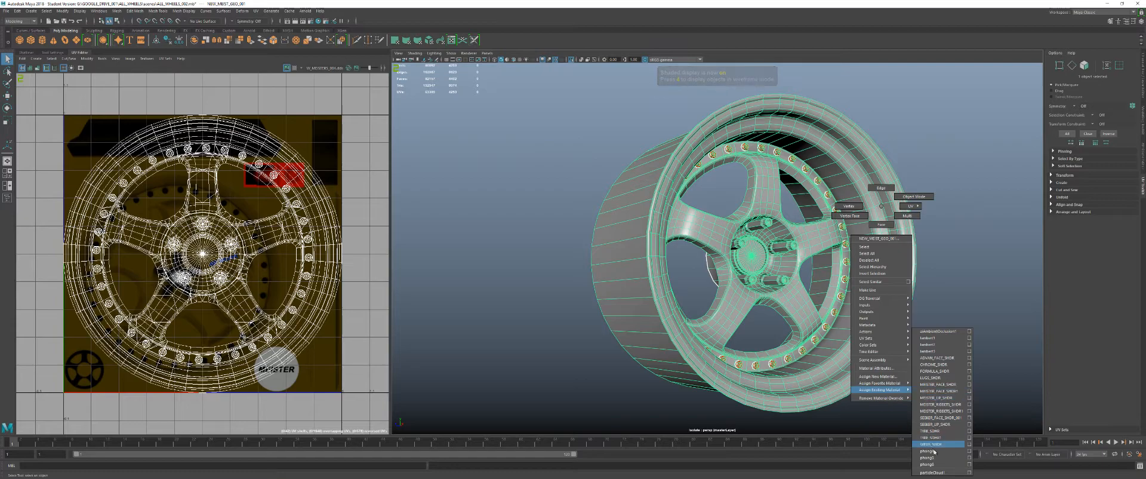
click(929, 338)
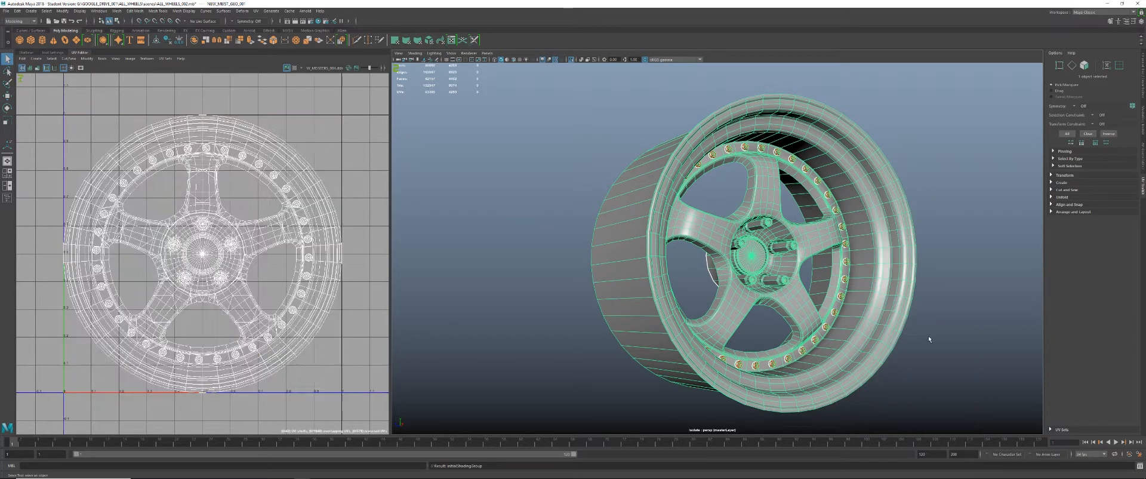
click(933, 306)
alt+drag(929, 303, 878, 290)
click(800, 245)
alt+drag(785, 238, 685, 245)
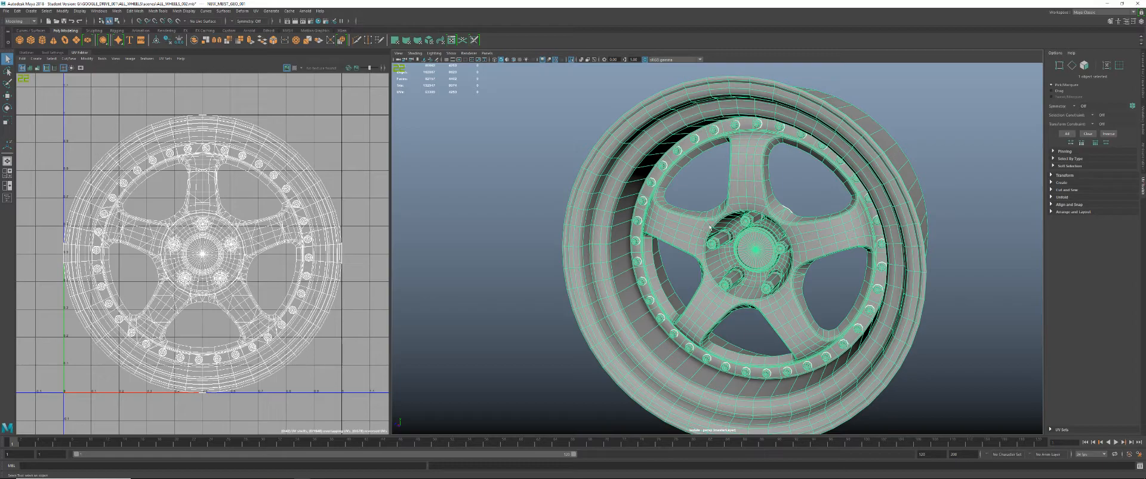
- Undo the material assignment, the isolation and the planar projections to restore the wheel's original UV layout
key(ctrl+z)
key(ctrl+z)
key(ctrl+z)
key(ctrl+z)
key(ctrl+z)
key(ctrl+z)
key(ctrl+z)
key(ctrl+z)
key(ctrl+z)
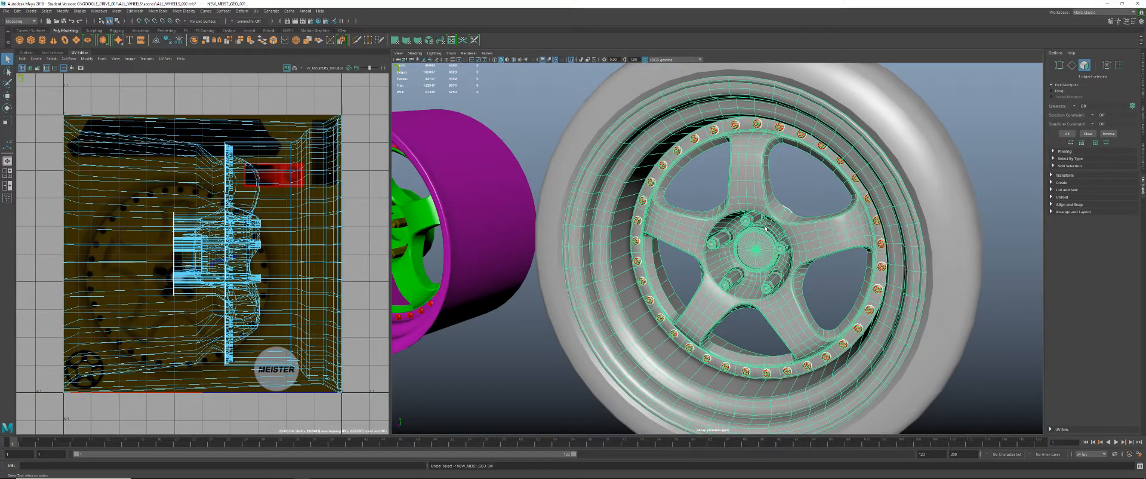
key(ctrl+z)
key(ctrl+z)
alt+drag(762, 228, 788, 242)
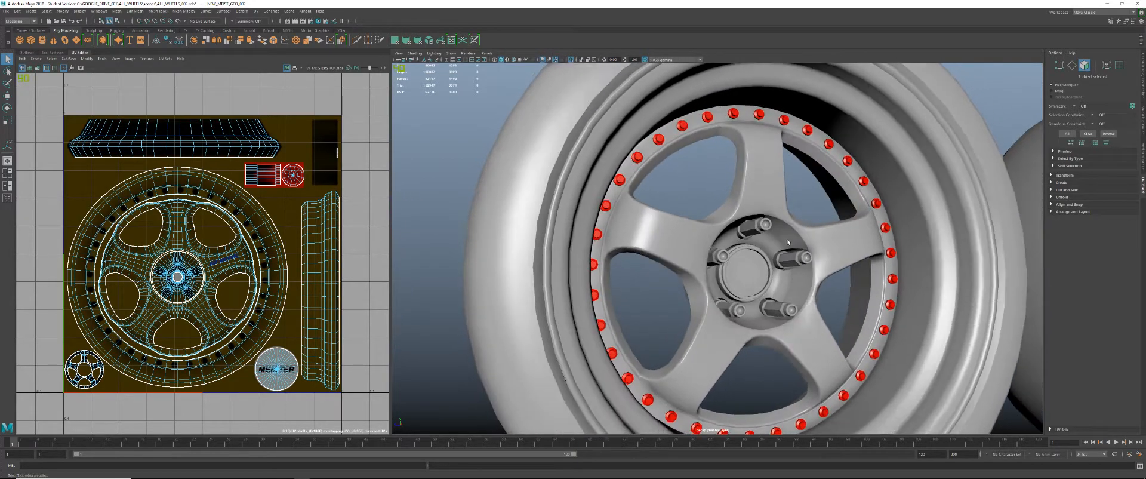
- Select the wheel's connected spoke and rim faces in face mode and invert the selection
alt+right_drag(758, 227, 784, 222)
click(775, 173)
alt+middle_drag(775, 172, 776, 198)
right_drag(776, 196, 783, 198)
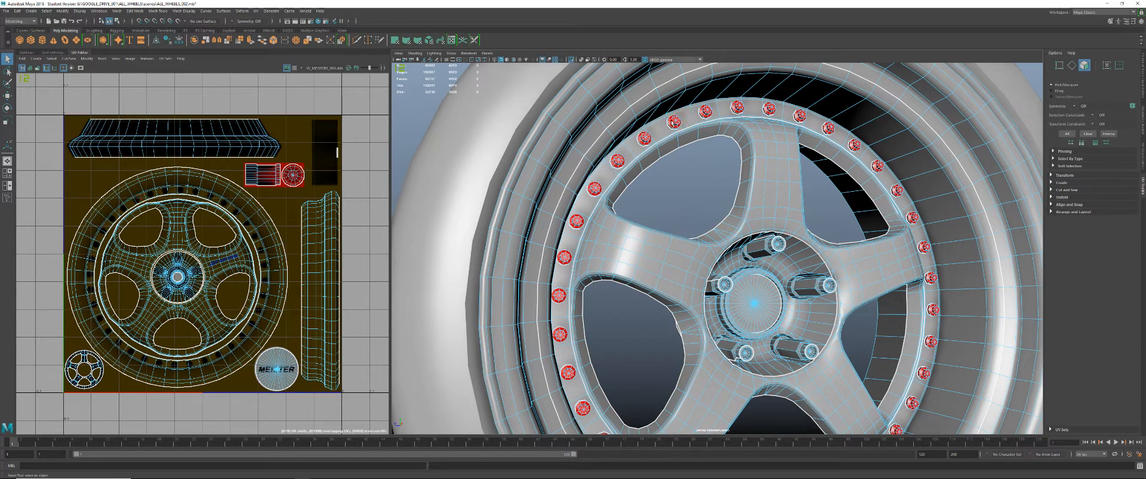
click(674, 122)
click(708, 131)
double_click(769, 169)
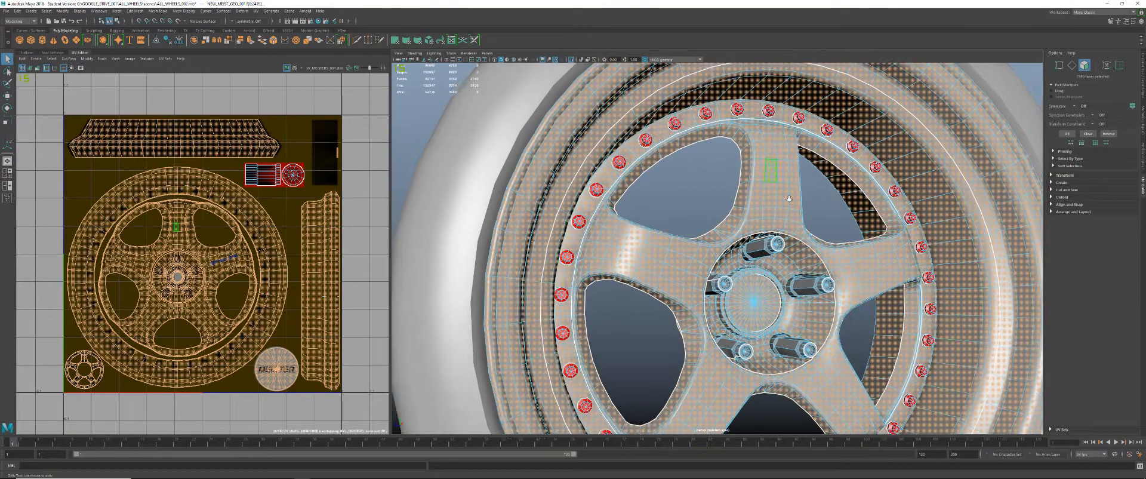
scroll(745, 214, down, 5)
key(ctrl+shift+i)
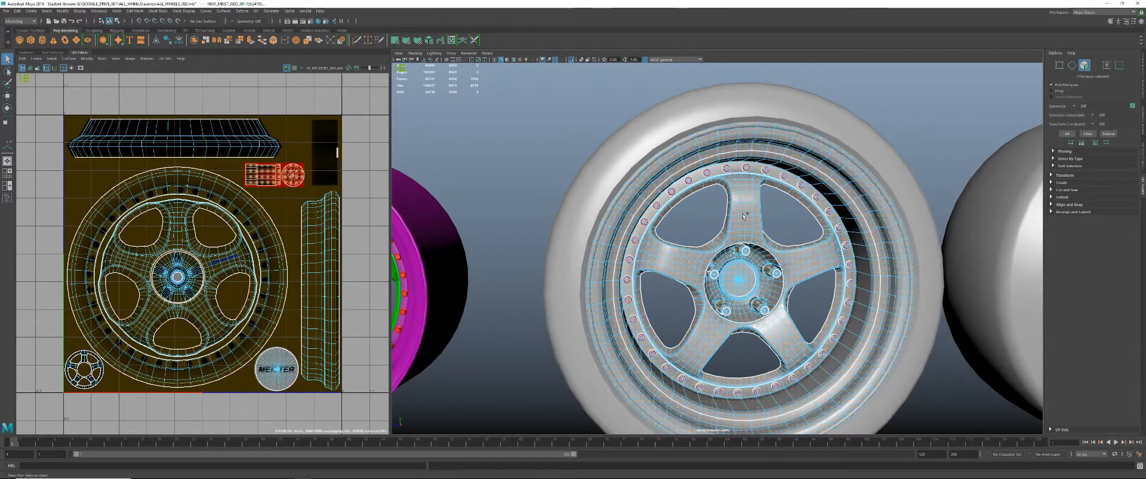
- Isolate the selected bolt and lug nut faces in the UV Editor so only their UV shells are displayed
scroll(734, 222, up, 2)
alt+drag(733, 222, 687, 232)
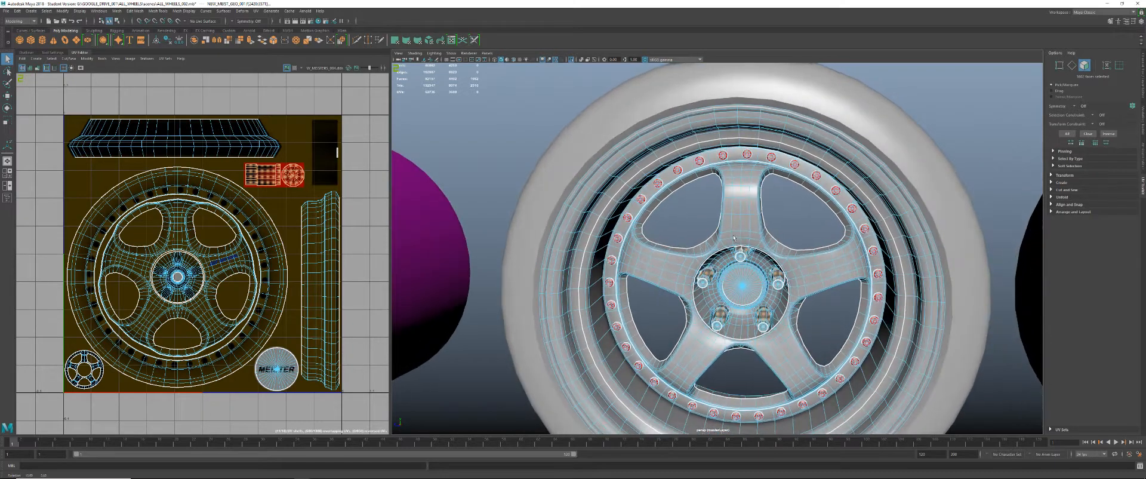
key(ctrl+1)
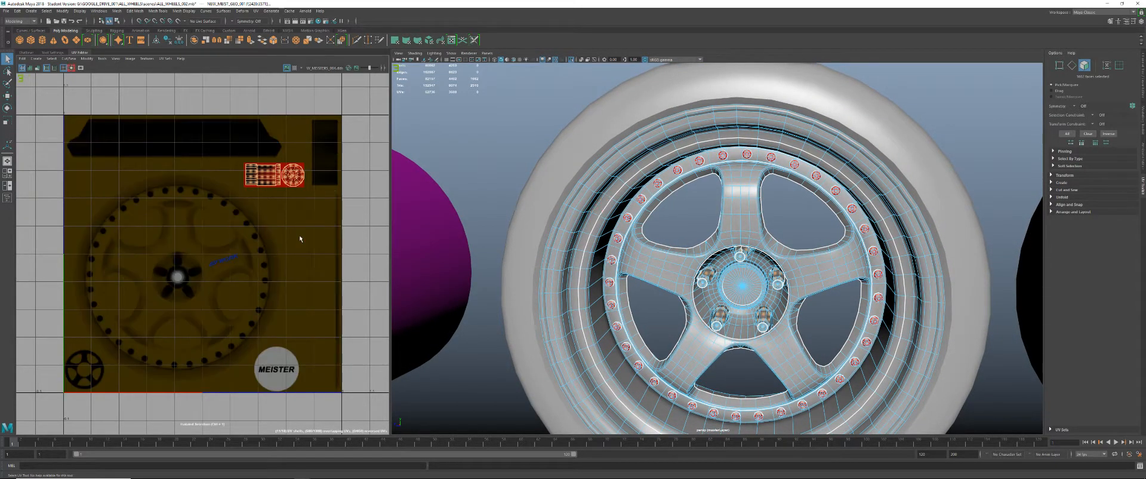
alt+right_drag(253, 229, 329, 228)
alt+middle_drag(328, 229, 319, 241)
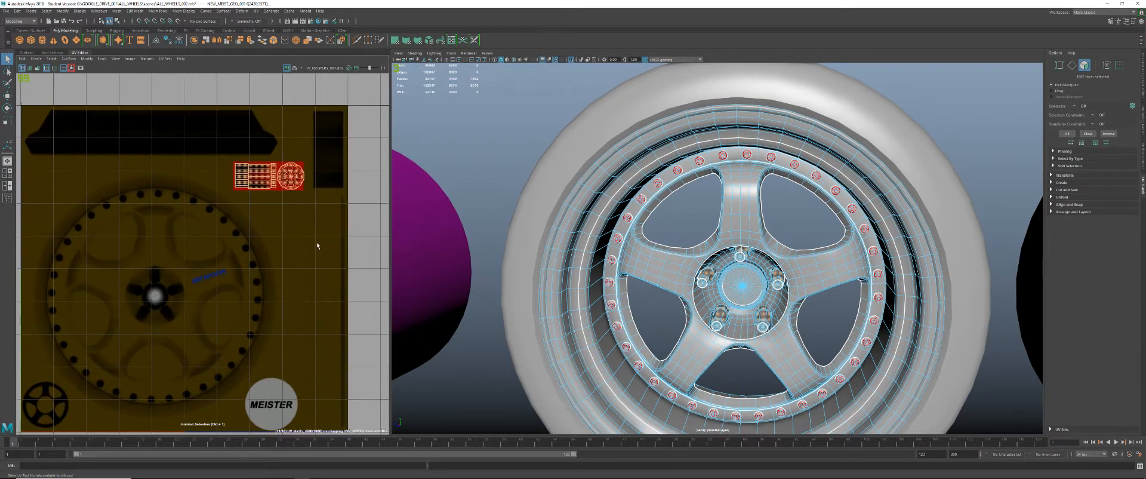
- Isolate the selected bolts and lug nuts in the viewport to inspect them, and restore the full scene
scroll(731, 281, down, 2)
alt+drag(731, 283, 741, 270)
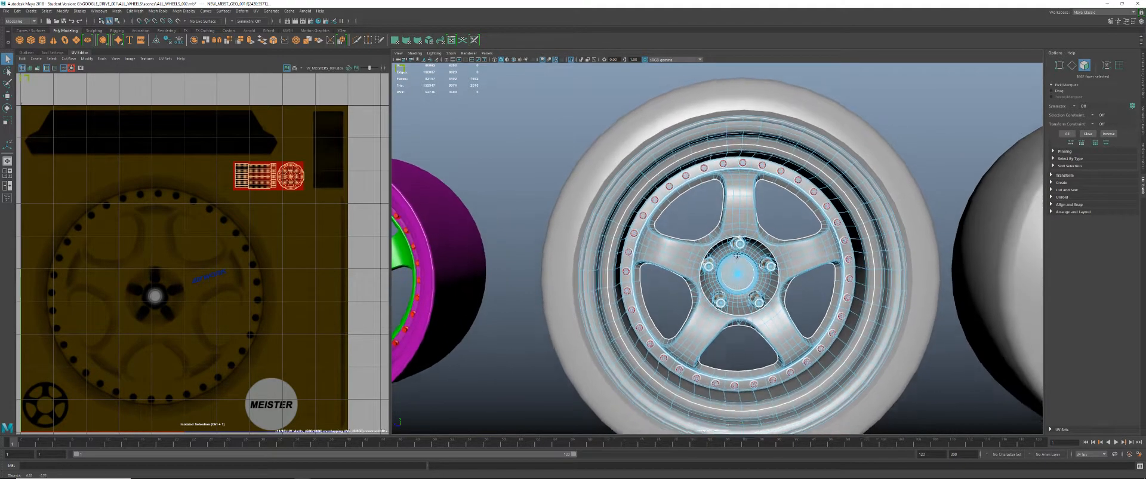
alt+middle_drag(741, 271, 728, 249)
key(ctrl+1)
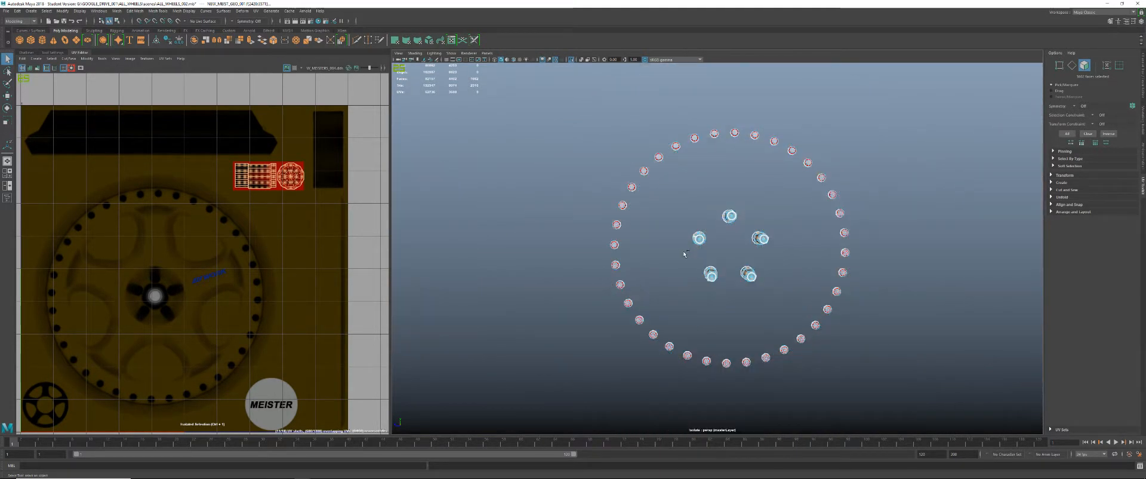
key(ctrl+1)
- Invert the face selection to pick all wheel faces except the bolts and lug nuts
alt+drag(685, 254, 801, 225)
key(ctrl+shift+i)
shift+right_click(802, 225)
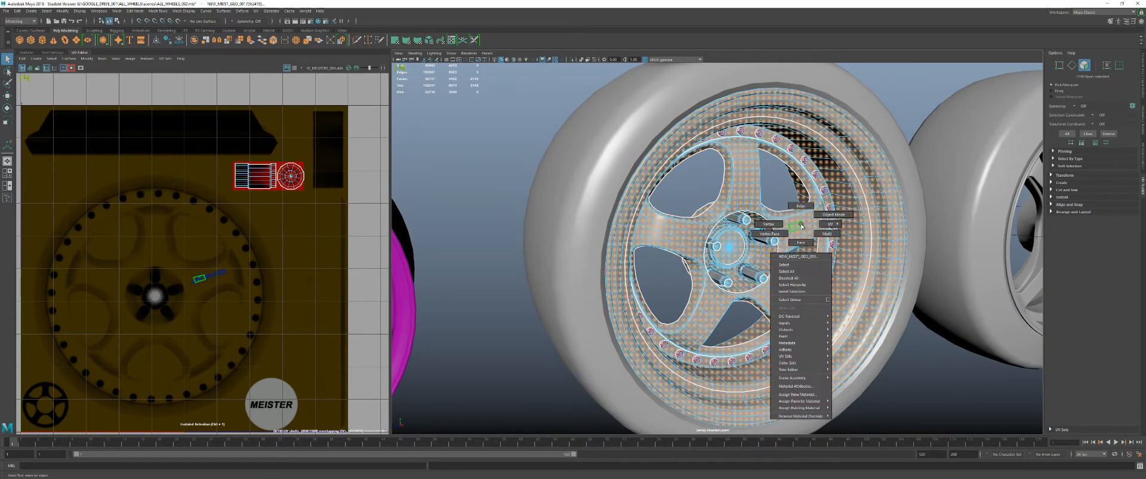
click(798, 226)
key(F8)
key(ctrl+1)
right_drag(796, 228, 585, 219)
key(ctrl+1)
- Examine the row of wheels, comparing the colored reference wheel with the wheel whose faces are selected
alt+drag(582, 231, 500, 240)
alt+right_drag(497, 241, 513, 243)
alt+middle_drag(513, 242, 824, 234)
alt+right_drag(824, 234, 914, 237)
alt+drag(895, 227, 847, 251)
alt+right_drag(823, 239, 640, 214)
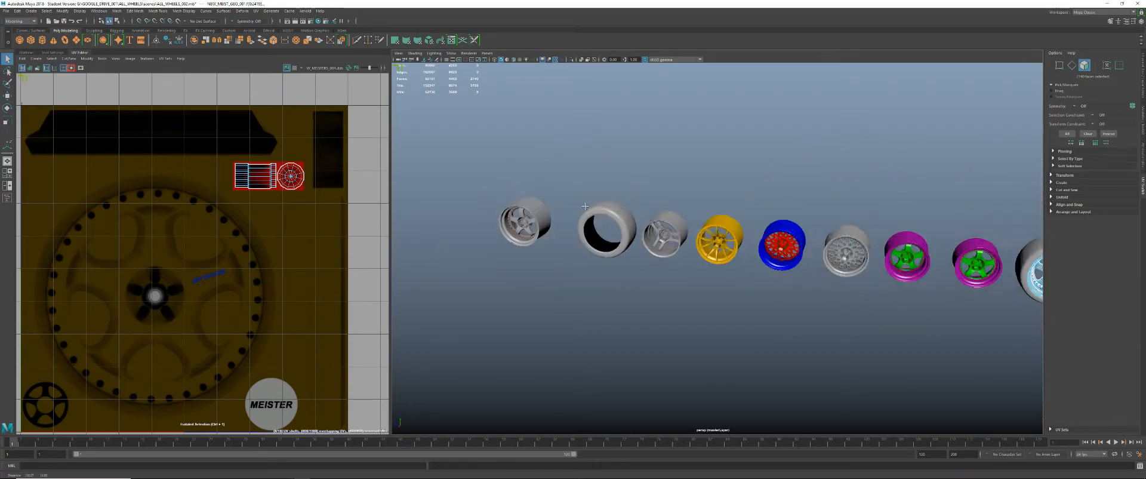
alt+middle_drag(640, 214, 525, 200)
alt+right_drag(525, 200, 638, 209)
alt+drag(639, 209, 704, 224)
alt+middle_drag(776, 236, 705, 238)
alt+right_drag(704, 239, 911, 248)
alt+middle_drag(911, 248, 687, 308)
alt+right_drag(686, 307, 803, 235)
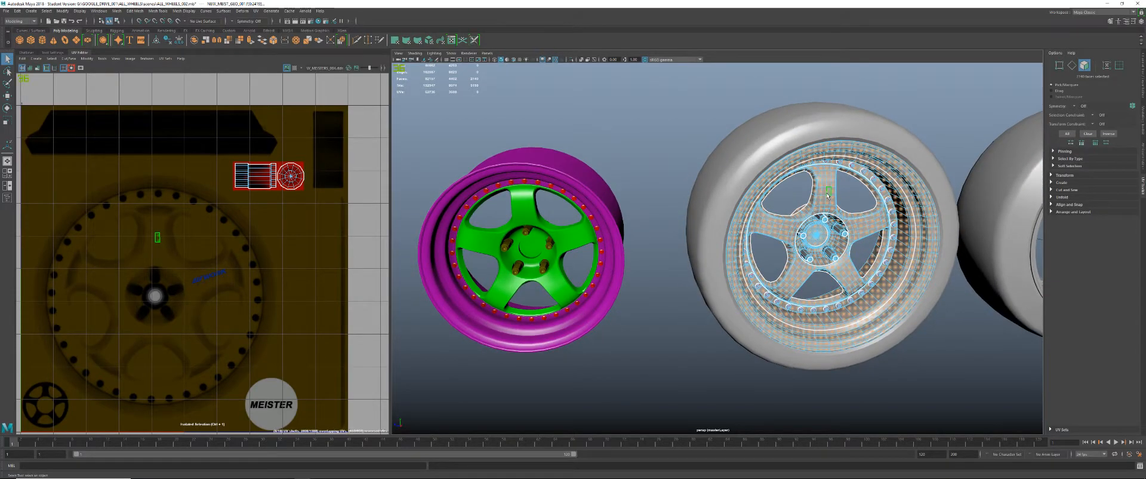
alt+middle_drag(828, 195, 746, 220)
alt+right_drag(746, 220, 819, 194)
alt+middle_drag(819, 194, 745, 262)
mouse_move(744, 263)
alt+mouse_down()
mouse_move(733, 265)
mouse_move(746, 262)
alt+mouse_up()
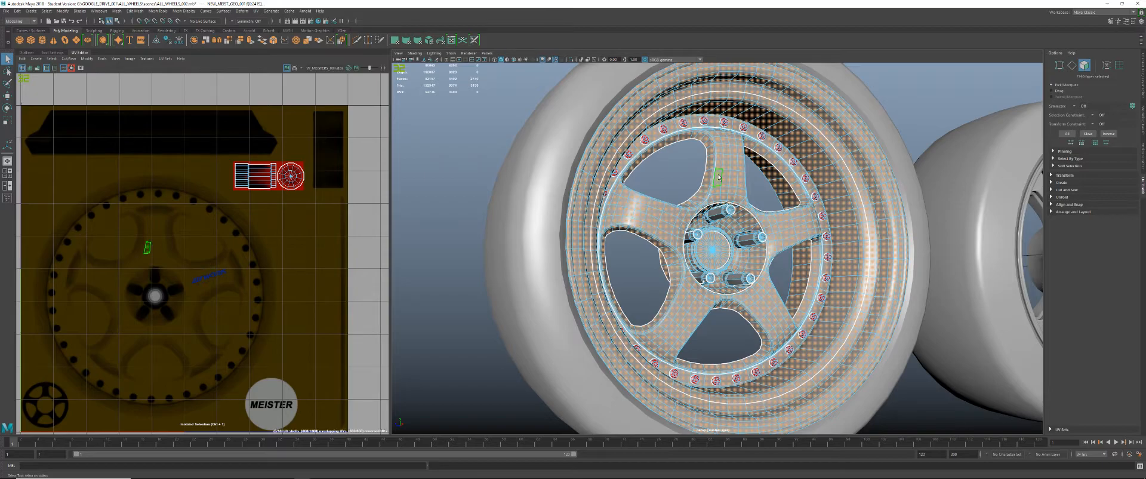
- Isolate the wheel in the viewport and apply a planar projection to its selected spoke, hub and rim faces
key(F8)
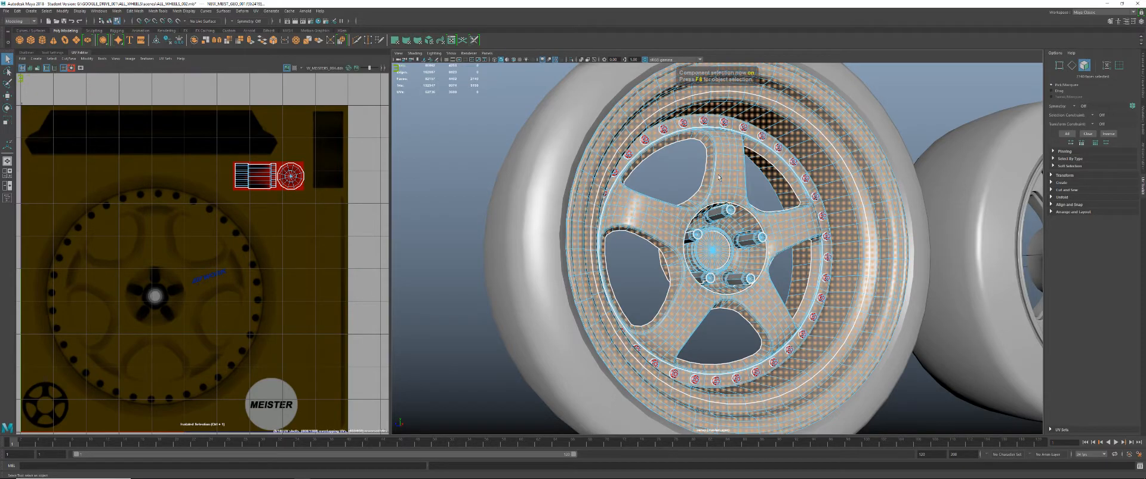
key(ctrl+1)
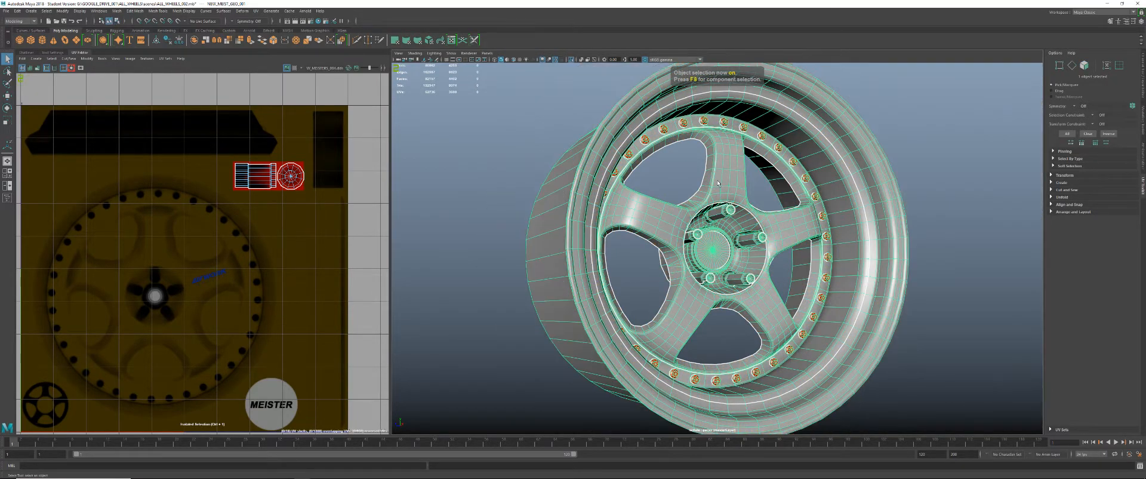
right_drag(729, 180, 732, 182)
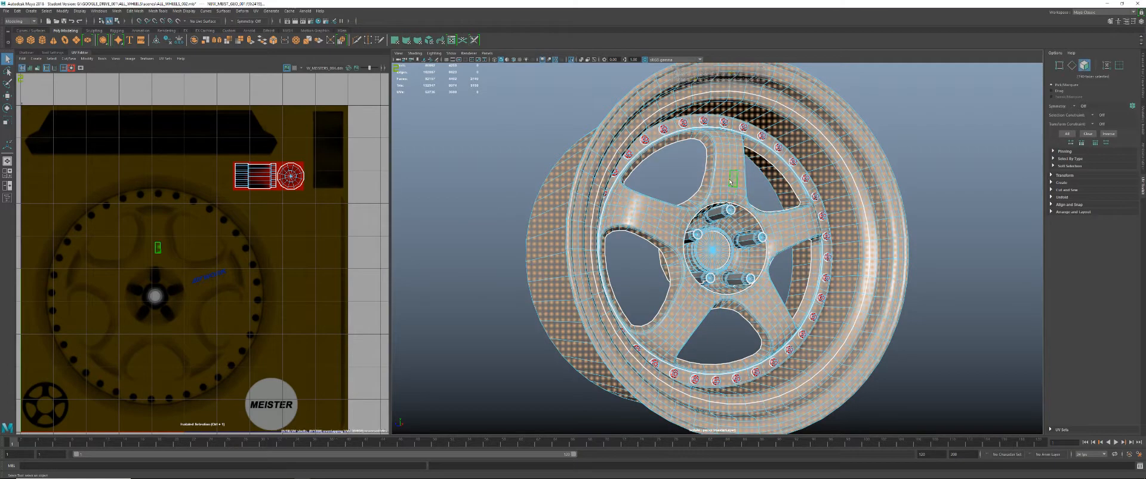
shift+right_click(732, 181)
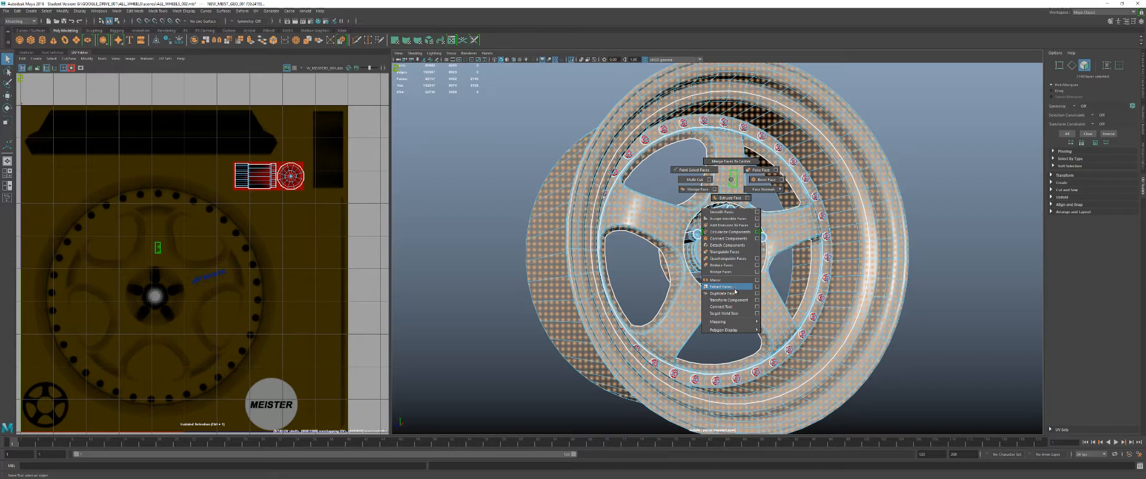
mouse_move(730, 326)
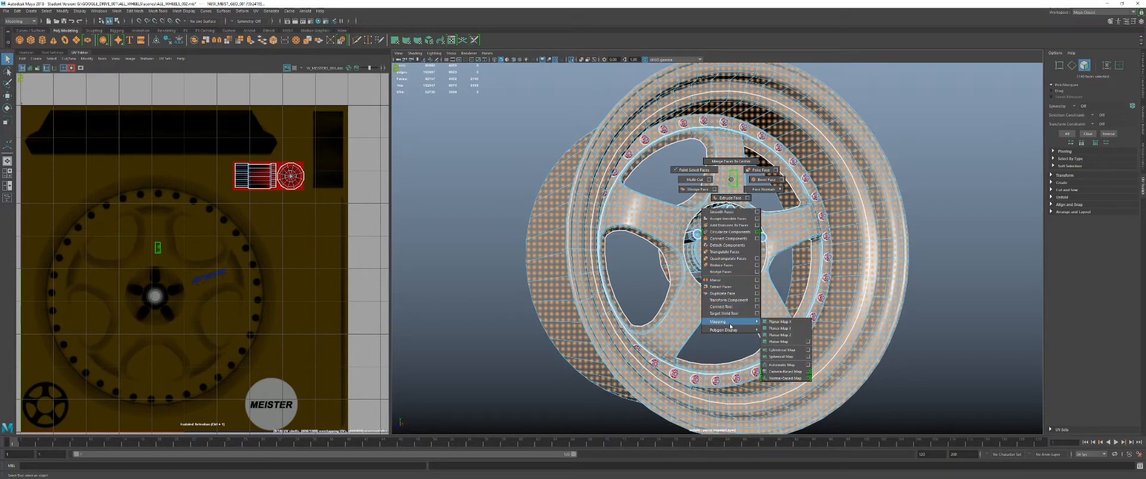
click(777, 323)
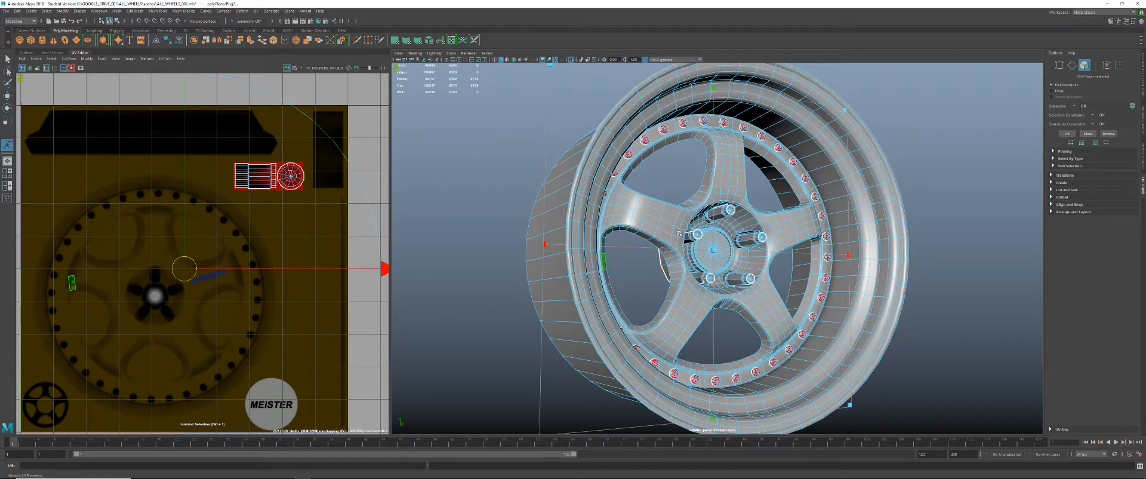
- Leave the projection manipulator and return the isolated wheel to object mode
scroll(744, 234, down, 4)
alt+drag(744, 212, 705, 232)
scroll(705, 232, up, 1)
key(q)
right_click(697, 205)
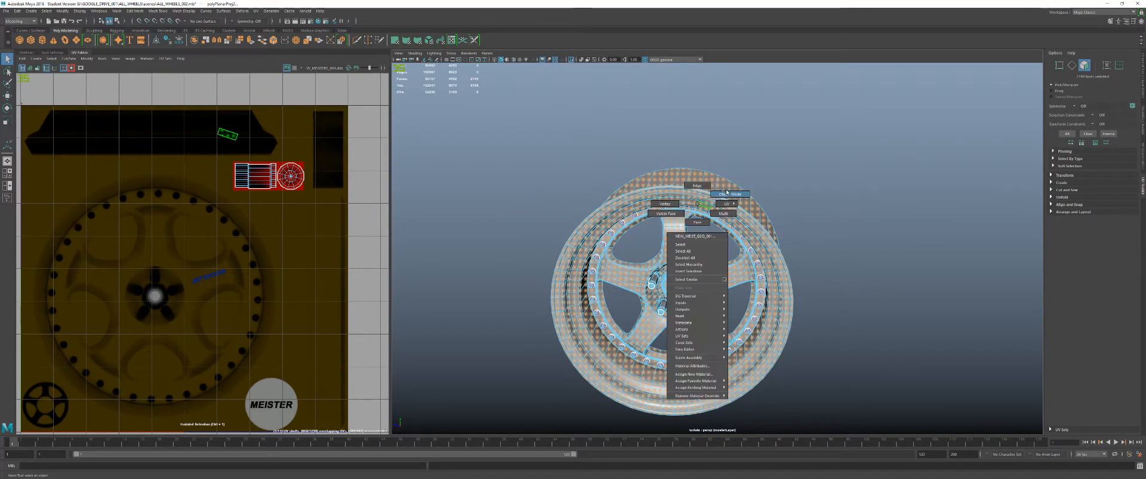
click(727, 192)
click(721, 218)
alt+drag(720, 220, 698, 220)
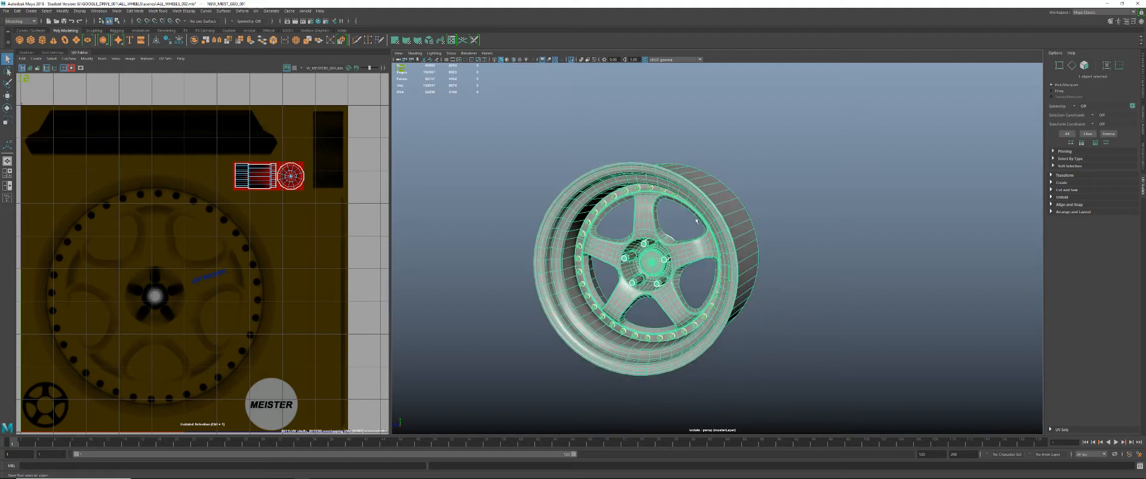
- Assign the existing lambert1 material to the isolated wheel
alt+middle_drag(623, 222, 664, 218)
alt+right_drag(664, 219, 700, 224)
alt+drag(700, 223, 683, 229)
alt+right_drag(683, 229, 597, 238)
alt+middle_drag(597, 237, 643, 238)
alt+right_drag(643, 239, 785, 251)
scroll(784, 251, up, 2)
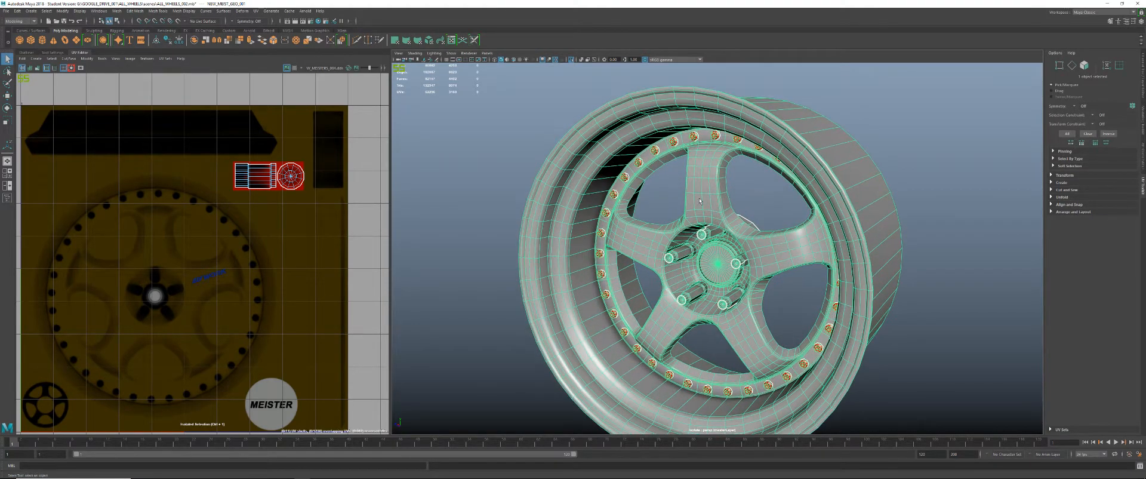
right_click(707, 191)
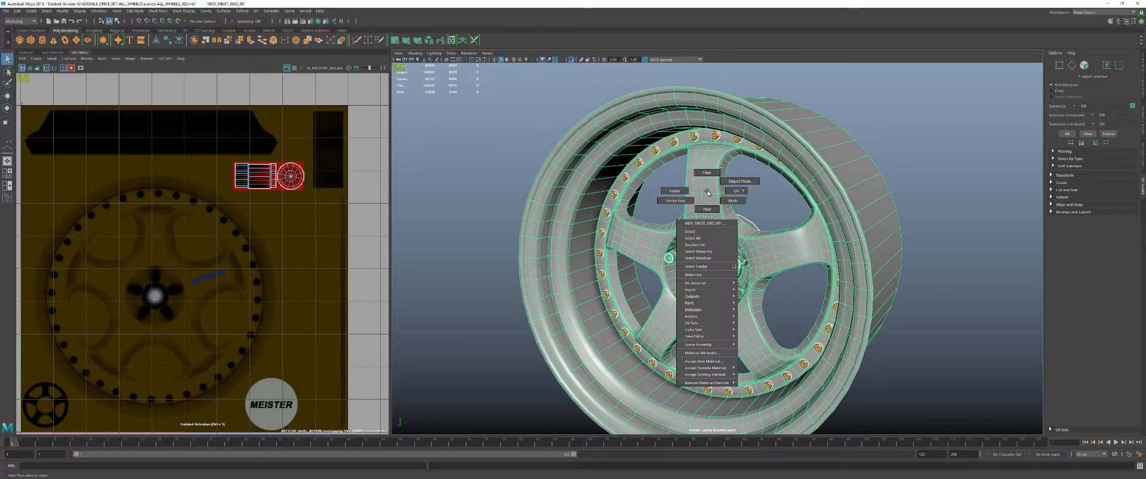
mouse_move(714, 375)
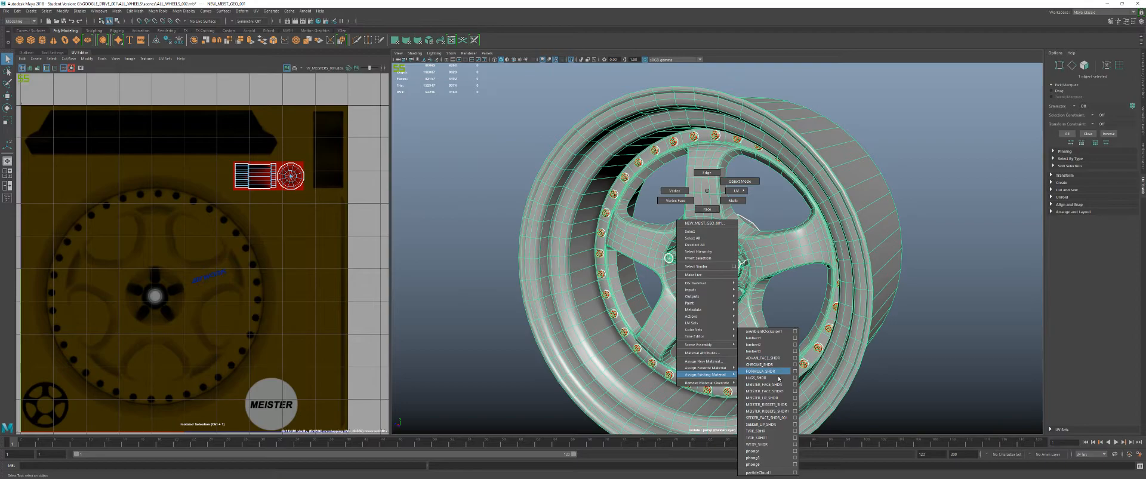
click(756, 338)
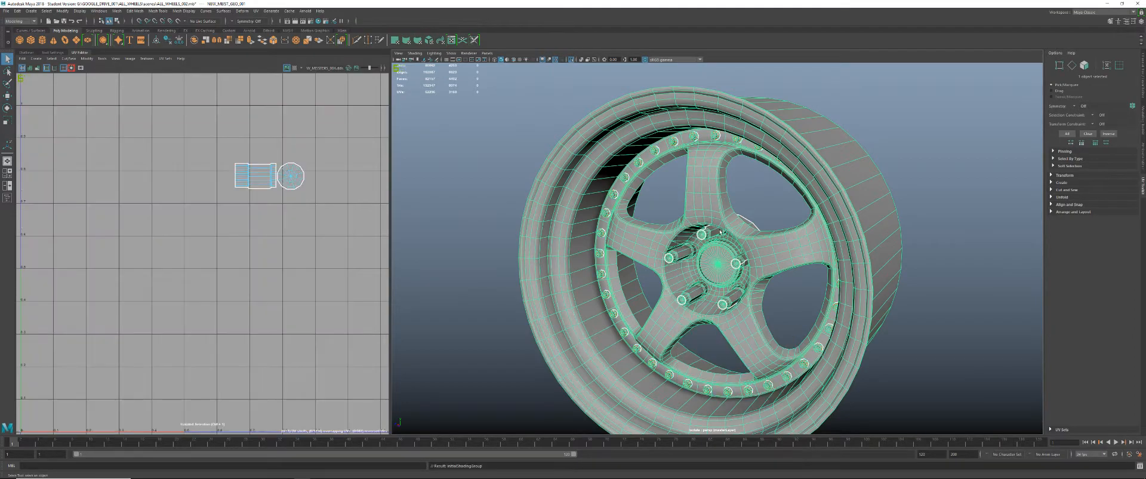
- Turn off UV Editor isolation to display all the wheel's UVs, and return to object mode
right_click(706, 175)
click(710, 192)
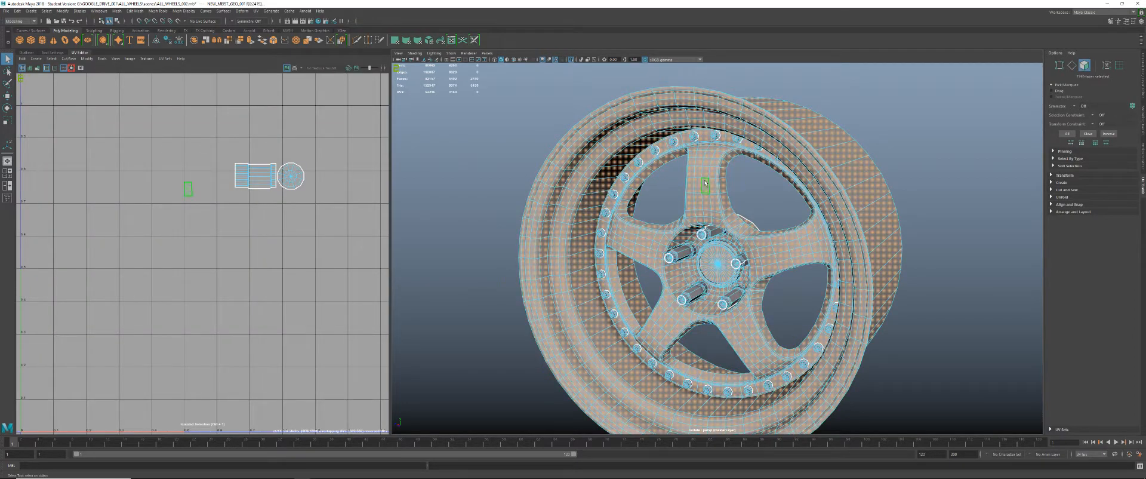
shift+right_click(708, 194)
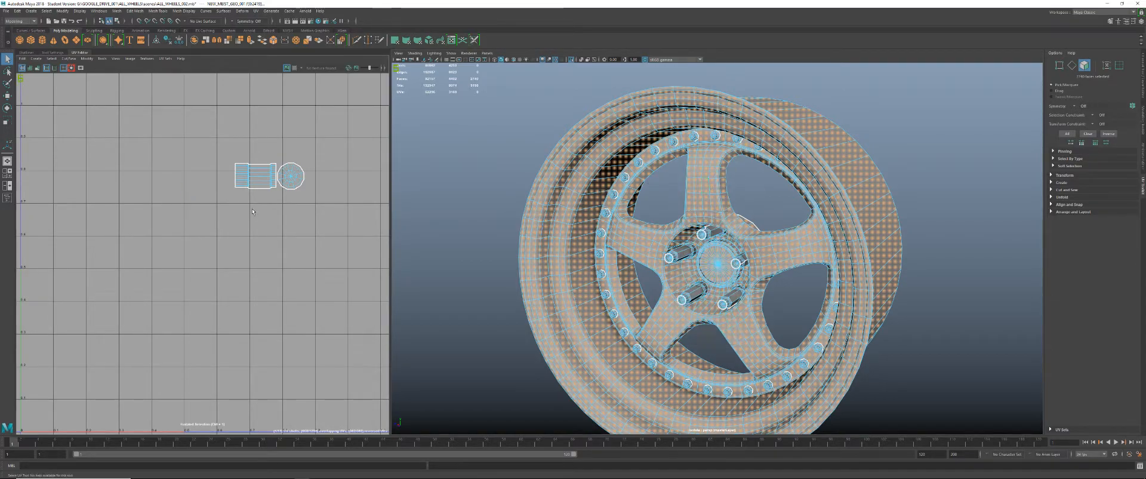
key(ctrl+grave)
key(ctrl+1)
right_drag(691, 197, 719, 183)
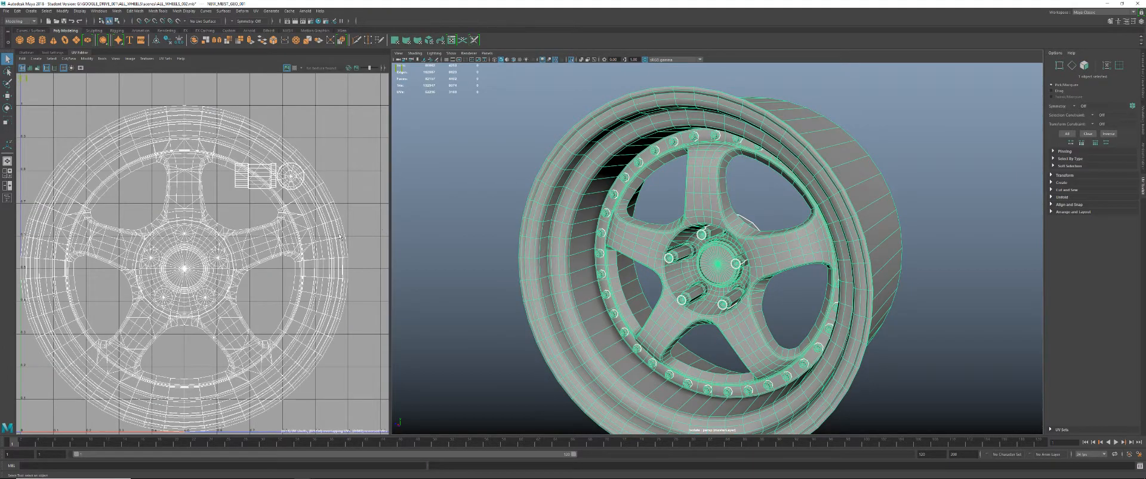
- Switch to edge mode and select the circular edge loop around the hub's center cap
alt+middle_drag(669, 218, 678, 221)
alt+right_drag(677, 222, 710, 222)
alt+drag(681, 220, 809, 213)
alt+middle_drag(809, 213, 734, 222)
alt+drag(734, 221, 682, 224)
alt+right_drag(682, 224, 882, 269)
alt+drag(641, 245, 712, 186)
alt+middle_drag(712, 186, 694, 234)
scroll(695, 235, up, 5)
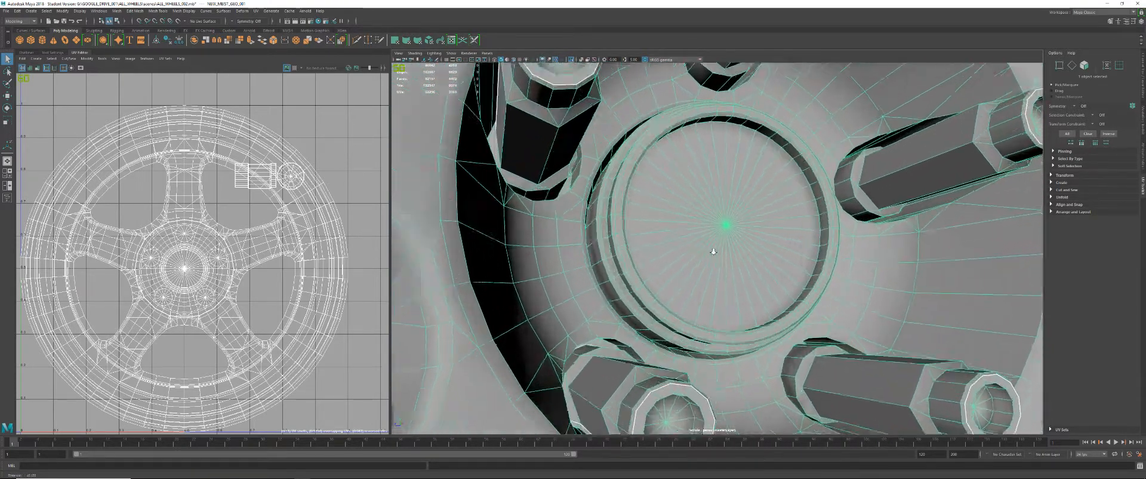
right_drag(582, 180, 584, 169)
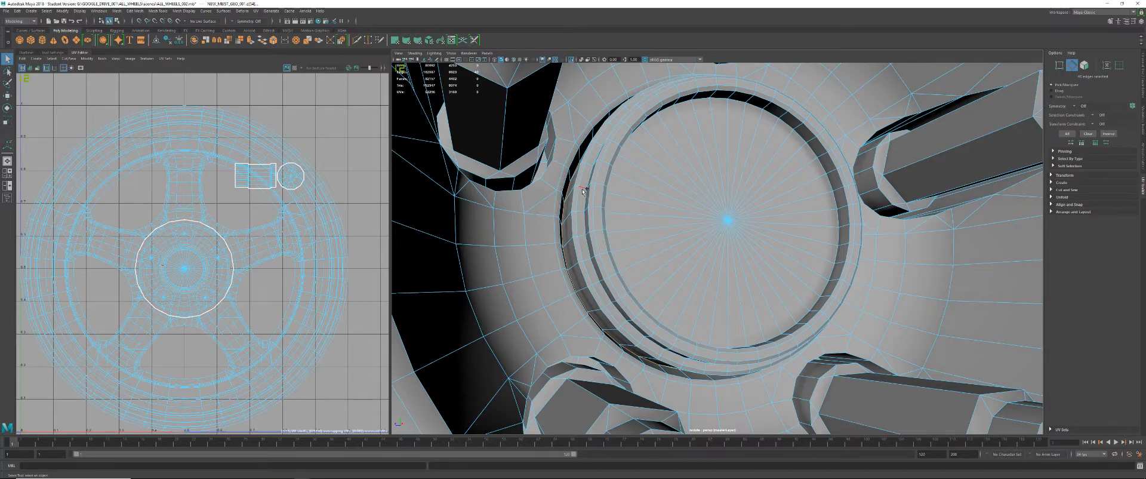
mouse_move(590, 191)
alt+middle_down()
mouse_move(617, 191)
mouse_move(600, 201)
alt+middle_up()
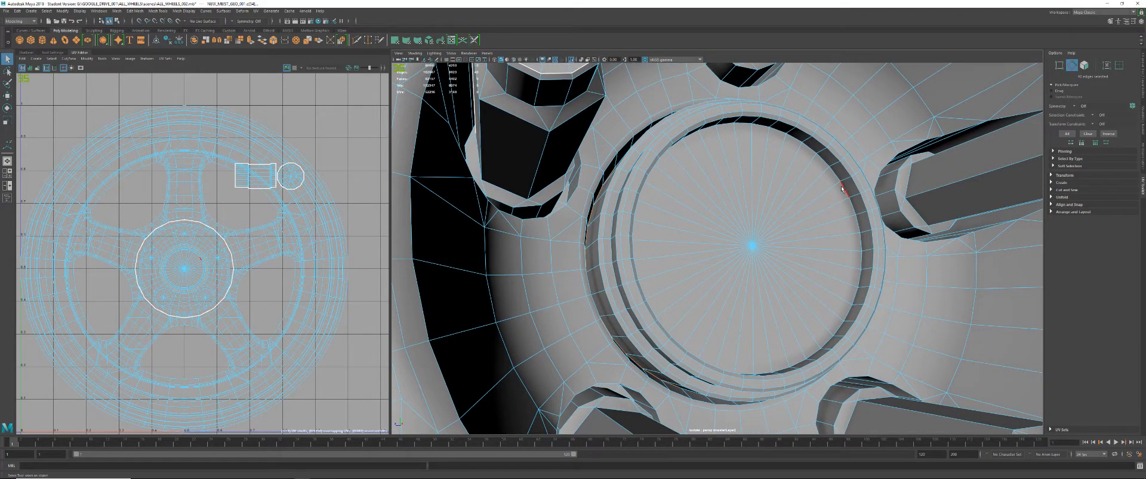
- Cut the UVs along the selected center cap edge loop and check the seam in an enlarged UV Editor
shift+right_click(767, 168)
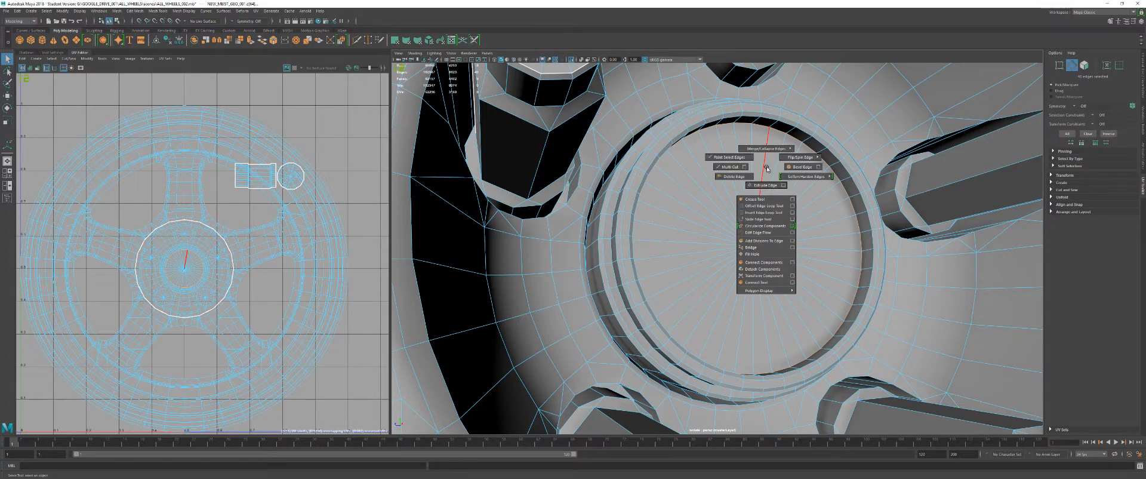
shift+right_click(250, 203)
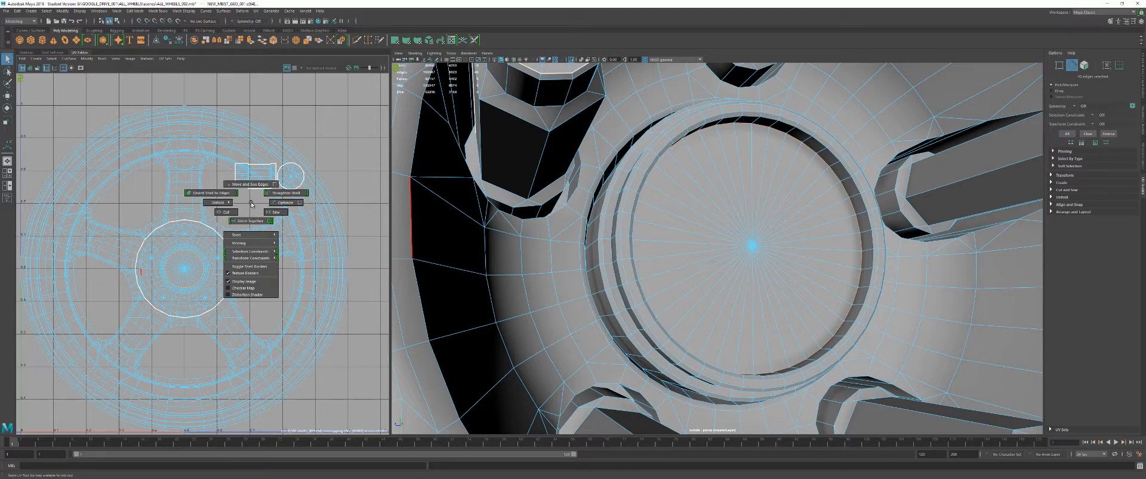
click(237, 212)
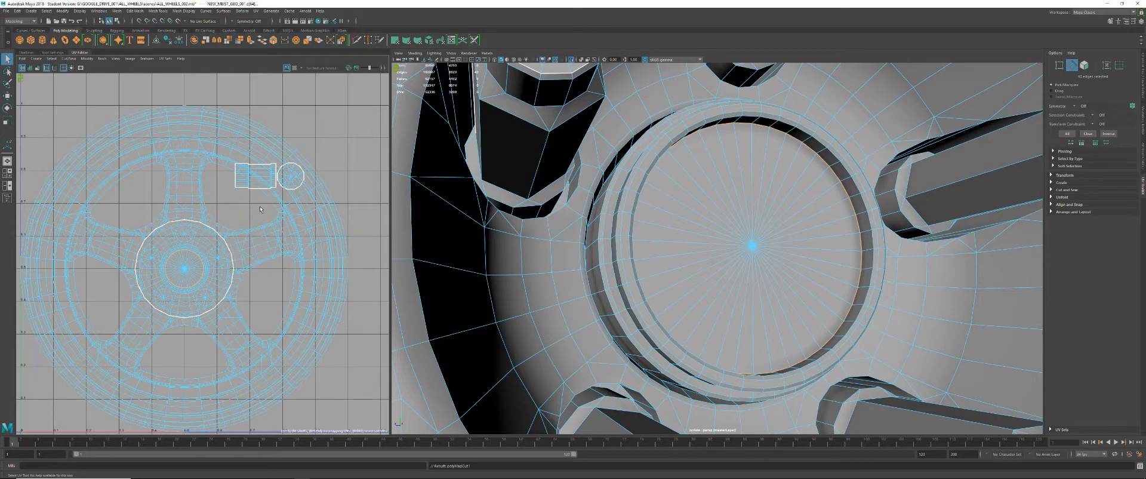
key(ctrl+space)
alt+right_drag(570, 243, 504, 239)
alt+middle_drag(528, 241, 574, 267)
scroll(659, 268, down, 1)
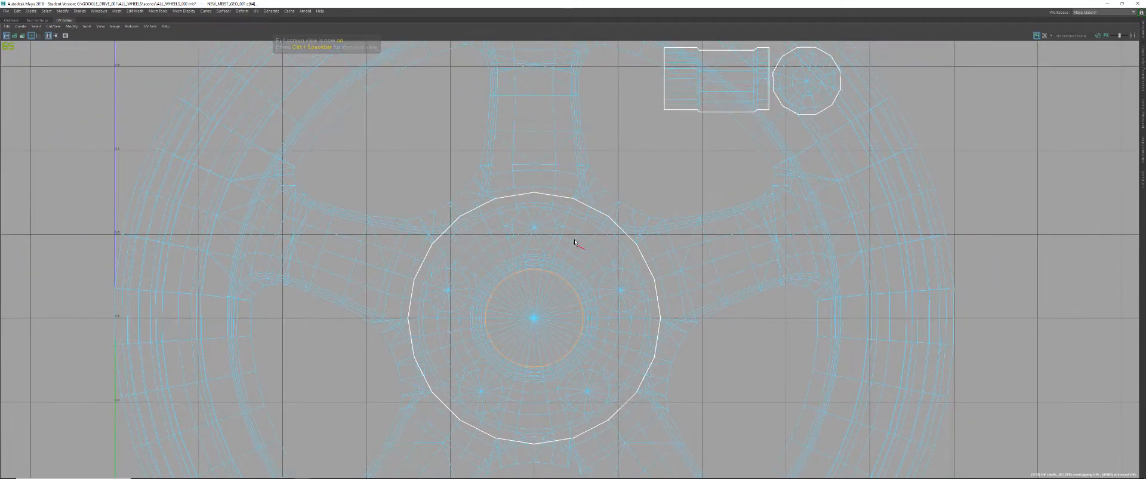
key(ctrl+space)
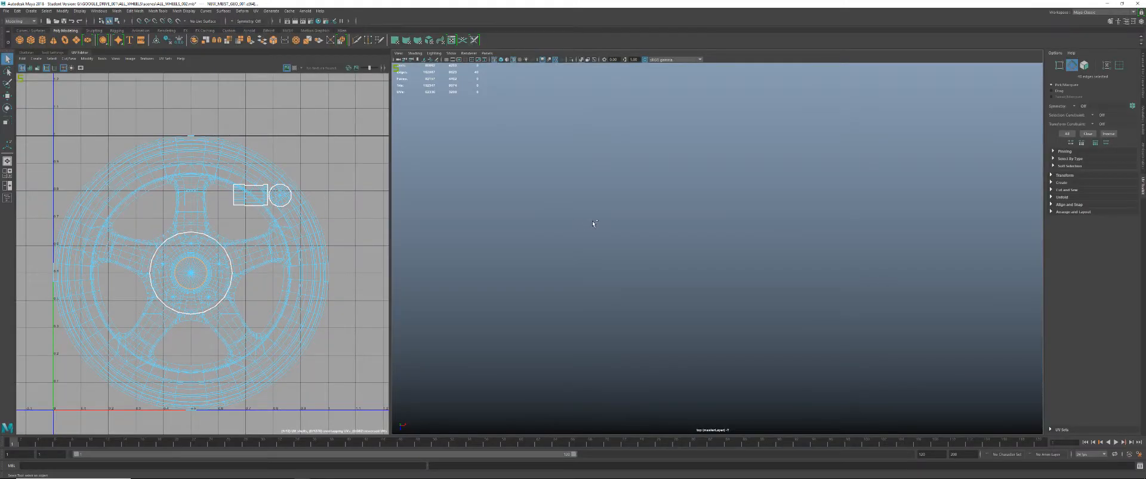
- Enlarge the viewport and switch it to the perspective view to examine the wheel's hub
key(ctrl+space)
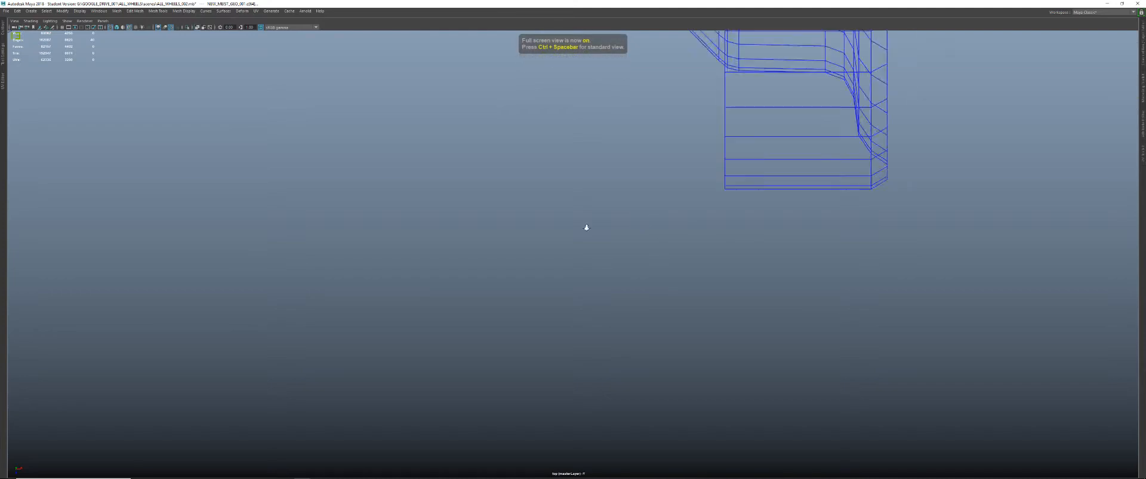
scroll(586, 227, down, 4)
alt+middle_drag(556, 222, 557, 309)
key(space)
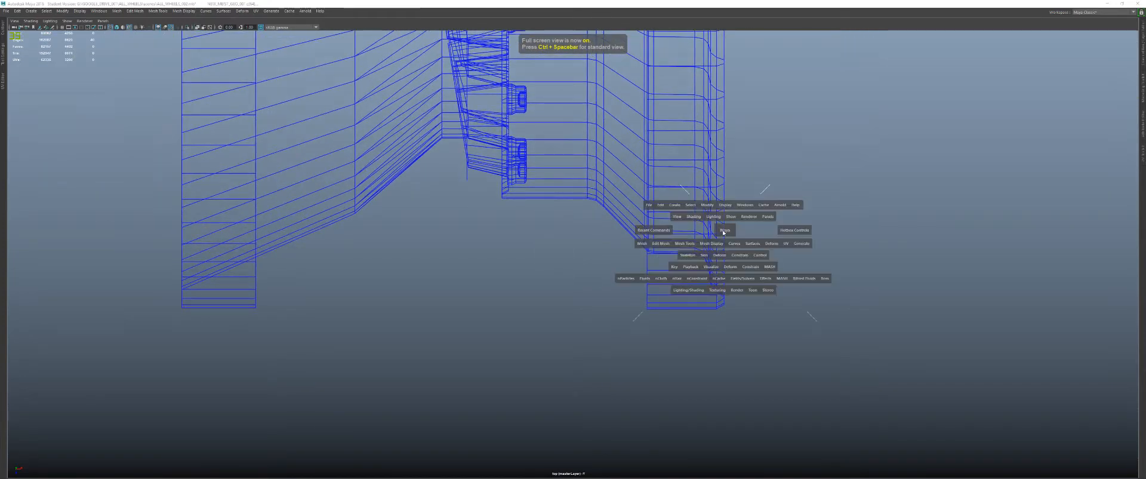
drag(724, 232, 546, 239)
scroll(689, 211, down, 5)
alt+middle_drag(547, 239, 614, 221)
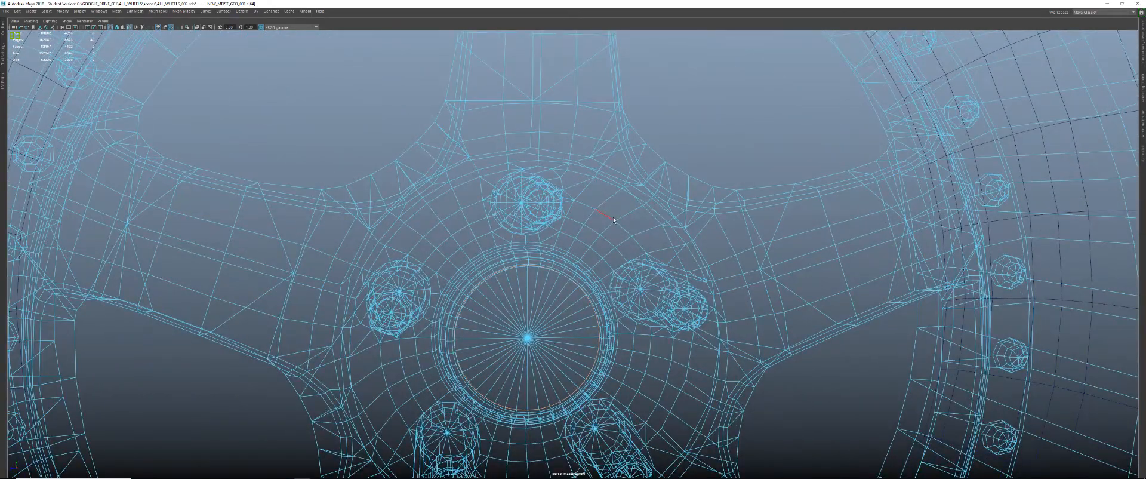
- Frame the center cap in shaded display and turn off X-ray shading for an opaque view of the whole wheel
key(f)
key(5)
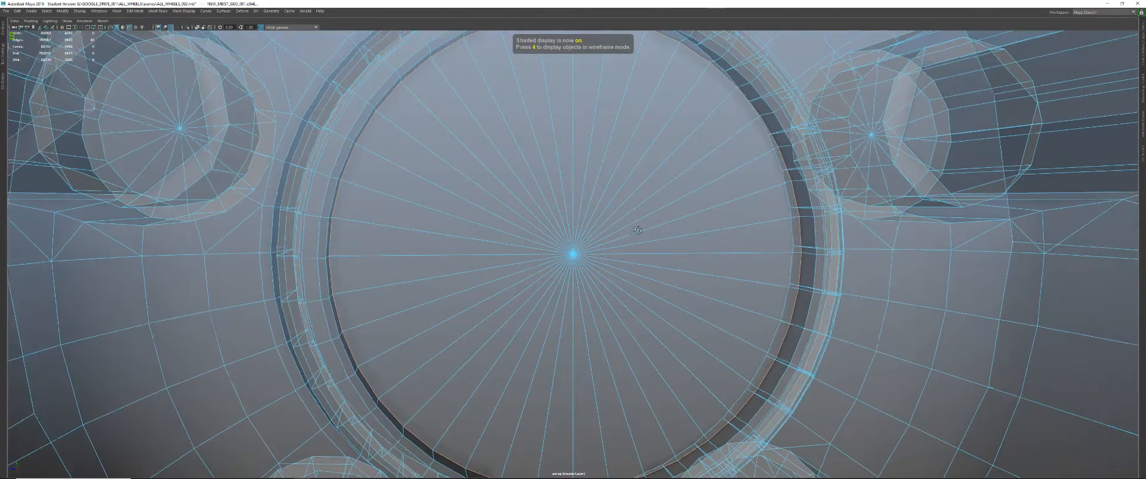
alt+drag(638, 230, 770, 232)
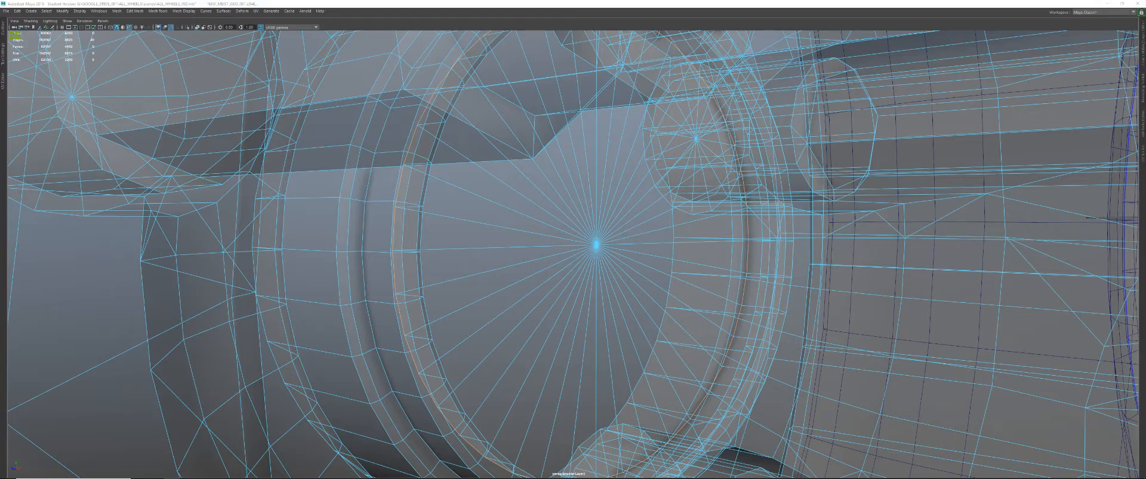
alt+drag(996, 88, 914, 150)
alt+middle_drag(855, 152, 850, 174)
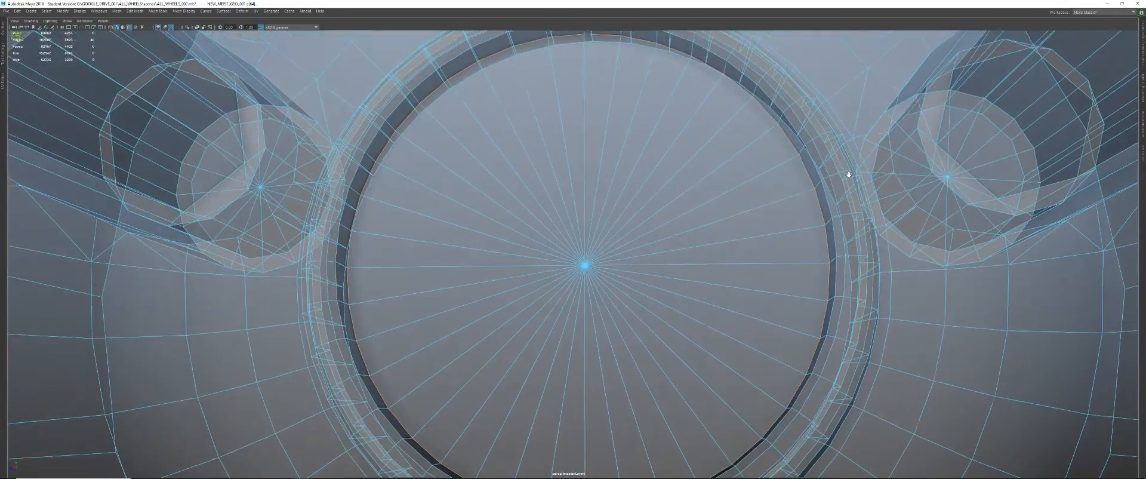
alt+right_drag(850, 174, 818, 179)
alt+middle_drag(818, 179, 815, 162)
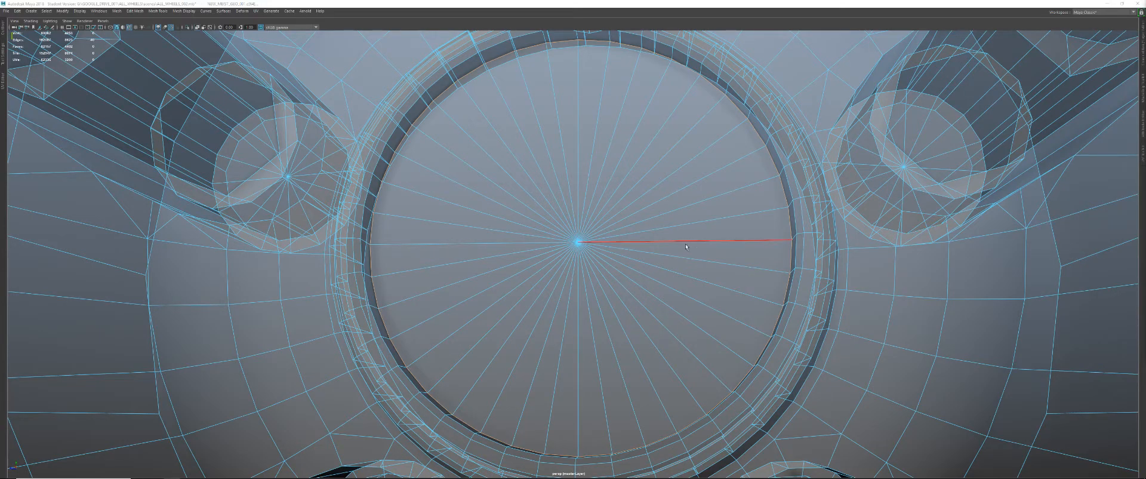
mouse_move(729, 194)
alt+mouse_down()
mouse_move(578, 215)
mouse_move(618, 193)
alt+mouse_up()
key(5)
alt+right_drag(618, 192, 564, 196)
alt+middle_drag(564, 196, 541, 207)
click(197, 27)
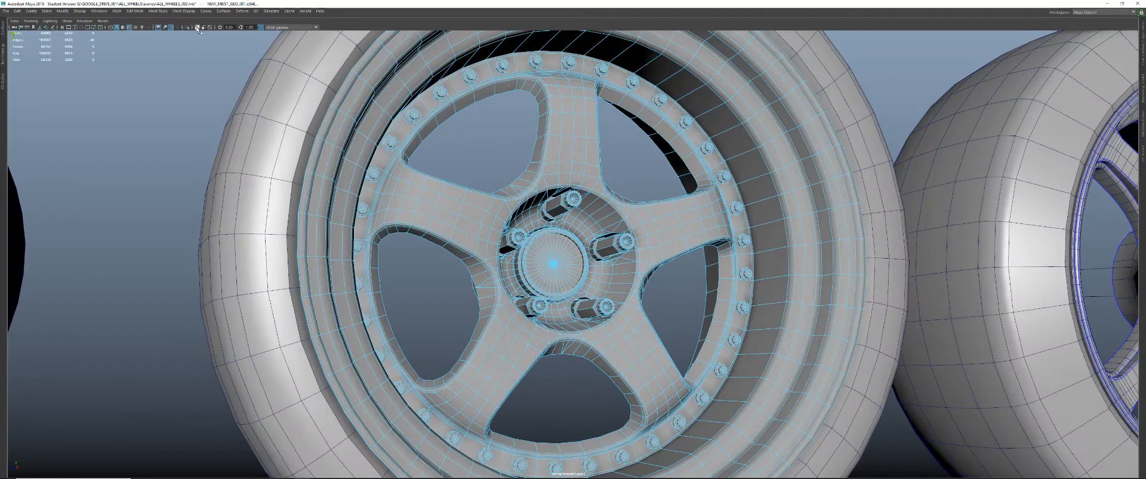
- Return to object mode and isolate the wheel in the viewport
alt+middle_drag(517, 242, 485, 247)
alt+right_drag(484, 247, 521, 247)
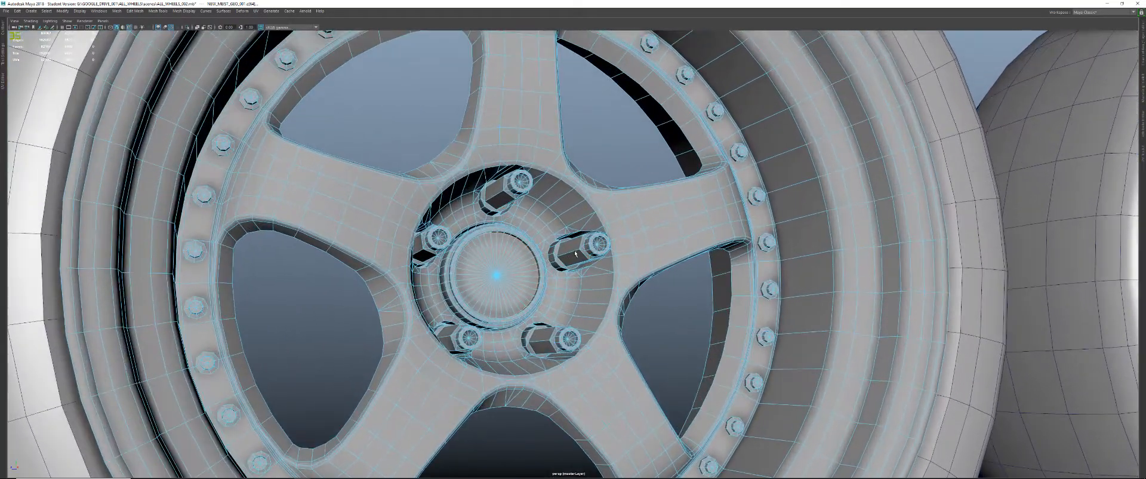
alt+middle_drag(520, 247, 552, 236)
mouse_move(552, 236)
alt+right_down()
mouse_move(711, 192)
mouse_move(564, 237)
alt+right_up()
right_click(683, 201)
key(ctrl+1)
alt+middle_drag(564, 237, 588, 230)
alt+right_drag(589, 230, 506, 210)
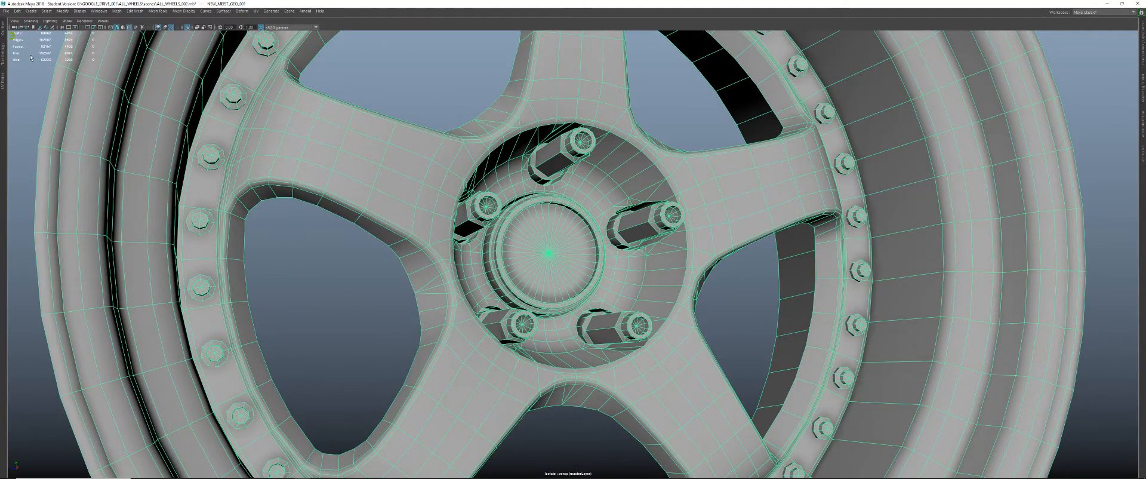
- Restore the layout with the UV Editor beside the perspective view and examine the UV seams around the hub and lug nuts
click(5, 76)
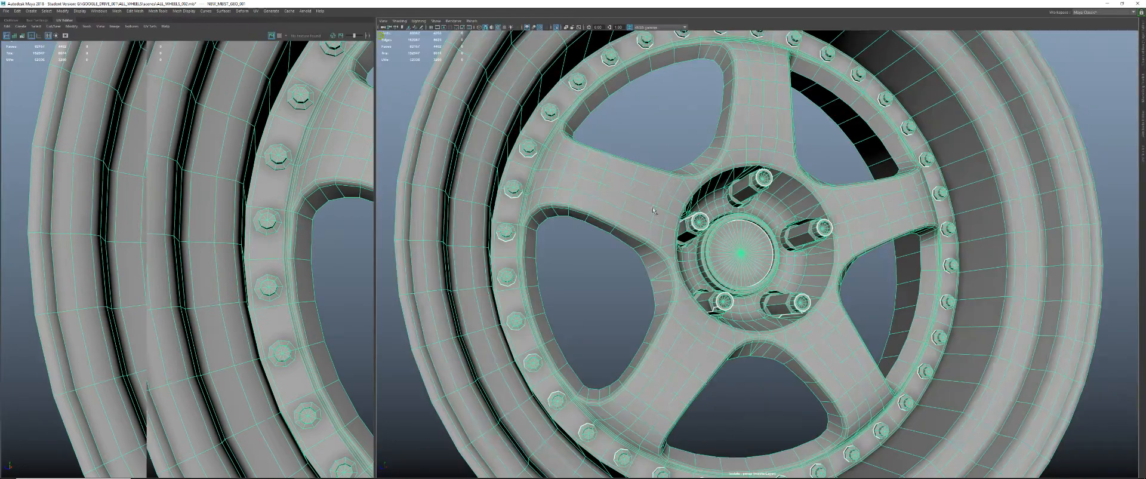
alt+drag(853, 235, 768, 262)
alt+middle_drag(768, 262, 763, 226)
scroll(738, 247, up, 3)
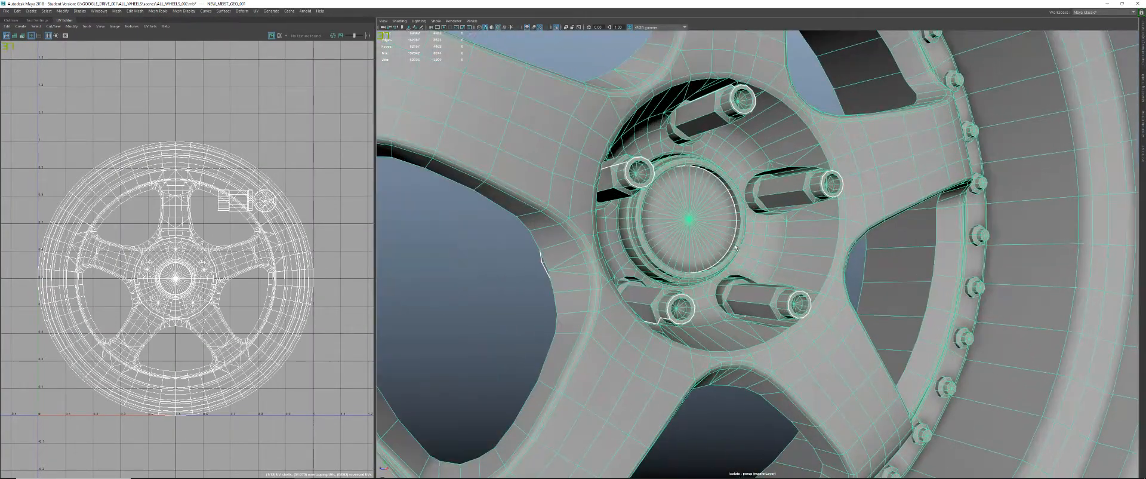
scroll(524, 262, up, 6)
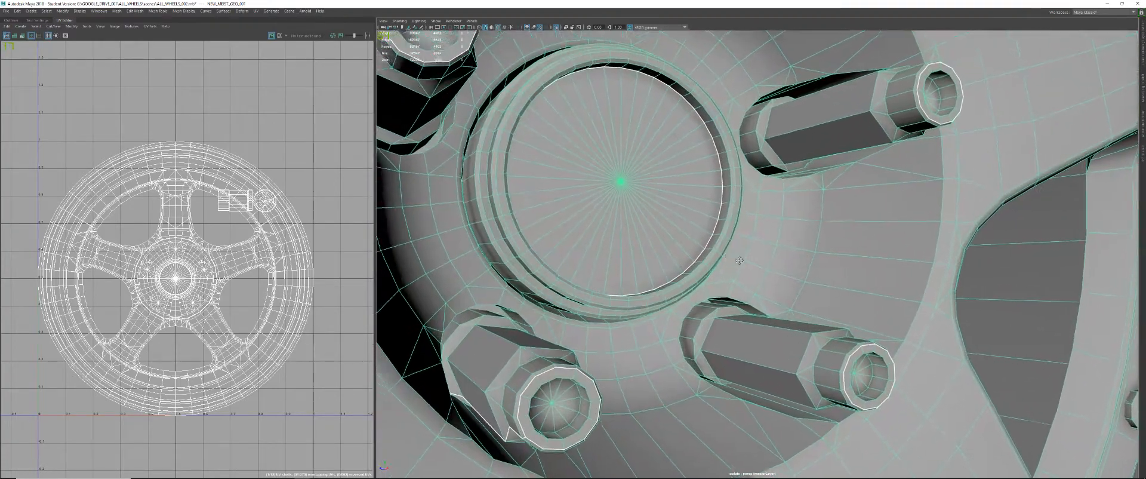
alt+drag(704, 265, 682, 270)
scroll(710, 265, down, 3)
alt+drag(884, 272, 788, 266)
alt+right_drag(787, 267, 705, 251)
alt+drag(669, 244, 646, 222)
scroll(646, 222, up, 3)
- Switch to edge mode and briefly preview the mesh smoothed around the bolted ring
right_click(606, 144)
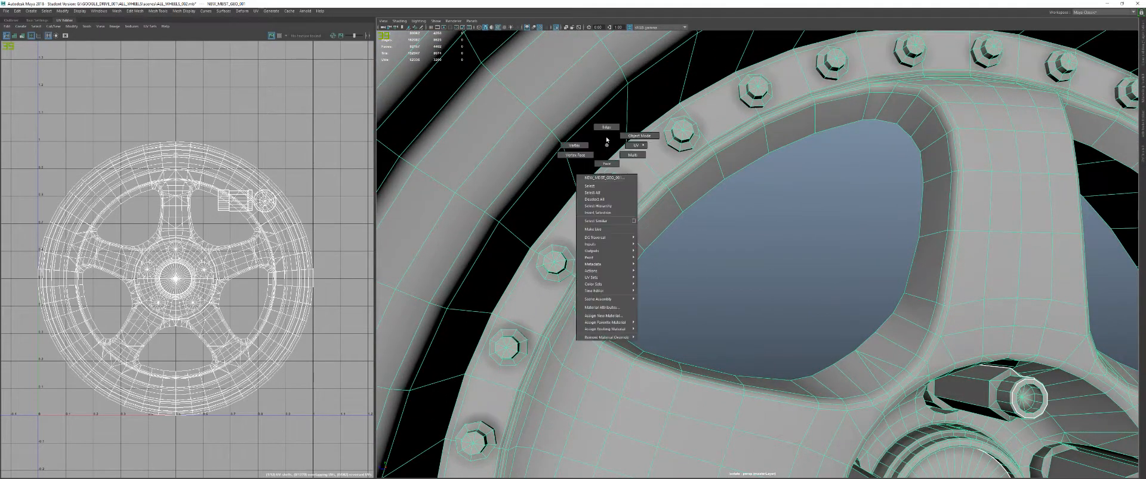
right_drag(605, 135, 604, 129)
alt+drag(603, 140, 684, 214)
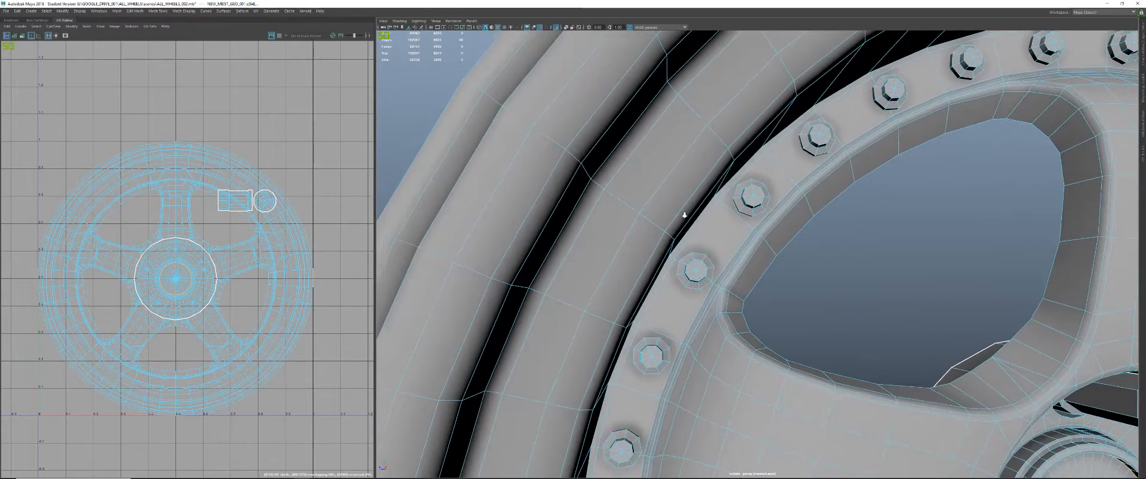
alt+right_drag(684, 213, 774, 221)
alt+drag(773, 222, 743, 221)
key(3)
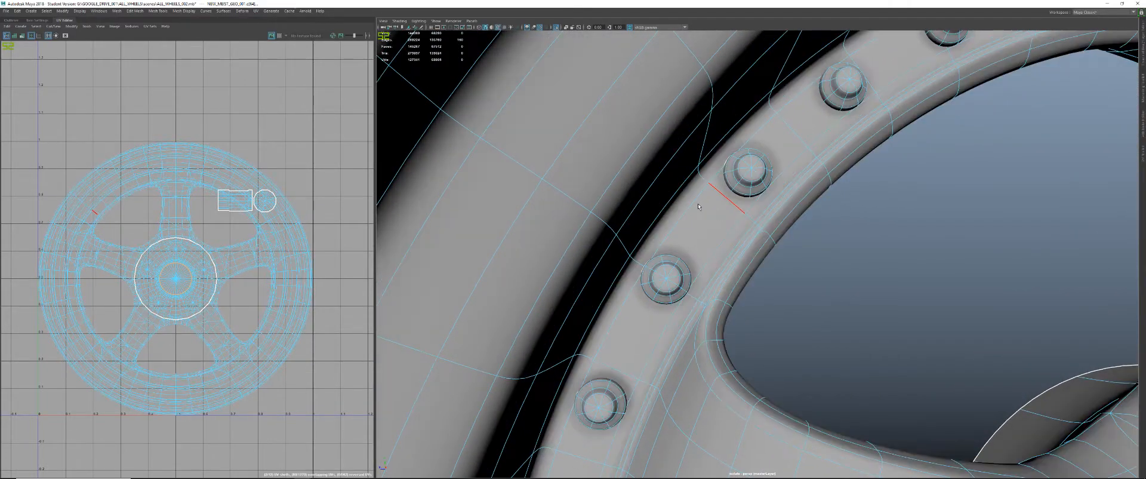
key(1)
- Cut the UVs along the circular edge loop at the outer edge of the bolted ring
alt+right_drag(895, 240, 838, 237)
alt+drag(839, 237, 790, 221)
alt+right_drag(790, 221, 732, 219)
alt+drag(732, 218, 759, 219)
shift+right_click(273, 225)
shift+right_drag(274, 227, 248, 235)
- Select the edge loop on the outer barrel where it meets the wheel's front lip
alt+right_drag(656, 261, 682, 263)
alt+drag(682, 263, 630, 256)
alt+right_drag(629, 256, 658, 239)
alt+drag(658, 239, 641, 224)
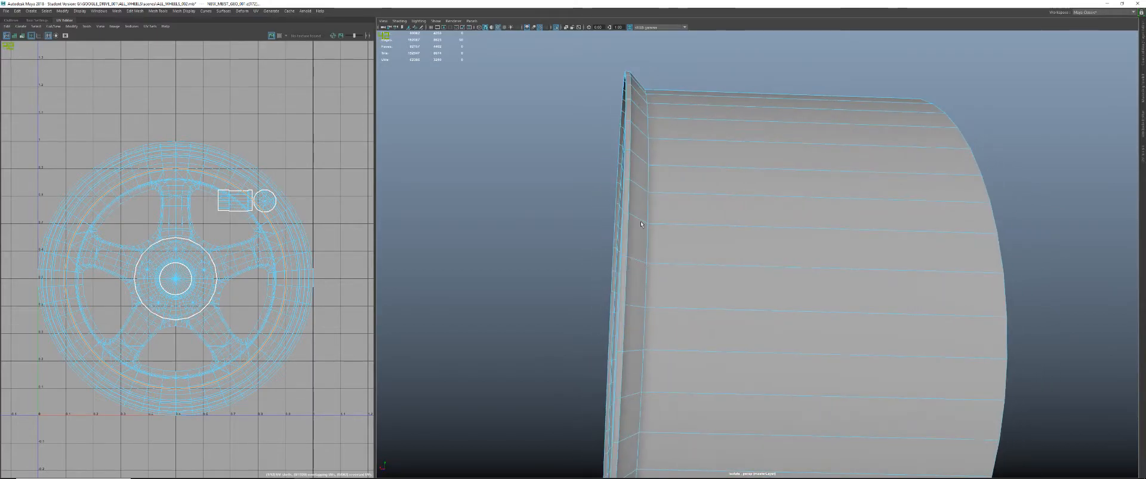
double_click(647, 175)
alt+drag(646, 175, 684, 233)
alt+middle_drag(684, 233, 676, 160)
alt+drag(676, 160, 609, 179)
alt+middle_drag(678, 209, 615, 211)
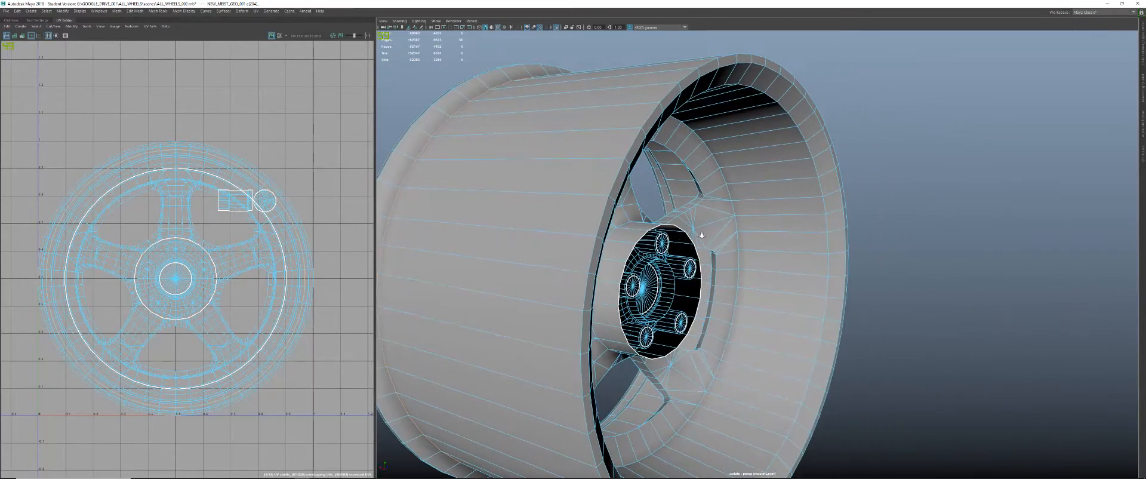
- Add the edge loop where the back of the spokes meets the inner barrel, and cut the UVs along the selected loops
alt+right_drag(651, 215, 728, 225)
alt+drag(738, 187, 665, 133)
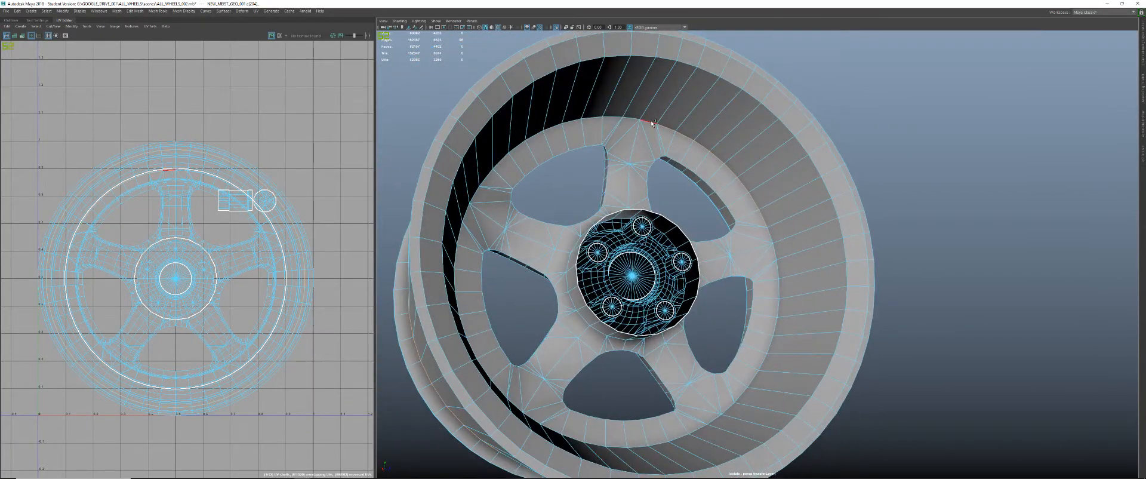
alt+drag(542, 183, 483, 212)
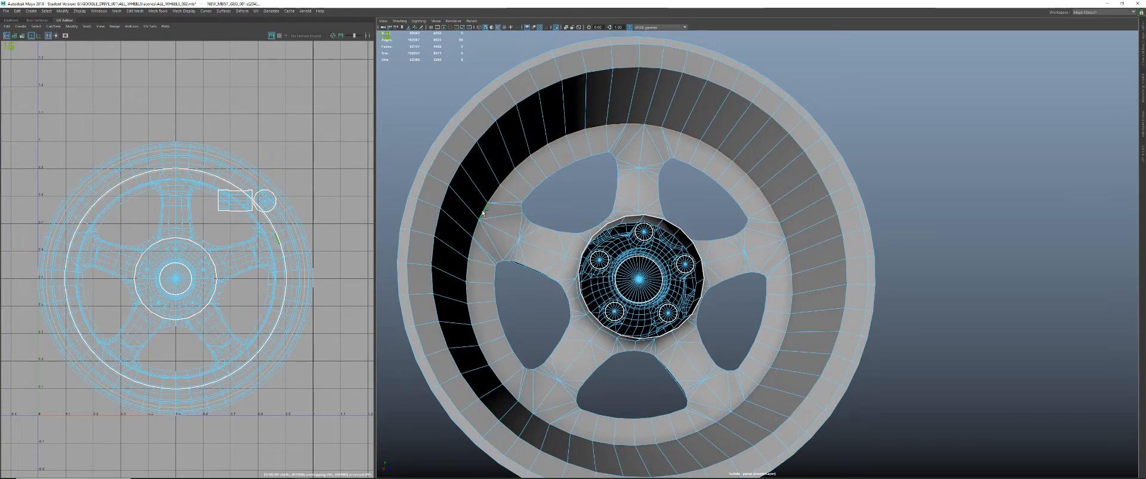
alt+drag(491, 290, 525, 322)
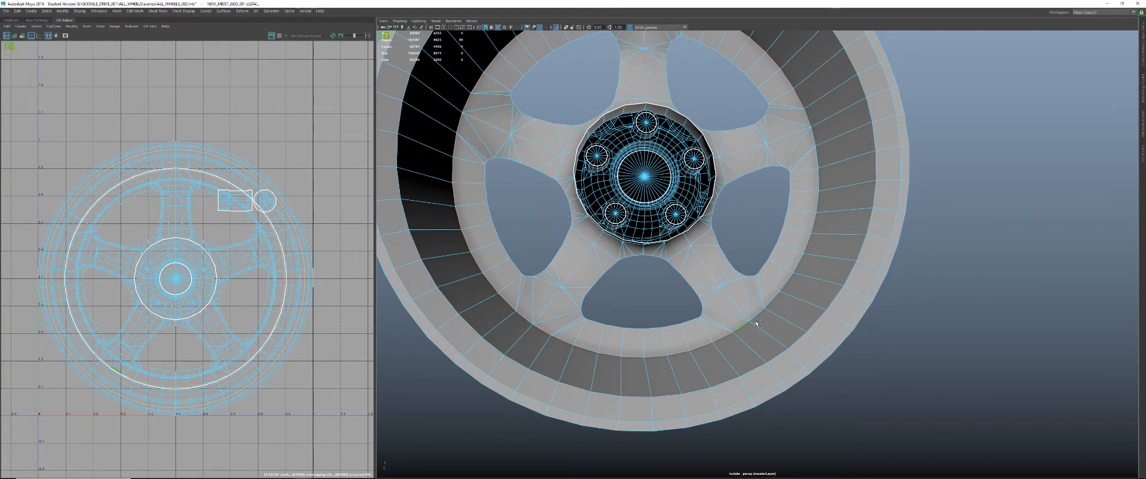
alt+drag(819, 153, 902, 166)
shift+right_click(207, 239)
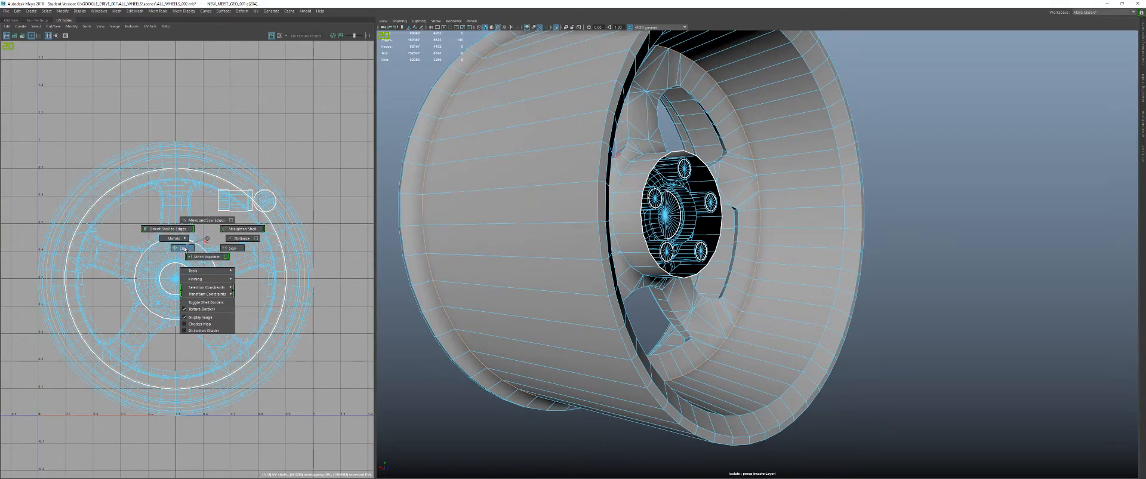
click(184, 248)
- Try to select the face loops of the rear lip, inner barrel and outer barrel, and preview them on the smoothed mesh
alt+drag(912, 235, 800, 251)
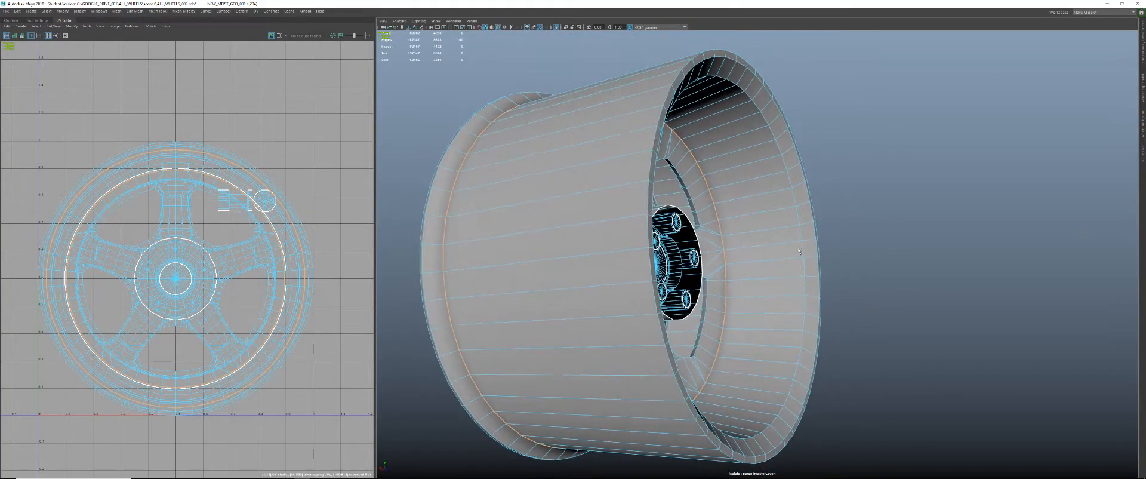
right_drag(773, 158, 770, 138)
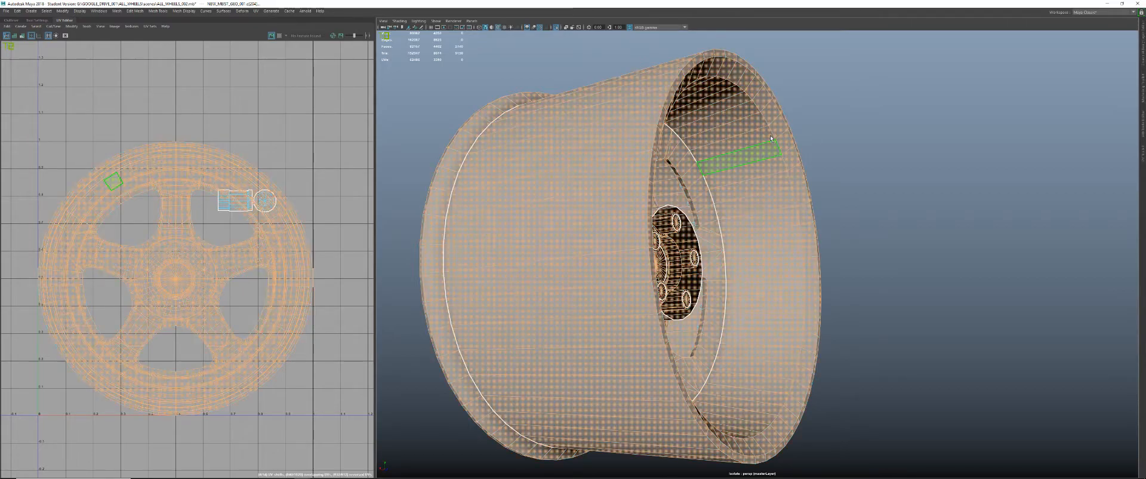
click(777, 125)
double_click(786, 146)
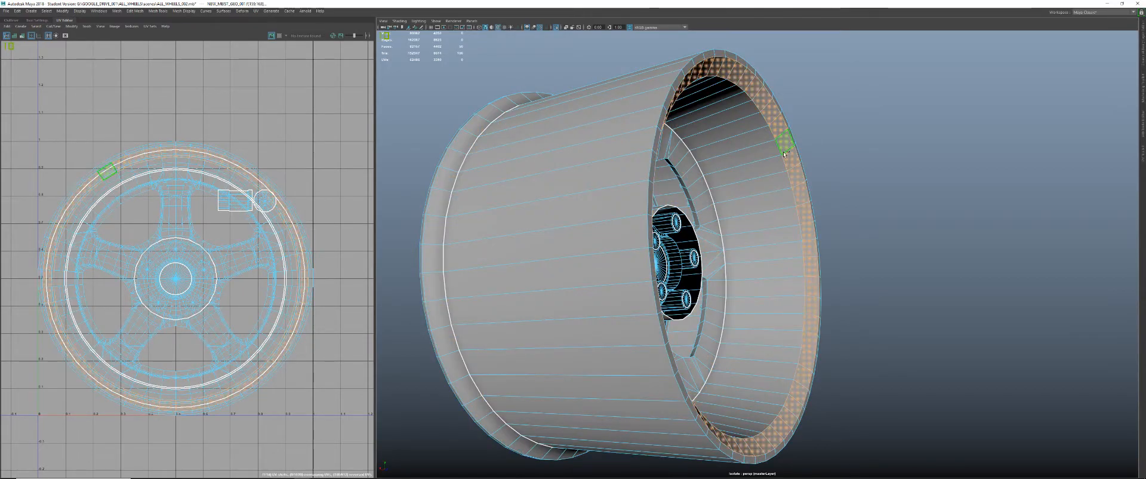
shift+double_click(674, 112)
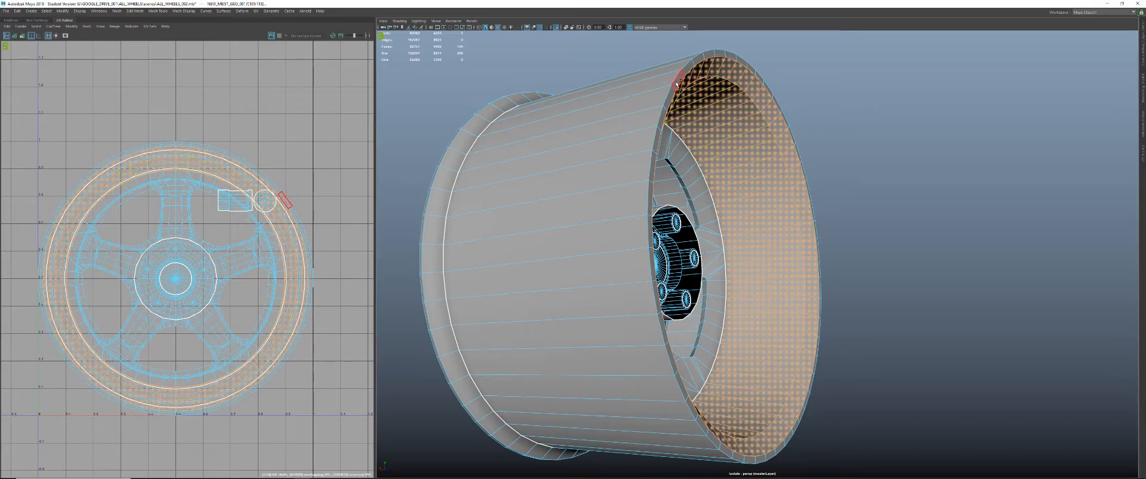
alt+drag(654, 185, 621, 143)
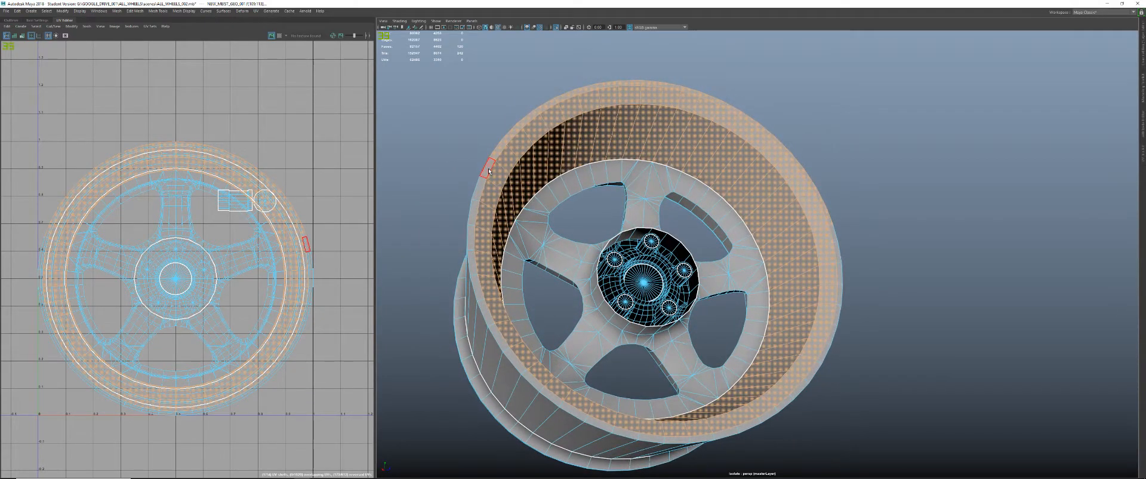
alt+drag(493, 172, 436, 188)
alt+right_drag(682, 225, 686, 223)
key(3)
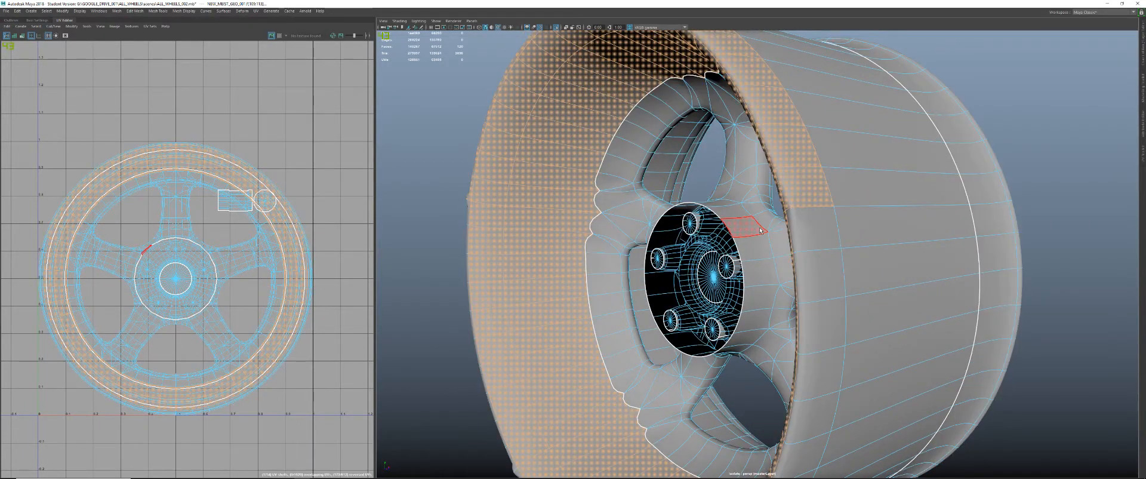
- Return to the unsmoothed display, switch to vertex mode and delete the stray vertex on the outer barrel near the rear rim edge
key(1)
alt+drag(791, 234, 736, 232)
right_drag(671, 213, 645, 214)
alt+drag(646, 214, 525, 205)
alt+right_drag(685, 218, 991, 274)
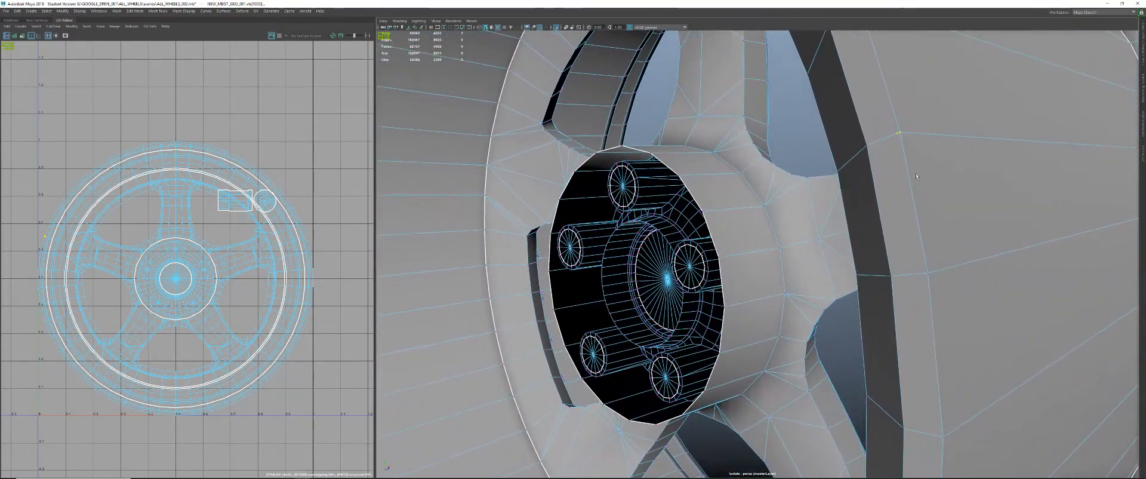
key(Delete)
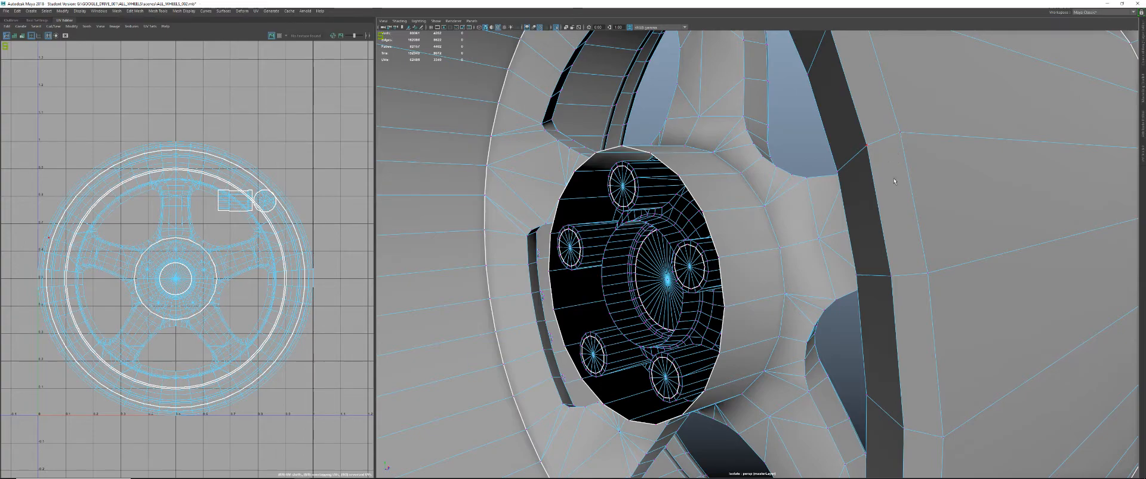
- Select the next stray vertex along the barrel's rear rim edge and save the scene
alt+right_drag(892, 176, 870, 204)
alt+drag(869, 205, 782, 205)
drag(472, 129, 710, 215)
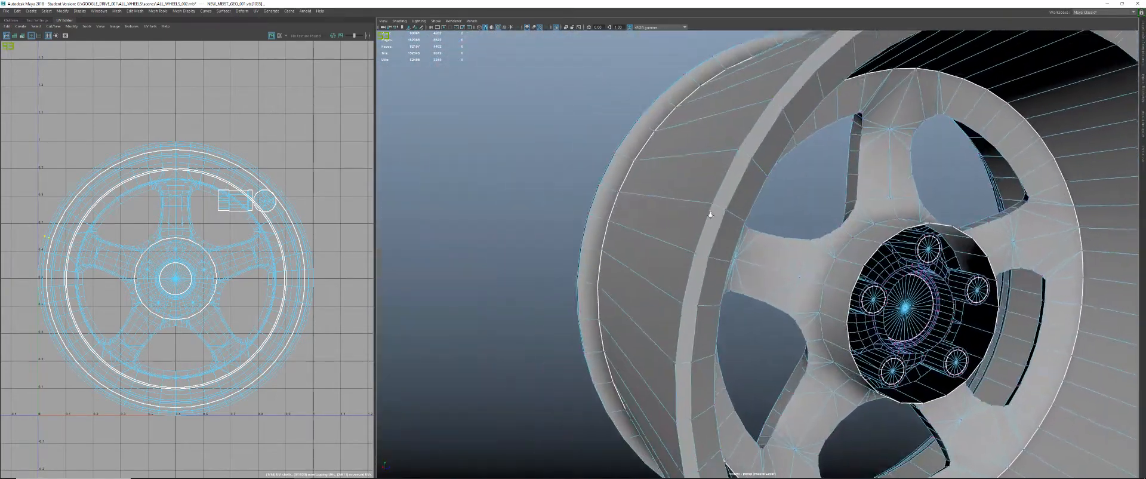
alt+right_drag(711, 214, 779, 222)
alt+drag(779, 223, 785, 223)
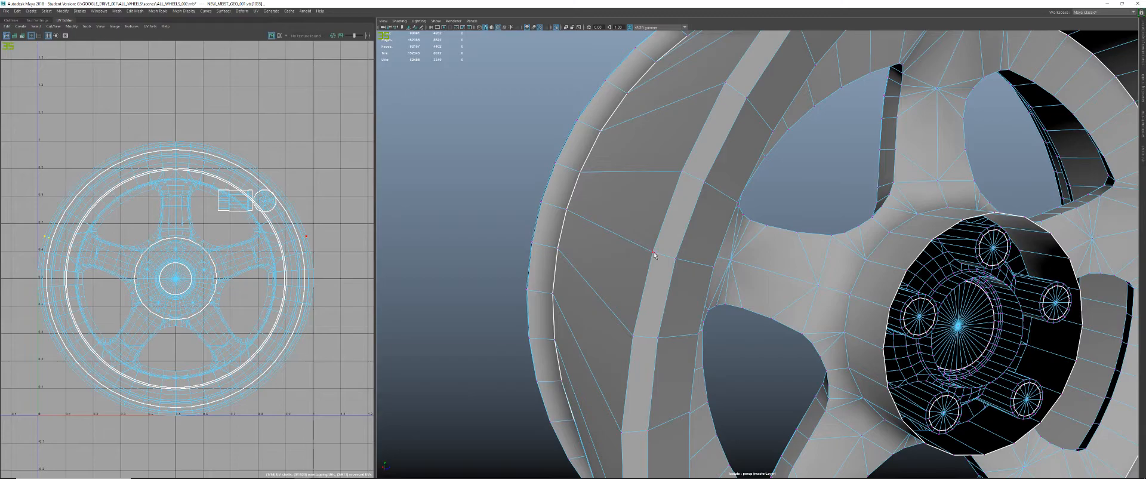
click(677, 256)
alt+drag(641, 289, 733, 245)
key(ctrl+s)
click(566, 248)
- Try to select the whole barrel again in face mode by growing from the rear lip to the outer and inner walls
right_drag(725, 193, 724, 219)
double_click(724, 218)
alt+drag(724, 218, 789, 164)
click(815, 125)
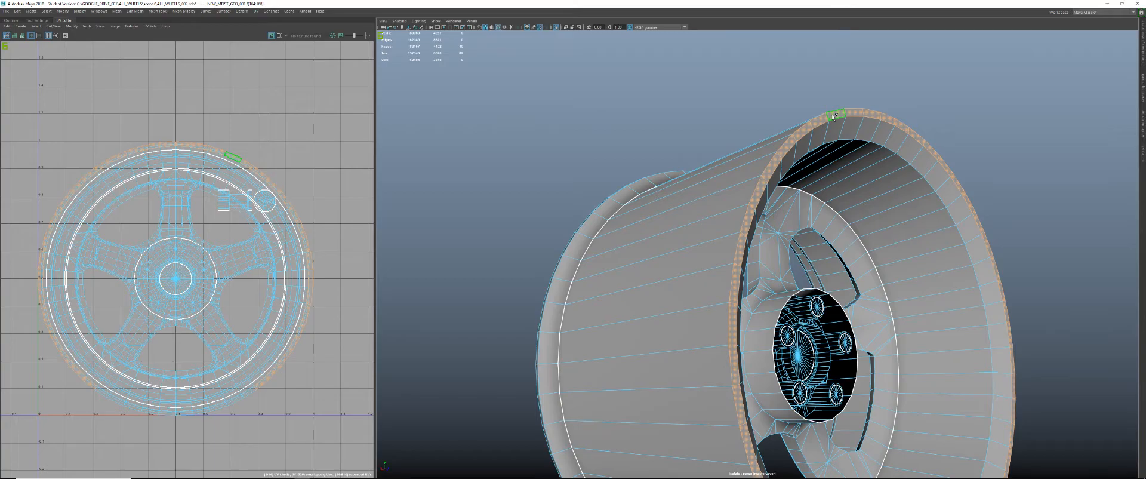
key(shift+period)
shift+click(888, 170)
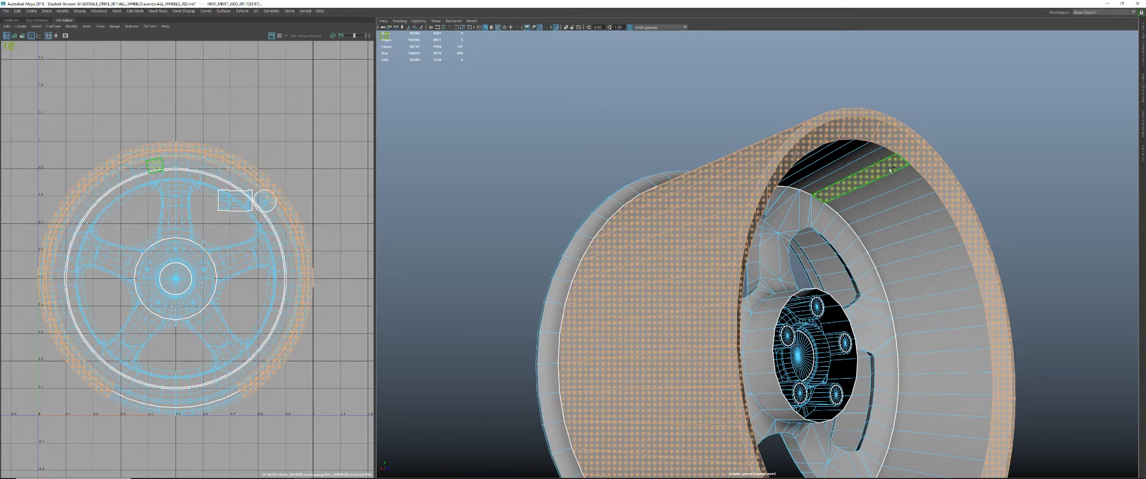
shift+double_click(896, 176)
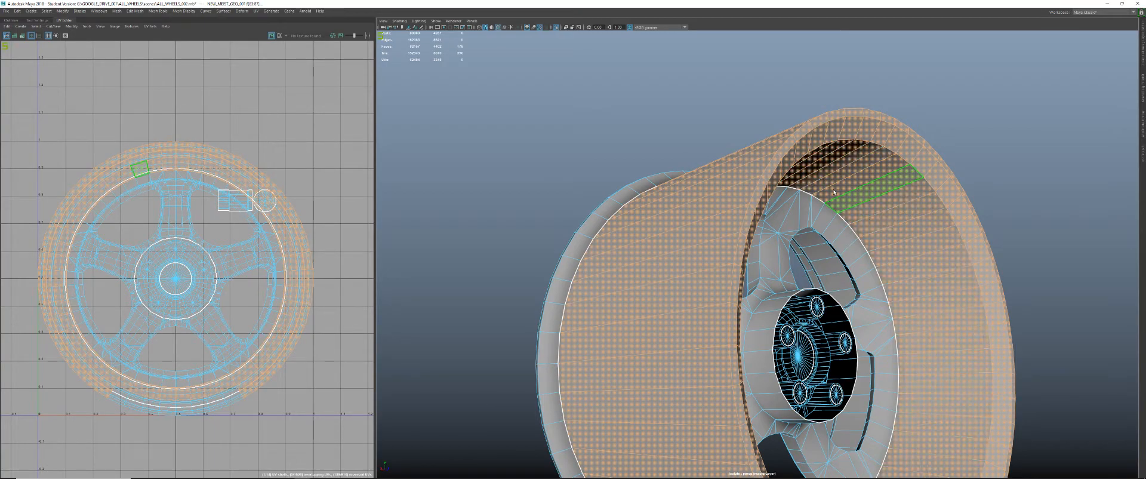
shift+right_click(305, 180)
- Switch to vertex mode, preview the mesh smoothed and delete the stray vertex causing the crease along the lower rear rim
scroll(668, 220, down, 5)
alt+drag(667, 220, 634, 218)
alt+middle_drag(634, 218, 593, 178)
alt+right_drag(593, 179, 931, 302)
right_drag(802, 258, 767, 259)
alt+drag(656, 270, 551, 265)
key(3)
alt+drag(633, 295, 572, 231)
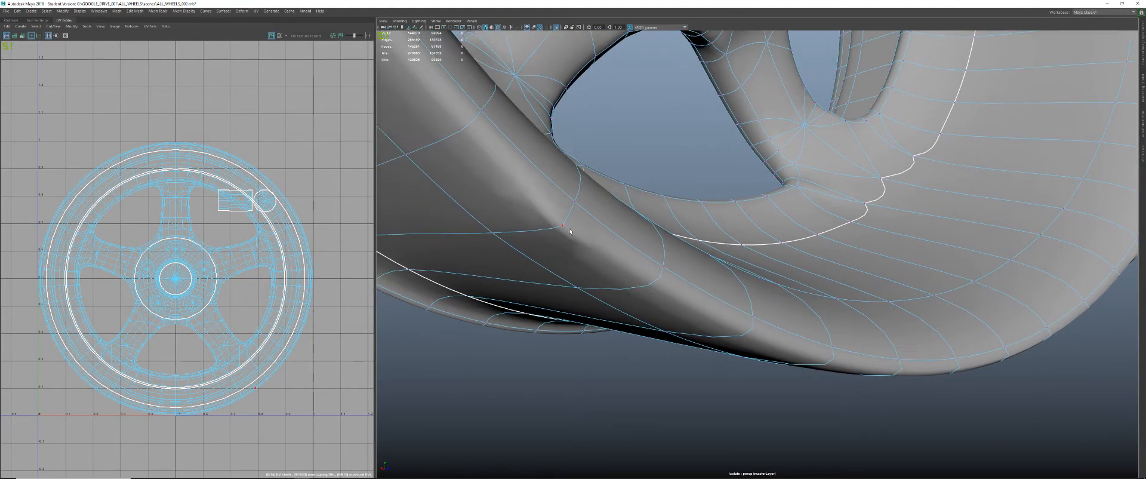
alt+drag(775, 264, 871, 238)
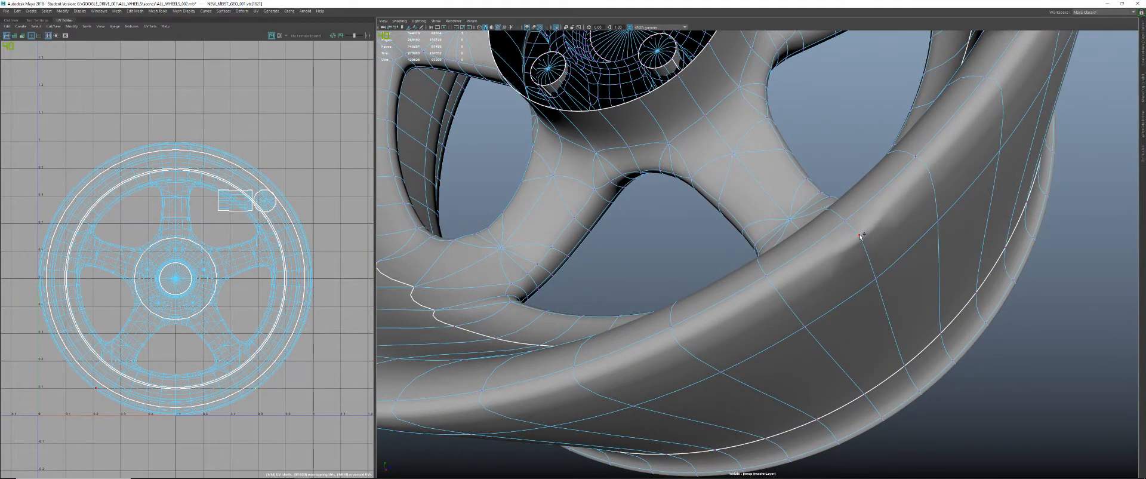
key(Delete)
alt+drag(909, 264, 737, 270)
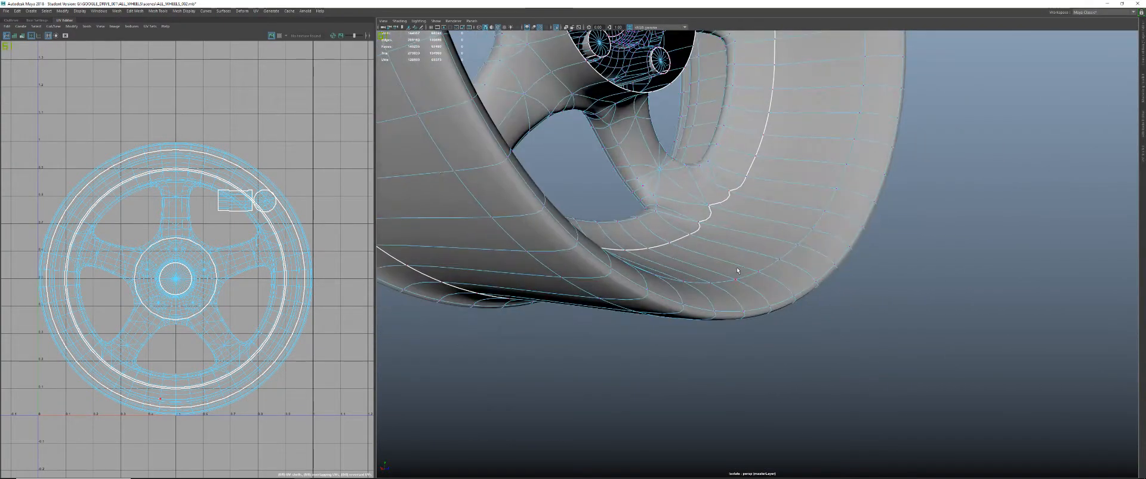
- Return to the unsmoothed display and select all barrel faces in face mode, growing from the rear lip to the outer and inner walls
key(1)
right_drag(727, 281, 727, 302)
click(723, 324)
shift+double_click(700, 321)
shift+double_click(726, 298)
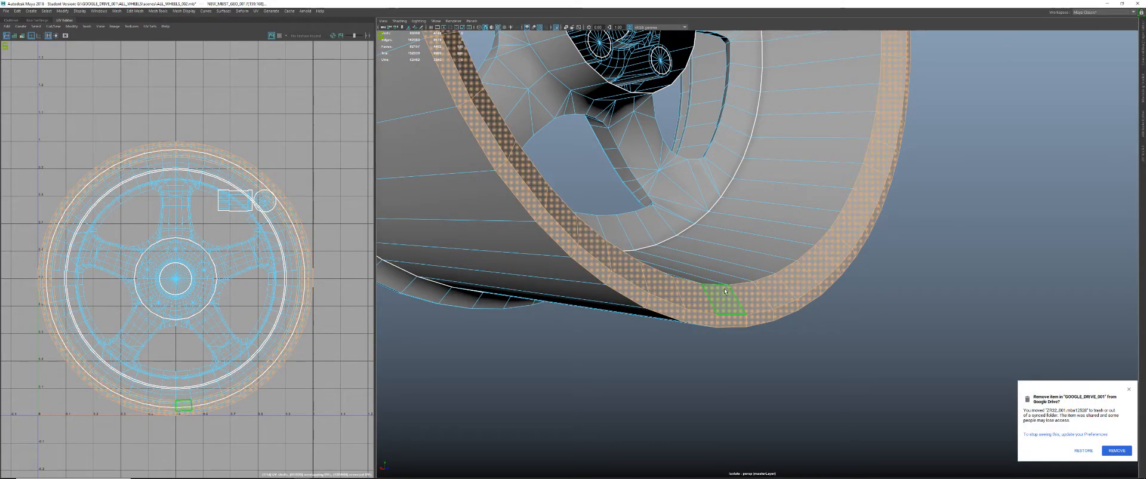
shift+double_click(710, 281)
alt+drag(618, 291, 561, 245)
shift+double_click(681, 230)
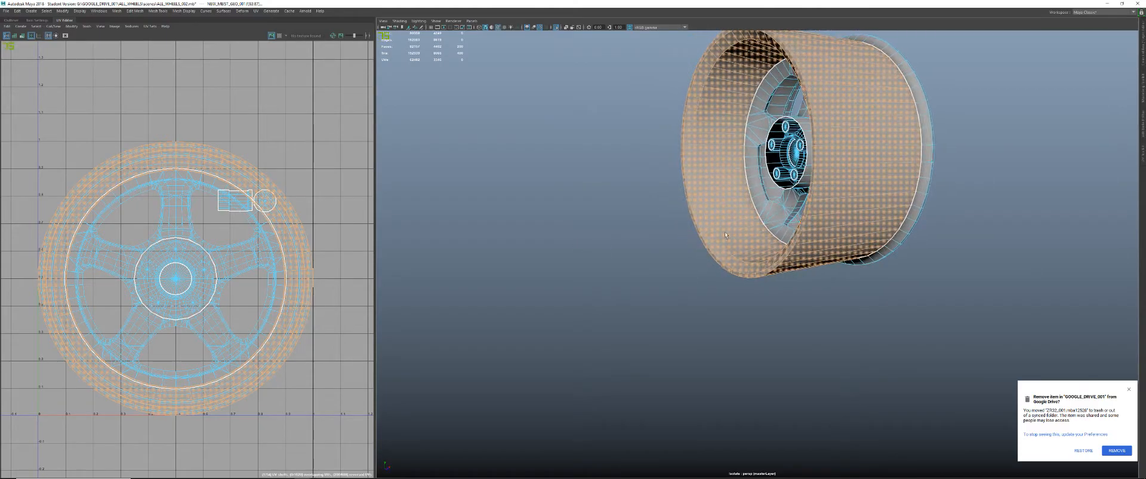
- Check the barrel selection from behind and in front and apply a planar UV map along the Y axis to the selected faces
alt+middle_drag(747, 236, 653, 307)
alt+right_drag(652, 307, 693, 304)
alt+drag(692, 304, 727, 314)
alt+drag(728, 298, 721, 287)
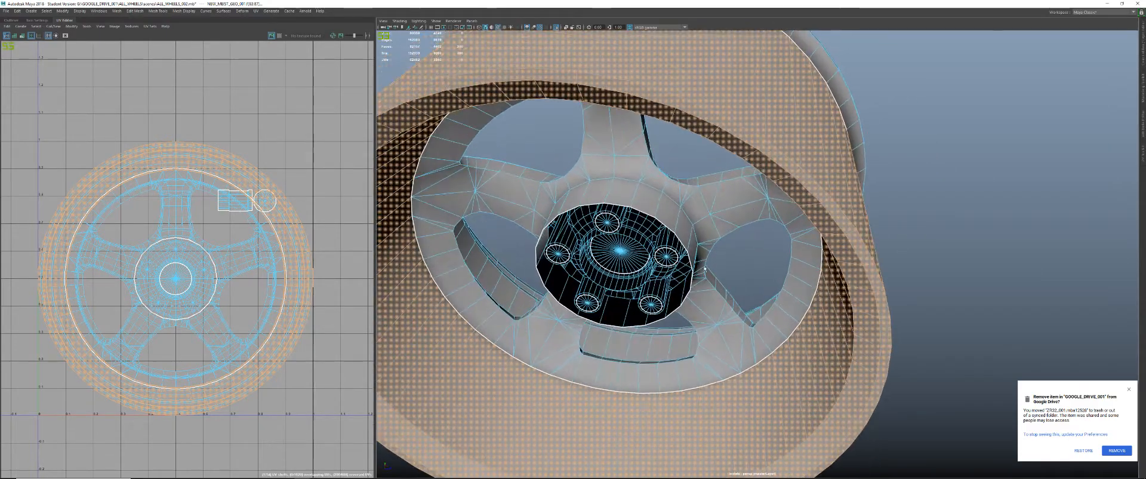
click(684, 231)
alt+drag(717, 243, 688, 265)
shift+right_click(261, 213)
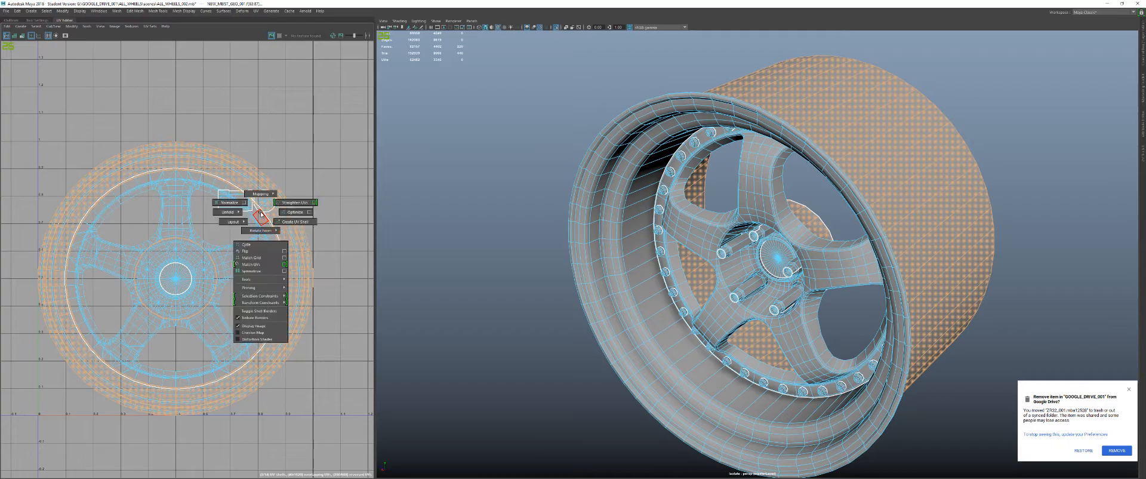
click(266, 193)
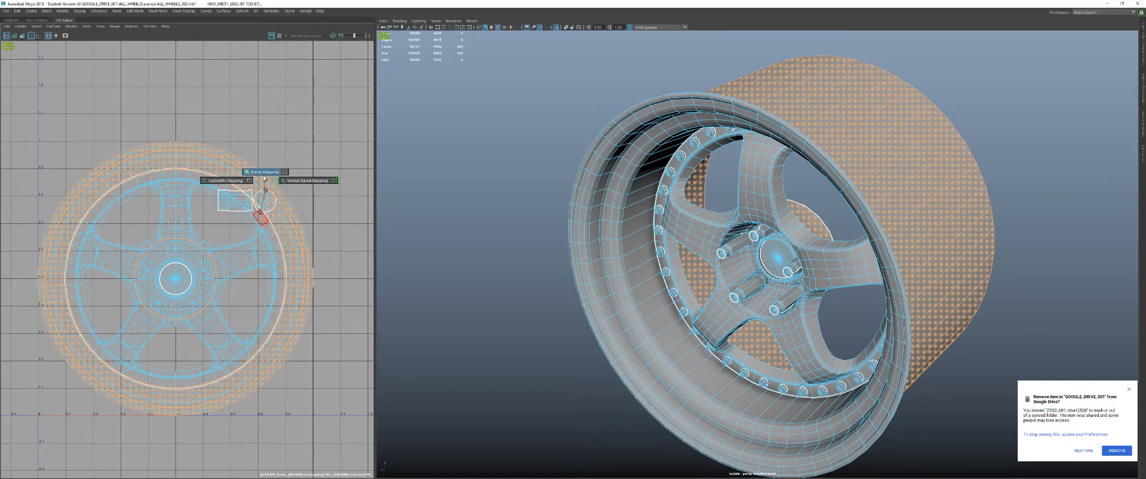
shift+right_click(699, 263)
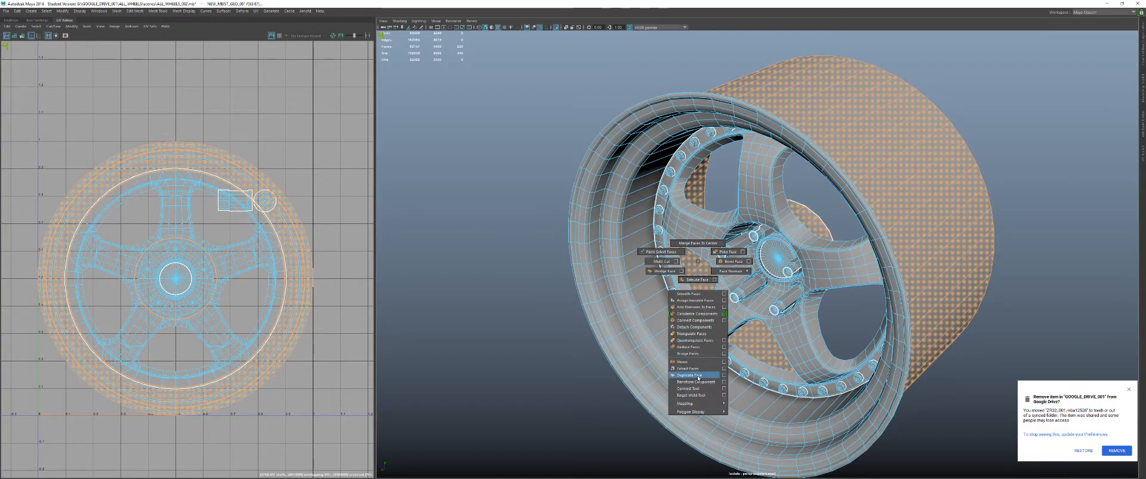
mouse_move(701, 405)
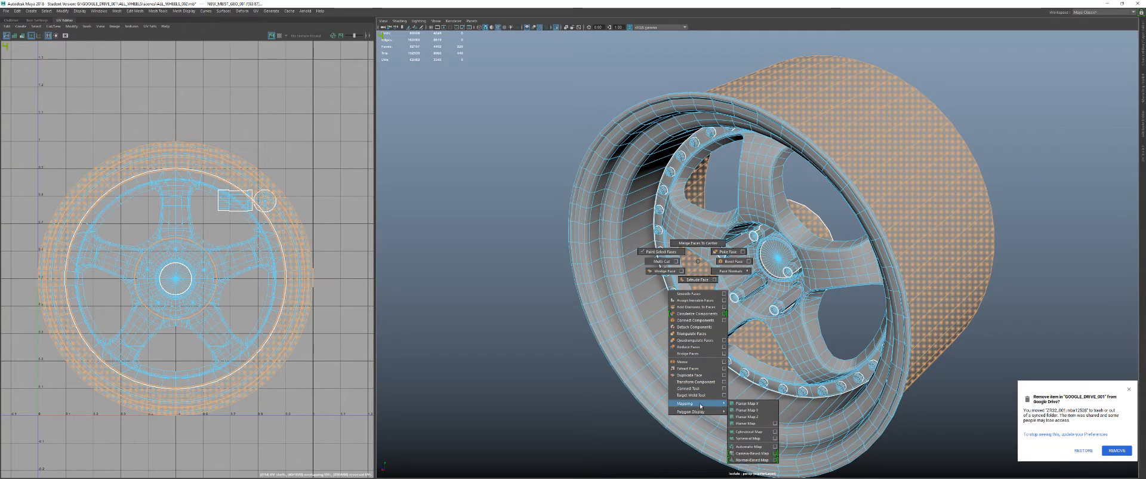
click(756, 411)
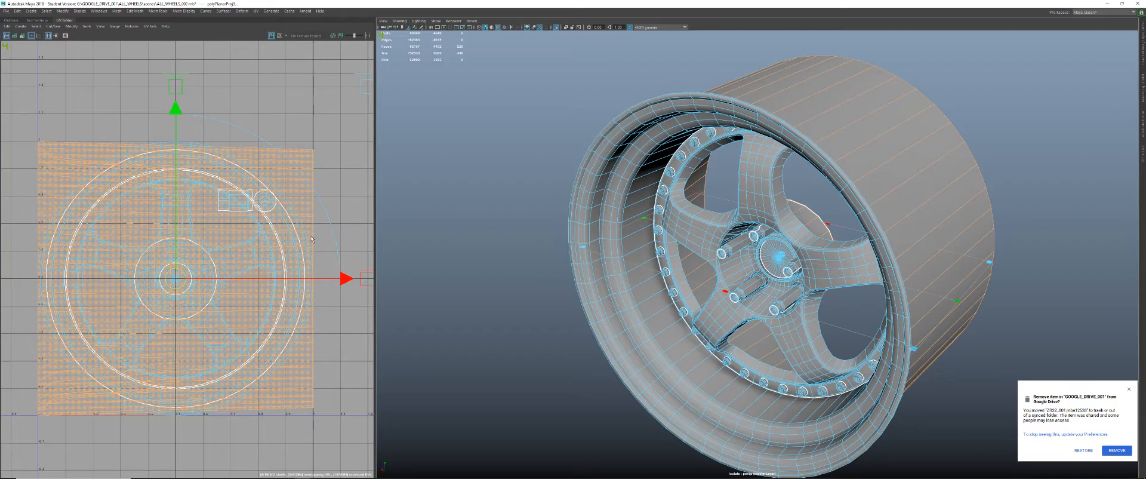
- Scale the barrel's UV shell horizontally to just under half its width and move it clear of the wheel layout, outside the UV tile
key(r)
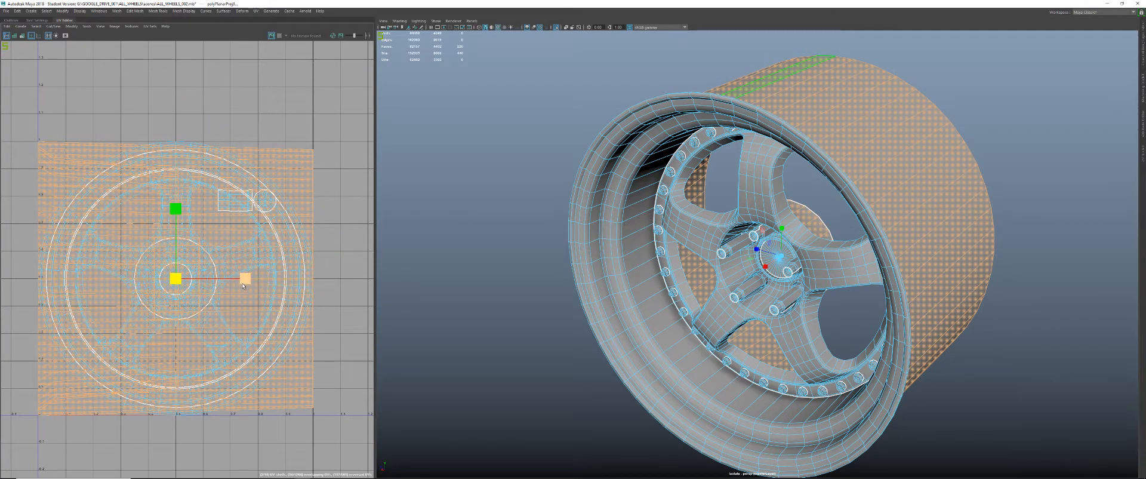
drag(245, 280, 206, 282)
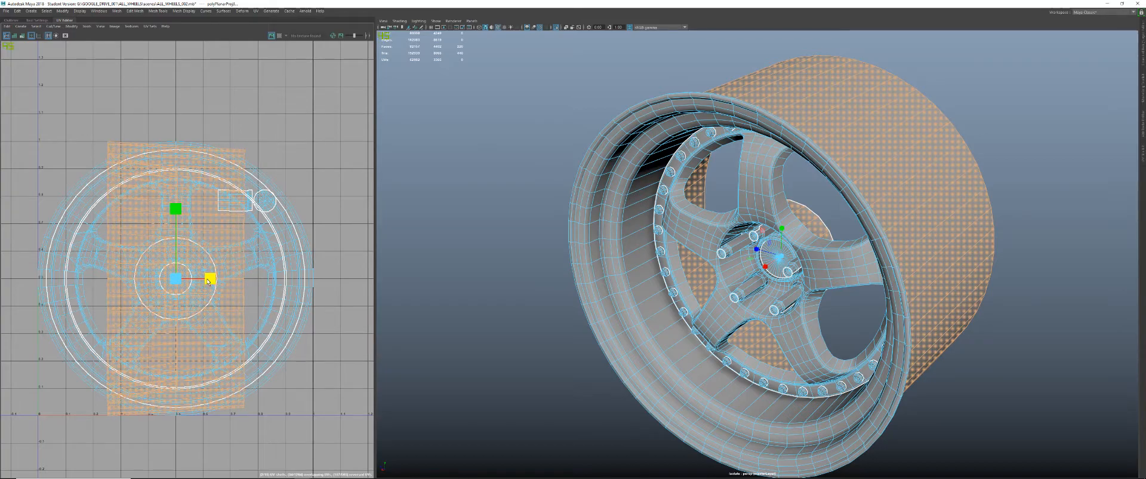
key(w)
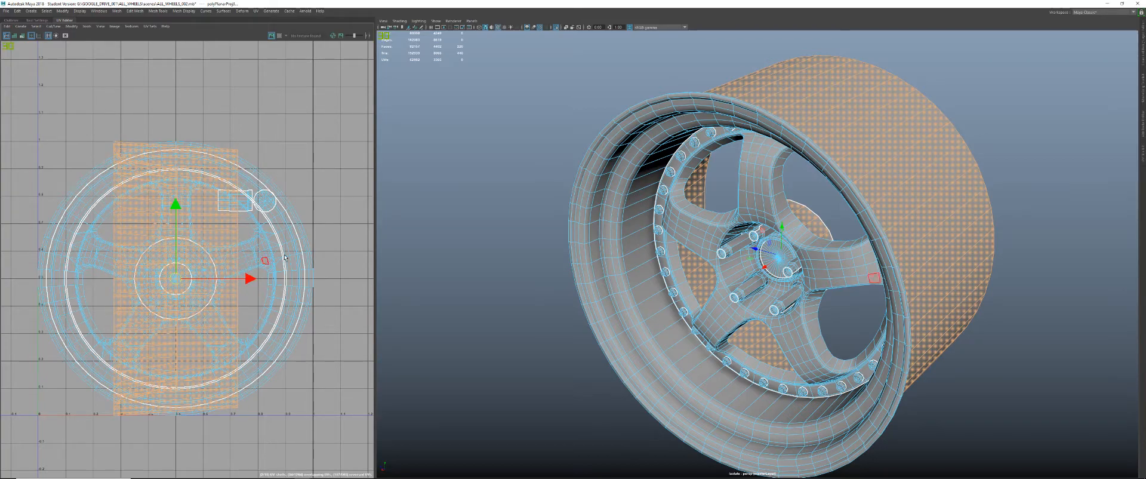
key(space)
key(space)
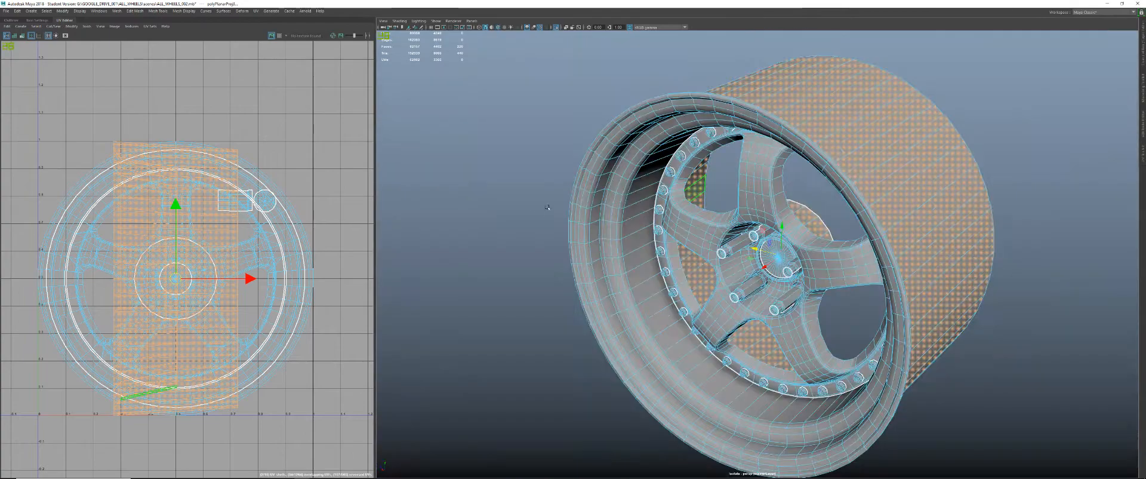
alt+right_drag(272, 239, 217, 254)
drag(267, 272, 69, 271)
alt+right_drag(600, 227, 624, 185)
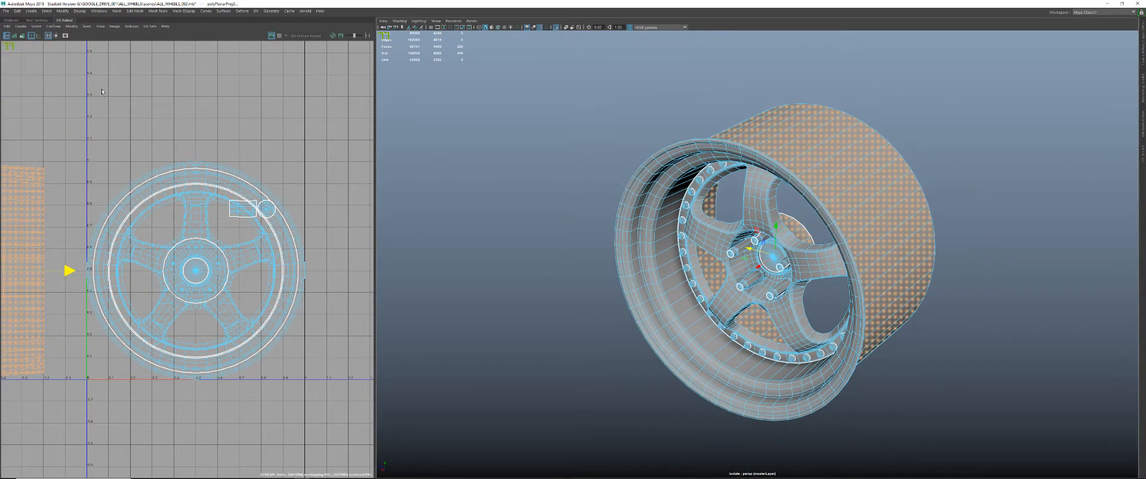
- Frame the barrel selection in the top view to compare its proportions, and restore the UV editor beside the full-screen perspective view
key(ctrl+space)
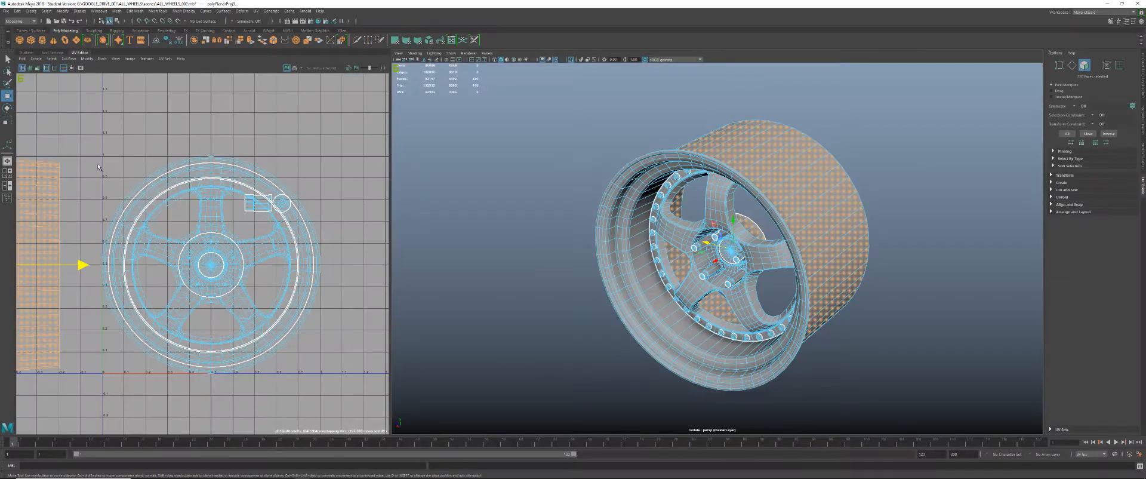
key(space)
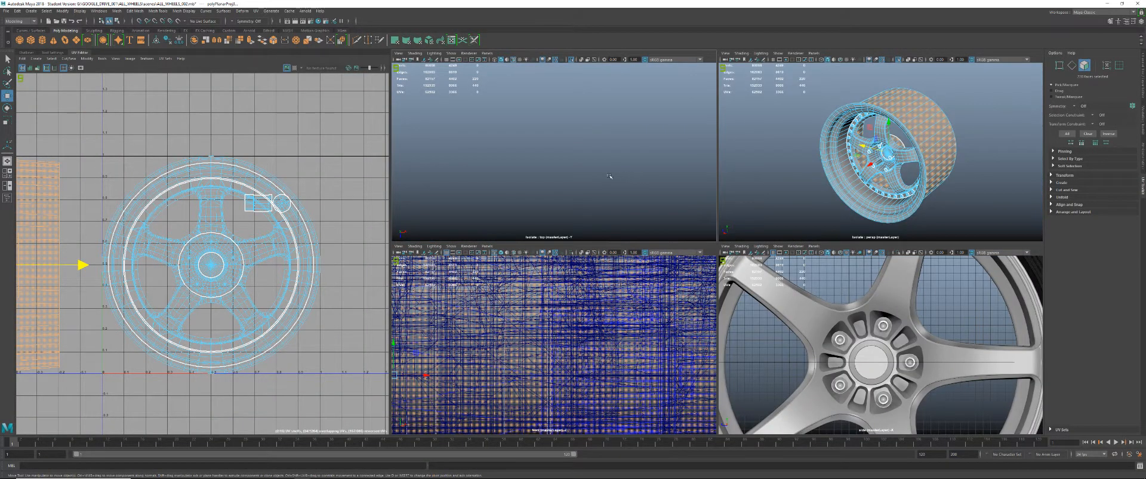
key(f)
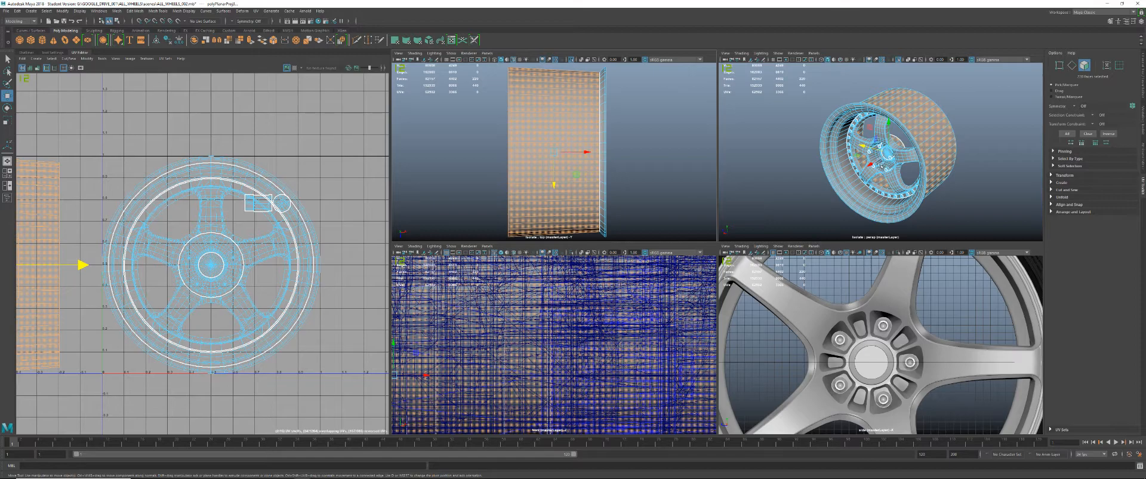
key(space)
key(ctrl+space)
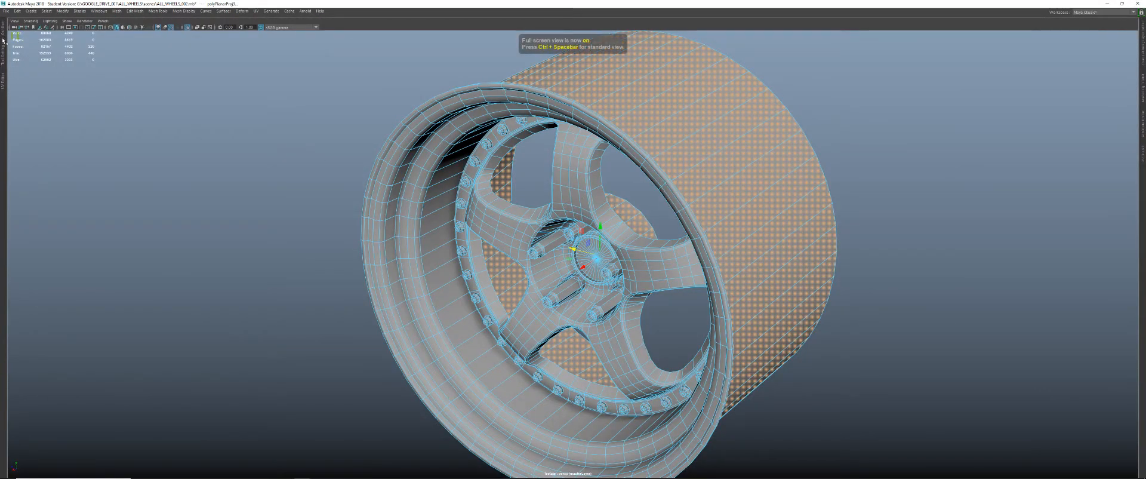
click(3, 80)
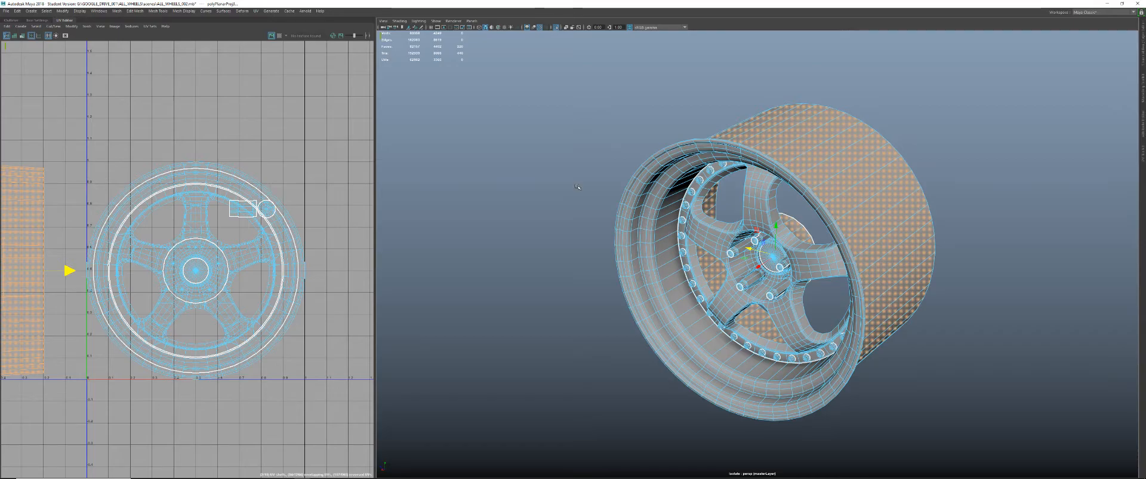
- Examine the barrel selection and spokes from the rear, in the four-view layout and close up from the front
alt+drag(732, 273, 594, 234)
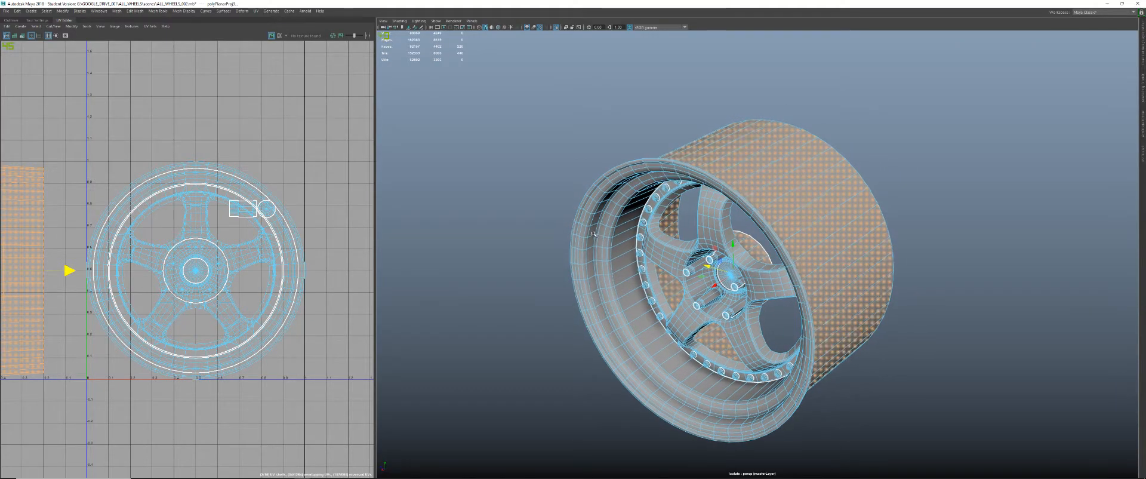
alt+right_drag(594, 234, 668, 254)
mouse_move(668, 254)
alt+mouse_down()
mouse_move(725, 257)
mouse_move(681, 262)
mouse_move(639, 250)
mouse_move(589, 264)
mouse_move(664, 261)
alt+mouse_up()
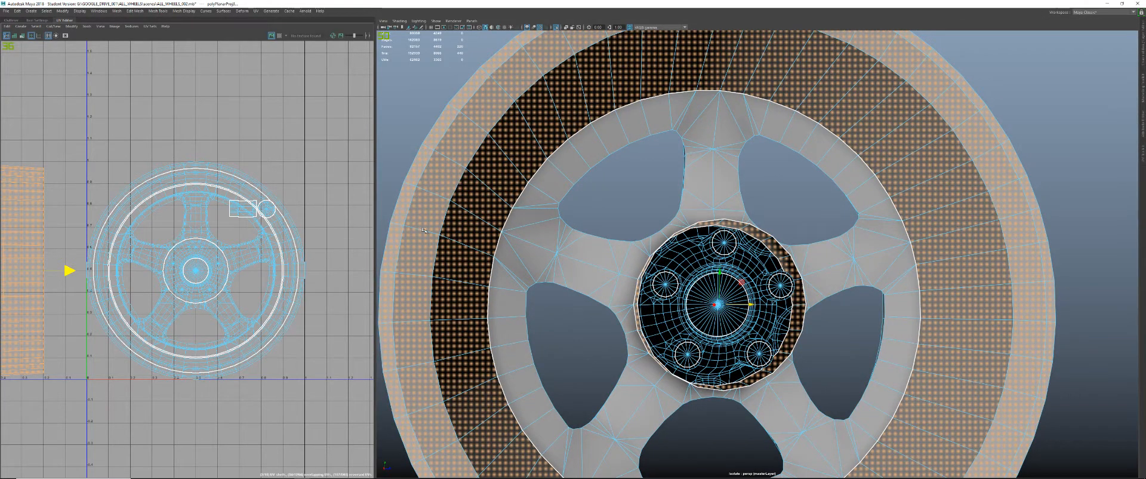
key(space)
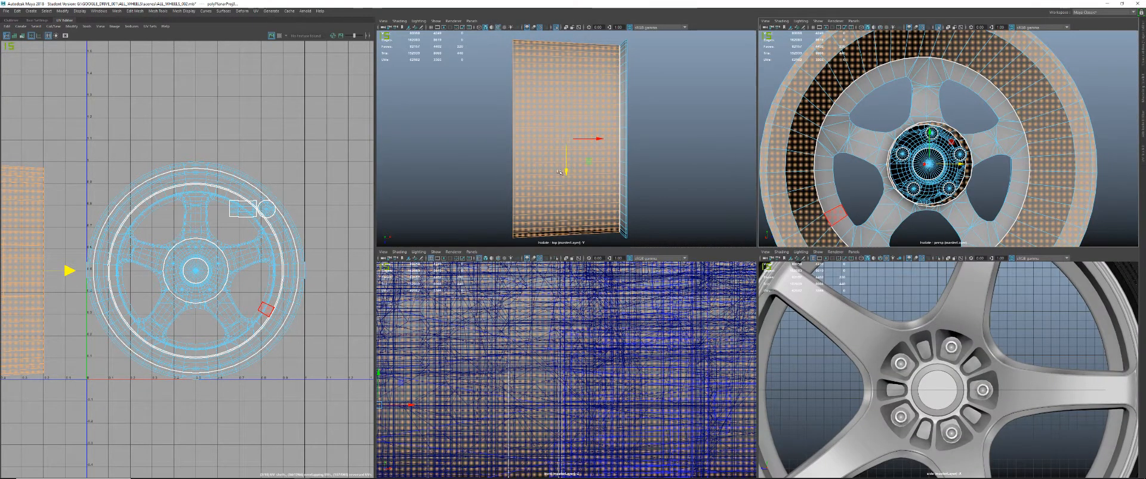
key(4)
alt+middle_drag(576, 199, 574, 203)
alt+drag(851, 197, 974, 206)
alt+drag(946, 160, 646, 147)
key(space)
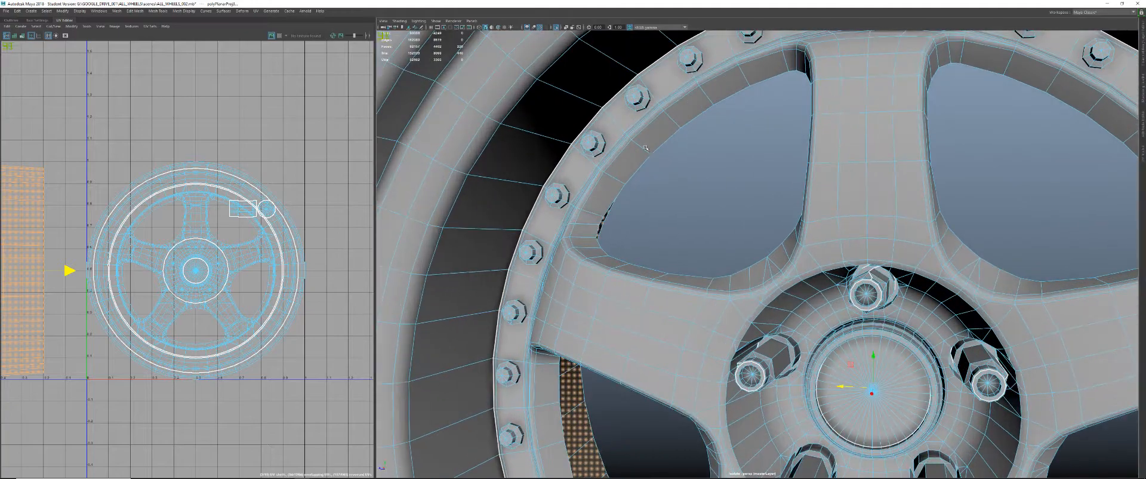
- Switch to edge mode and select the edge loop around the inner wall of the first spoke opening, checking it from the rear
right_drag(630, 147, 630, 121)
click(658, 144)
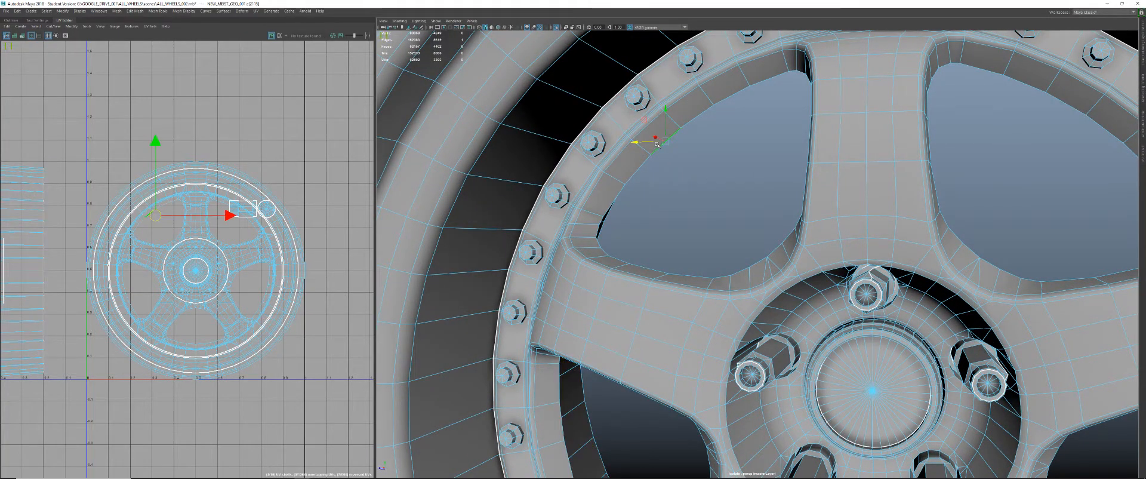
alt+drag(657, 144, 587, 239)
shift+click(570, 241)
alt+drag(818, 236, 542, 226)
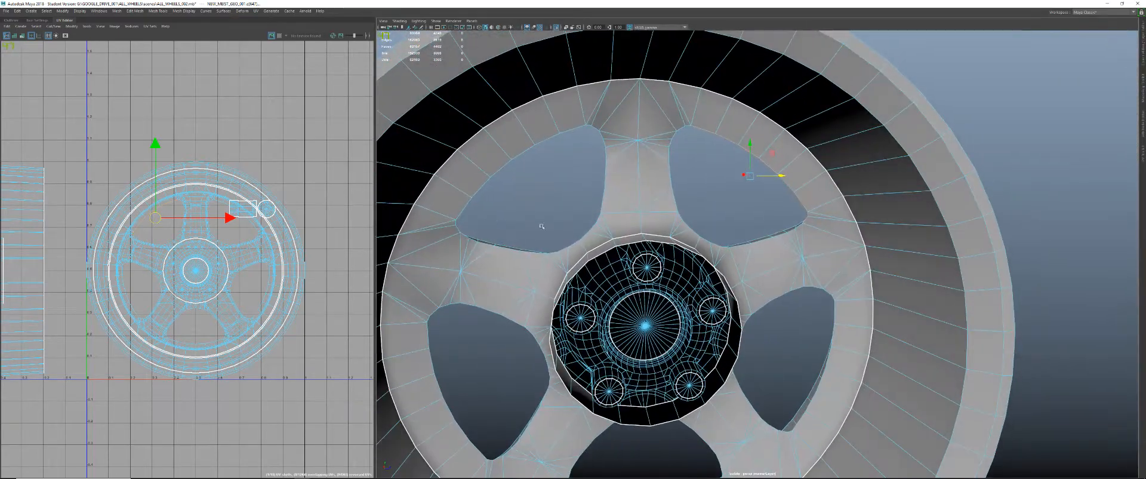
alt+right_drag(542, 226, 731, 233)
mouse_move(731, 233)
alt+mouse_down()
mouse_move(759, 240)
mouse_move(729, 226)
mouse_move(738, 219)
alt+mouse_up()
shift+double_click(717, 230)
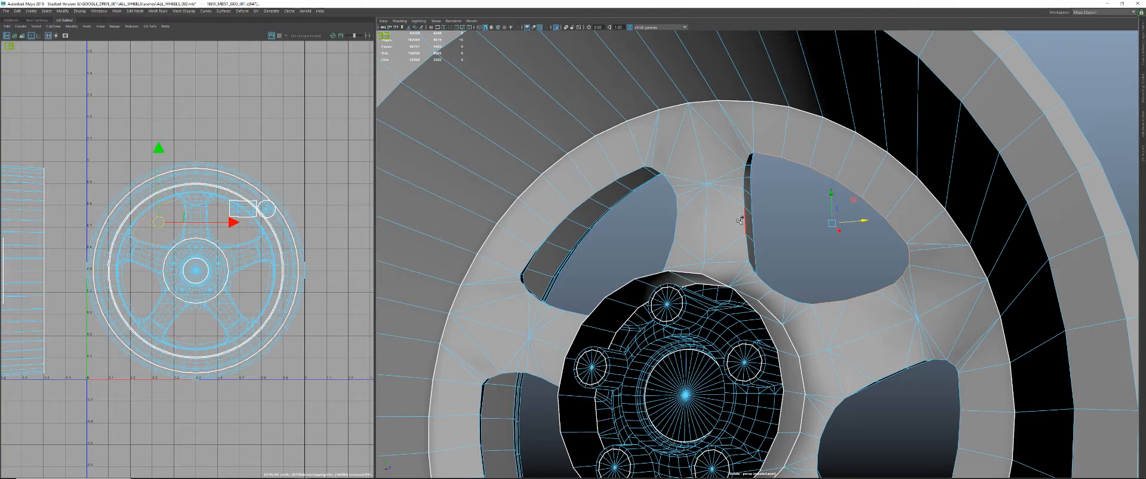
alt+drag(758, 273, 766, 175)
shift+click(716, 191)
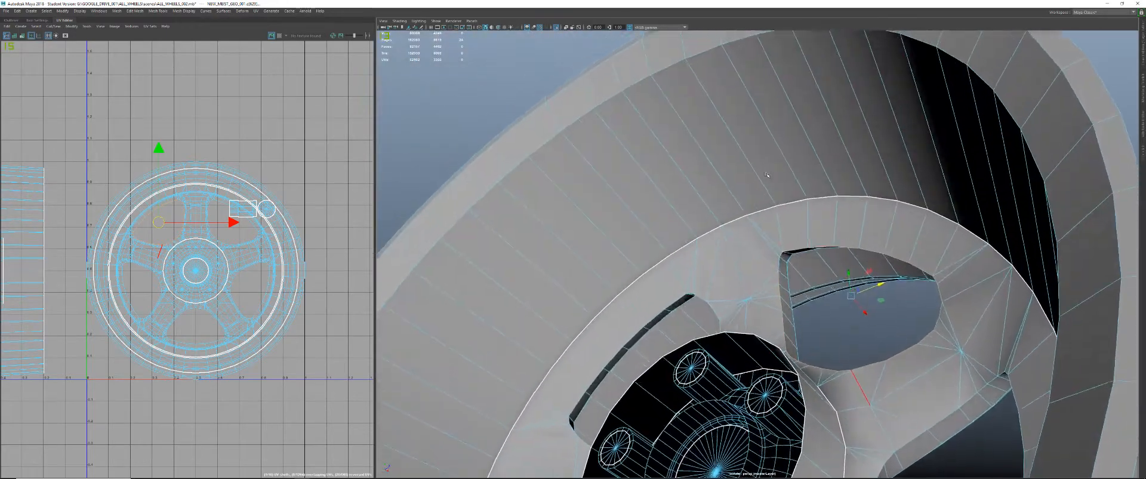
alt+drag(769, 269, 869, 300)
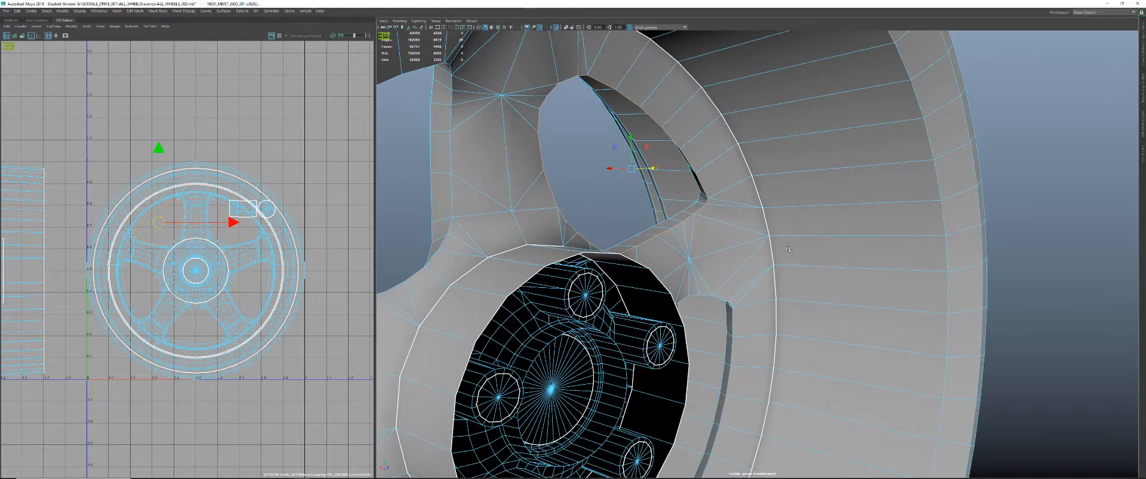
alt+drag(787, 221, 696, 157)
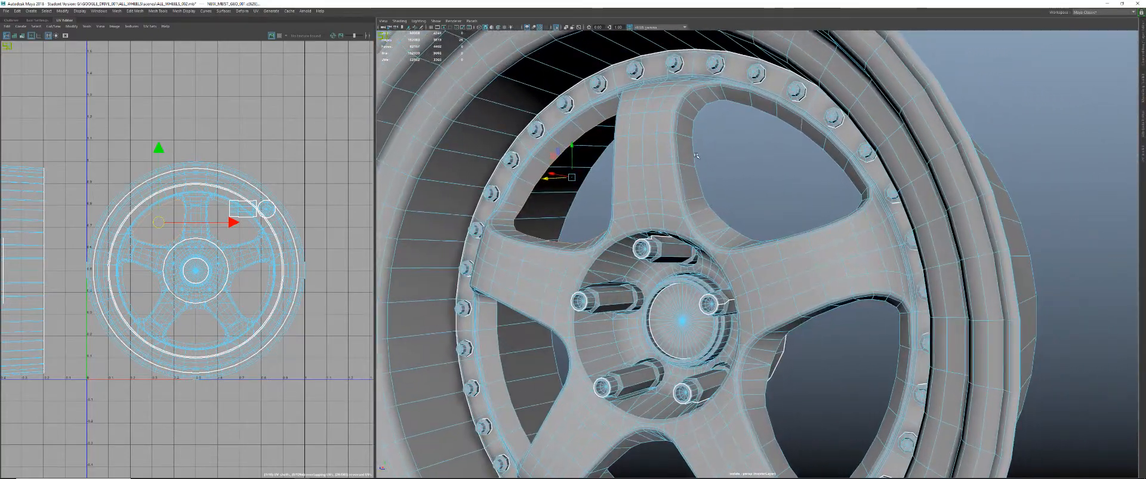
- Add the edge loop around the adjacent spoke opening to the selection and cut the UVs along both loops
shift+double_click(694, 156)
shift+click(717, 102)
shift+click(741, 104)
alt+drag(741, 105, 742, 274)
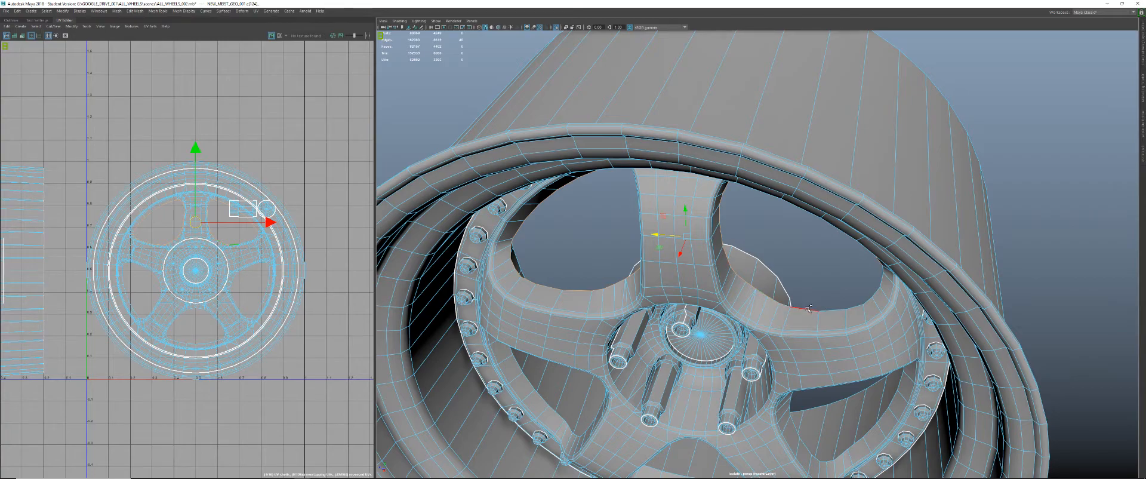
alt+drag(841, 311, 902, 281)
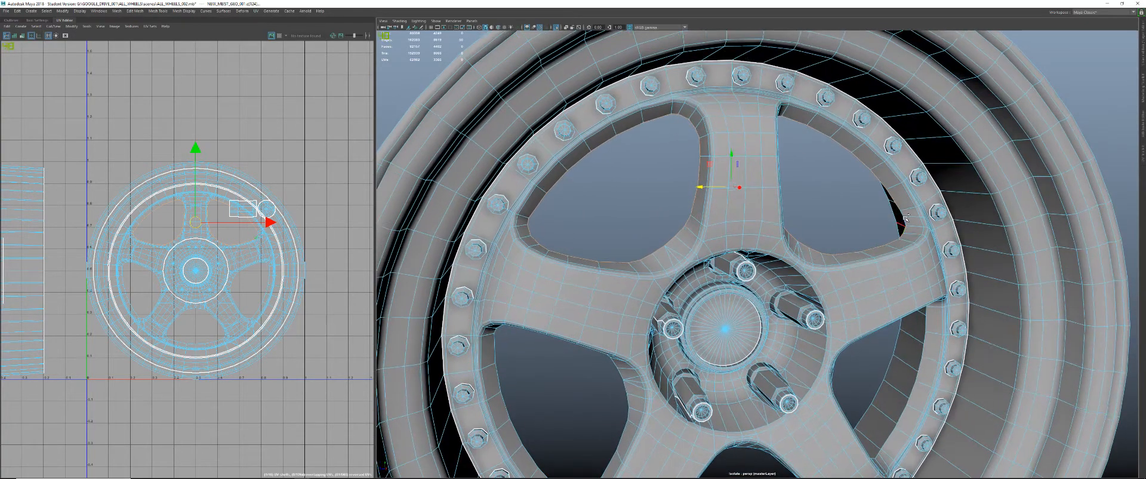
scroll(895, 227, down, 2)
alt+drag(806, 239, 938, 255)
scroll(952, 263, up, 4)
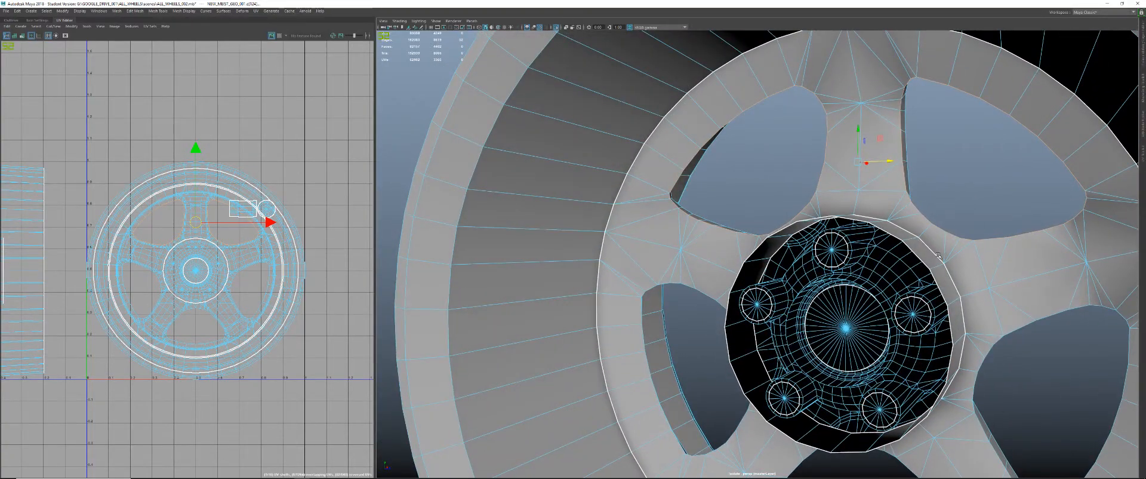
shift+right_drag(250, 249, 227, 260)
- Select the edge loop around the inner wall of the third spoke opening and cut the UVs along it
scroll(705, 238, down, 3)
alt+drag(704, 239, 771, 296)
double_click(663, 287)
shift+double_click(660, 286)
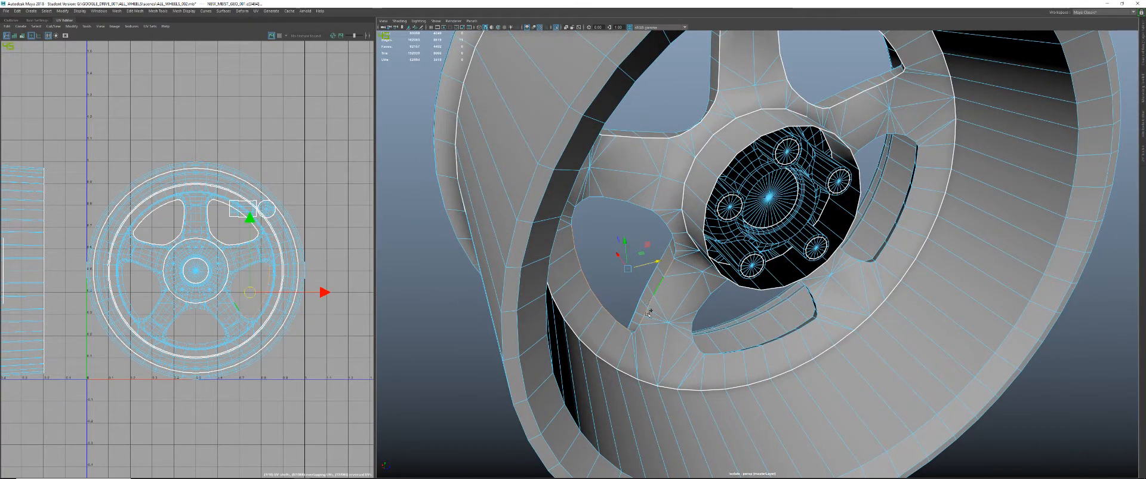
alt+drag(653, 293, 719, 259)
scroll(717, 269, up, 2)
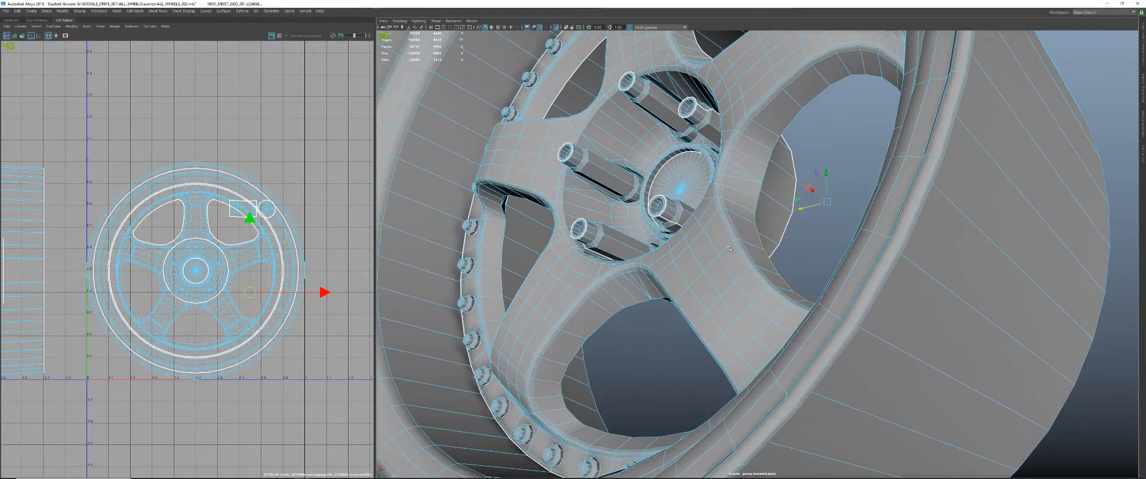
alt+drag(737, 208, 720, 205)
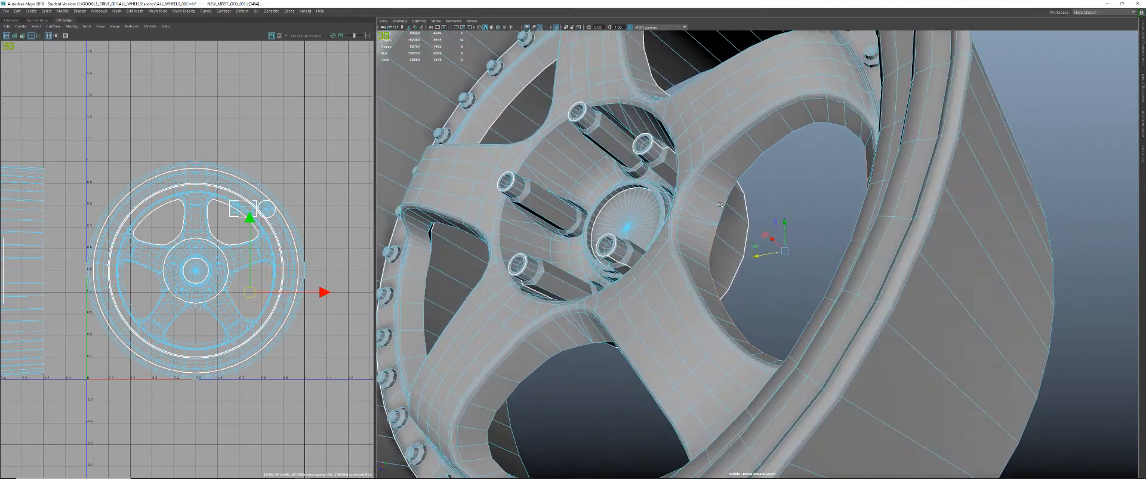
shift+double_click(752, 165)
alt+drag(751, 172, 788, 194)
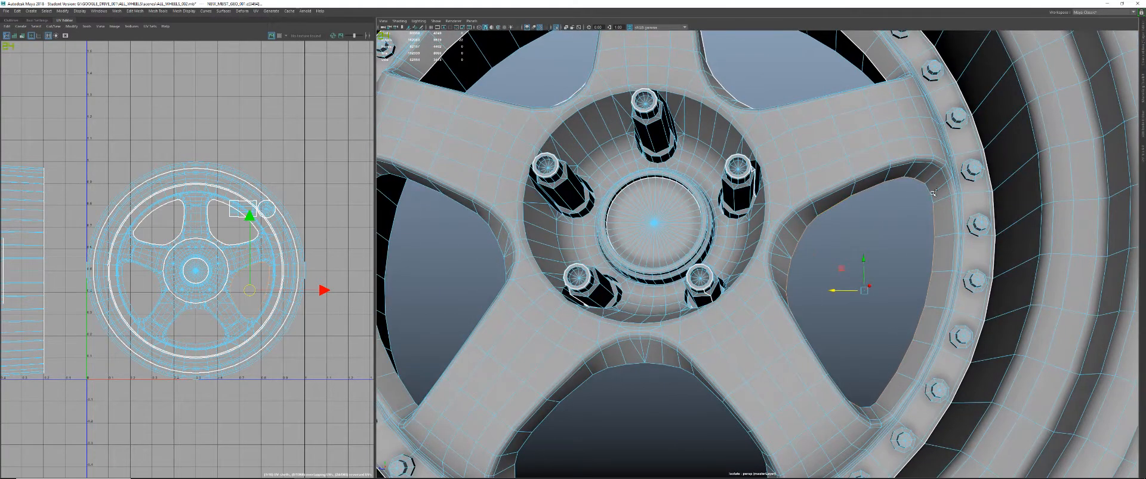
alt+drag(836, 263, 750, 369)
alt+drag(812, 343, 772, 239)
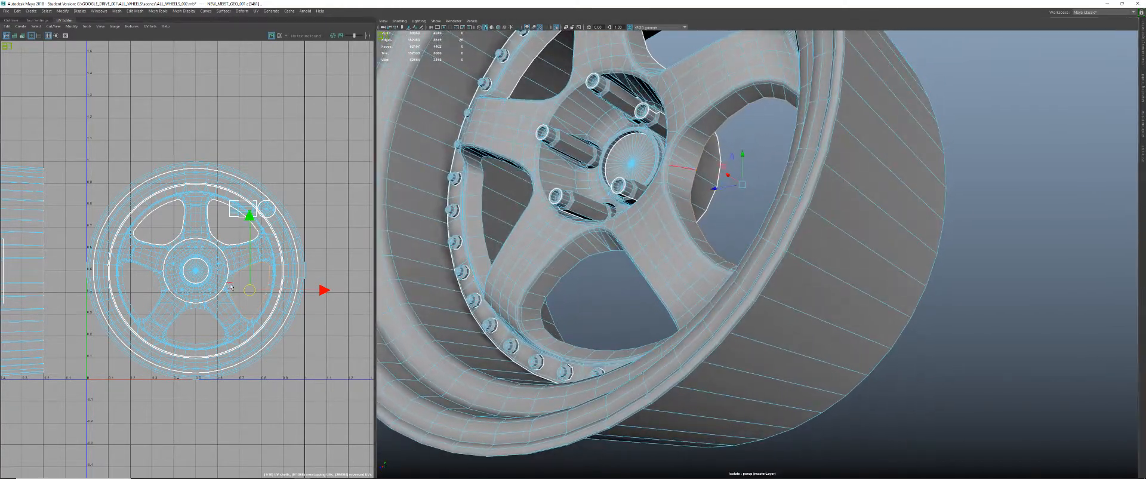
shift+right_click(237, 256)
shift+right_drag(237, 253, 216, 263)
- Select the edge loop around the inner wall of the spoke opening below the hub
alt+drag(537, 269, 575, 271)
alt+middle_drag(575, 271, 655, 237)
alt+drag(655, 237, 748, 189)
shift+double_click(661, 230)
double_click(660, 232)
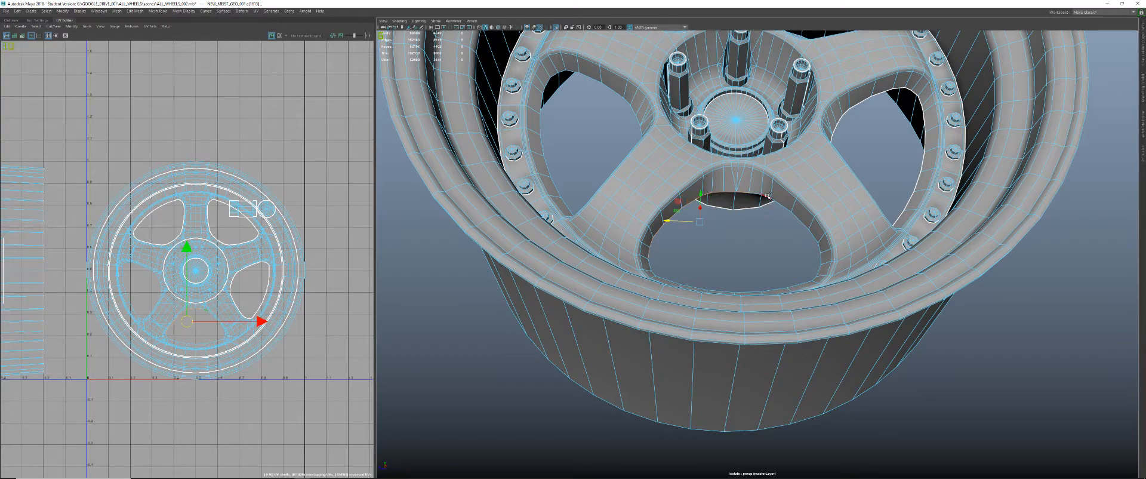
shift+double_click(782, 205)
alt+drag(781, 205, 828, 292)
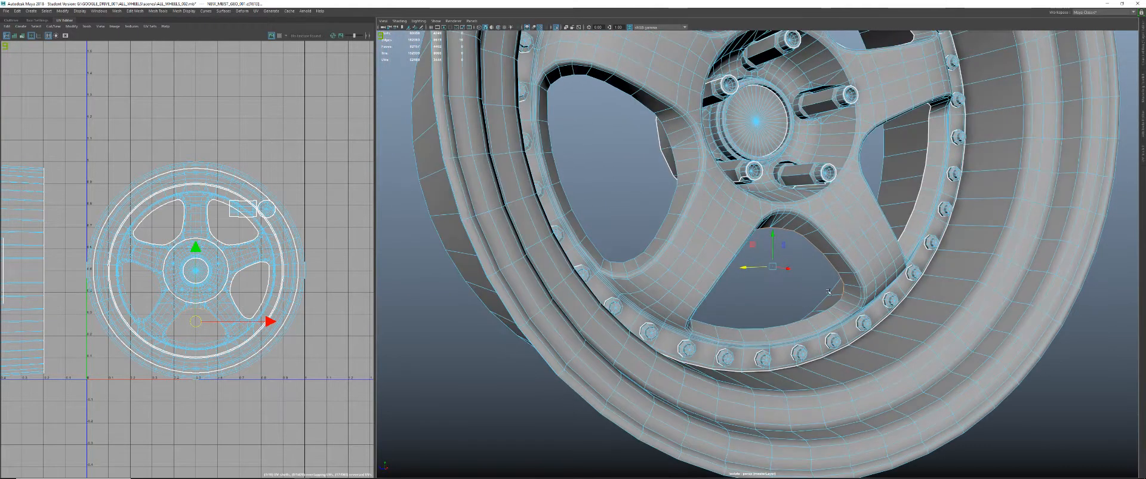
shift+click(837, 303)
alt+drag(810, 323, 734, 225)
shift+double_click(824, 317)
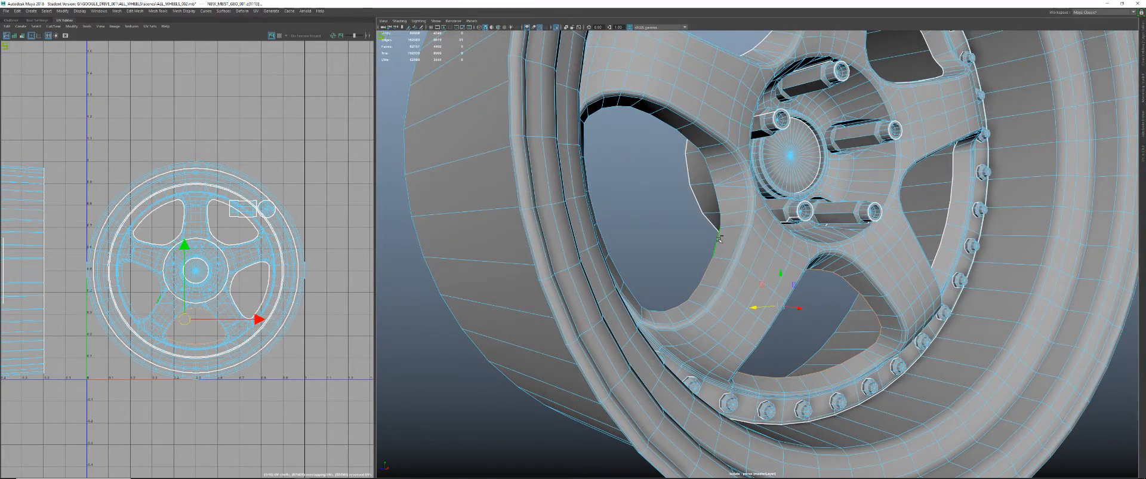
- Add the edge loop around the last uncut spoke opening to the selection and cut the UVs along both loops
shift+double_click(718, 192)
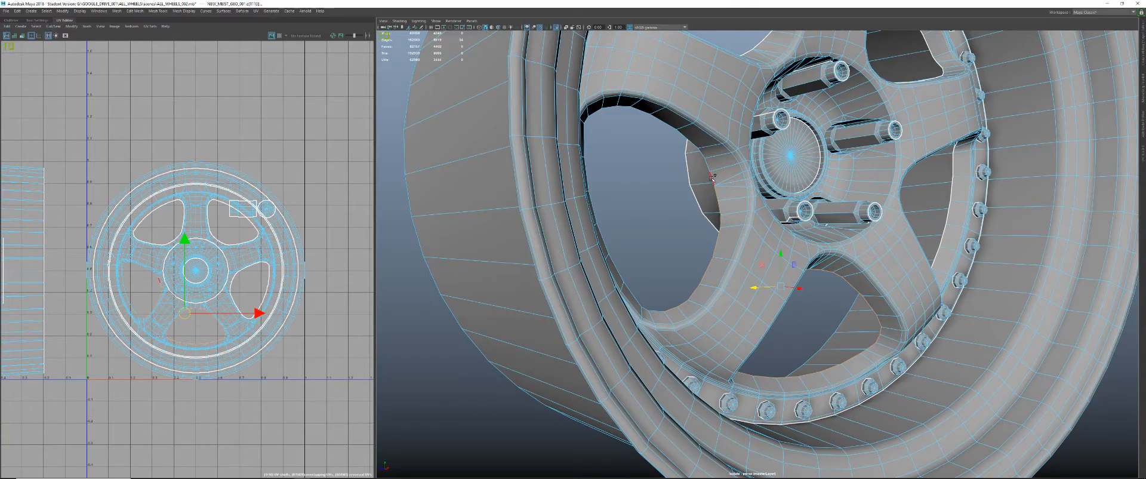
alt+drag(713, 177, 597, 186)
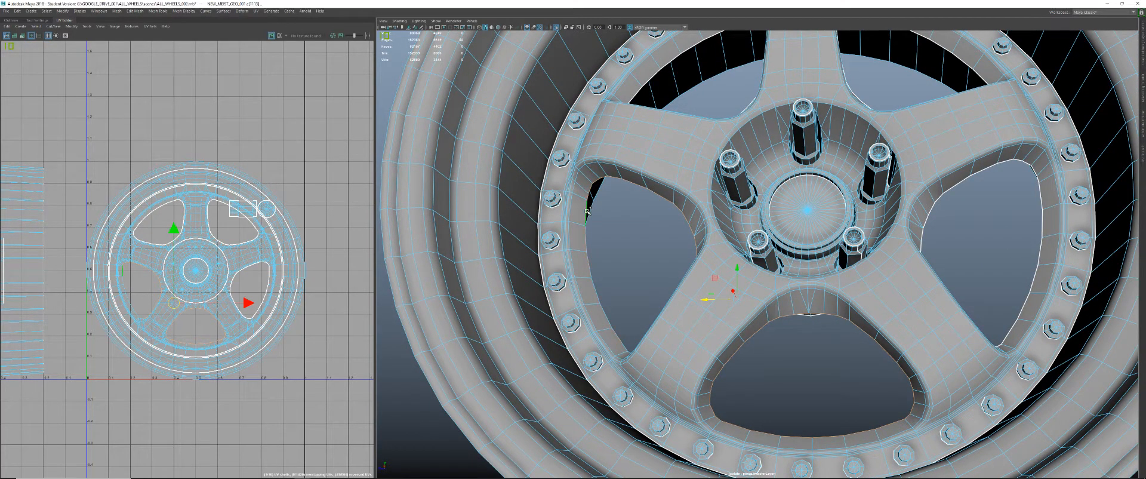
alt+drag(589, 217, 673, 336)
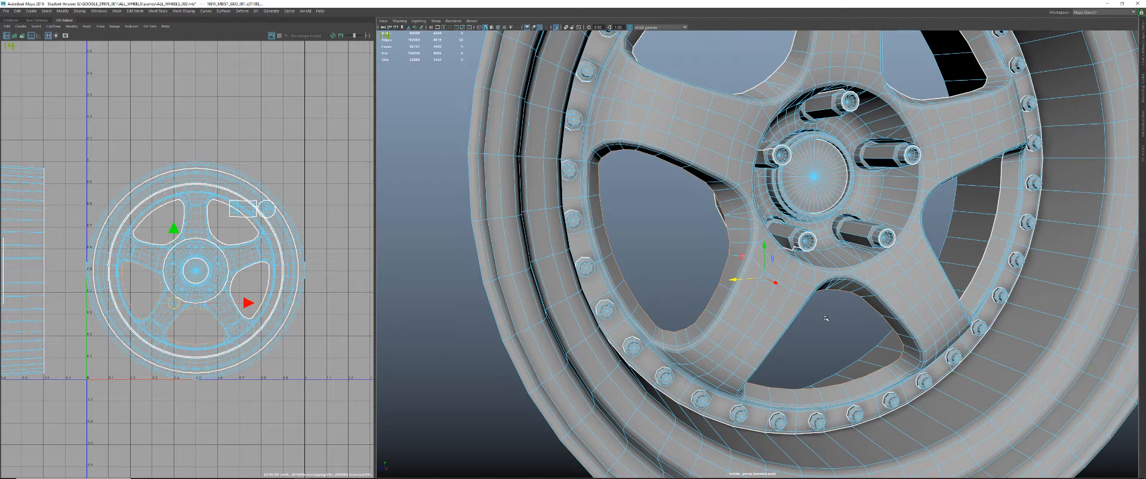
alt+drag(762, 218, 745, 219)
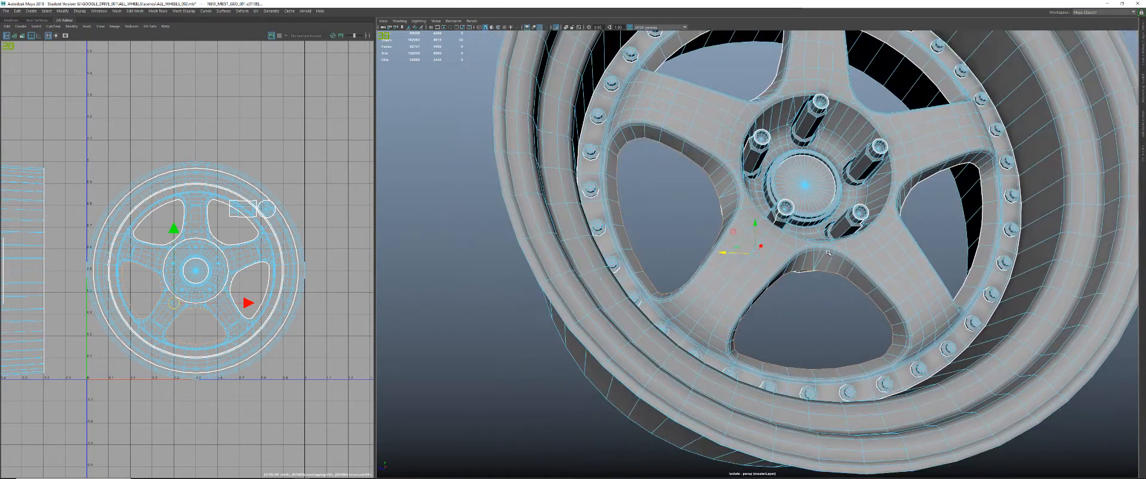
alt+drag(828, 253, 757, 257)
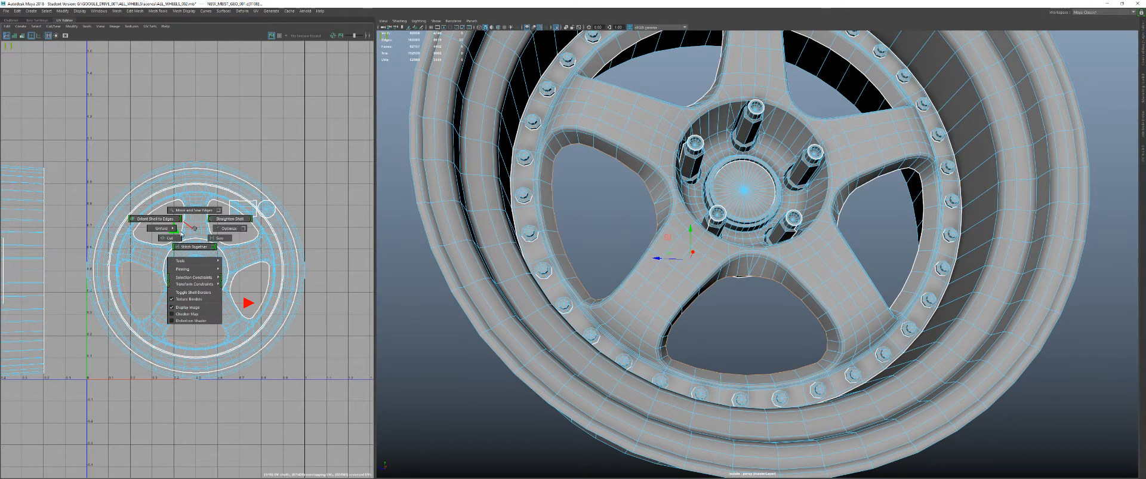
shift+right_drag(170, 237, 169, 237)
alt+drag(740, 239, 725, 245)
alt+right_drag(776, 238, 726, 245)
alt+drag(726, 245, 746, 263)
alt+right_drag(764, 239, 816, 216)
alt+drag(817, 216, 824, 214)
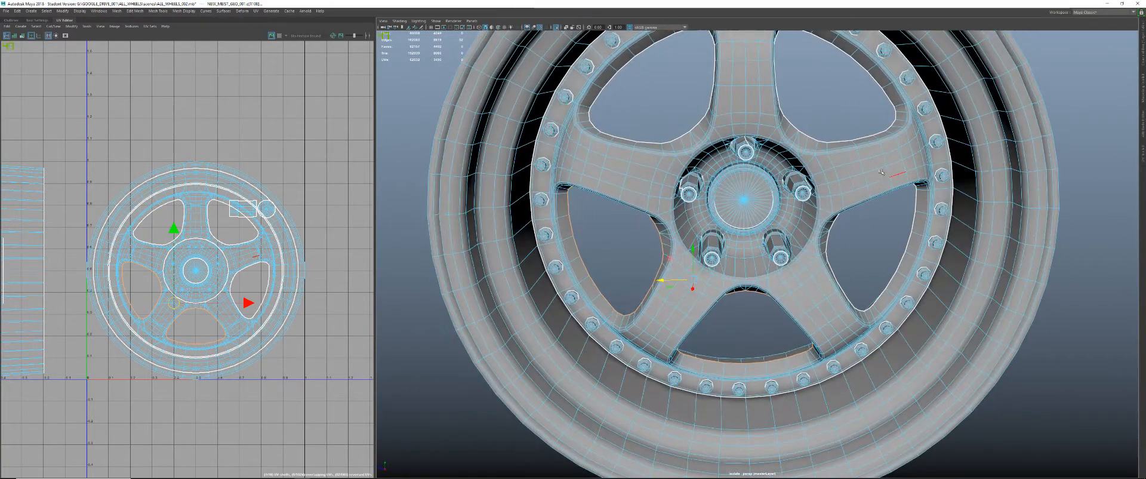
- Return to object mode and select the whole wheel to review its spoke openings and UV layout
right_drag(874, 168, 903, 156)
click(844, 122)
click(809, 194)
scroll(809, 194, down, 2)
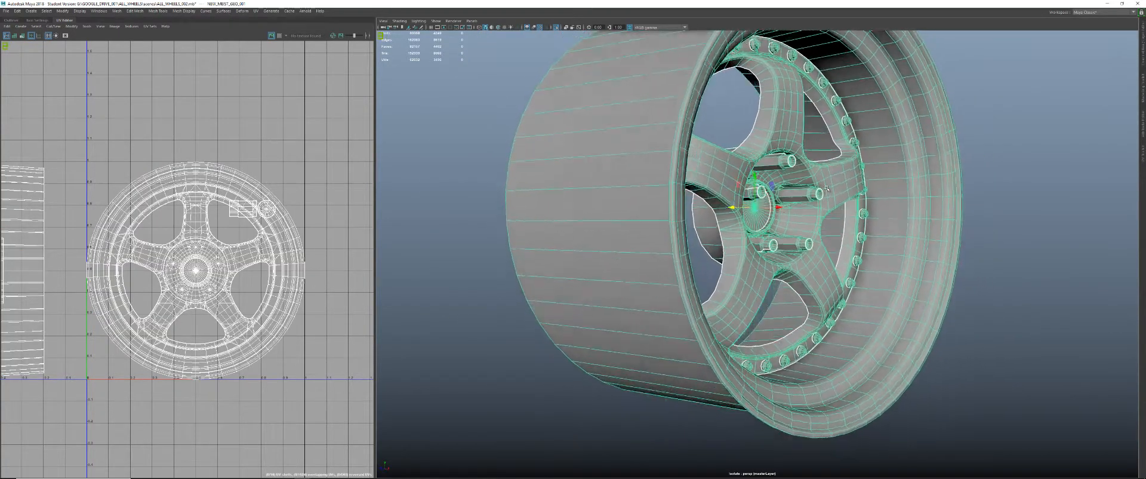
alt+drag(837, 187, 961, 189)
scroll(716, 185, up, 4)
alt+drag(675, 179, 731, 259)
scroll(241, 280, down, 3)
alt+middle_drag(241, 281, 311, 245)
scroll(312, 245, down, 2)
- Switch to UV shell selection and move the rear spoke face's shell out past the far side of the barrel shell
right_click(284, 201)
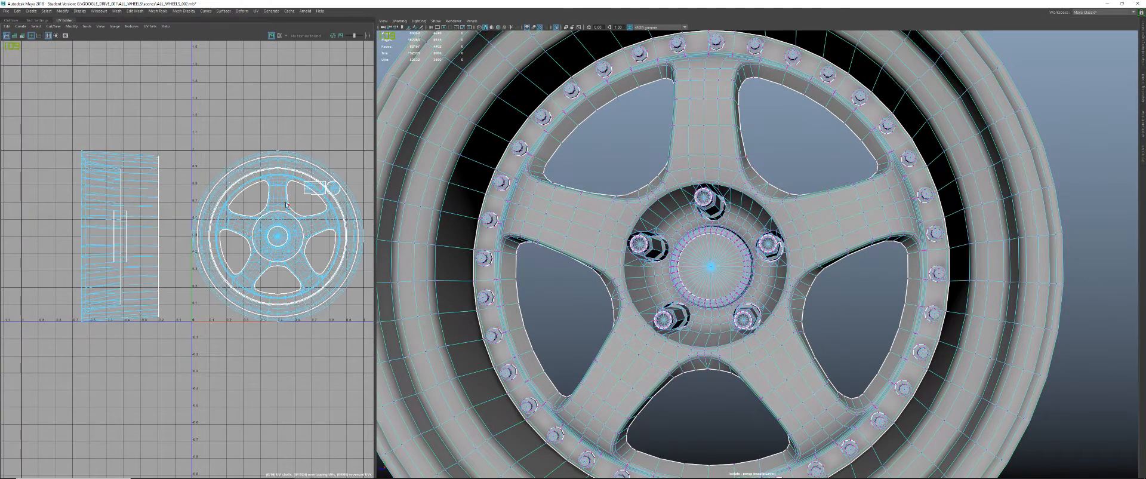
right_drag(549, 206, 582, 224)
alt+drag(651, 230, 522, 240)
click(334, 249)
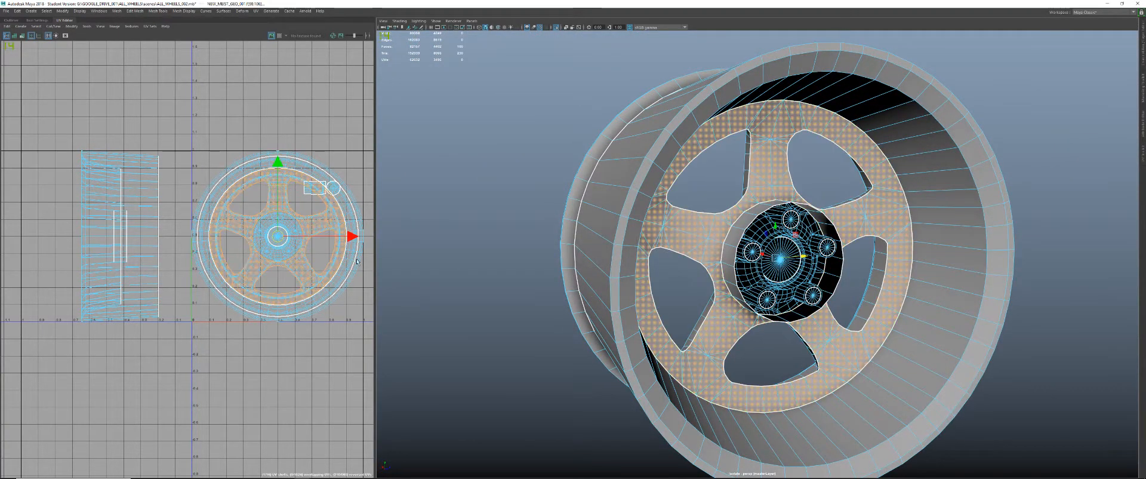
scroll(334, 249, down, 3)
drag(369, 237, 153, 239)
- Select the front spoke shell to check which faces it covers
scroll(635, 233, down, 2)
alt+drag(636, 233, 767, 230)
click(697, 241)
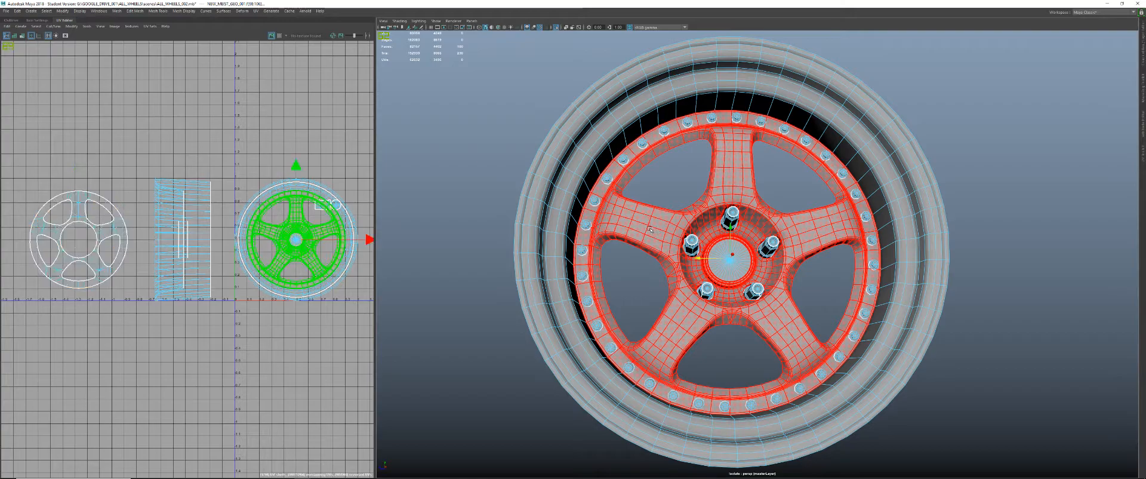
alt+drag(692, 246, 676, 258)
scroll(310, 245, up, 5)
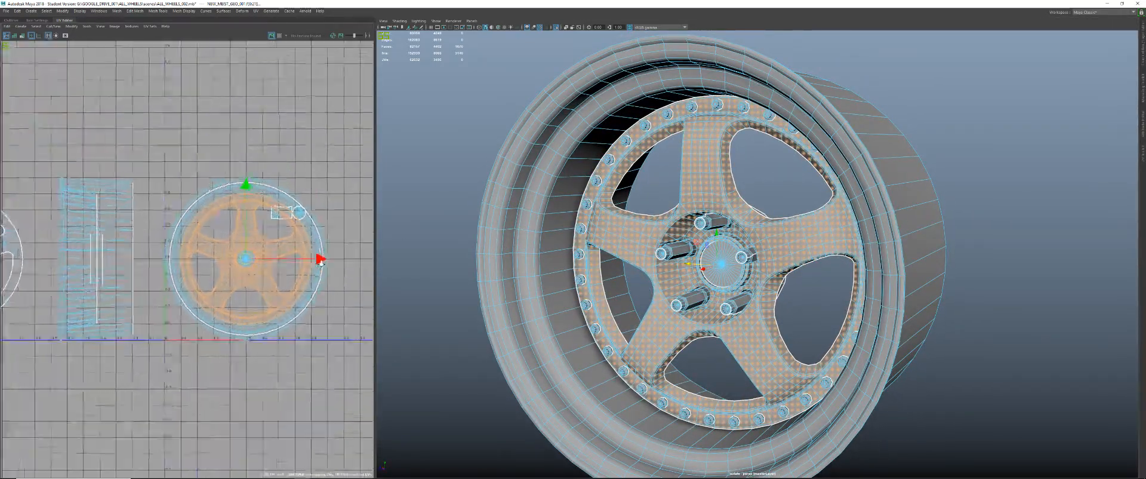
alt+middle_drag(343, 259, 336, 266)
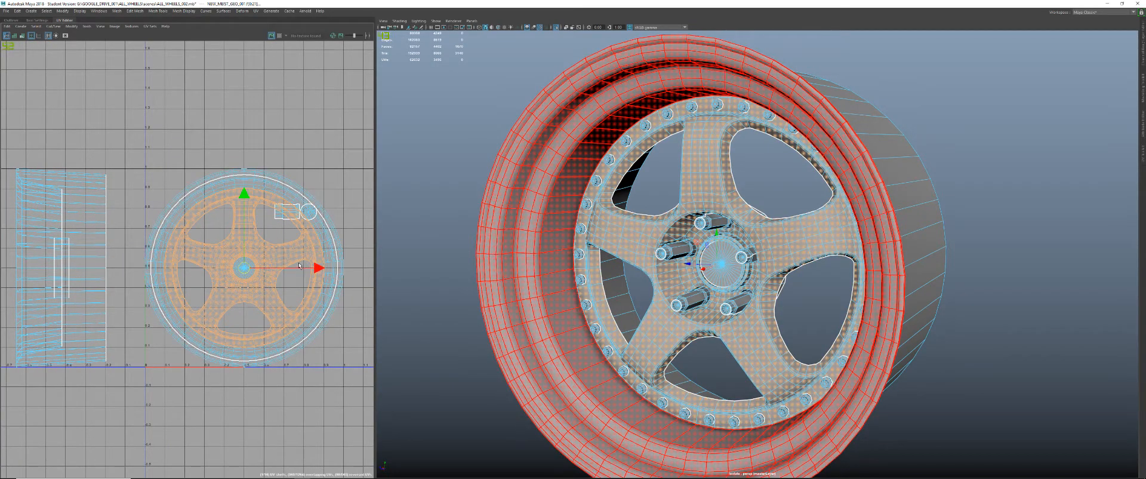
- Select the outer lip's UV shell and unfold it
click(572, 261)
alt+drag(572, 262, 645, 164)
alt+drag(686, 209, 746, 208)
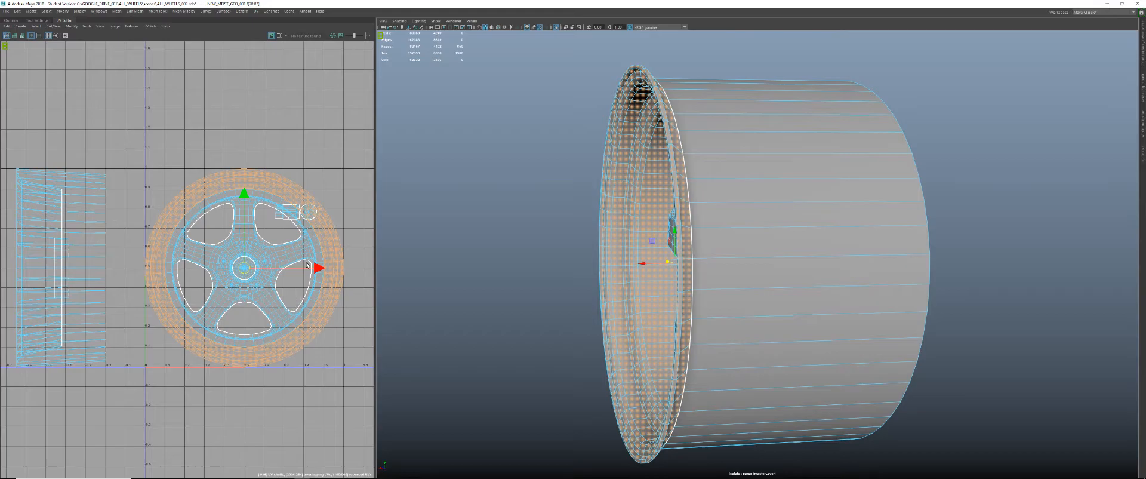
shift+right_click(330, 233)
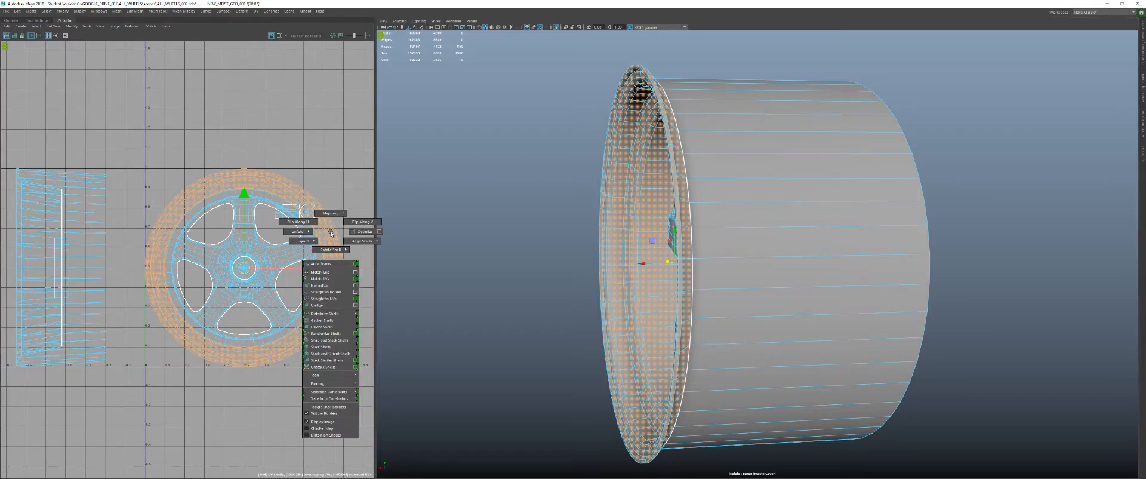
shift+right_drag(331, 233, 260, 235)
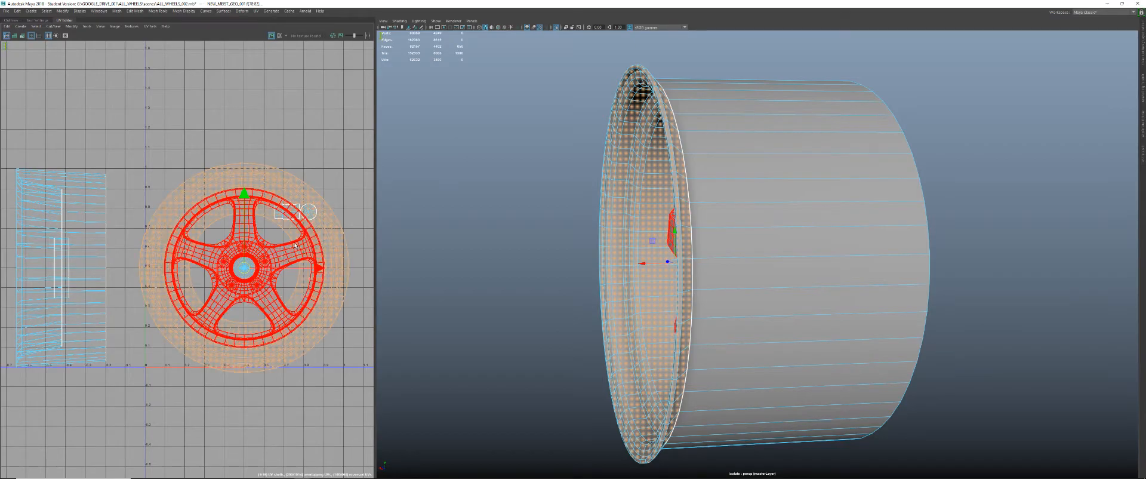
- Scale the unfolded lip shell up uniformly so its ring surrounds the front spoke shell
click(321, 251)
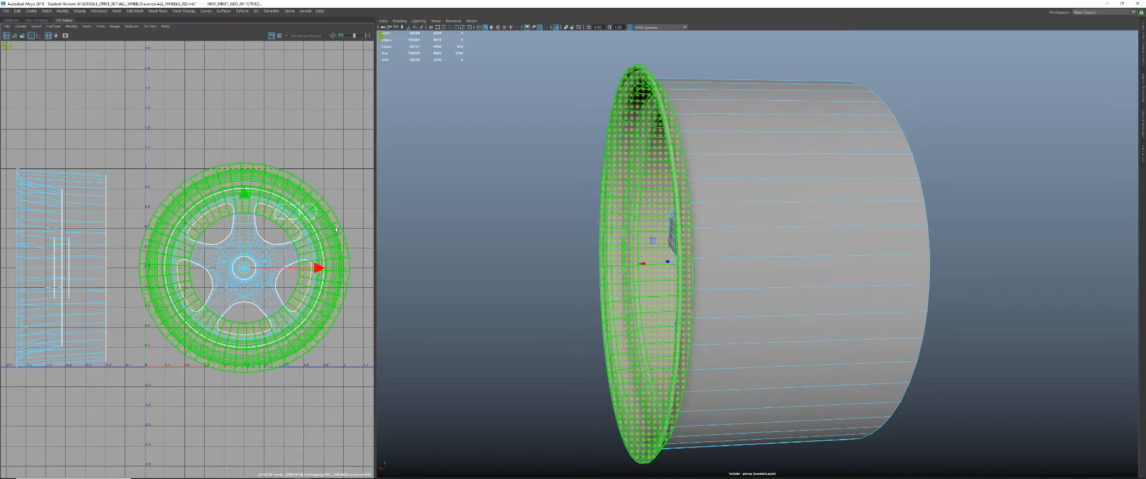
key(r)
drag(245, 269, 291, 306)
scroll(216, 166, up, 3)
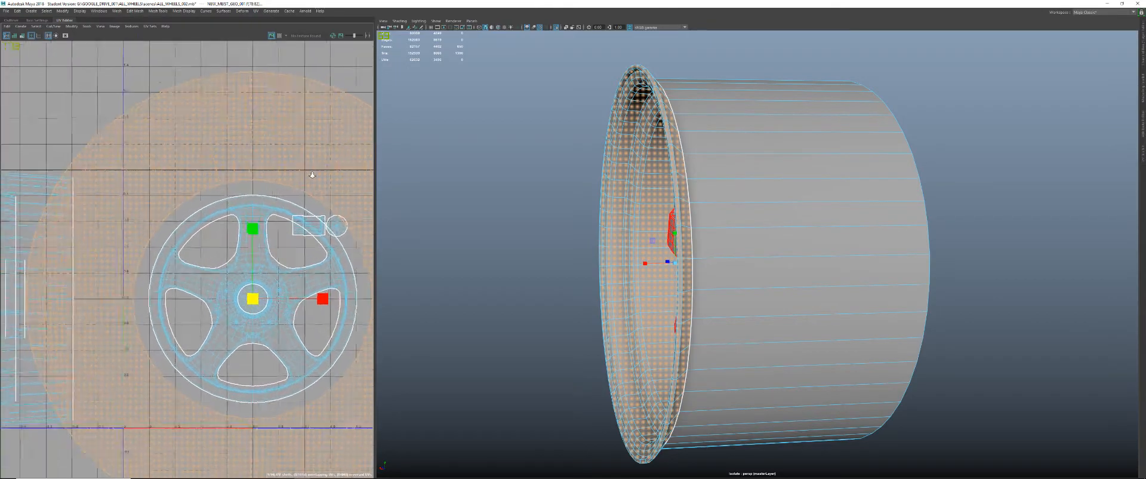
- Select the UVs along the inner border loop of the lip shell and scale them outward from the wheel centre
right_drag(230, 154, 231, 137)
click(233, 185)
right_click(229, 188)
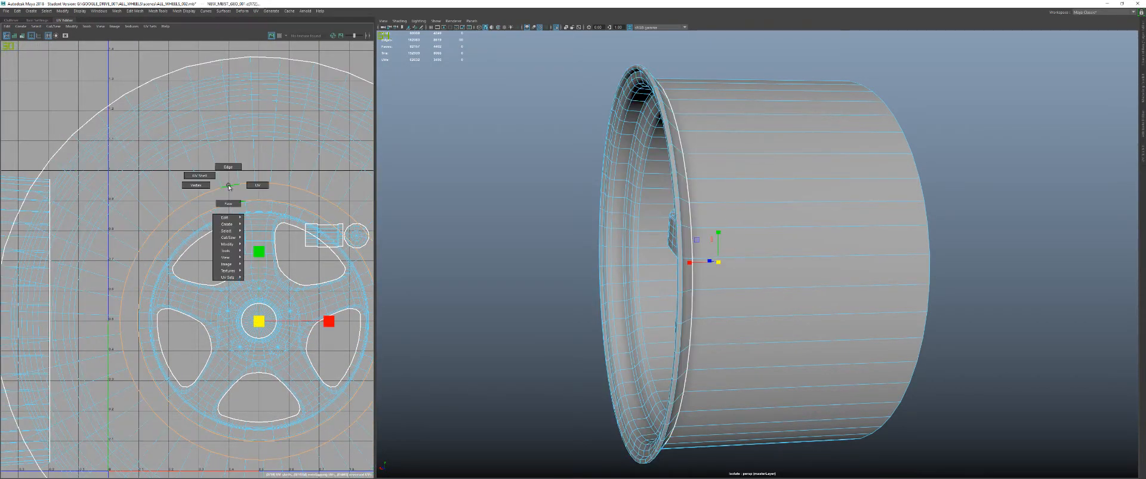
right_drag(205, 176, 257, 185)
click(219, 189)
double_click(204, 194)
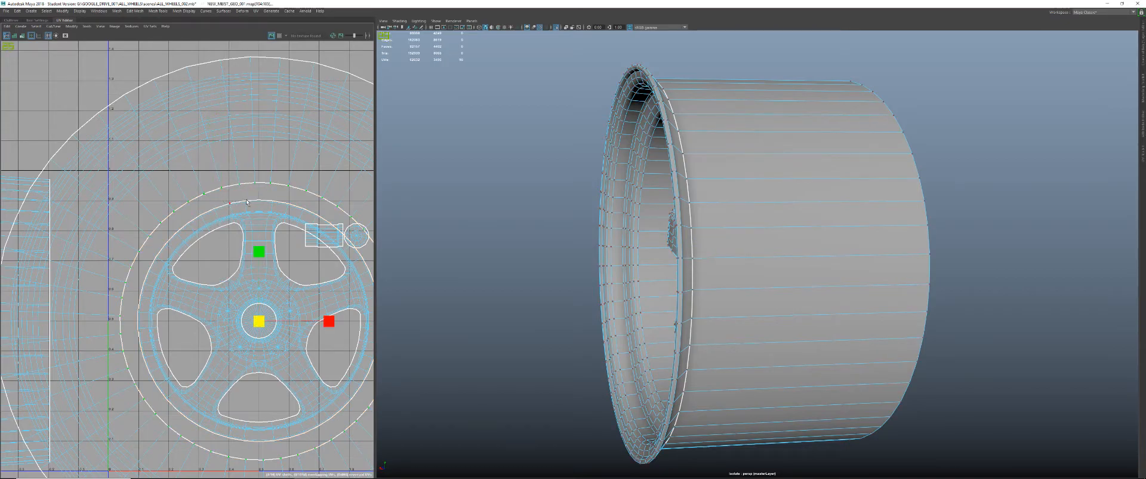
drag(255, 332, 278, 338)
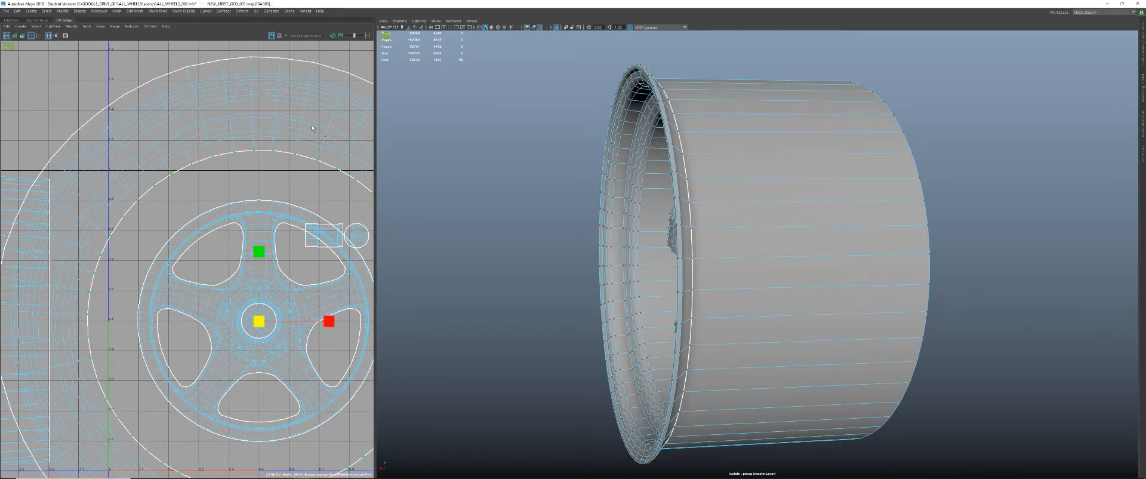
- Display the checker map on the wheel and inspect the pattern on the lip, spokes and barrel for distortion
click(280, 36)
alt+drag(632, 214, 725, 210)
mouse_move(817, 263)
alt+mouse_down()
mouse_move(807, 280)
mouse_move(778, 270)
mouse_move(799, 271)
alt+mouse_up()
alt+middle_drag(799, 271, 895, 277)
alt+right_drag(895, 277, 931, 283)
alt+drag(853, 281, 827, 268)
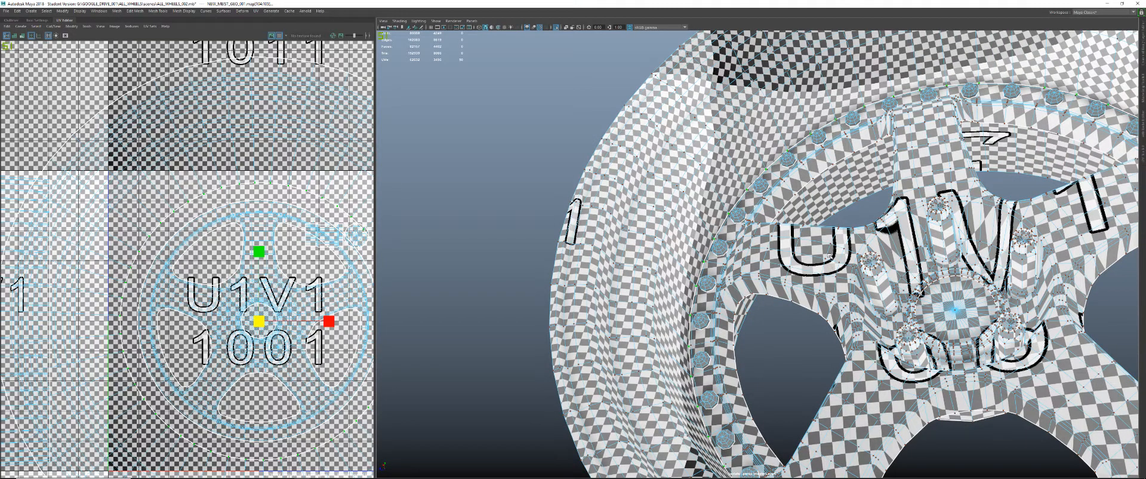
alt+drag(830, 253, 813, 232)
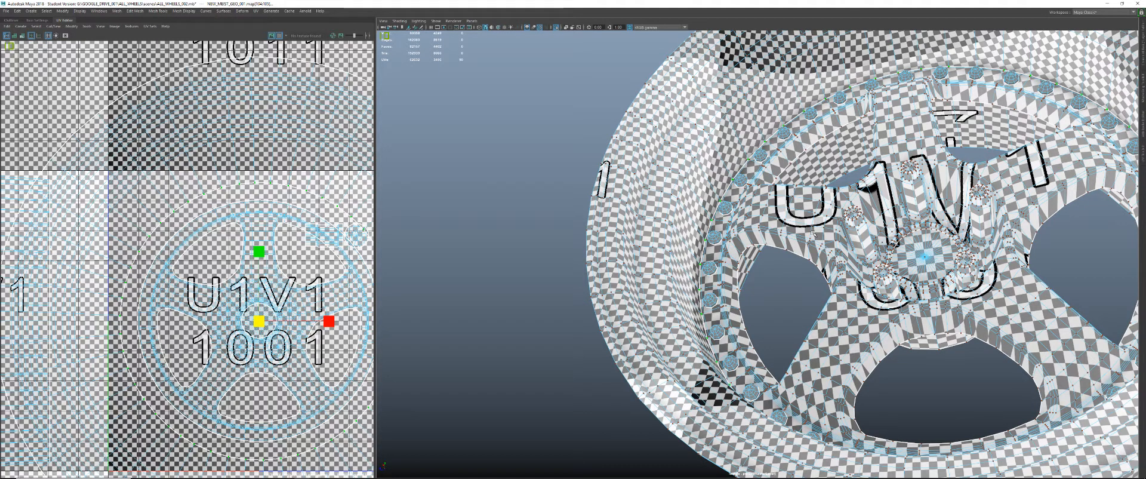
alt+drag(796, 266, 734, 274)
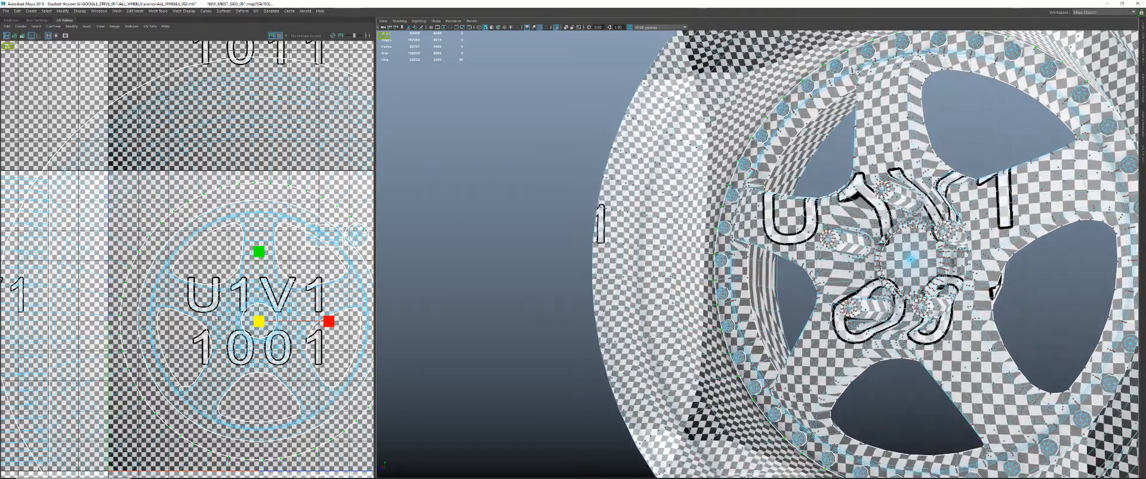
alt+drag(815, 271, 827, 291)
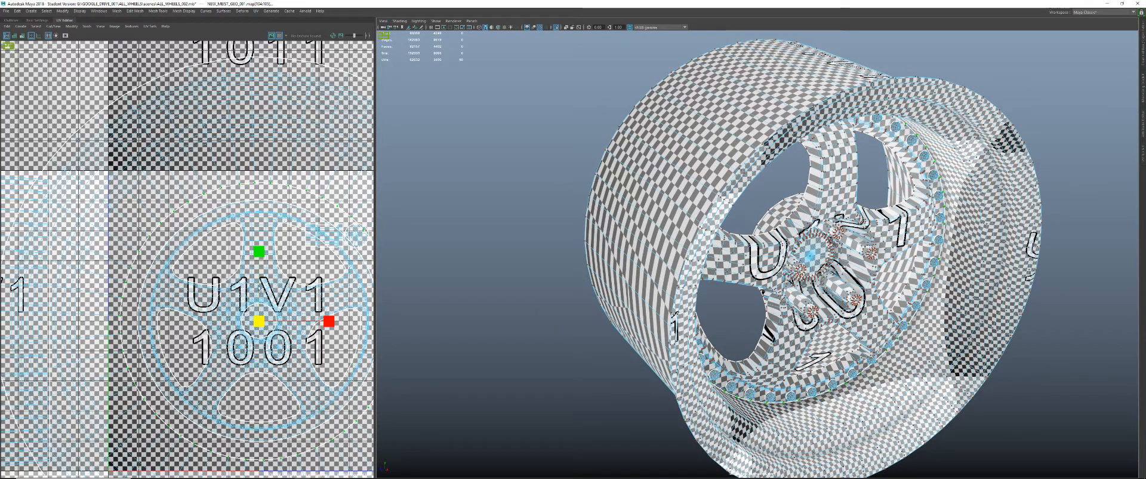
- Turn off the UV editor's background image and the checker map on the wheel
click(273, 36)
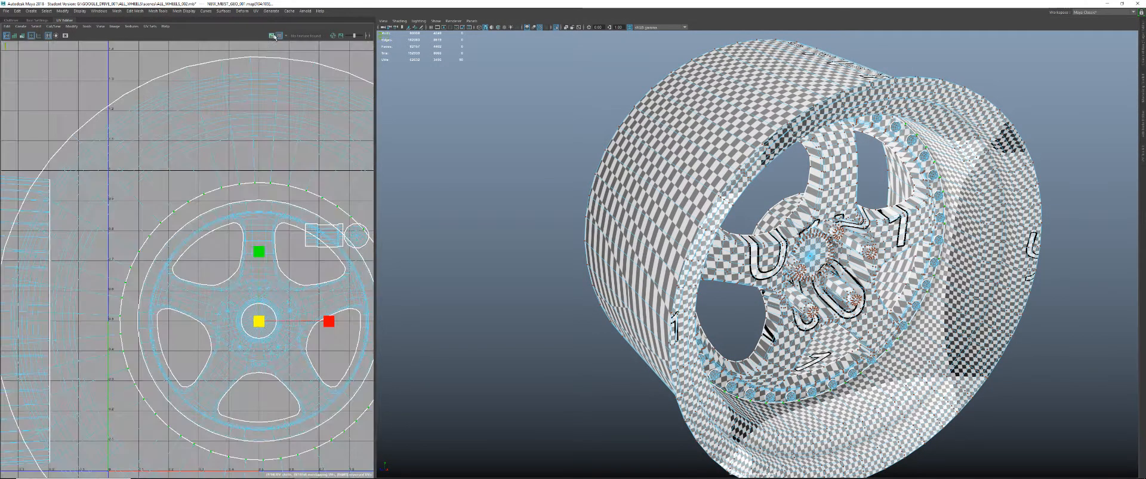
click(279, 37)
scroll(236, 258, down, 6)
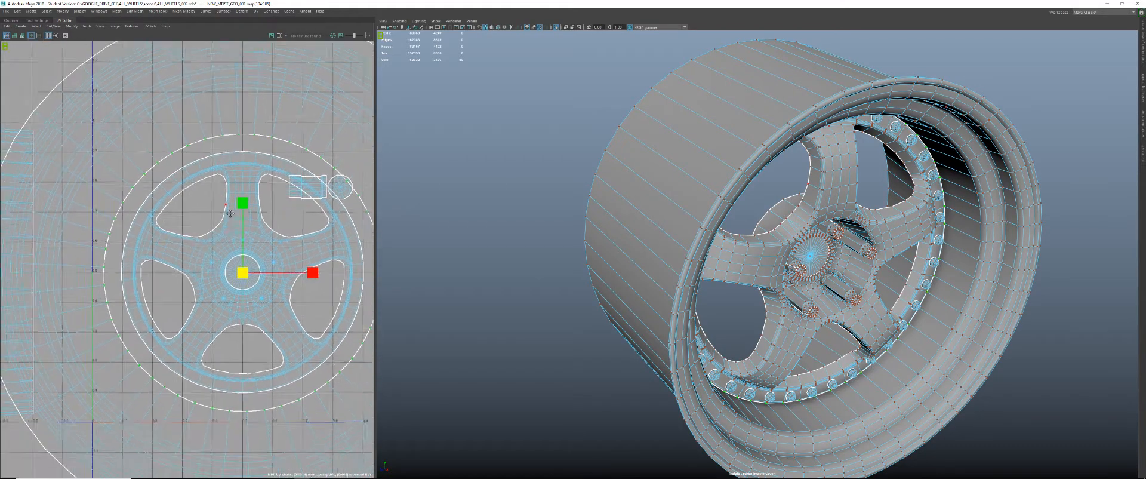
scroll(230, 261, up, 2)
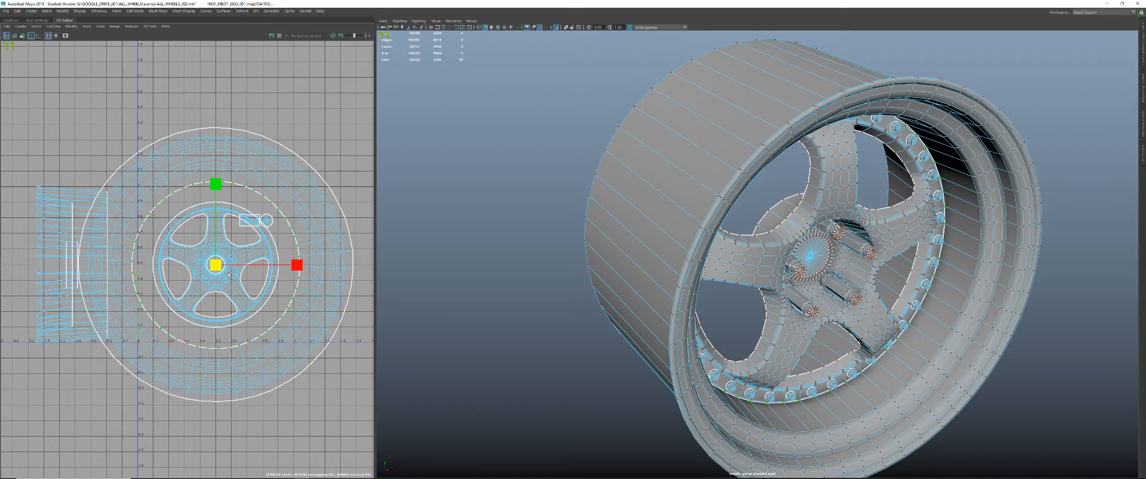
- Scale the selected inner border loop of the lip shell slightly further outward from the wheel centre
drag(229, 274, 233, 279)
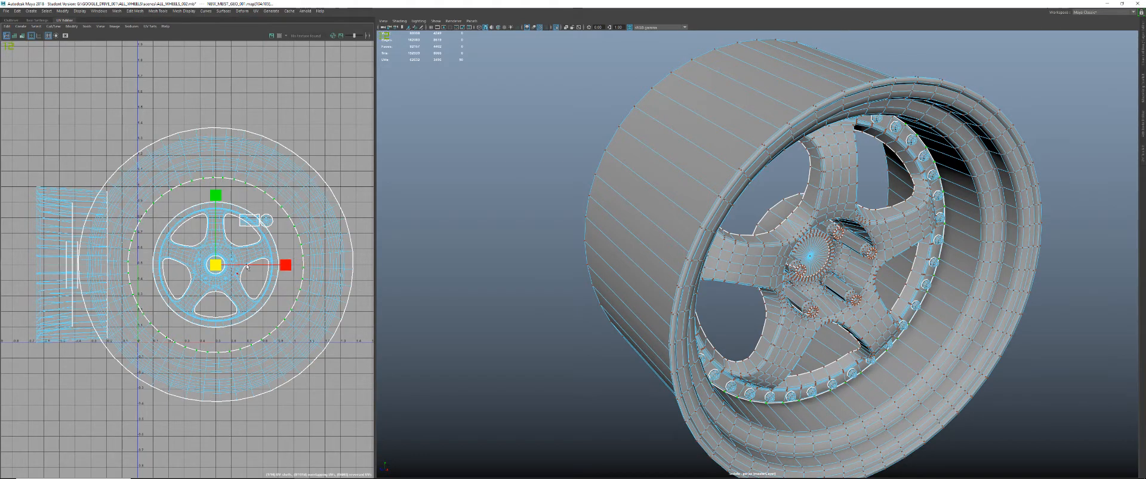
alt+middle_drag(277, 187, 264, 211)
right_click(291, 205)
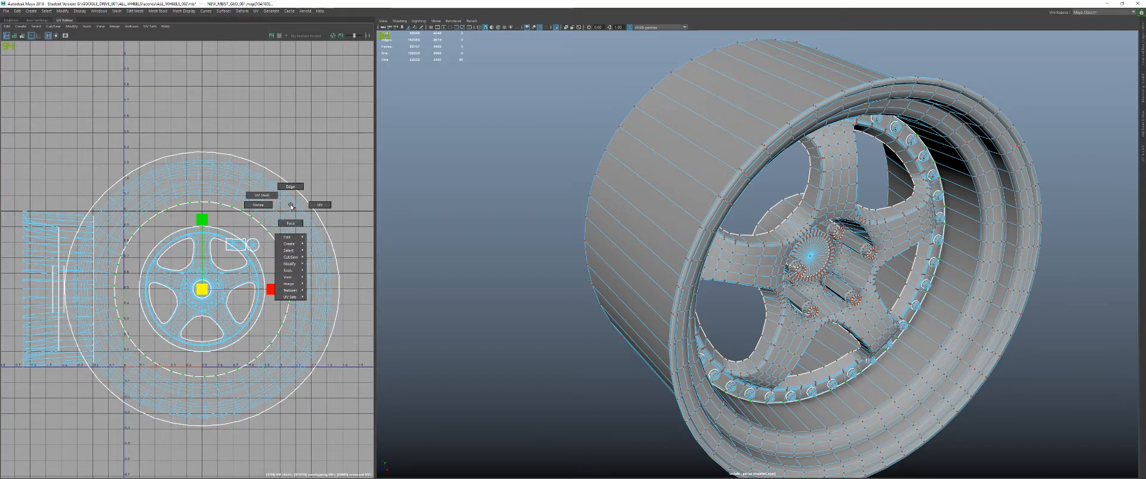
alt+drag(863, 253, 770, 238)
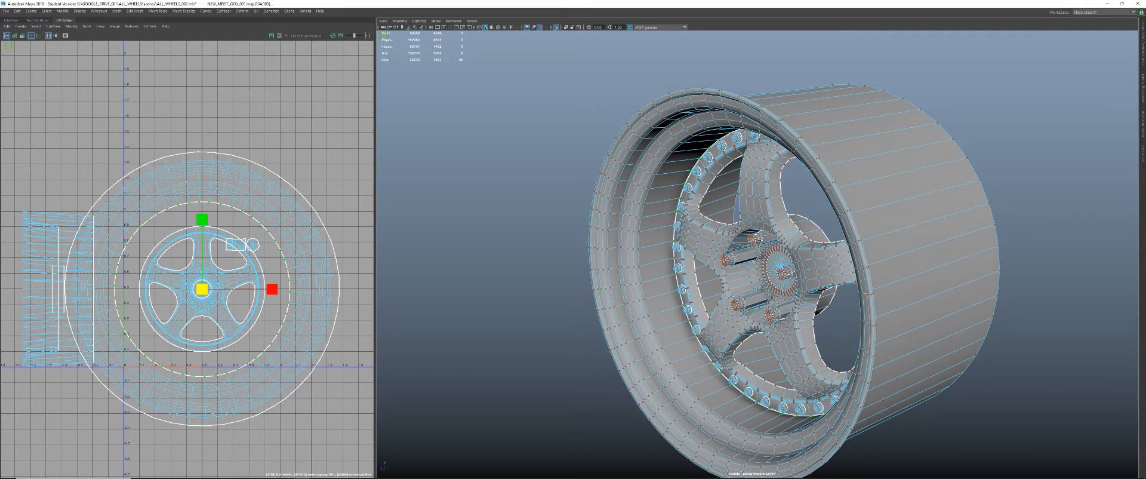
mouse_move(771, 236)
alt+mouse_down()
mouse_move(740, 244)
mouse_move(791, 243)
alt+mouse_up()
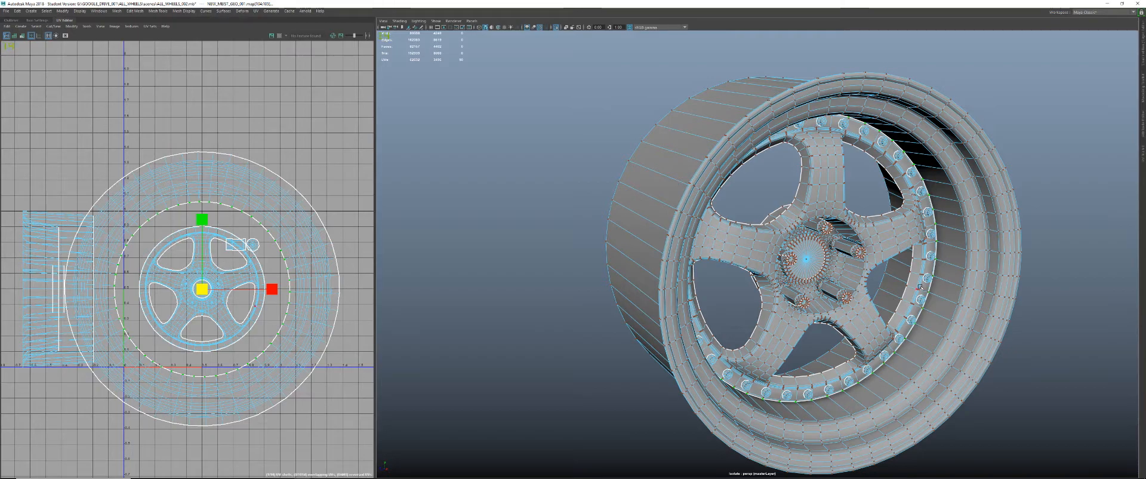
- Switch to face selection and select the loop of wall faces inside the upper-left spoke opening
alt+middle_drag(324, 278, 332, 266)
alt+right_drag(222, 262, 259, 272)
alt+middle_drag(259, 271, 223, 261)
alt+right_drag(222, 261, 242, 262)
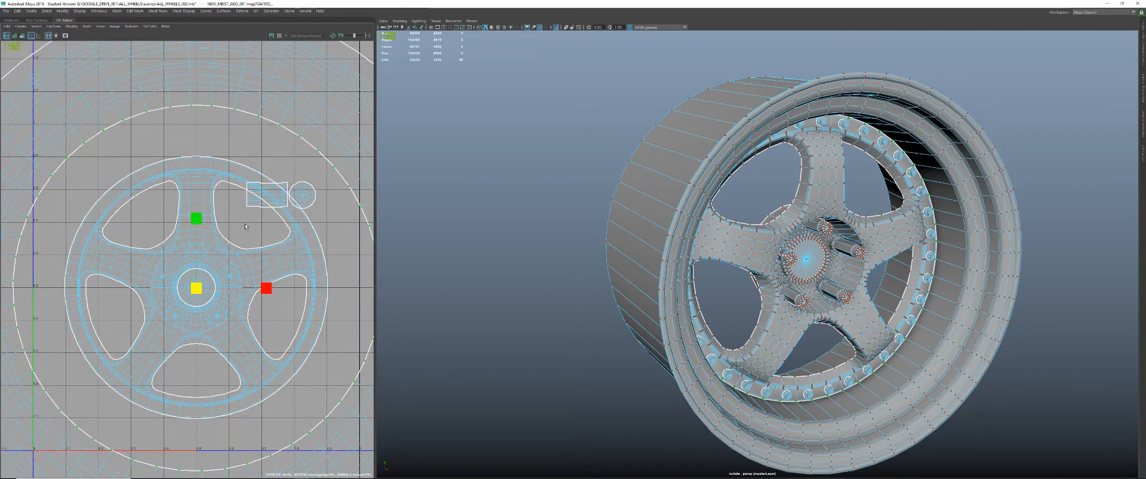
alt+drag(913, 242, 839, 252)
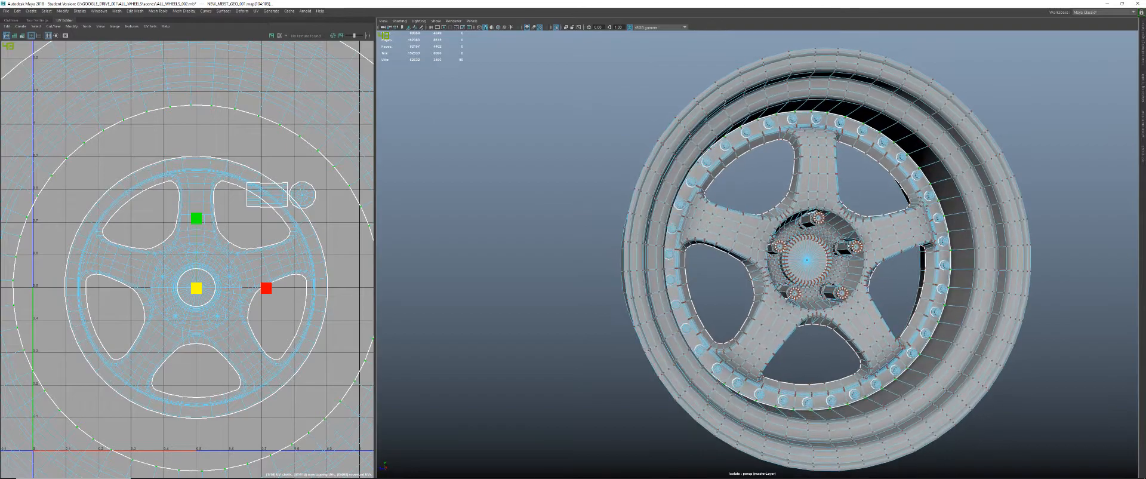
alt+middle_drag(839, 252, 753, 287)
alt+right_drag(753, 288, 798, 291)
alt+drag(799, 291, 788, 276)
scroll(775, 298, up, 3)
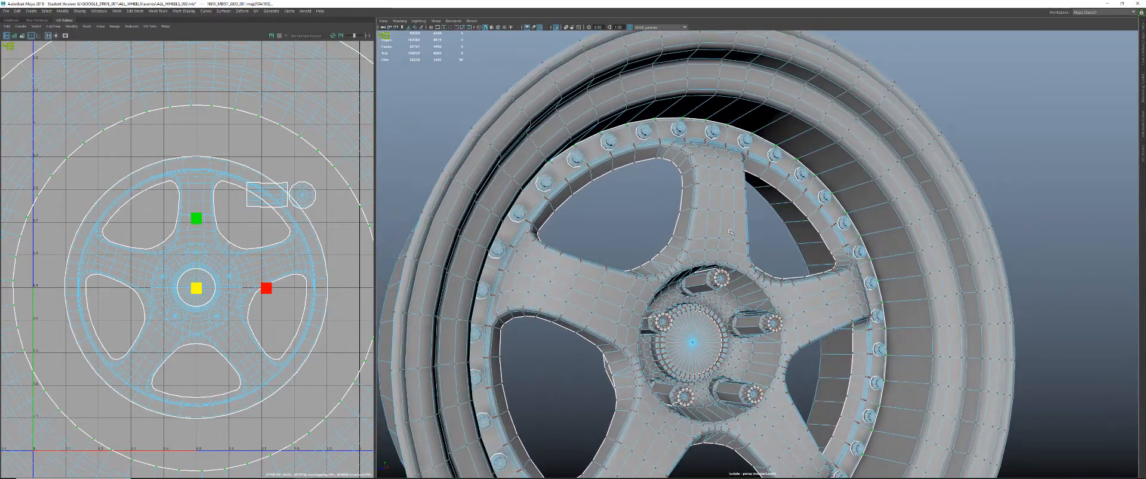
right_click(707, 176)
click(709, 194)
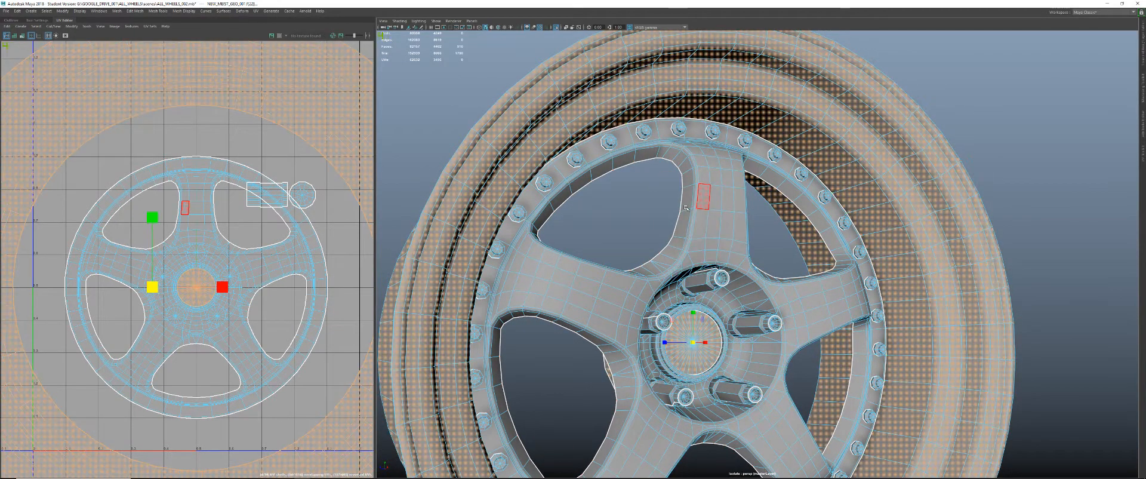
scroll(662, 254, up, 2)
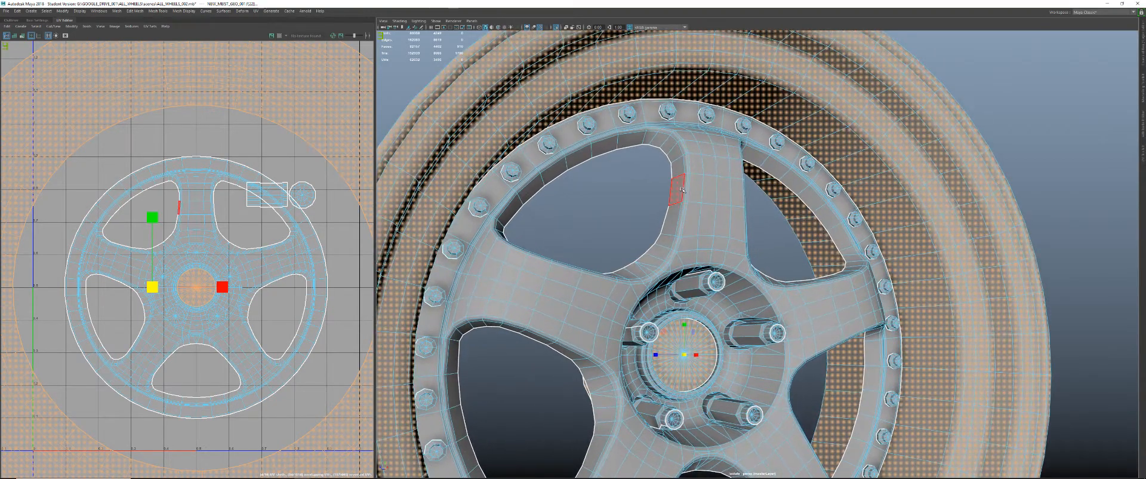
click(678, 188)
shift+double_click(672, 217)
alt+drag(672, 216, 722, 202)
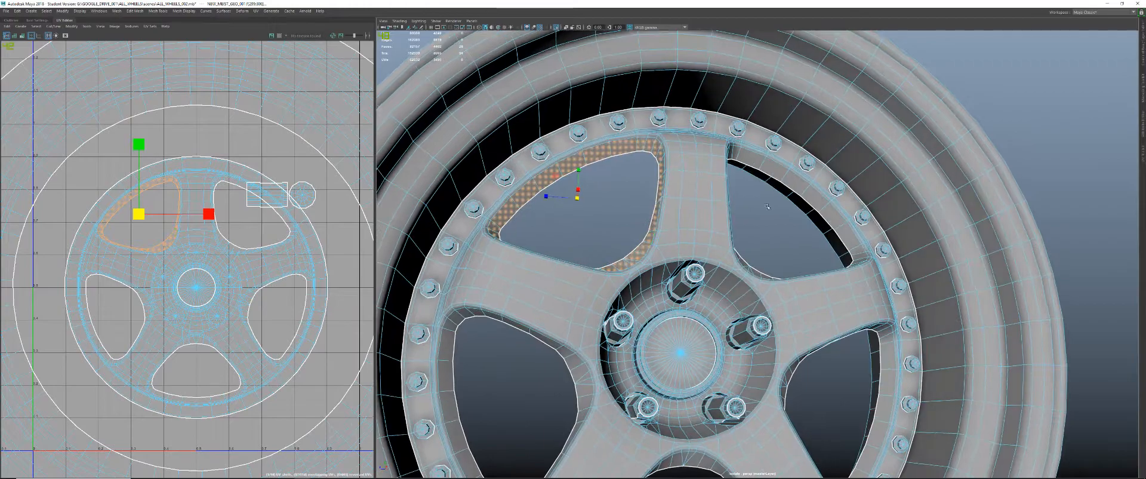
- Add the wall face loops inside the other four spoke openings to the selection
shift+click(802, 187)
shift+double_click(801, 190)
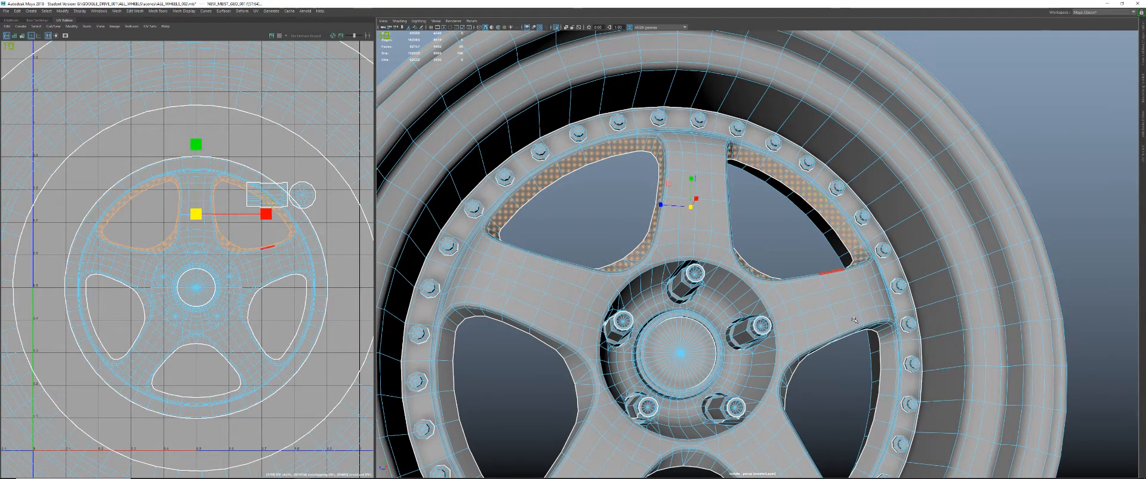
alt+drag(831, 271, 830, 239)
shift+click(867, 267)
shift+double_click(867, 267)
alt+drag(867, 267, 796, 249)
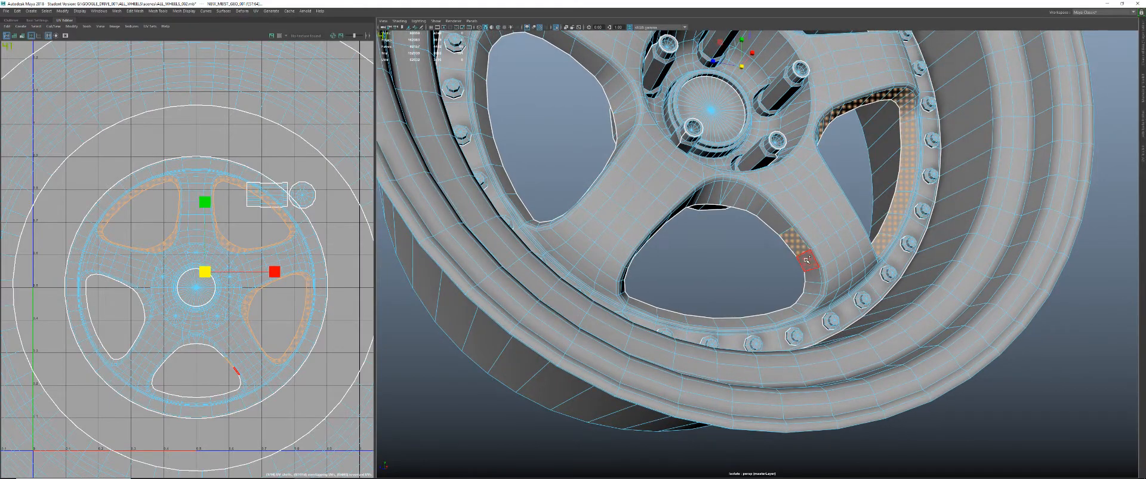
shift+double_click(803, 255)
alt+drag(671, 217, 755, 255)
shift+double_click(649, 164)
- Grow the face selection around all five spoke openings two times
scroll(307, 255, up, 2)
scroll(307, 256, up, 2)
scroll(233, 232, up, 2)
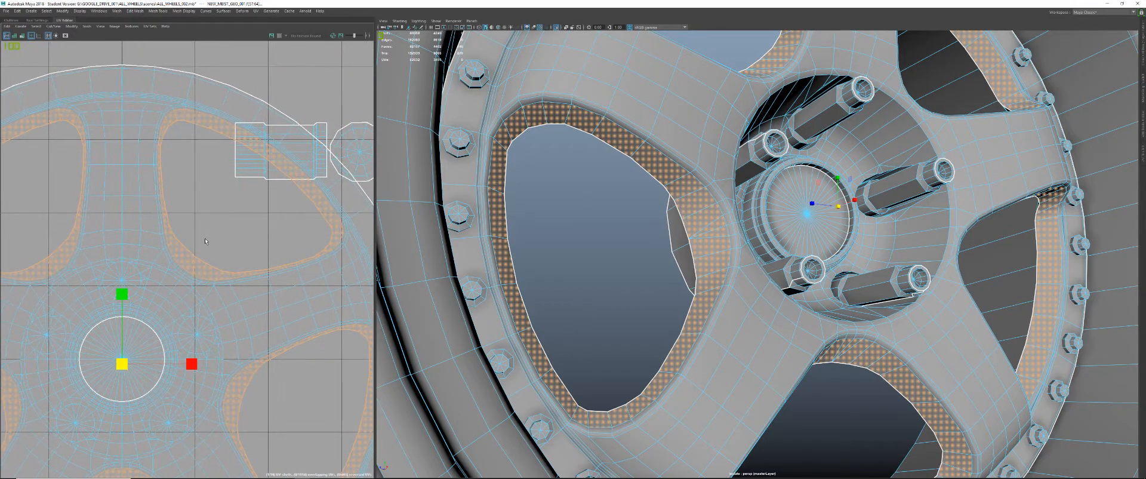
alt+middle_drag(199, 246, 199, 251)
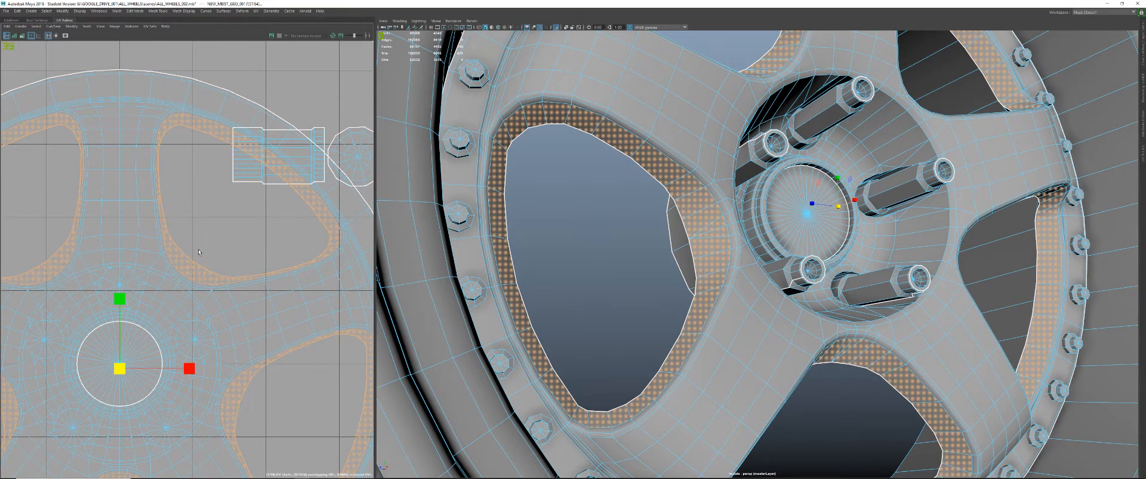
key(shift+period)
key(shift+period)
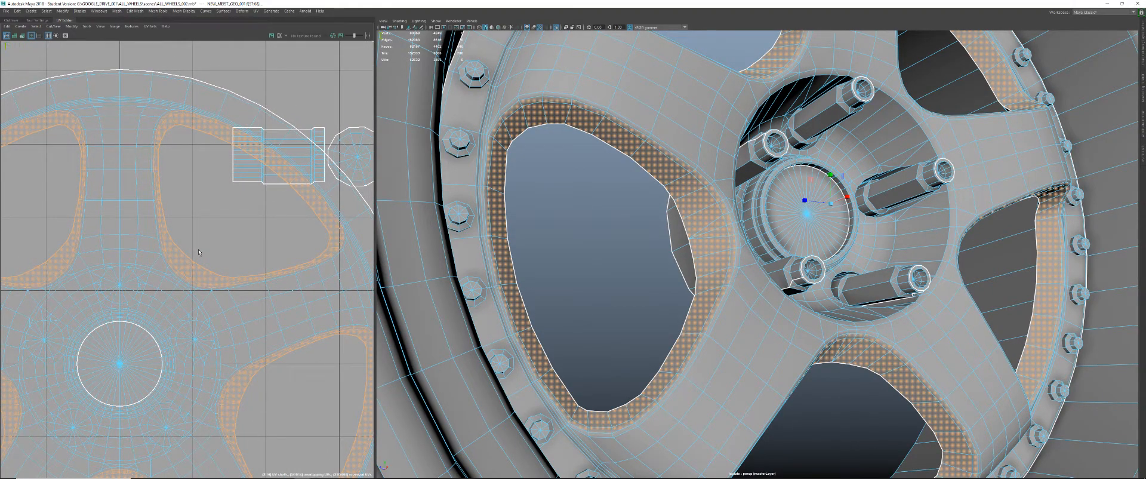
scroll(561, 325, down, 5)
alt+drag(674, 244, 499, 286)
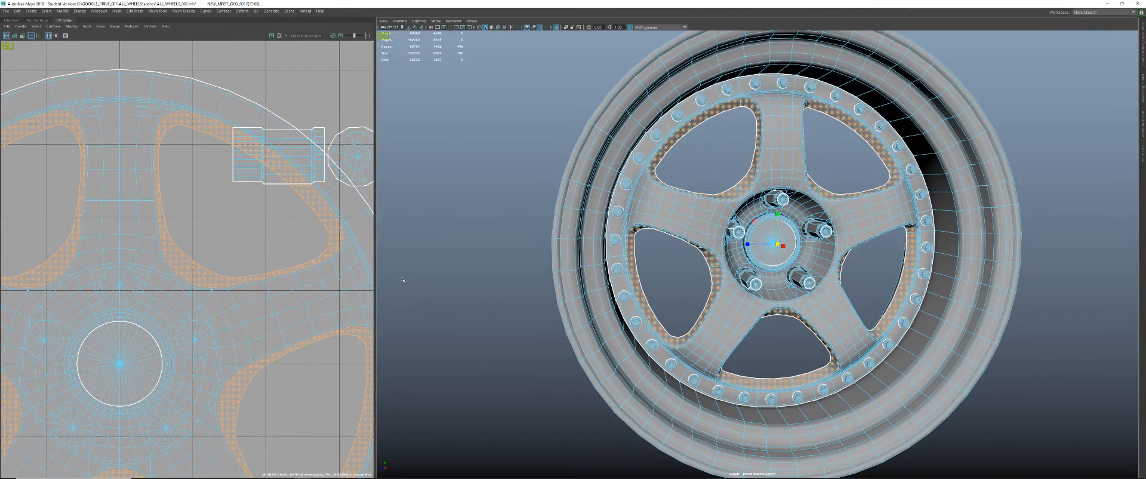
scroll(302, 264, down, 5)
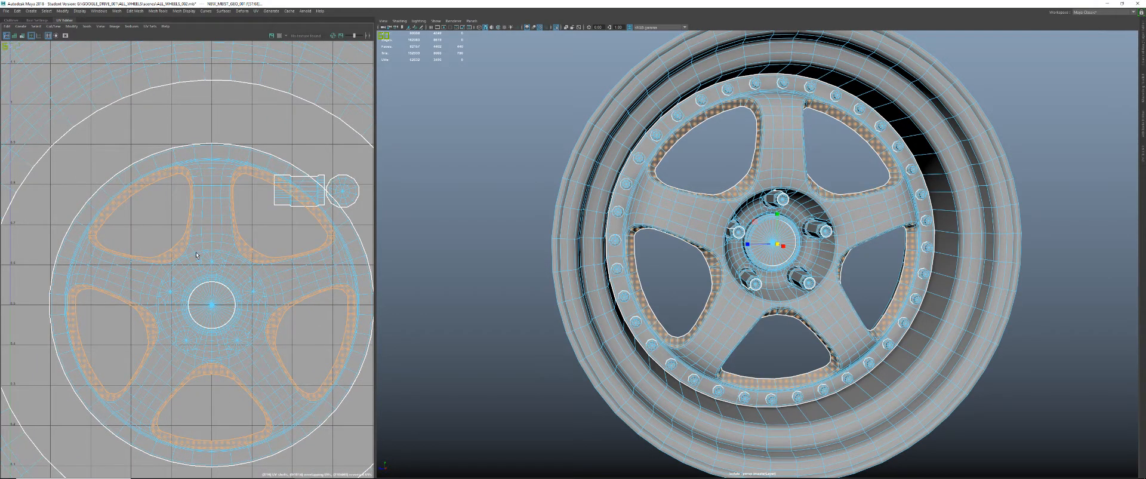
- Try inverting the face selection so everything except the spoke opening walls is selected, and undo it
key(ctrl+shift+i)
scroll(239, 253, down, 3)
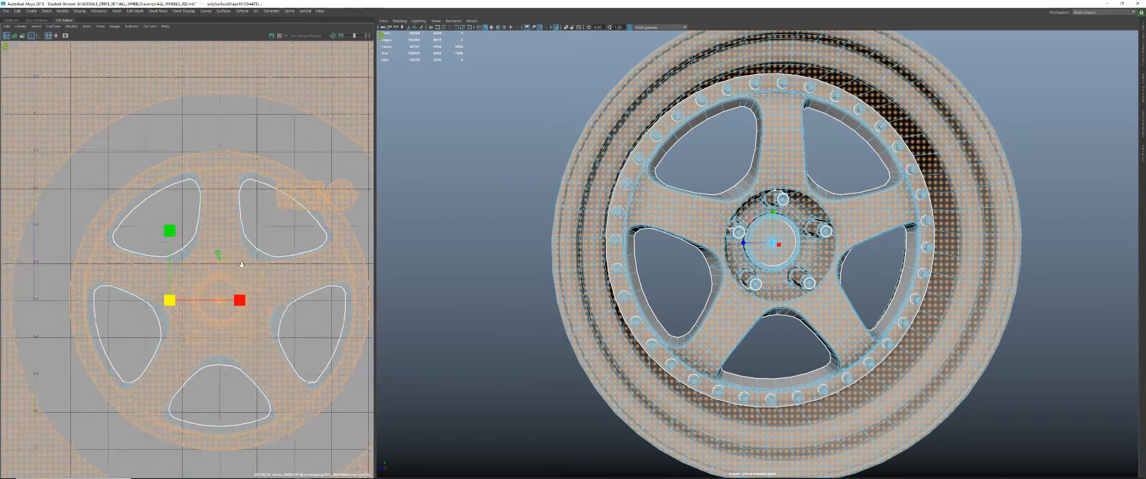
key(ctrl+z)
scroll(745, 234, down, 2)
mouse_move(745, 235)
alt+mouse_down()
mouse_move(693, 246)
mouse_move(734, 236)
alt+mouse_up()
scroll(693, 246, up, 2)
- Invert the selection to leave out the bolts and lug nuts, and isolate the selected wheel faces in the viewport
key(ctrl+z)
key(ctrl+shift+i)
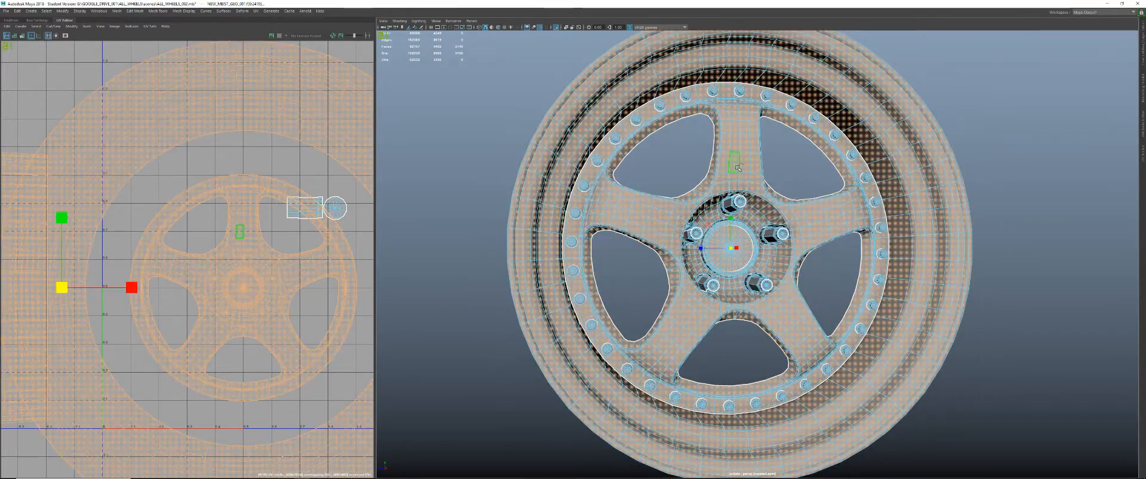
scroll(735, 190, up, 3)
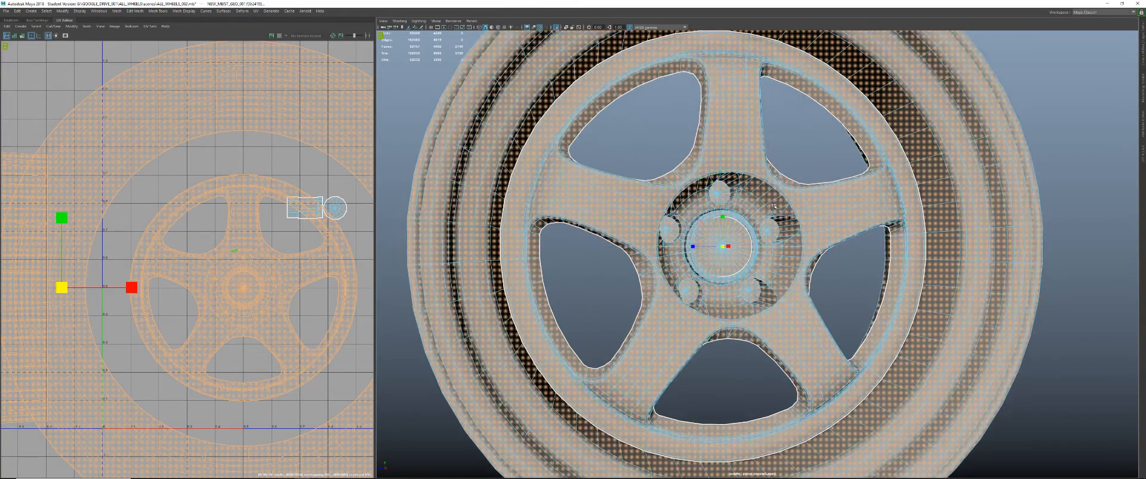
- Select the wall face loops inside the two upper spoke openings of the isolated wheel
alt+drag(736, 191, 779, 206)
scroll(726, 120, up, 4)
click(727, 120)
shift+double_click(720, 152)
shift+click(893, 180)
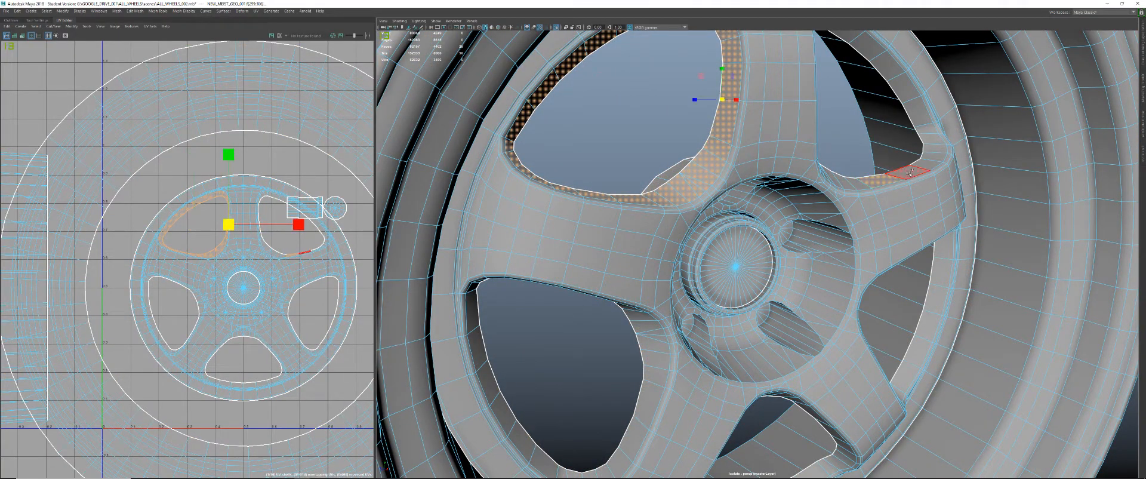
shift+double_click(894, 179)
- Add the wall face loops of the right, bottom and left spoke openings to the selection
shift+click(941, 249)
shift+double_click(943, 278)
alt+middle_drag(896, 304, 976, 205)
shift+click(888, 385)
shift+double_click(867, 395)
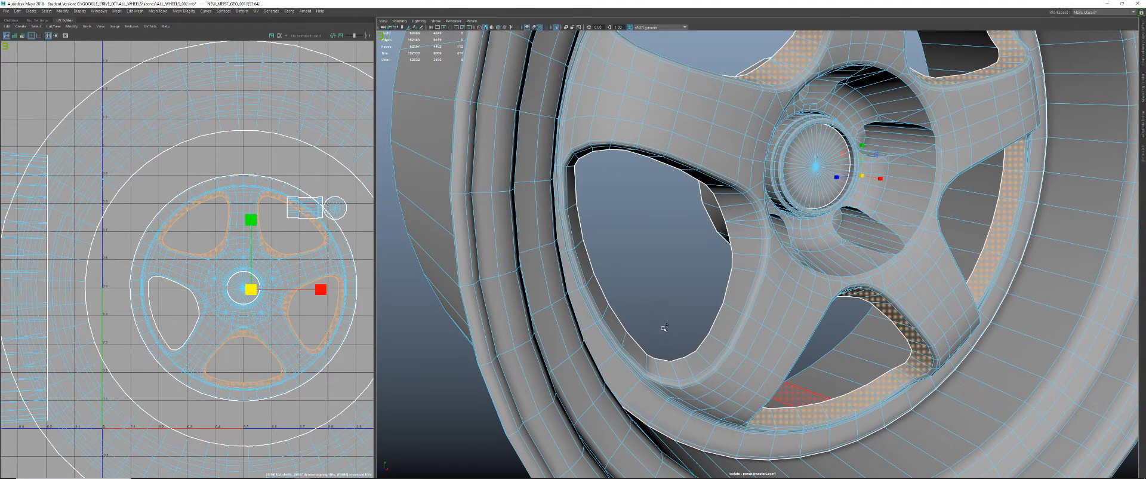
shift+double_click(745, 296)
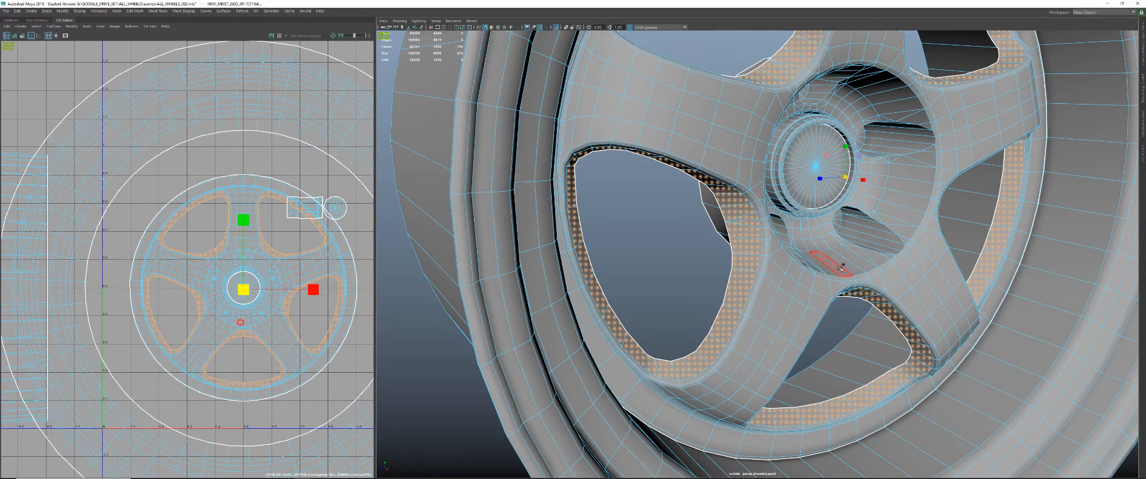
- Grow the wall face selection around the five spoke openings once
key(shift+period)
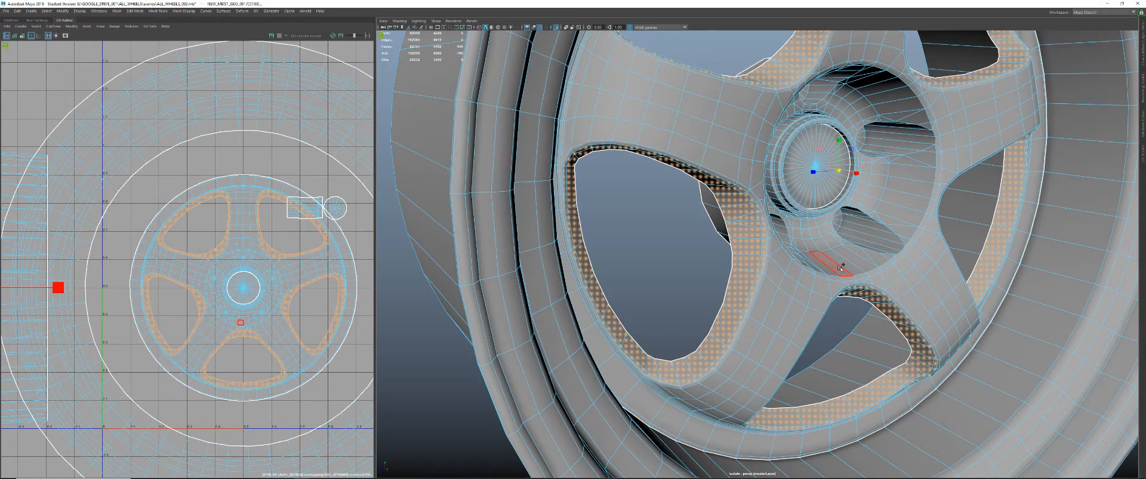
key(ctrl+shift+i)
key(ctrl+z)
- Examine the grown face selection around the spoke openings in both the UV layout and the 3D view
alt+middle_drag(269, 217, 252, 159)
alt+right_drag(251, 159, 242, 172)
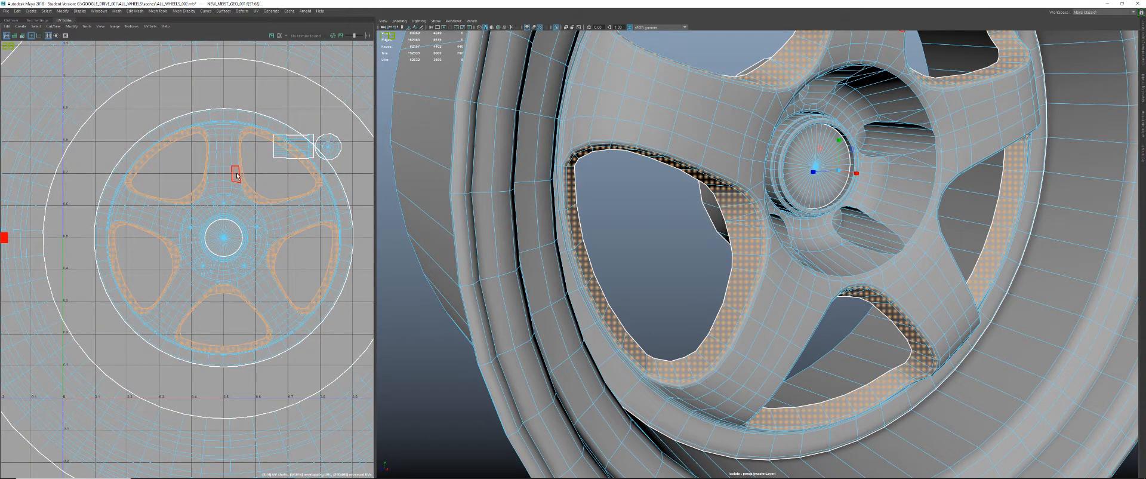
alt+right_drag(794, 245, 708, 246)
alt+drag(708, 246, 609, 251)
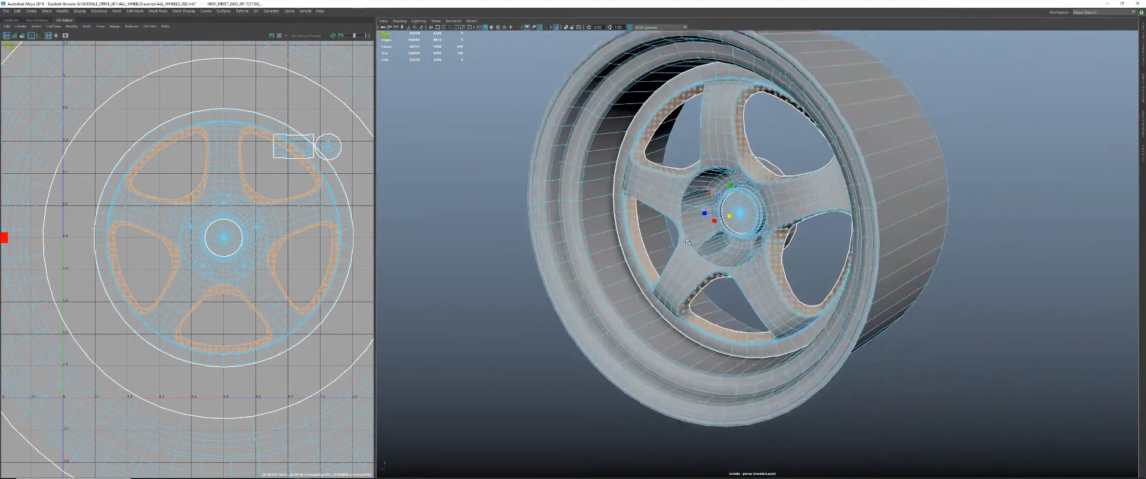
alt+right_drag(609, 251, 637, 254)
alt+middle_drag(637, 253, 654, 282)
alt+right_drag(655, 281, 693, 267)
alt+middle_drag(692, 268, 691, 296)
alt+right_drag(691, 295, 751, 286)
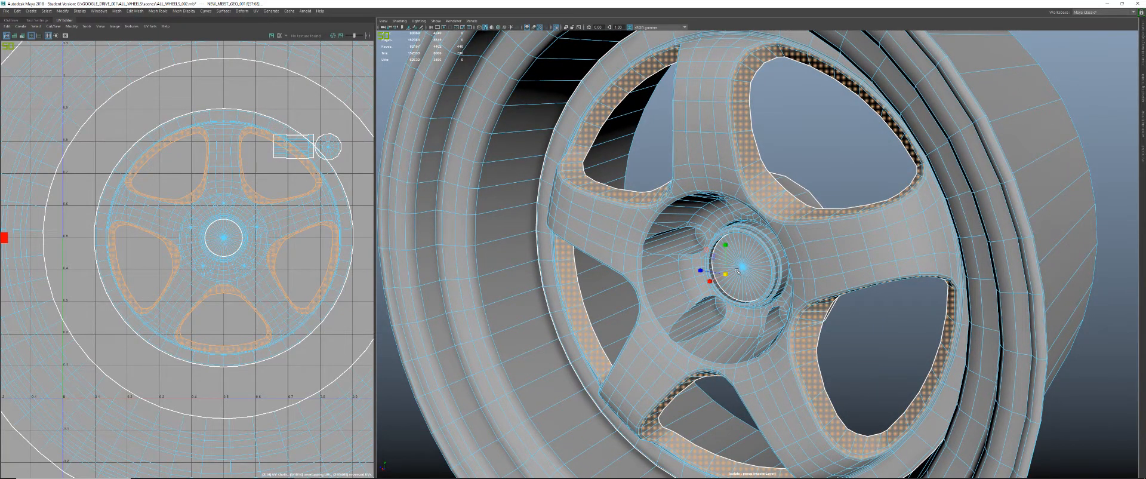
alt+right_drag(737, 271, 720, 272)
alt+drag(720, 272, 762, 264)
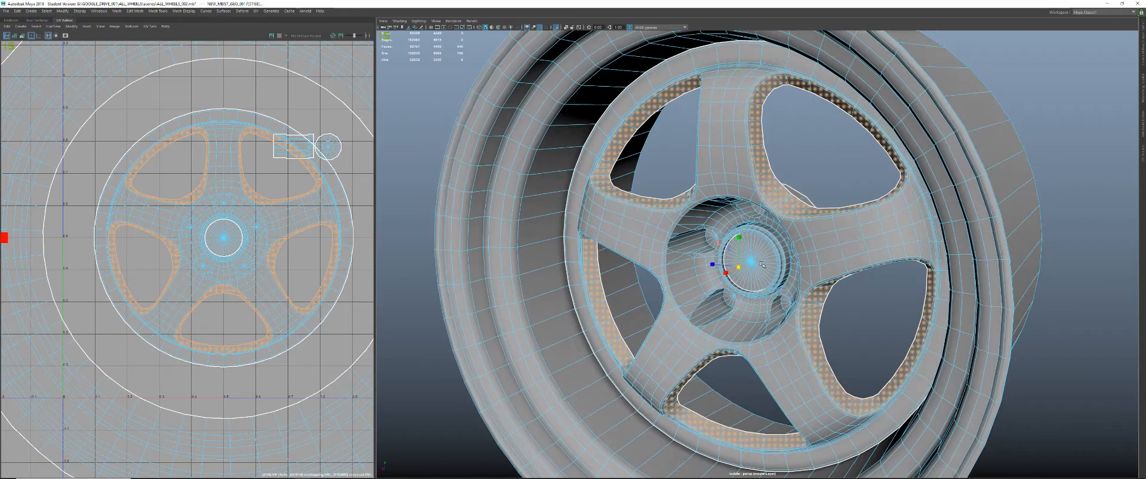
- Add all faces of the lip shell and the barrel shell to the selection
alt+right_drag(210, 149, 171, 141)
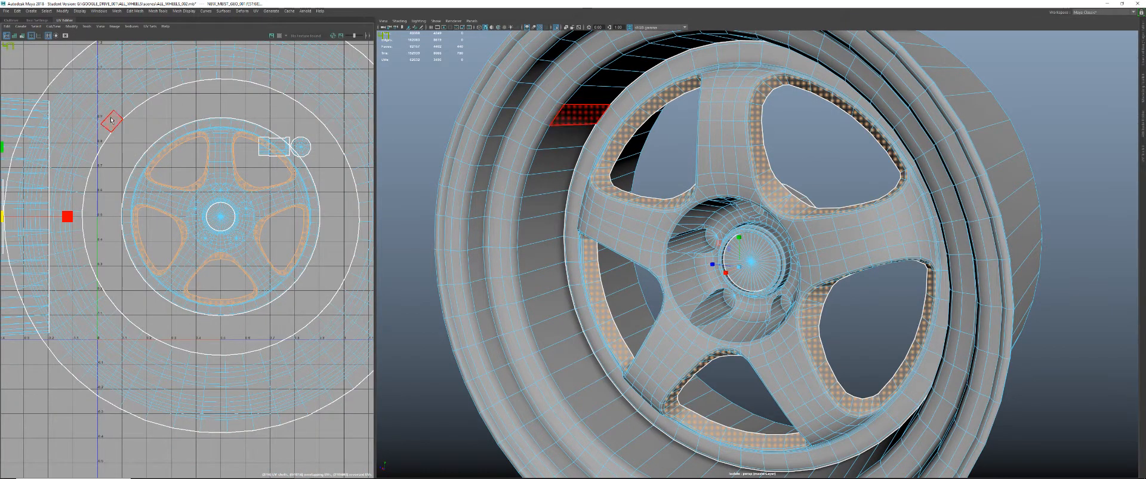
shift+double_click(111, 120)
alt+right_drag(238, 169, 195, 178)
alt+middle_drag(195, 177, 237, 176)
shift+double_click(106, 179)
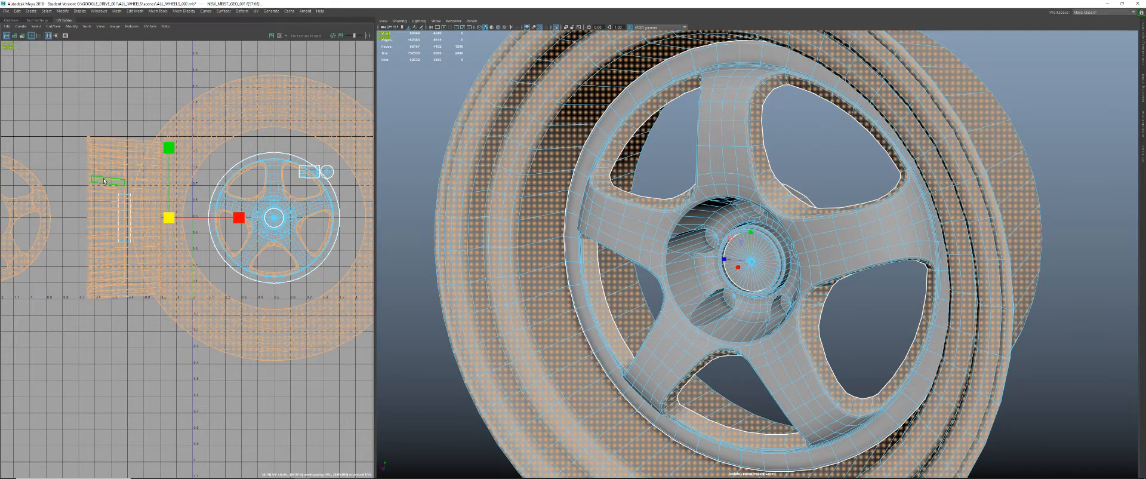
- Examine the wheel front and its UV layout to check which spoke and hub faces are still unselected
alt+right_drag(746, 197, 715, 194)
alt+drag(714, 195, 784, 186)
alt+right_drag(784, 187, 746, 186)
alt+drag(747, 187, 743, 187)
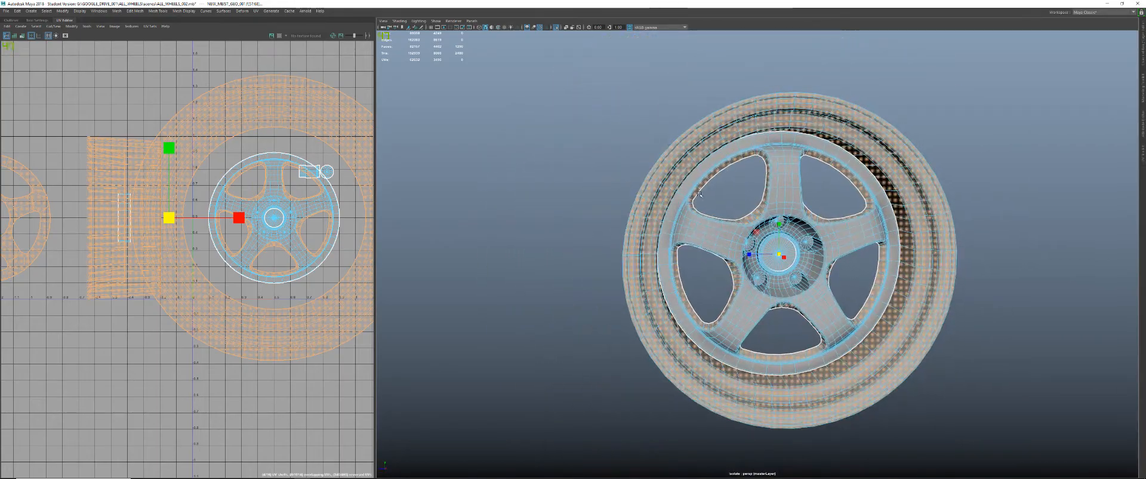
alt+right_drag(742, 188, 784, 188)
alt+right_drag(216, 177, 597, 194)
alt+middle_drag(708, 202, 678, 227)
alt+right_drag(678, 227, 697, 227)
alt+drag(698, 227, 712, 227)
alt+right_drag(712, 228, 745, 228)
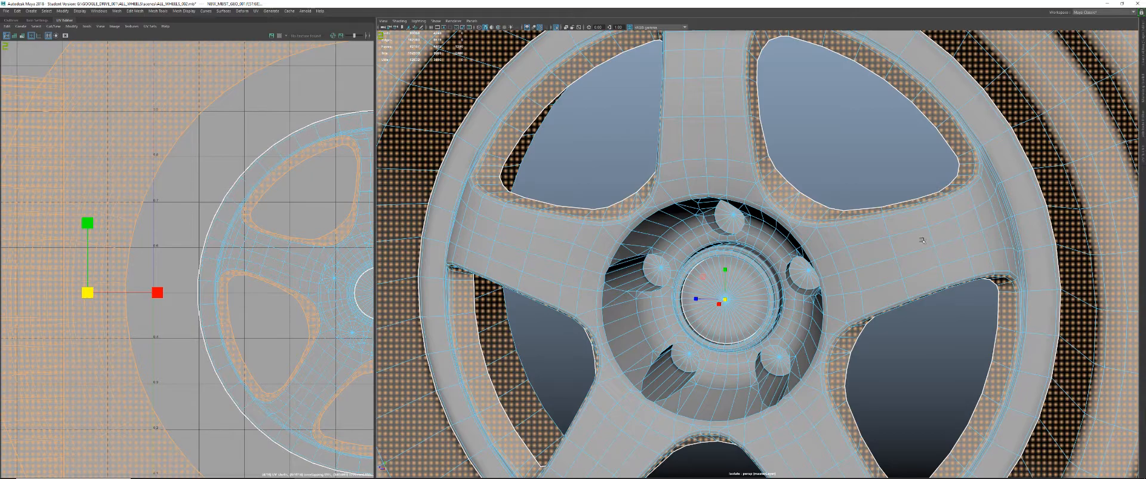
- Toggle the face selection across the wheel so the front spoke and hub faces are selected without the opening walls
alt+right_drag(944, 238, 734, 236)
alt+drag(735, 236, 770, 243)
shift+drag(623, 142, 954, 431)
alt+right_drag(695, 308, 839, 310)
alt+drag(839, 309, 807, 312)
alt+right_drag(807, 312, 870, 313)
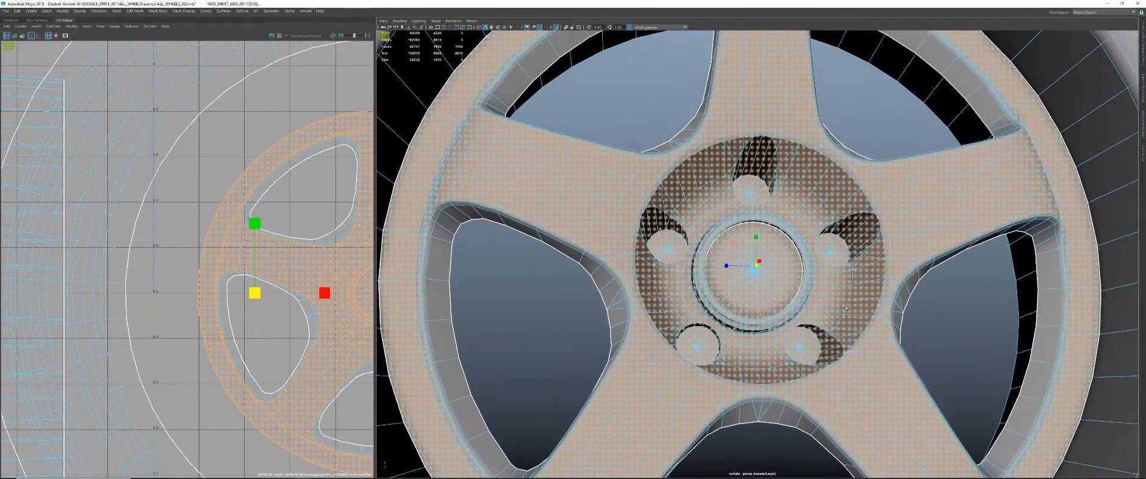
- Pin the UVs of the selected front spoke and hub faces
alt+middle_drag(353, 213, 198, 202)
shift+right_click(230, 191)
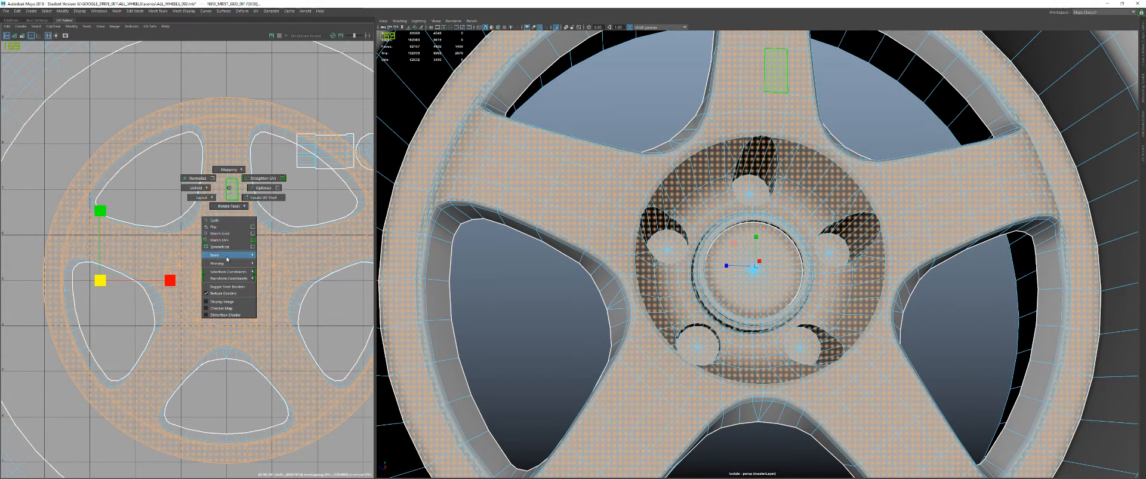
mouse_move(228, 262)
click(272, 271)
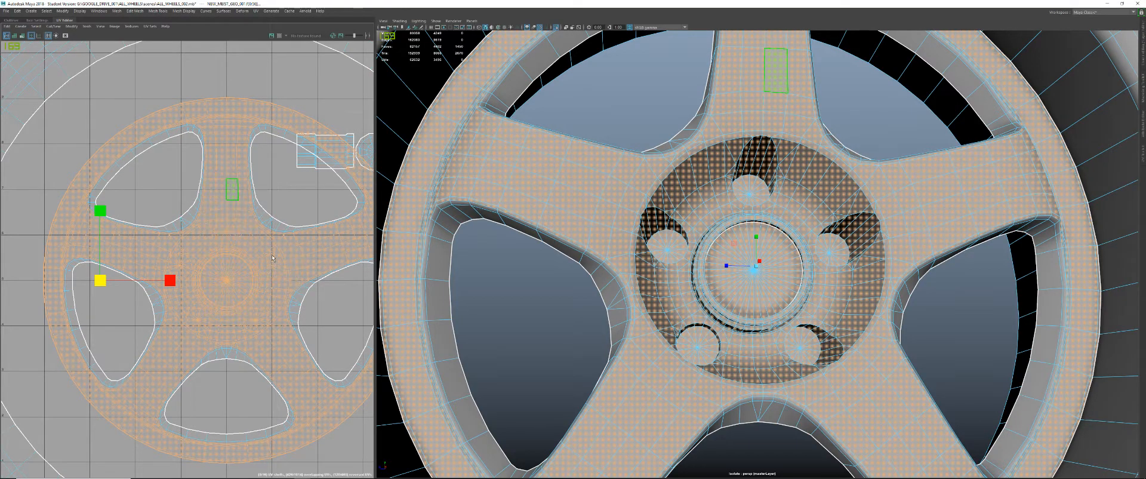
- Examine the hub recess and its lug holes from several angles to check which areas have pinned UVs
alt+drag(714, 206, 730, 228)
alt+middle_drag(730, 230, 694, 223)
alt+right_drag(694, 222, 752, 226)
right_drag(719, 199, 719, 212)
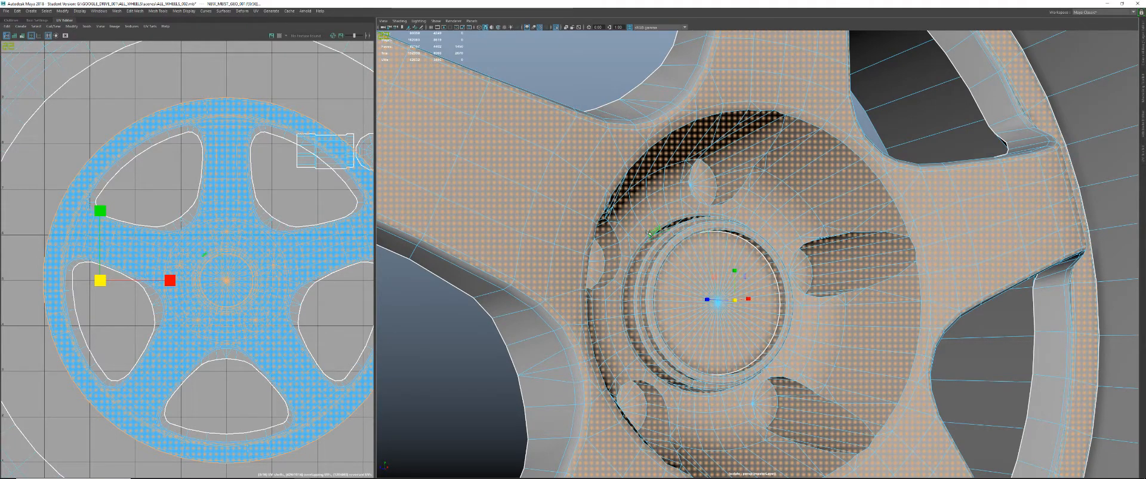
key(XF86AudioMute)
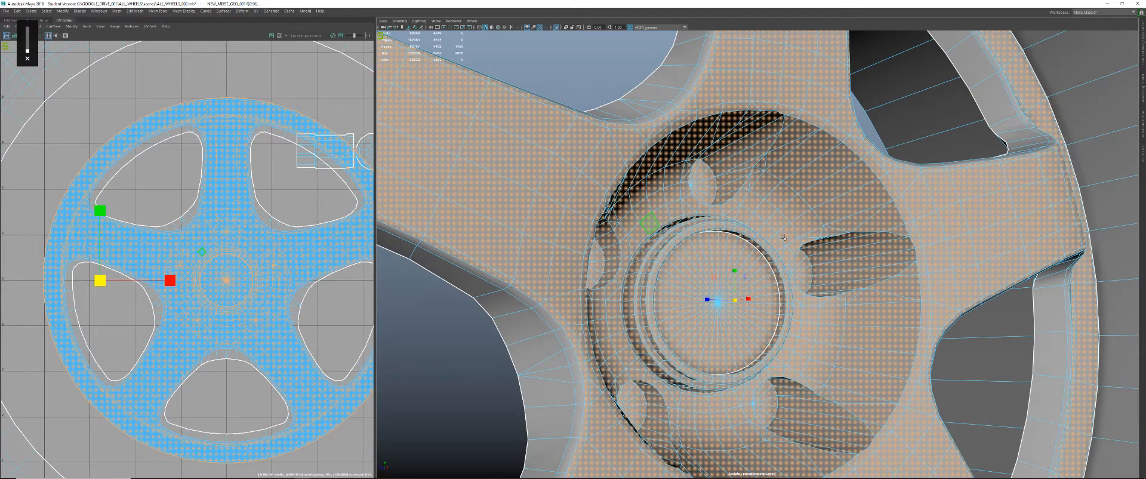
alt+right_drag(783, 238, 716, 238)
alt+drag(716, 238, 663, 245)
alt+middle_drag(663, 245, 672, 232)
alt+right_drag(673, 231, 678, 231)
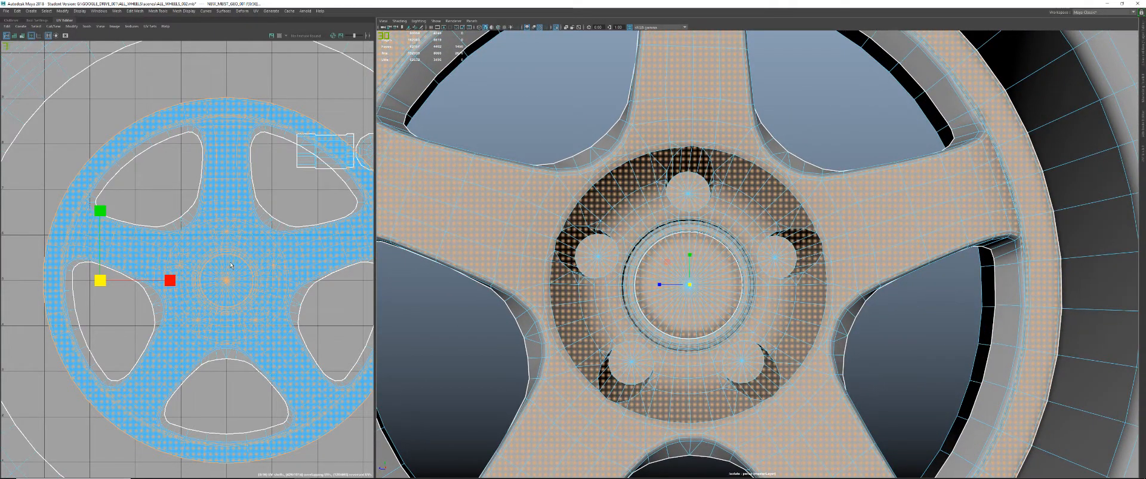
alt+right_drag(683, 268, 705, 268)
alt+drag(704, 268, 576, 271)
alt+right_drag(576, 271, 593, 270)
alt+drag(594, 271, 593, 272)
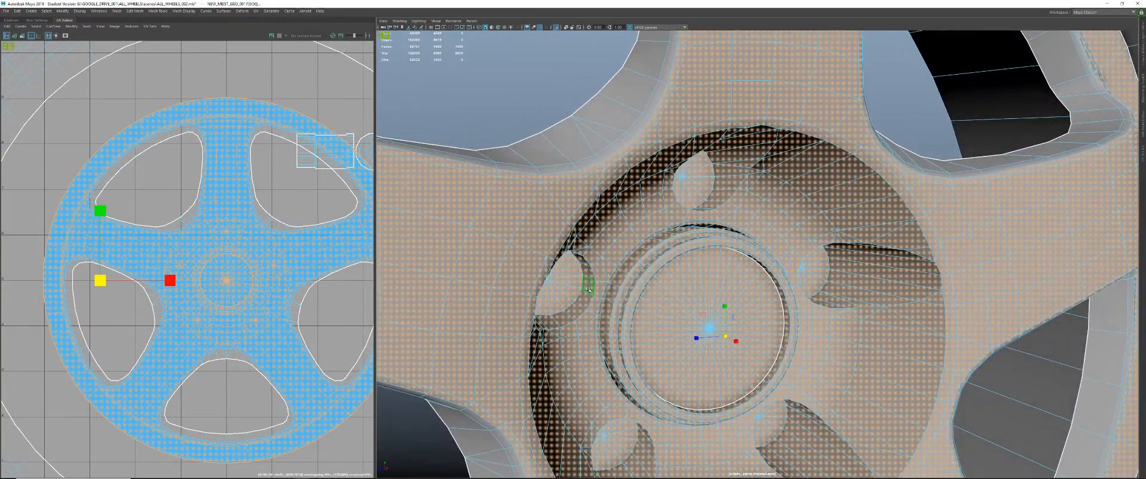
- Try to select the faces of the lug holes one hole at a time in the perspective view
click(588, 290)
double_click(586, 298)
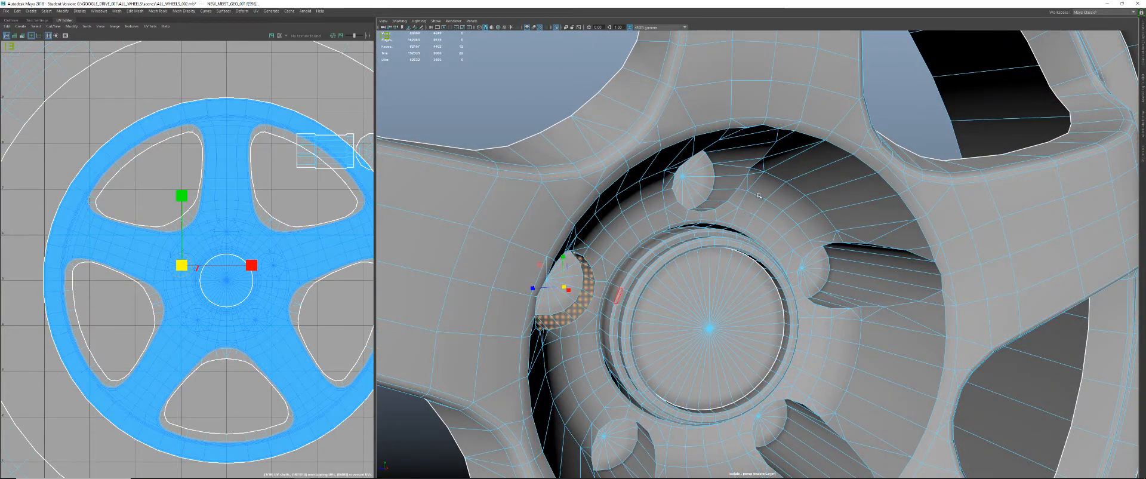
shift+click(732, 173)
shift+double_click(731, 173)
alt+drag(680, 223, 690, 372)
- Isolate the wheel mesh in the orthographic front-on view and frame its hub
key(space)
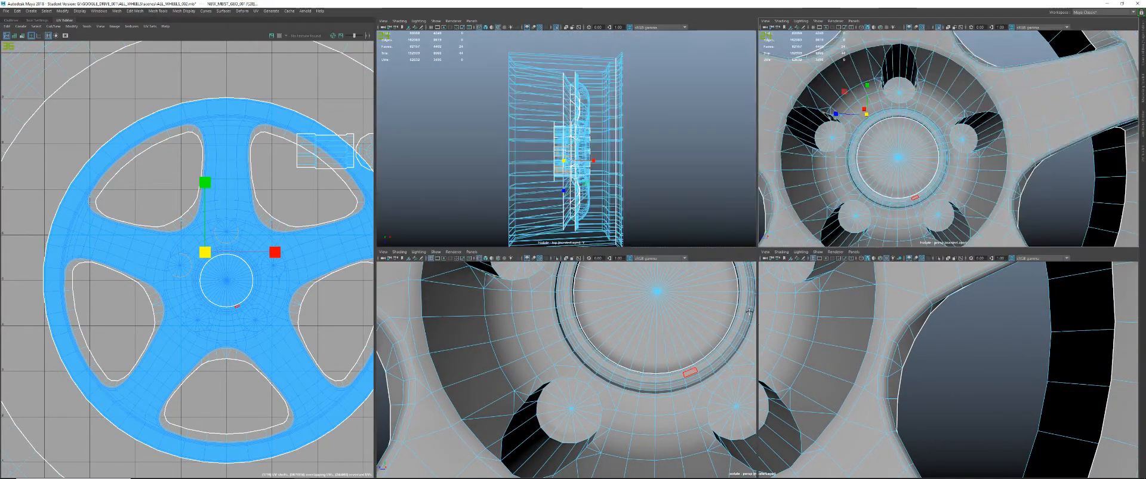
double_click(907, 387)
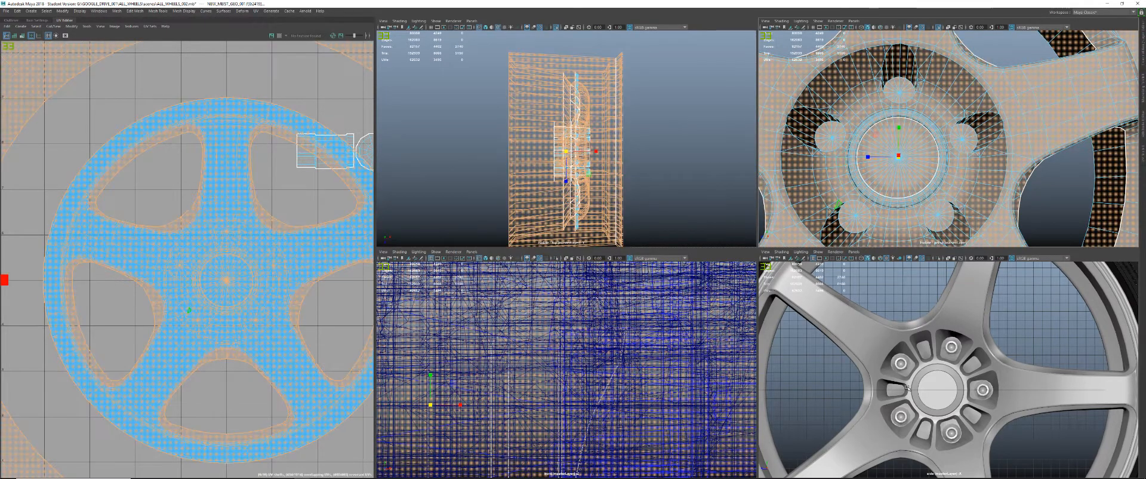
key(f)
key(ctrl+1)
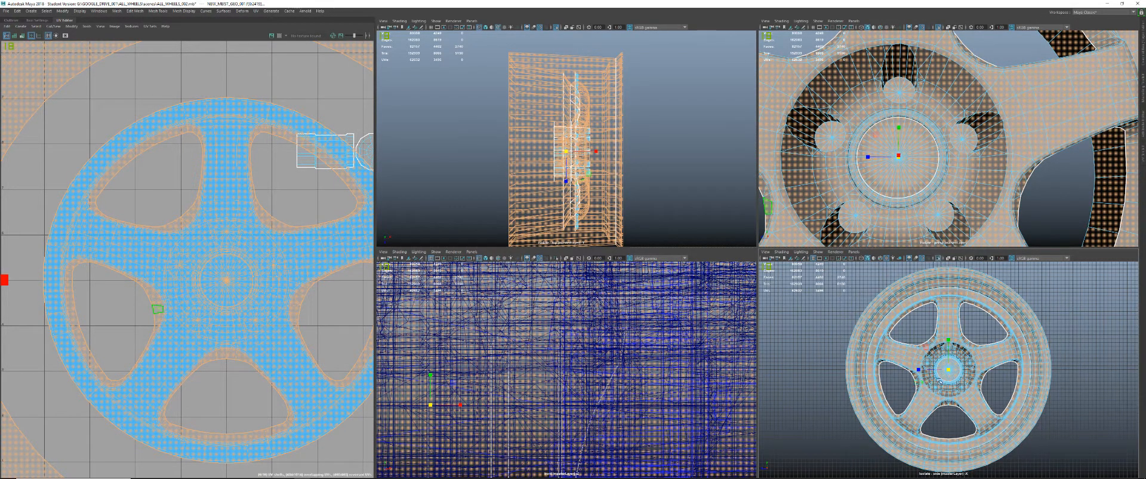
key(space)
scroll(1045, 358, up, 5)
scroll(1044, 357, up, 3)
- Select the circular end faces of all five lug holes around the hub
drag(618, 202, 631, 219)
shift+click(874, 204)
shift+click(836, 343)
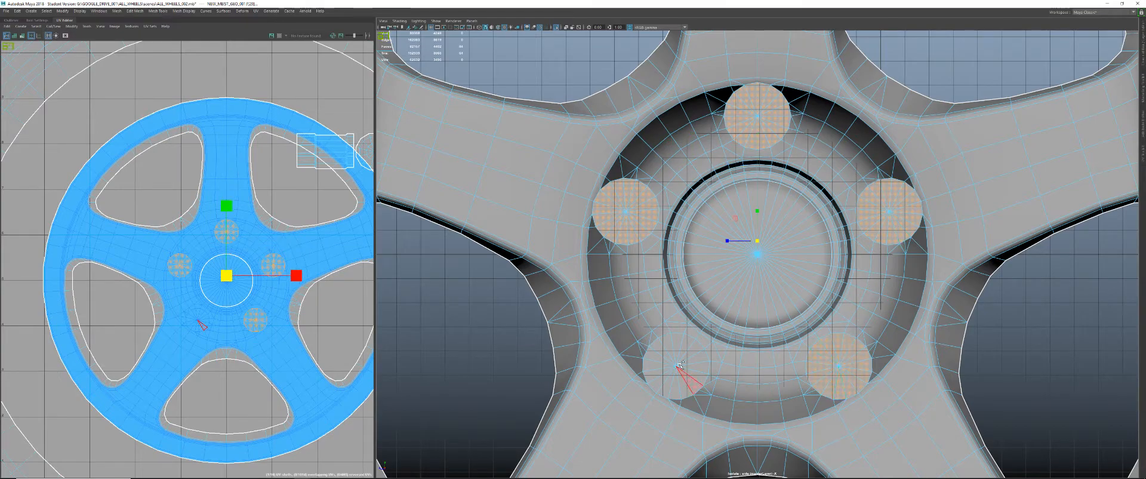
shift+click(681, 371)
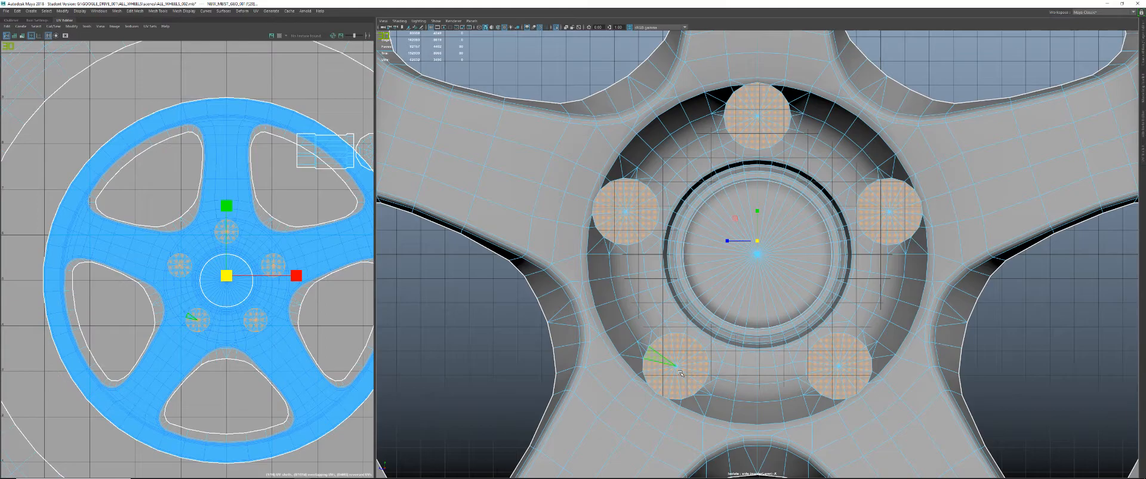
key(XF86AudioLowerVolume)
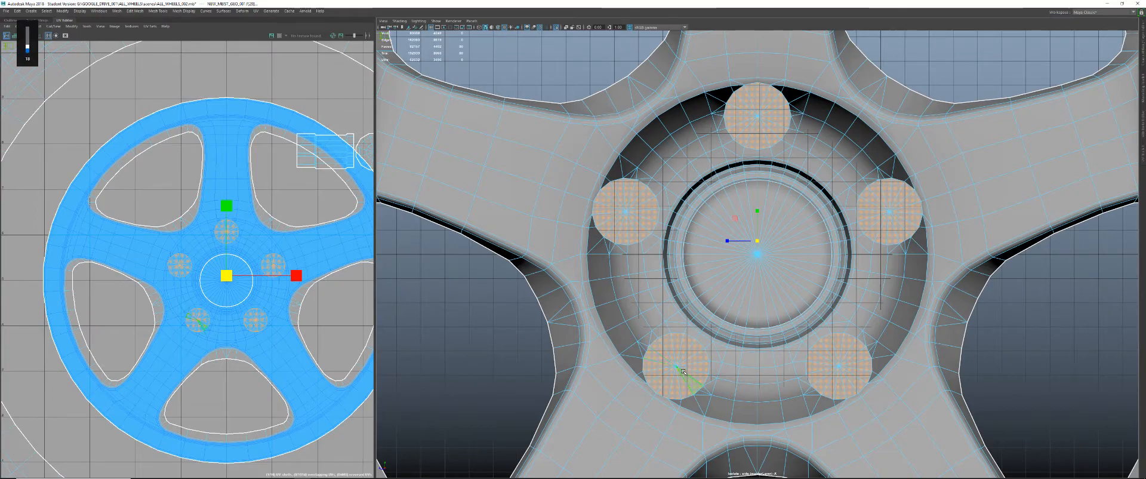
scroll(834, 230, down, 1)
alt+click(834, 231)
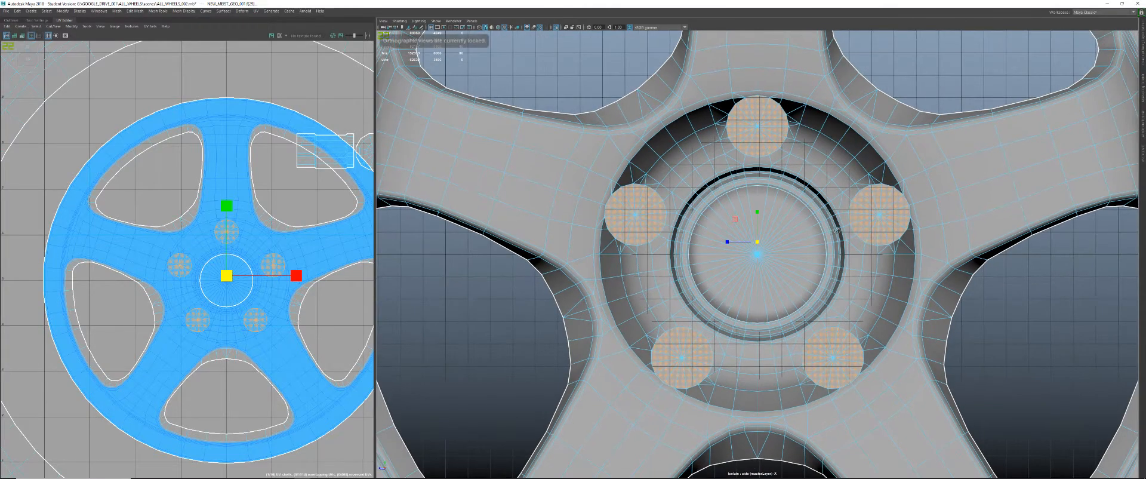
key(XF86AudioLowerVolume)
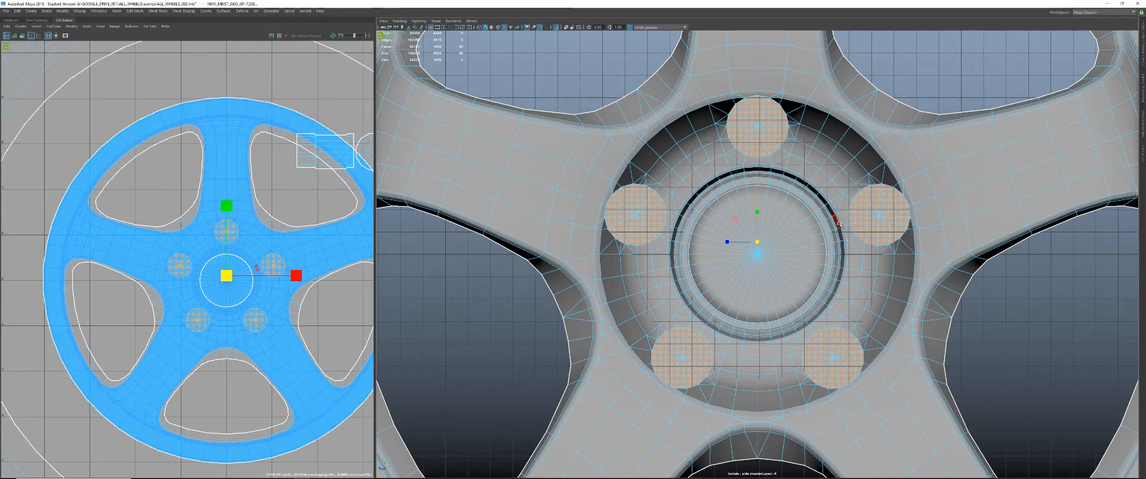
key(XF86AudioRaiseVolume)
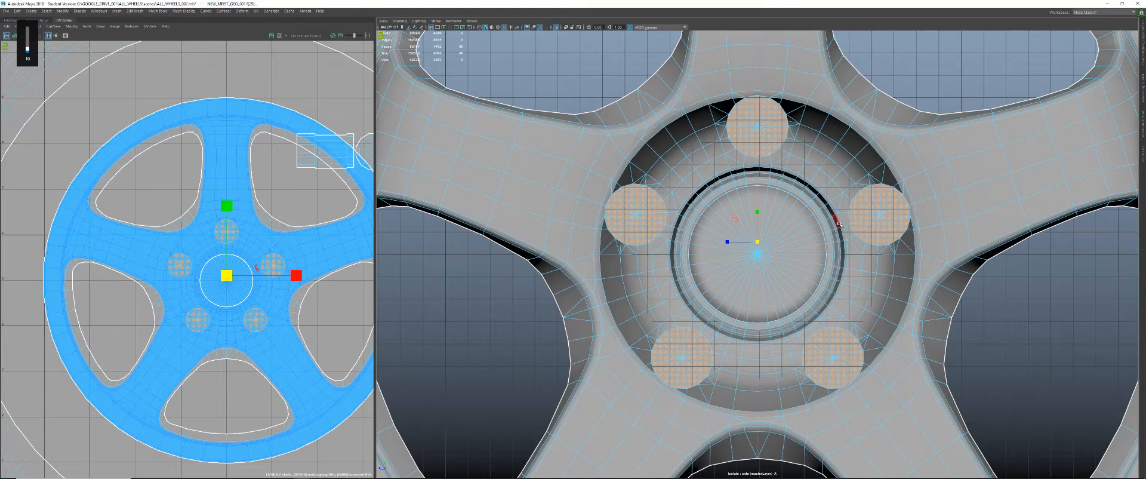
- Return to the perspective view and grow the lug hole selection to include the surrounding hole walls
key(space)
key(space)
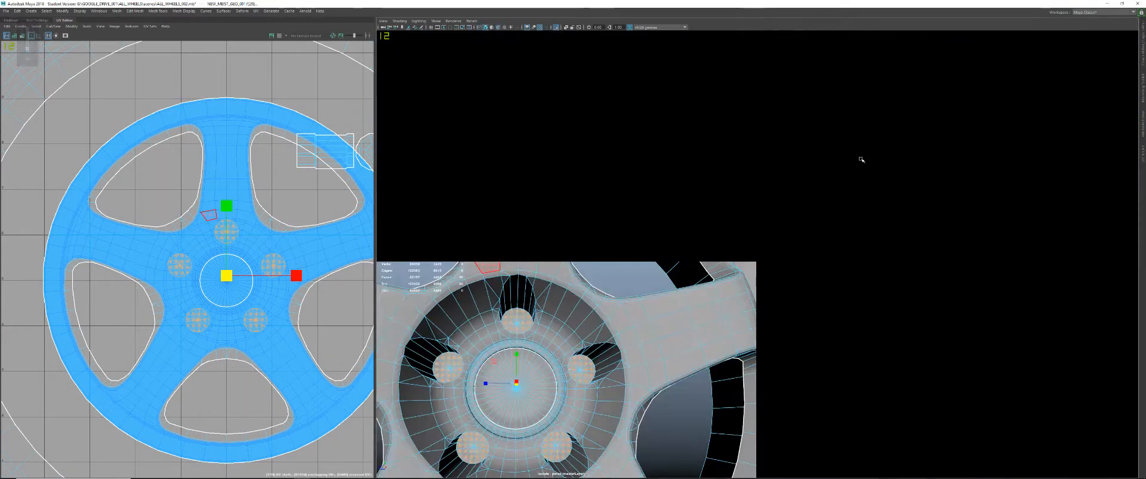
alt+drag(798, 221, 797, 218)
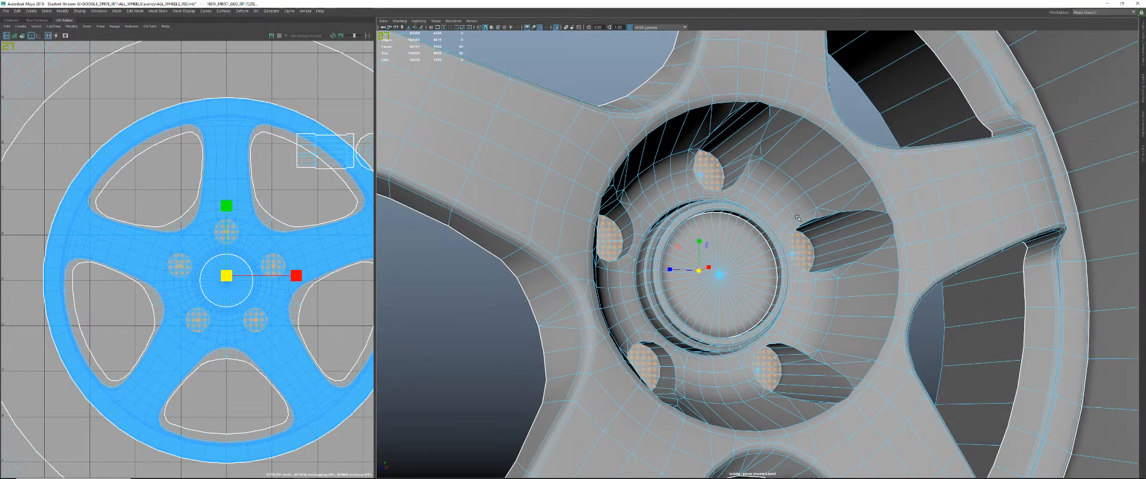
key(shift+period)
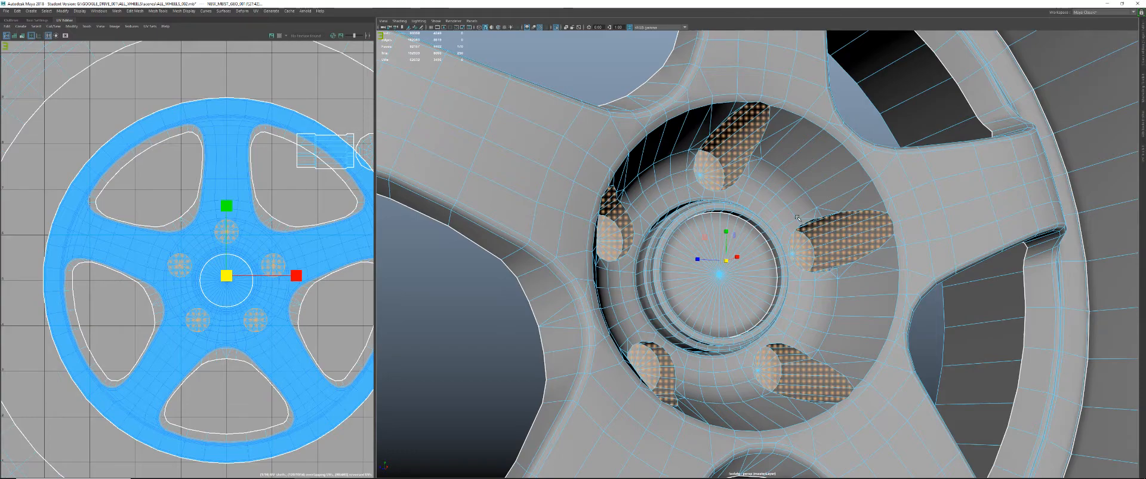
- Switch to edge selection and select the first stretch of edges along the outer rim of the hub recess
alt+drag(748, 164, 668, 148)
alt+middle_drag(668, 148, 692, 168)
right_drag(621, 145, 621, 123)
click(601, 134)
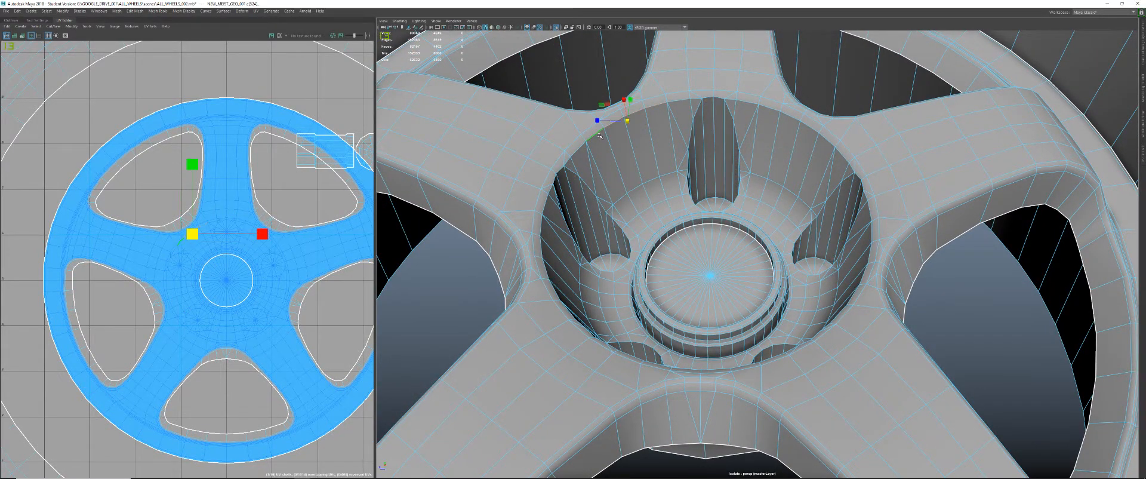
shift+click(565, 172)
shift+click(562, 170)
shift+click(555, 180)
shift+click(550, 190)
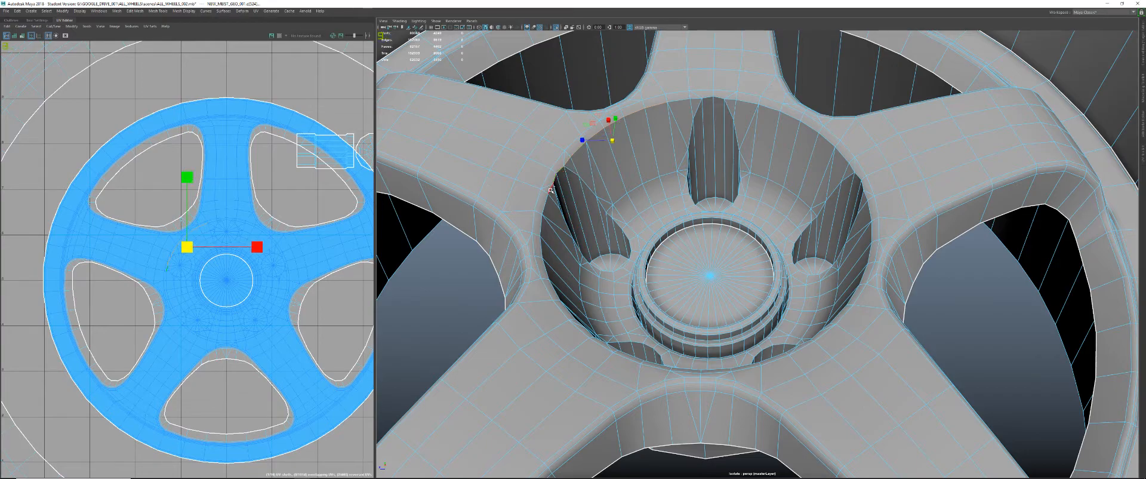
shift+click(539, 226)
- Add the edges along the lower half of the hub recess rim to the selection
alt+drag(579, 239, 653, 286)
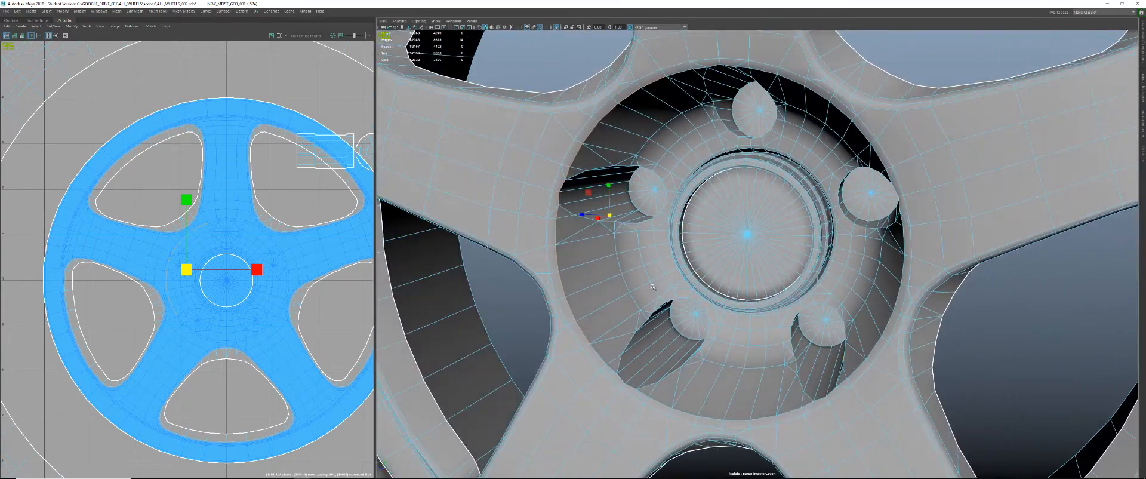
shift+click(599, 354)
shift+click(613, 369)
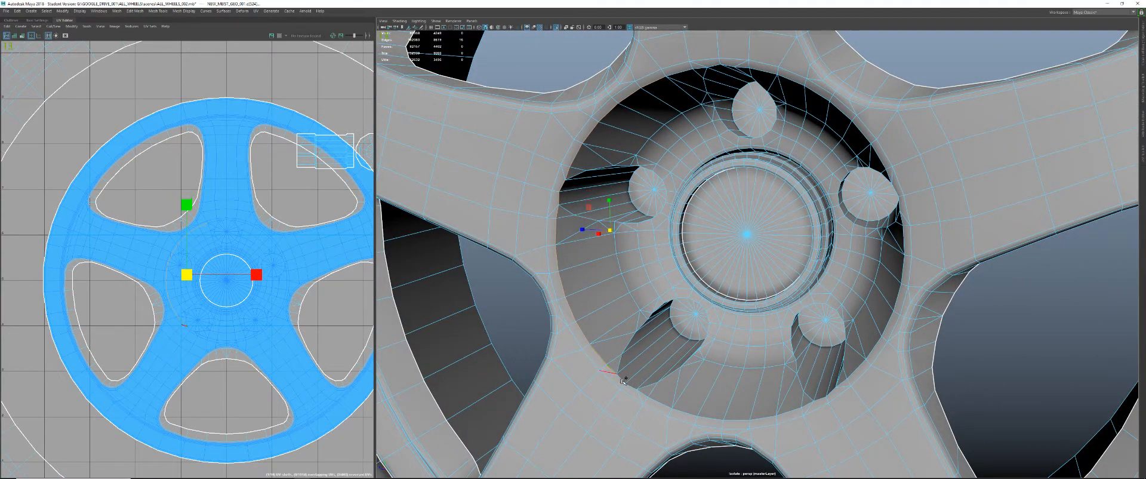
shift+click(628, 383)
shift+click(643, 391)
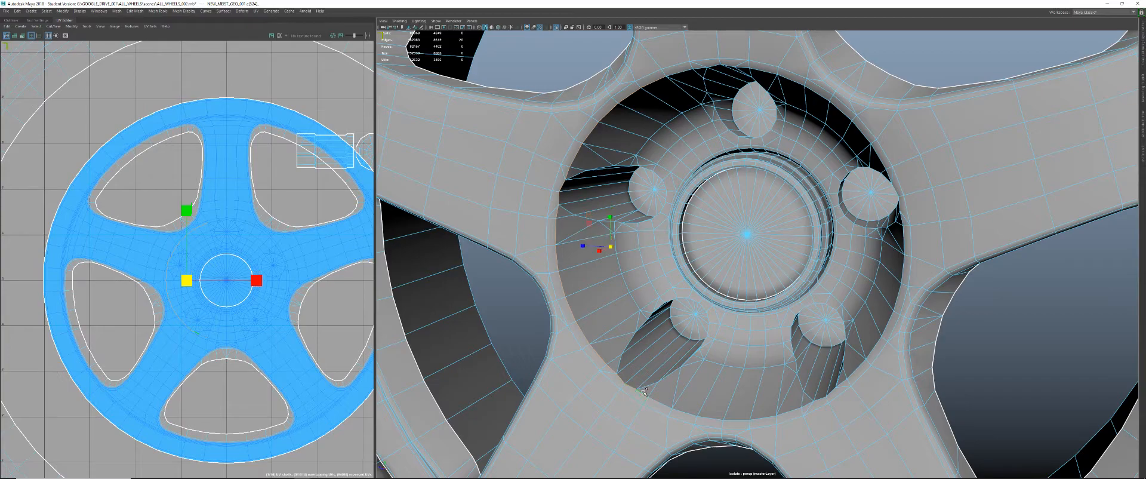
shift+click(688, 411)
shift+click(714, 417)
shift+click(739, 419)
shift+click(767, 418)
shift+click(788, 411)
shift+click(819, 400)
shift+click(845, 383)
shift+click(859, 371)
shift+click(872, 351)
- Add the upper edges of the hub recess rim to complete the loop selection
alt+drag(876, 311, 925, 297)
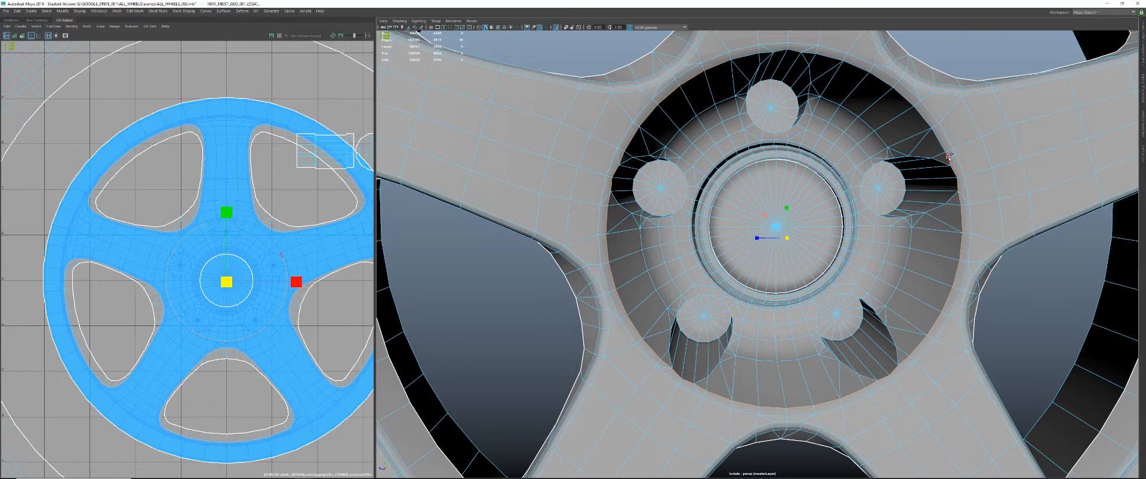
shift+click(927, 122)
alt+middle_drag(839, 74, 864, 112)
shift+click(848, 98)
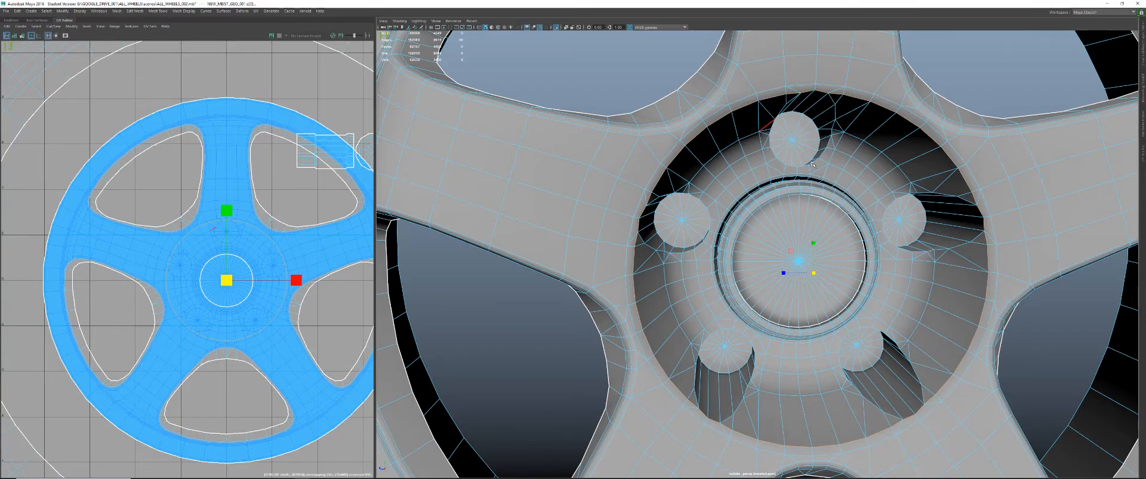
- Cut the UVs along the selected hub recess rim to separate the recess from the spoke faces
alt+right_drag(779, 149, 757, 258)
alt+drag(757, 258, 758, 196)
shift+right_click(275, 198)
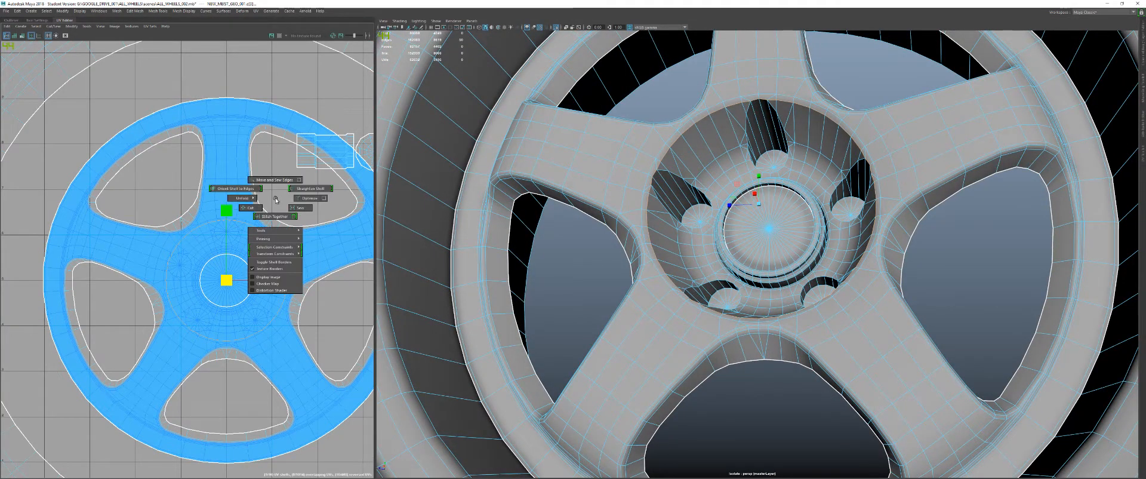
click(255, 209)
- Select the separated hub recess UV shell and unpin its UVs
alt+drag(479, 233, 613, 231)
right_drag(675, 146, 716, 166)
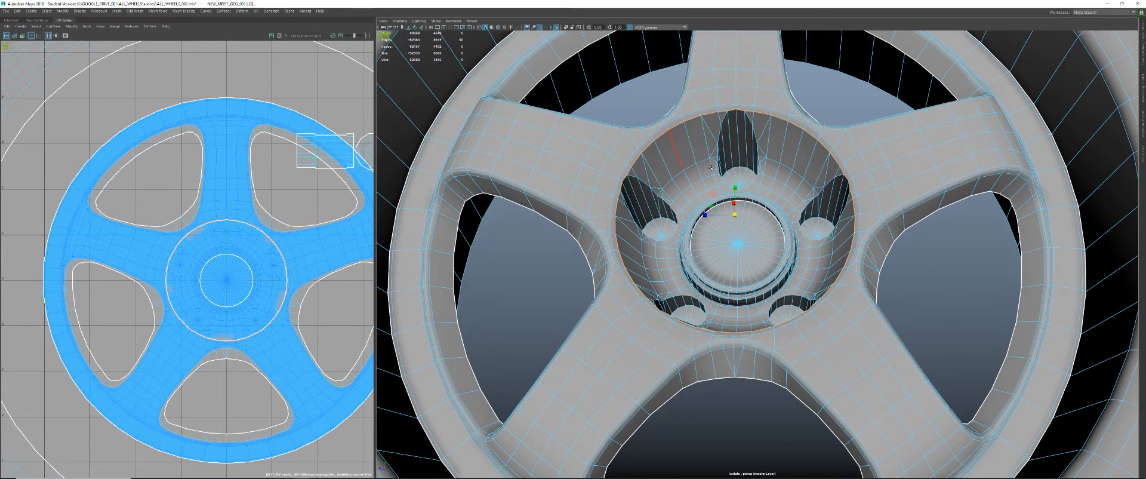
click(686, 184)
scroll(260, 235, up, 3)
shift+right_click(259, 234)
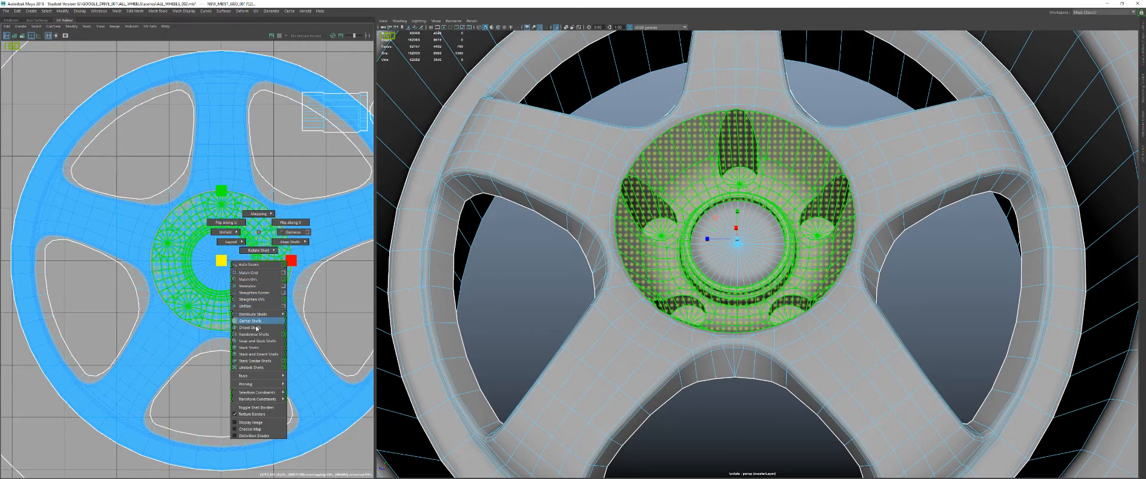
mouse_move(255, 385)
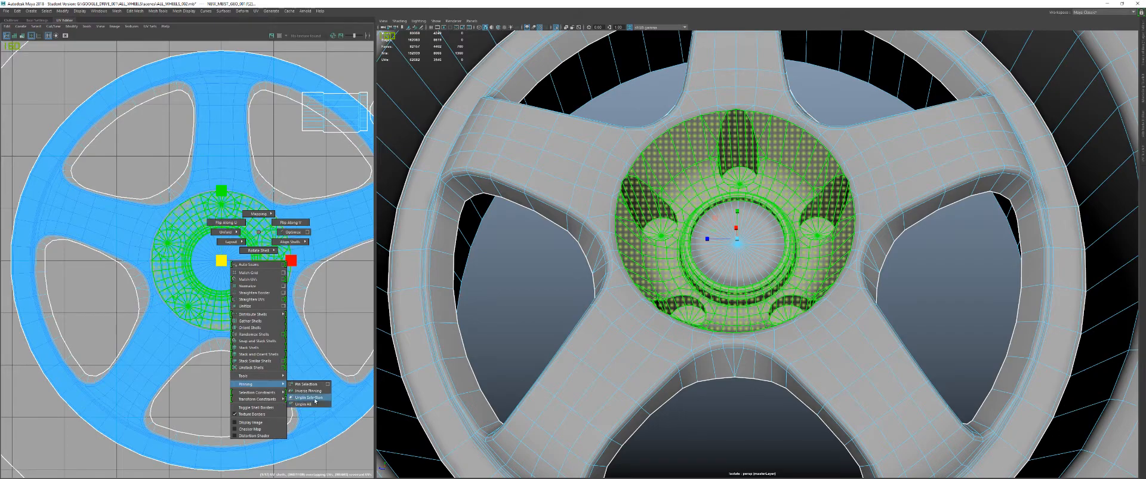
shift+right_drag(315, 402, 314, 397)
- Select all UVs of the front spoke shell and save the scene
alt+middle_drag(277, 267, 247, 299)
mouse_move(285, 250)
right_down()
mouse_move(310, 254)
mouse_move(230, 268)
mouse_move(270, 260)
right_up()
alt+middle_drag(271, 260, 196, 258)
alt+right_drag(196, 258, 202, 231)
double_click(302, 234)
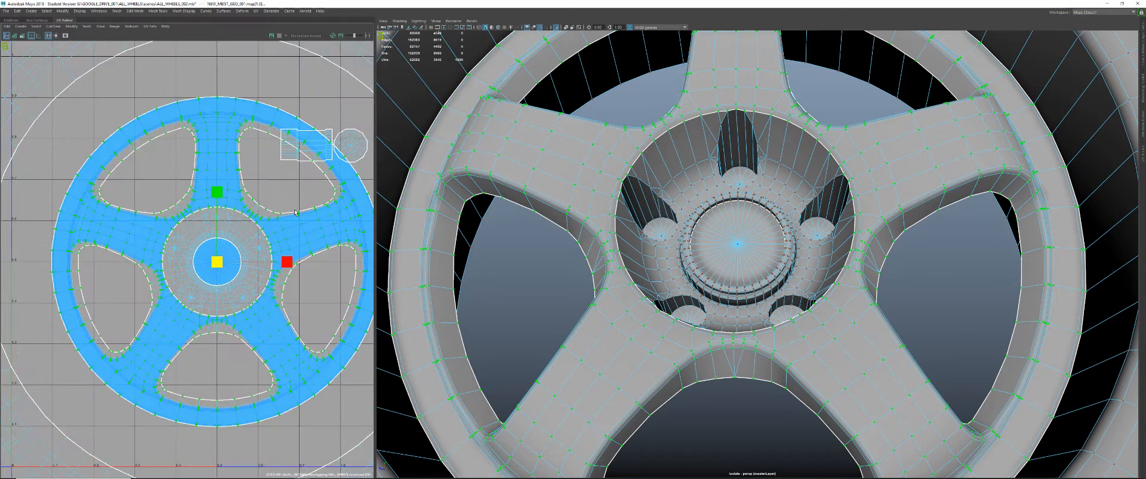
key(ctrl+s)
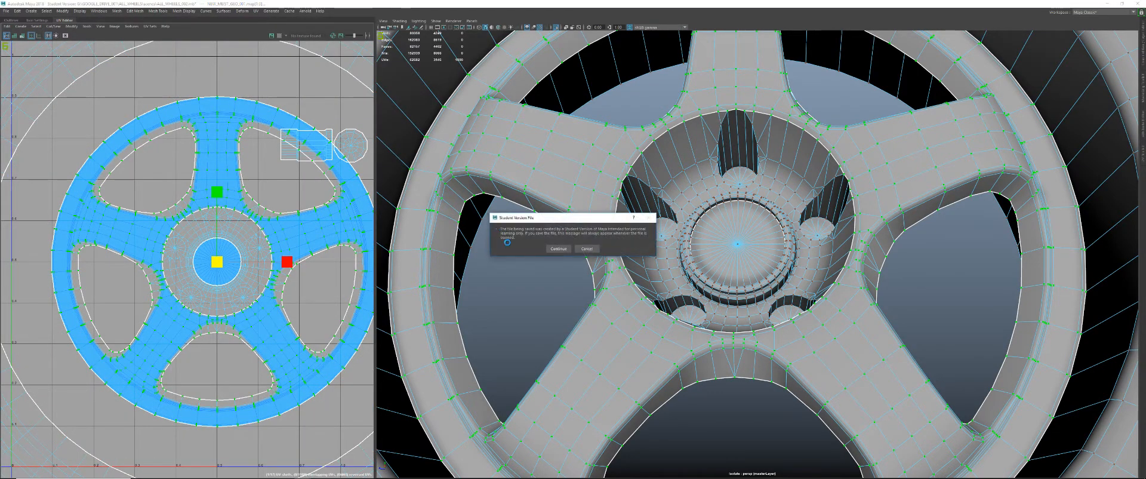
click(558, 249)
- Try to unfold the selected spoke shell UVs around the pinned faces, then undo the unfold
alt+middle_drag(234, 216, 199, 231)
mouse_move(200, 231)
alt+right_down()
mouse_move(188, 229)
mouse_move(200, 231)
alt+right_up()
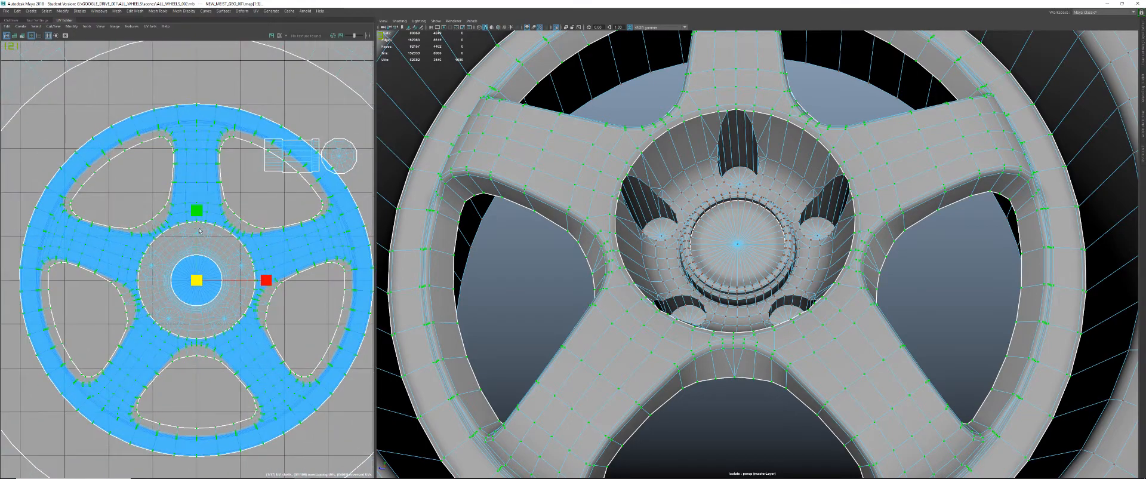
click(285, 228)
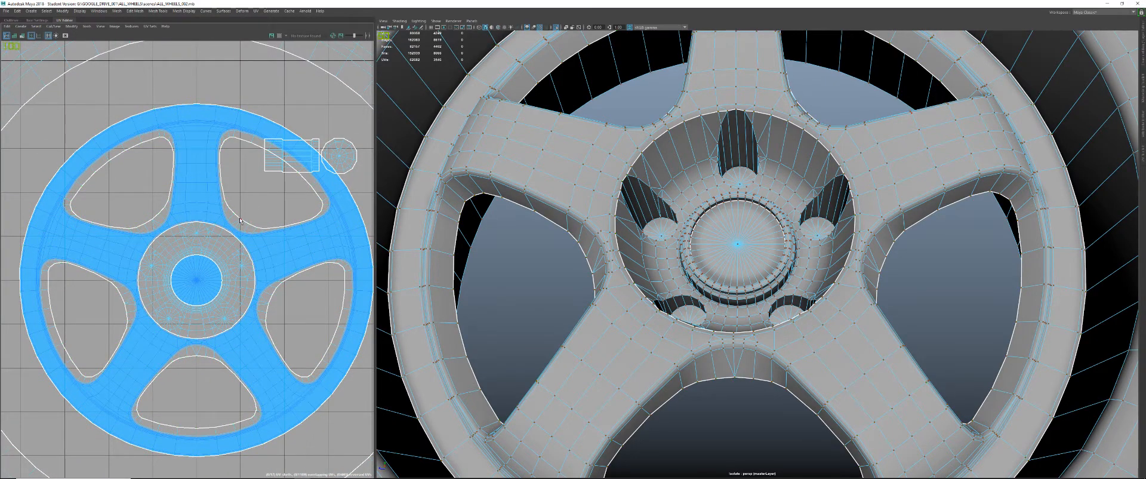
key(ctrl+z)
shift+right_drag(228, 220, 160, 218)
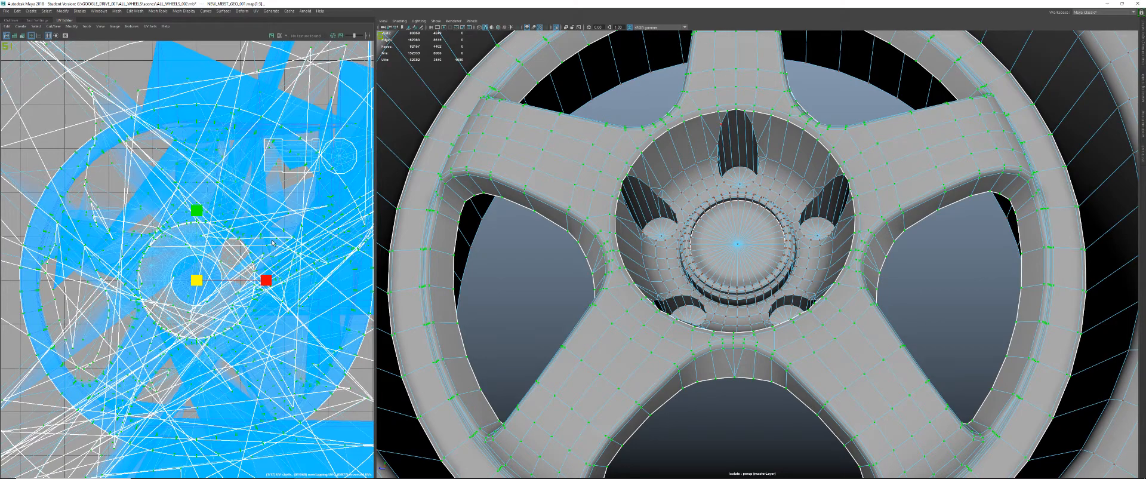
key(ctrl+z)
scroll(277, 235, up, 2)
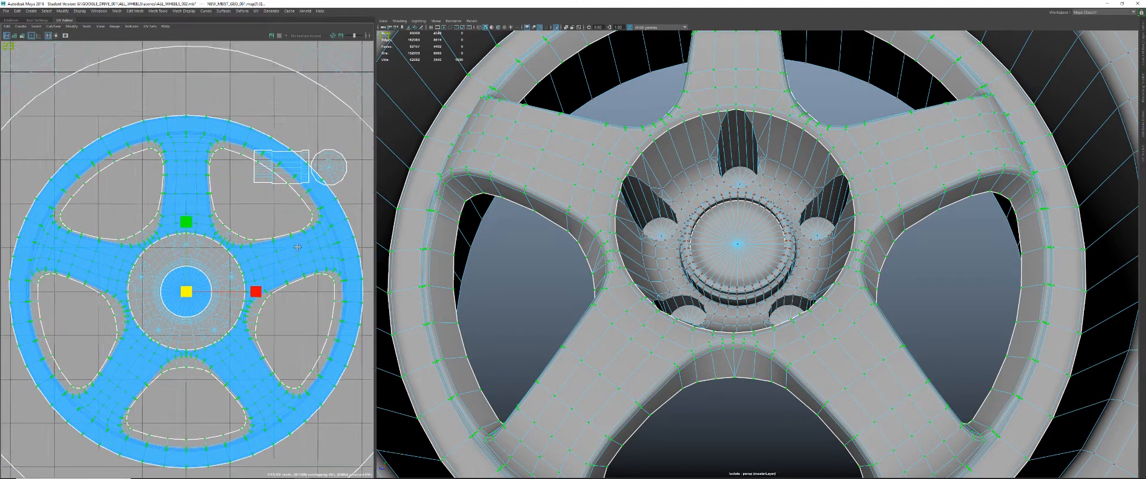
shift+right_drag(281, 229, 282, 231)
shift+right_click(285, 240)
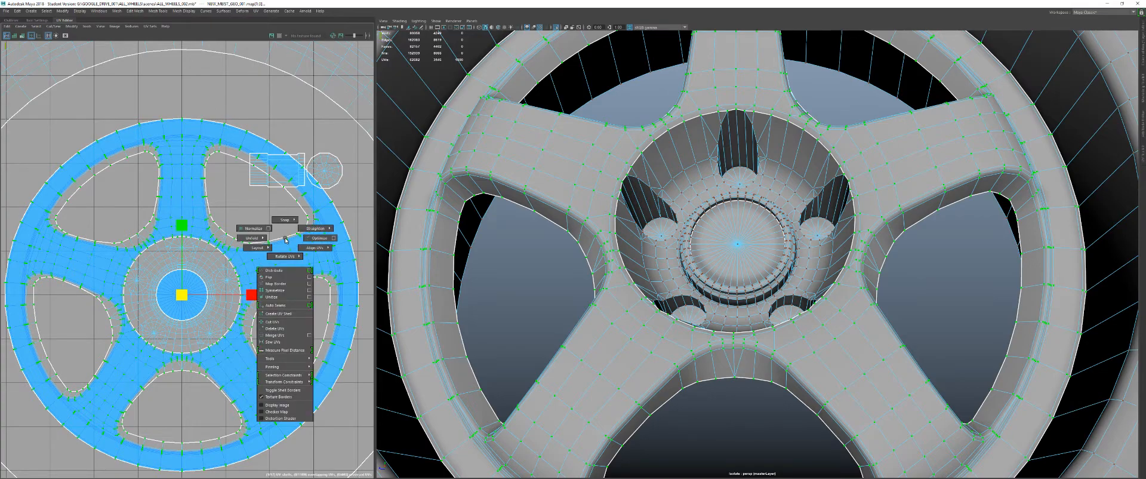
shift+right_drag(286, 240, 182, 244)
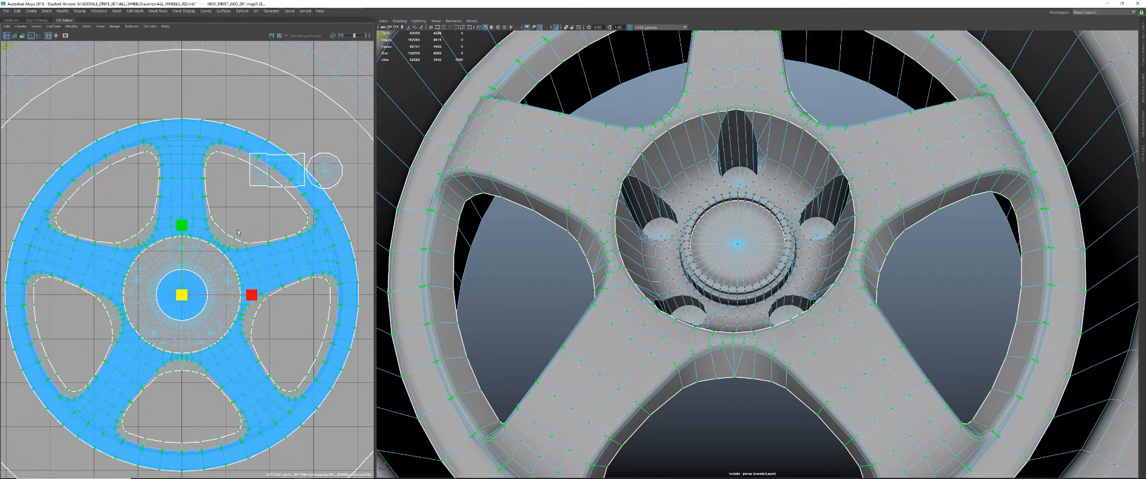
shift+right_click(293, 252)
shift+right_drag(293, 252, 256, 254)
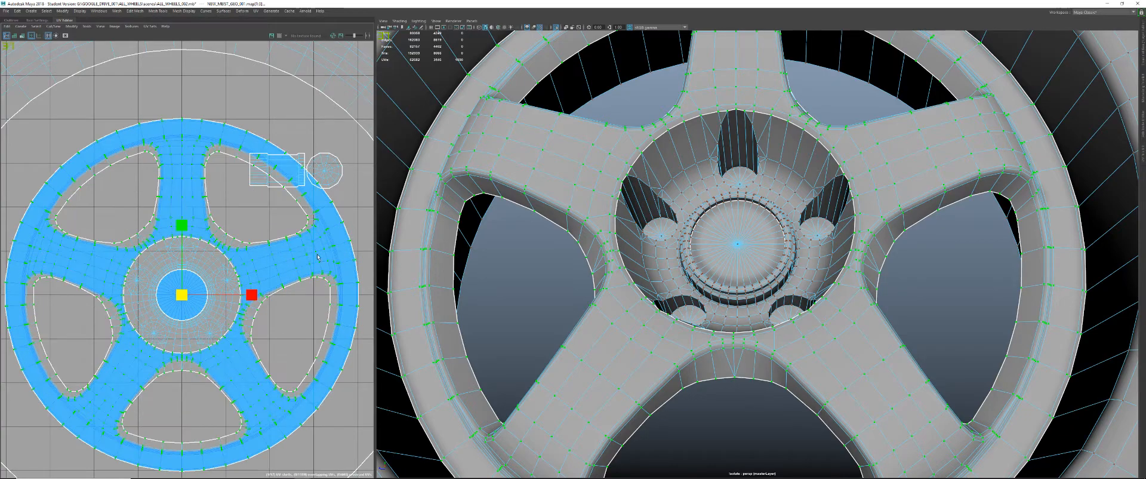
- Select the hub recess UV shell and unfold its UVs
alt+drag(673, 271, 677, 269)
click(207, 257)
double_click(209, 257)
shift+right_click(180, 261)
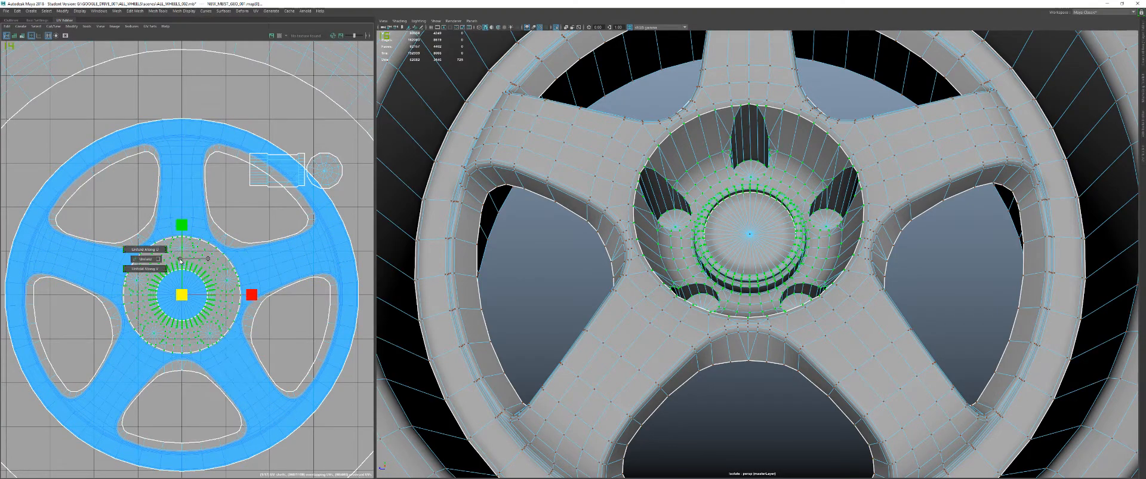
shift+right_click(180, 261)
click(148, 259)
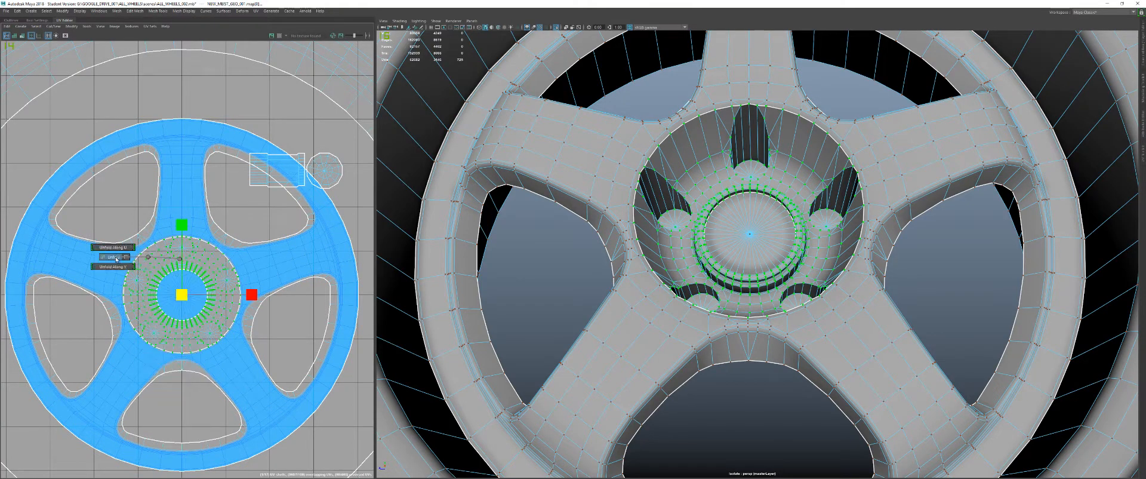
- Scale the unfolded hub recess UVs down slightly around their centre and clear the selection
scroll(272, 273, up, 5)
scroll(255, 262, up, 1)
alt+middle_drag(253, 270, 267, 260)
alt+right_drag(263, 260, 341, 270)
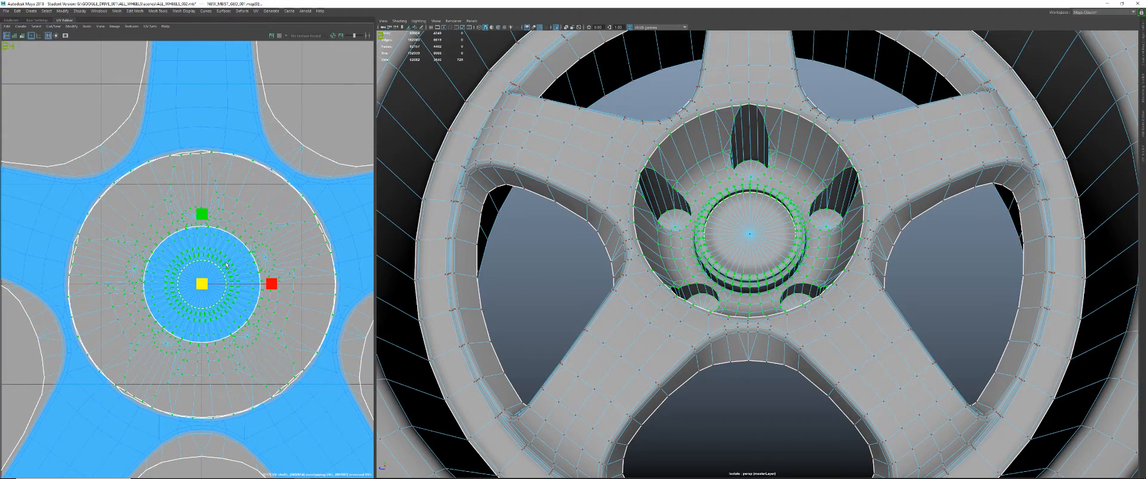
alt+drag(764, 223, 729, 275)
alt+right_drag(243, 298, 302, 285)
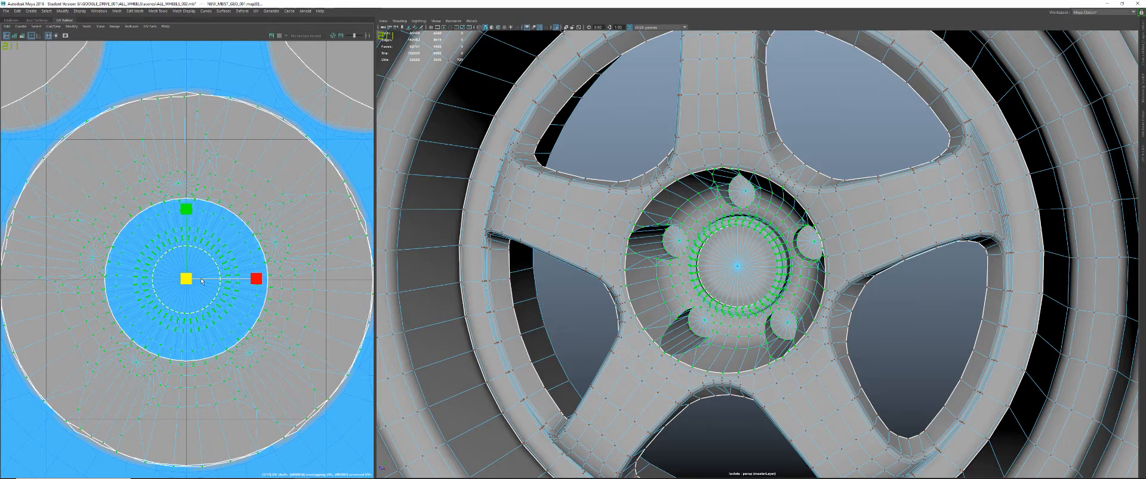
drag(189, 282, 186, 284)
click(738, 263)
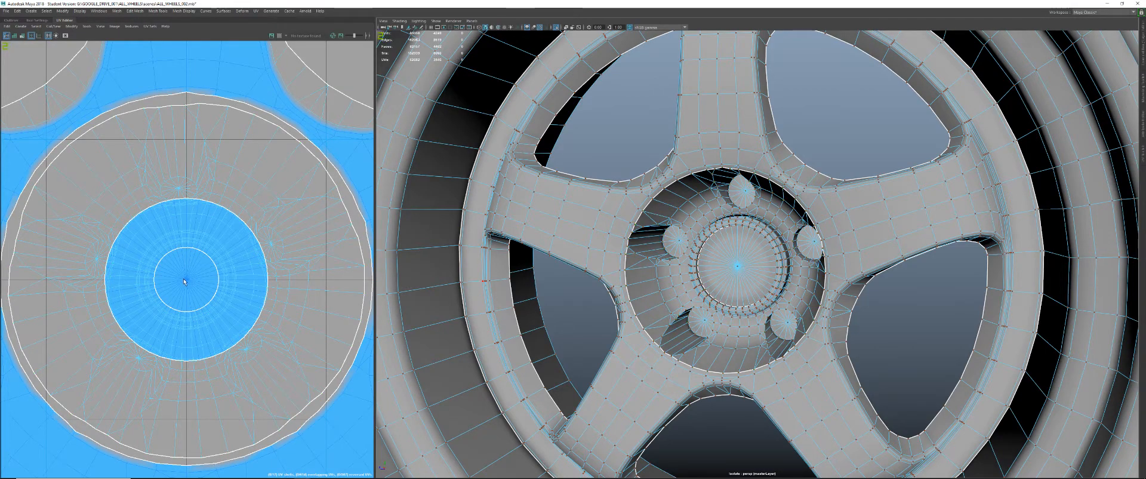
- Try to separate the hub cap UVs from the surrounding hub recess, then undo the last operation
click(186, 281)
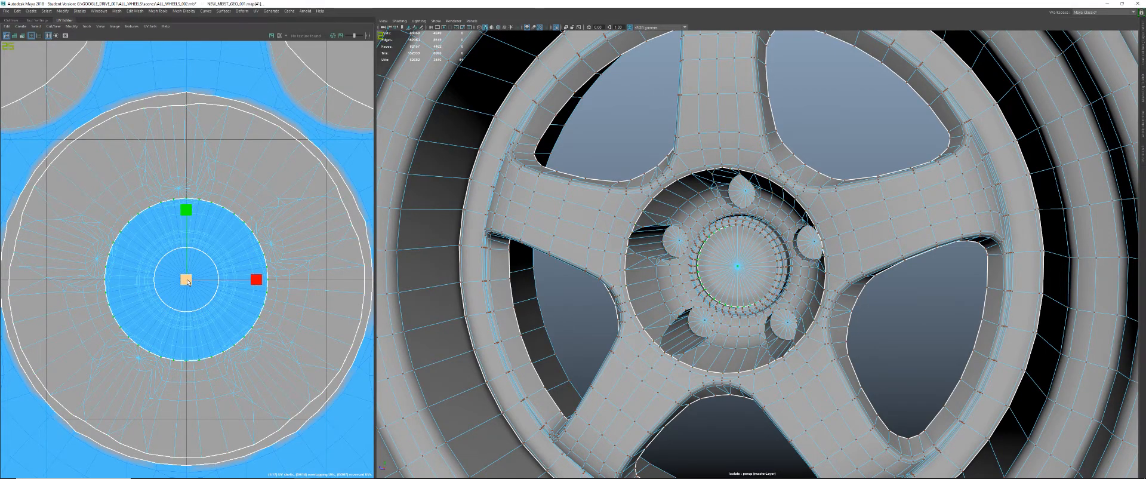
scroll(292, 273, down, 6)
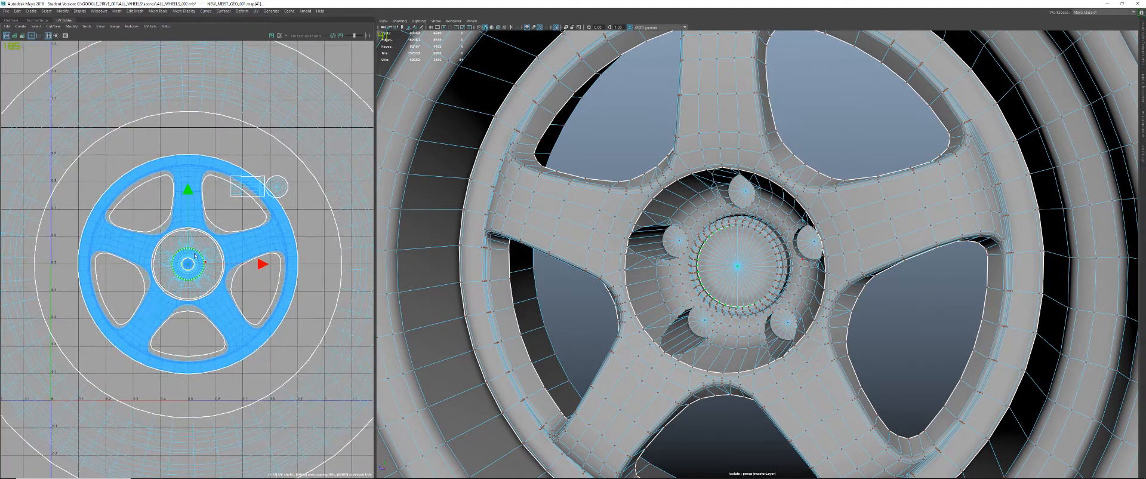
alt+middle_drag(162, 262, 148, 263)
mouse_move(179, 269)
mouse_down()
mouse_move(237, 268)
mouse_move(277, 292)
mouse_move(187, 279)
mouse_move(227, 275)
mouse_move(199, 273)
mouse_up()
scroll(181, 270, up, 8)
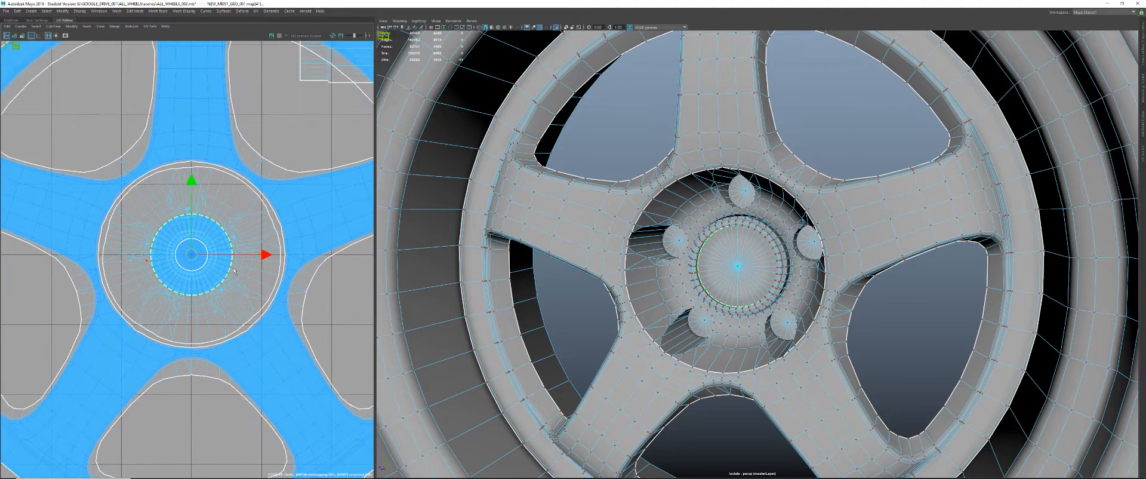
shift+right_click(192, 245)
shift+right_drag(195, 261, 236, 394)
key(ctrl+z)
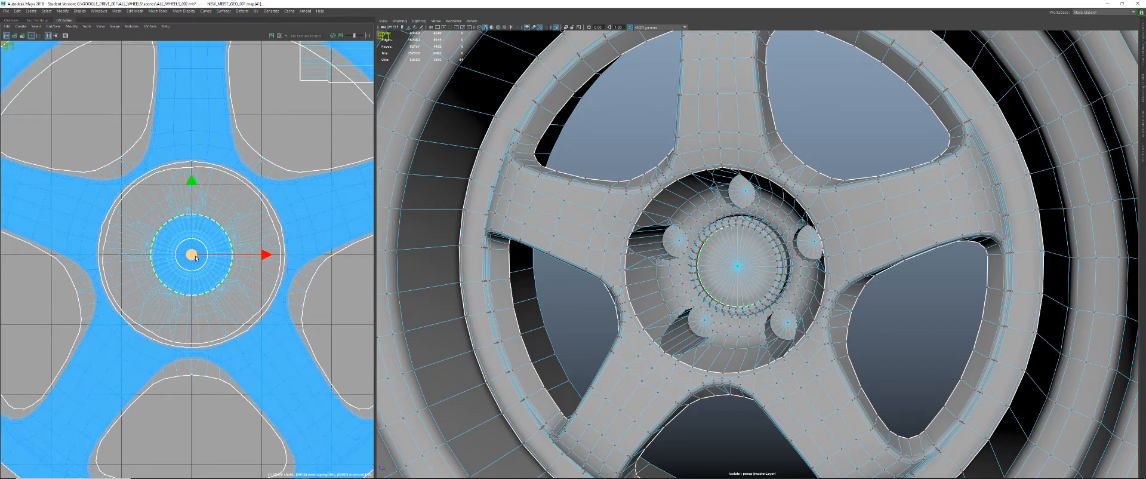
- Select all faces of the circular hub cap and move their UVs outside the large wheel ring shell
right_click(184, 246)
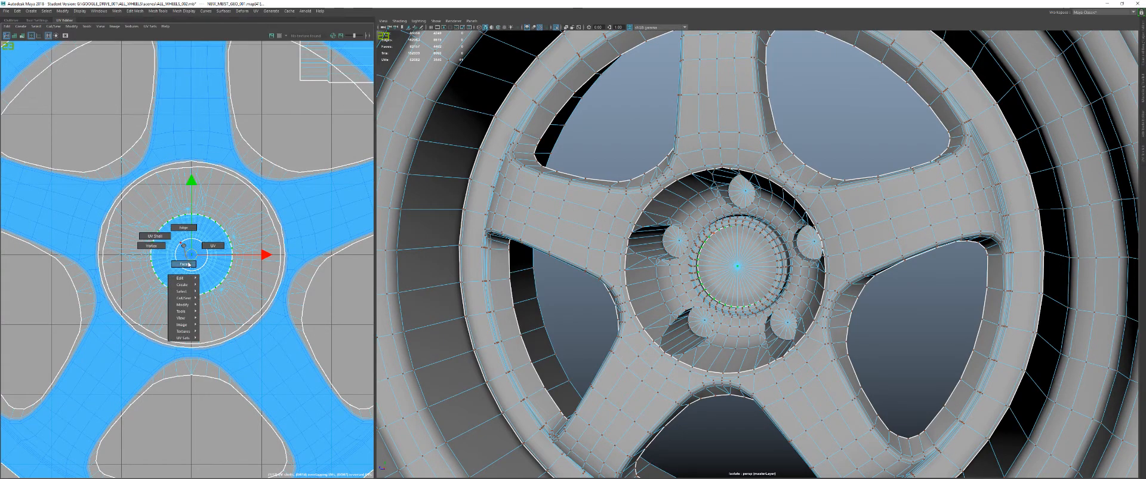
click(189, 263)
double_click(186, 250)
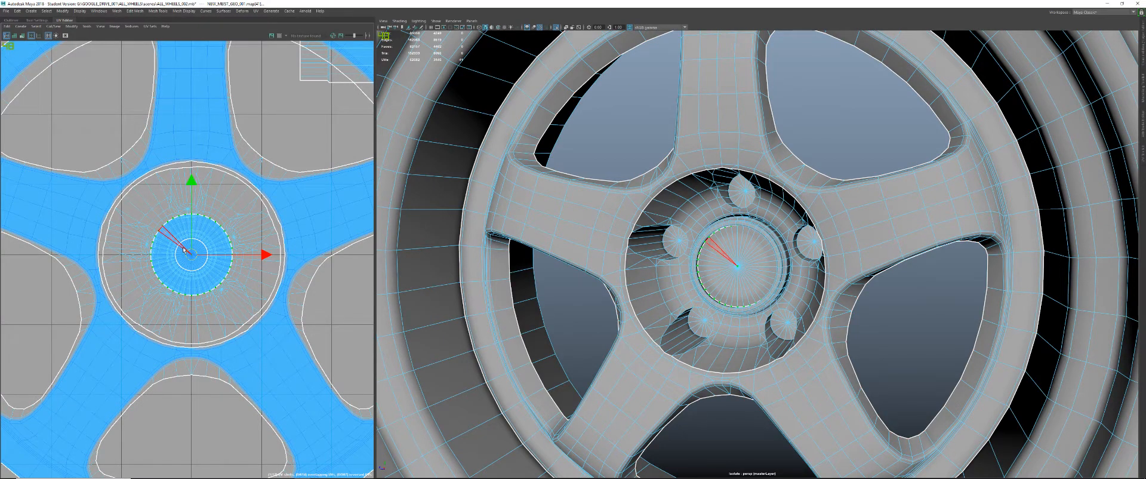
shift+right_drag(194, 252, 243, 340)
alt+right_drag(296, 253, 204, 264)
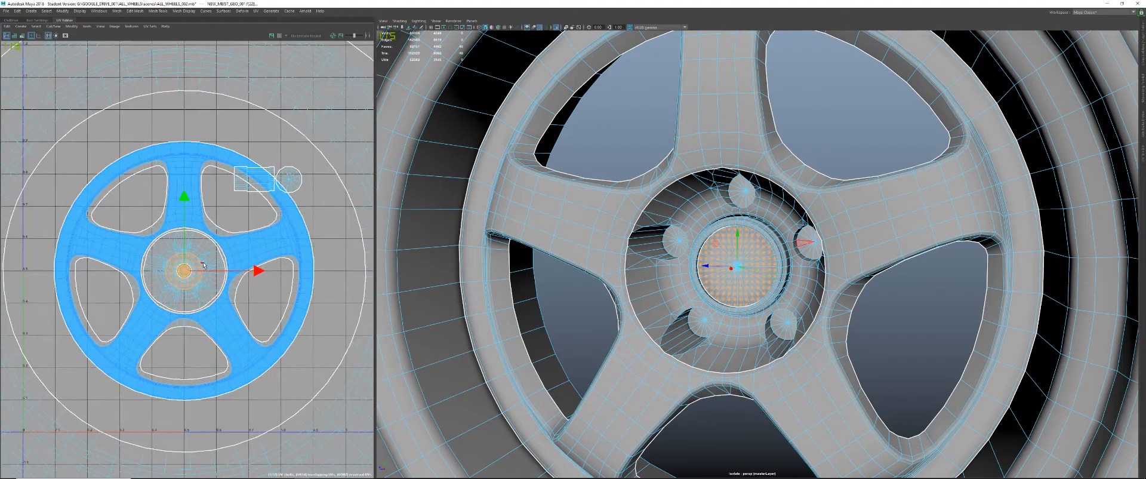
drag(187, 273, 331, 306)
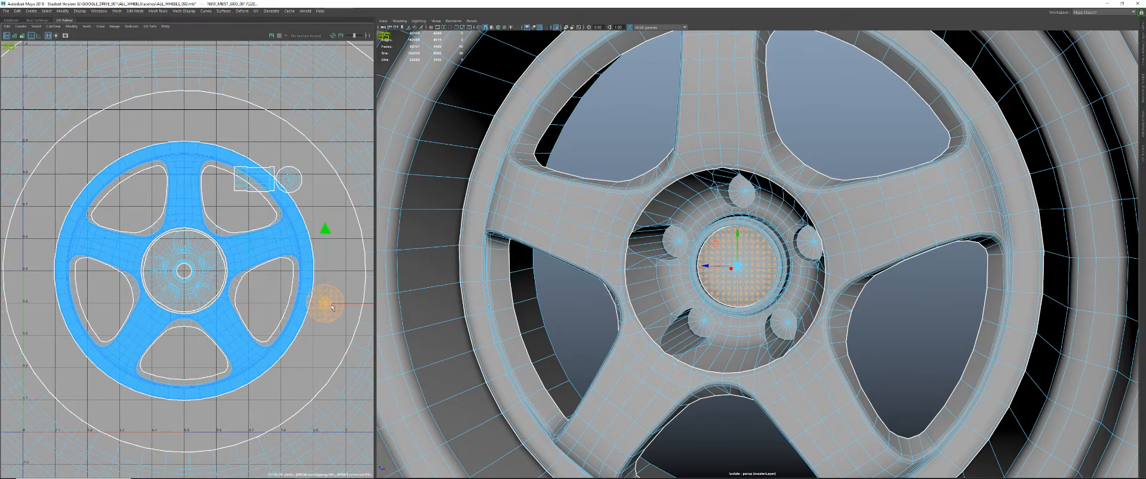
alt+right_drag(348, 304, 247, 293)
drag(245, 293, 351, 293)
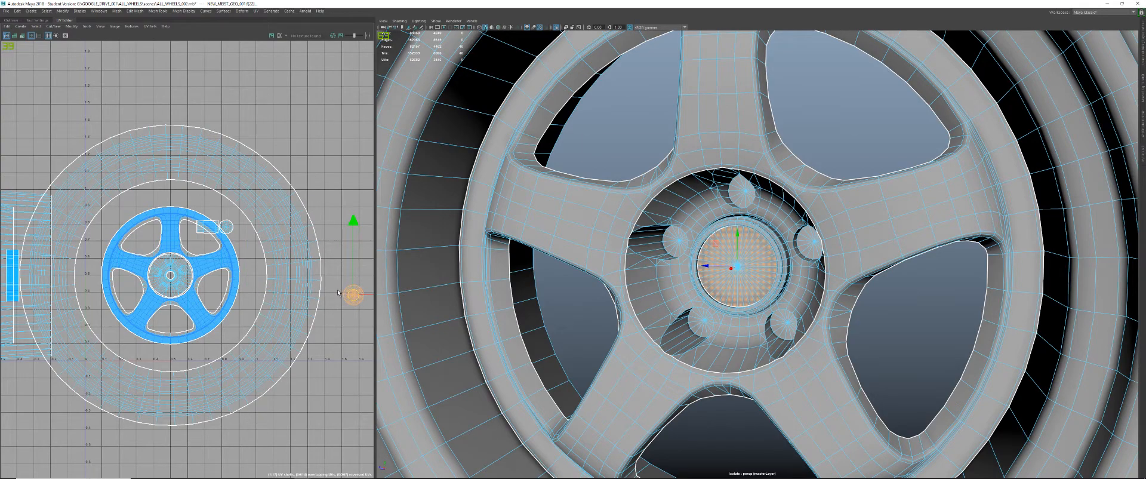
- Select the loop of inner wall faces around the upper-right spoke opening
alt+right_drag(198, 259, 398, 306)
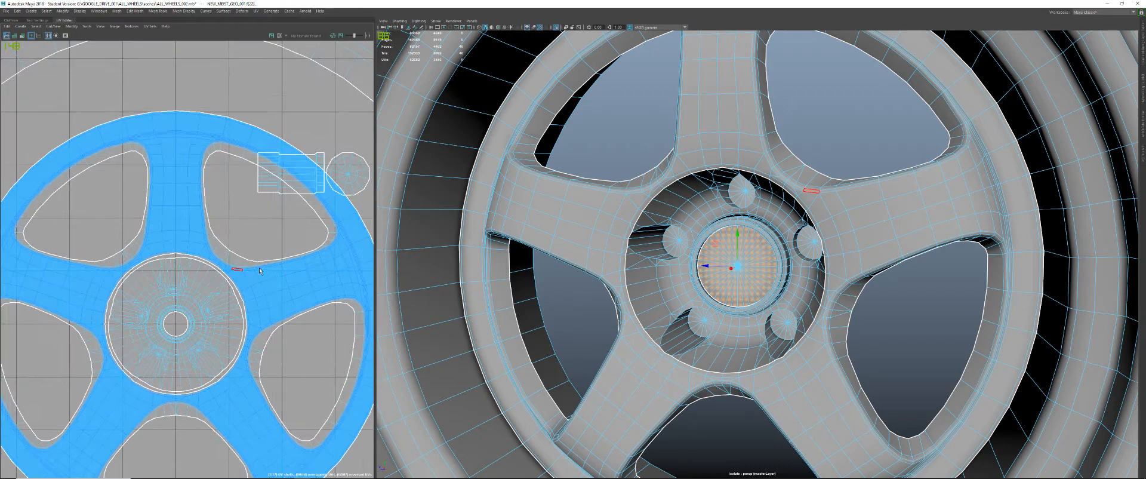
right_click(212, 236)
right_drag(210, 248, 211, 250)
click(210, 236)
shift+double_click(214, 243)
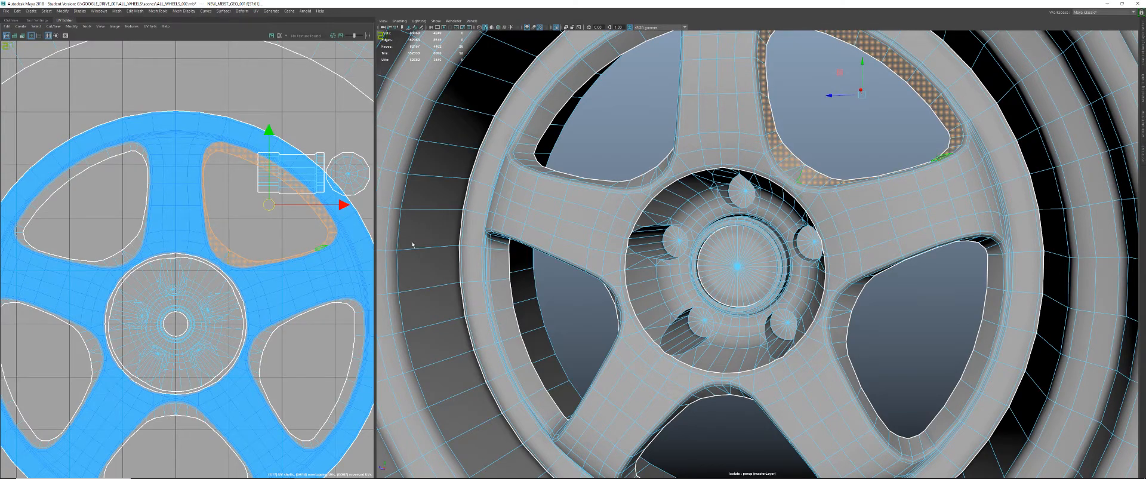
- Add the inner wall face loops of the four remaining spoke openings to the selection
alt+drag(647, 210, 616, 216)
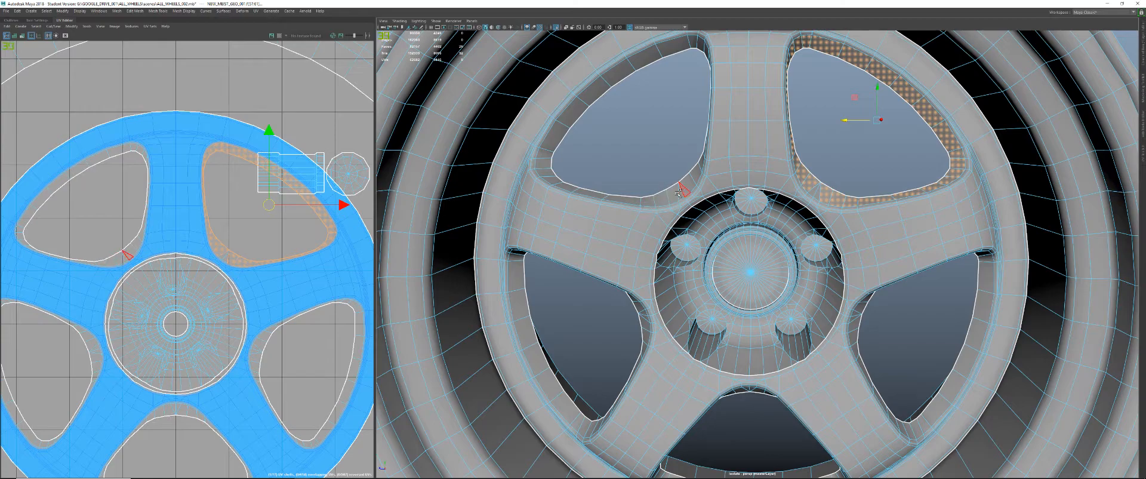
shift+double_click(671, 193)
alt+drag(671, 194, 687, 327)
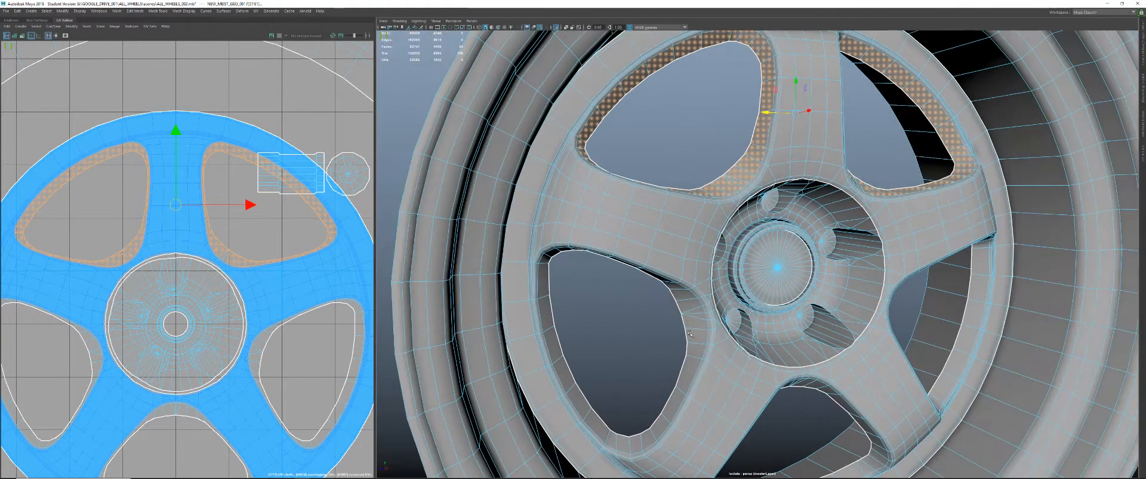
shift+double_click(686, 327)
alt+drag(761, 351, 810, 338)
shift+double_click(803, 330)
shift+double_click(817, 298)
alt+drag(817, 298, 658, 266)
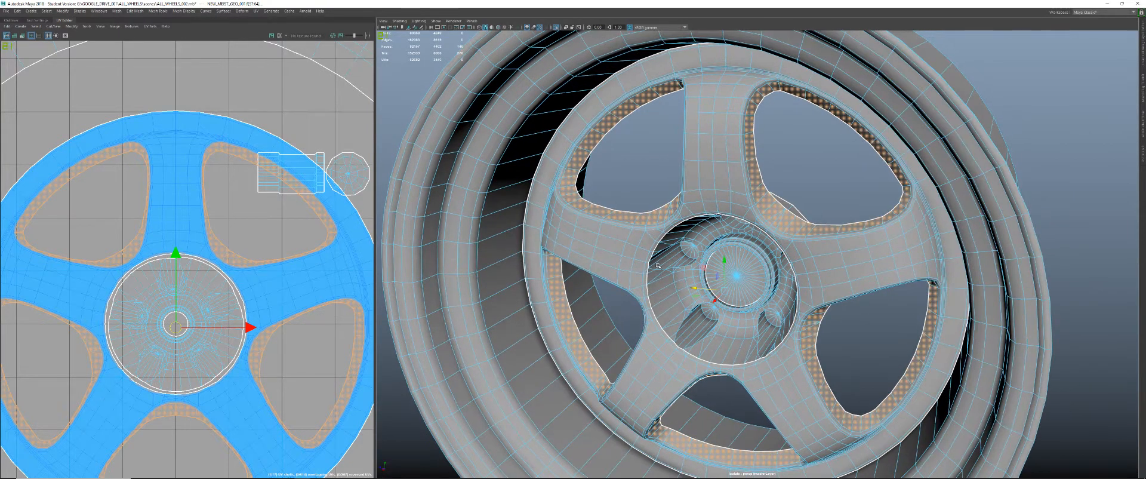
- Grow the face selection around all five spoke openings and unfold the UVs of their walls
key(shift+period)
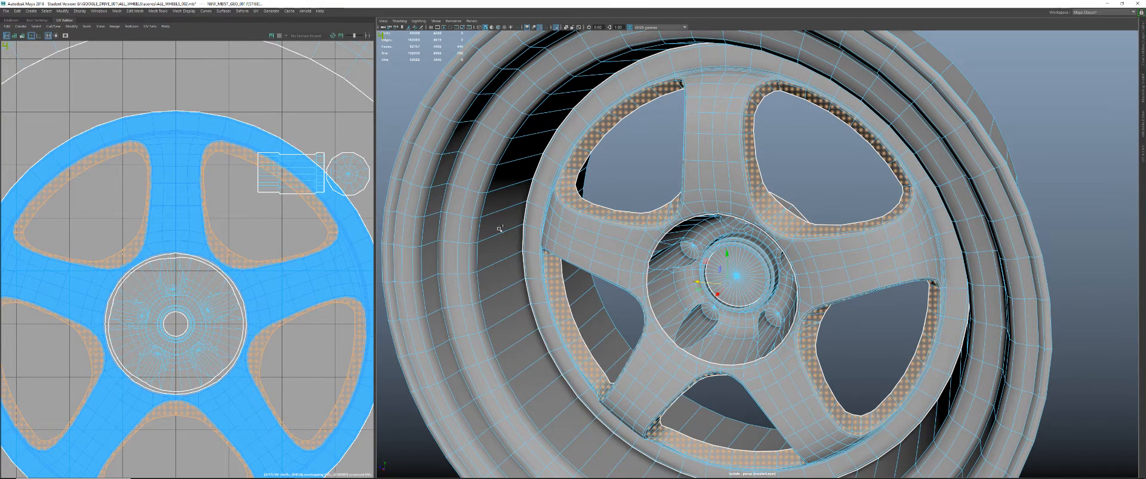
shift+right_drag(263, 258, 202, 255)
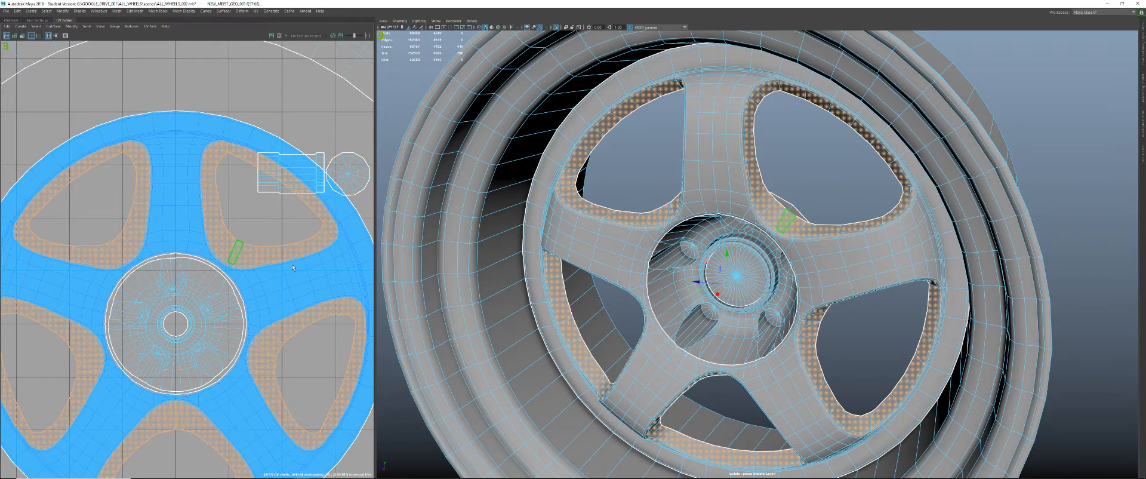
scroll(292, 266, down, 5)
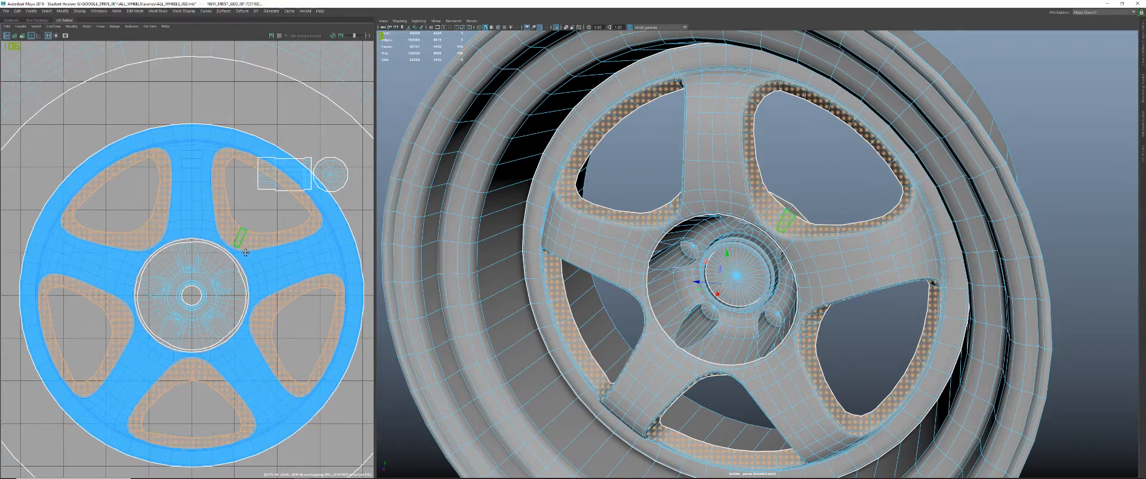
- Switch to UV selection and examine the spoke opening walls and rim alongside the overall UV layout
right_drag(288, 253, 297, 253)
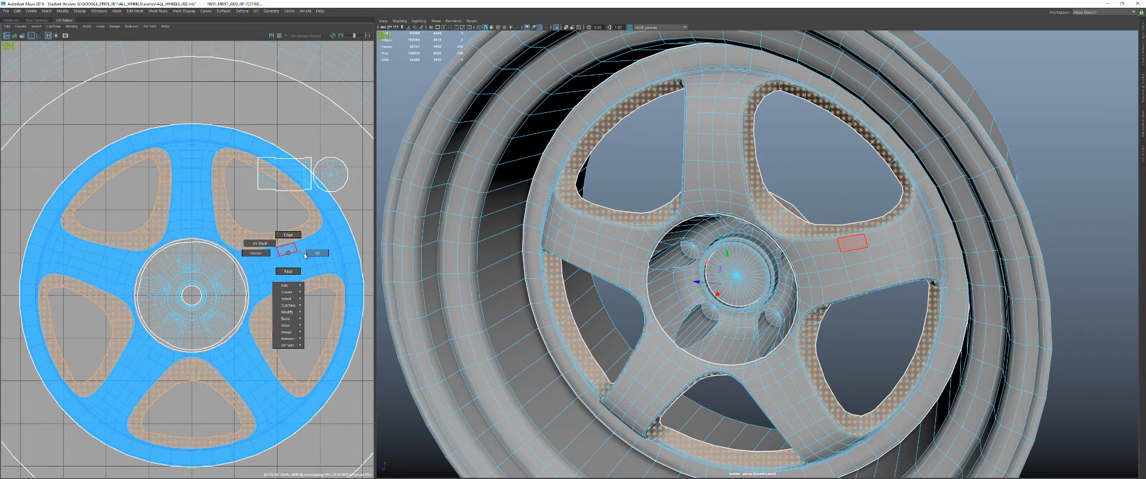
right_drag(289, 253, 209, 281)
click(301, 259)
alt+middle_drag(209, 280, 173, 303)
alt+right_drag(254, 270, 221, 271)
mouse_move(221, 270)
alt+middle_down()
mouse_move(242, 280)
mouse_move(217, 272)
alt+middle_up()
alt+drag(685, 272, 634, 281)
alt+middle_drag(192, 280, 208, 278)
alt+drag(635, 275, 607, 275)
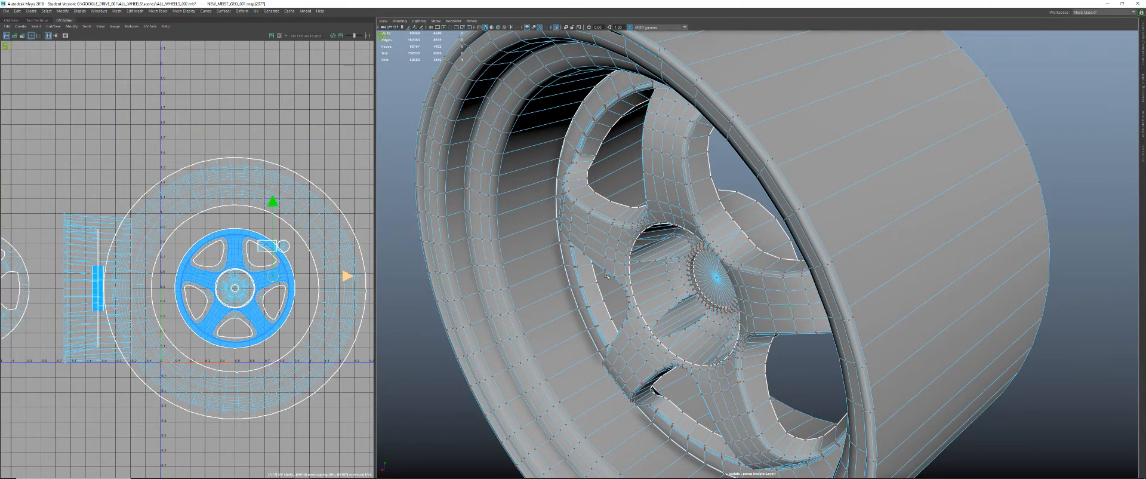
alt+drag(607, 275, 593, 285)
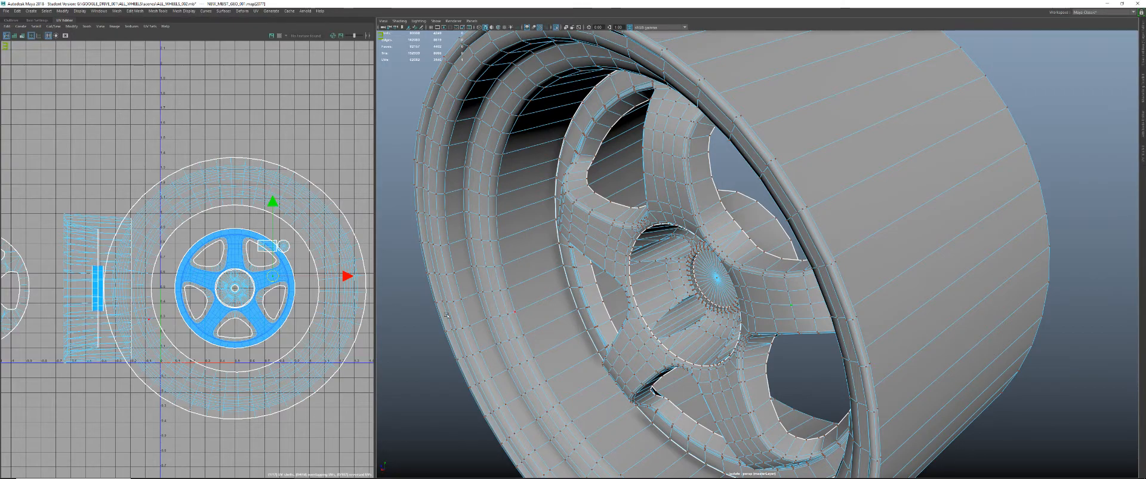
scroll(226, 256, down, 2)
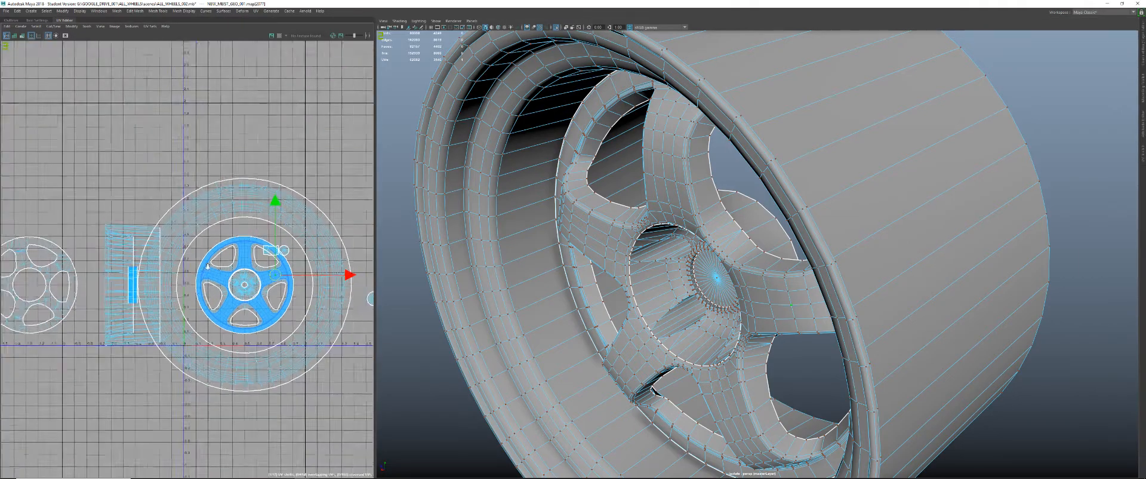
alt+middle_drag(237, 281, 243, 258)
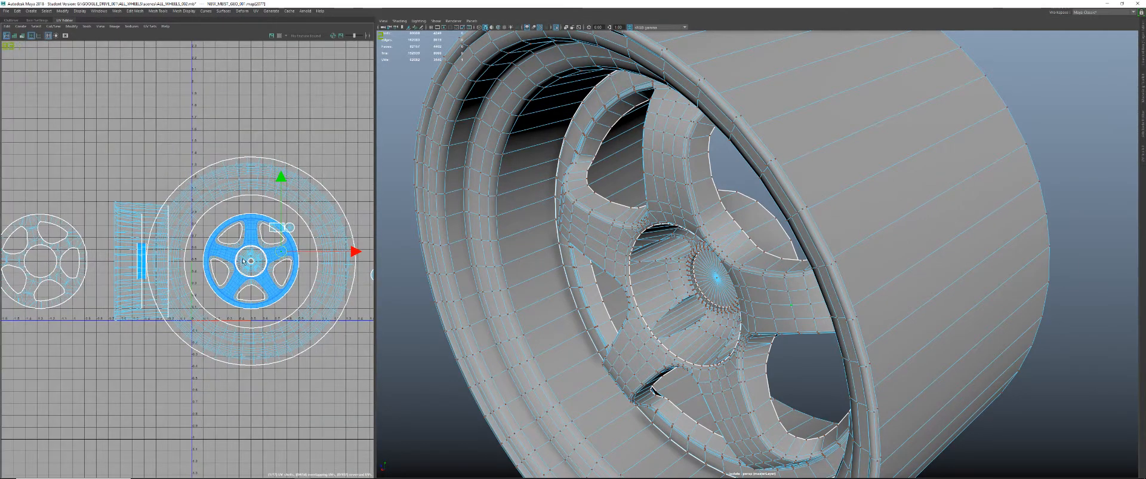
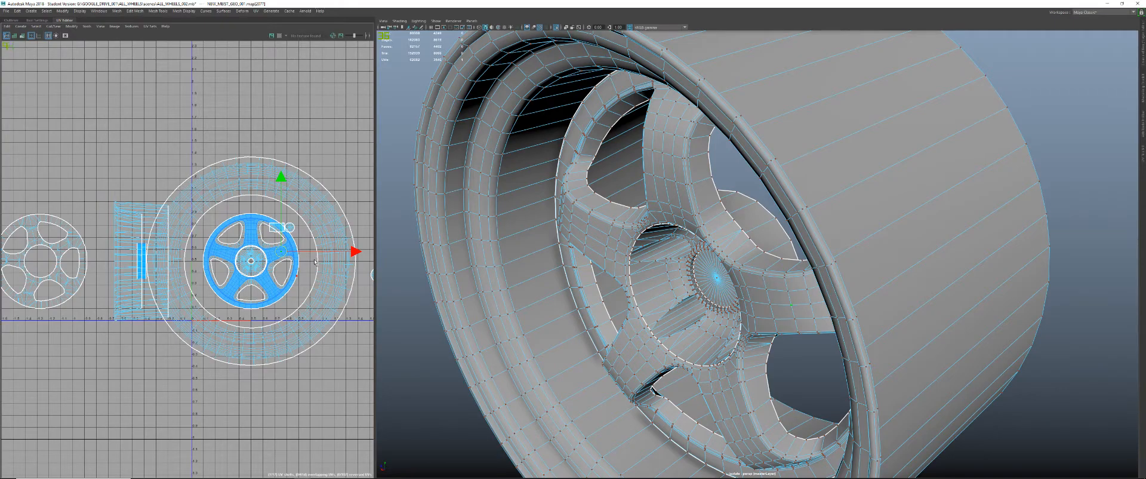
alt+drag(448, 258, 556, 229)
scroll(301, 253, up, 4)
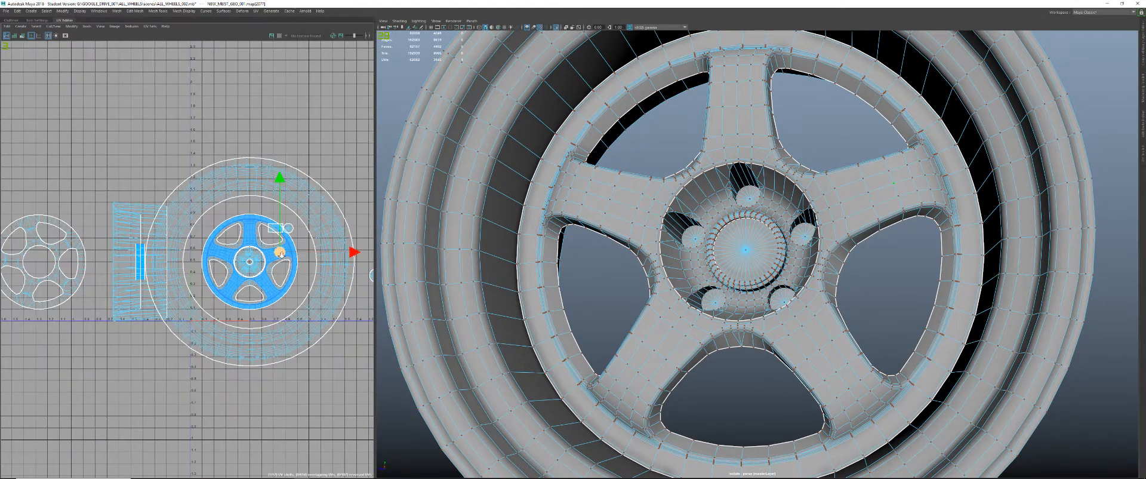
- Select the outer border edge loop of the outer ring shell and scale it slightly inward in UV space
alt+middle_drag(305, 262, 220, 292)
alt+right_drag(222, 292, 298, 239)
right_drag(292, 202, 292, 186)
double_click(291, 202)
key(r)
alt+right_drag(253, 294, 23, 279)
alt+right_drag(123, 279, 298, 190)
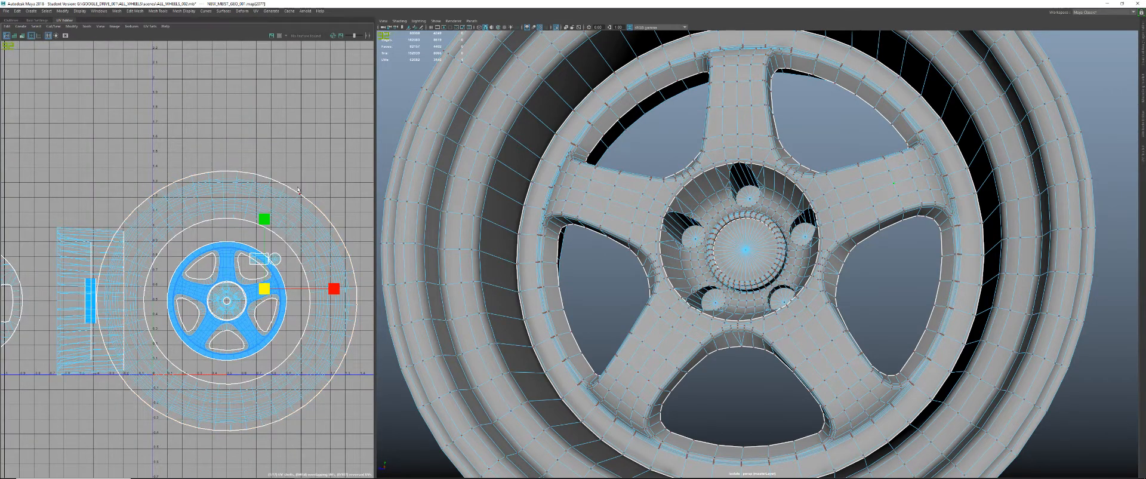
click(300, 193)
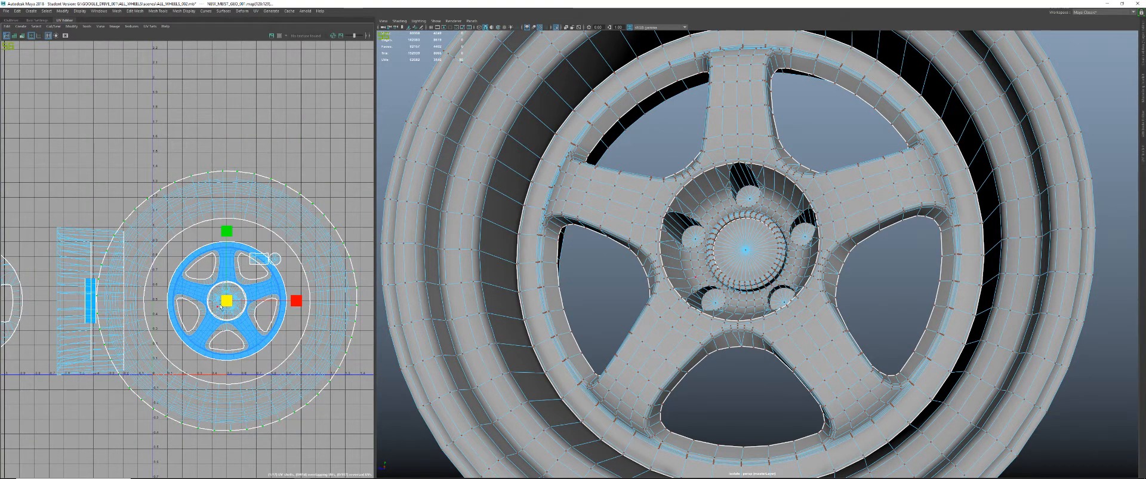
drag(229, 301, 227, 302)
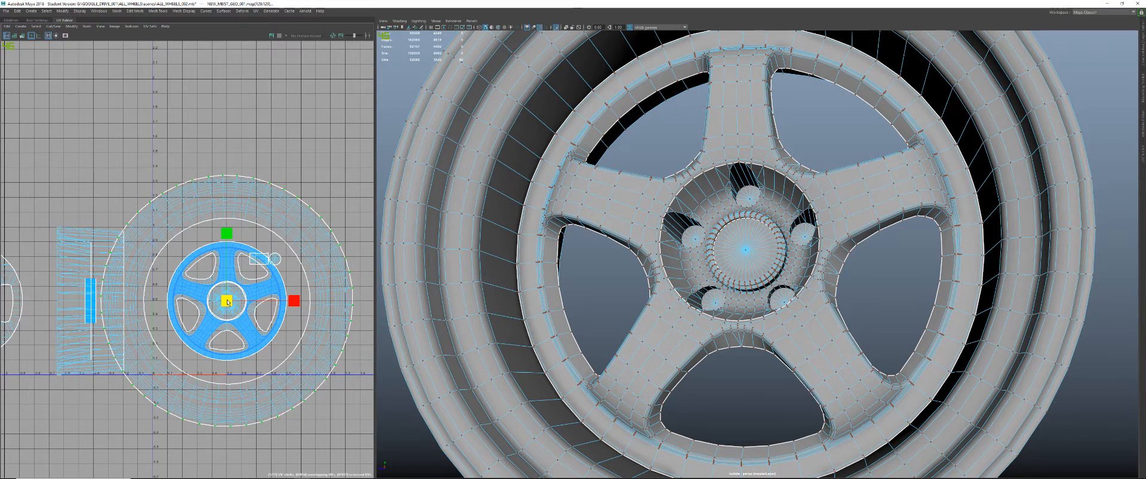
- Scale the outer ring shell's inner border loop slightly outward and grow the selection into the ring
scroll(227, 302, up, 2)
click(312, 255)
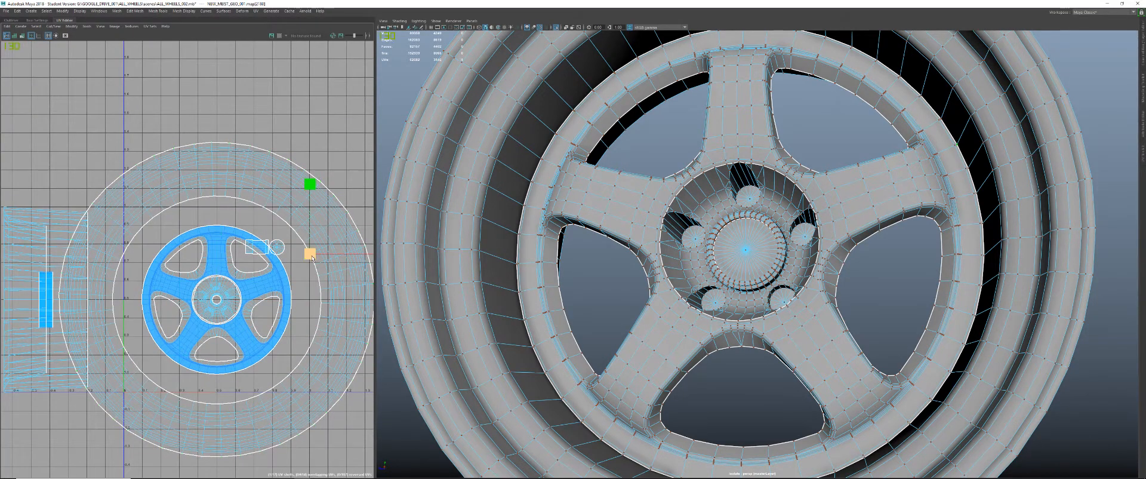
double_click(315, 270)
drag(218, 301, 222, 303)
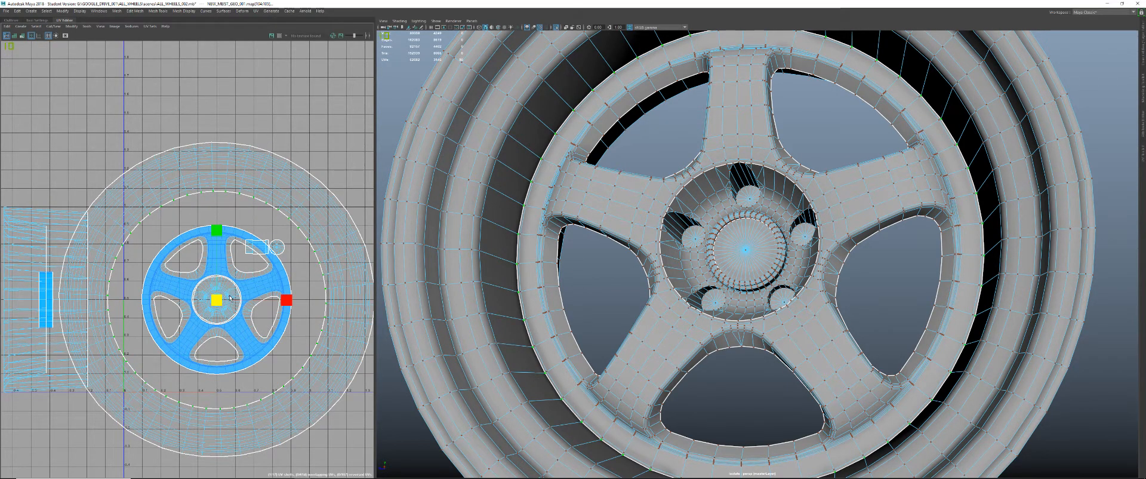
key(shift+period)
key(shift+period)
key(shift+period)
key(shift+period)
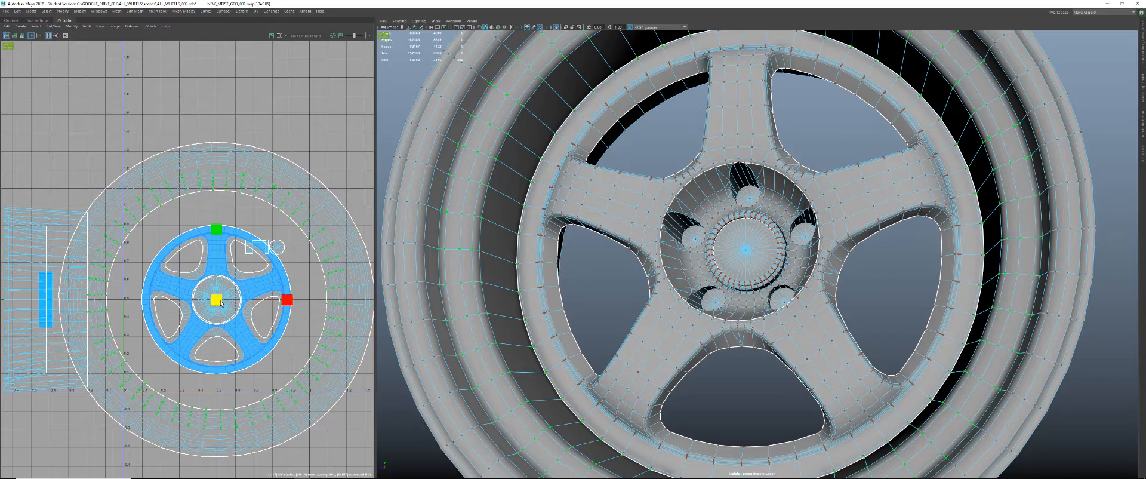
- Switch to UV shell selection and scale the outer ring shell down toward the size of the spoke face shell
scroll(289, 256, down, 1)
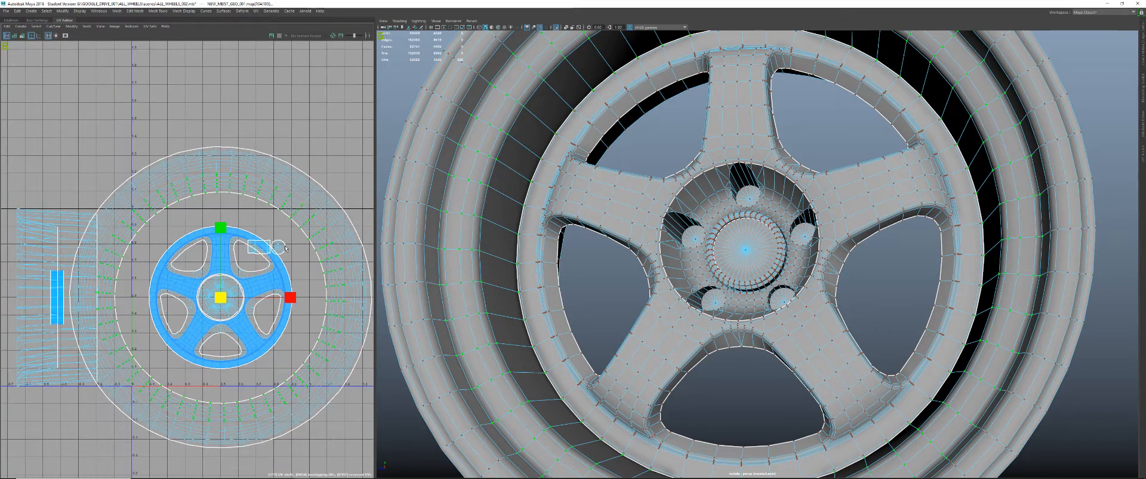
alt+middle_drag(289, 256, 268, 267)
right_drag(315, 241, 332, 239)
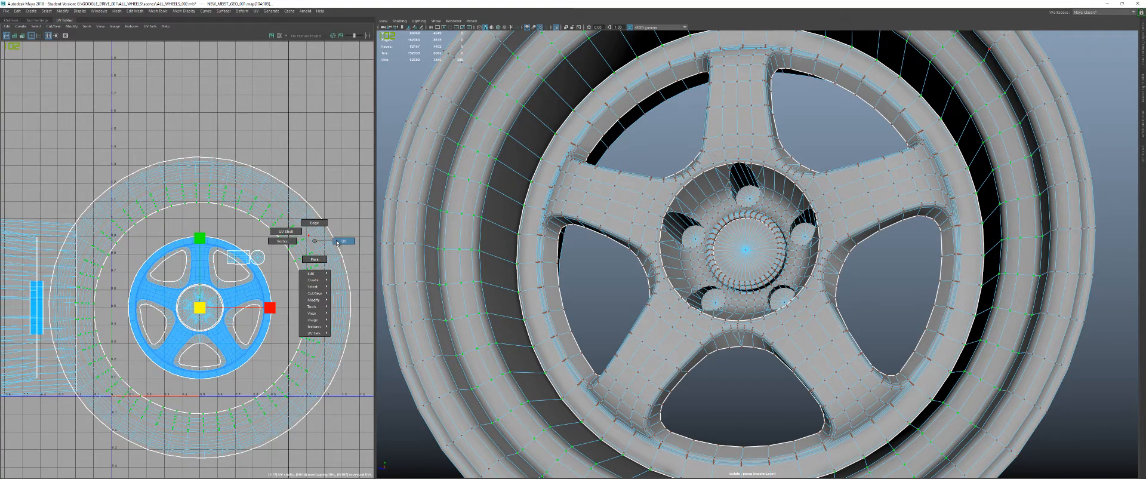
right_drag(296, 235, 294, 234)
click(293, 235)
alt+middle_drag(294, 234, 334, 209)
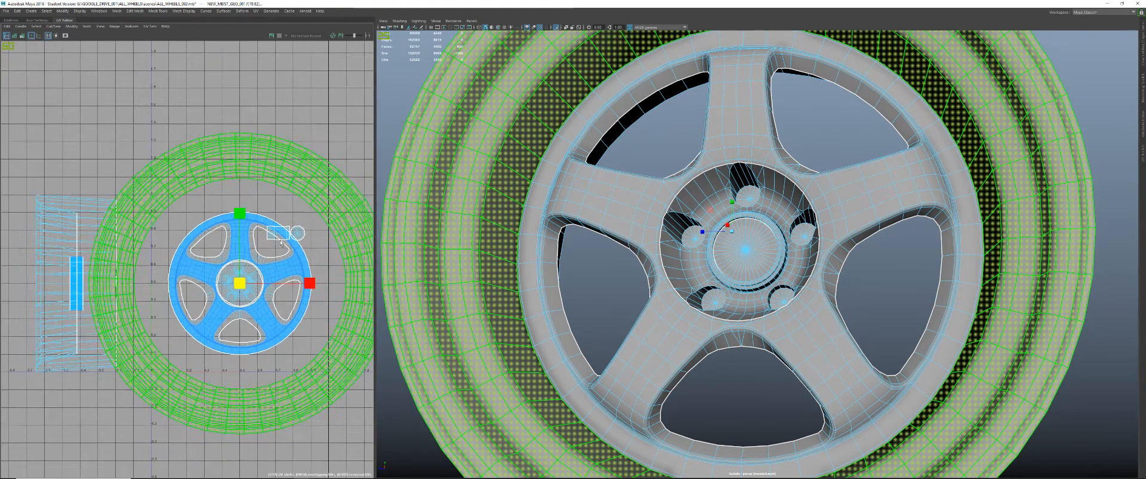
drag(242, 286, 210, 285)
- Nudge the scaled outer ring shell slightly down and to the left over the spoke face shell
alt+middle_drag(232, 305, 240, 276)
alt+right_drag(240, 275, 268, 275)
alt+middle_drag(269, 274, 249, 288)
key(w)
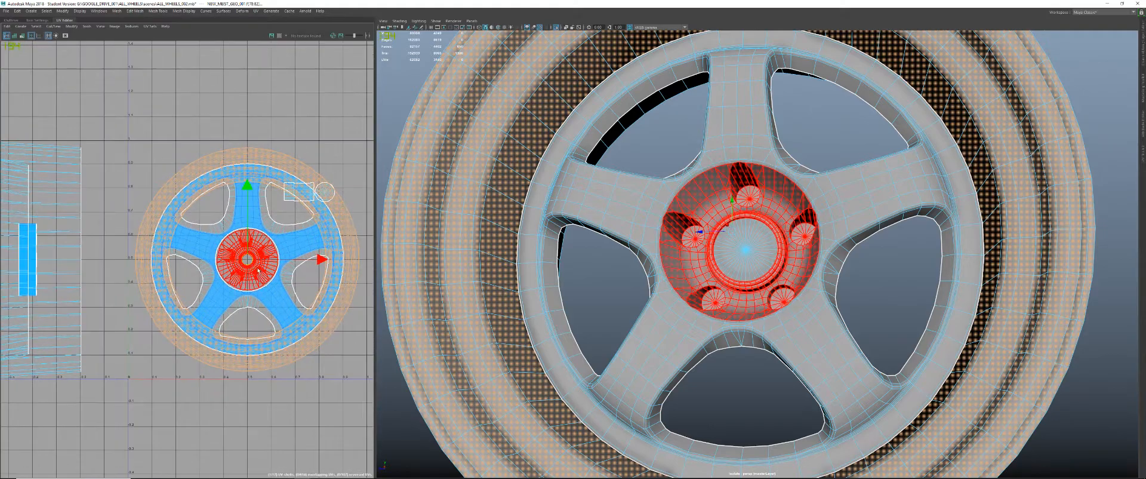
drag(247, 261, 244, 263)
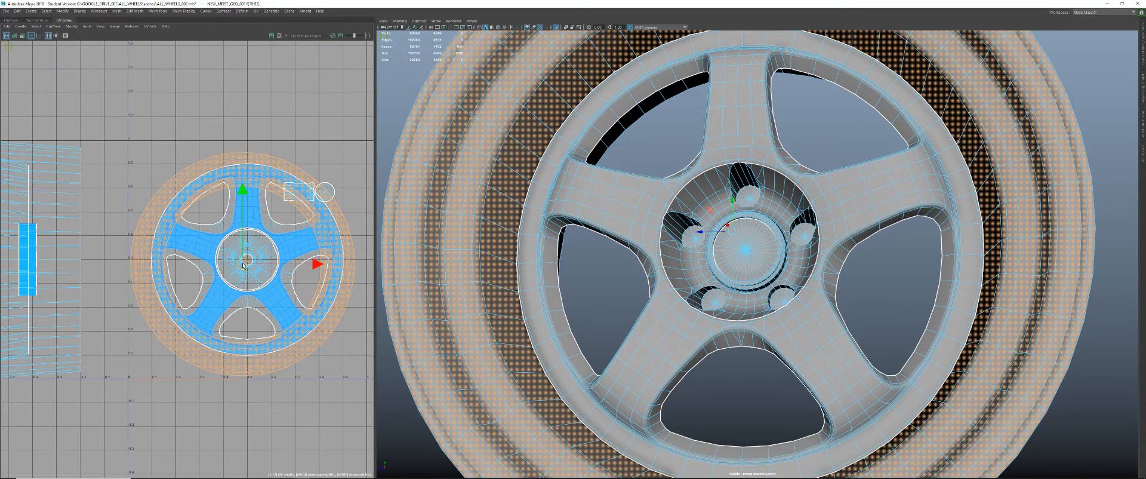
- Select the spoke face and hub recess shells and unpin all UVs
click(307, 241)
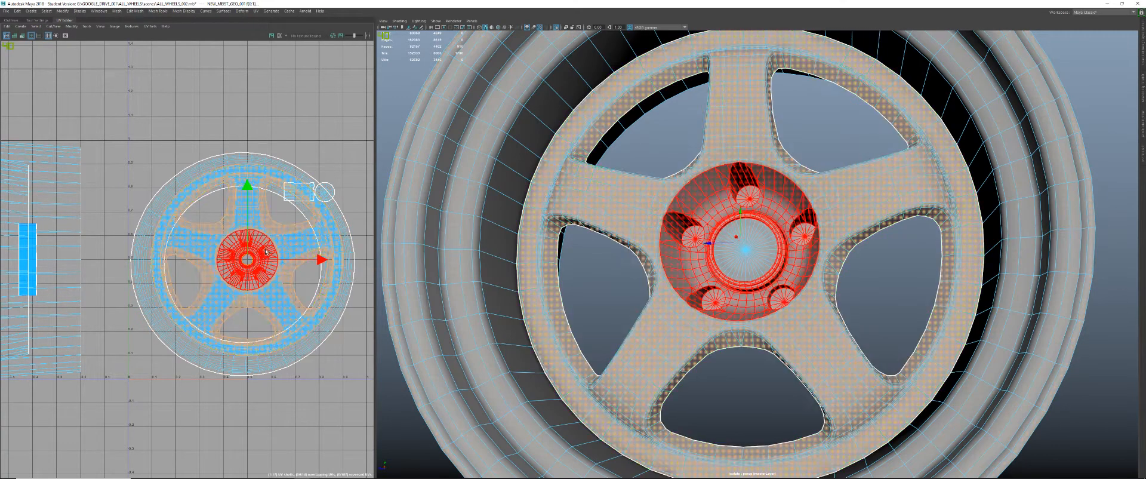
click(261, 268)
drag(248, 261, 241, 262)
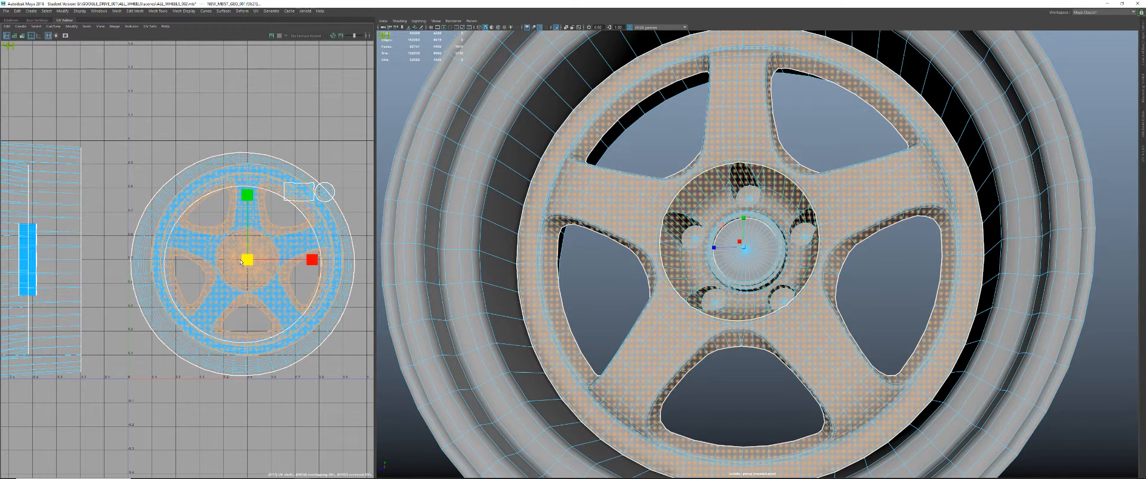
shift+right_click(280, 242)
mouse_move(278, 393)
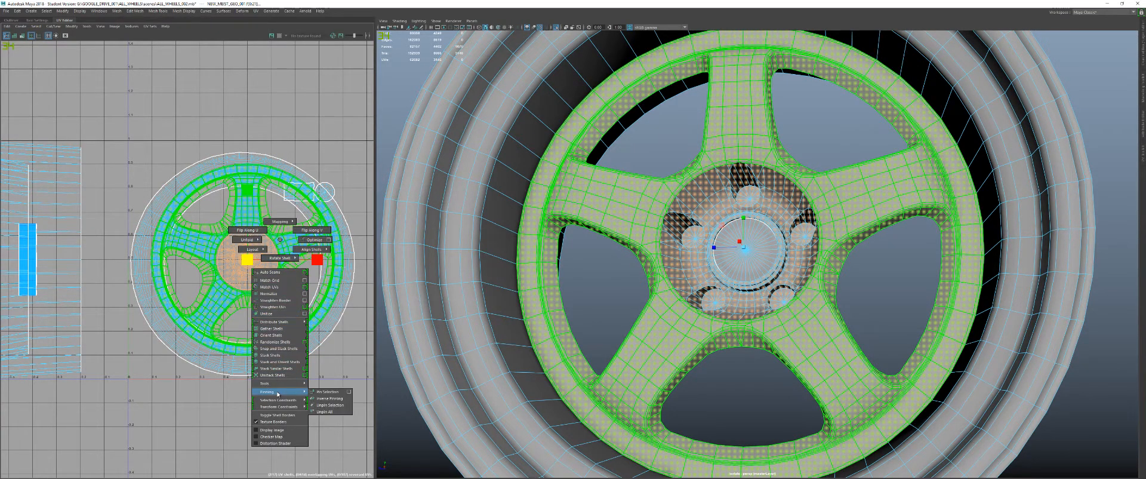
click(329, 413)
- Scale the spoke face and hub shells down together and fit them inside the outer ring shell
scroll(242, 270, up, 4)
mouse_move(242, 270)
mouse_down()
mouse_move(227, 269)
mouse_move(237, 277)
mouse_up()
key(w)
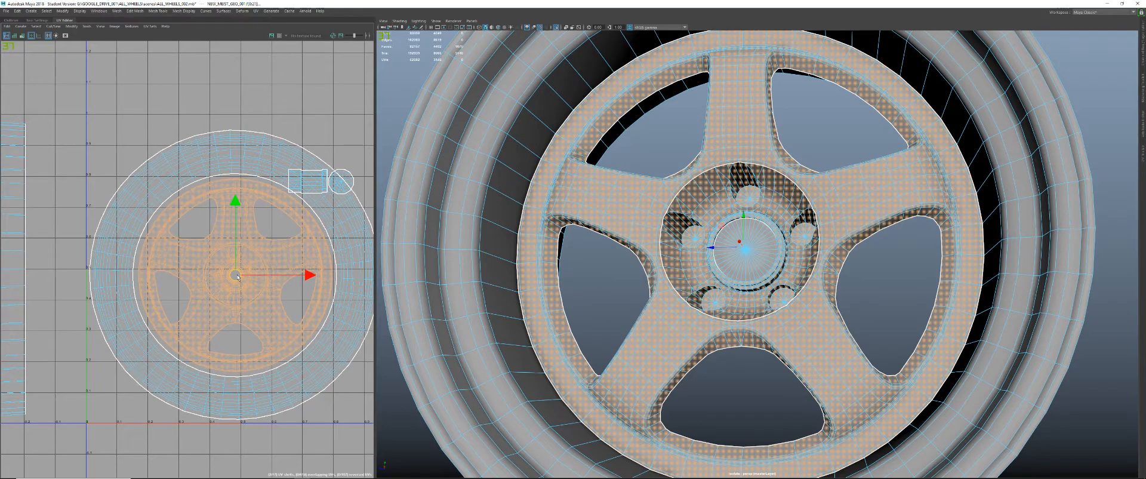
- Select UVs of the small lug hole wall and cap pieces and convert the selection to their whole UV shells
scroll(237, 277, down, 1)
alt+middle_drag(237, 277, 155, 307)
scroll(156, 306, up, 2)
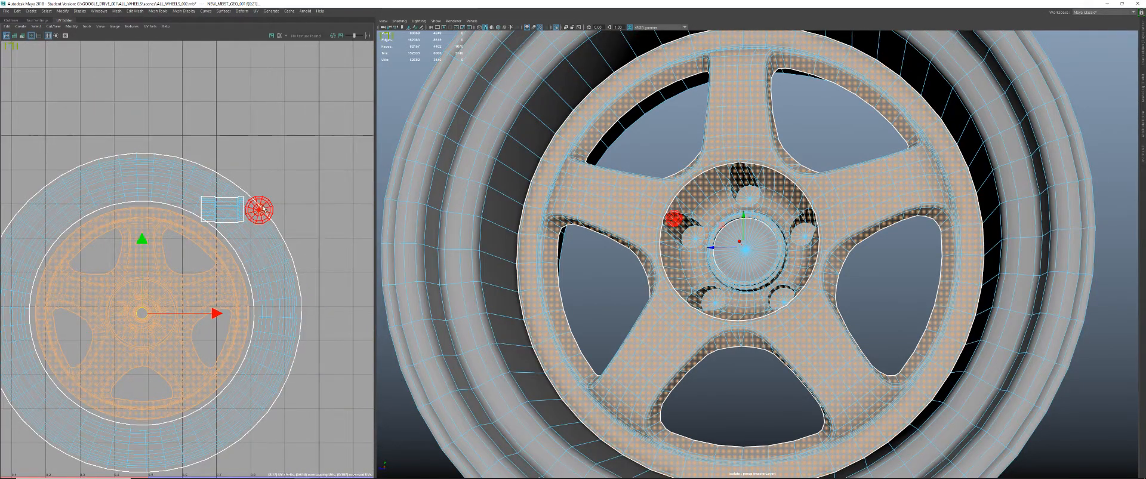
right_drag(269, 207, 270, 202)
drag(271, 207, 274, 207)
mouse_move(215, 197)
alt+right_down()
mouse_move(431, 242)
mouse_move(195, 197)
alt+right_up()
ctrl+right_click(201, 202)
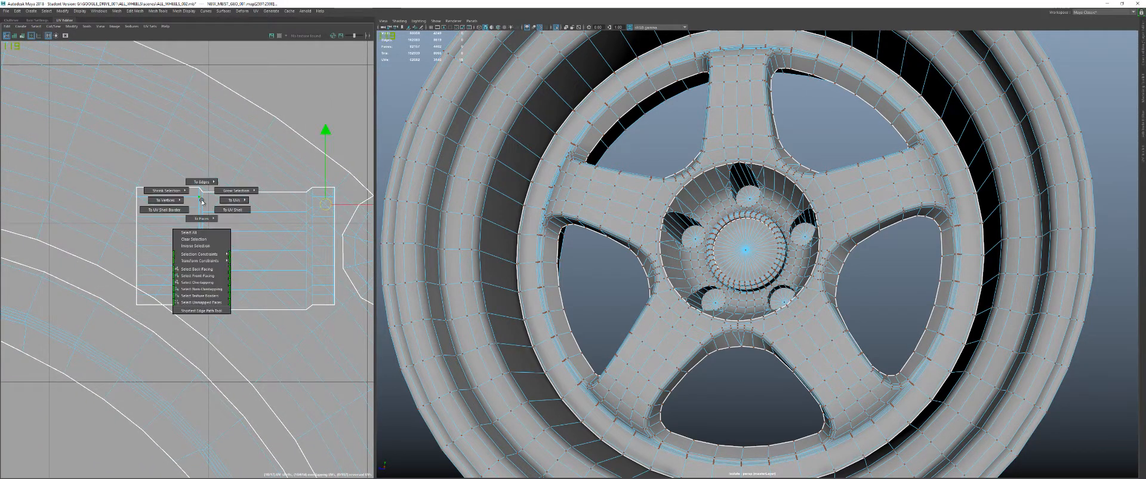
click(221, 209)
scroll(166, 217, down, 8)
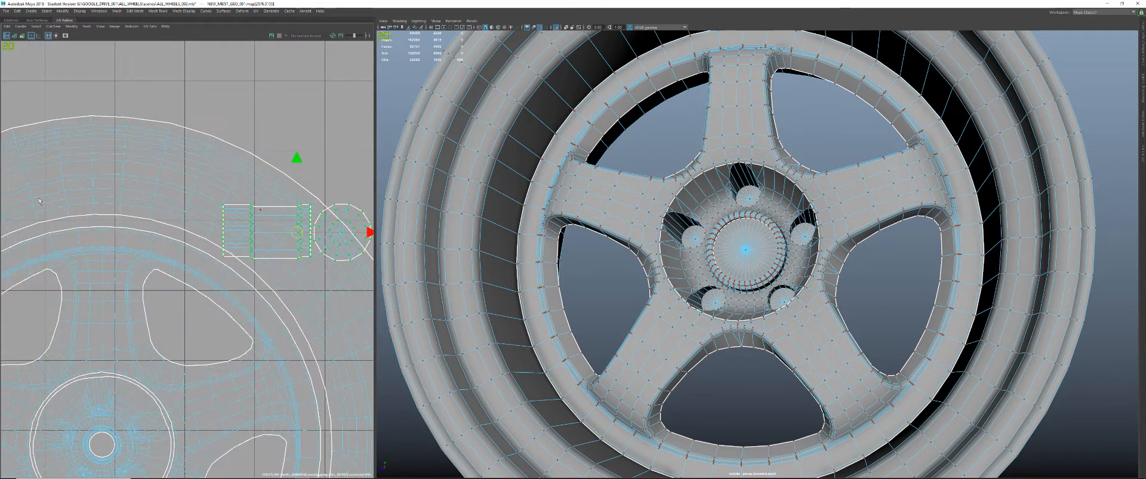
alt+middle_drag(166, 218, 157, 216)
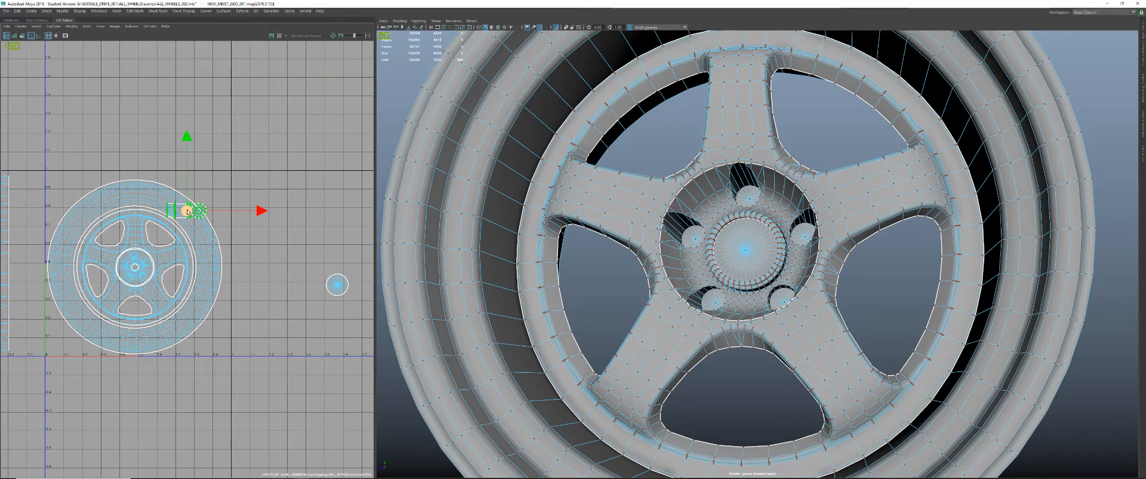
- Move the lug hole wall and cap shells to the lower-right corner of the UV tile, clear of the ring
drag(241, 303, 236, 342)
alt+right_drag(259, 323, 322, 332)
alt+middle_drag(267, 332, 292, 296)
alt+right_drag(278, 295, 346, 306)
drag(258, 314, 219, 323)
alt+right_drag(222, 315, 156, 304)
alt+middle_drag(156, 304, 257, 320)
alt+right_drag(256, 320, 245, 272)
alt+middle_drag(245, 272, 154, 265)
alt+right_drag(154, 265, 305, 245)
alt+middle_drag(304, 245, 226, 224)
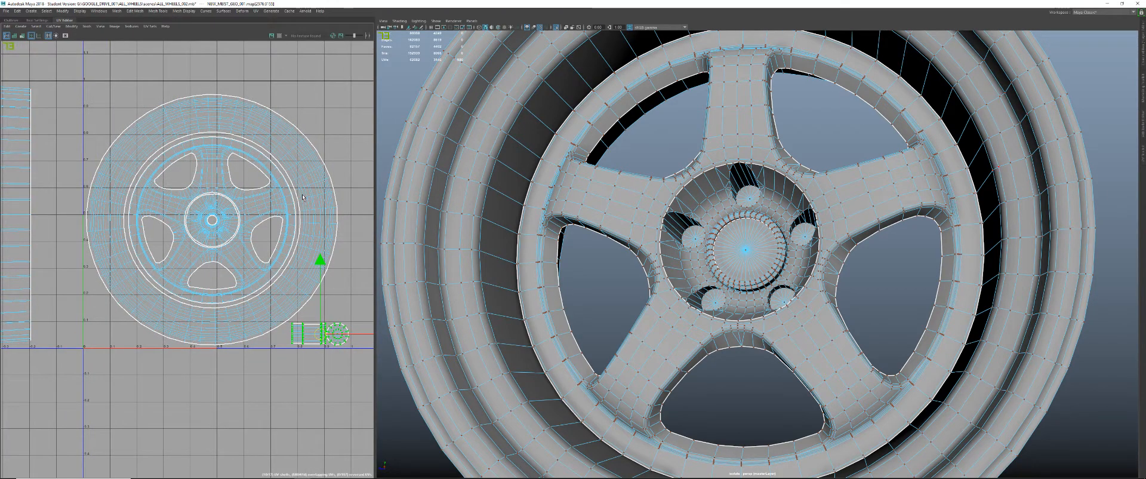
- Select the hub, spoke face and outer ring shells and scale them down together into the tile's lower-left corner
shift+right_click(251, 207)
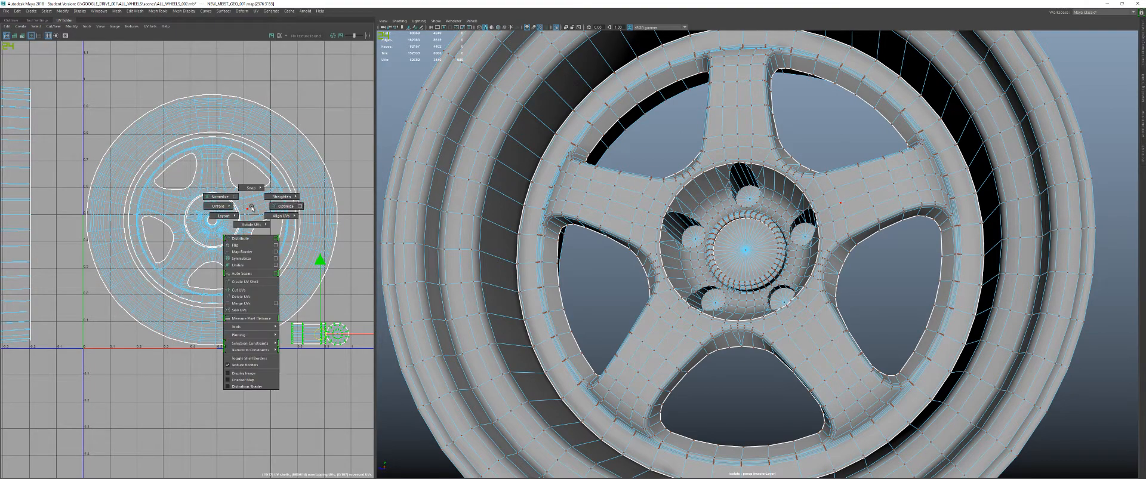
right_click(252, 207)
right_drag(252, 208, 232, 200)
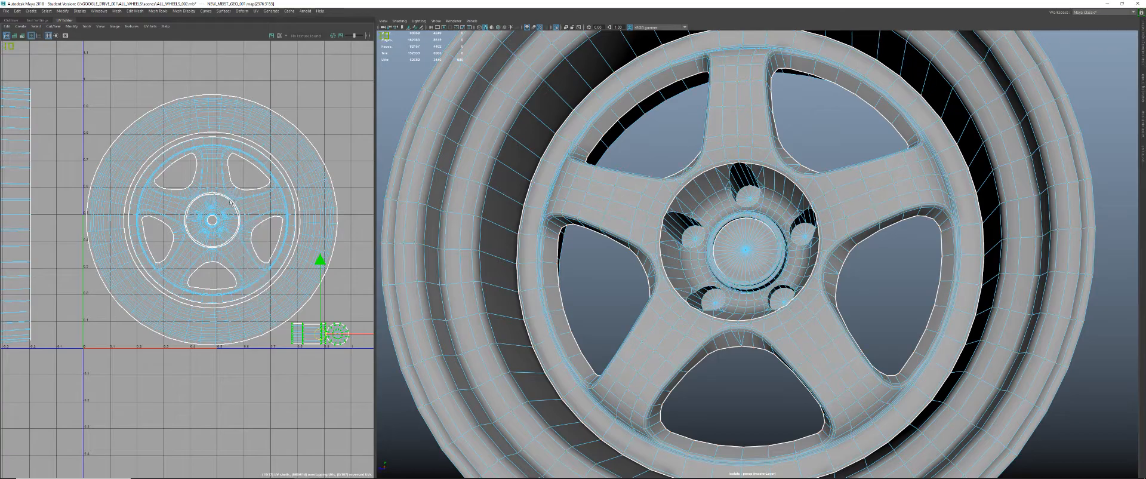
click(230, 206)
shift+click(256, 206)
shift+click(309, 201)
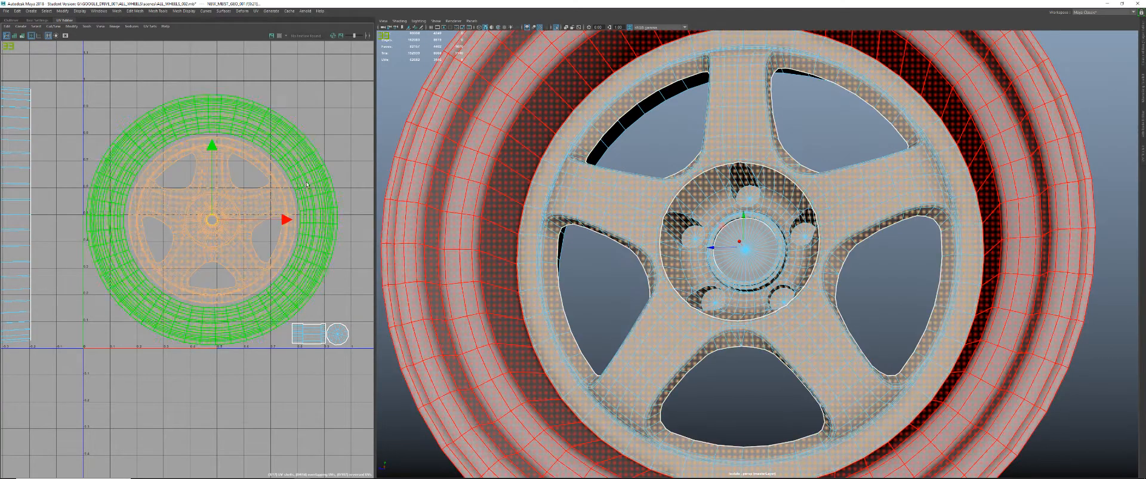
key(r)
drag(216, 221, 193, 240)
key(w)
- Select the rim barrel shells and move them to the right of the circular wheel face shells
alt+right_drag(283, 246, 179, 236)
alt+middle_drag(179, 236, 133, 248)
alt+right_drag(133, 248, 105, 215)
alt+middle_drag(105, 215, 205, 195)
click(178, 222)
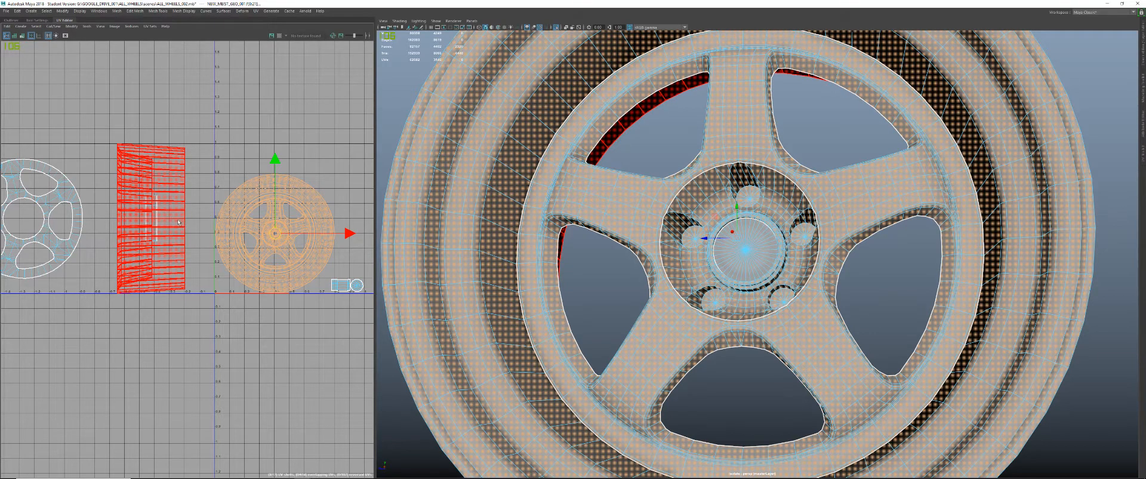
click(162, 219)
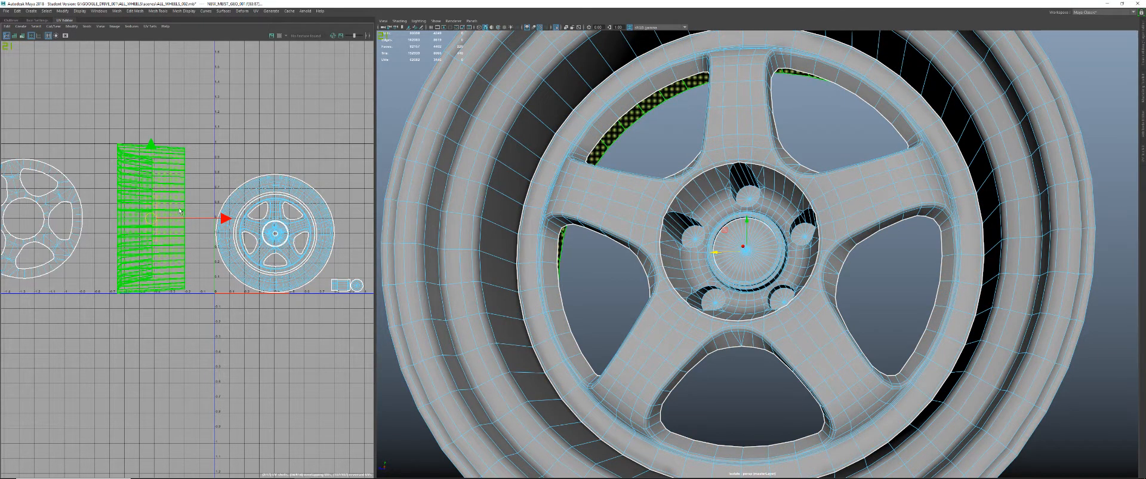
alt+middle_drag(222, 221, 187, 228)
alt+right_drag(187, 228, 192, 227)
drag(192, 227, 365, 227)
alt+middle_drag(365, 226, 288, 238)
alt+right_drag(289, 238, 259, 234)
alt+middle_drag(259, 234, 226, 247)
alt+right_drag(227, 247, 238, 247)
- Scale the barrel shells down and position them in the upper-right corner of the UV tile
key(r)
drag(201, 258, 245, 177)
key(w)
key(r)
key(w)
key(r)
key(w)
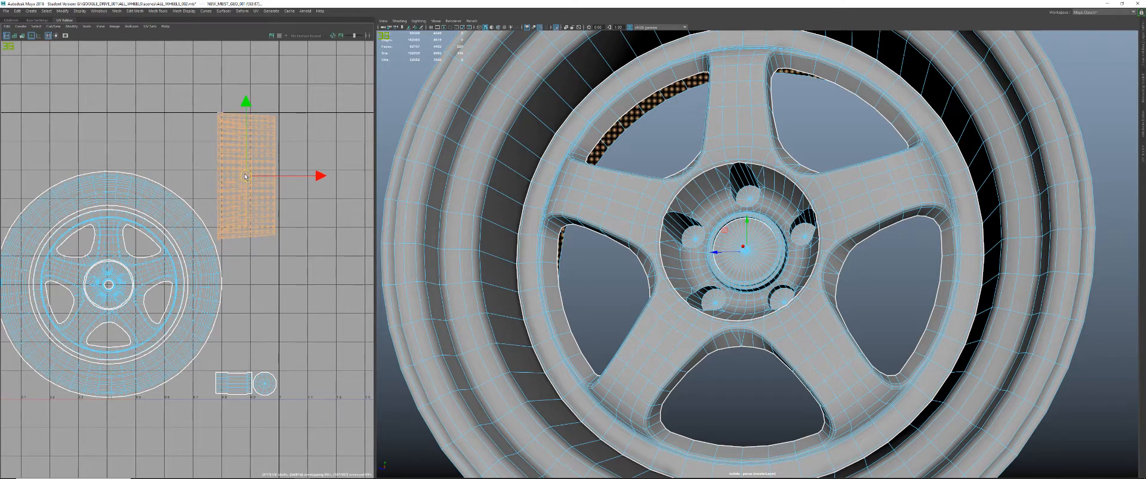
- Select the small hub strip shell overlapping the barrel shell and move it into the empty space below the barrel
scroll(758, 239, down, 3)
alt+drag(758, 239, 680, 257)
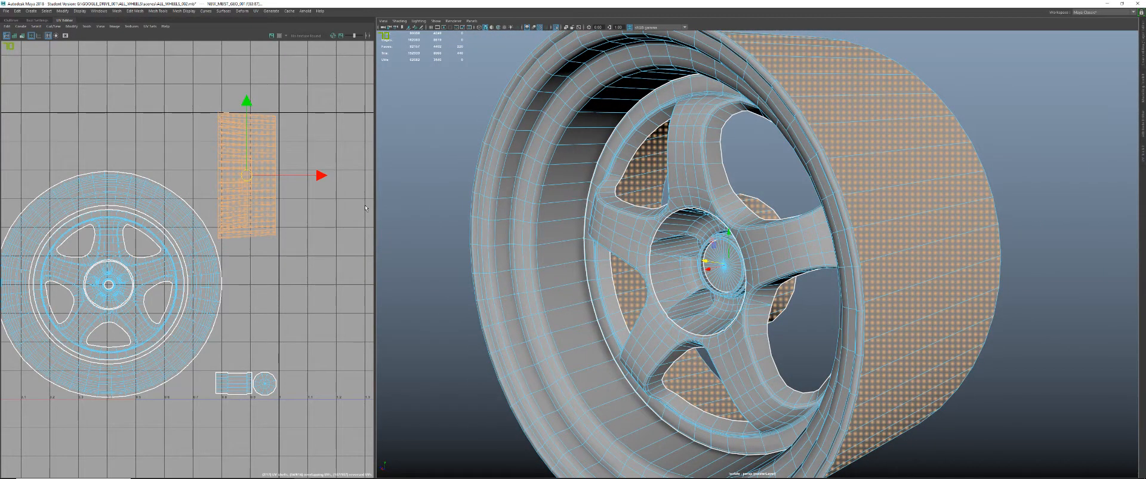
alt+drag(627, 238, 575, 237)
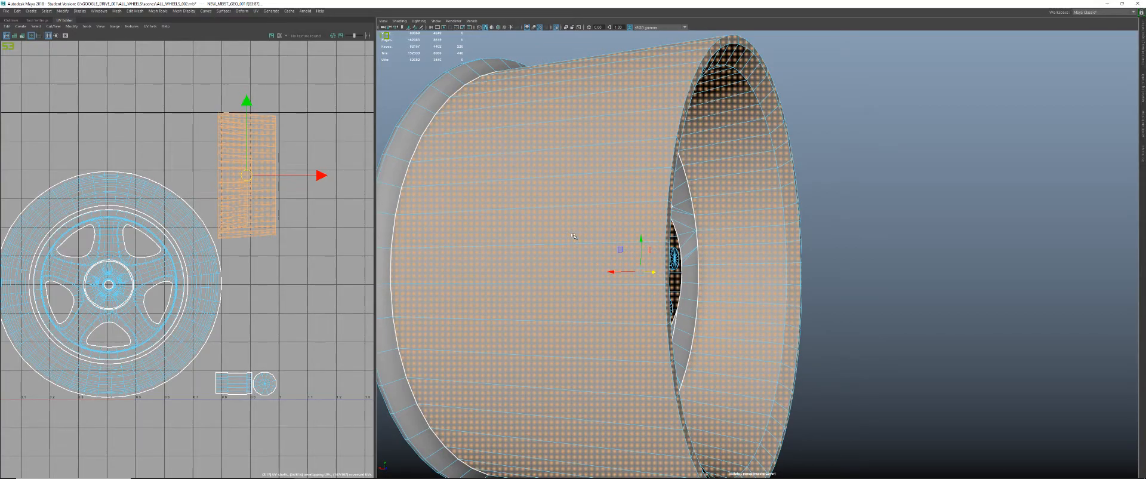
alt+drag(573, 236, 567, 240)
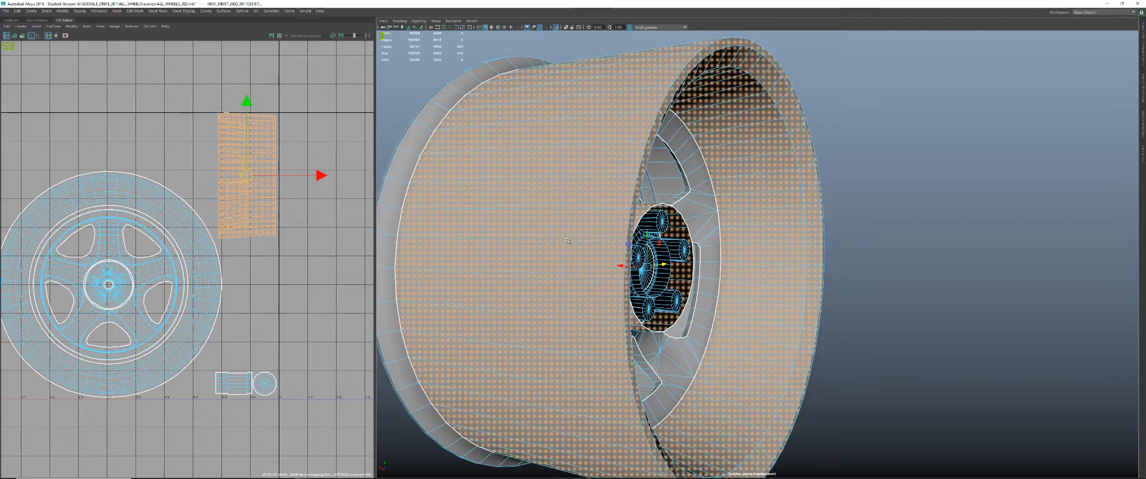
alt+right_drag(176, 273, 365, 289)
alt+middle_drag(289, 198, 256, 248)
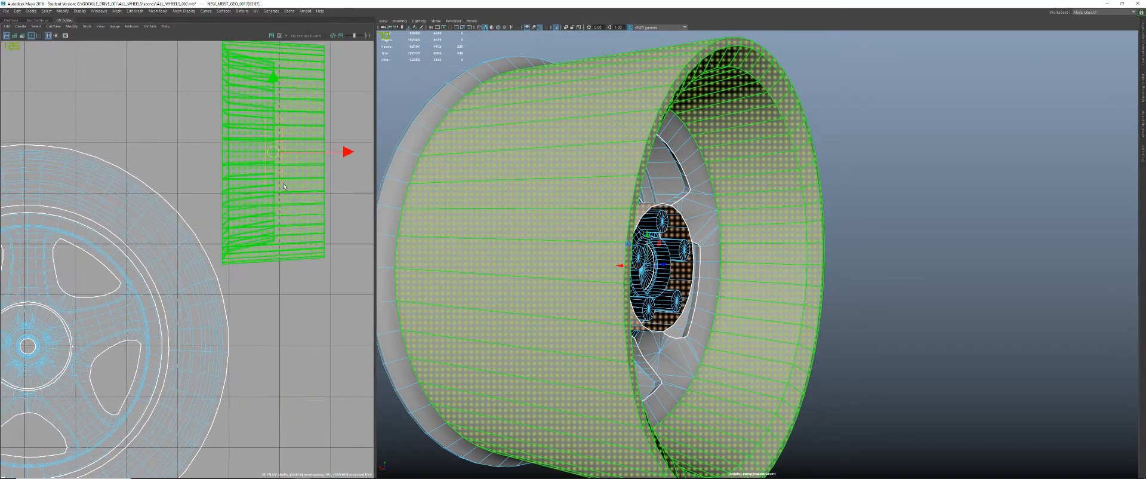
click(278, 171)
alt+right_drag(289, 199, 278, 202)
alt+middle_drag(278, 202, 262, 214)
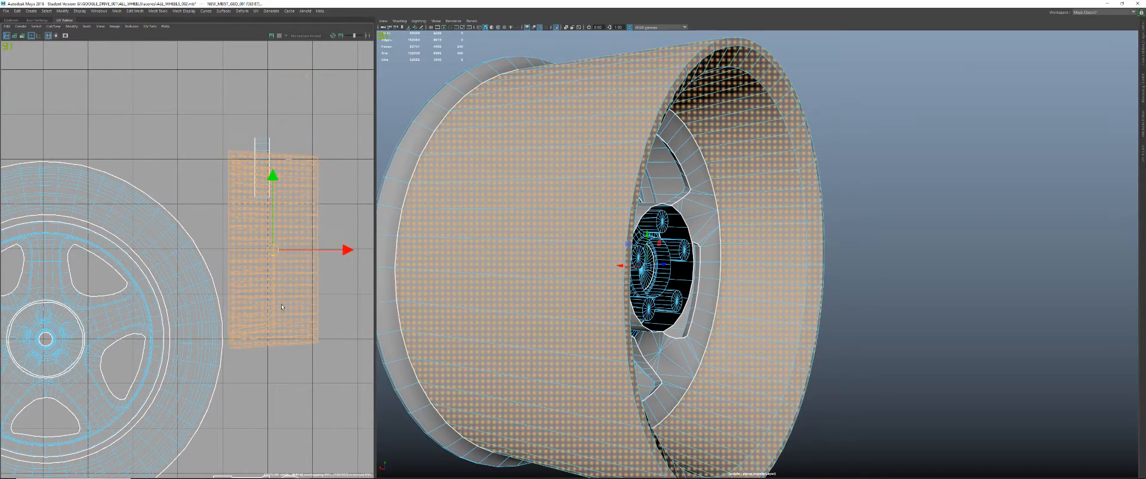
click(269, 151)
drag(263, 96, 262, 233)
drag(333, 306, 375, 302)
- Exit isolation to show the complete wheel from the front and select the upper-left rim bolt's UV shell
alt+drag(469, 271, 568, 244)
key(ctrl+1)
scroll(517, 237, up, 2)
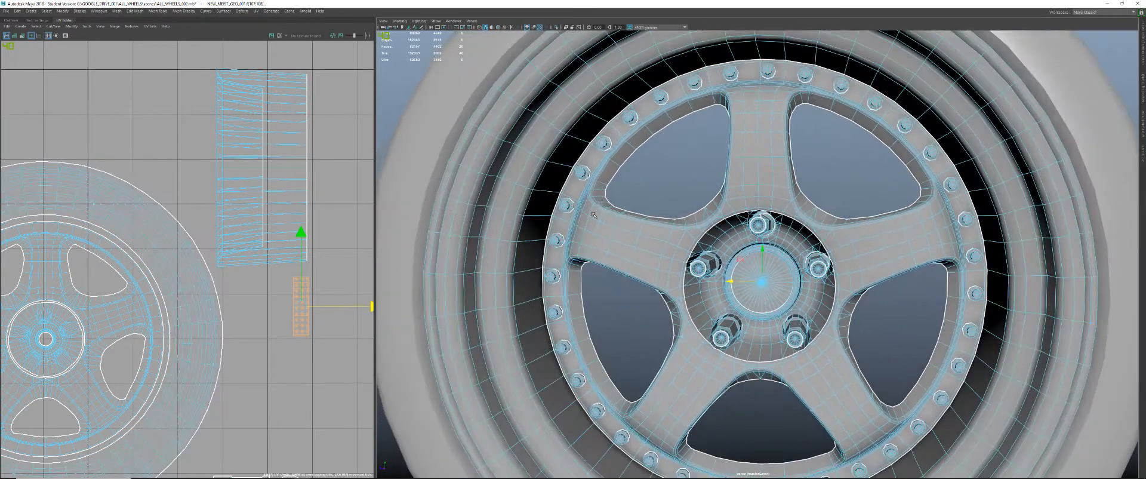
click(629, 118)
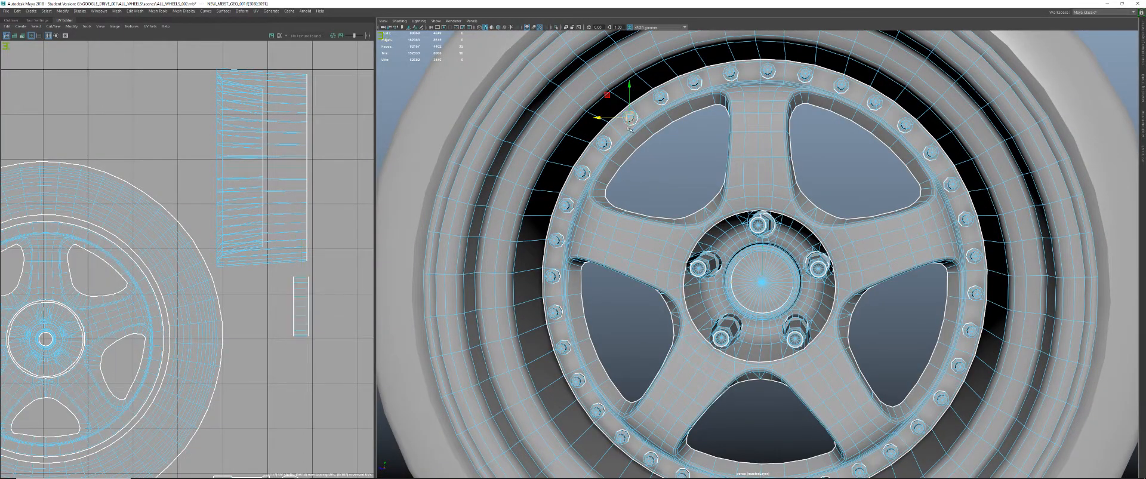
alt+right_drag(268, 260, 275, 287)
alt+middle_drag(271, 277, 199, 291)
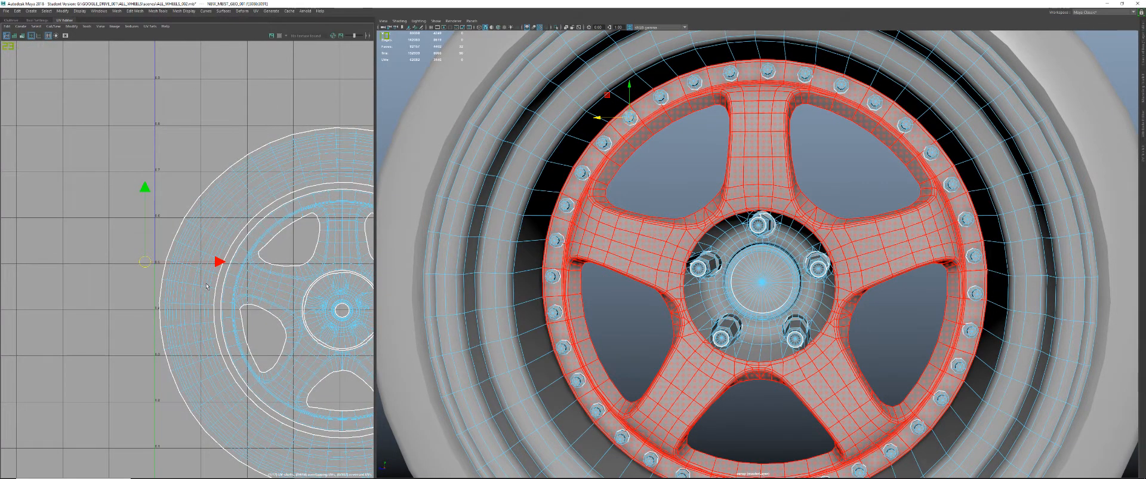
click(206, 286)
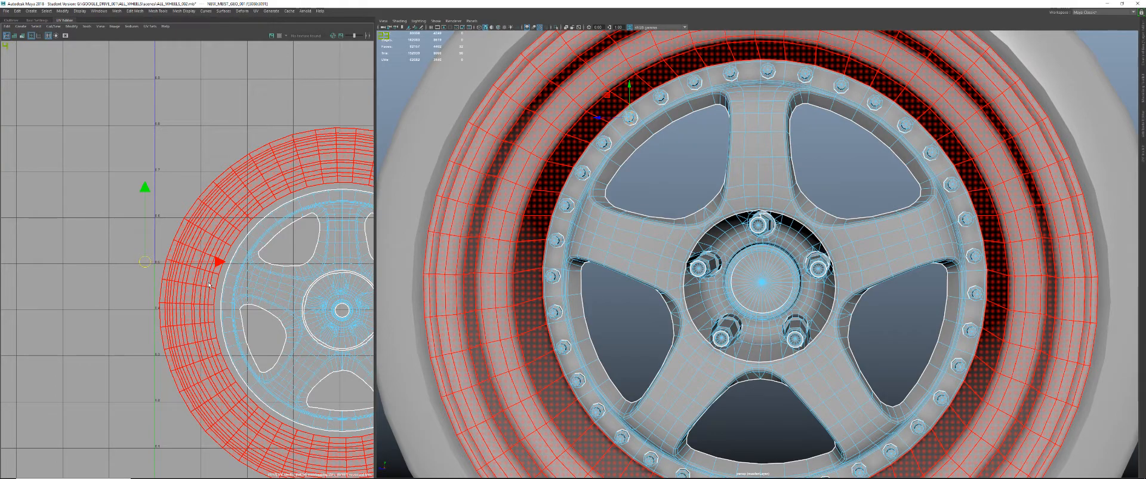
- Select the spoke's rear face shell outside the tile, scale it down and move it above the bolt shells
scroll(776, 270, down, 3)
alt+drag(776, 270, 662, 277)
scroll(312, 297, down, 8)
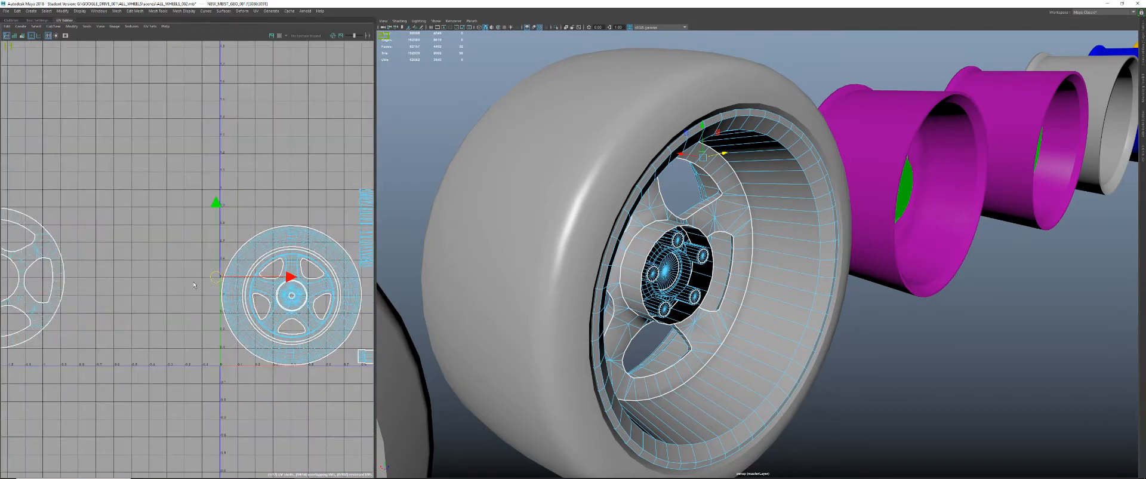
click(98, 229)
click(99, 230)
key(r)
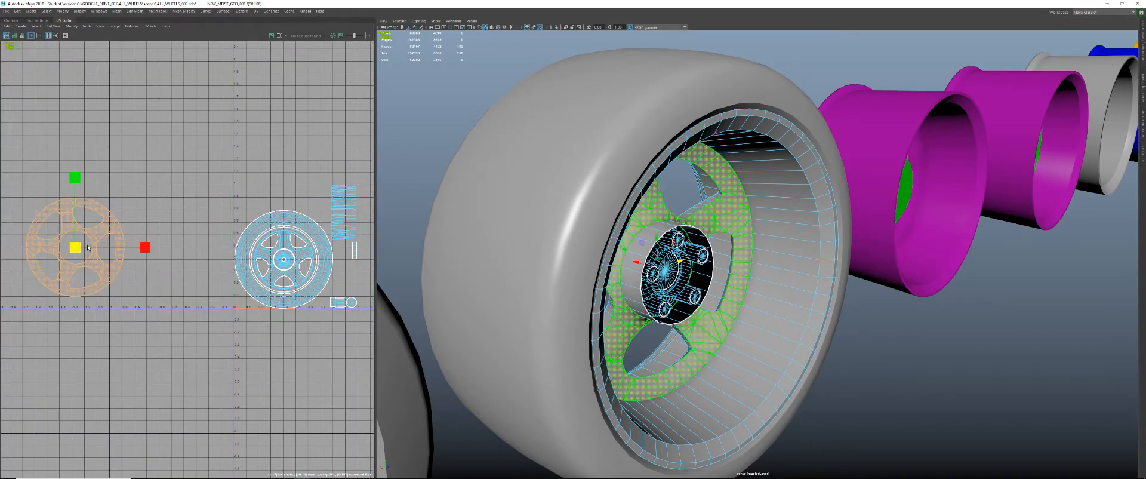
drag(76, 247, 236, 206)
key(w)
alt+middle_drag(283, 235, 203, 241)
alt+right_drag(202, 241, 210, 186)
alt+middle_drag(210, 187, 90, 179)
drag(90, 177, 217, 298)
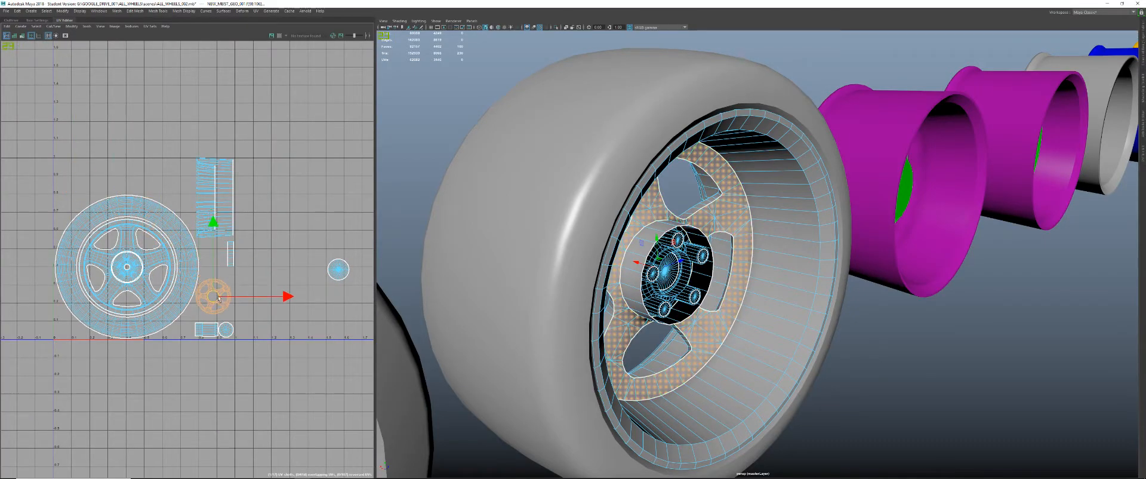
- Move the stray circular hub shell into the UV tile's upper-left corner and fit its size to the empty space
click(343, 271)
drag(343, 270, 139, 192)
key(r)
alt+right_drag(58, 200, 222, 219)
alt+middle_drag(222, 220, 241, 263)
key(w)
key(a)
mouse_move(77, 153)
mouse_down()
mouse_move(94, 170)
mouse_move(85, 158)
mouse_up()
key(r)
key(w)
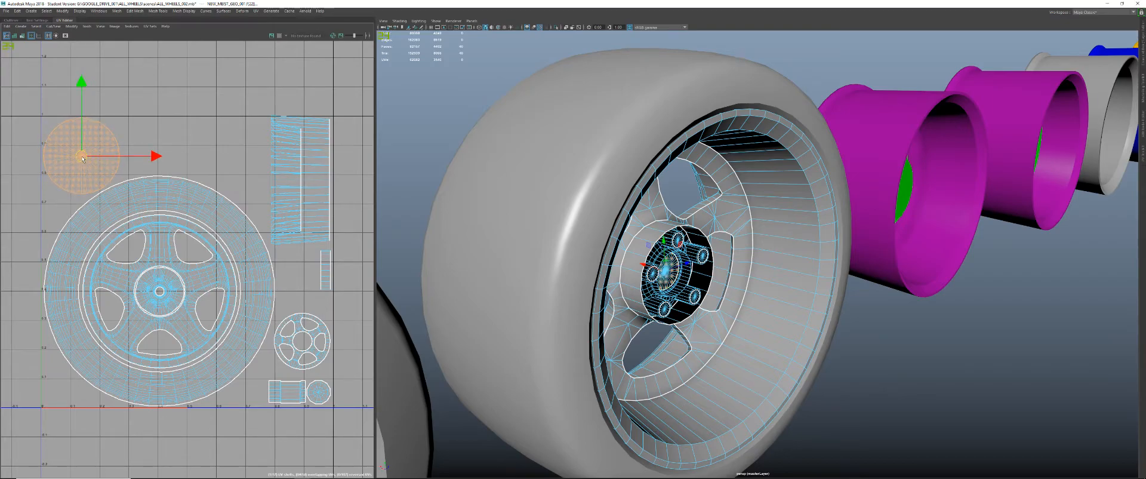
- Check the rim barrel shells, clear the selection and save the scene, accepting the student version notice
scroll(206, 179, up, 2)
alt+middle_drag(203, 179, 108, 209)
scroll(243, 184, up, 2)
click(244, 184)
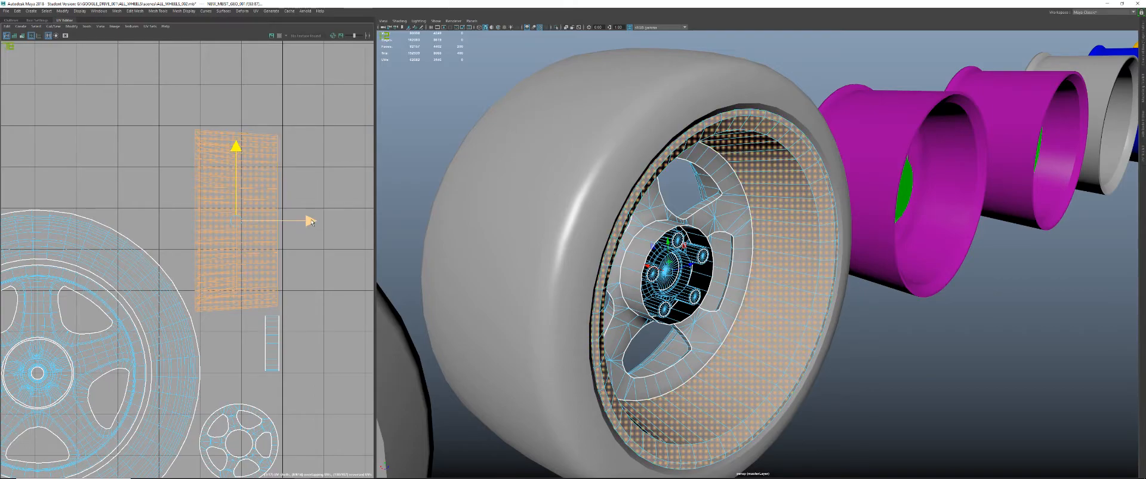
click(341, 191)
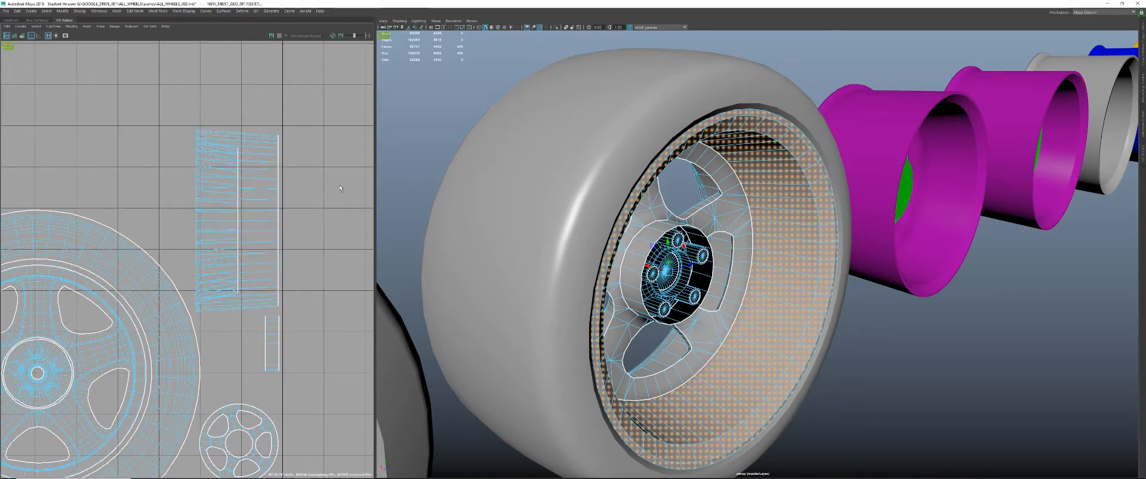
scroll(281, 243, down, 5)
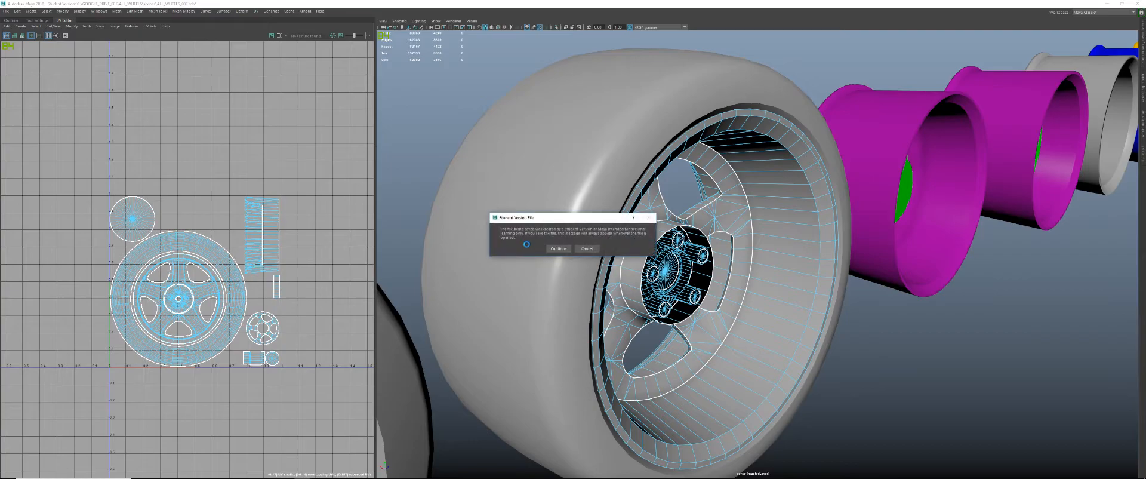
click(559, 247)
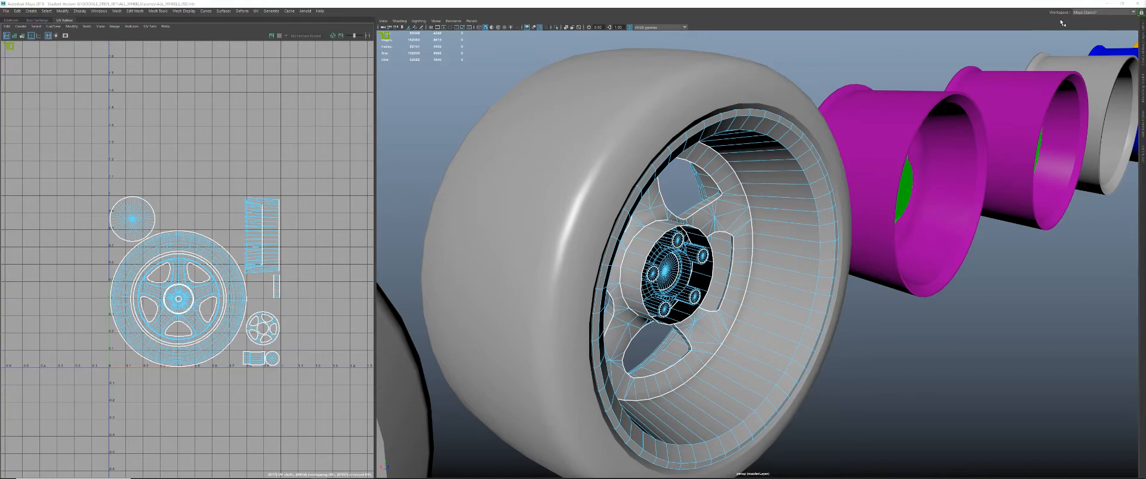
- Return to object mode and select the whole Meister wheel, viewing its front face
alt+right_drag(905, 157, 799, 157)
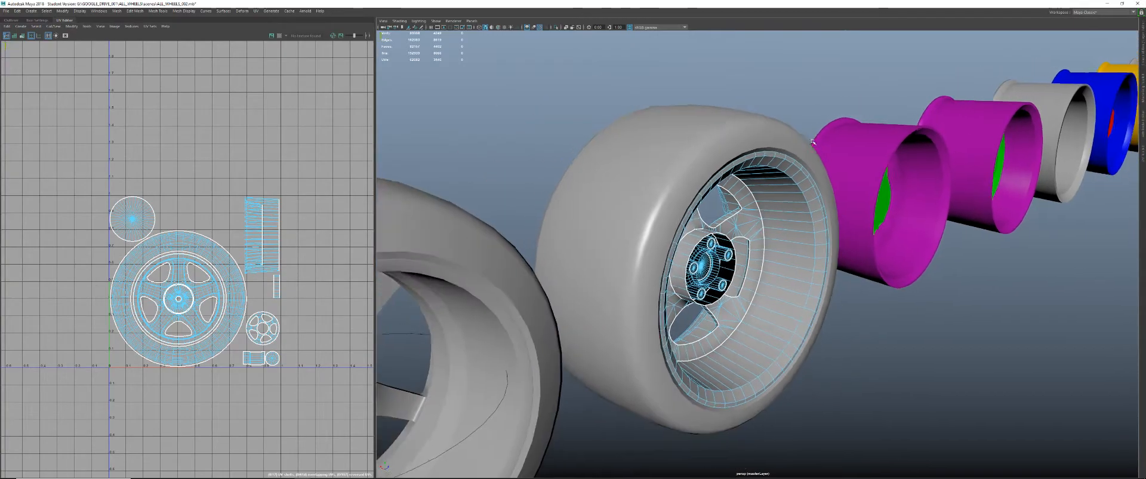
alt+middle_drag(799, 157, 868, 154)
alt+right_drag(868, 154, 714, 154)
alt+drag(714, 153, 797, 150)
alt+right_drag(797, 151, 835, 157)
alt+drag(740, 167, 791, 176)
alt+right_drag(692, 197, 742, 210)
alt+middle_drag(741, 210, 775, 188)
alt+drag(776, 188, 816, 182)
right_drag(767, 140, 801, 130)
click(825, 138)
click(797, 144)
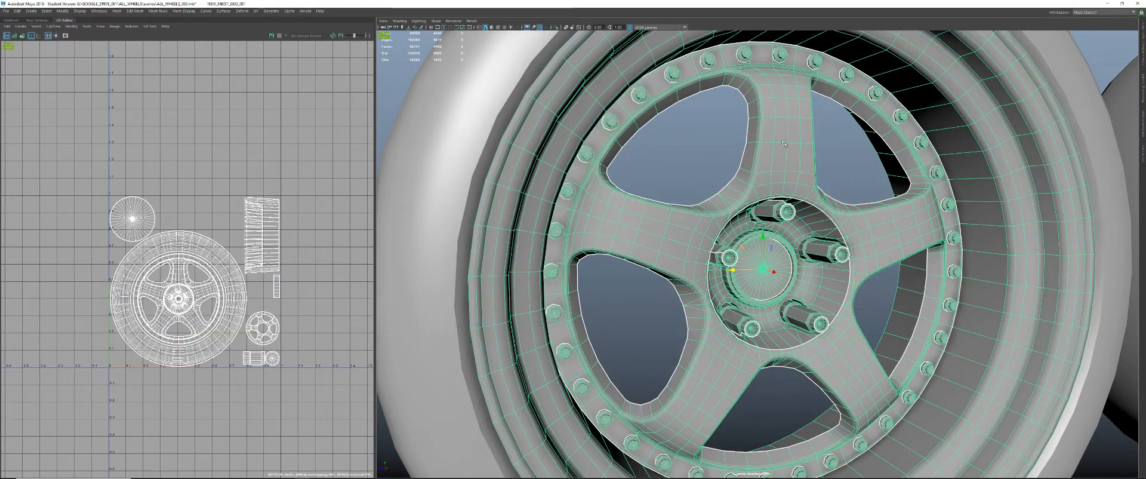
- Assign an existing material to the selected Meister wheel
right_click(784, 143)
mouse_move(799, 328)
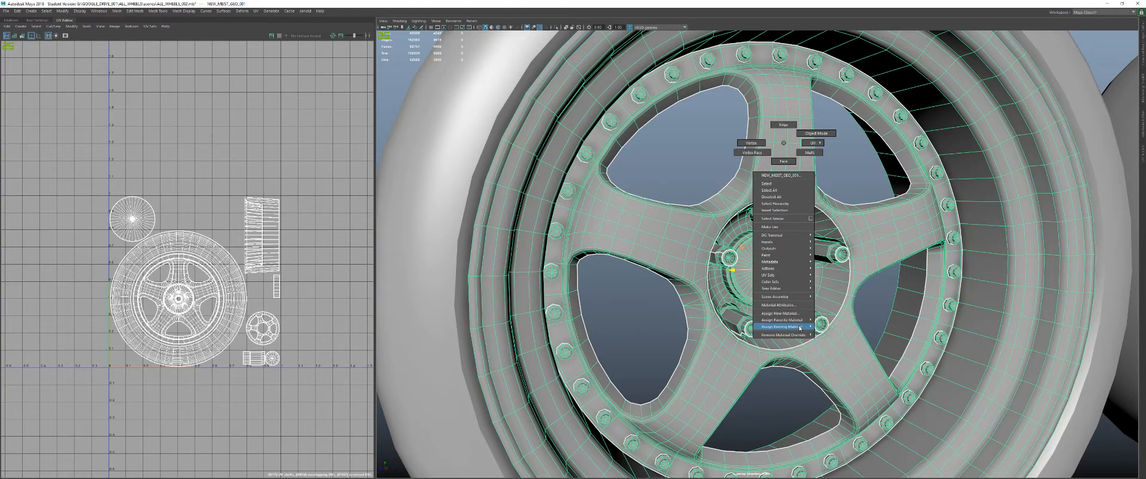
scroll(810, 281, down, 5)
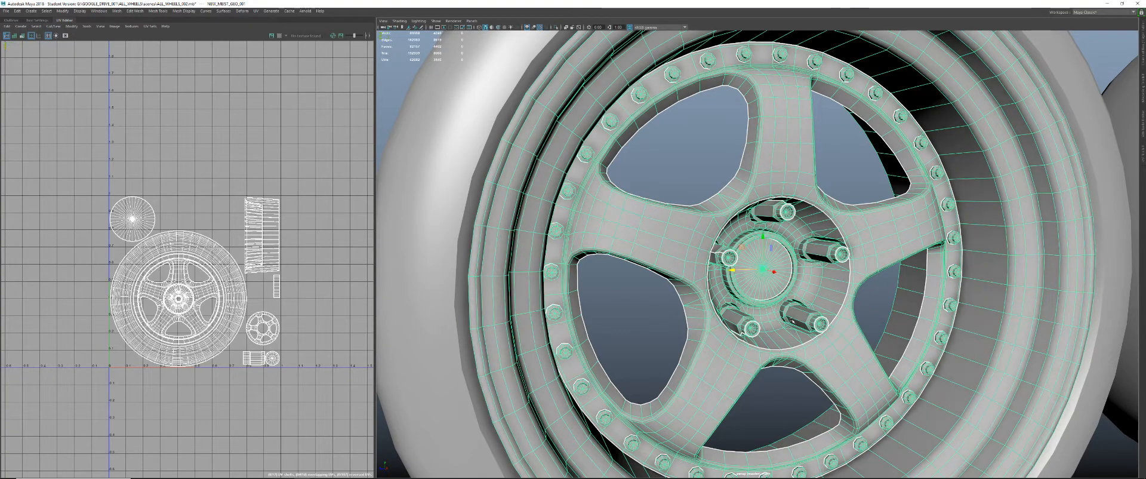
alt+drag(810, 281, 764, 279)
alt+middle_drag(764, 279, 555, 269)
scroll(556, 269, down, 2)
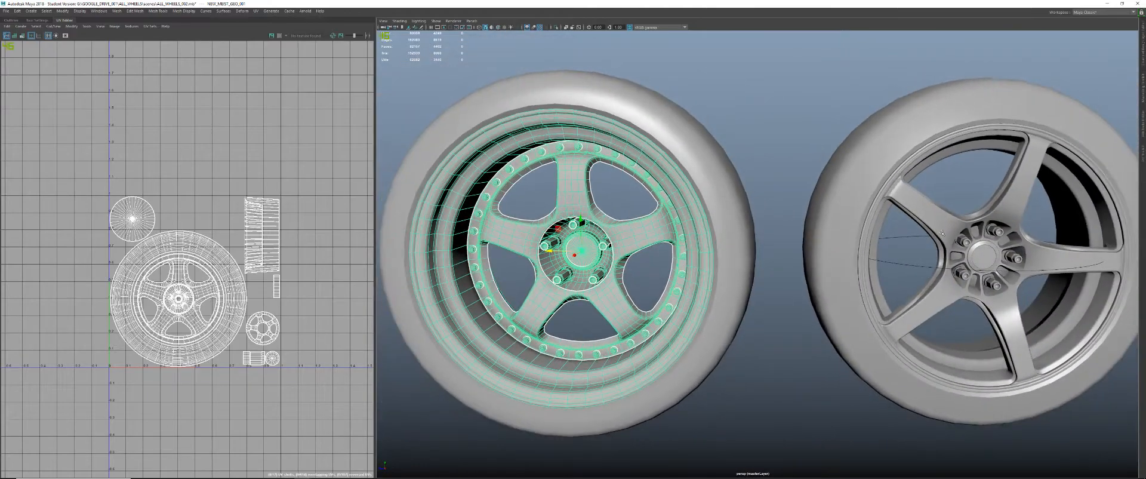
click(941, 230)
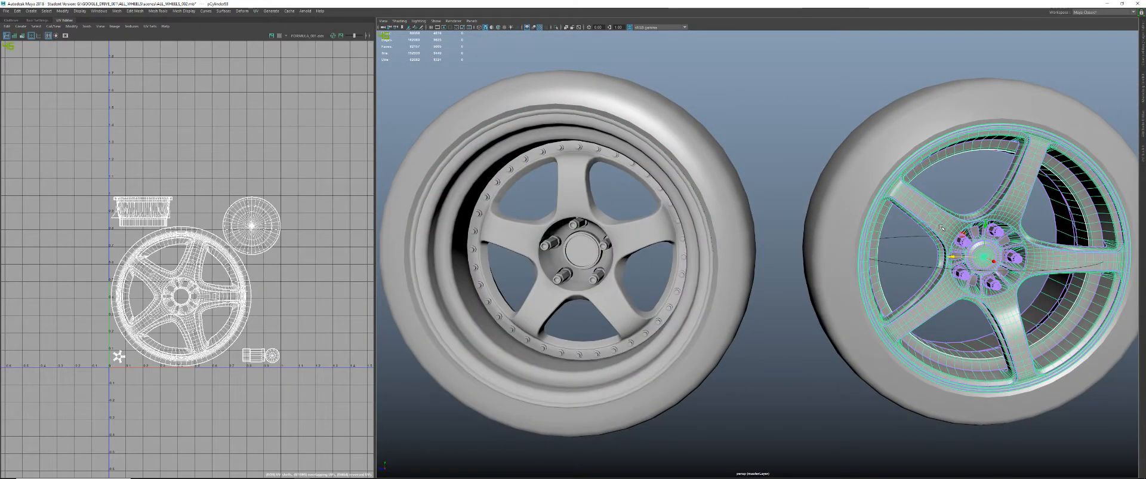
alt+drag(925, 229, 901, 251)
scroll(902, 251, down, 1)
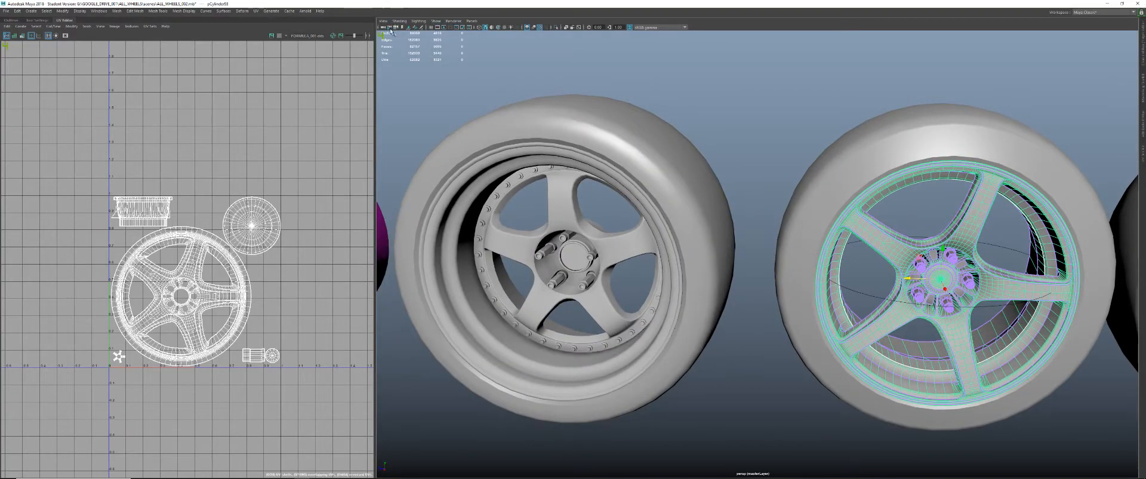
click(305, 12)
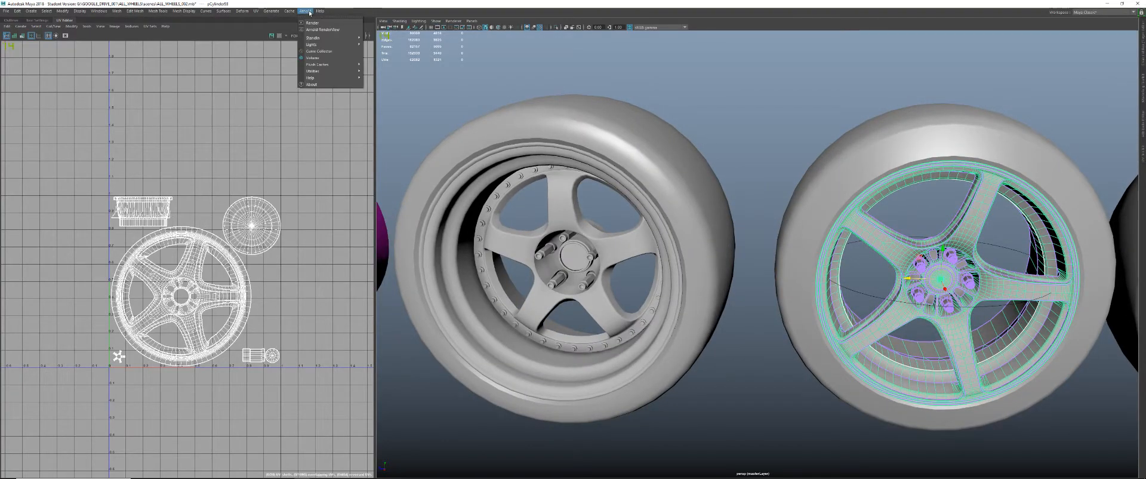
click(522, 84)
- Select the Meister wheel together with the neighbouring five-spoke wheel and open Arnold's Render Selection To Texture
click(563, 200)
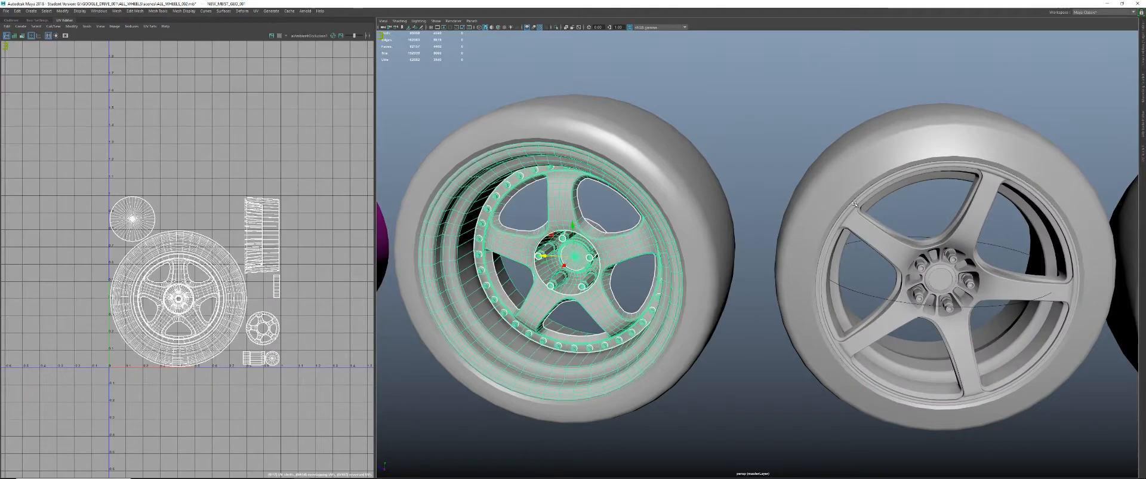
shift+click(863, 225)
alt+drag(690, 213, 589, 159)
click(305, 11)
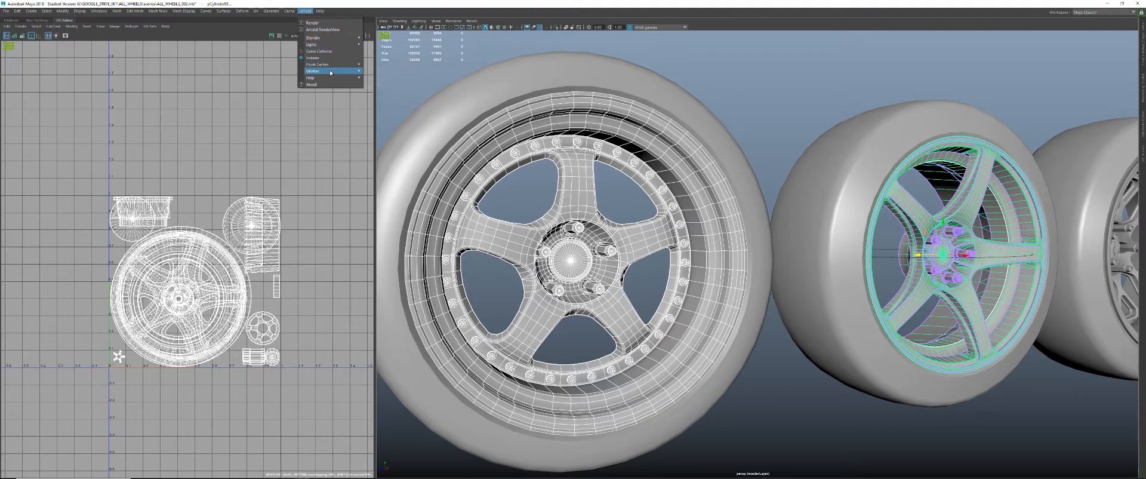
mouse_move(343, 71)
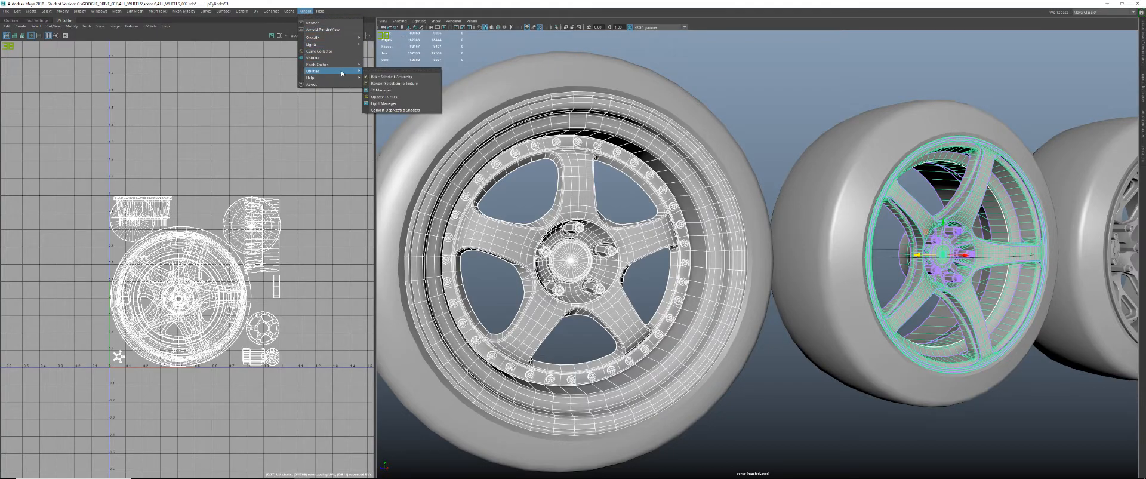
click(393, 87)
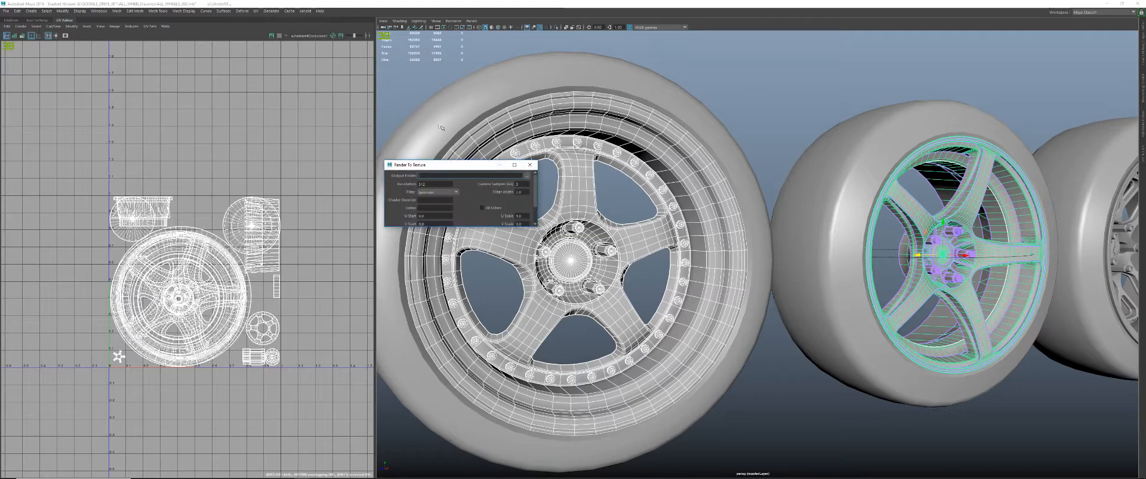
- Set the texture render resolution and browse for the output folder in the ALL_WHEELS project's sourceimages directory
double_click(435, 183)
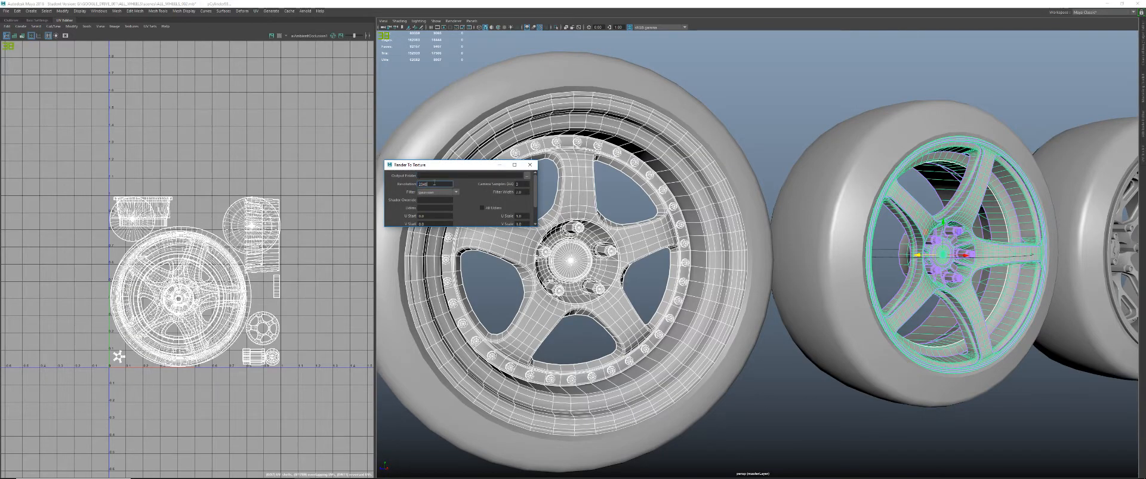
click(527, 175)
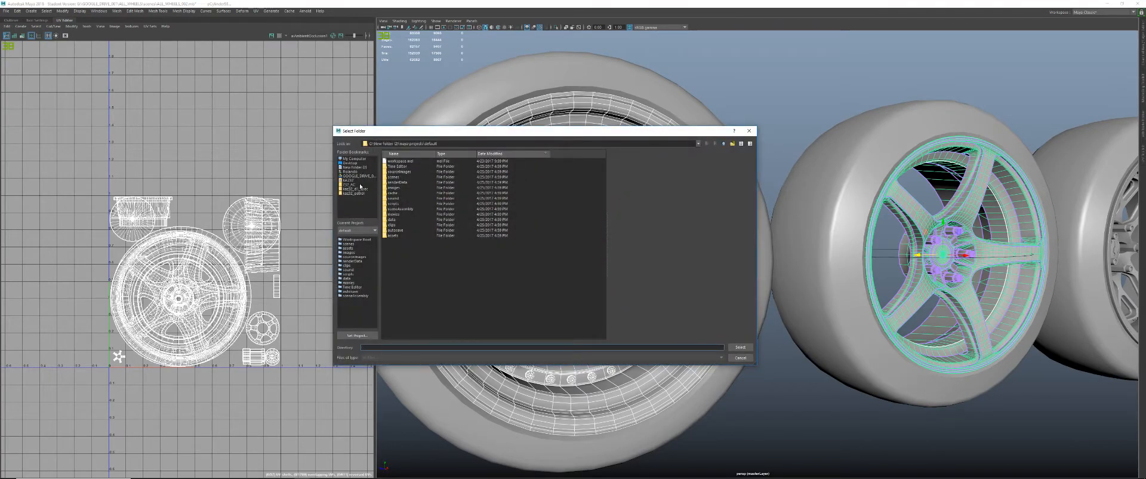
click(353, 172)
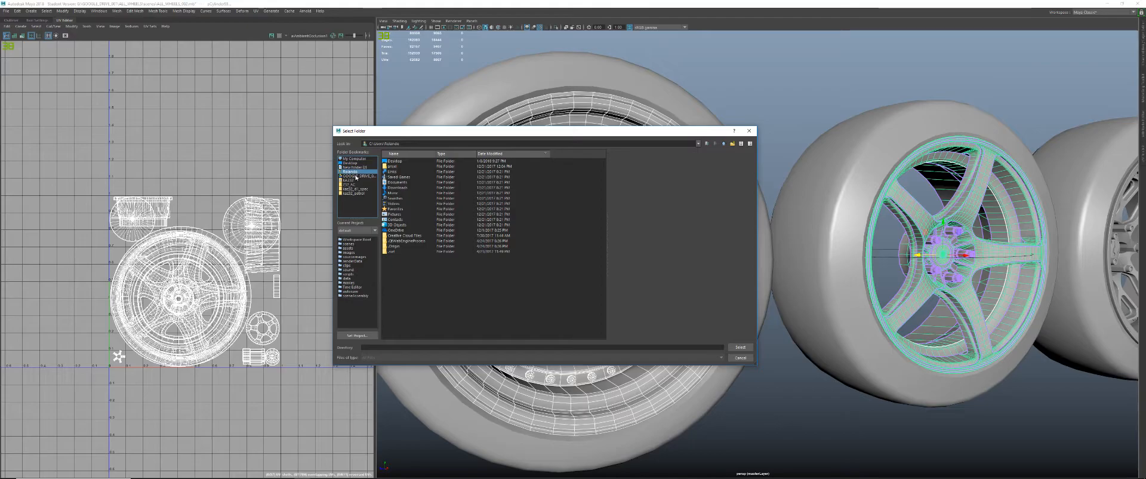
click(357, 176)
click(418, 267)
scroll(431, 242, down, 15)
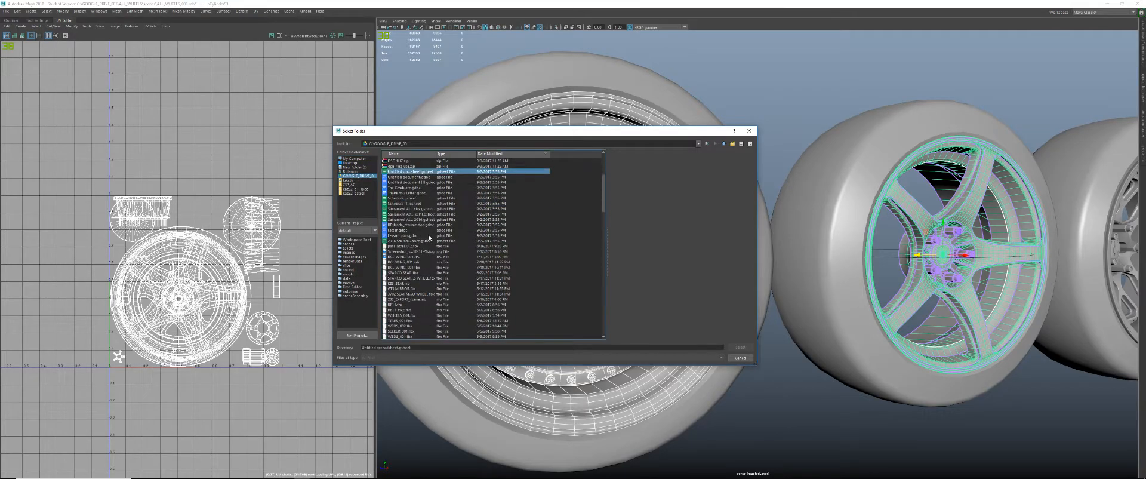
scroll(431, 242, down, 15)
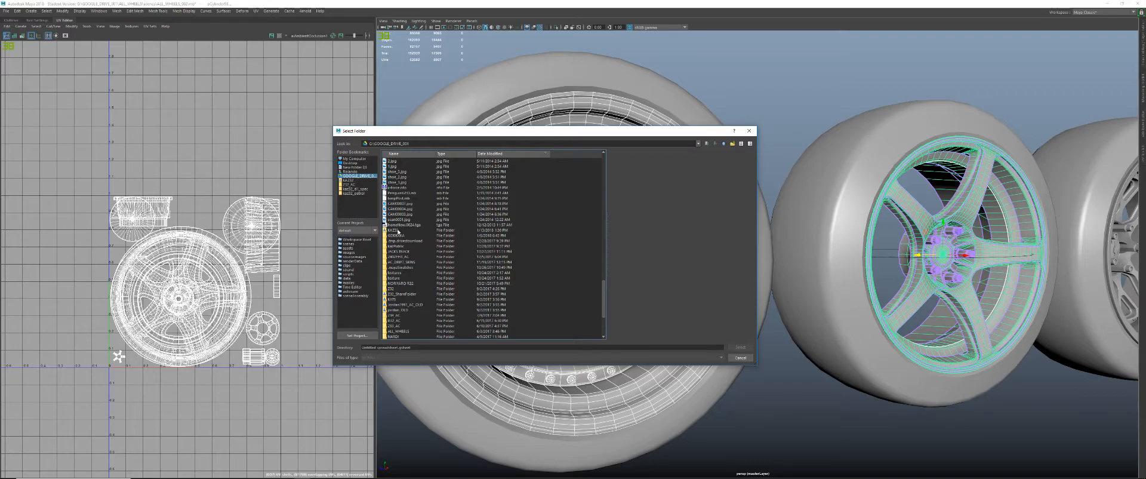
scroll(406, 281, down, 1)
double_click(399, 315)
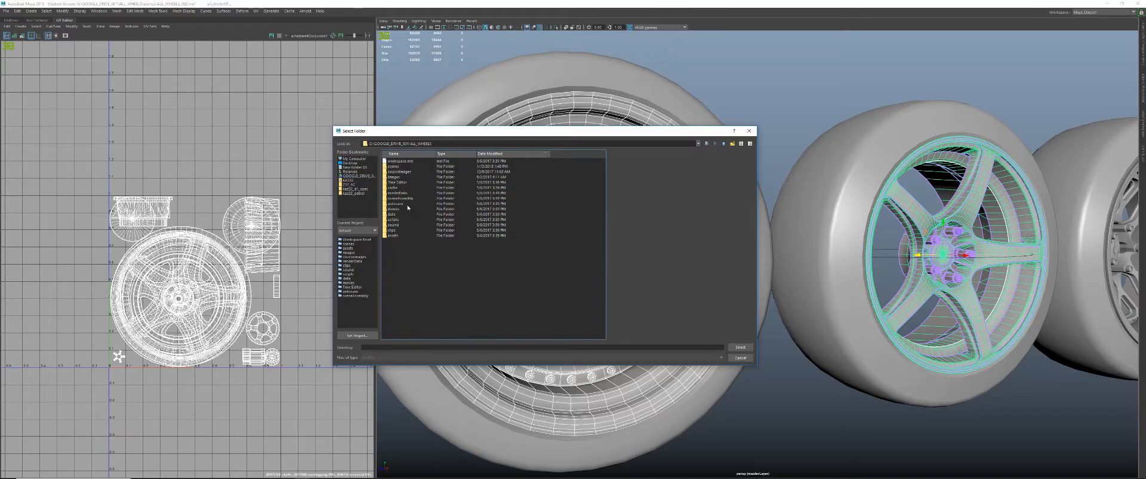
double_click(401, 172)
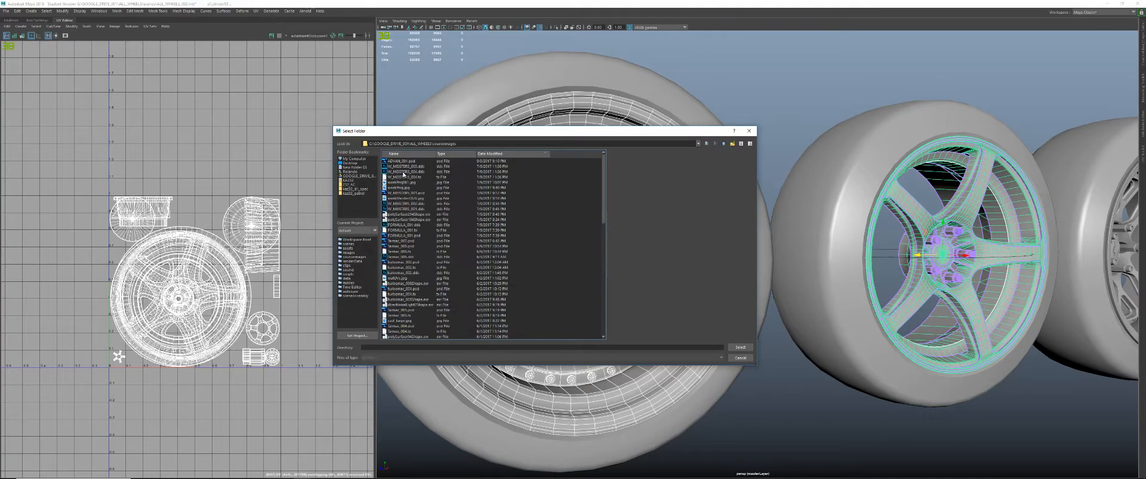
- Use the ALL_WHEELS sourceimages folder as the output folder and render the selected wheels to texture
click(741, 348)
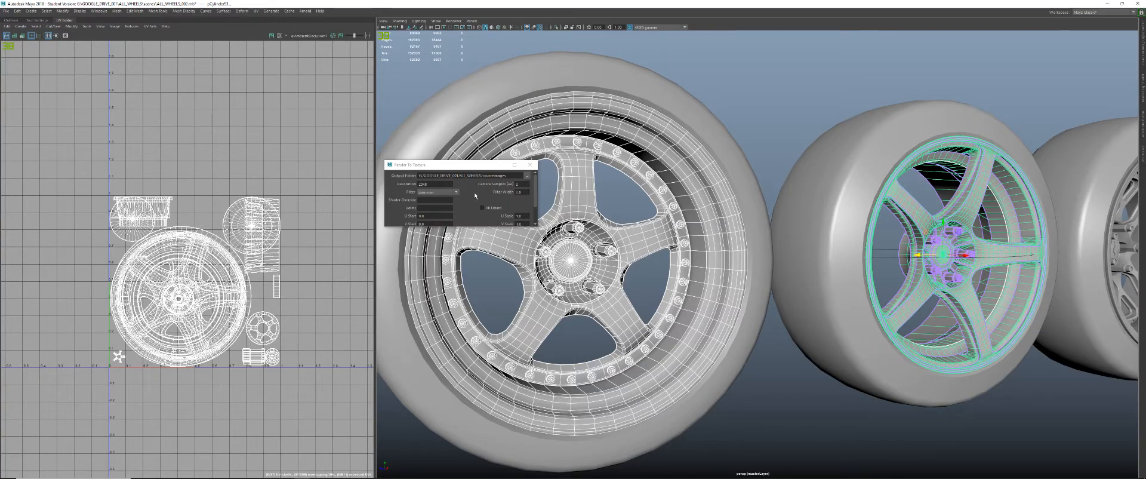
scroll(476, 195, down, 2)
scroll(475, 196, down, 1)
click(446, 224)
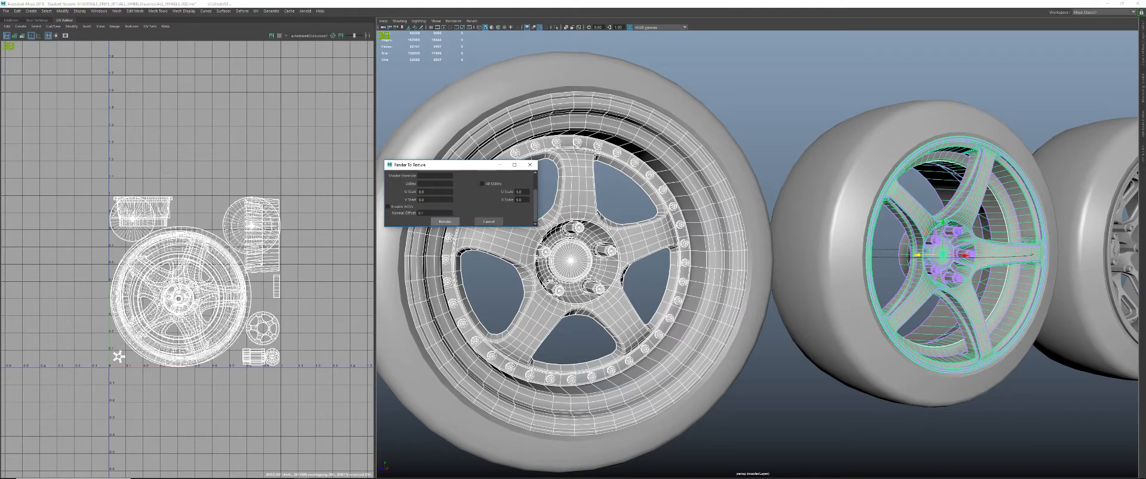
- Switch to Photoshop and open W_MEISTERS_001.psd from the ALL_WHEELS sourceimages folder
mouse_move(256, 473)
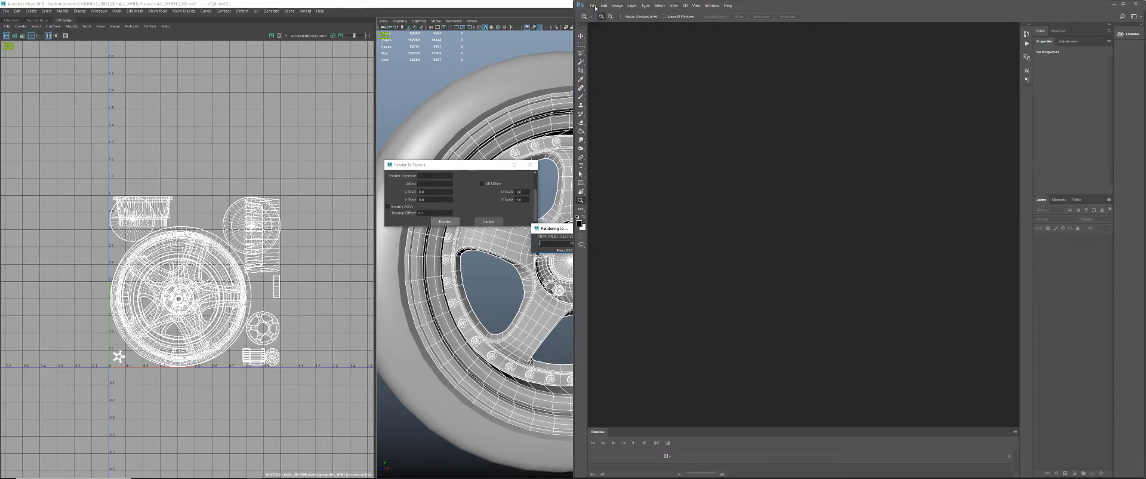
double_click(680, 83)
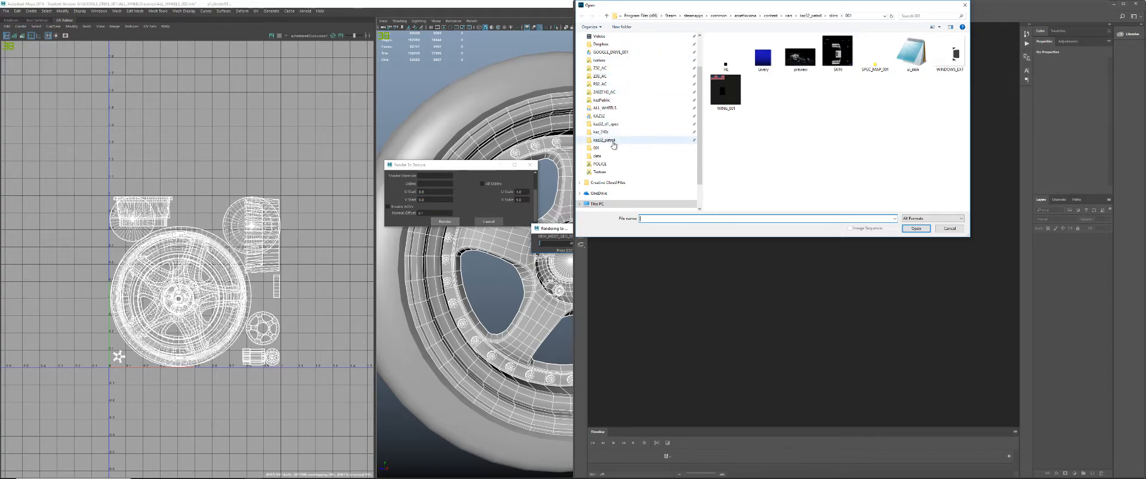
click(624, 109)
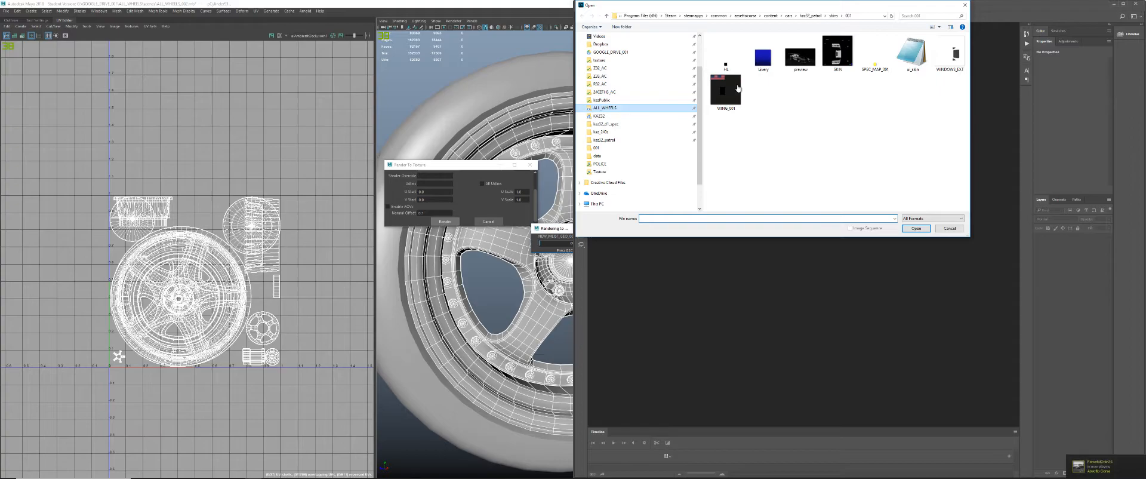
double_click(729, 130)
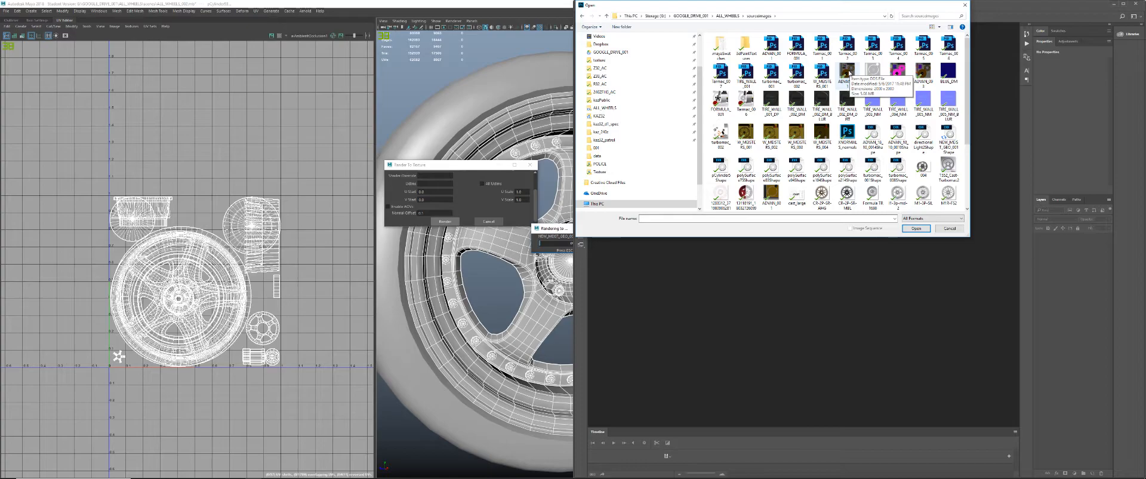
click(826, 135)
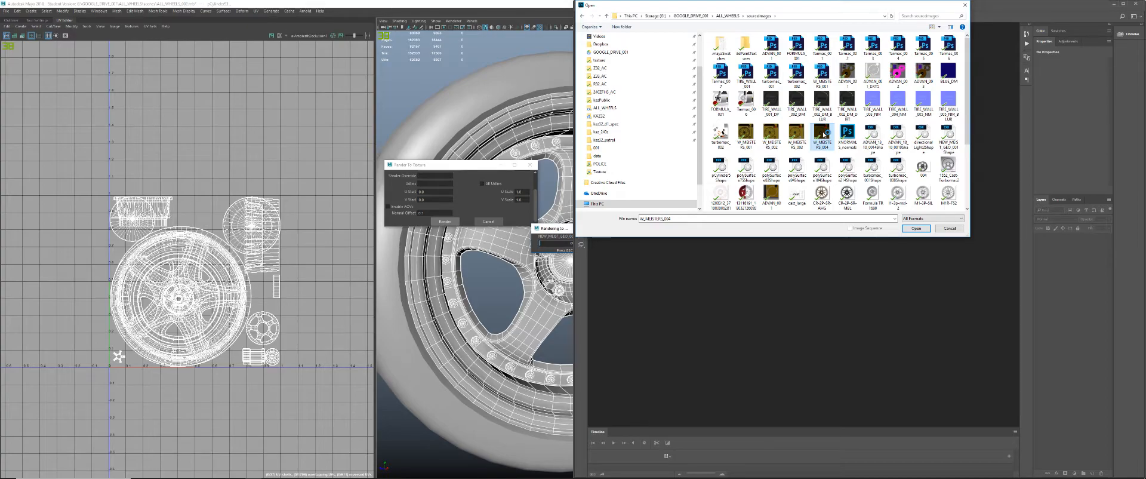
click(825, 77)
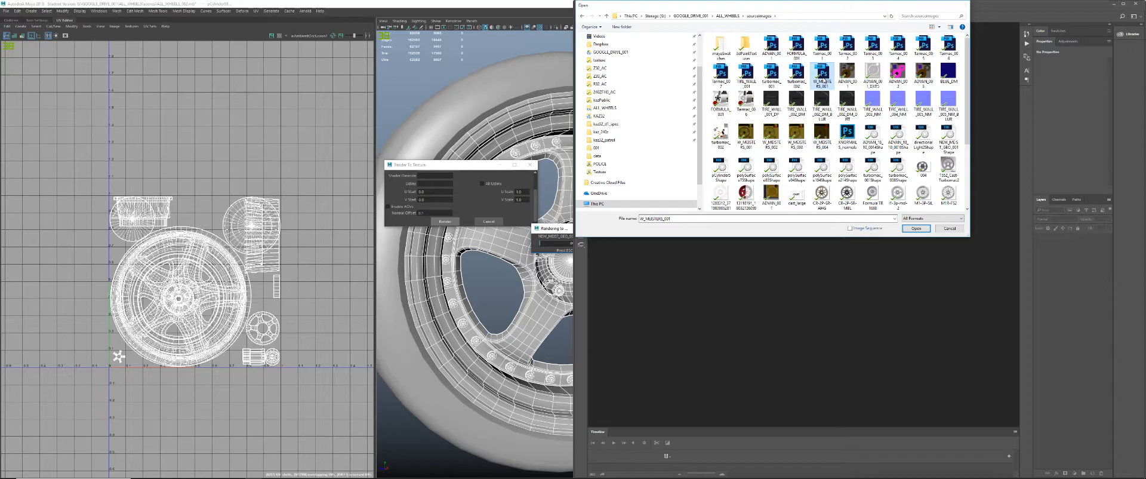
double_click(824, 80)
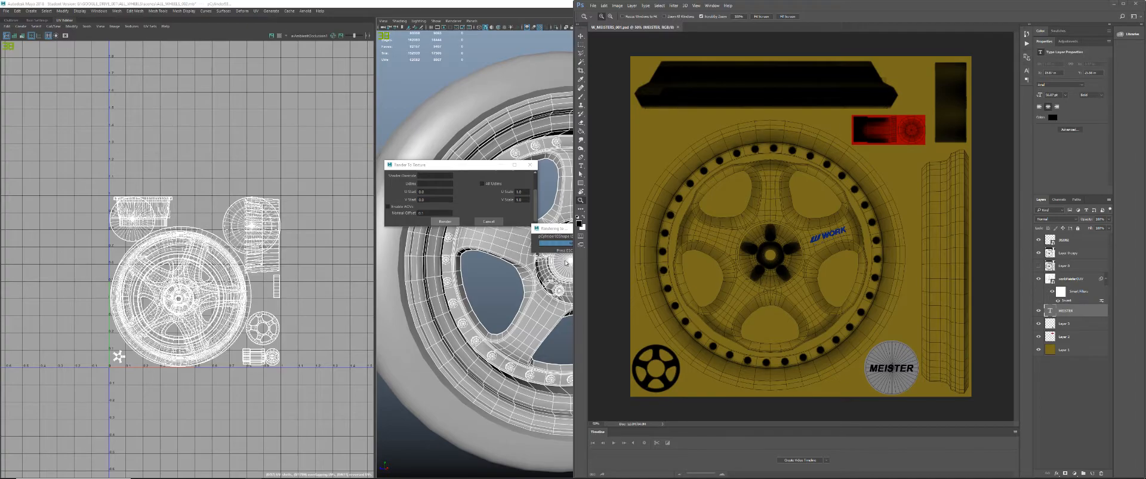
mouse_move(434, 472)
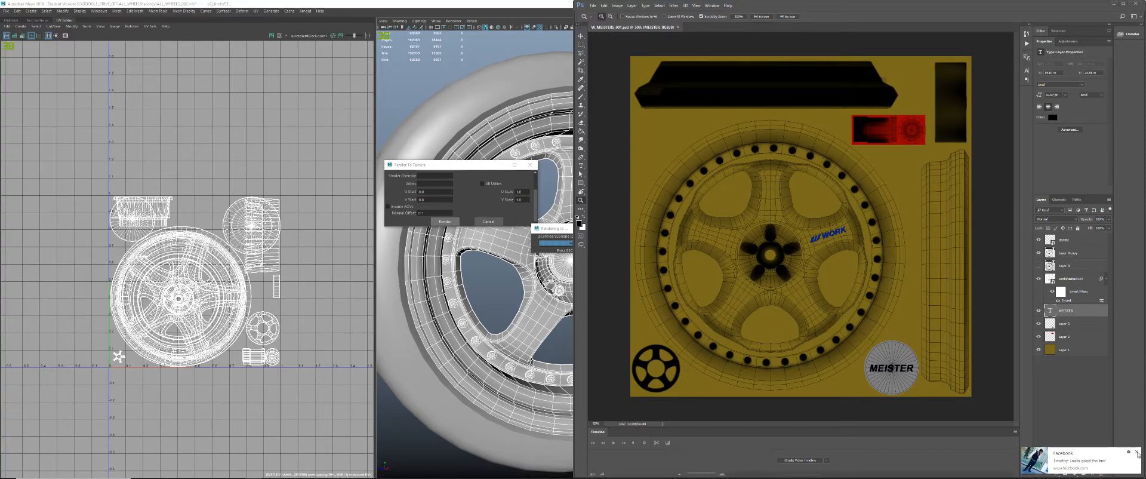
click(1136, 452)
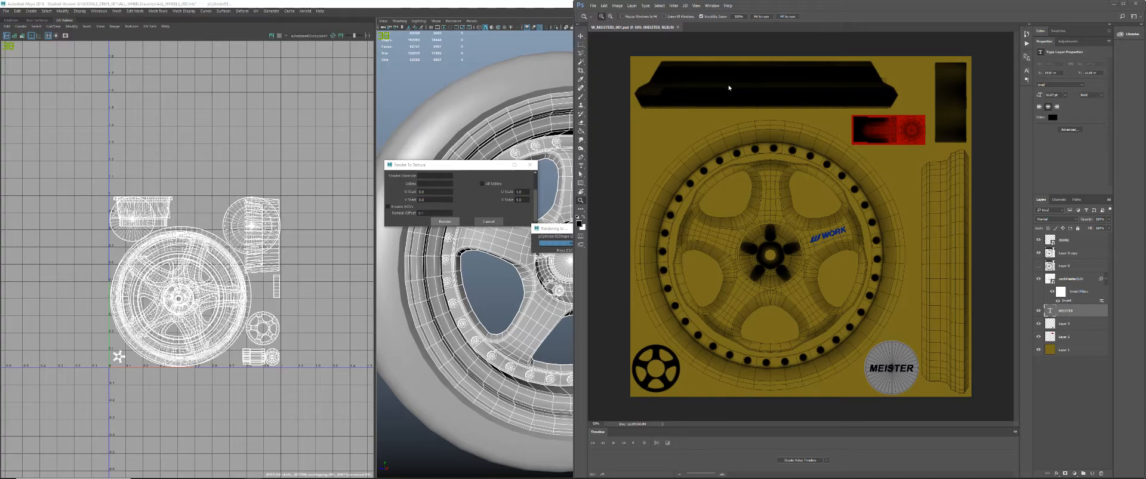
- Check the shape names of the two baked wheels in Maya to identify their rendered texture files
key(ctrl+o)
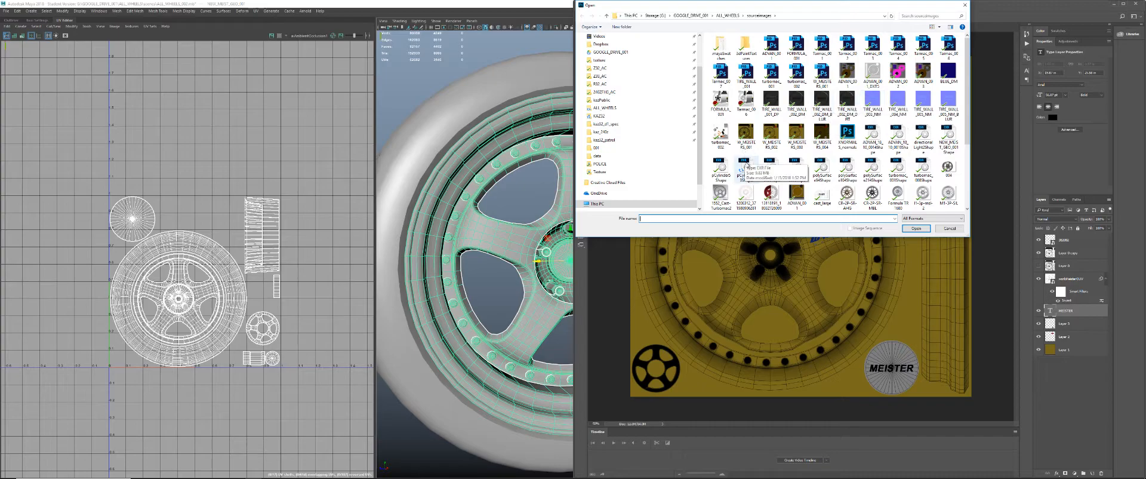
click(541, 120)
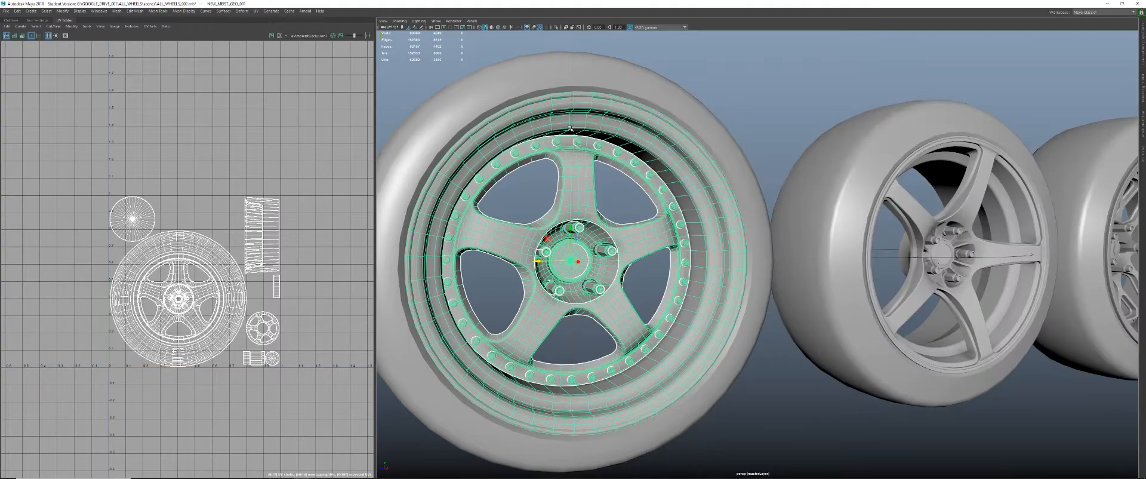
key(ctrl+a)
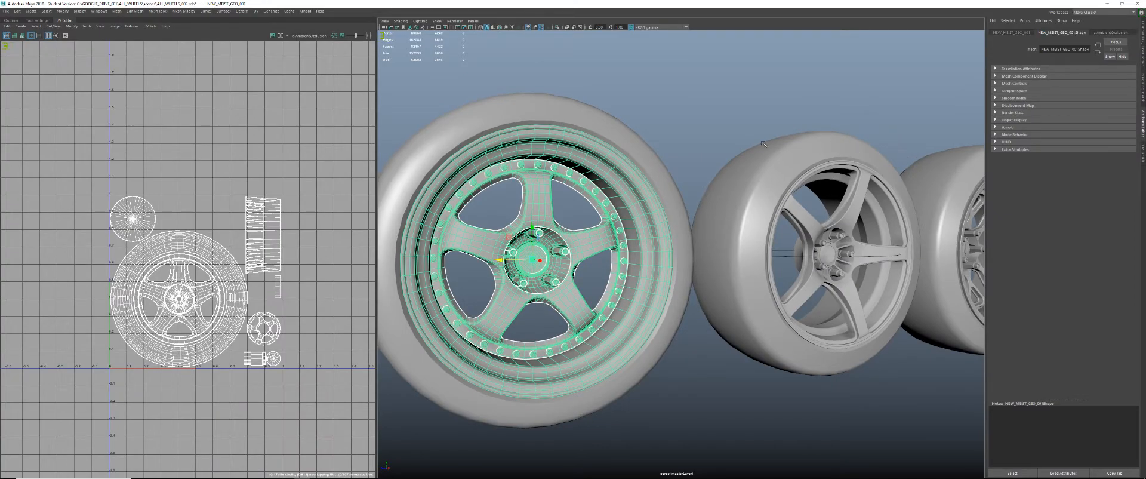
click(800, 213)
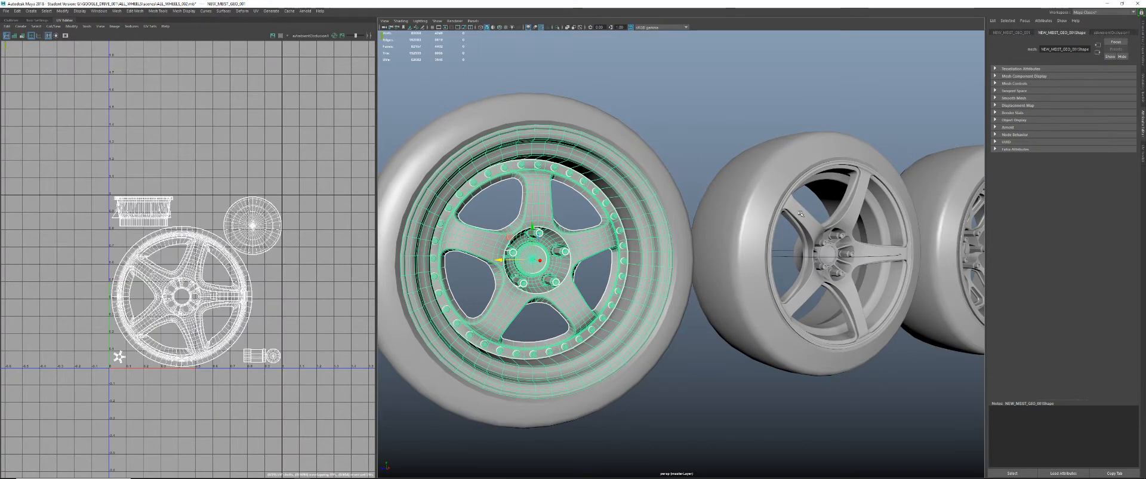
- Open the rendered NEW_MEIST_GEO_001Shape and pCylinder shape EXR textures in Photoshop, reading alpha as transparency
key(alt+Tab)
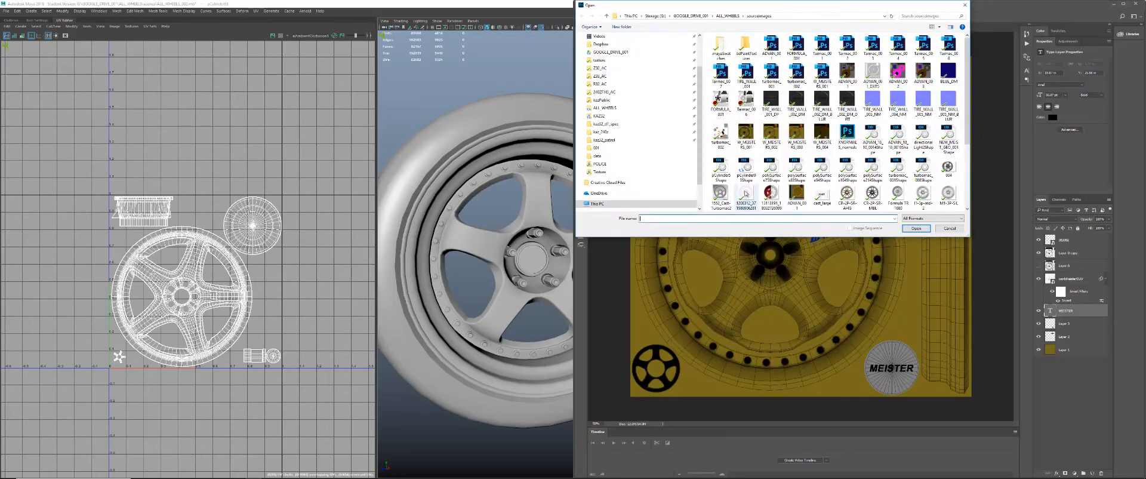
click(746, 167)
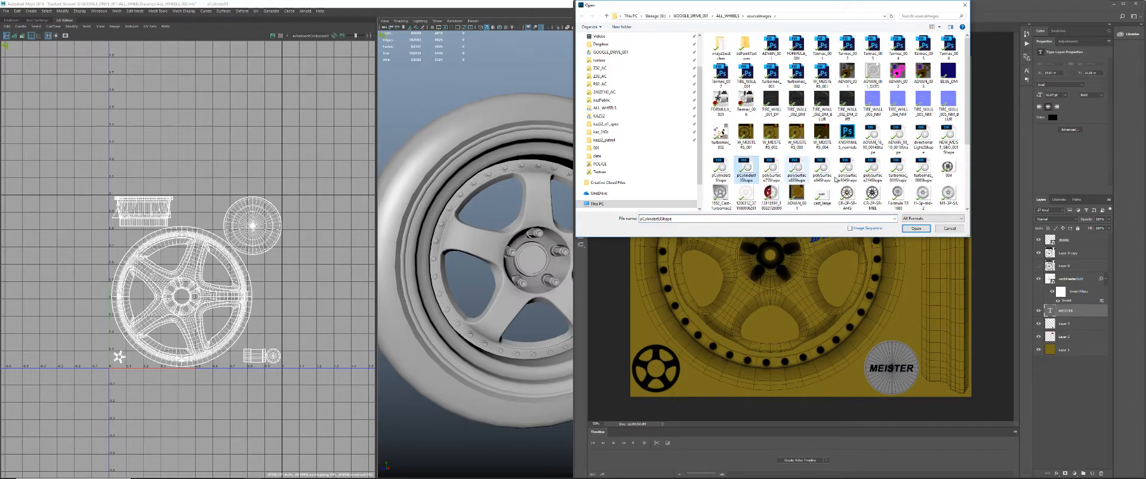
double_click(949, 138)
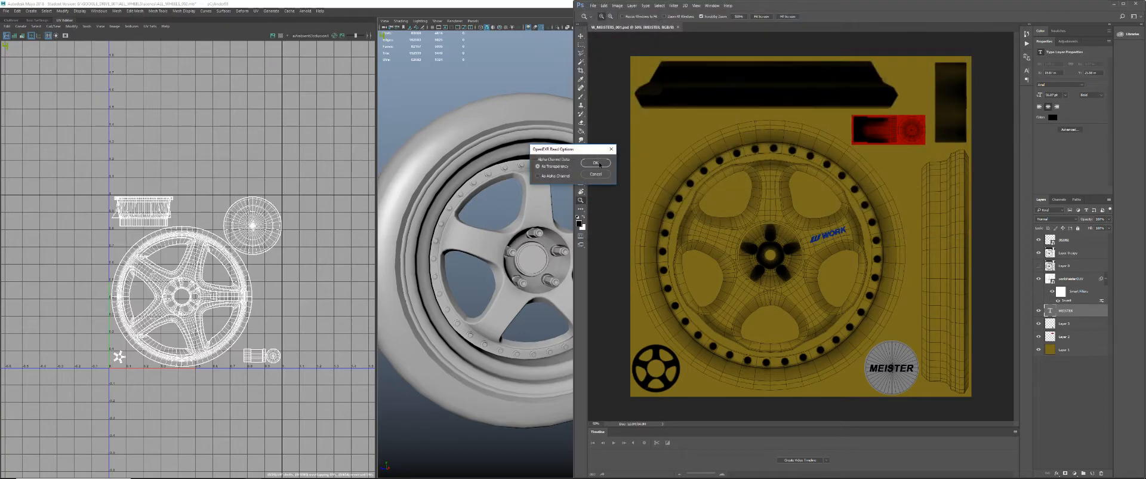
click(588, 165)
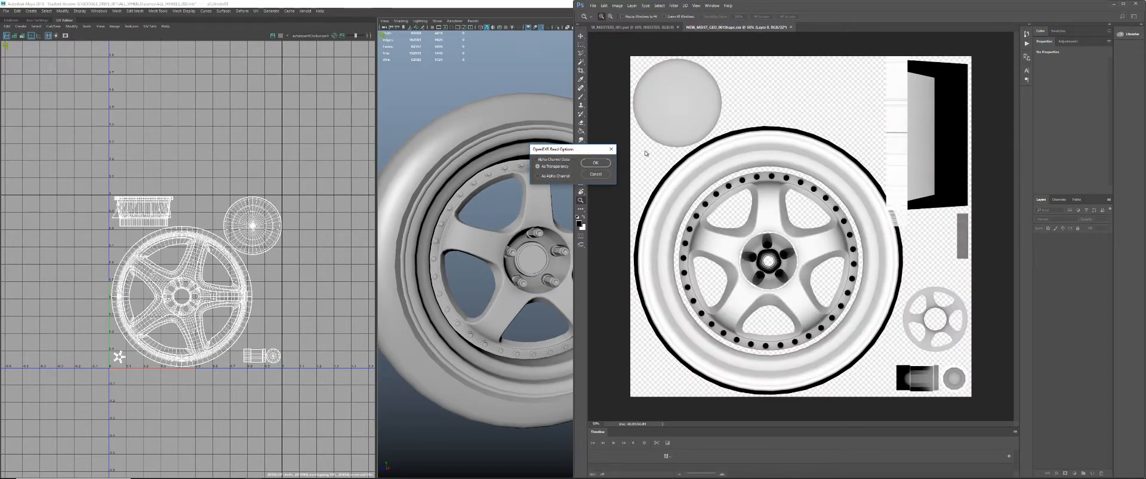
click(599, 162)
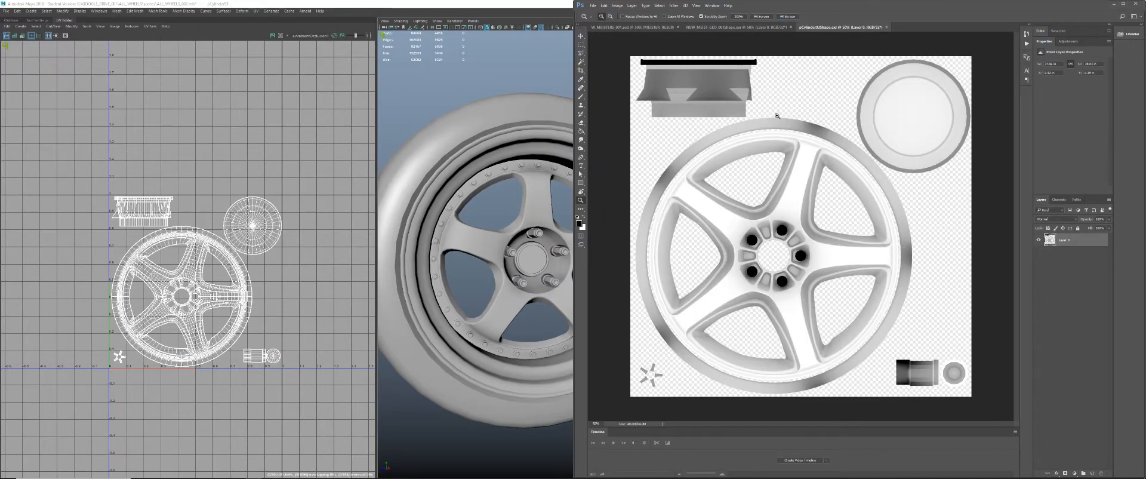
- Compare the baked NEW_MEIST_GEO_001Shape texture with the front wheel's UV layout in Maya
click(760, 27)
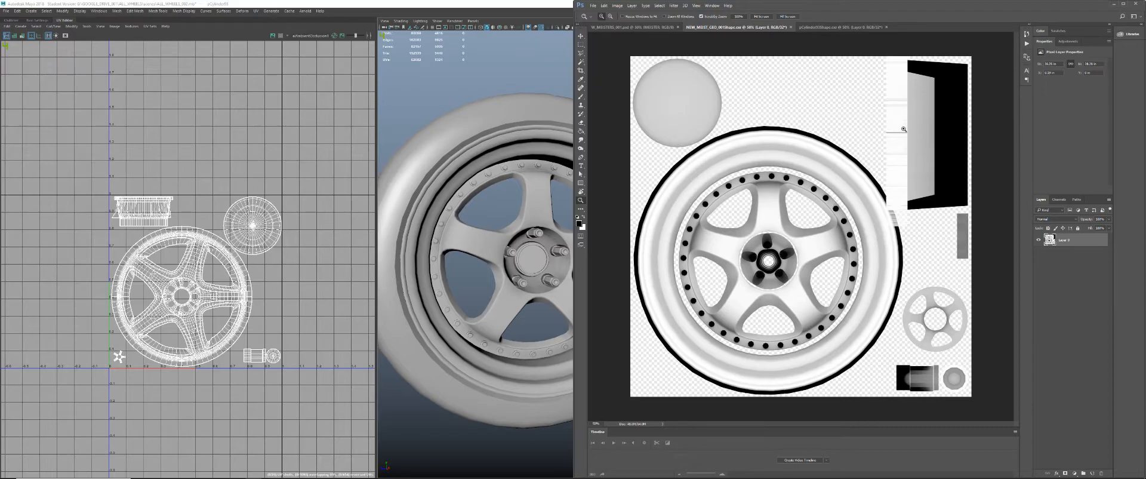
click(529, 145)
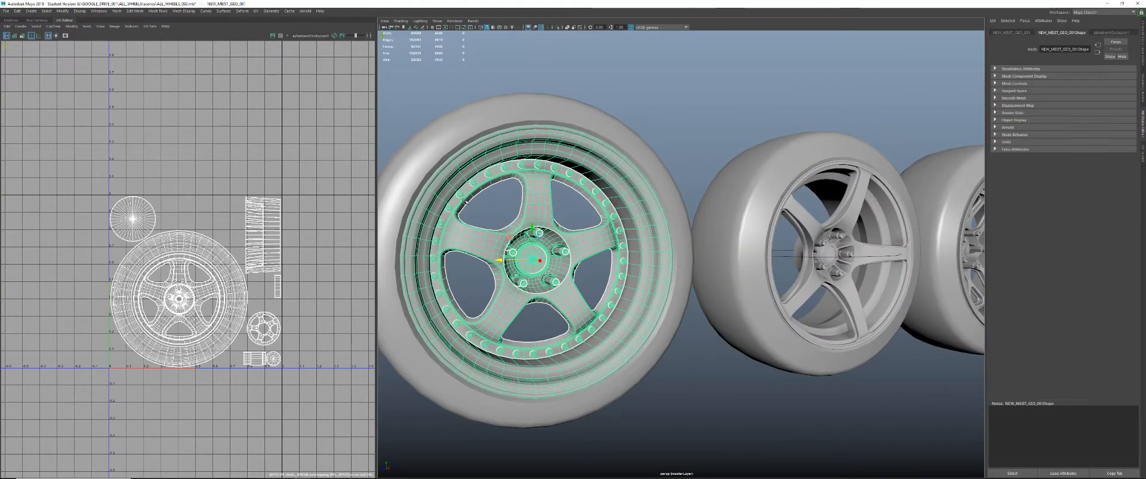
key(alt+Tab)
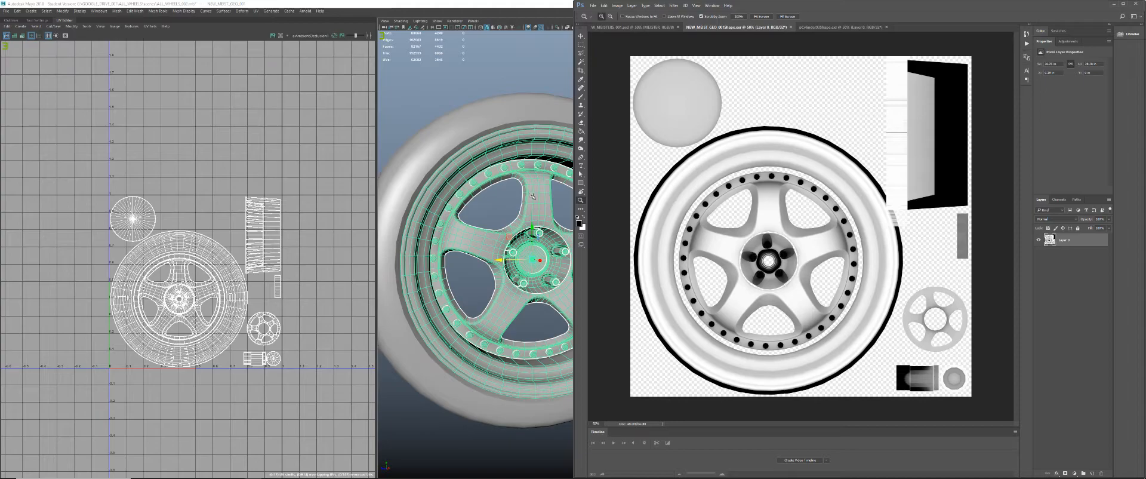
- Move the front wheel's tall rectangular UV shell sideways out of the 0–1 UV tile and return to object selection
click(277, 246)
right_drag(235, 243, 235, 185)
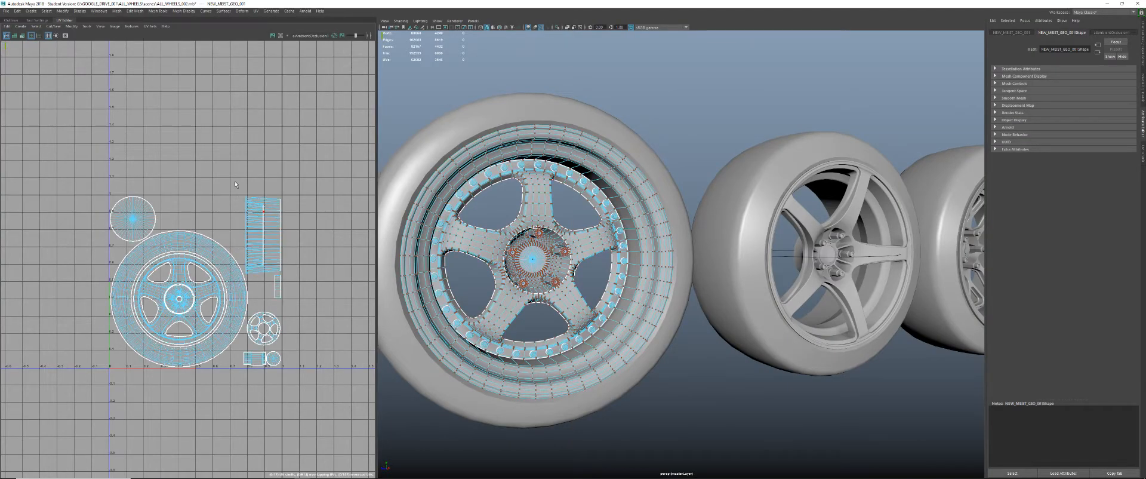
click(265, 212)
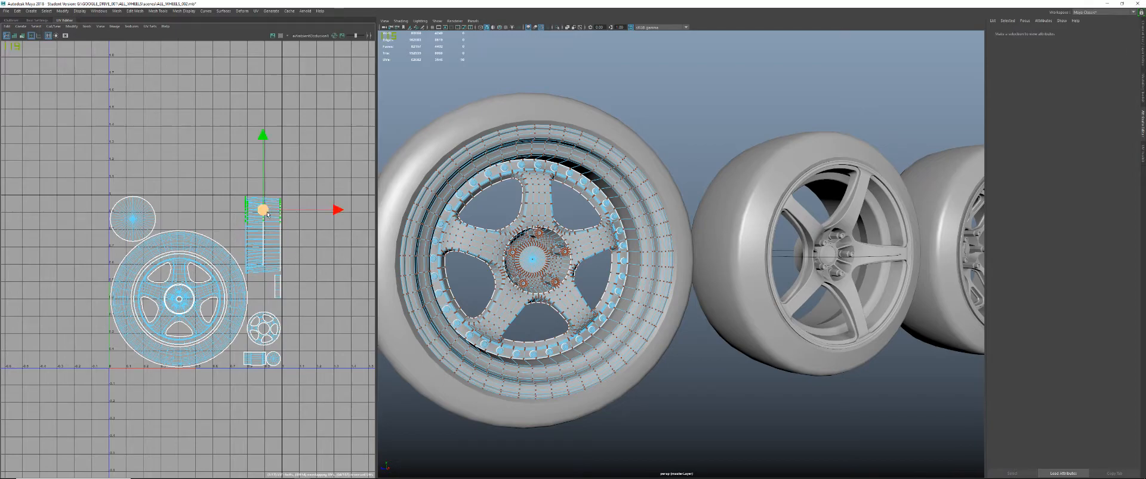
double_click(267, 214)
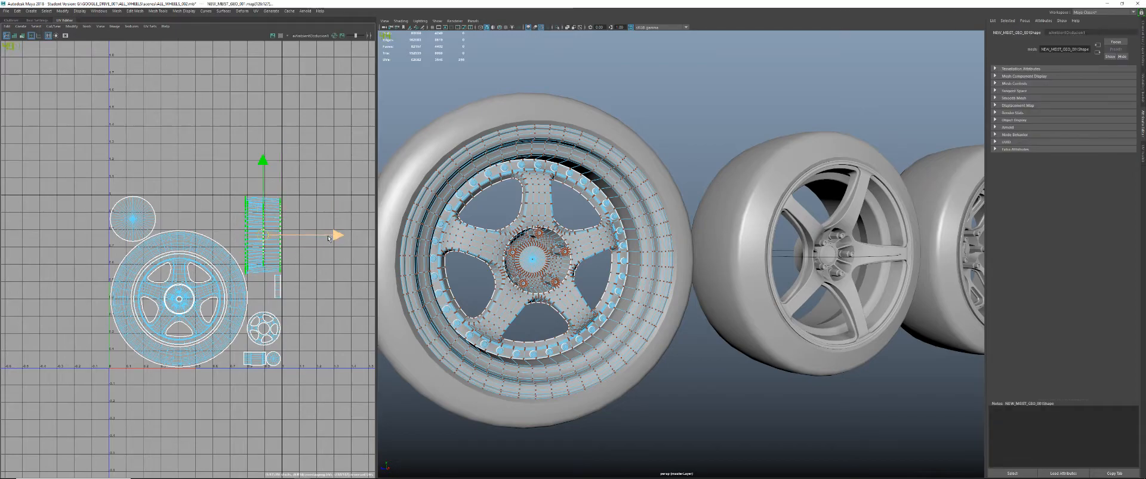
drag(328, 238, 395, 237)
right_drag(470, 190, 496, 167)
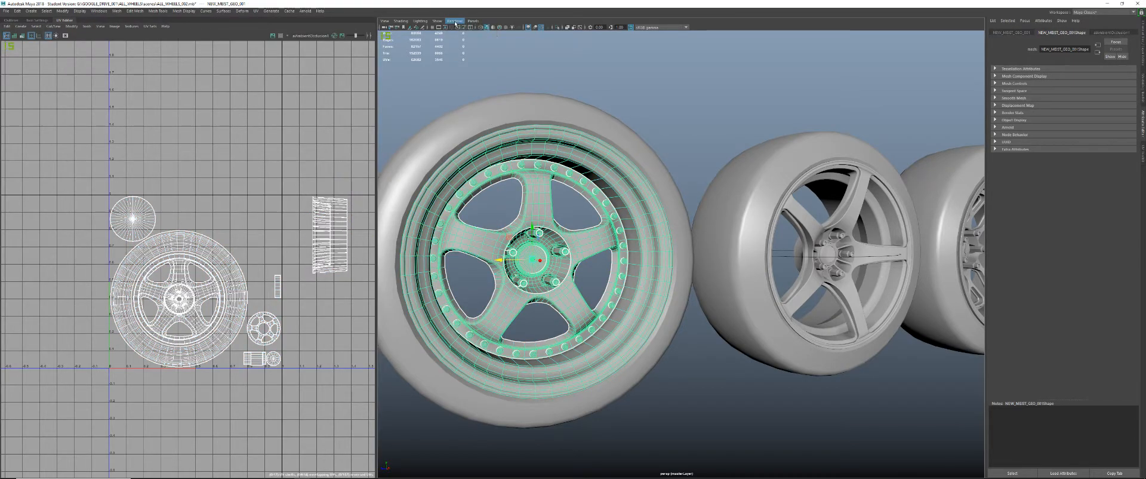
- Render the front wheel to texture with Arnold at a resolution of 1024
click(305, 11)
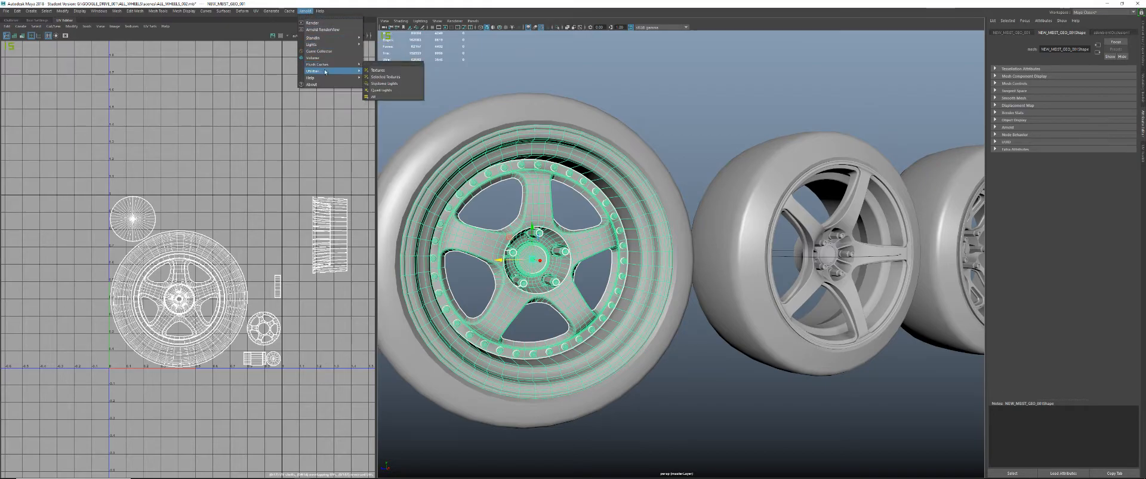
mouse_move(329, 71)
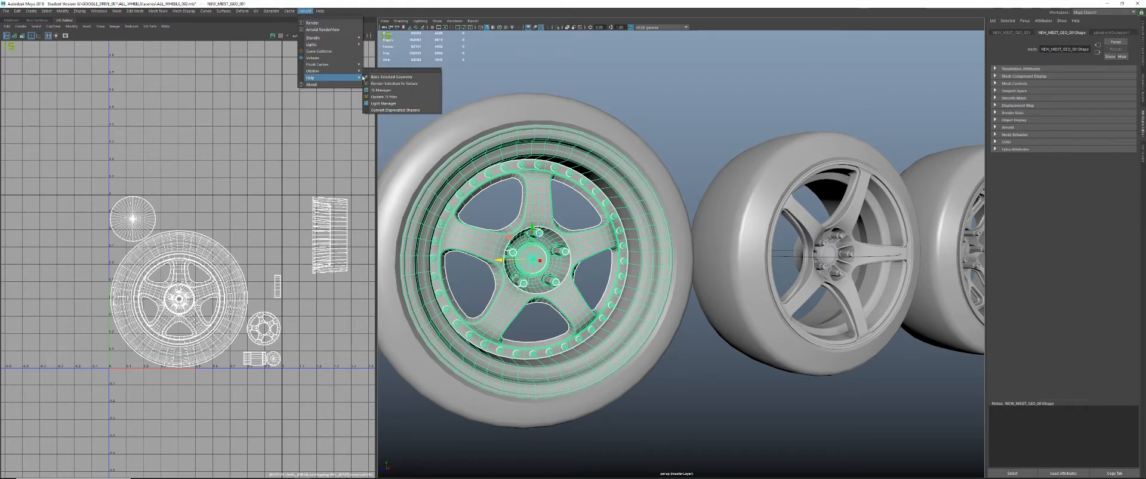
click(407, 87)
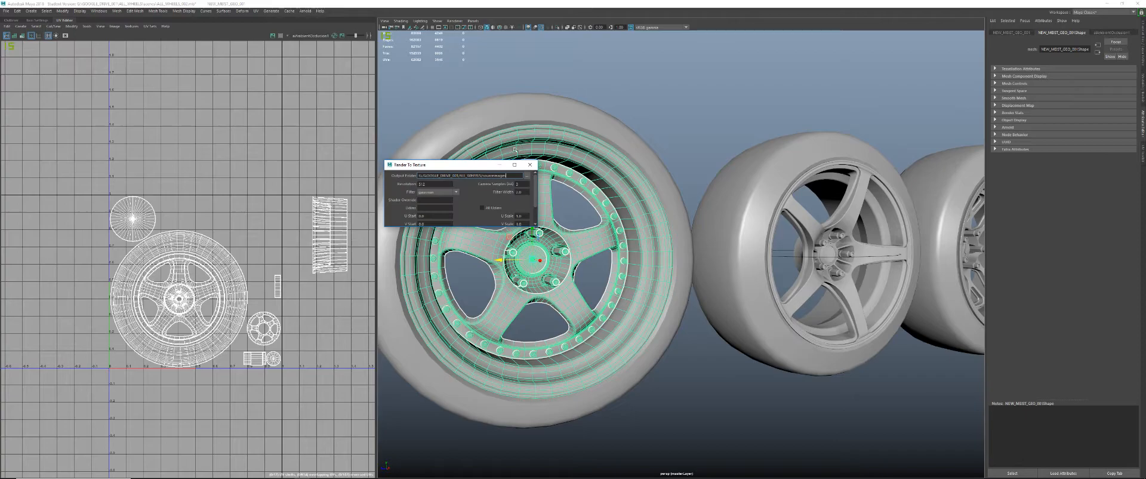
click(444, 184)
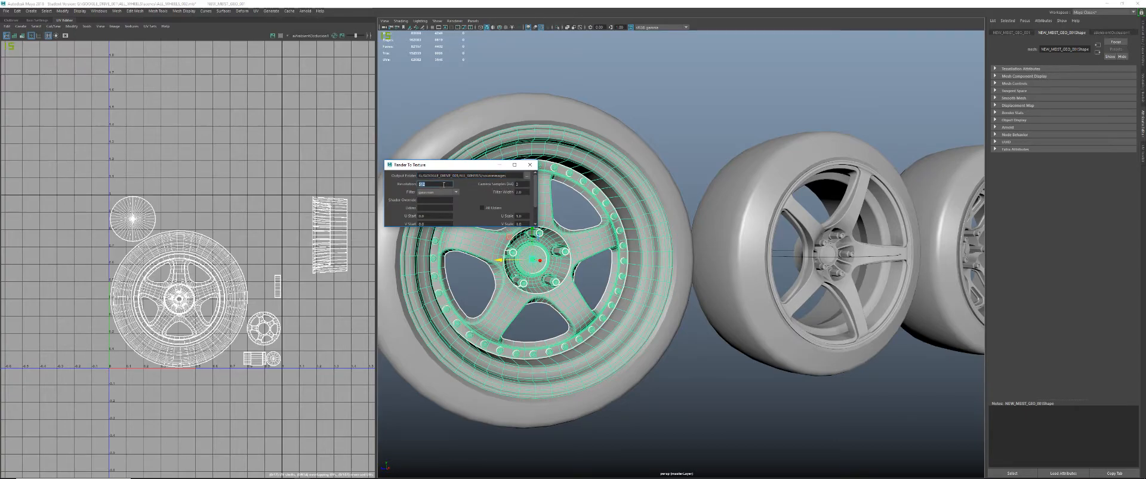
text(20)
double_click(438, 185)
text(1024)
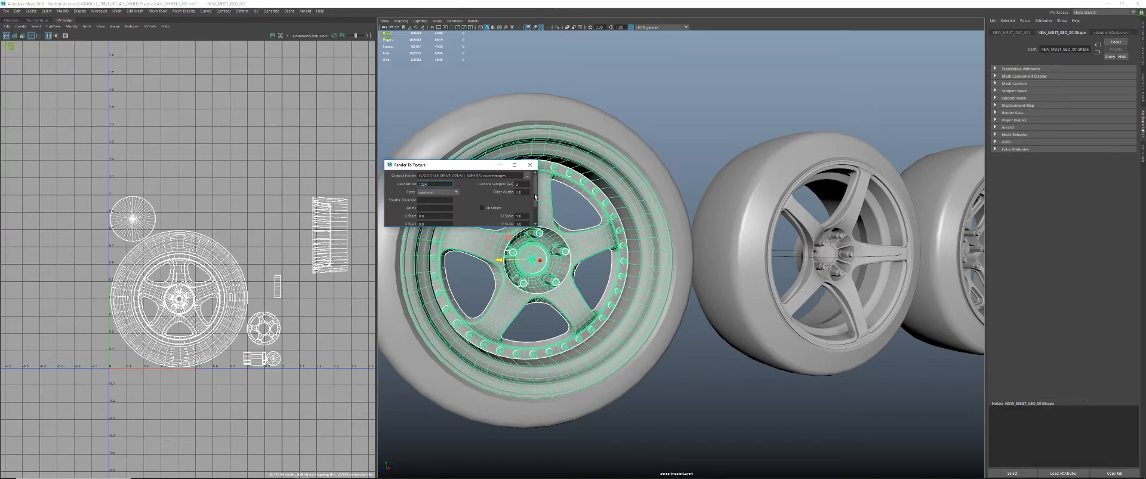
scroll(472, 215, down, 2)
click(446, 221)
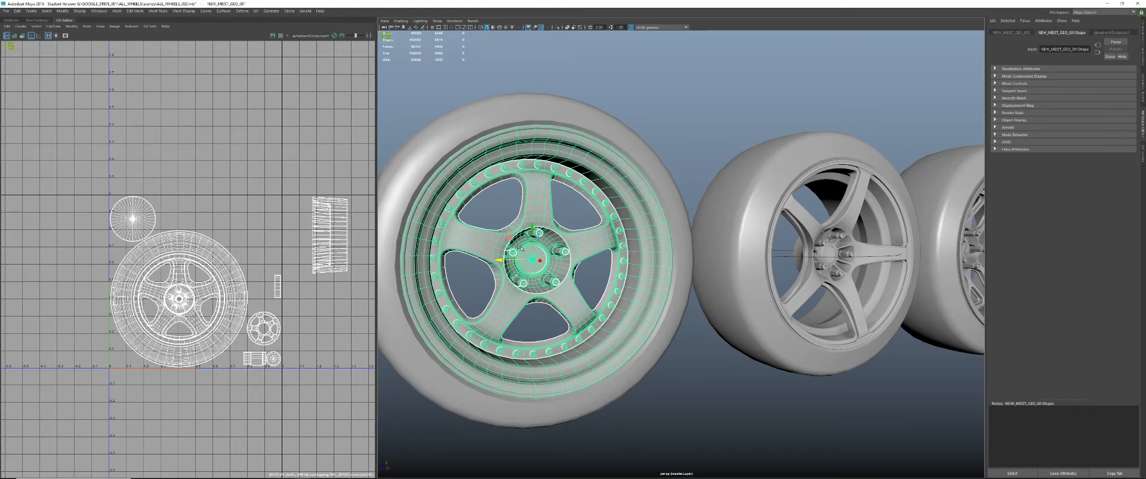
- Switch to Photoshop and close the earlier NEW_MEIST_GEO_001Shape bake
key(alt+Tab)
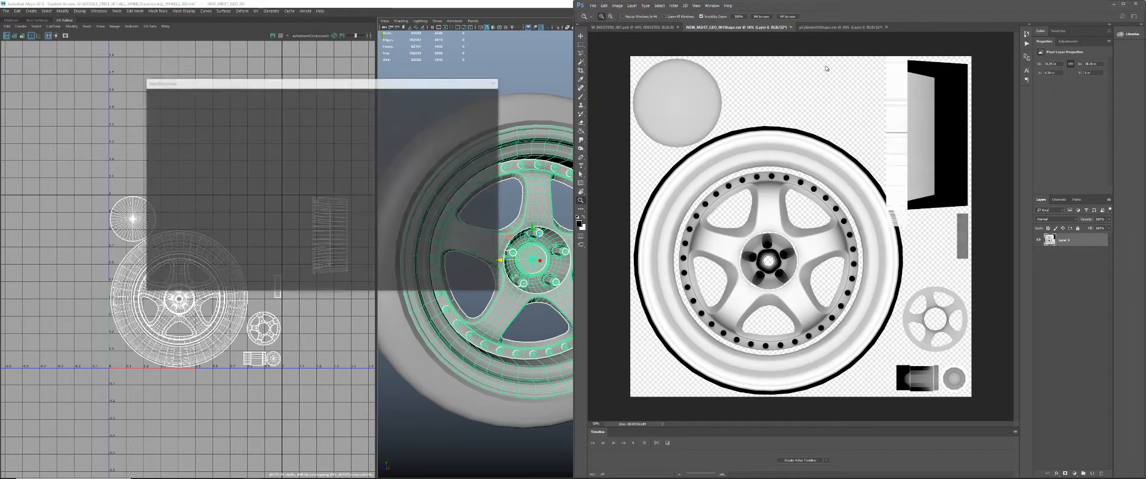
key(Escape)
key(ctrl+w)
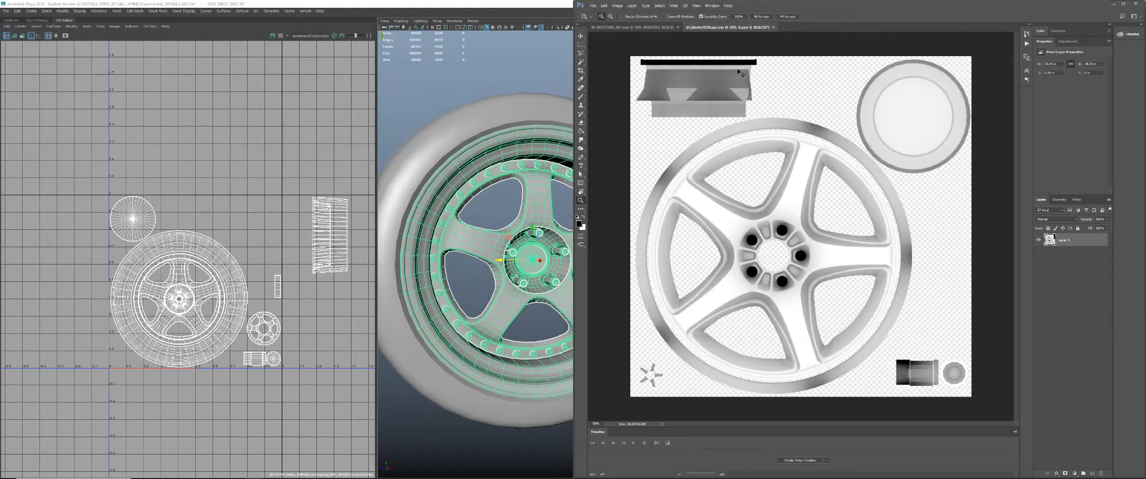
- Open the re-baked NEW_MEIST_GEO_001Shape EXR from the sourceimages folder with its alpha as transparency
key(ctrl+o)
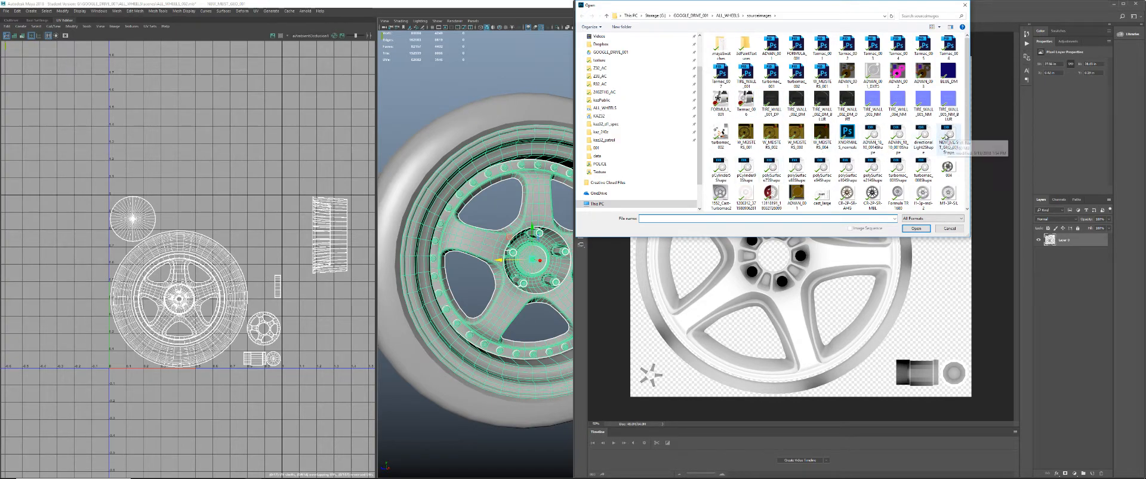
double_click(948, 135)
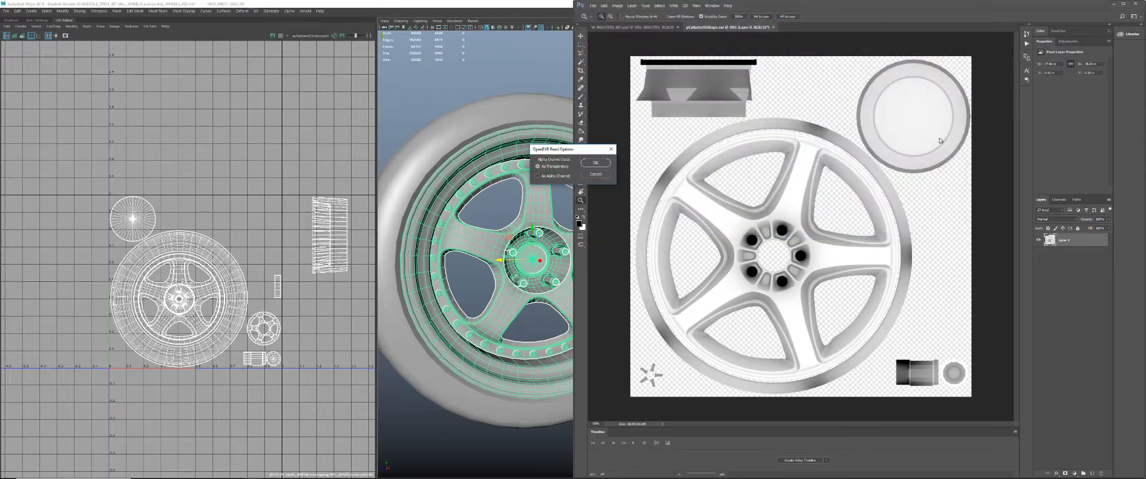
click(605, 161)
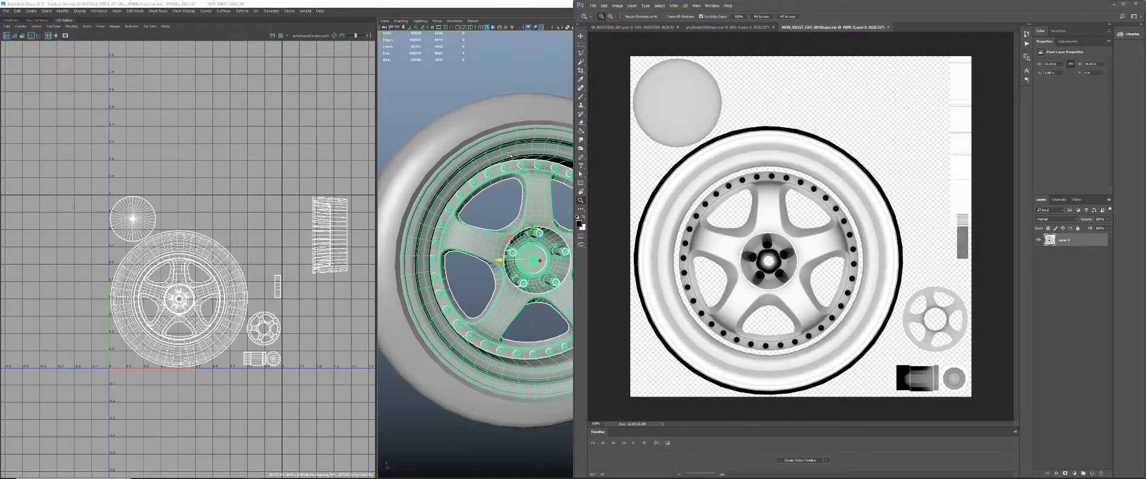
- Switch to Maya, move the tall rectangular UV shell back inside the 0–1 tile, and return to object selection on the front wheel
click(340, 207)
right_drag(337, 206, 364, 207)
drag(346, 234, 279, 234)
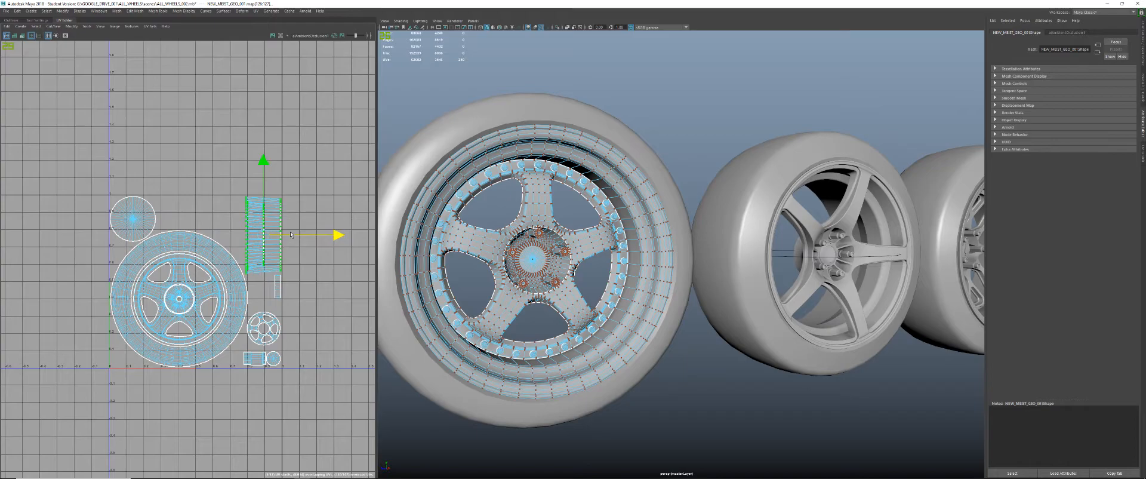
right_drag(274, 210, 297, 208)
click(302, 206)
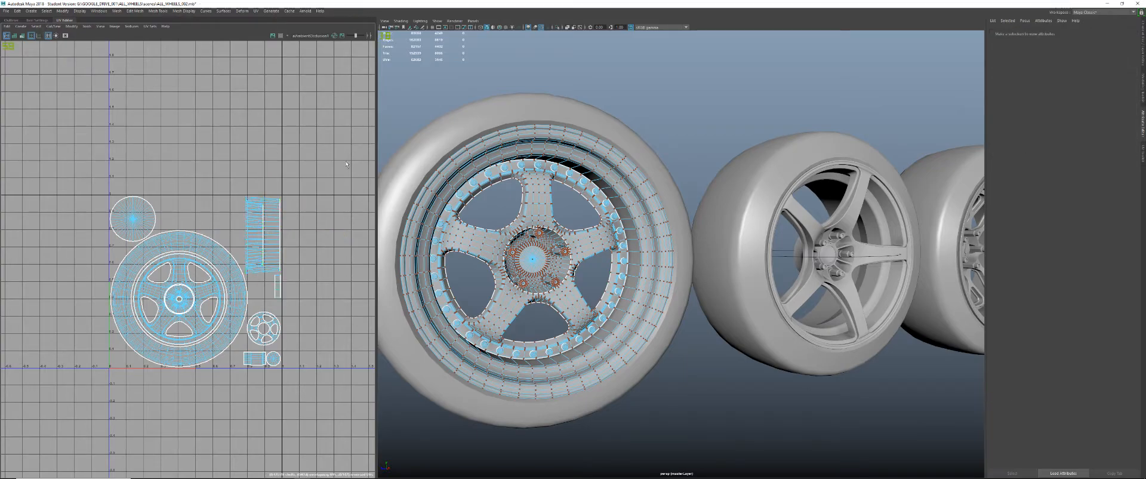
right_drag(444, 154, 496, 149)
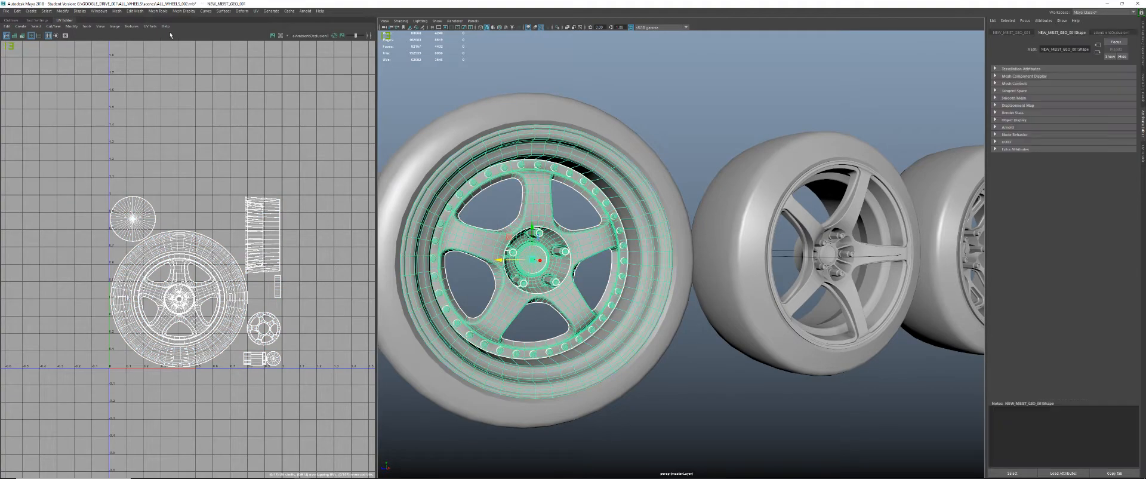
- Open the UV Snapshot options for the front wheel and start choosing the snapshot's save location
click(157, 30)
click(154, 28)
click(150, 27)
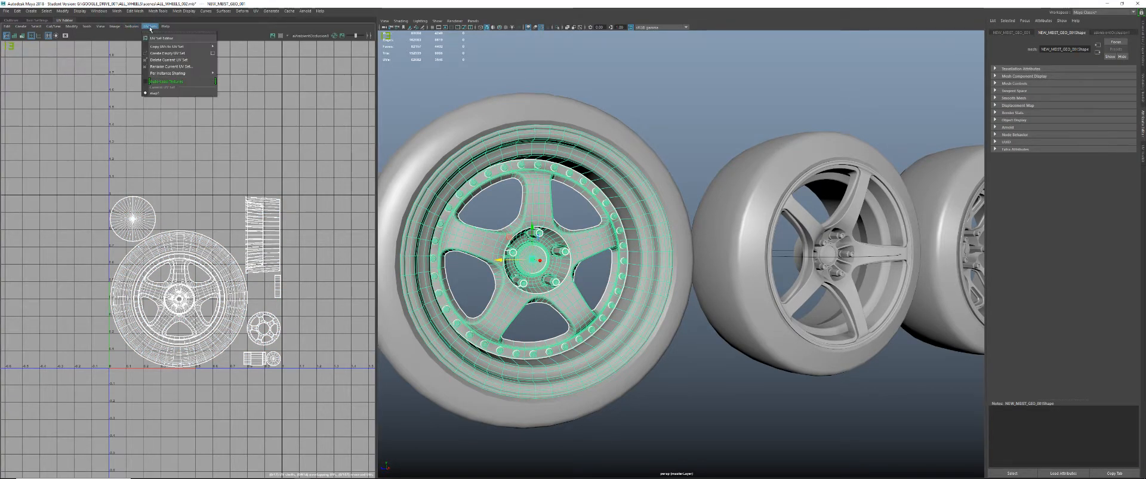
click(103, 27)
click(113, 27)
click(134, 140)
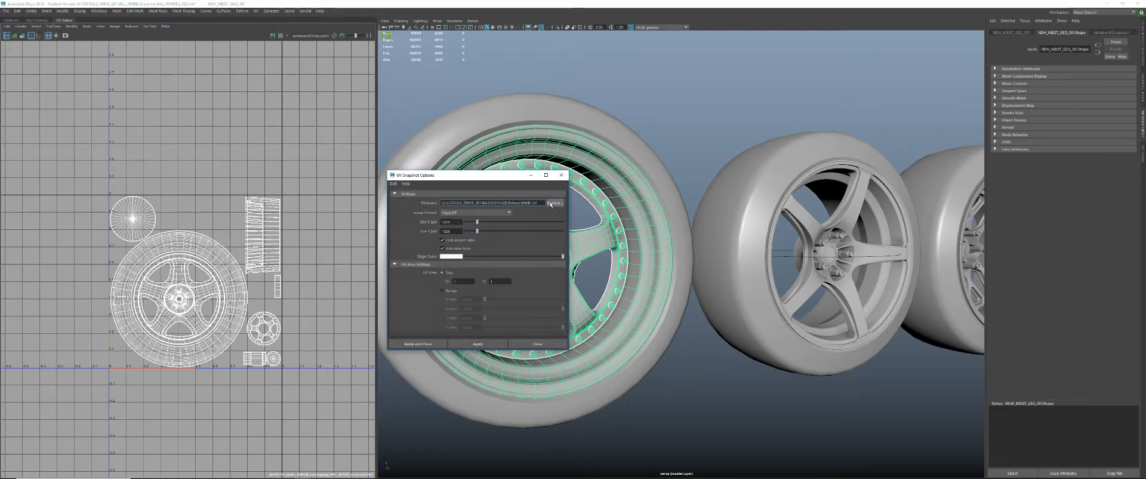
click(548, 203)
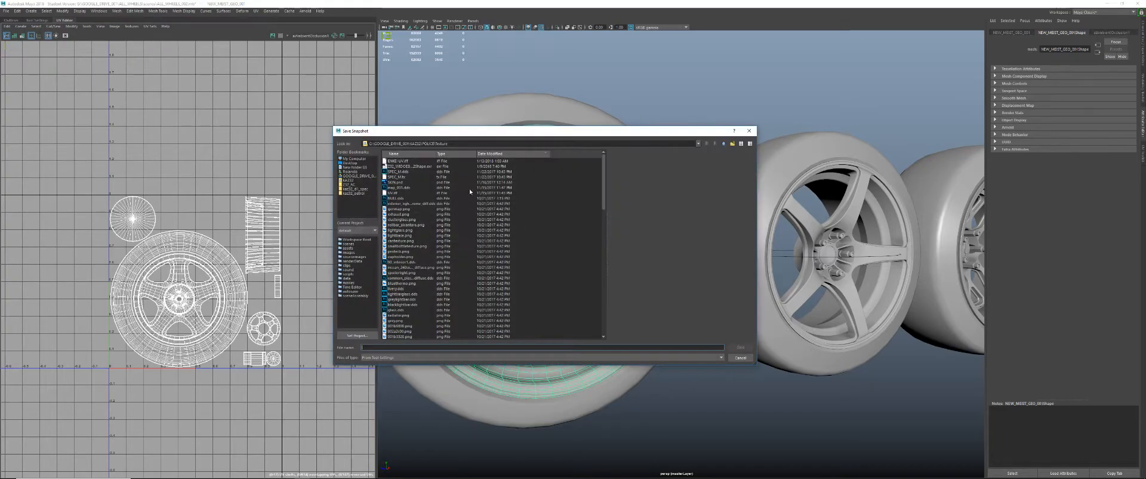
- Browse to the sourceimages folder inside GOOGLE_DRIVE_001/ALL_WHEELS for the UV snapshot
click(358, 176)
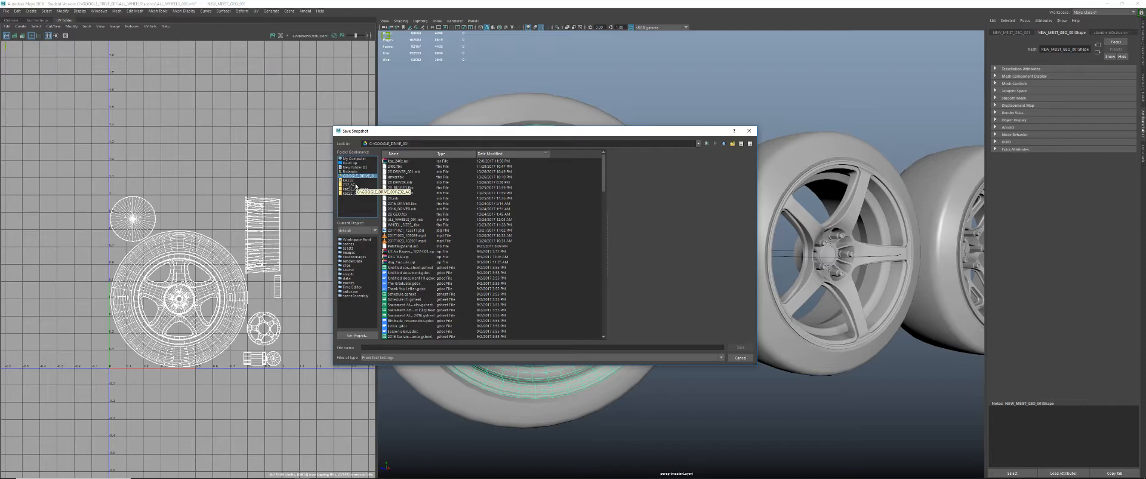
click(406, 214)
scroll(443, 239, down, 15)
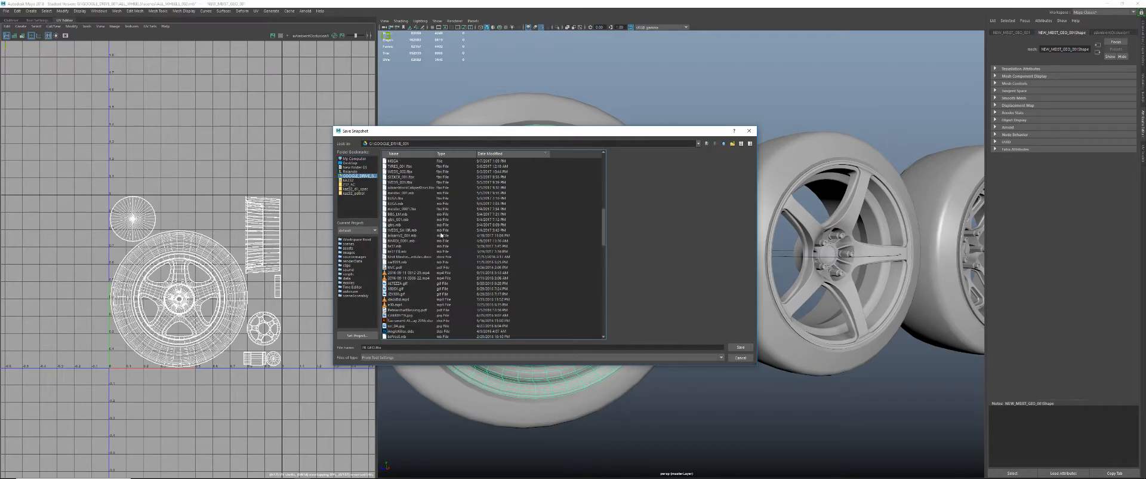
scroll(442, 240, down, 10)
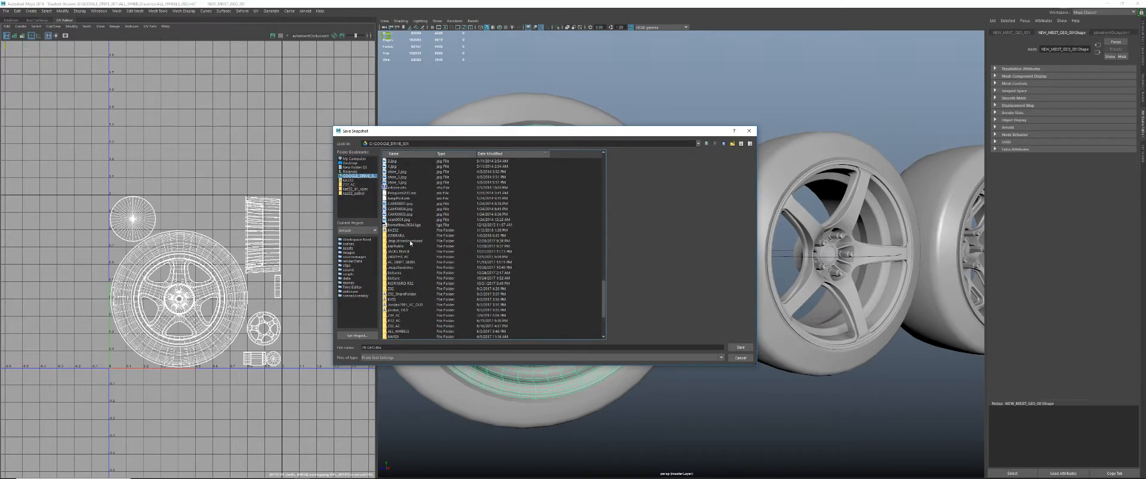
scroll(428, 294, down, 3)
double_click(402, 284)
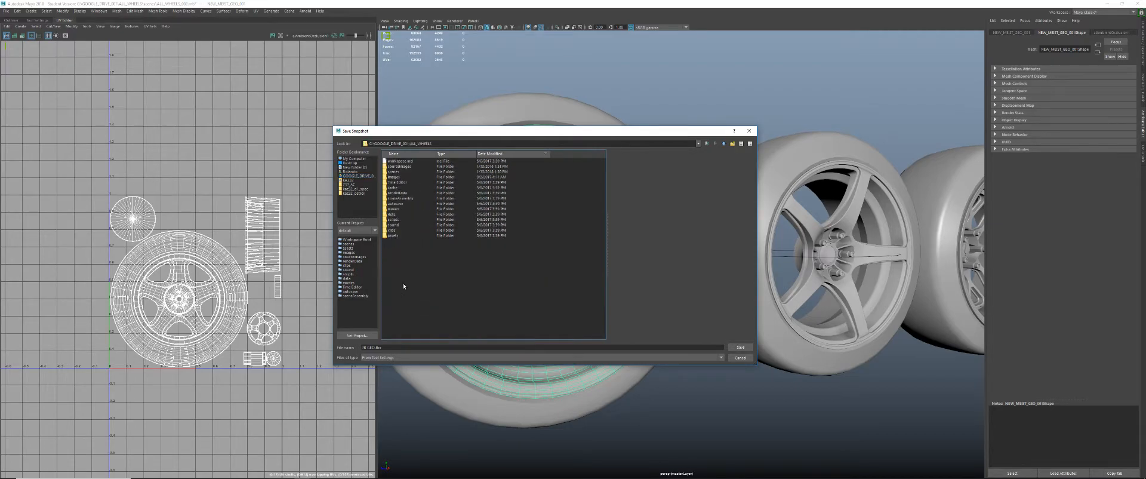
click(403, 167)
double_click(403, 166)
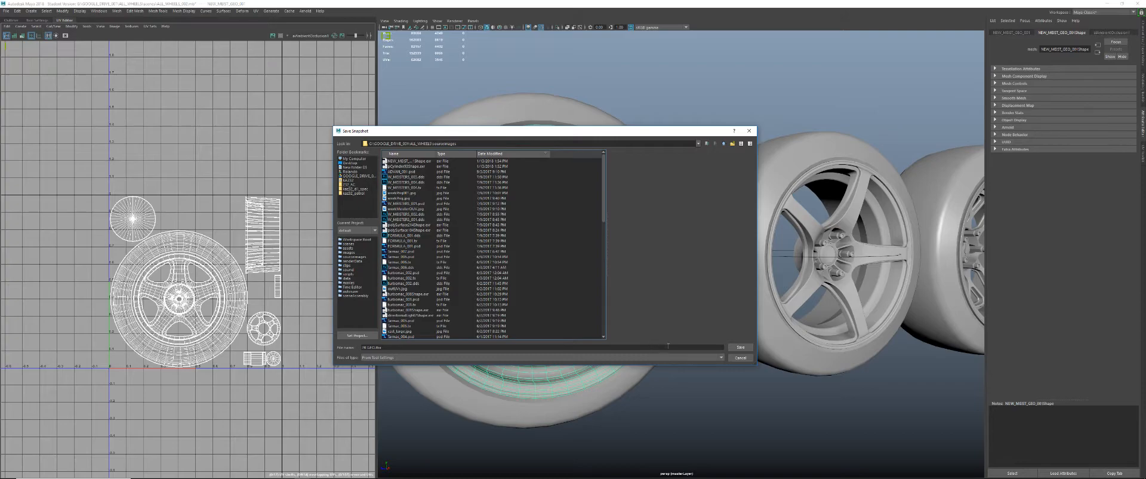
- Clear the filled-in snapshot file name and reopen the sourceimages folder from its parent
double_click(396, 346)
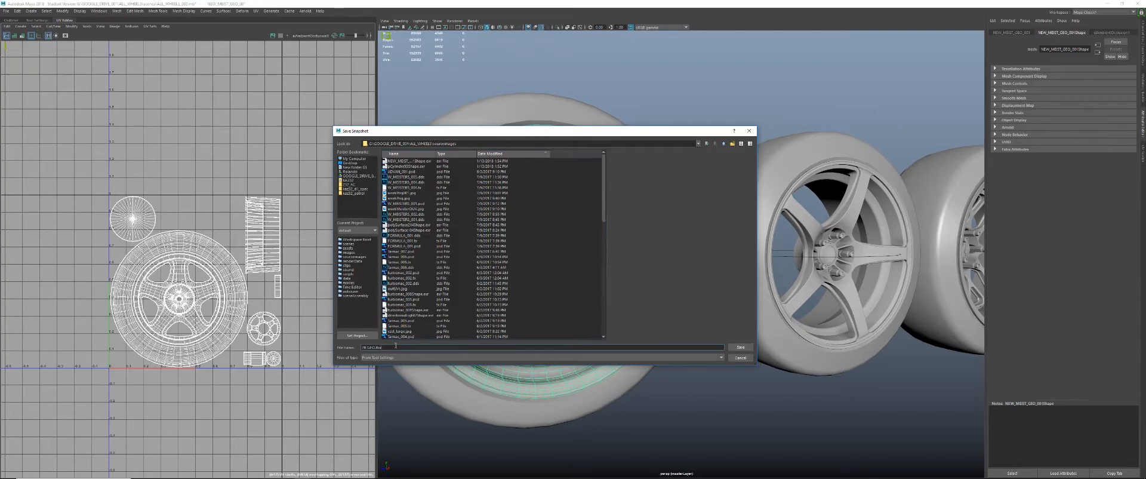
key(BackSpace)
key(BackSpace)
key(BackSpace)
key(BackSpace)
key(BackSpace)
key(BackSpace)
key(BackSpace)
key(BackSpace)
click(724, 144)
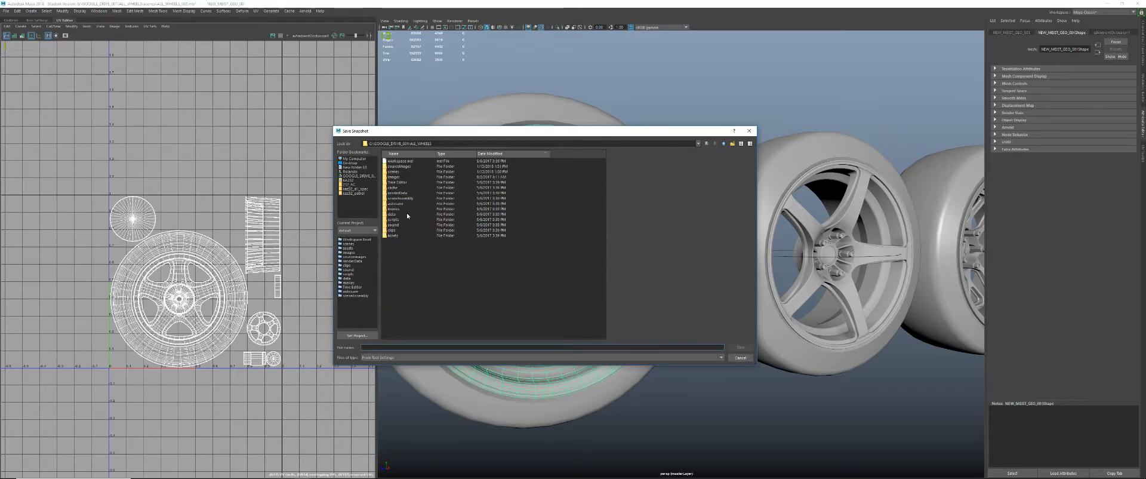
click(402, 166)
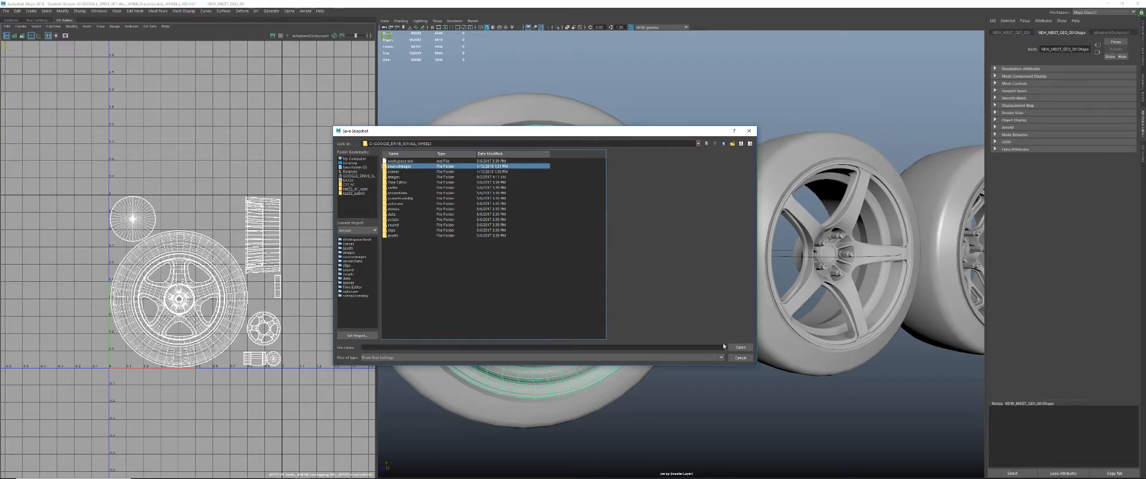
click(740, 348)
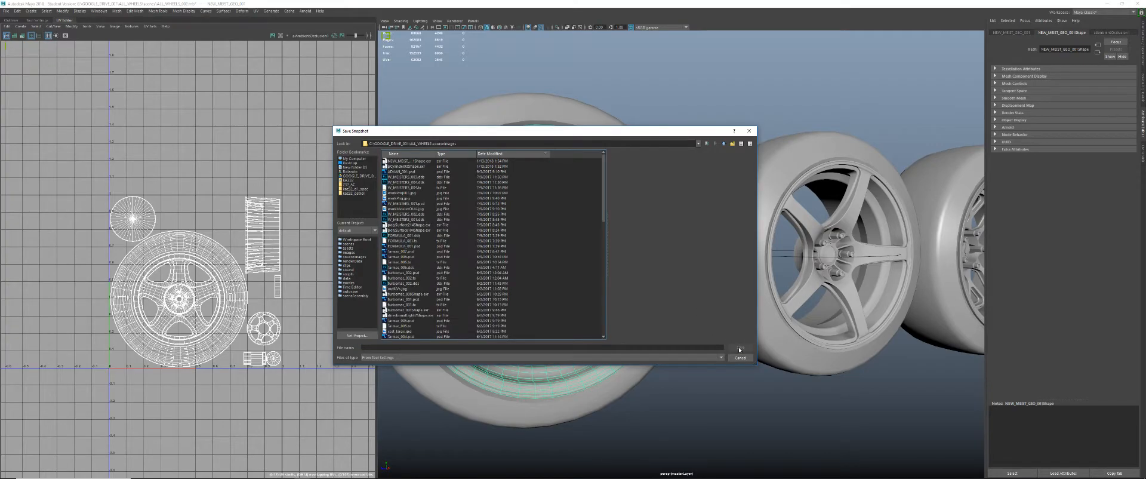
- Name the snapshot MEISTER UV OUT, export the wheel's UV layout, and close the snapshot options
click(434, 347)
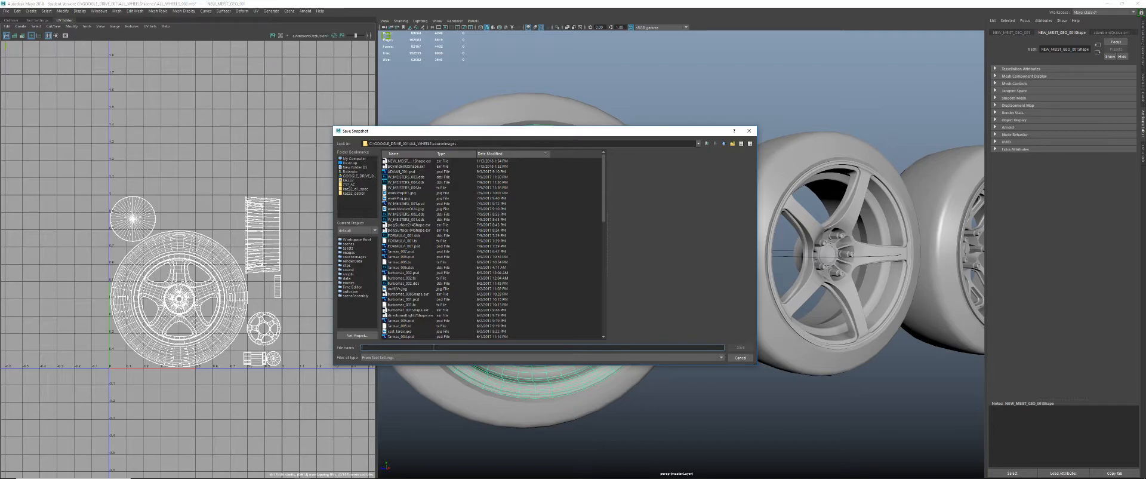
text(Meis)
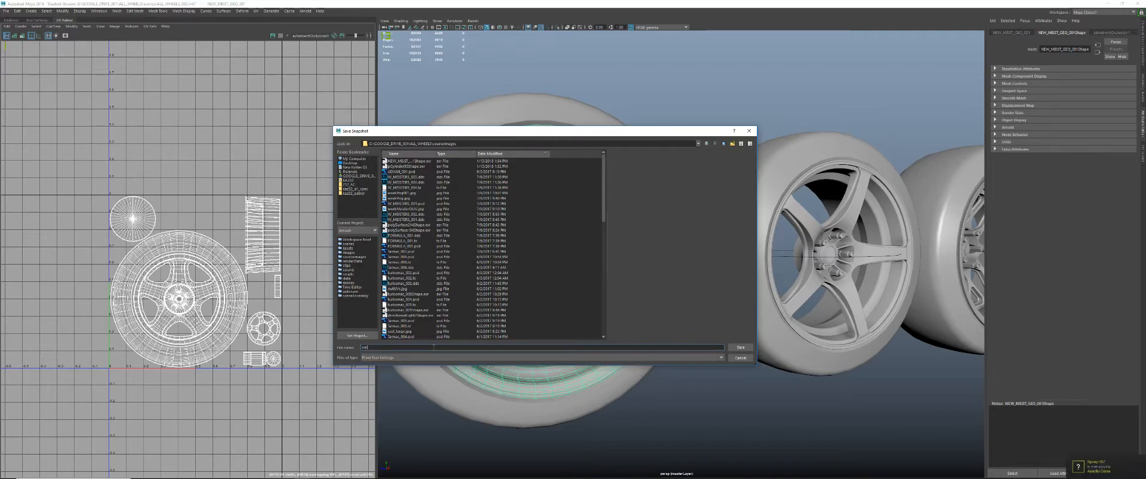
text(TER UV OUT)
key(Return)
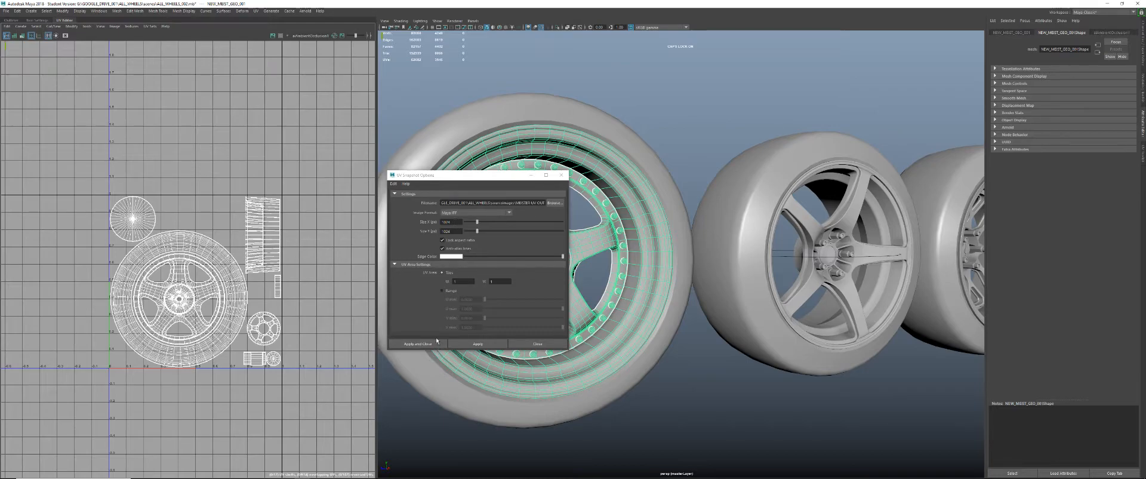
click(457, 347)
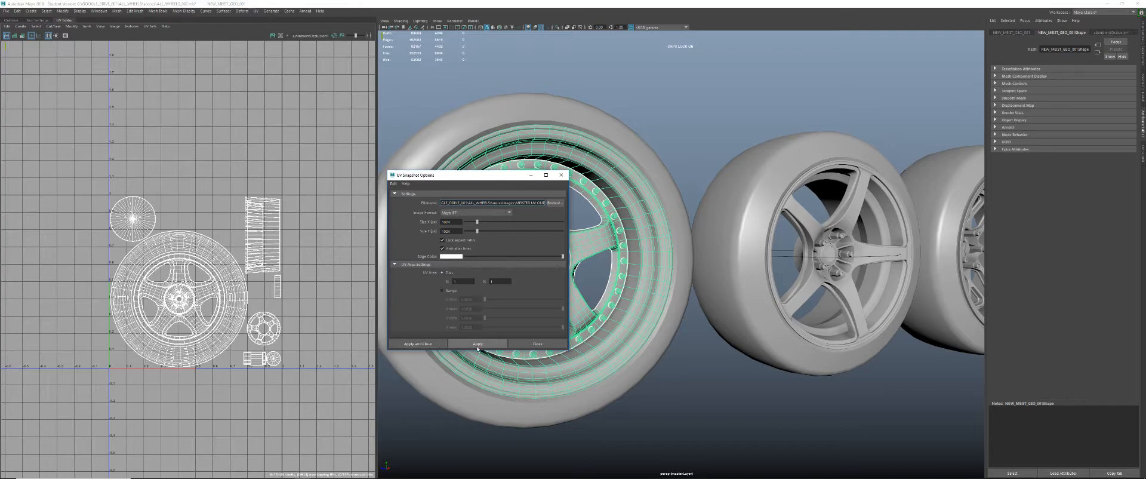
click(537, 344)
- Switch to Photoshop and bring up the W_MEISTERS_001 wheel texture document
key(alt+Tab)
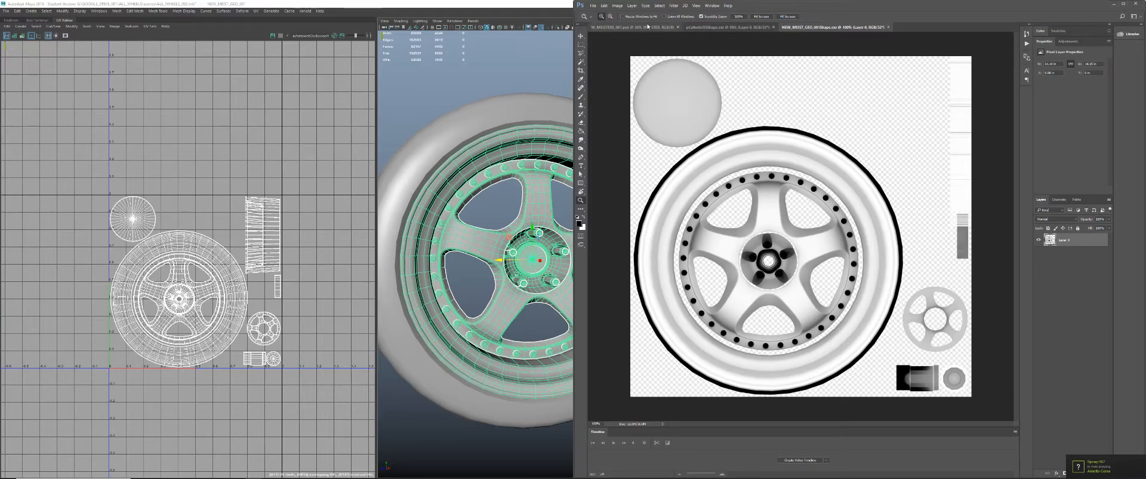
click(632, 27)
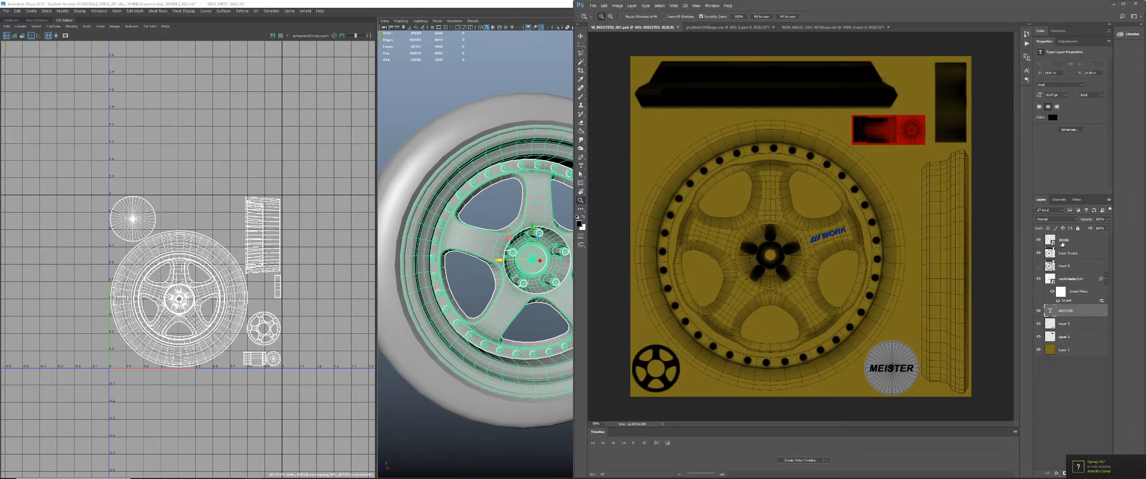
click(593, 6)
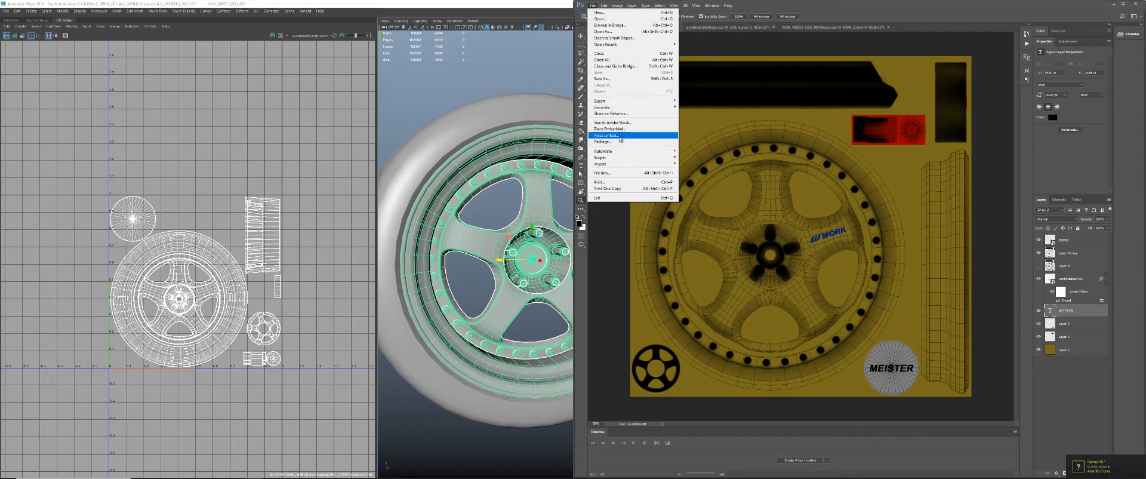
key(Escape)
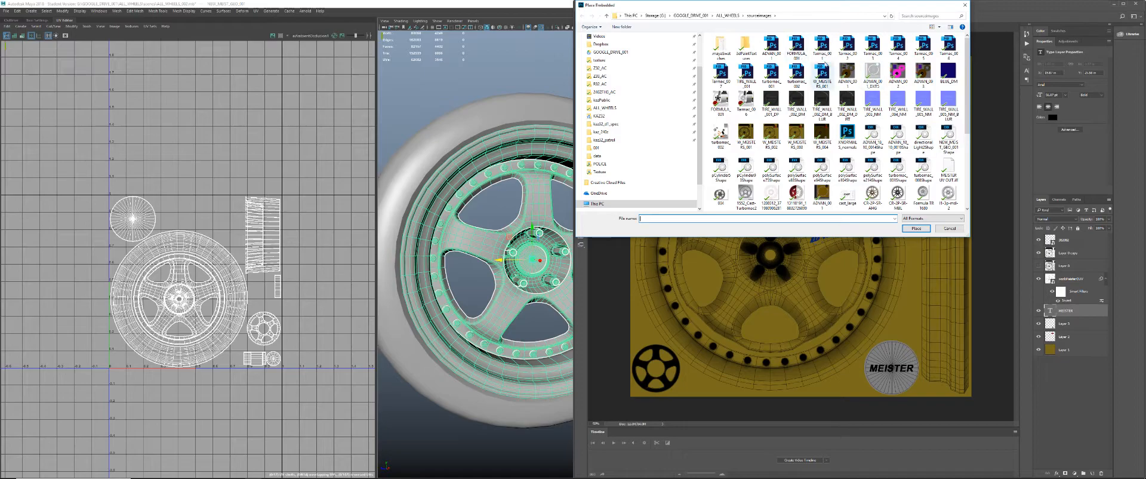
click(941, 28)
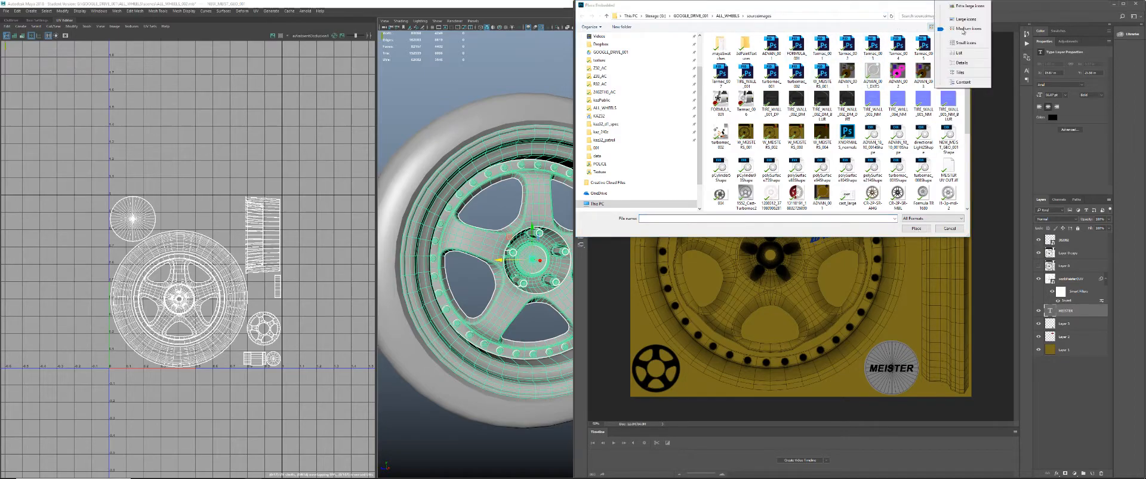
click(964, 64)
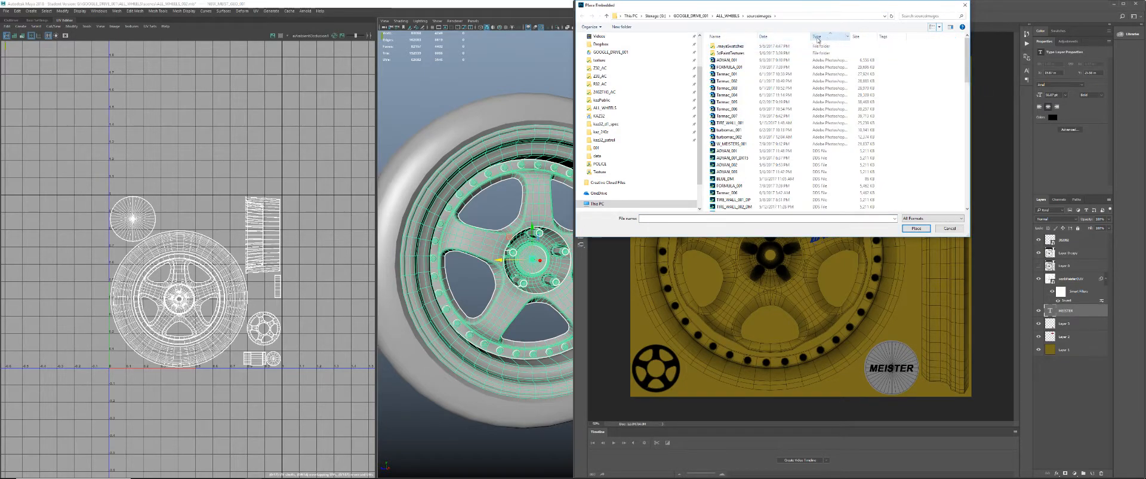
click(824, 38)
click(790, 38)
double_click(764, 60)
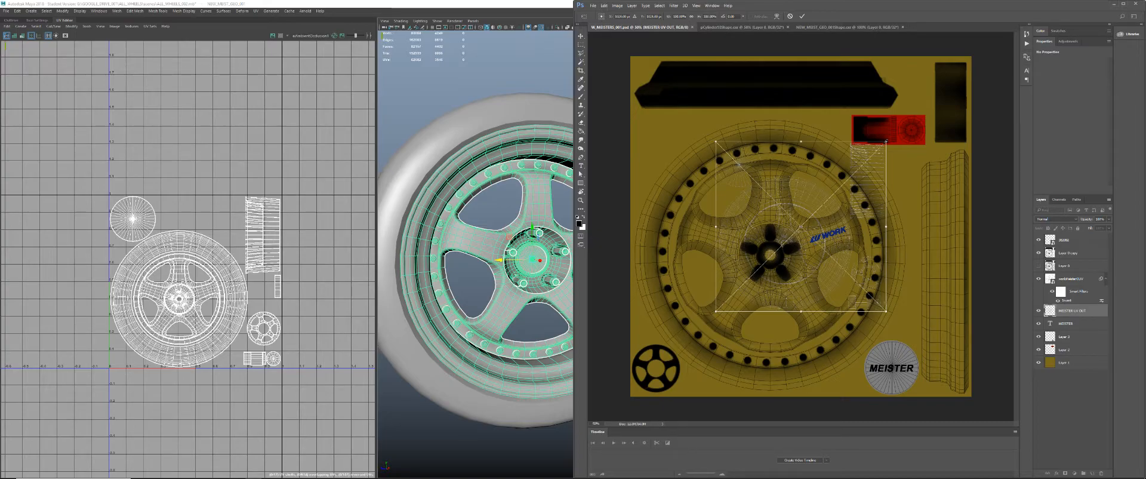
key(Escape)
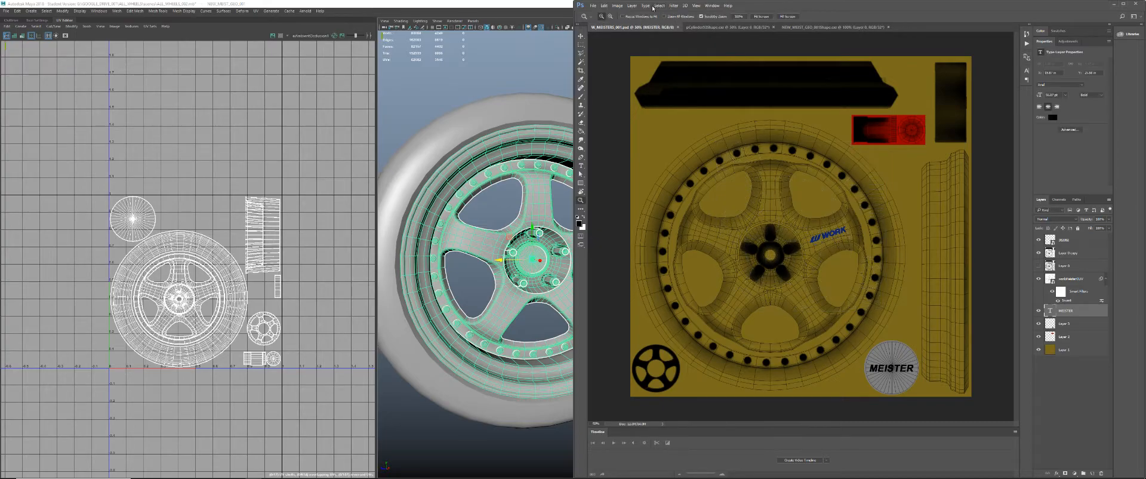
- Resize the W_MEISTERS_001 image to 1024 × 1024 pixels and view it at 100%
click(617, 6)
click(627, 53)
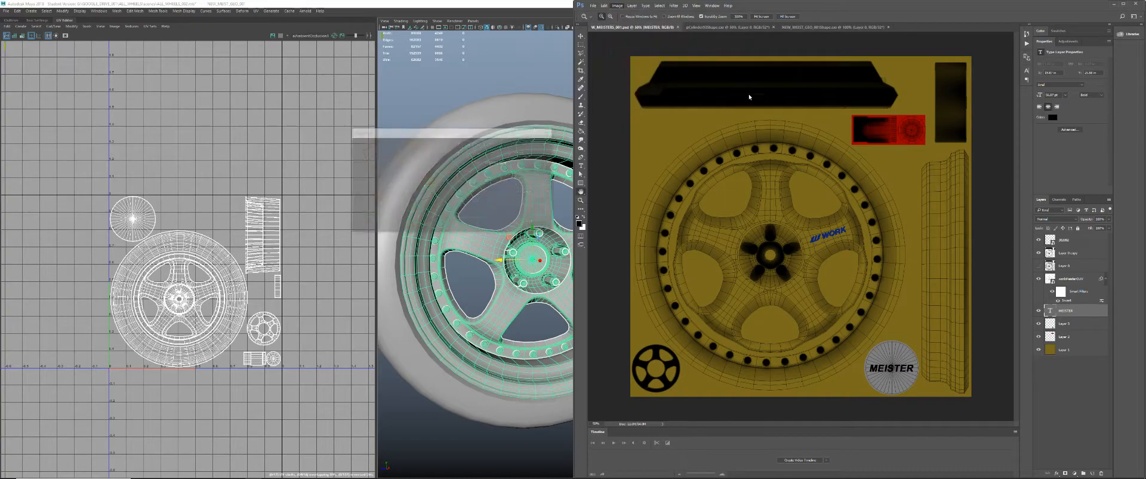
text(10)
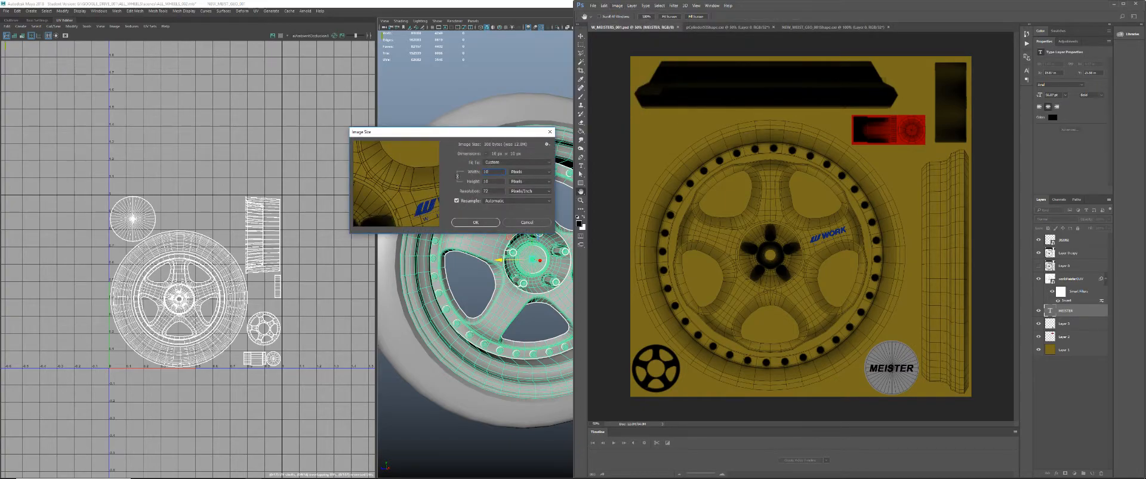
text(24)
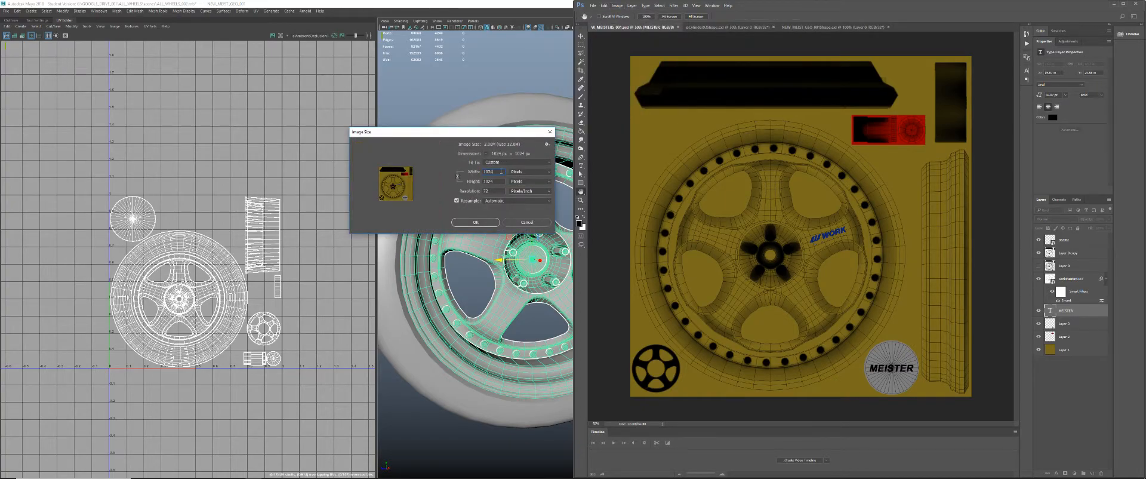
key(Return)
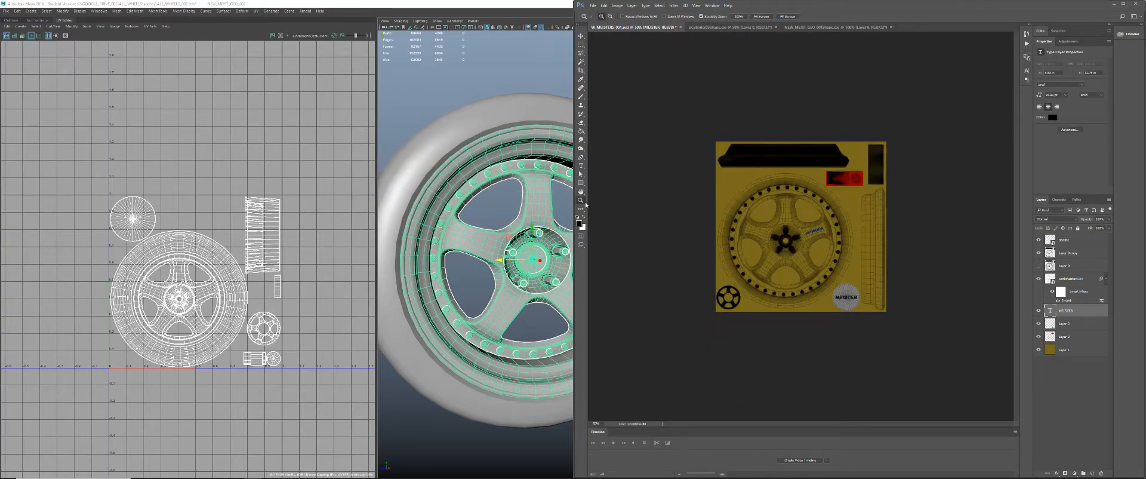
double_click(581, 202)
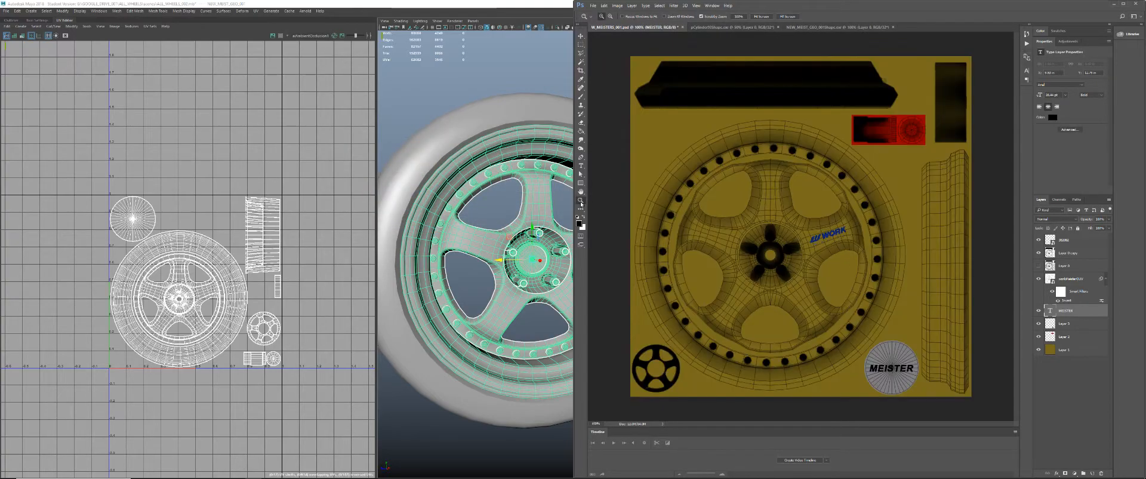
- Place the MEISTER UV OUT snapshot as an embedded layer in the wheel texture and move it to the top of the stack
click(604, 6)
click(611, 128)
double_click(746, 60)
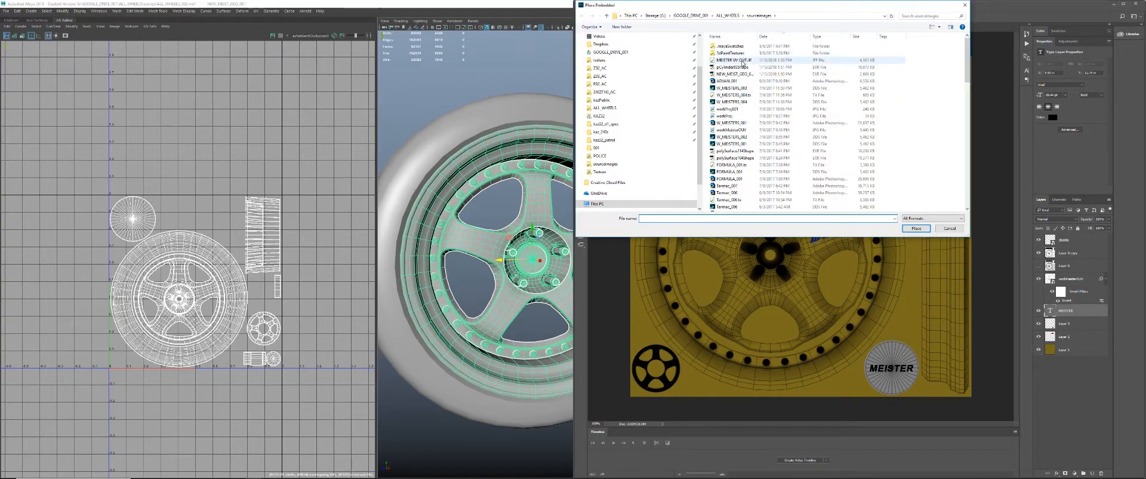
key(Return)
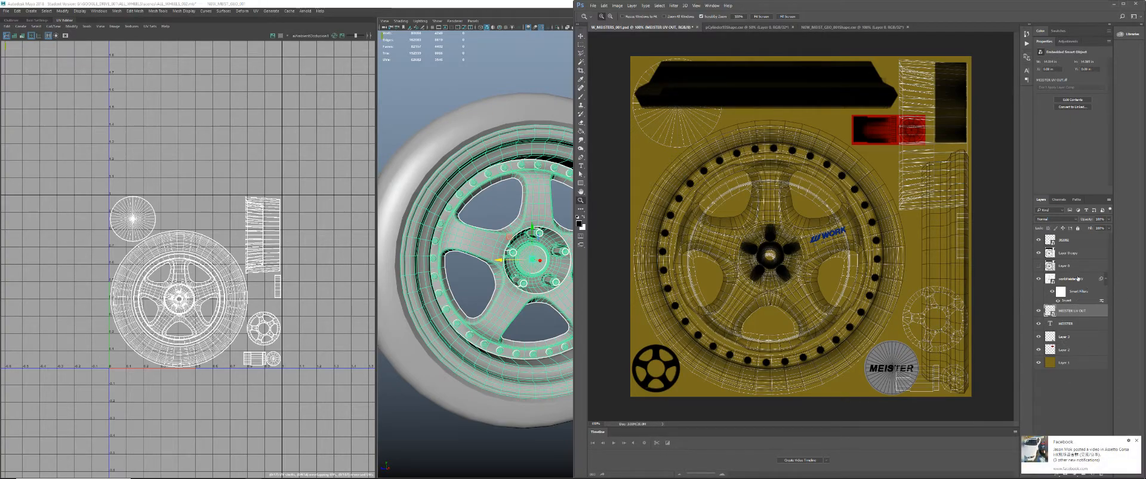
drag(1086, 253, 1086, 240)
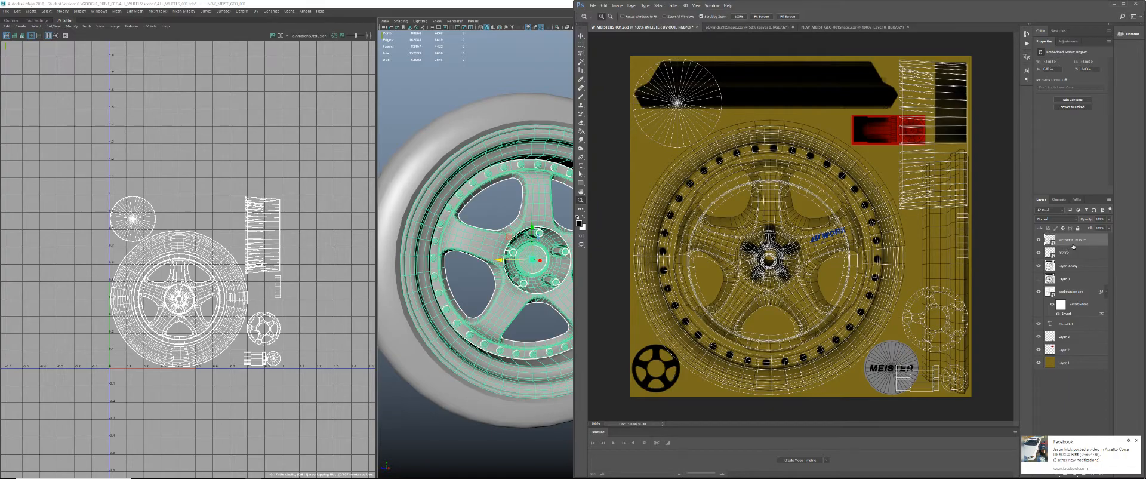
- Invert the MEISTER UV OUT layer's colours and hide the two shading layers and the old UV layout layer beneath
key(ctrl+i)
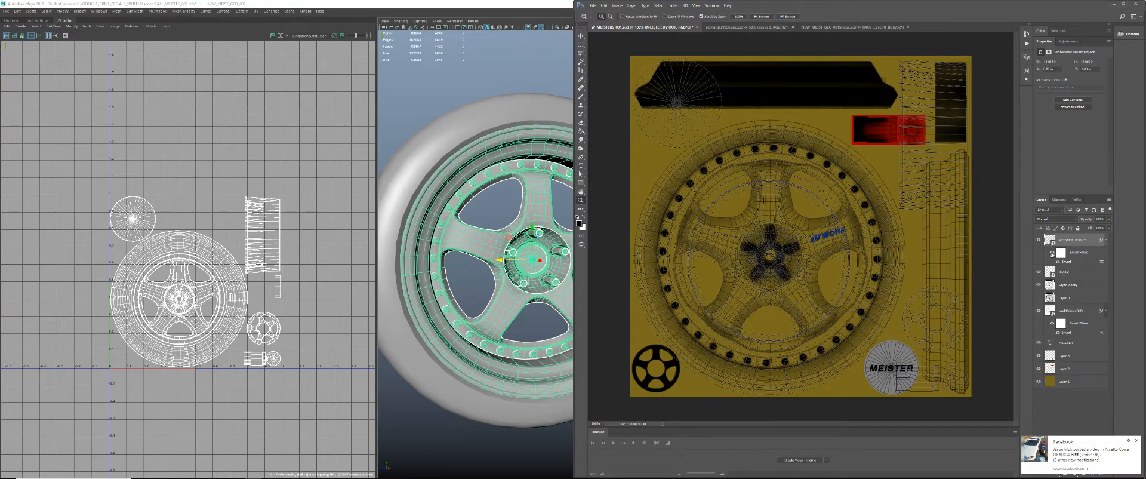
click(1038, 272)
click(1039, 272)
click(1039, 284)
click(1039, 285)
click(1039, 298)
click(1038, 298)
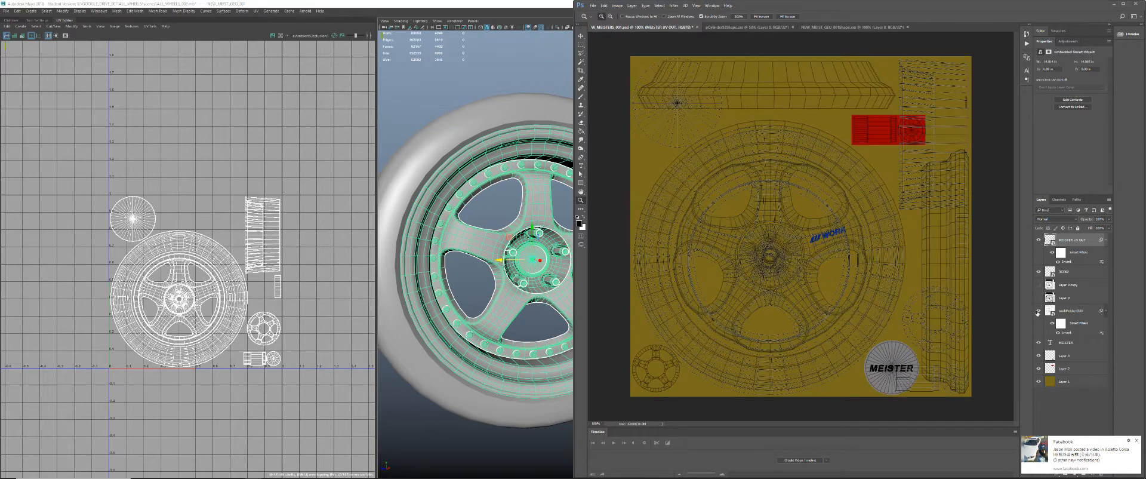
click(1038, 311)
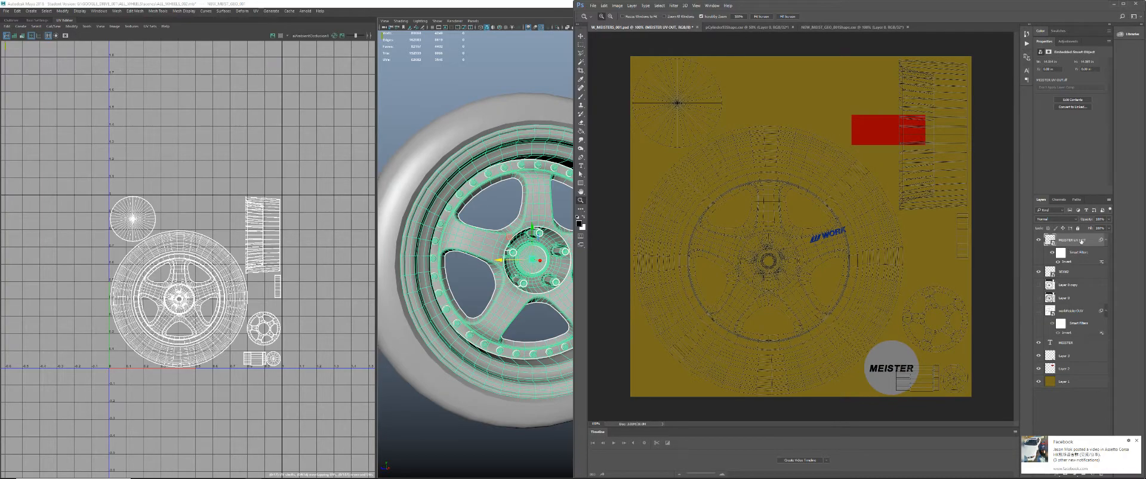
- Collapse the MEISTER UV OUT layer's smart filter list and set its blend mode to Multiply
click(1105, 240)
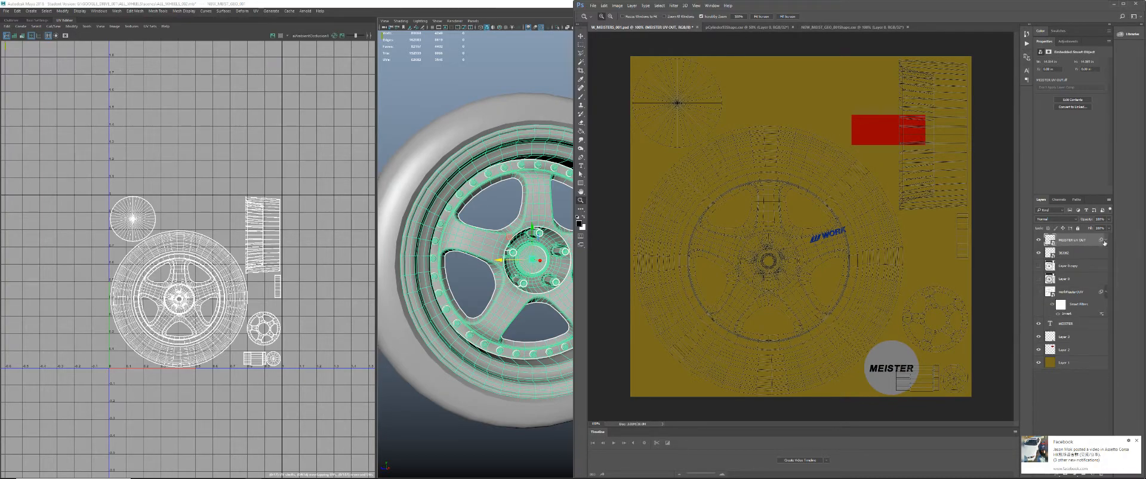
click(1077, 219)
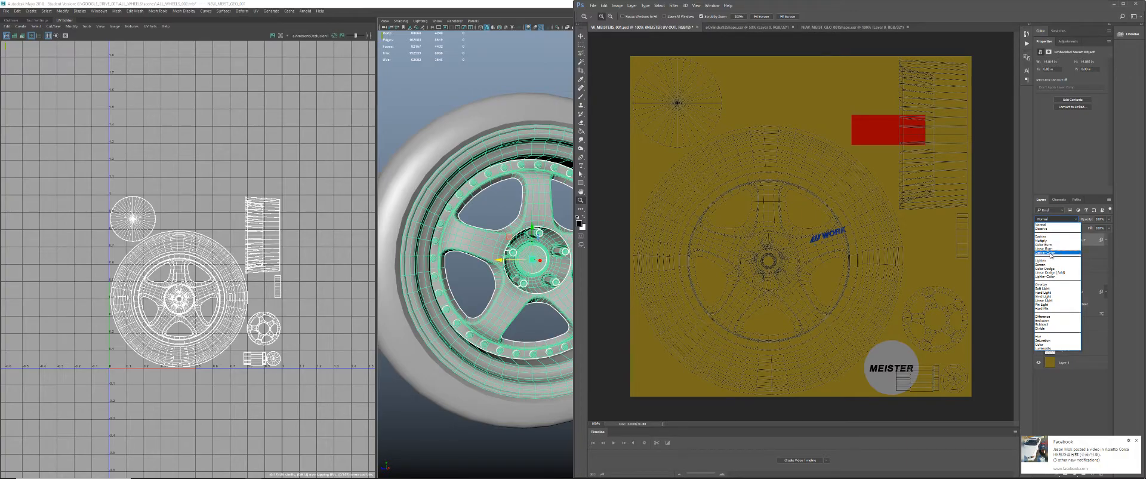
click(1051, 241)
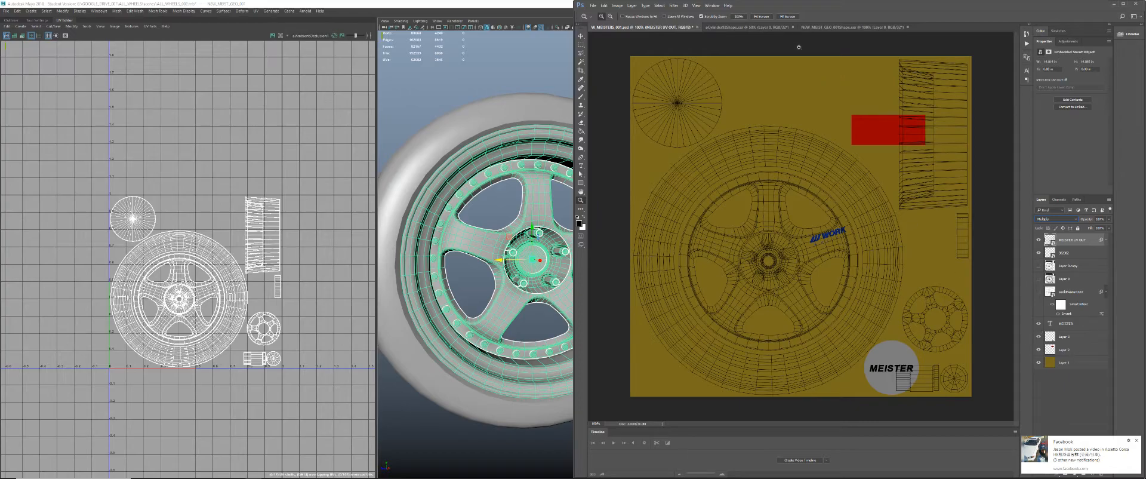
- Bring up the baked shading document of the five-spoke wheel, switch to Maya, and select the matching middle wheel
click(770, 28)
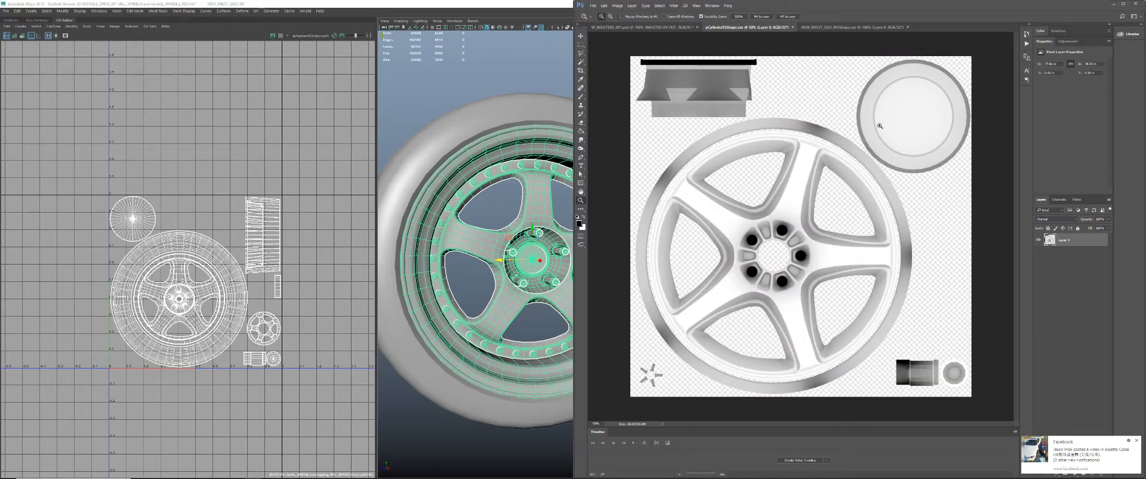
alt+right_drag(464, 146, 412, 170)
alt+middle_drag(629, 203, 565, 214)
alt+drag(564, 214, 507, 218)
click(705, 239)
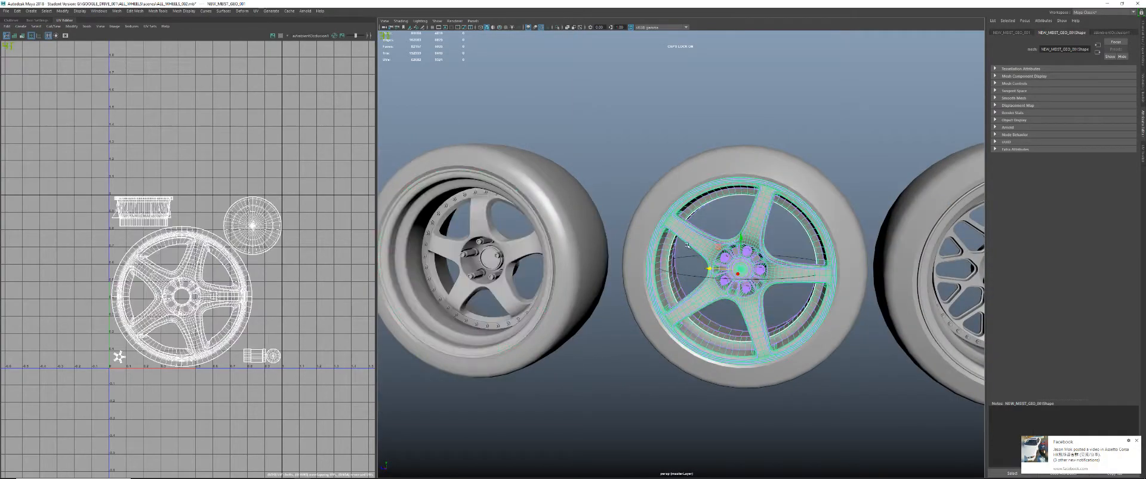
alt+right_drag(530, 219, 599, 224)
alt+drag(599, 224, 591, 207)
alt+middle_drag(591, 207, 566, 186)
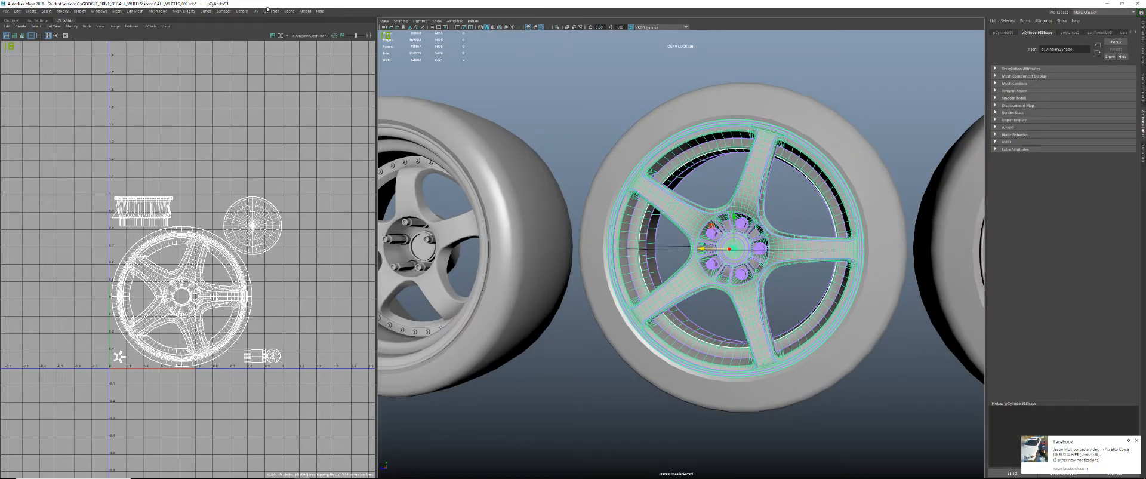
- Open the UV snapshot options for the selected wheel and change the output file name to ENKEI UV OUT
click(114, 28)
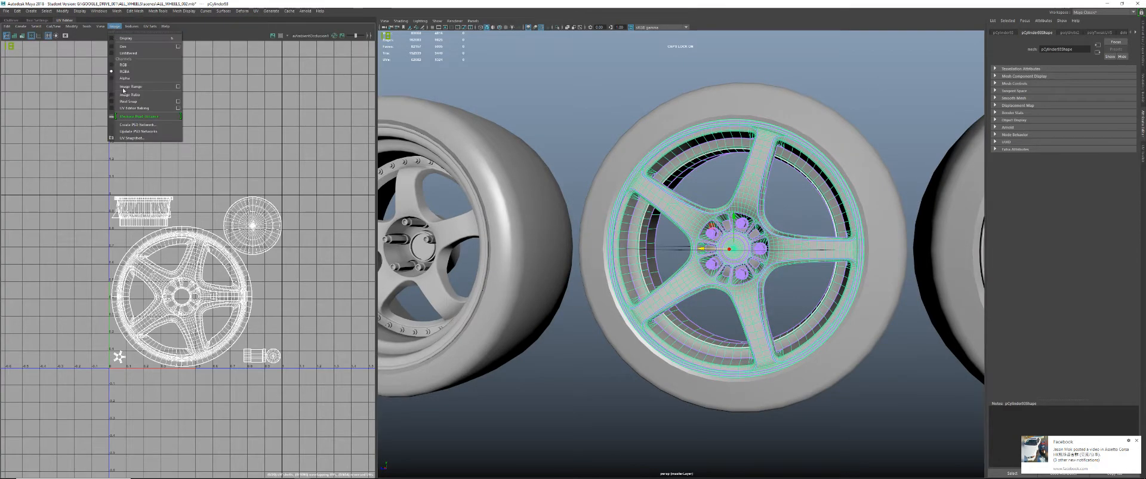
click(134, 138)
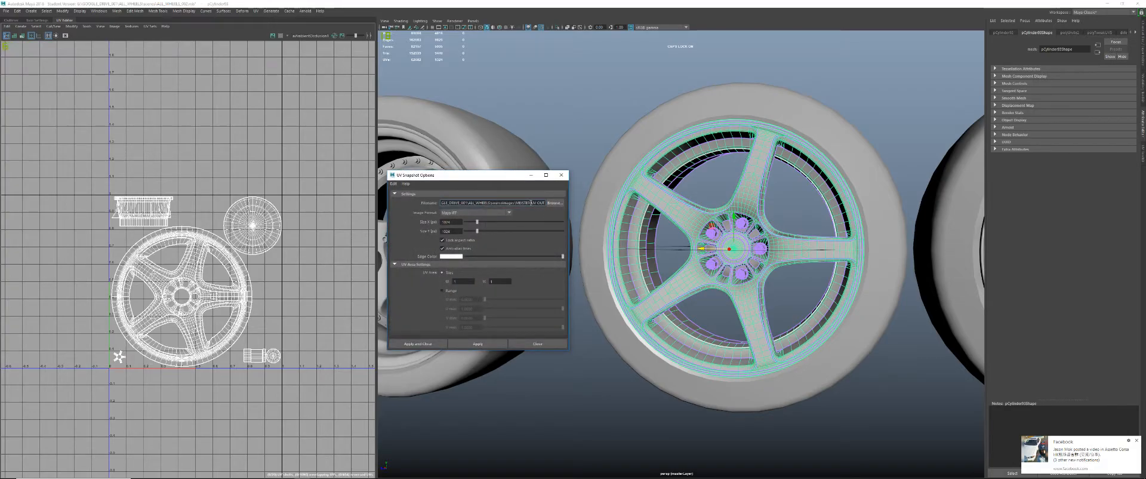
key(BackSpace)
key(BackSpace)
key(BackSpace)
key(BackSpace)
key(BackSpace)
key(BackSpace)
key(BackSpace)
text(ENKEI)
- Export the wheel's UV layout in a different image format and switch back to Photoshop
click(507, 213)
scroll(510, 245, down, 3)
click(472, 267)
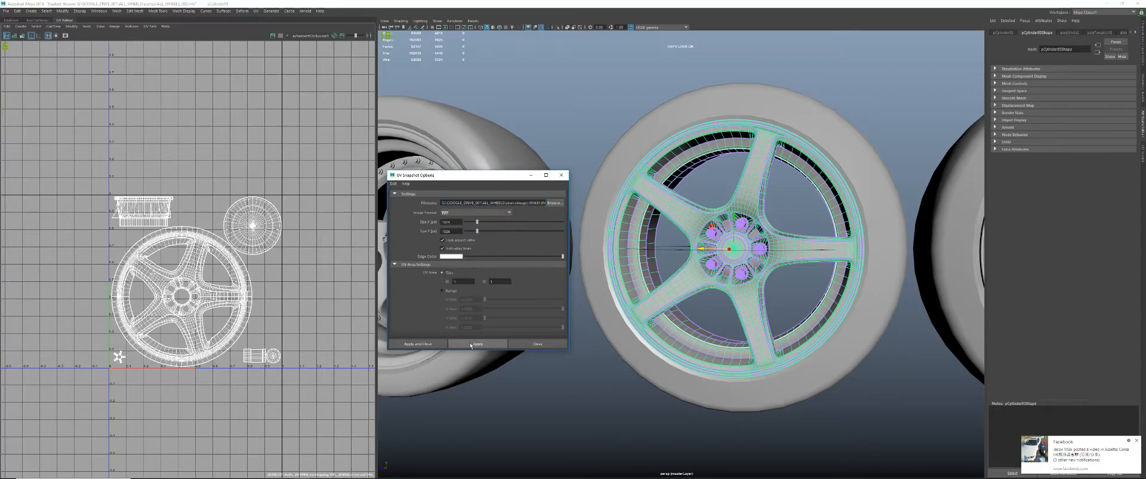
click(477, 345)
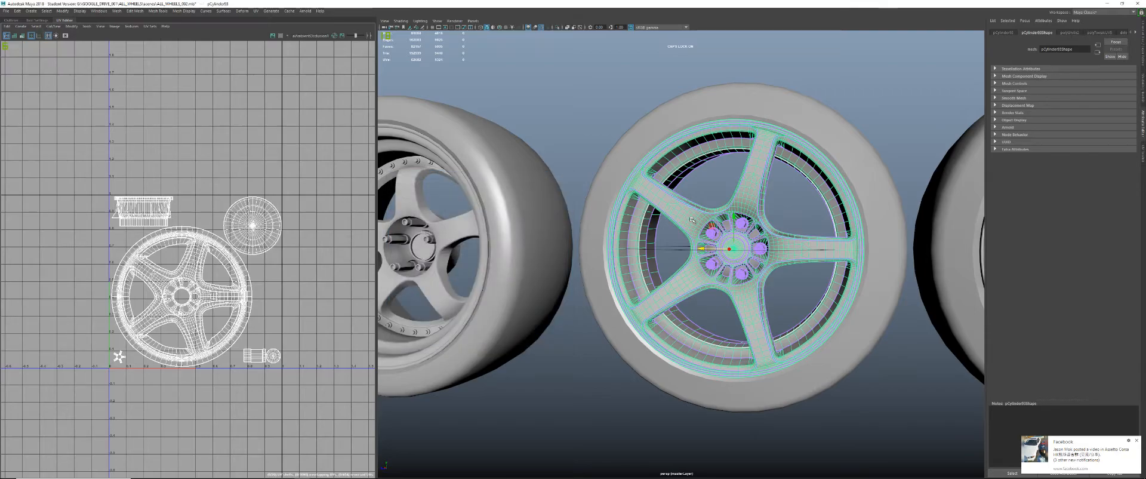
key(alt+Tab)
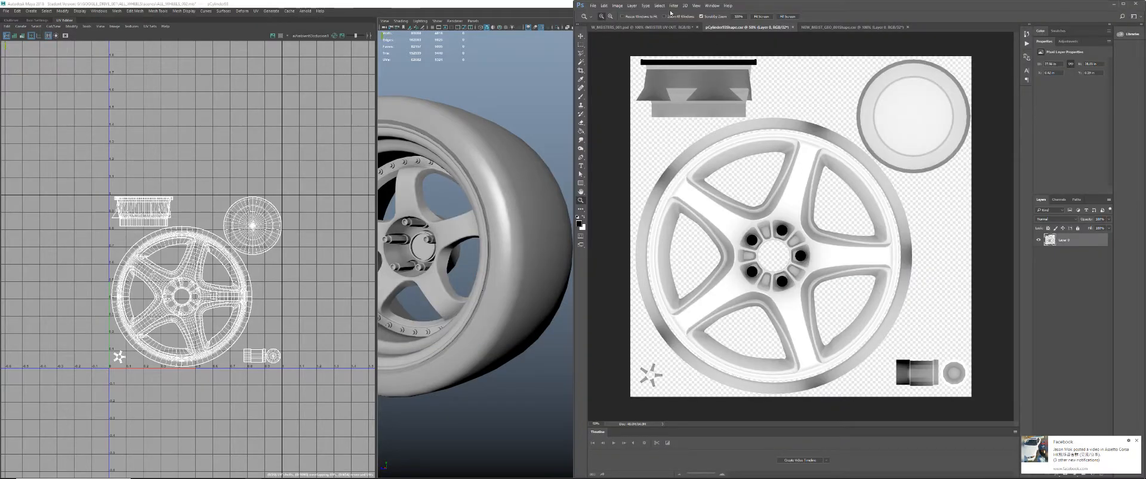
click(593, 5)
click(615, 129)
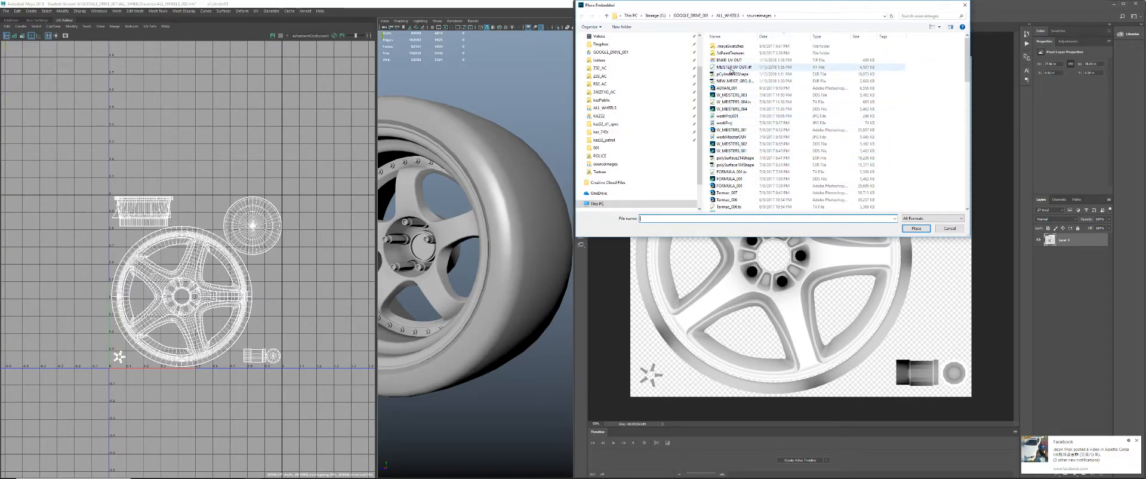
double_click(735, 67)
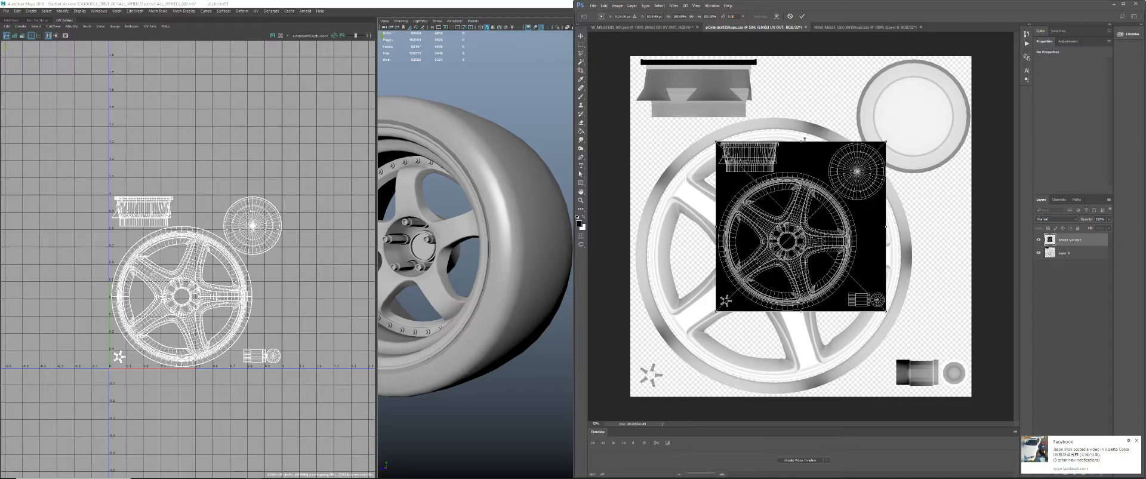
key(Escape)
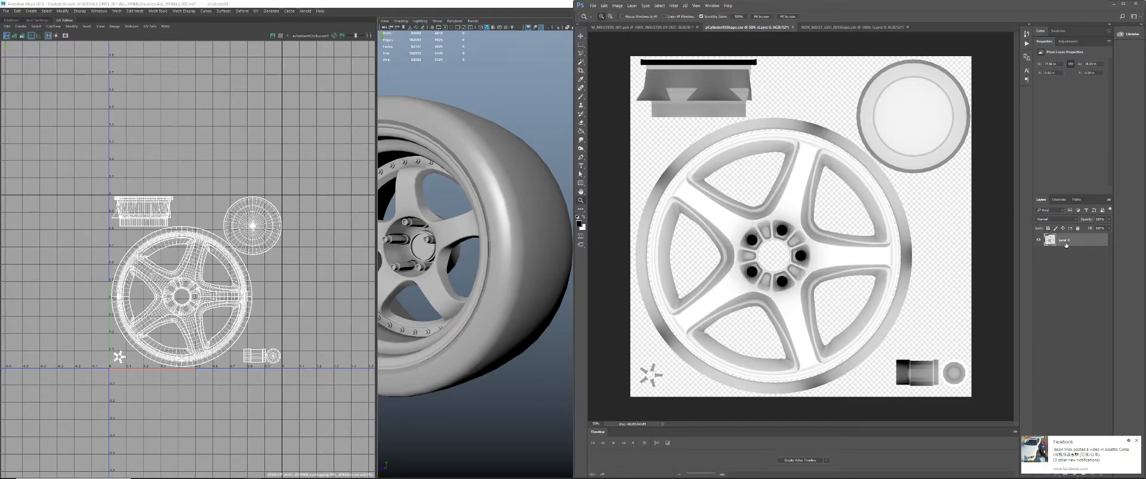
- Resize the five-spoke wheel's baked shading image to 1024 × 1024 pixels and view it at 100%
click(617, 5)
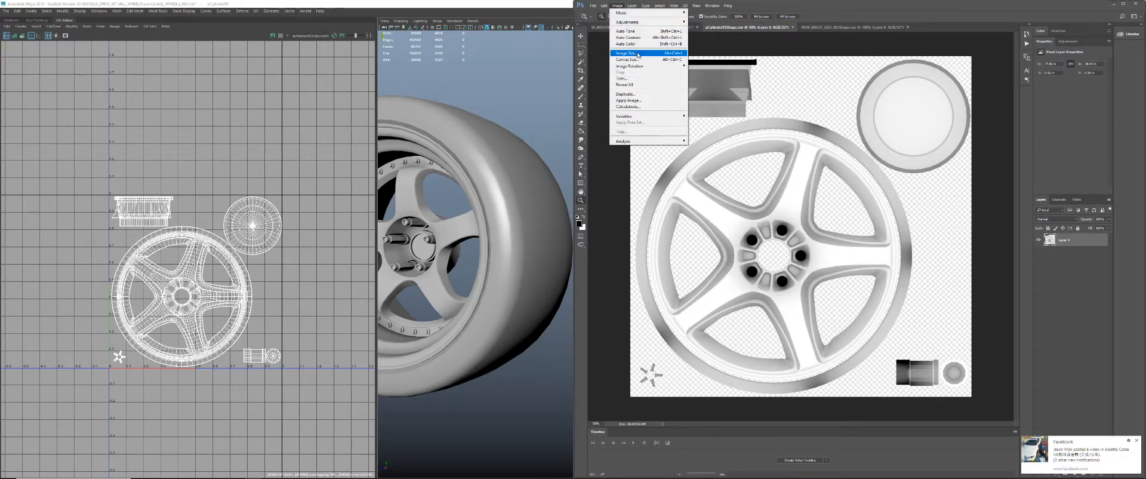
click(638, 55)
text(102)
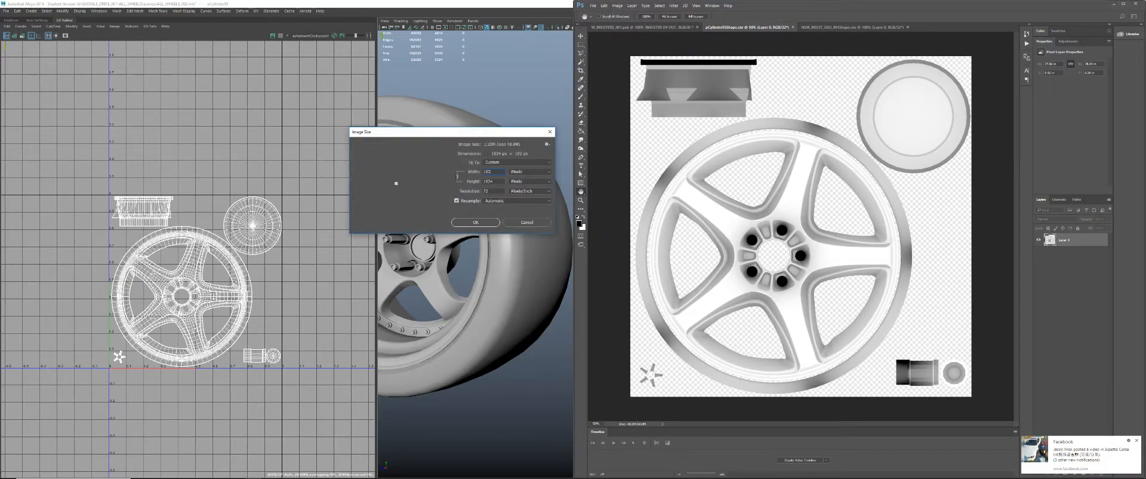
key(Return)
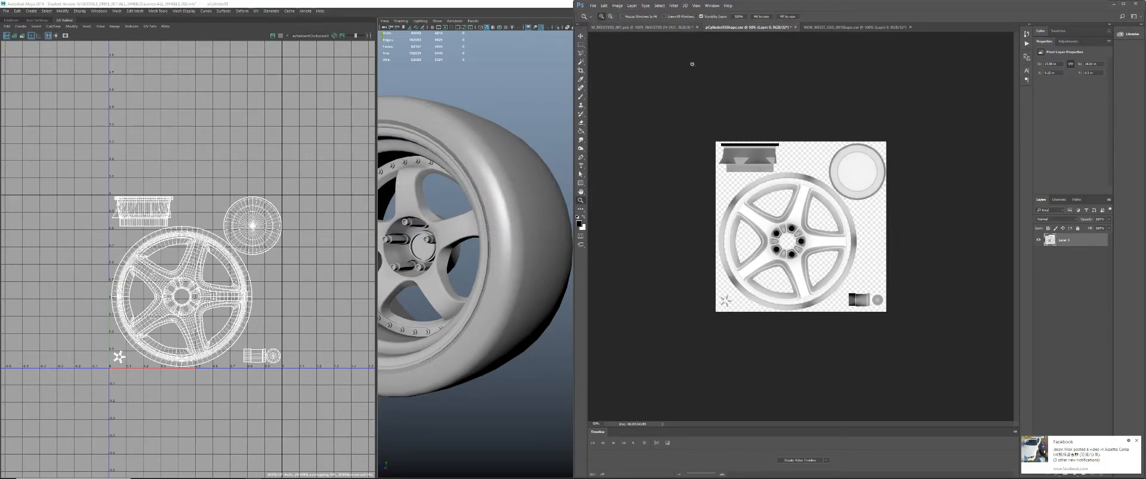
click(738, 16)
- Place the ENKEI UV OUT snapshot as an embedded layer over the five-spoke wheel's baked shading
click(594, 6)
mouse_move(622, 154)
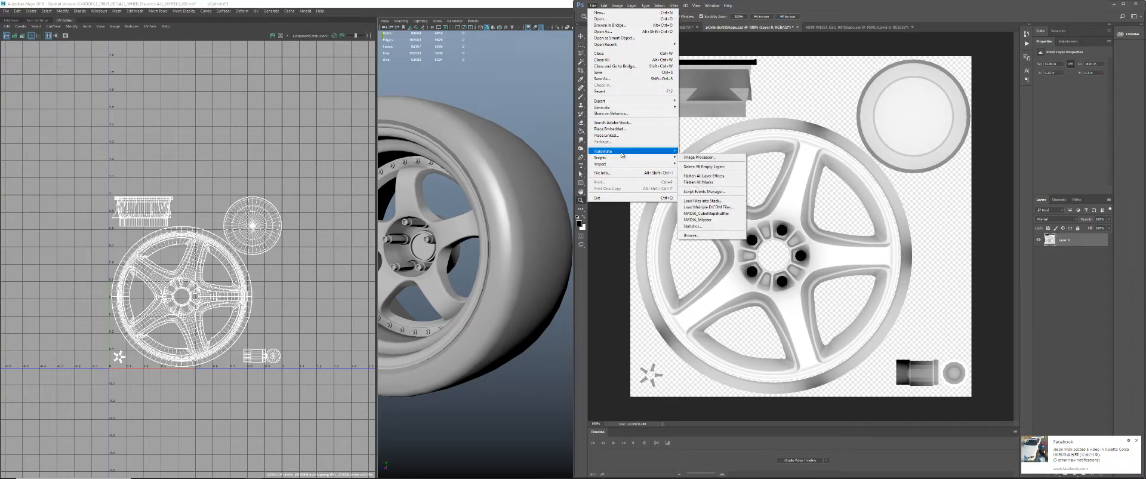
click(610, 129)
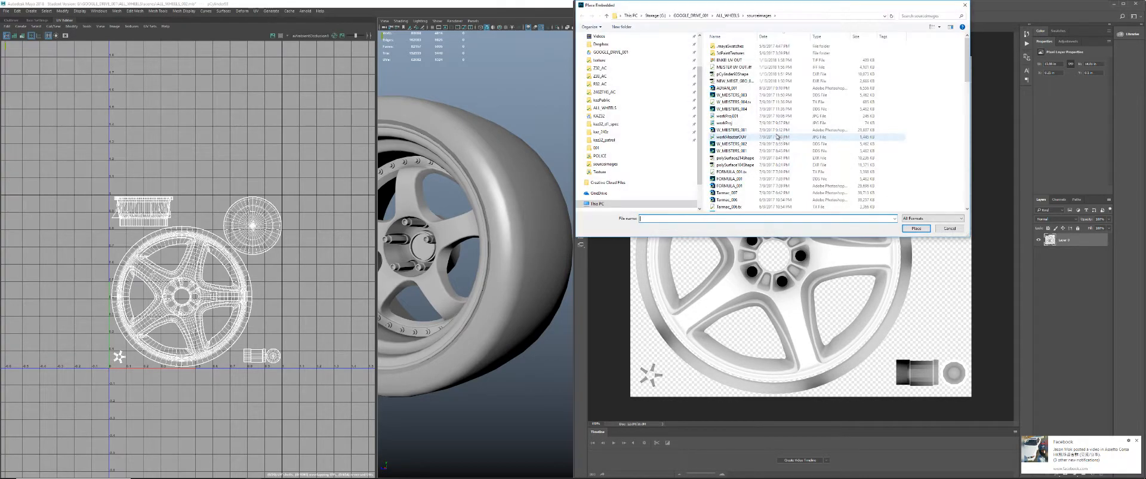
double_click(776, 60)
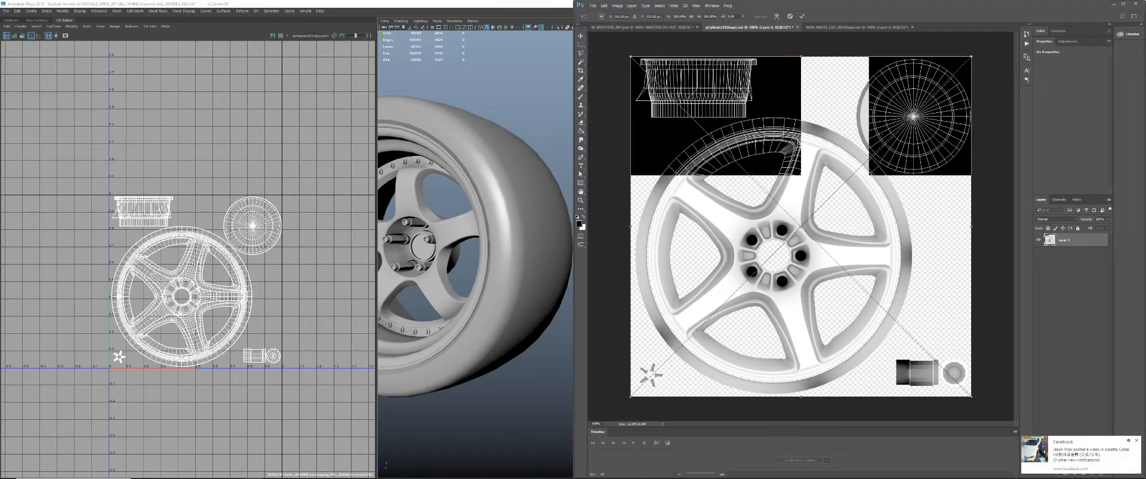
key(Return)
- Try Multiply as the blend mode of the ENKEI UV OUT layer
click(1067, 220)
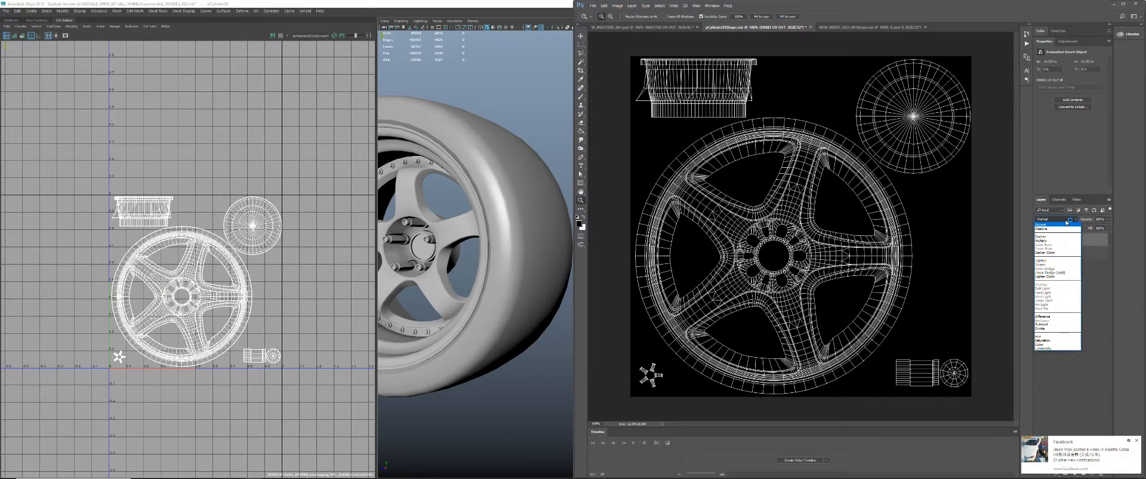
click(1049, 240)
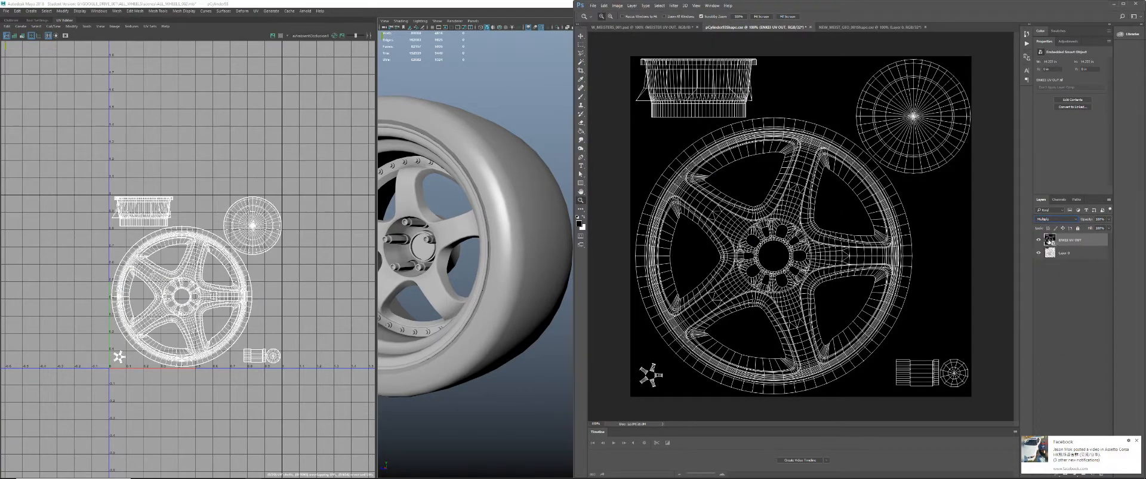
click(1077, 221)
click(1079, 243)
click(1063, 269)
- Rasterize the ENKEI UV OUT layer and try Linear Dodge (Add) as its blend mode
right_click(1070, 241)
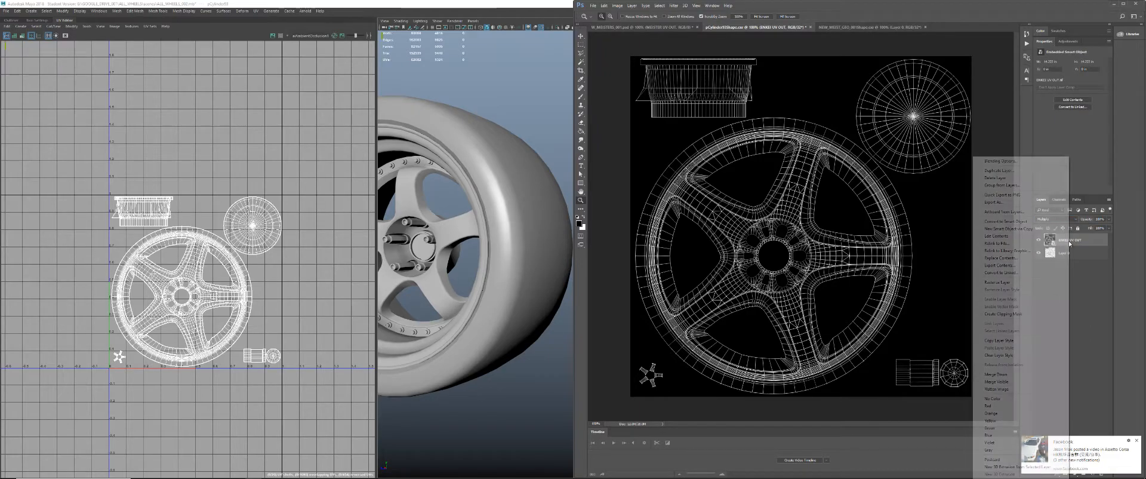
click(1007, 282)
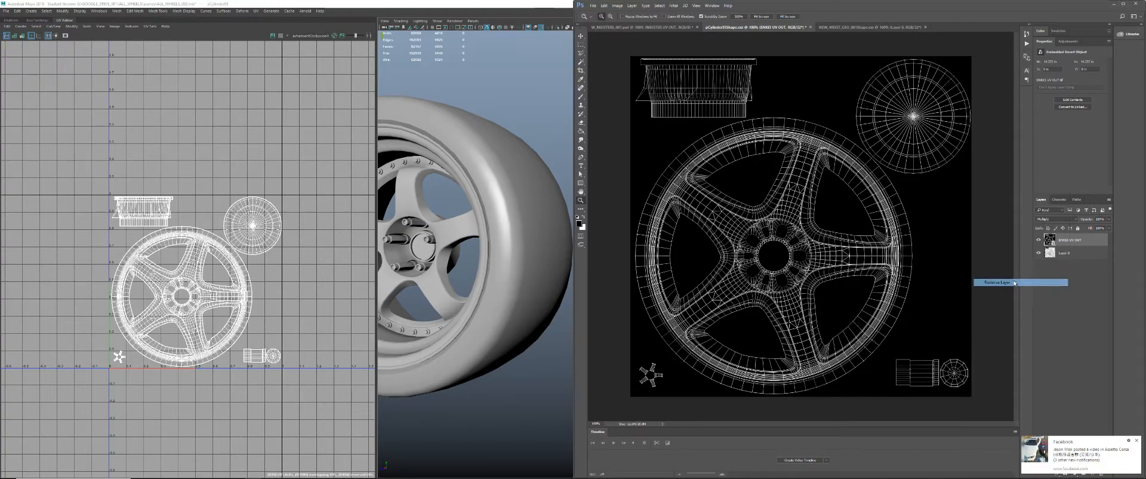
click(1074, 220)
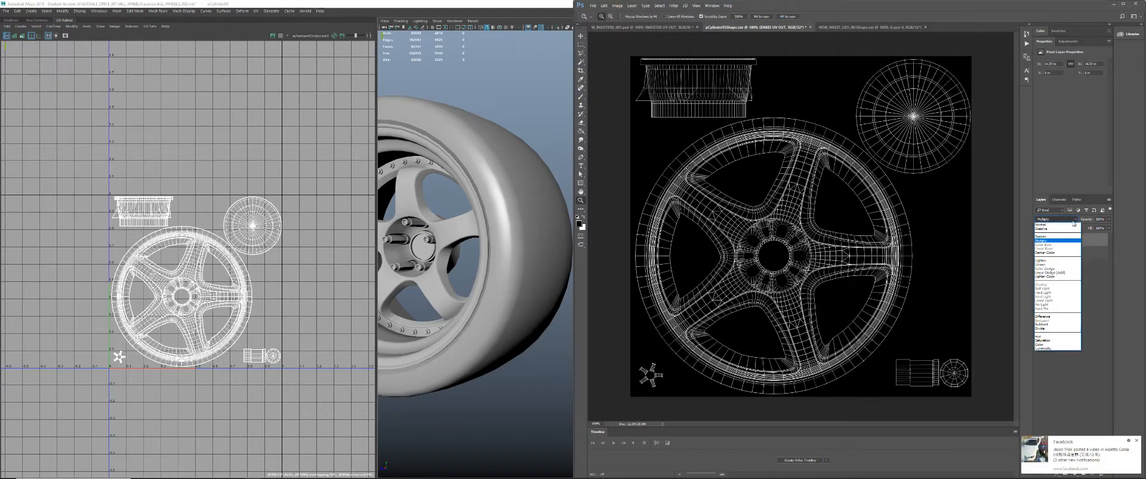
click(1050, 272)
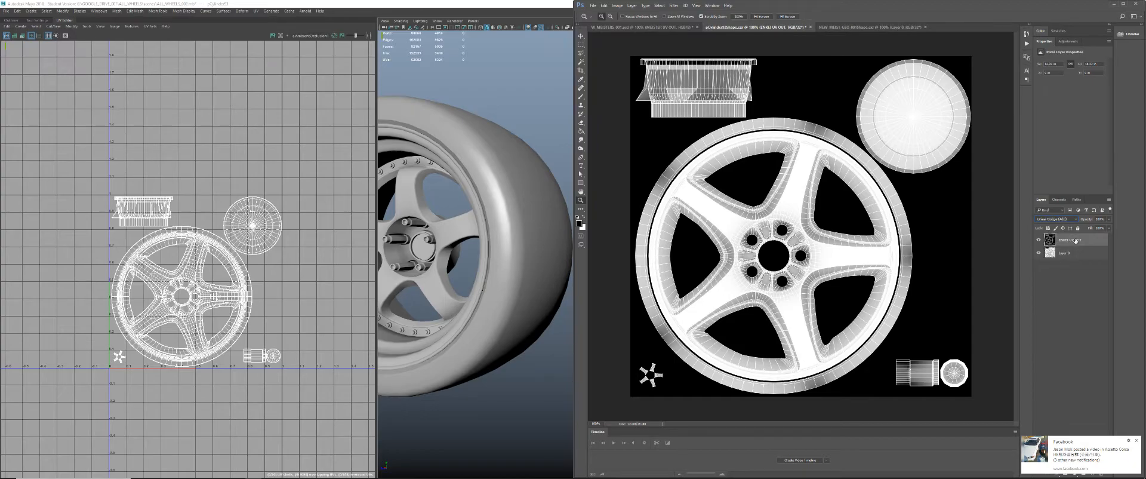
- Set the ENKEI UV OUT layer's blend mode to Lighten and toggle its visibility to compare
click(1075, 219)
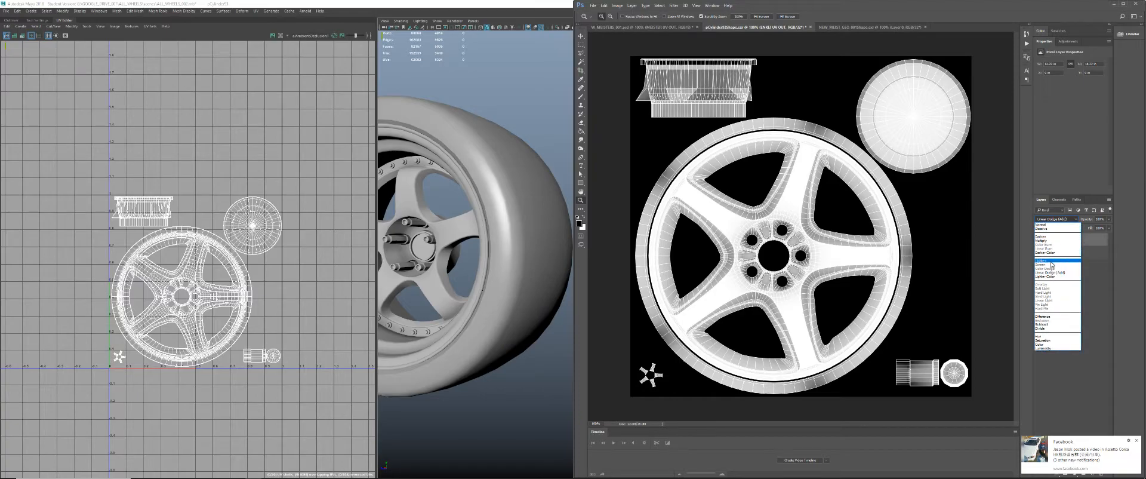
click(1072, 258)
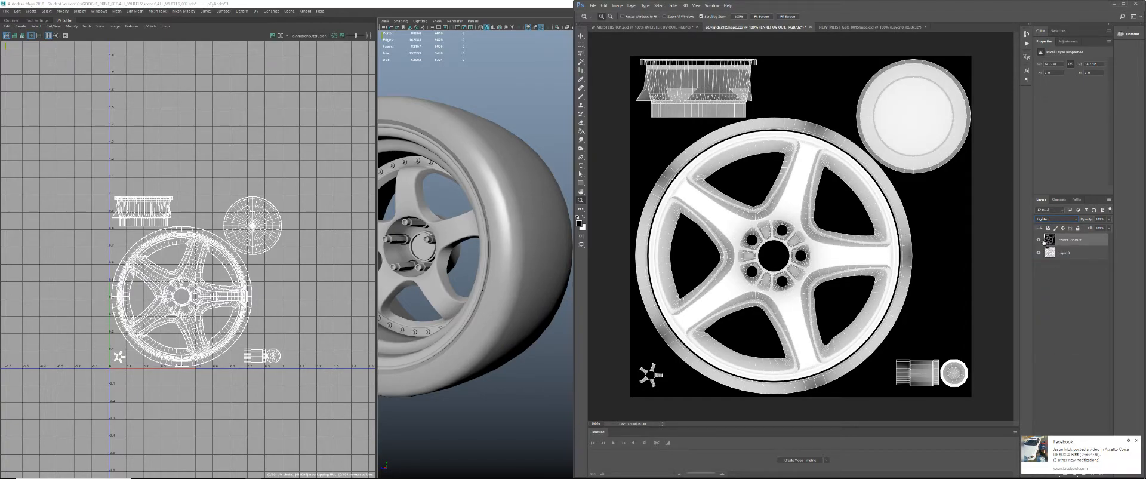
click(1039, 240)
click(1039, 239)
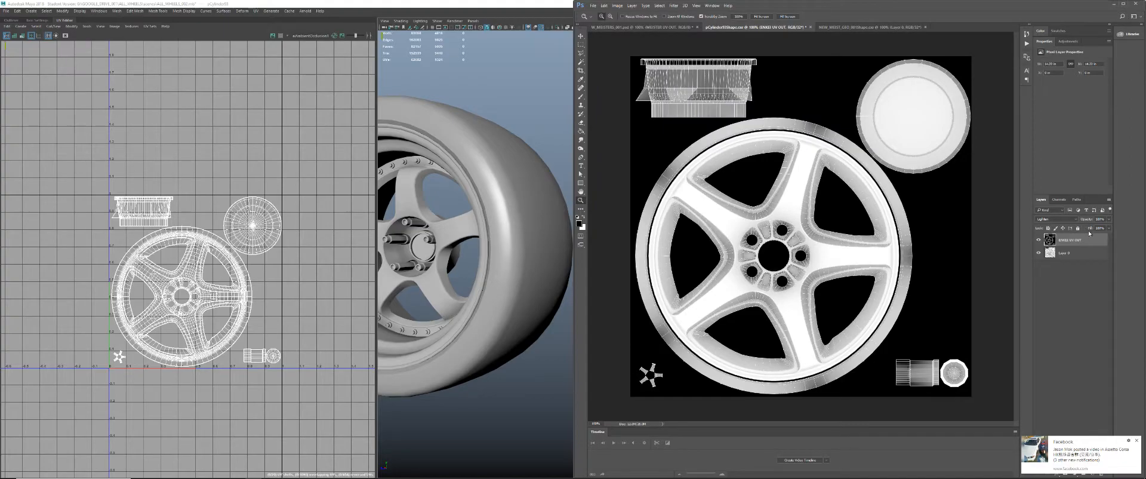
- Try Darken as the blend mode of the ENKEI UV OUT layer, then hide the layer
click(1070, 219)
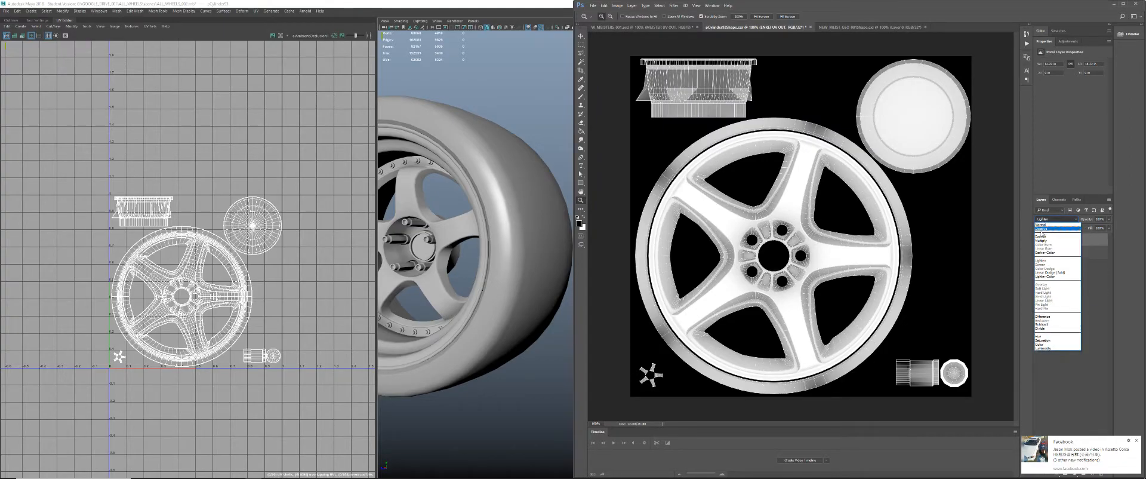
click(1041, 237)
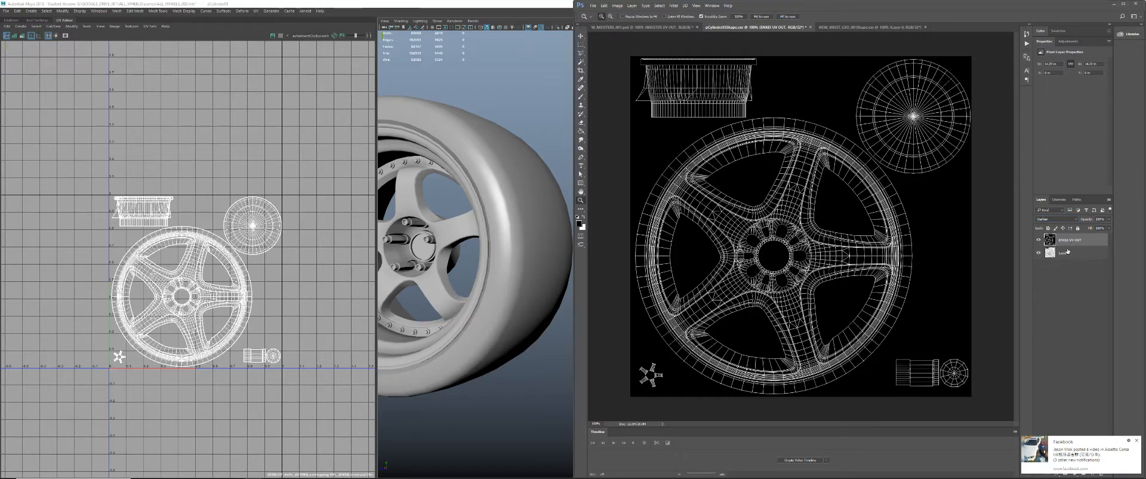
click(674, 6)
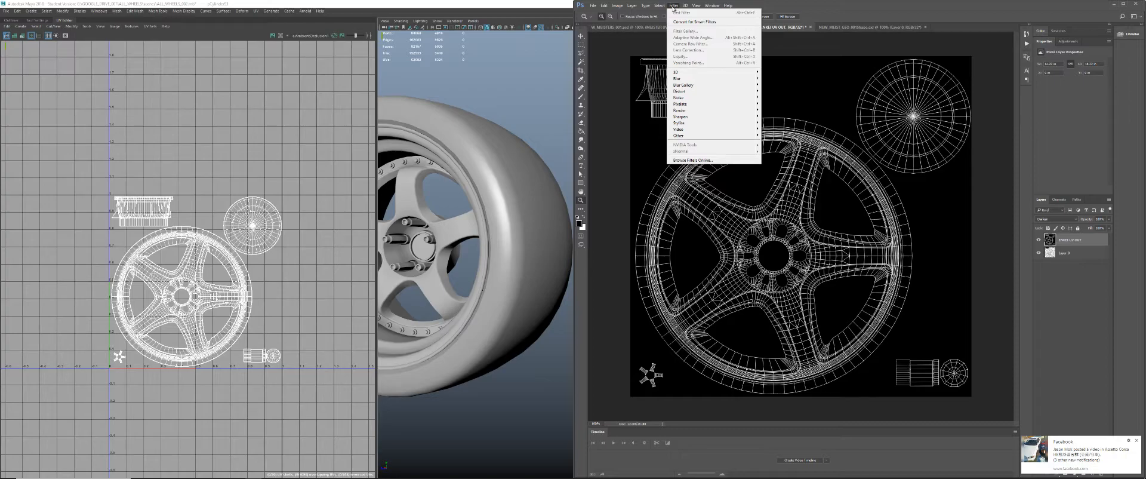
mouse_move(618, 7)
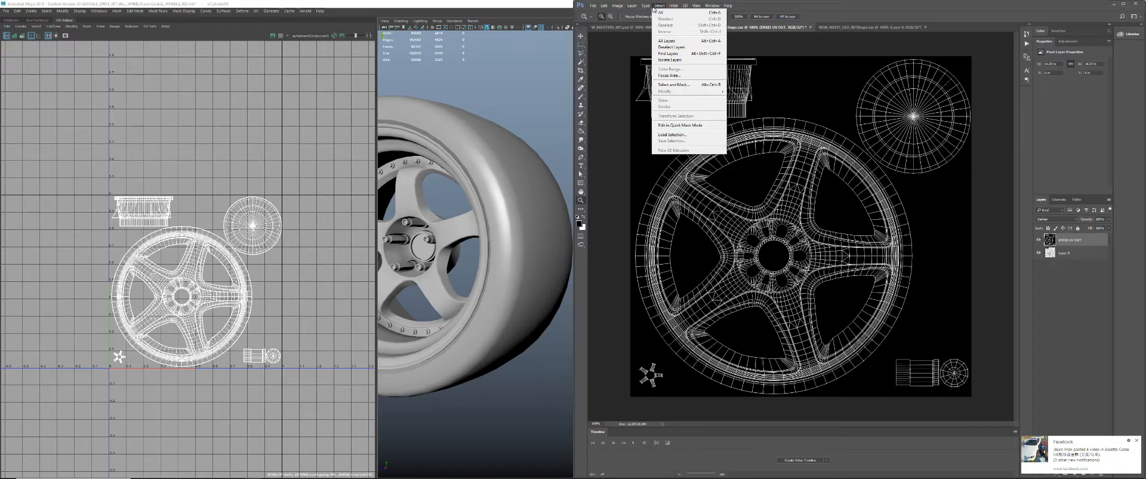
click(654, 7)
click(671, 5)
click(675, 5)
click(850, 8)
click(1039, 240)
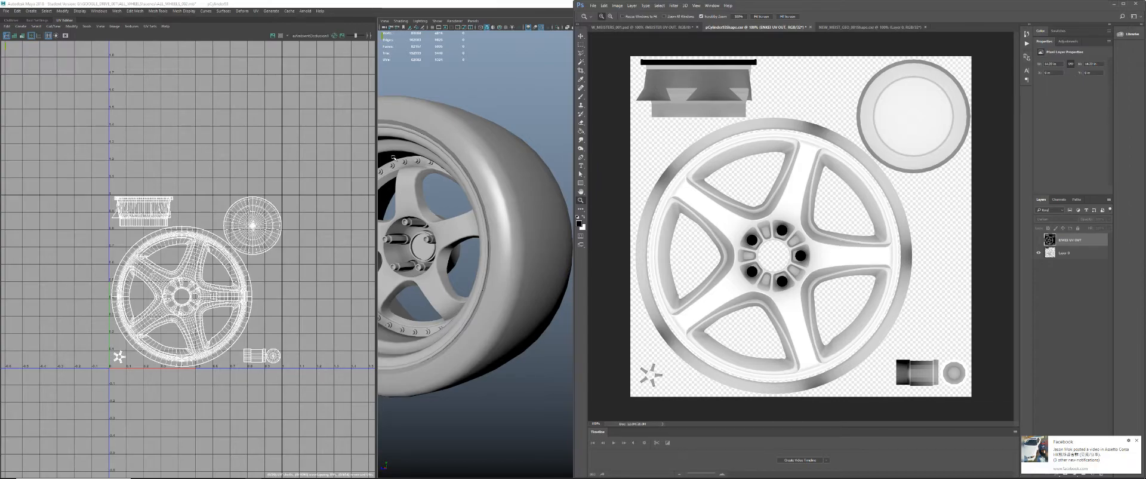
- In Maya, export the Enkei wheel's UV snapshot again with Maya IFF as the image format
click(114, 26)
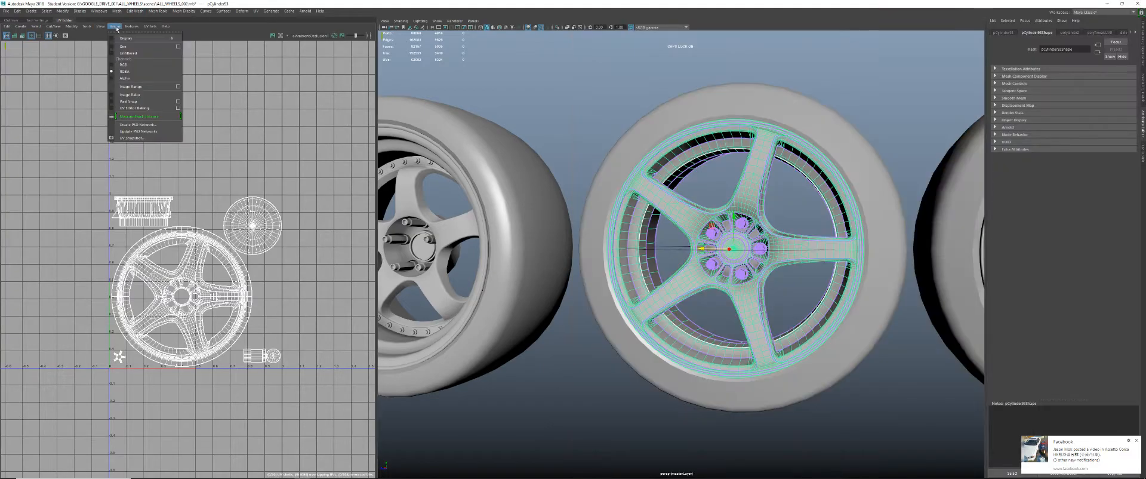
click(130, 138)
click(505, 214)
scroll(493, 233, up, 3)
click(461, 220)
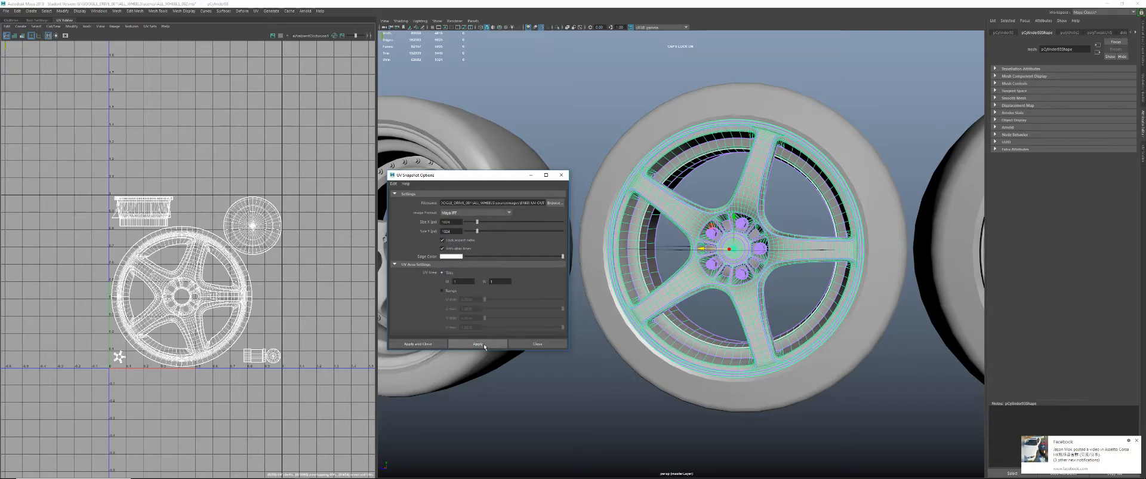
click(431, 345)
click(559, 249)
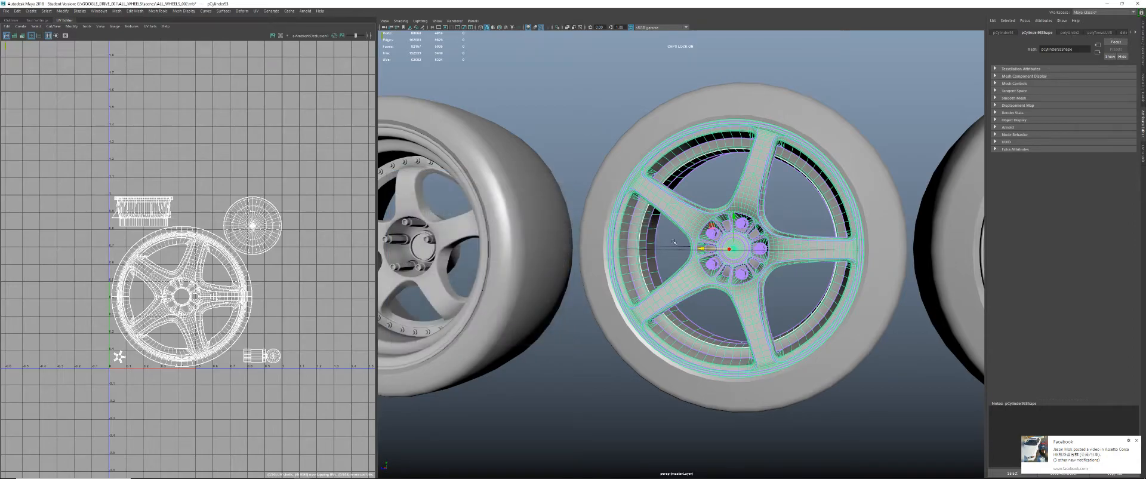
- In Photoshop, replace the old ENKEI UV OUT layer with the new IFF snapshot, placed as an embedded layer
key(alt+Tab)
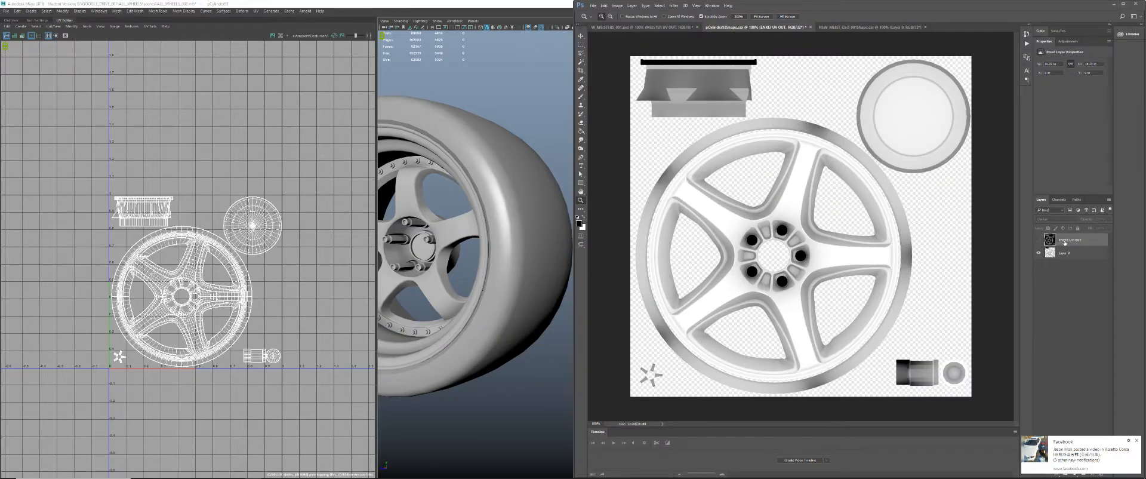
key(Delete)
click(593, 5)
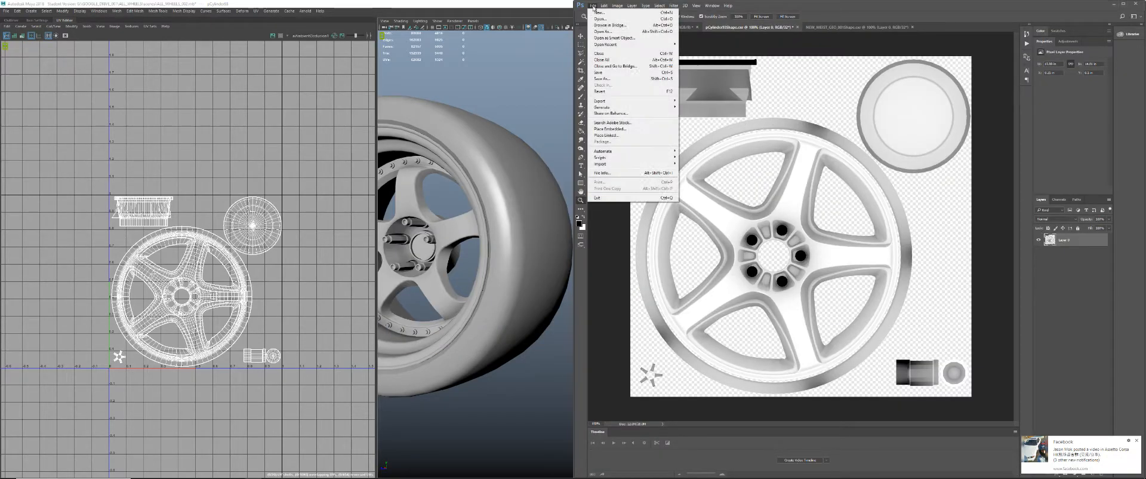
click(612, 128)
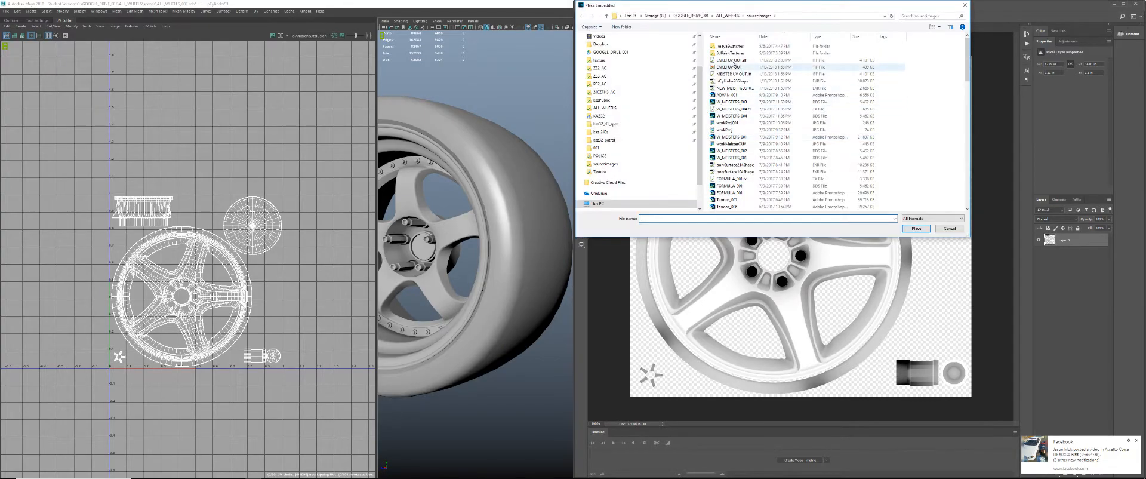
double_click(734, 60)
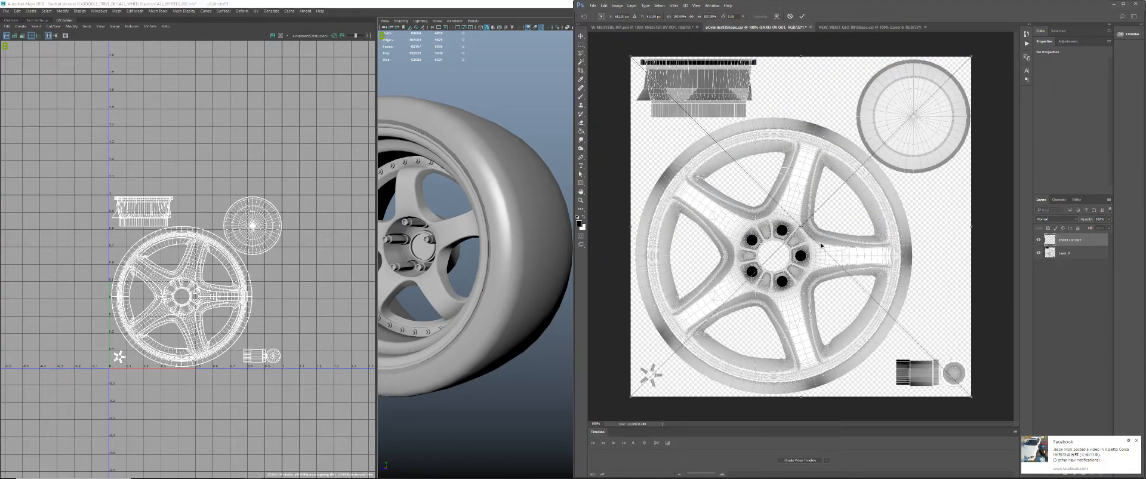
key(Return)
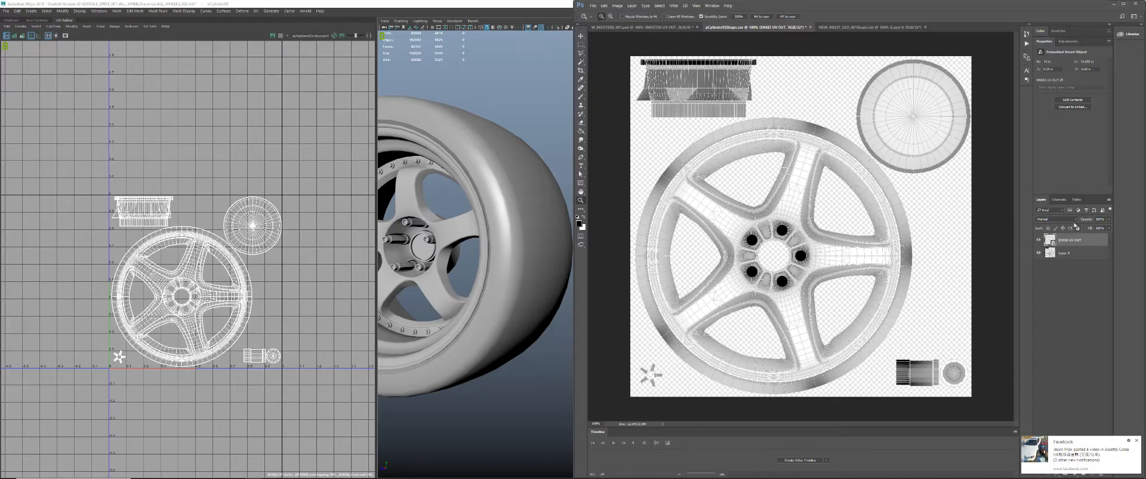
- Set the new ENKEI UV OUT layer's blend mode to Multiply
click(1068, 219)
click(1056, 241)
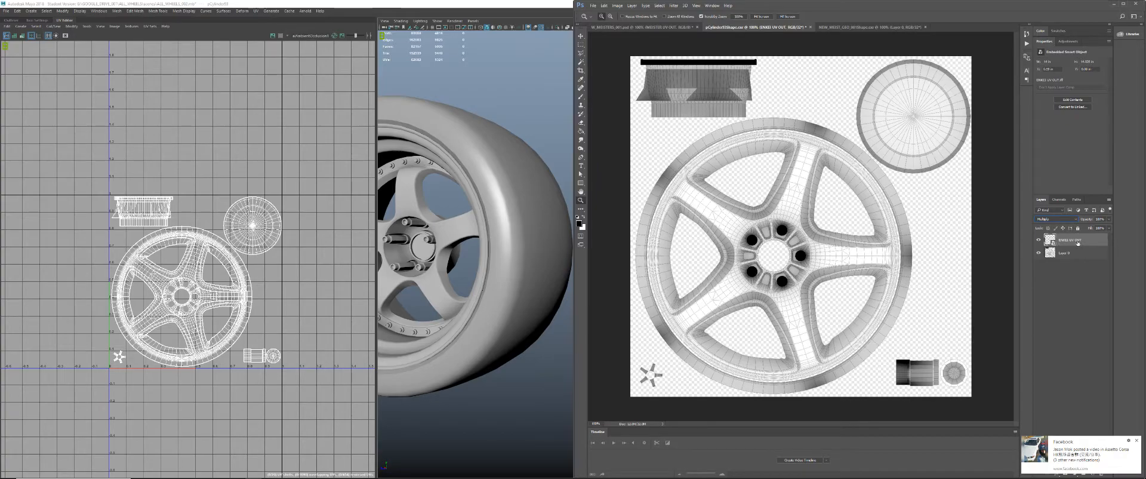
click(1047, 310)
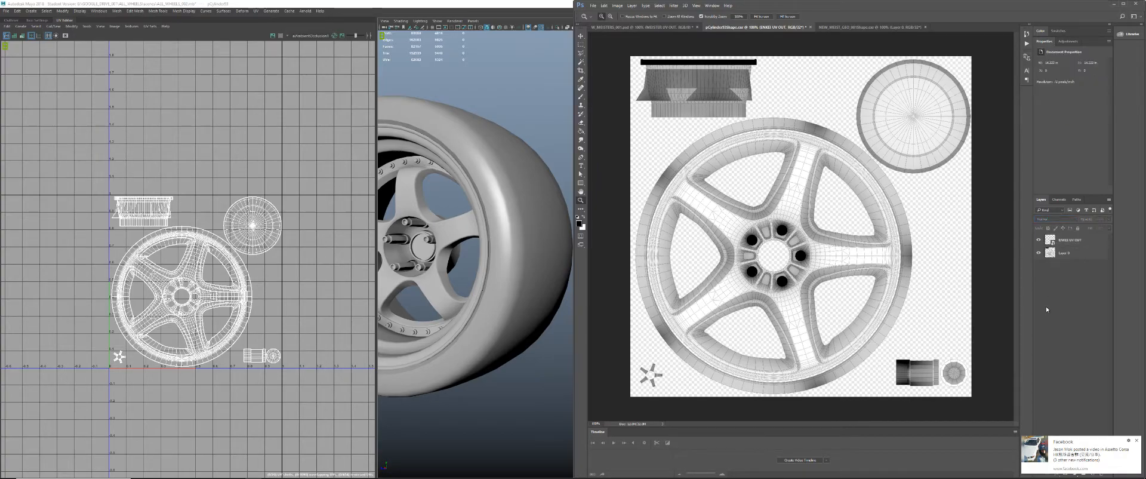
key(super)
key(super)
click(1064, 242)
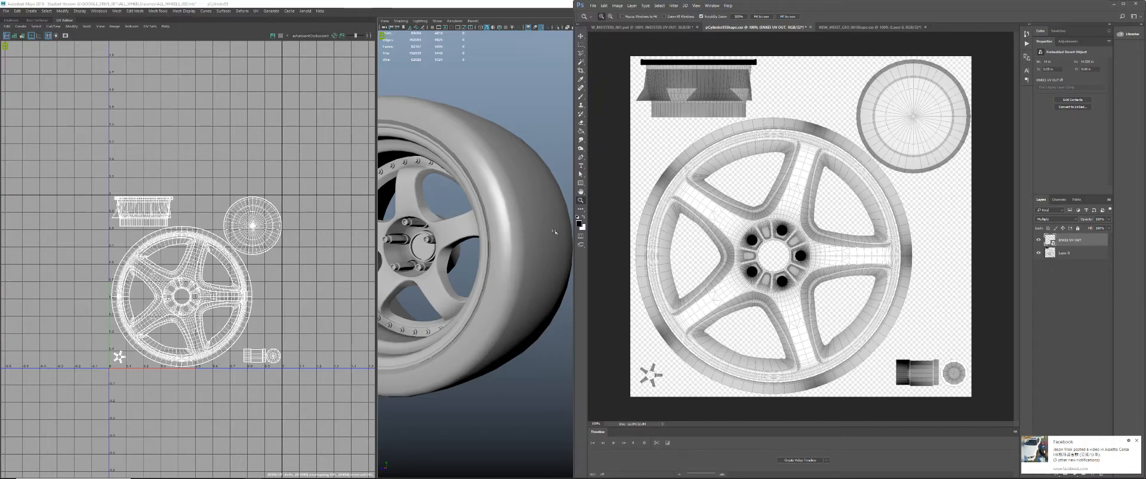
- Examine the Meister and Enkei wheels and their UV layouts in the Maya wheel scene
click(466, 224)
click(458, 231)
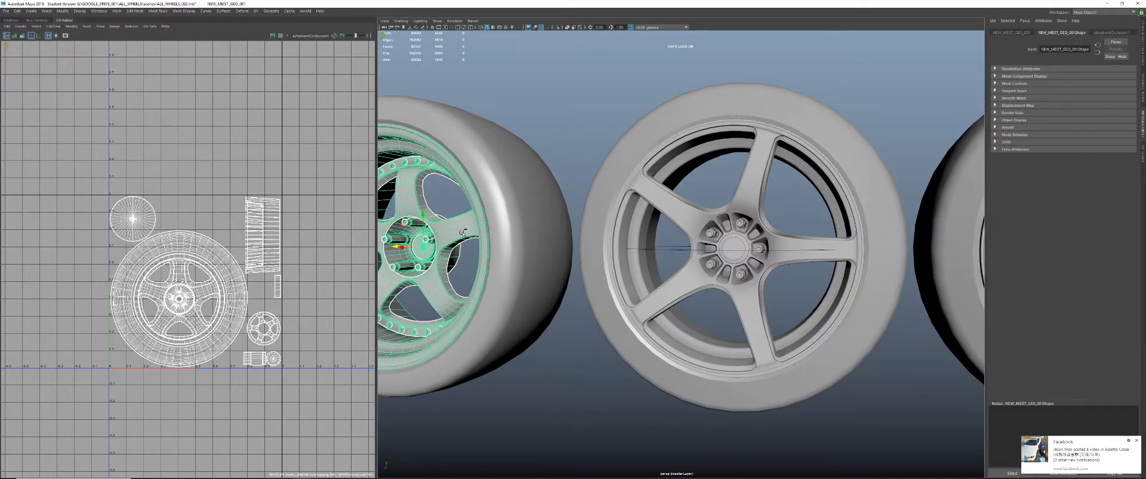
click(503, 258)
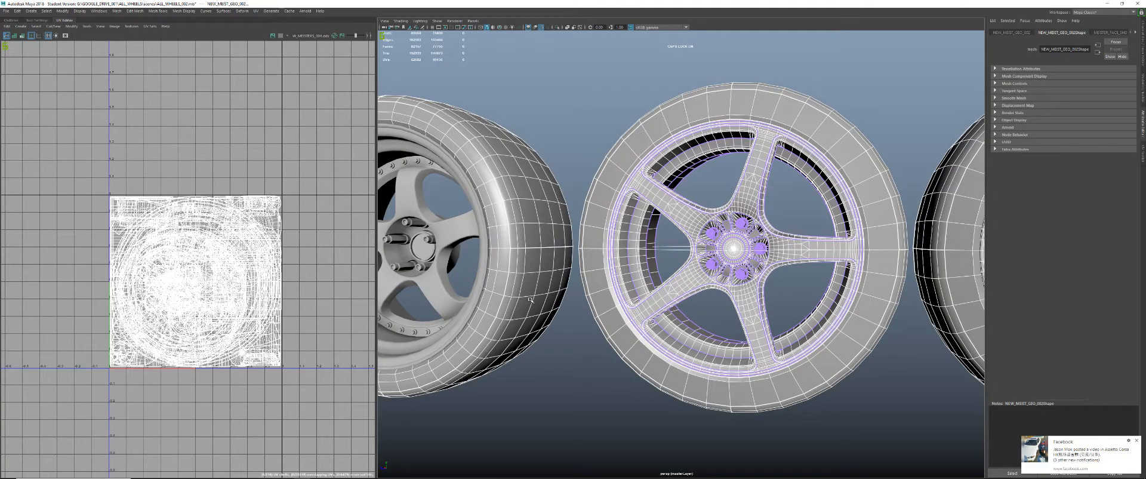
click(548, 374)
key(alt+Tab)
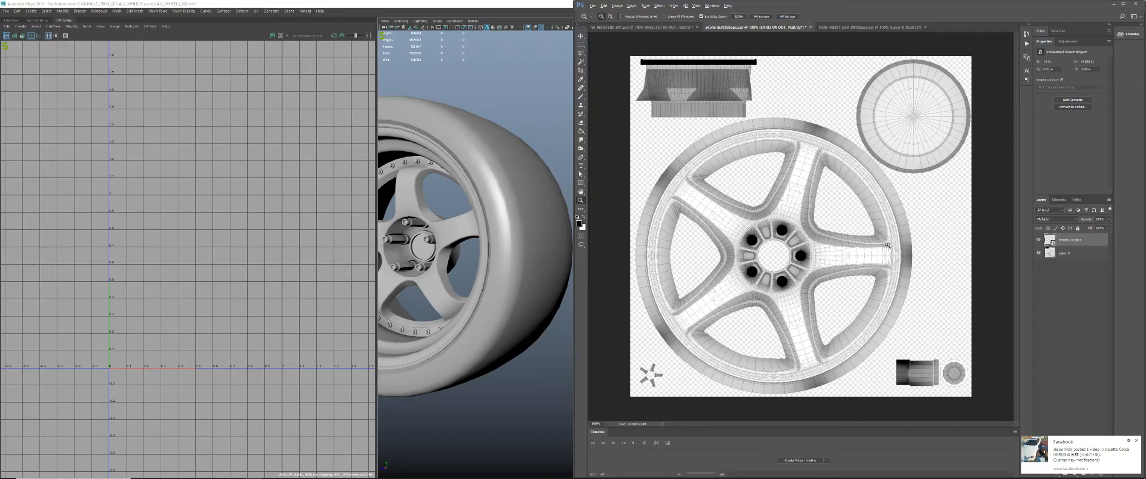
alt+drag(504, 230, 466, 234)
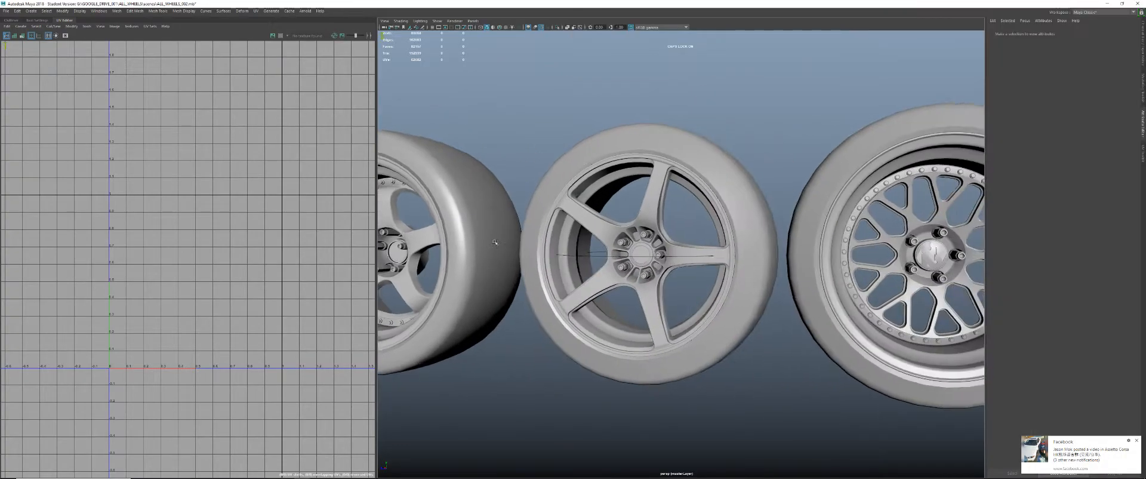
alt+right_drag(490, 239, 618, 260)
click(617, 260)
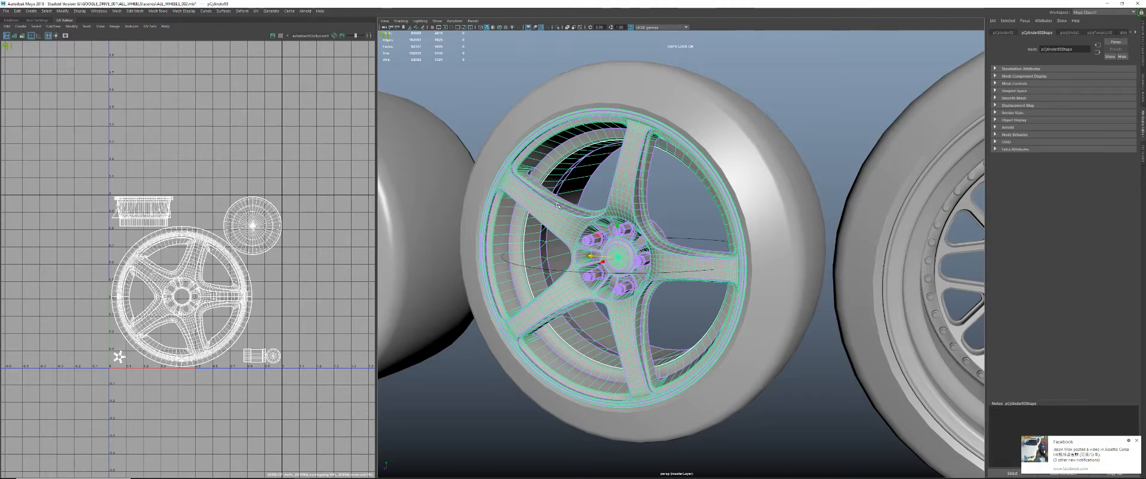
key(f)
alt+drag(658, 217, 692, 218)
alt+middle_drag(435, 225, 508, 213)
shift+click(507, 213)
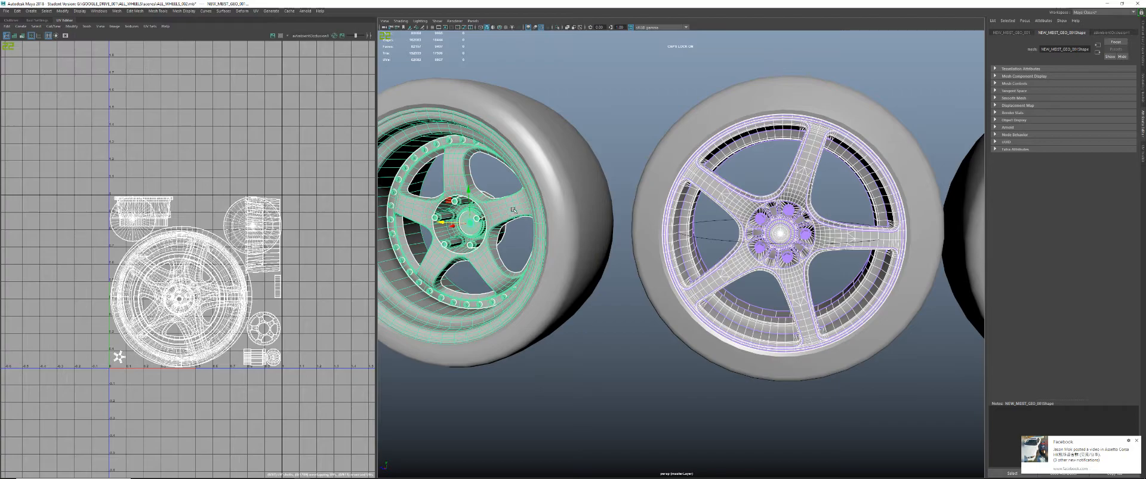
- Select only the Meister wheel geometry and export the selection as an FBX file named WMEISTER_001
click(528, 188)
click(455, 172)
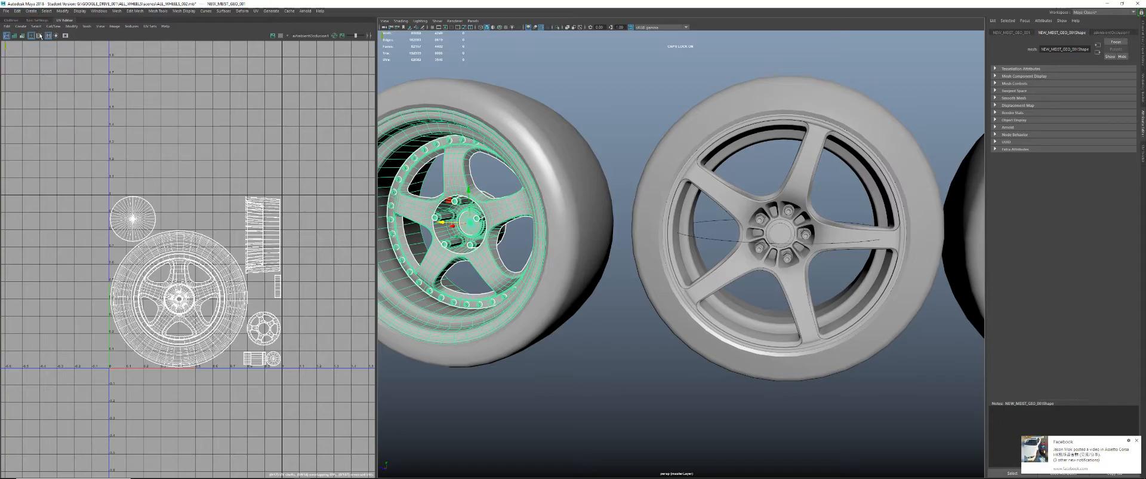
click(10, 12)
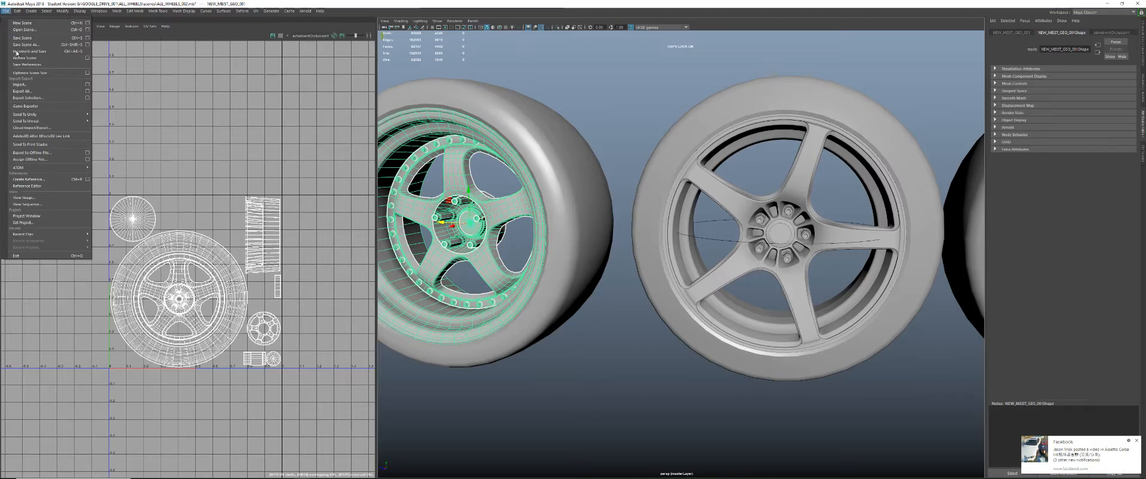
click(29, 97)
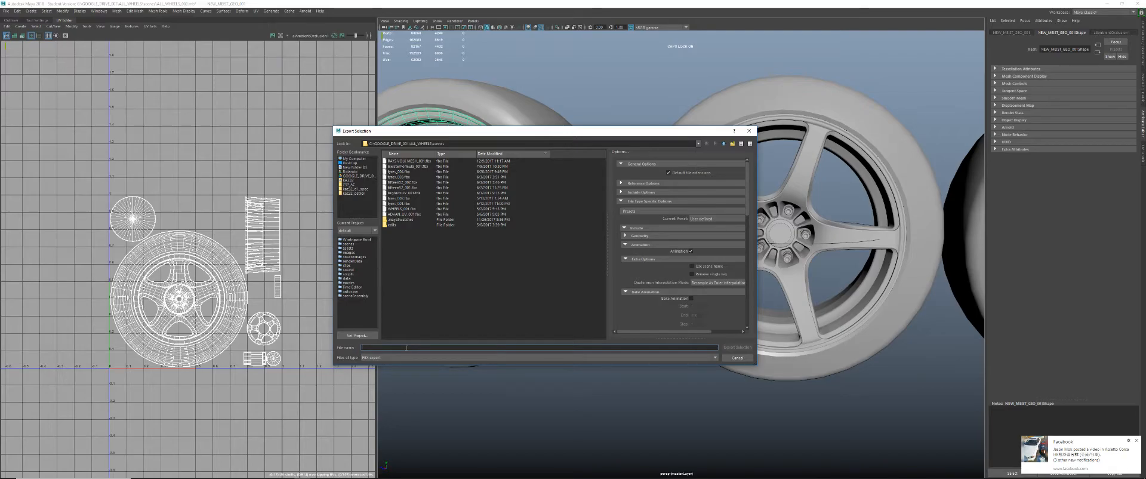
text(WM)
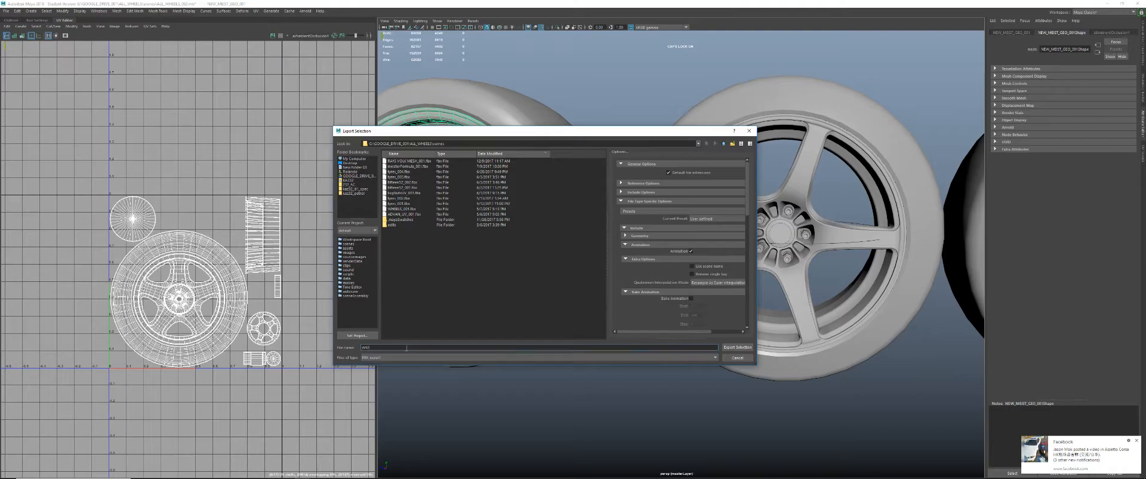
text(EISTER_001)
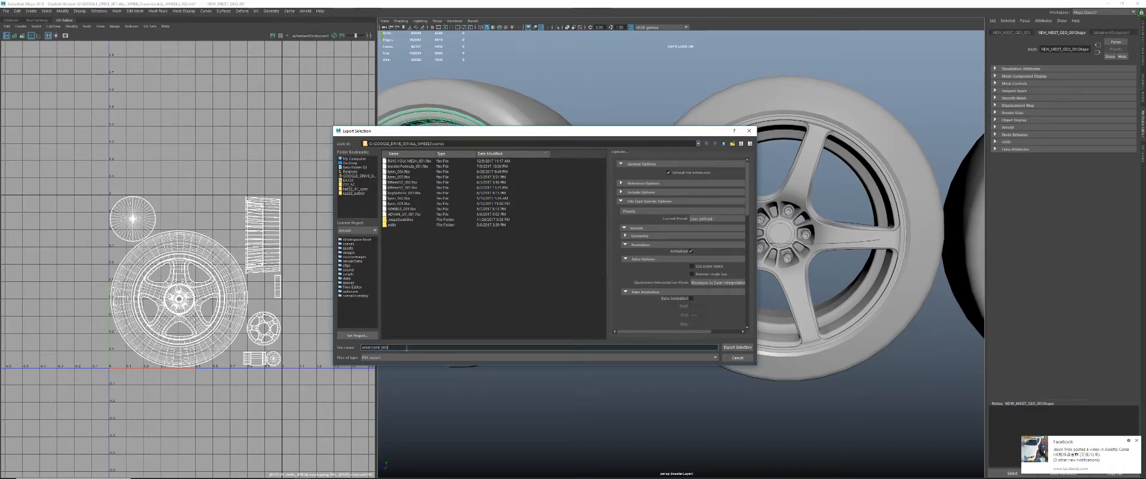
key(Return)
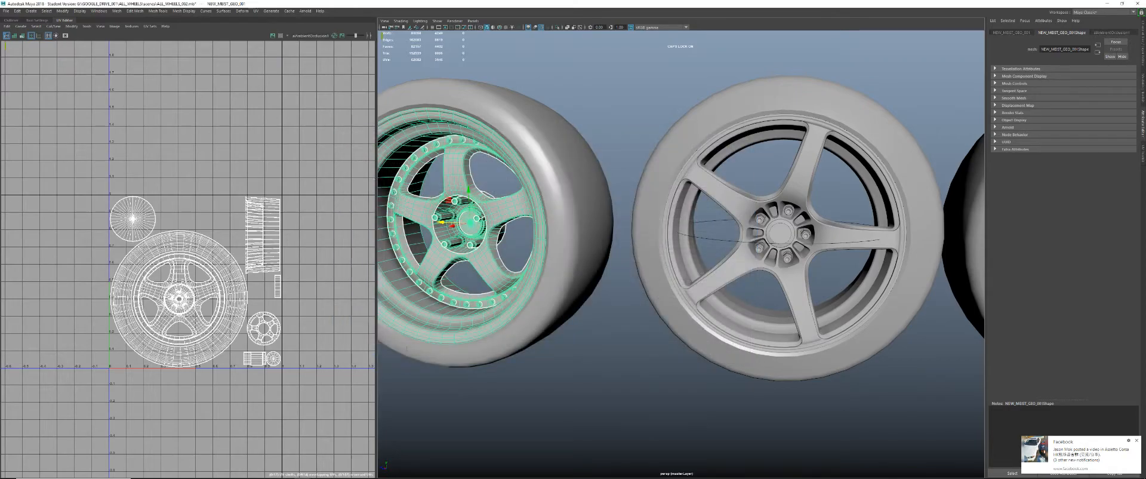
click(542, 331)
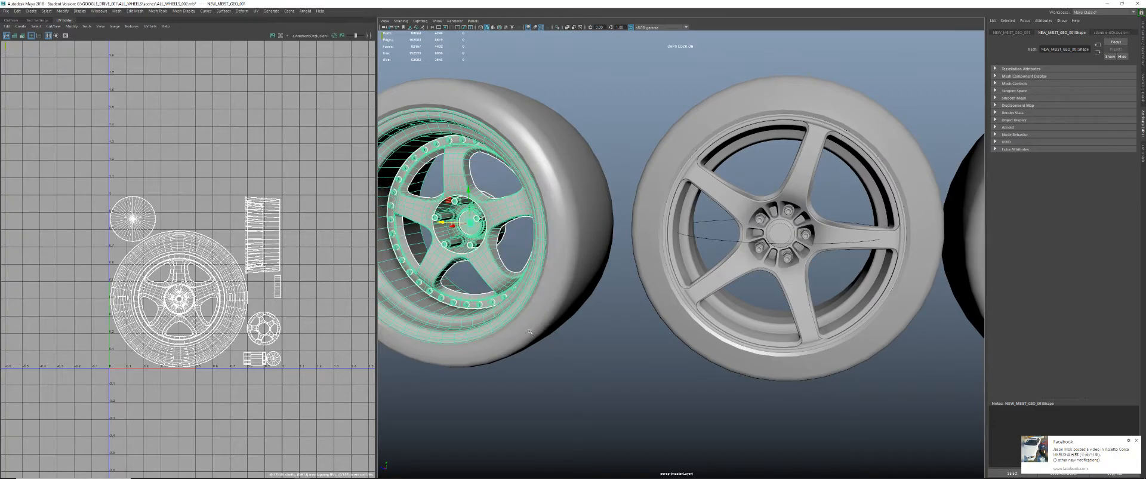
- Switch to the Maya scene containing the car and select the rim of its rear wheel
key(alt+Tab)
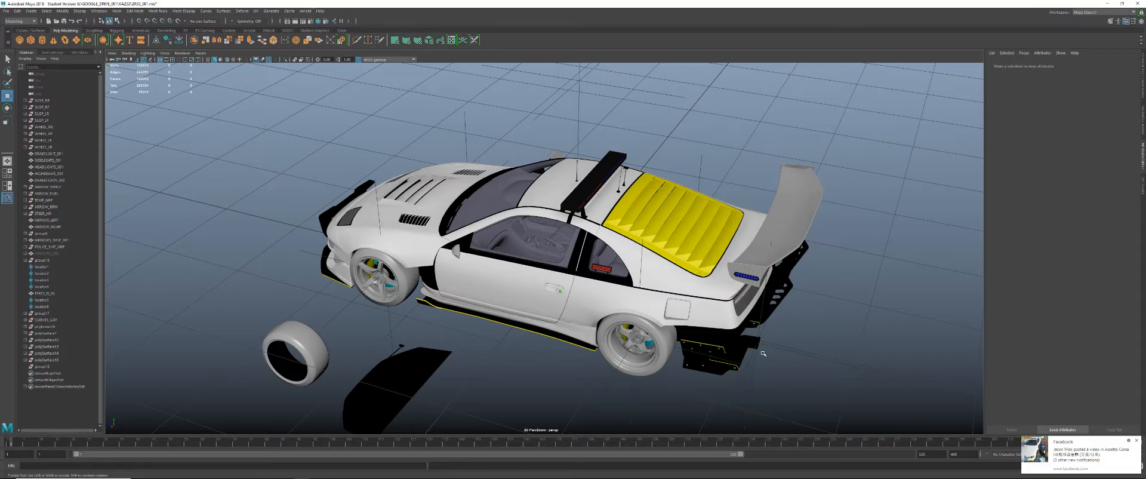
alt+drag(764, 354, 830, 337)
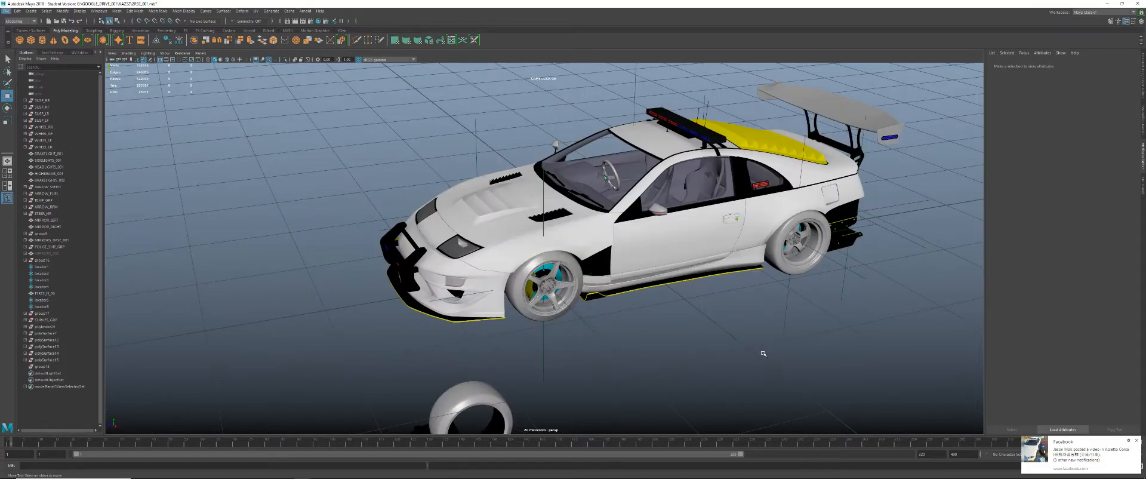
alt+right_drag(409, 286, 597, 293)
alt+drag(597, 293, 633, 278)
alt+middle_drag(884, 276, 361, 322)
alt+right_drag(362, 322, 418, 316)
alt+drag(526, 244, 571, 221)
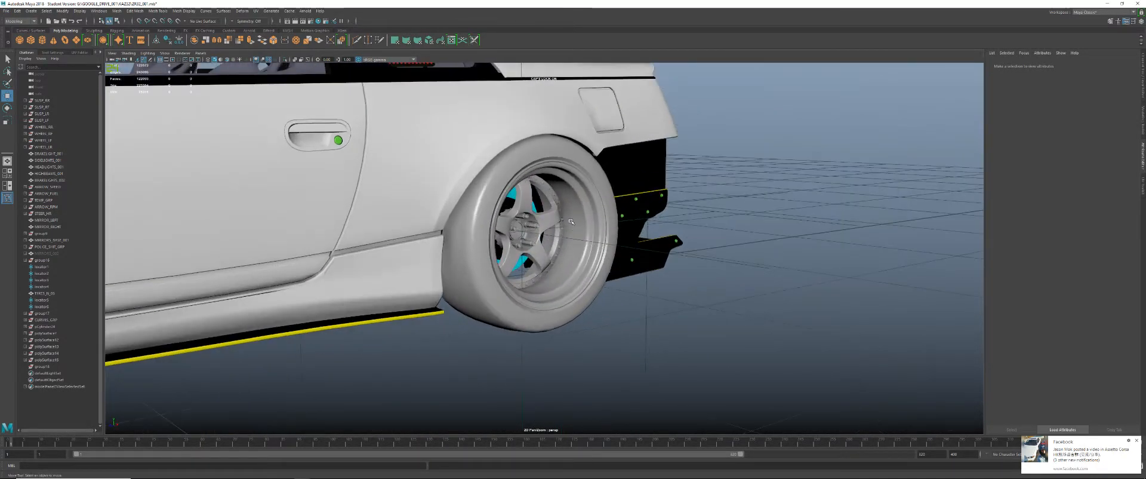
click(570, 222)
- Open the UV Editor and display the UV layout of the car's rear rim
scroll(571, 221, down, 5)
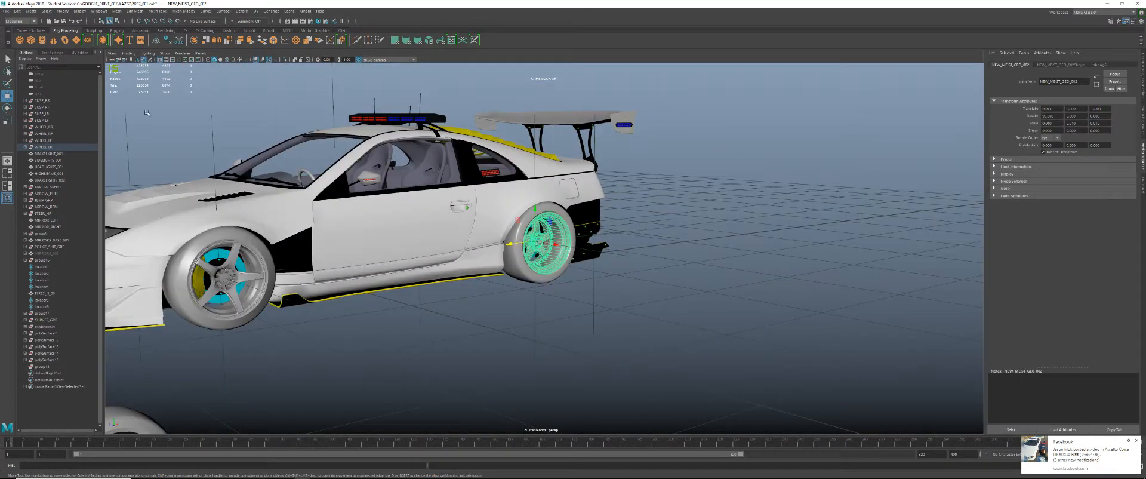
click(80, 54)
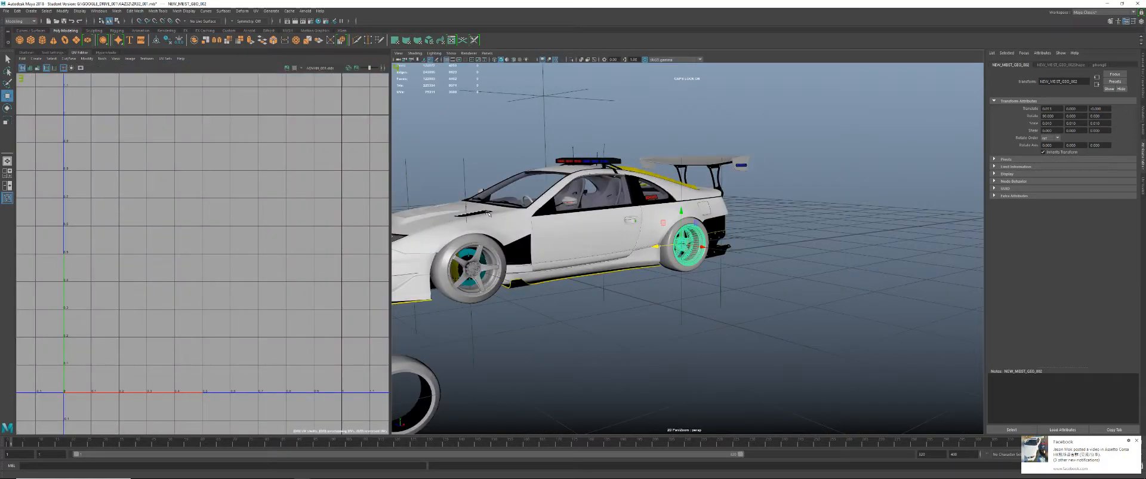
click(833, 279)
click(697, 235)
scroll(497, 215, up, 2)
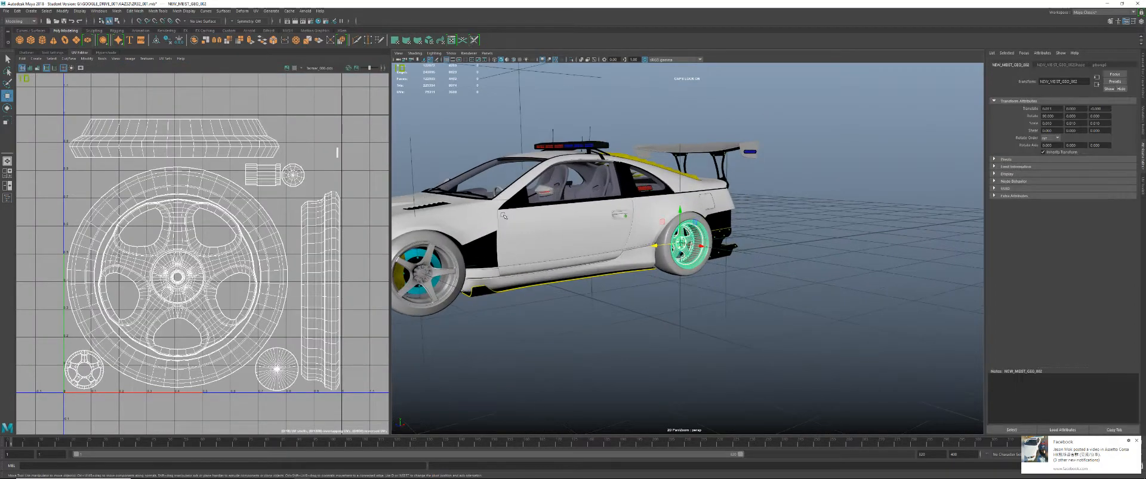
- Import WMEISTER_001.fbx from the scenes folder of ALL_WHEELS into the car scene
alt+middle_drag(503, 215, 563, 201)
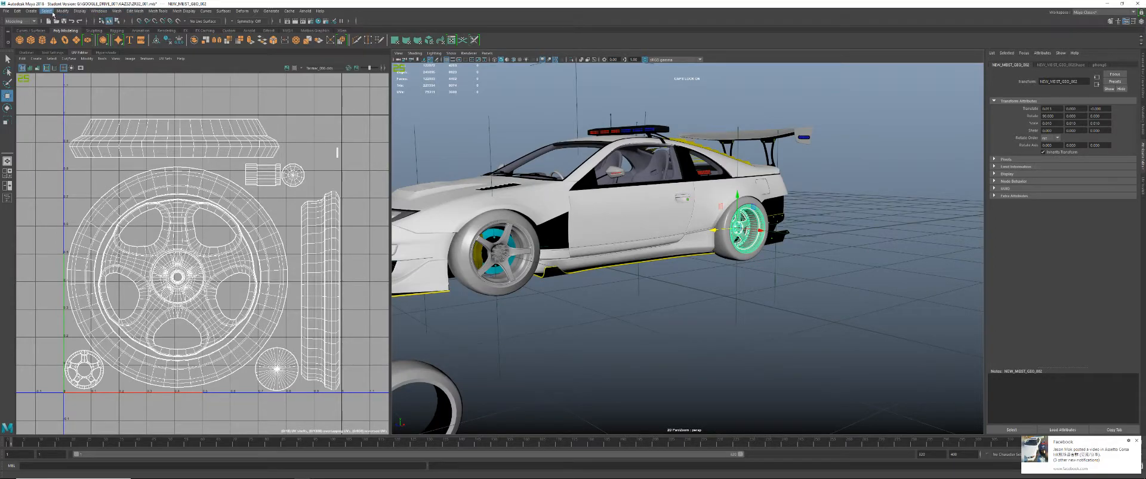
click(6, 11)
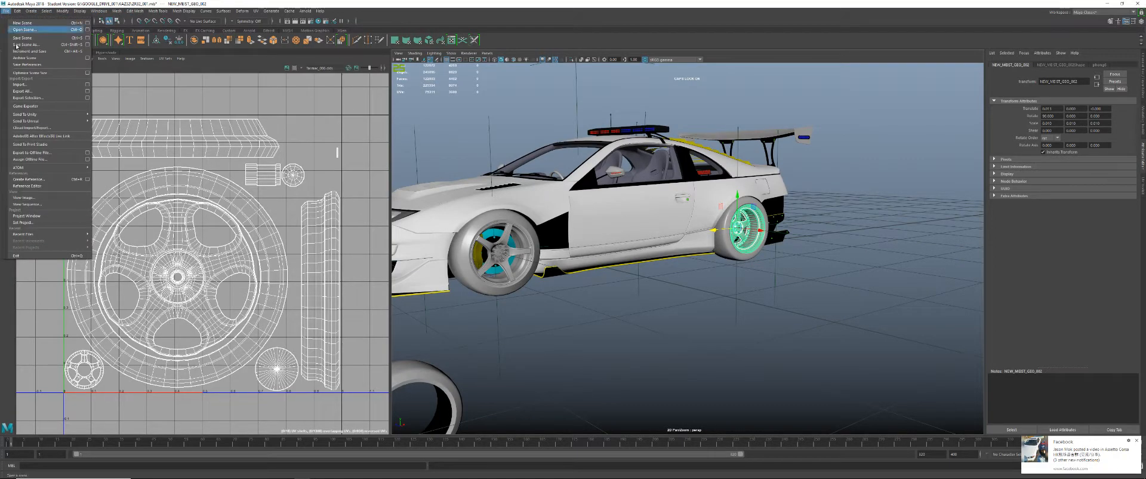
click(56, 86)
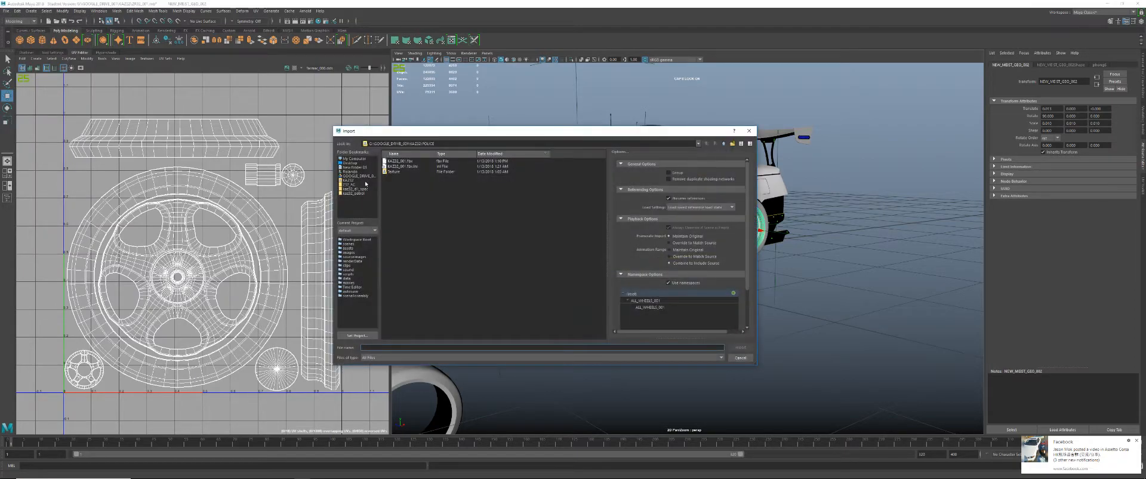
click(358, 175)
scroll(428, 261, down, 3)
scroll(428, 262, down, 15)
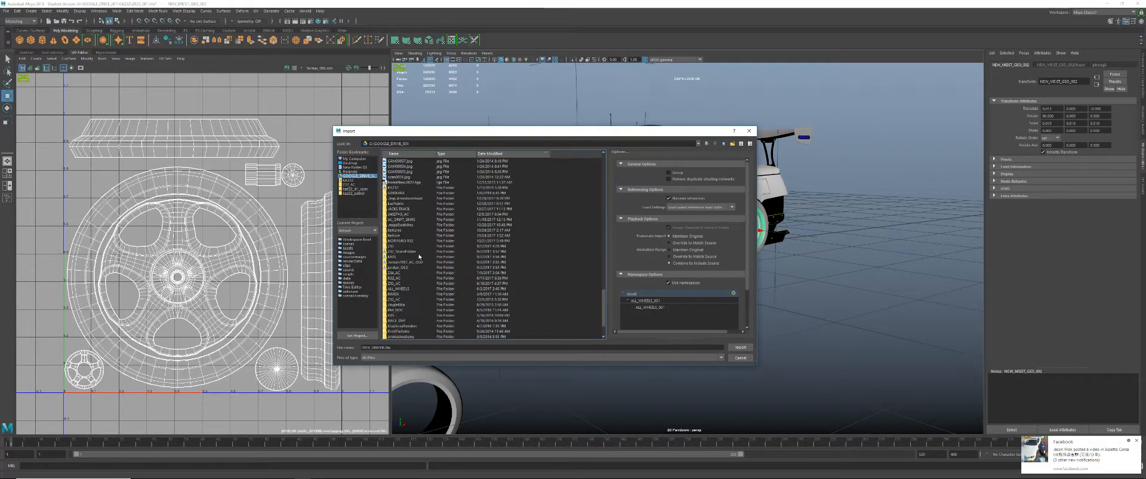
double_click(395, 188)
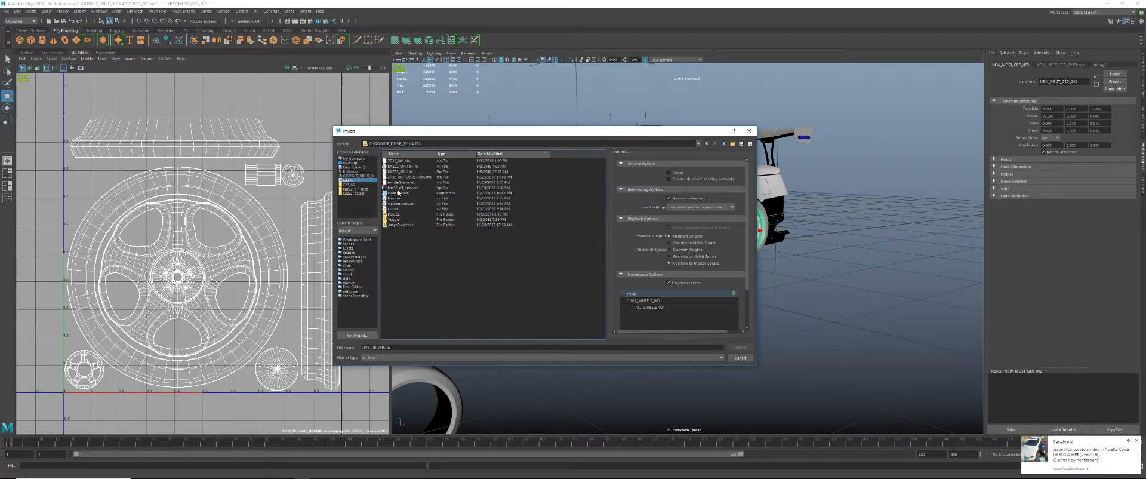
click(414, 172)
click(359, 176)
scroll(426, 252, down, 6)
scroll(426, 252, down, 10)
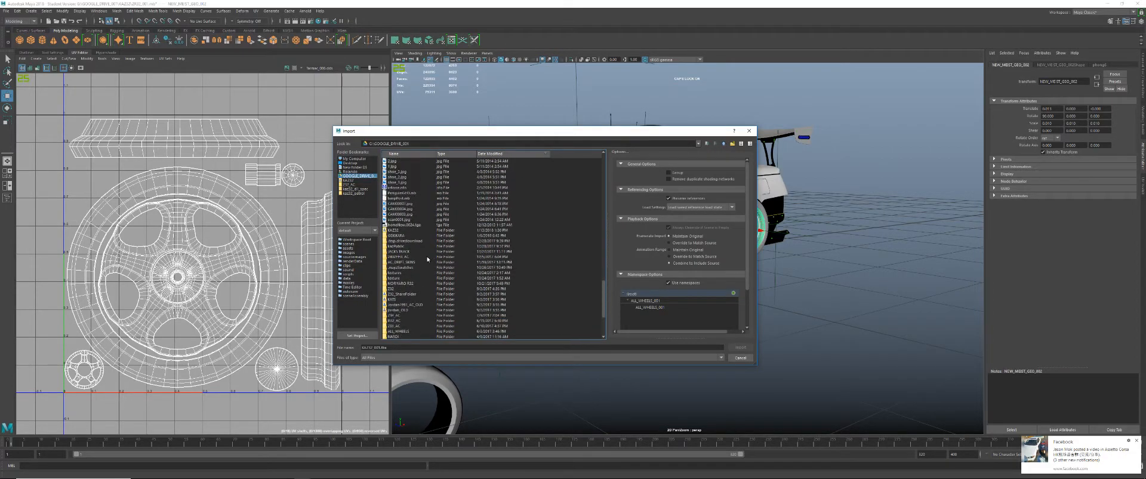
scroll(411, 302, down, 1)
double_click(409, 312)
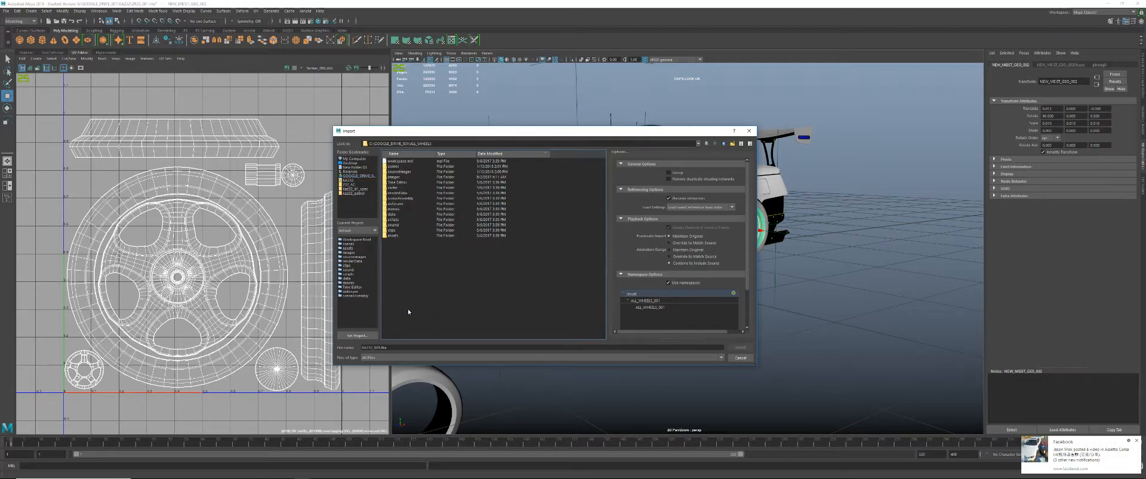
double_click(402, 166)
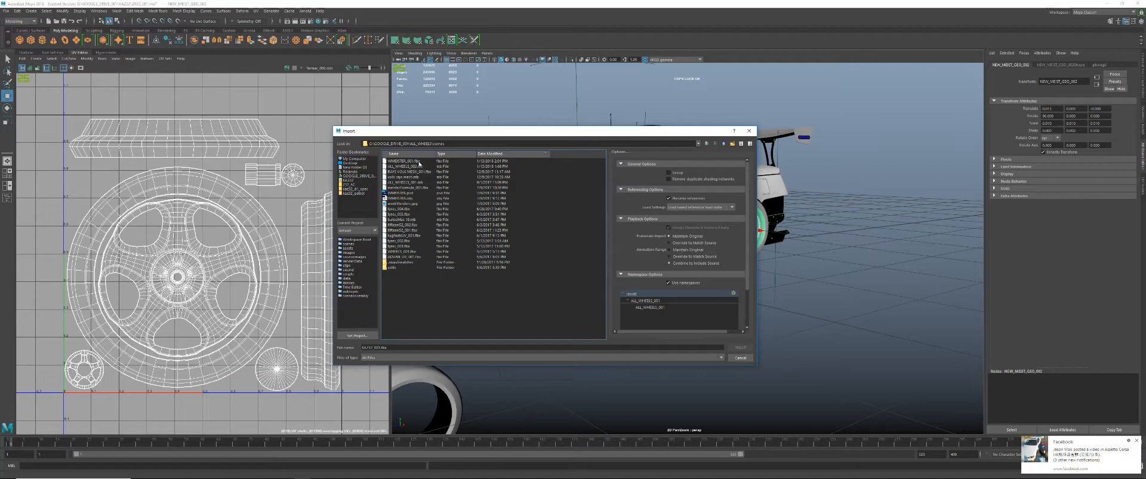
double_click(419, 163)
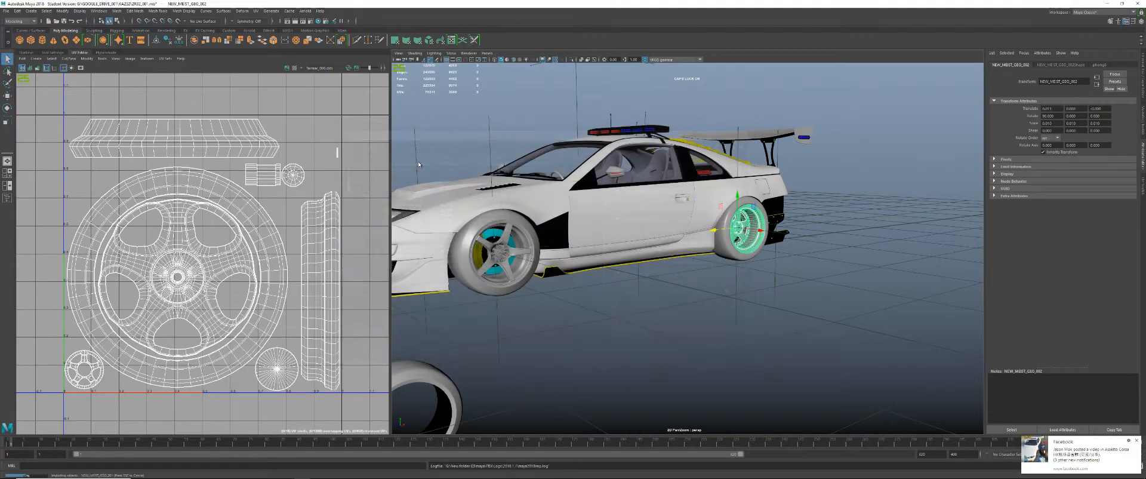
- Select the oversized imported Meister wheel, group it, and scale the group down uniformly on all three axes
alt+right_drag(664, 240, 418, 227)
alt+drag(669, 248, 557, 218)
click(557, 218)
key(f)
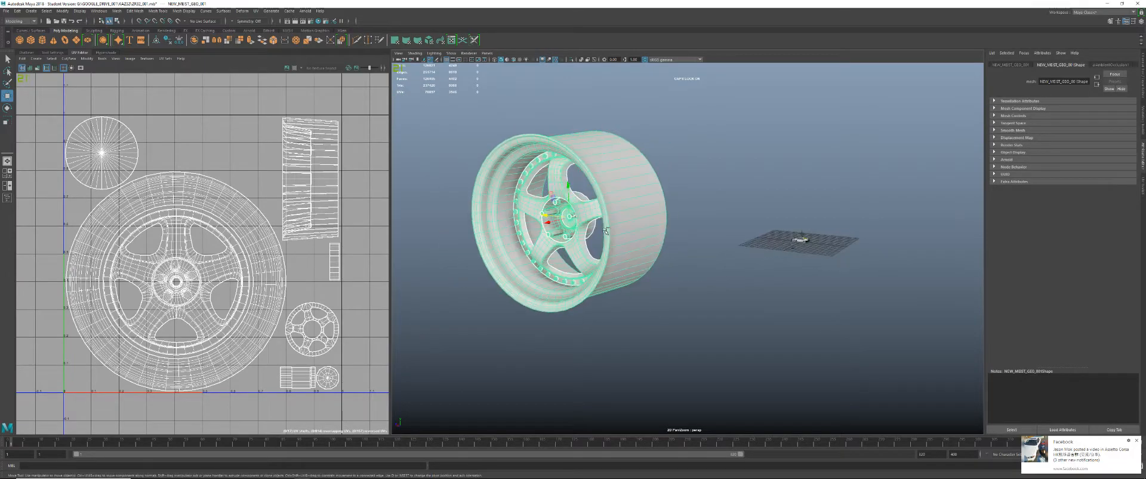
key(ctrl+g)
key(ctrl+a)
drag(1125, 103, 1117, 113)
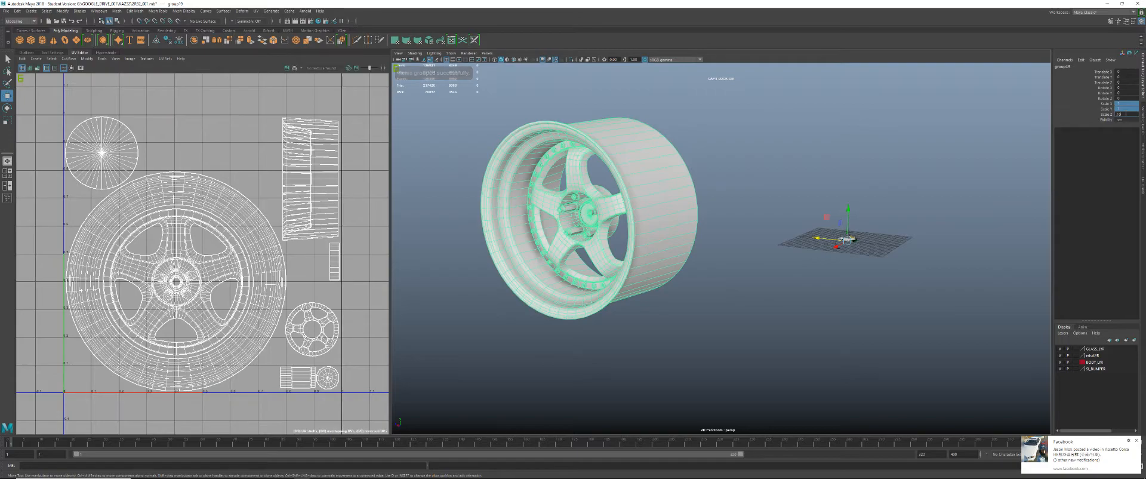
text(10)
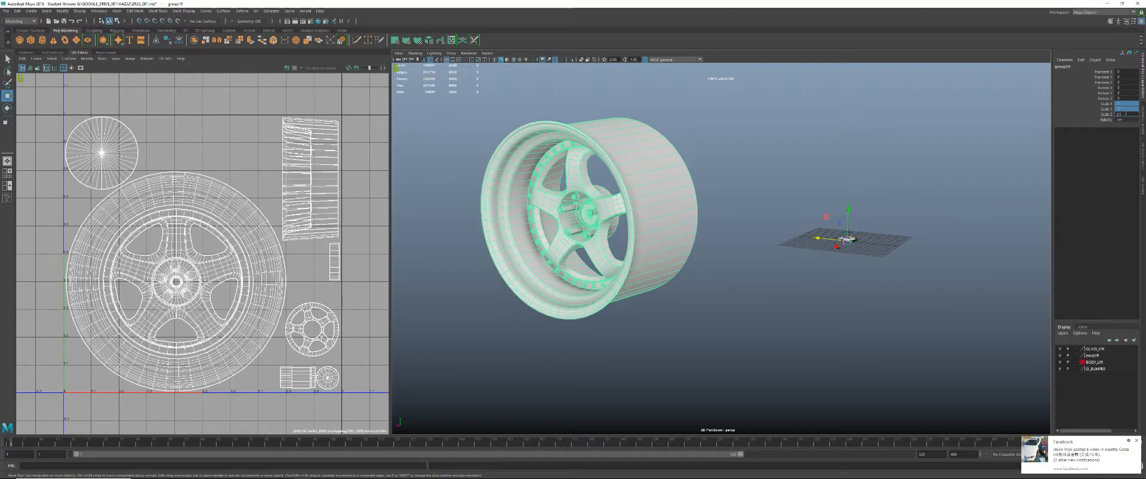
key(Return)
key(f)
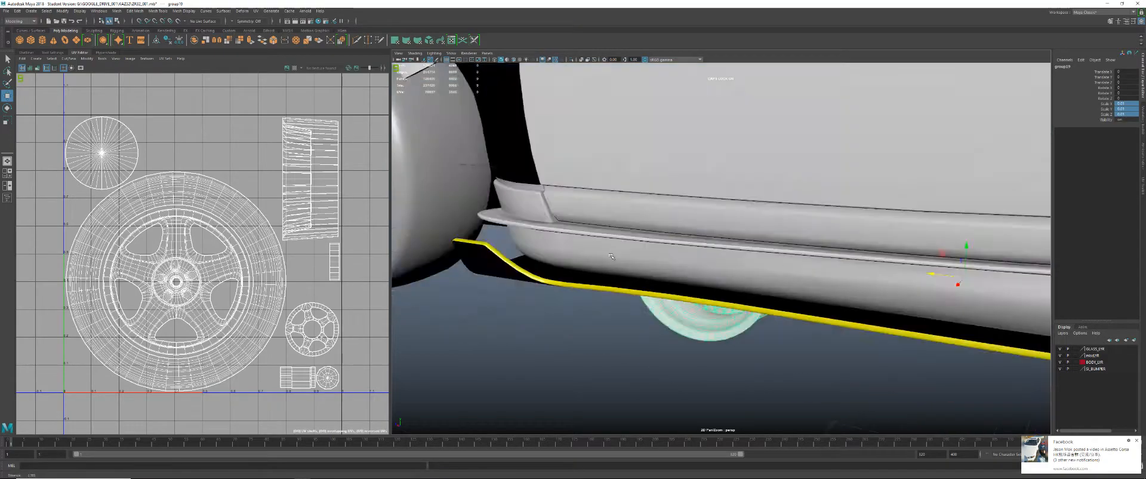
- Move the scaled-down Meister wheel out from under the car body and select its mesh for close inspection
scroll(611, 256, down, 5)
drag(810, 242, 648, 218)
alt+drag(647, 218, 692, 257)
alt+middle_drag(693, 256, 701, 214)
click(586, 258)
scroll(603, 281, up, 3)
alt+drag(626, 310, 676, 262)
scroll(698, 256, up, 5)
click(617, 286)
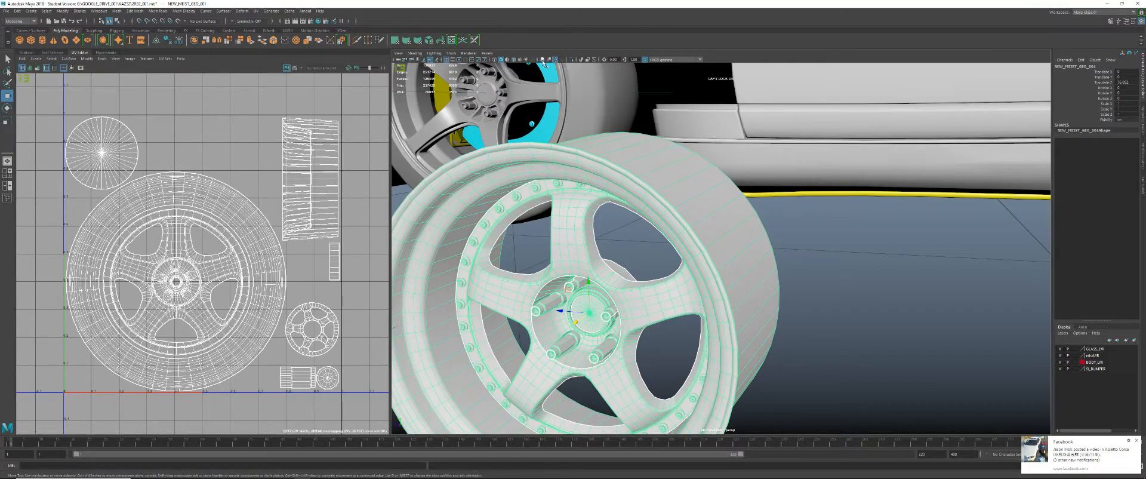
- Move the imported Meister wheel along the side of the car until it sits beside the rear wheel
alt+right_drag(705, 239, 645, 227)
alt+drag(782, 266, 932, 302)
click(932, 302)
alt+middle_drag(890, 301, 805, 252)
alt+right_drag(805, 251, 848, 257)
alt+drag(848, 257, 865, 258)
alt+right_drag(866, 258, 830, 274)
alt+drag(830, 275, 745, 262)
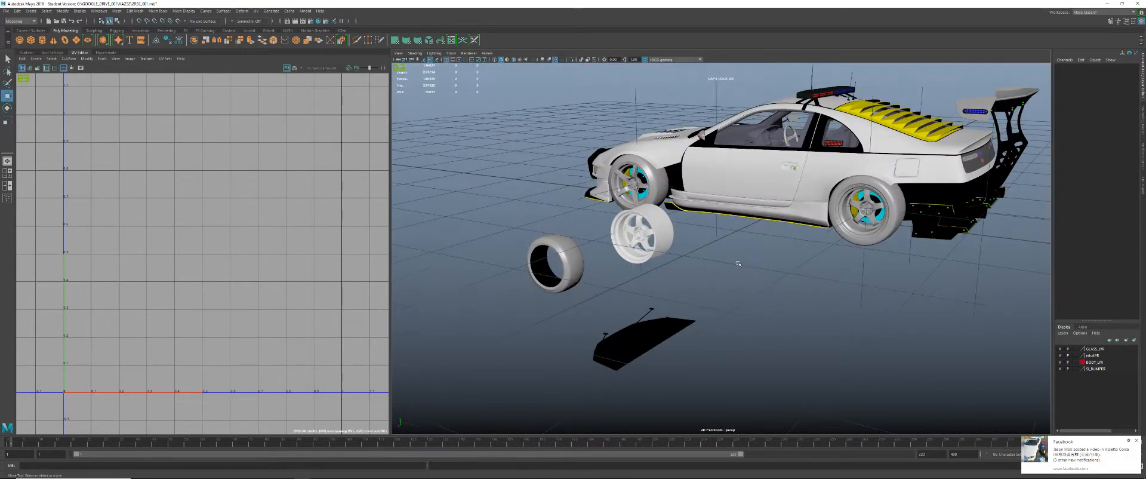
alt+middle_drag(744, 262, 723, 269)
click(644, 240)
drag(607, 237, 767, 261)
alt+middle_drag(846, 301, 788, 274)
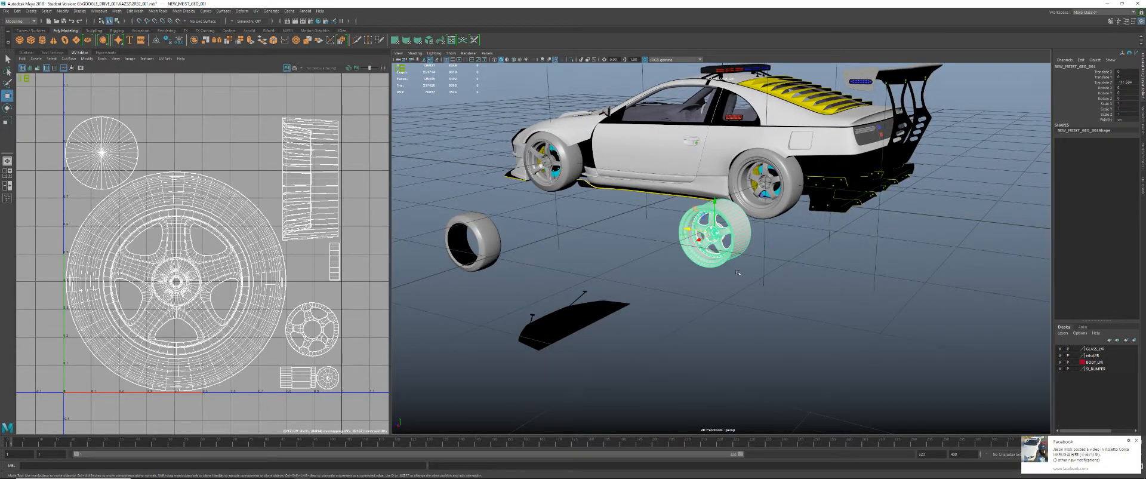
- Switch to Photoshop and copy the baked Meister shading layer into the W_MEISTER_001 texture document
key(alt+Tab)
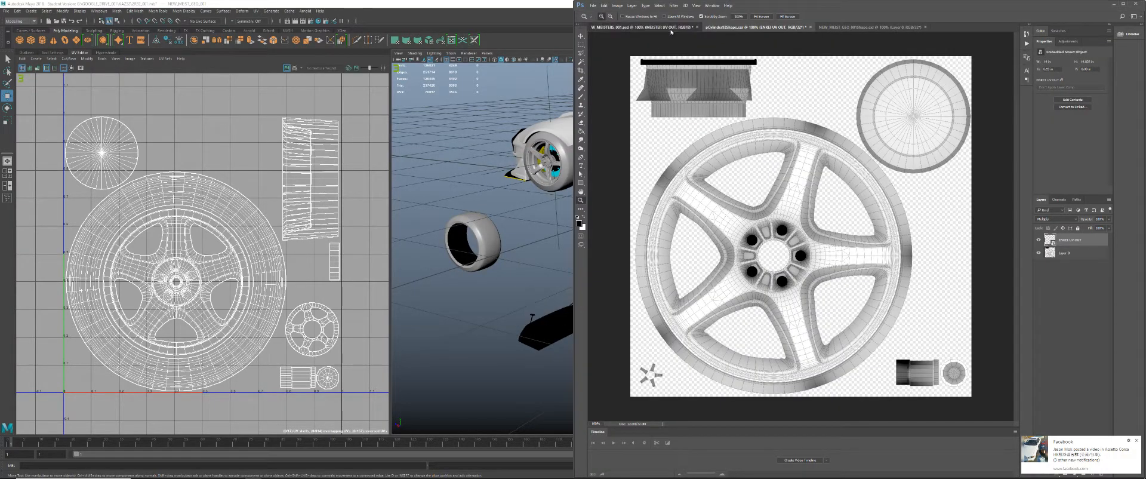
click(638, 27)
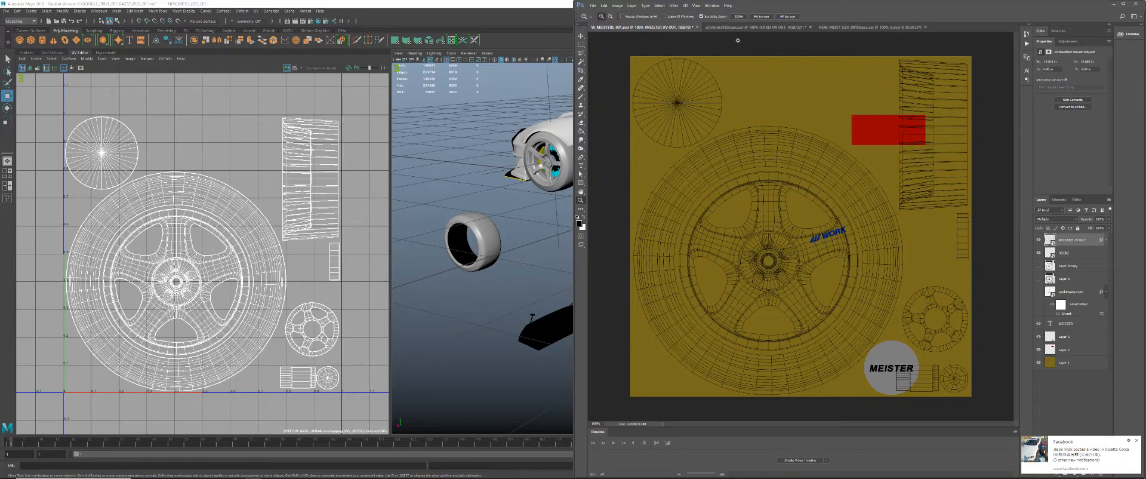
click(845, 27)
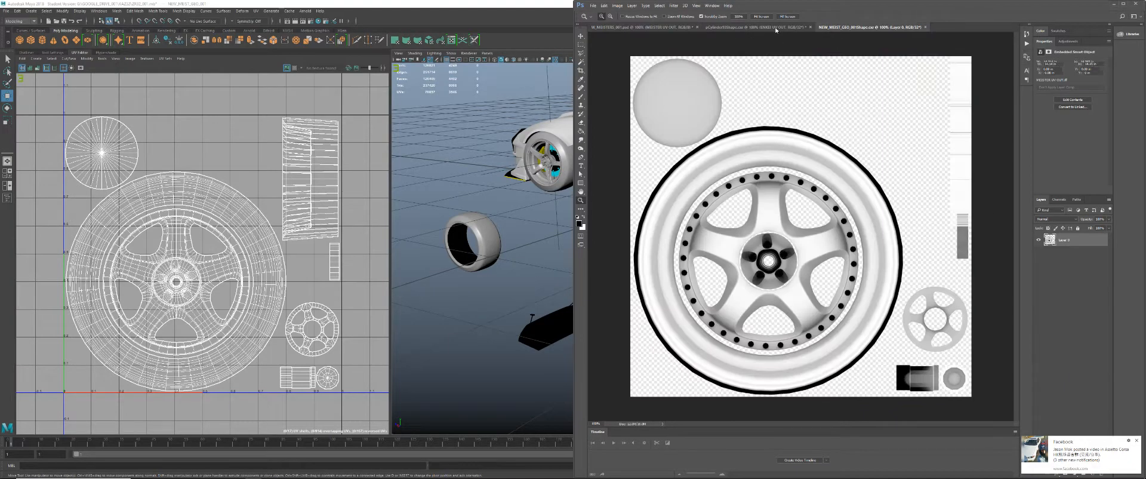
click(684, 27)
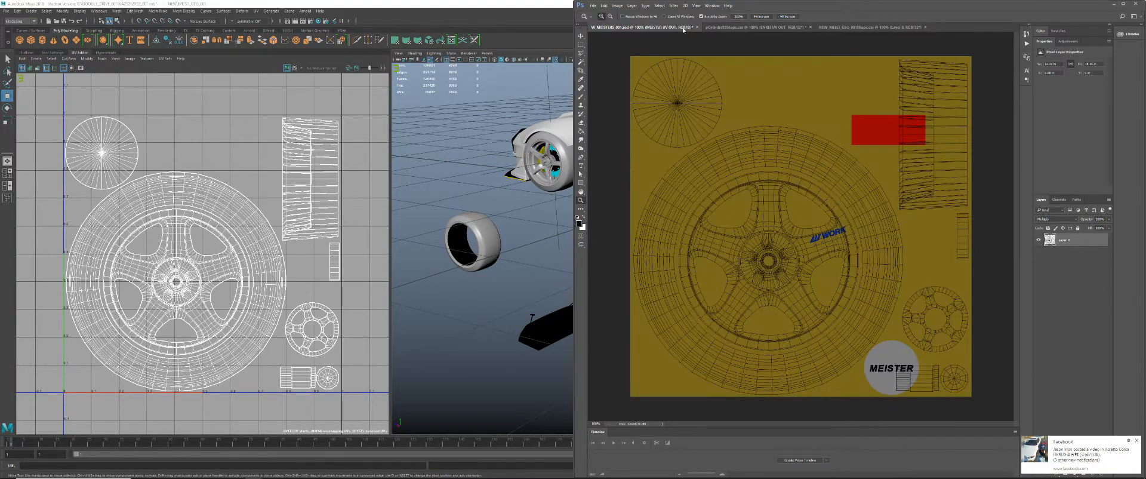
click(846, 27)
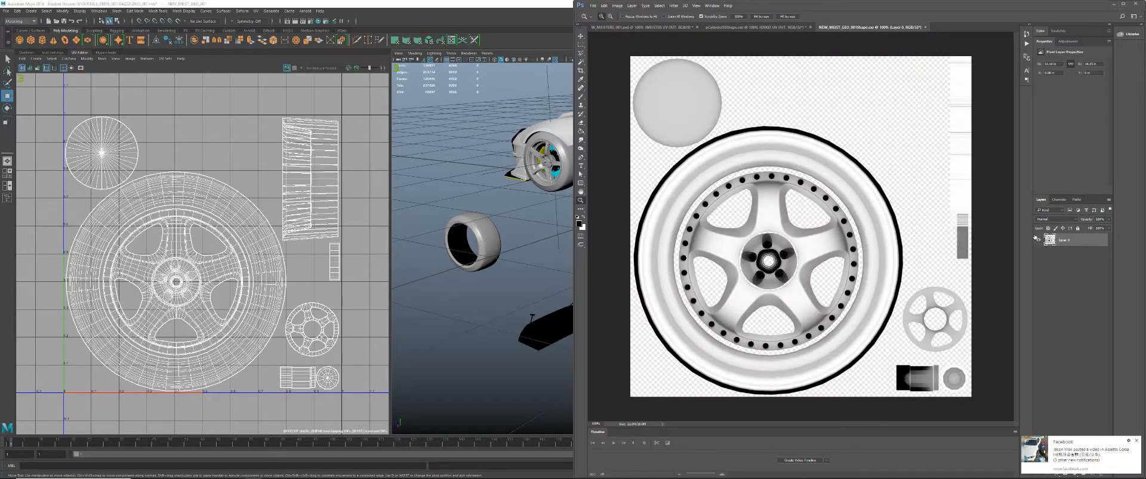
drag(951, 183, 772, 177)
click(847, 179)
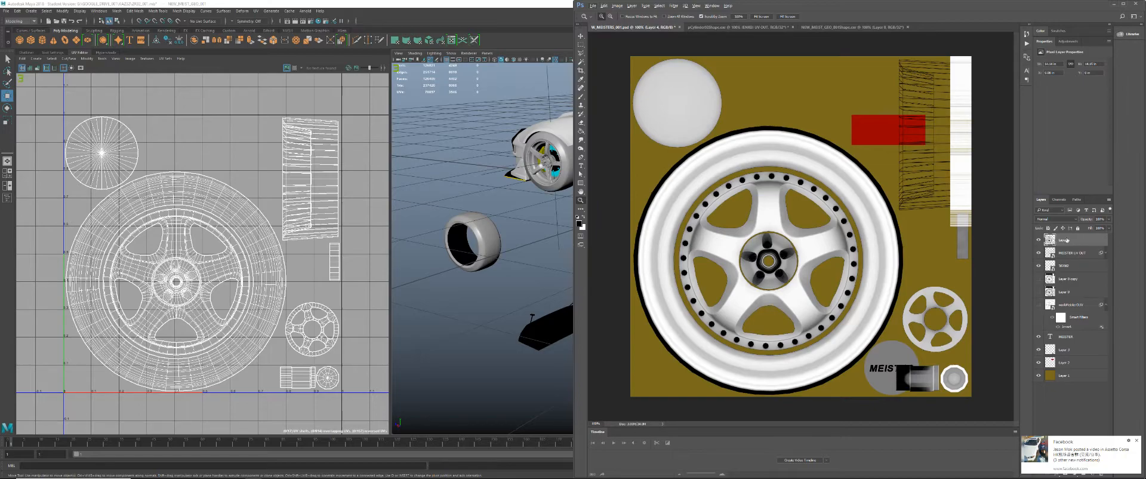
- Place the baked shading layer directly above the gold base layer and set its blend mode to Linear Burn
drag(1051, 242, 1075, 369)
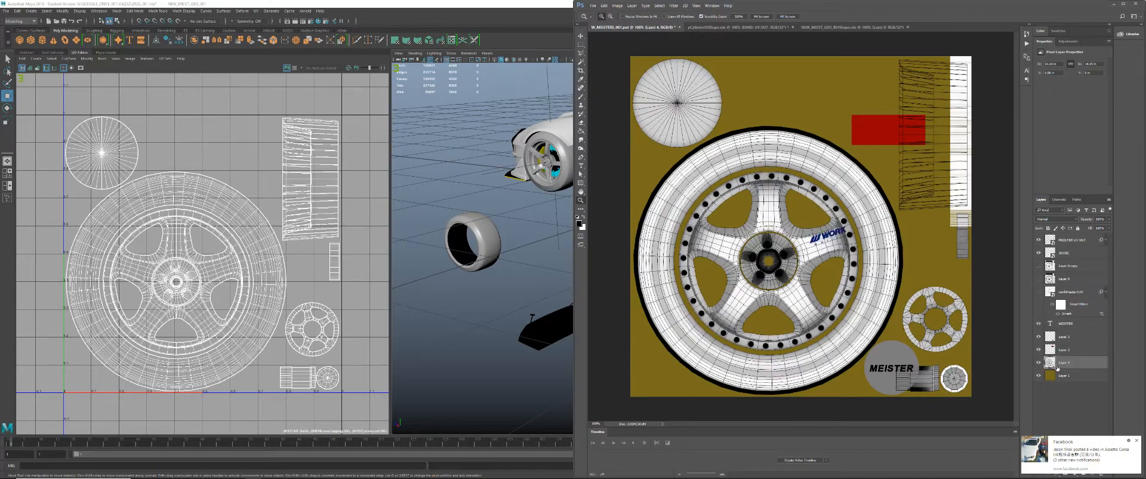
click(1057, 219)
click(1053, 239)
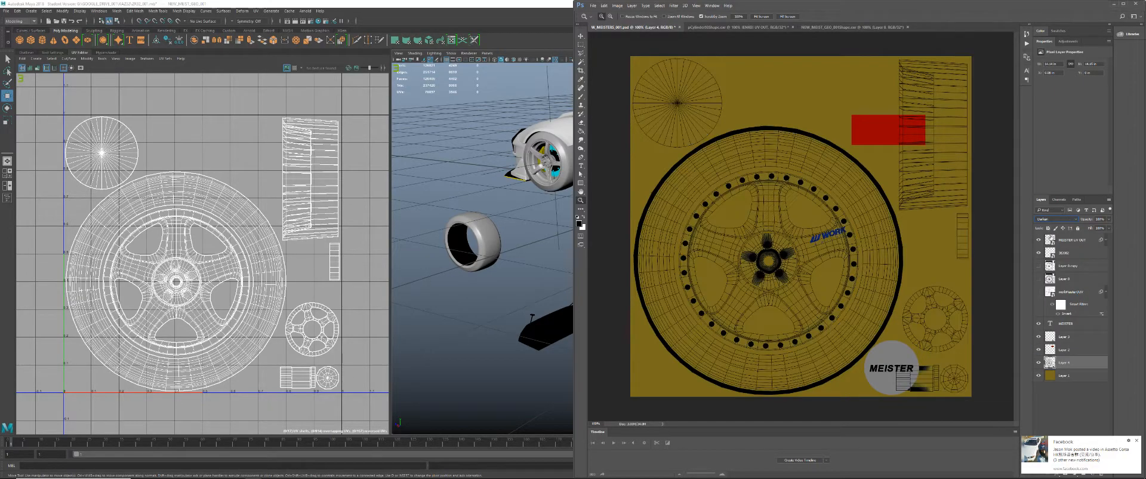
key(Down)
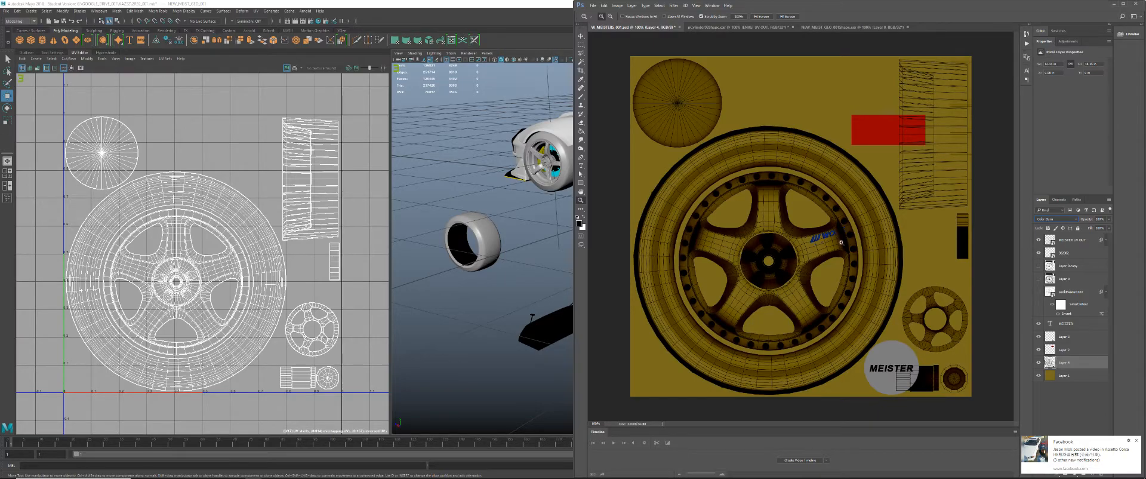
click(821, 250)
drag(821, 250, 845, 221)
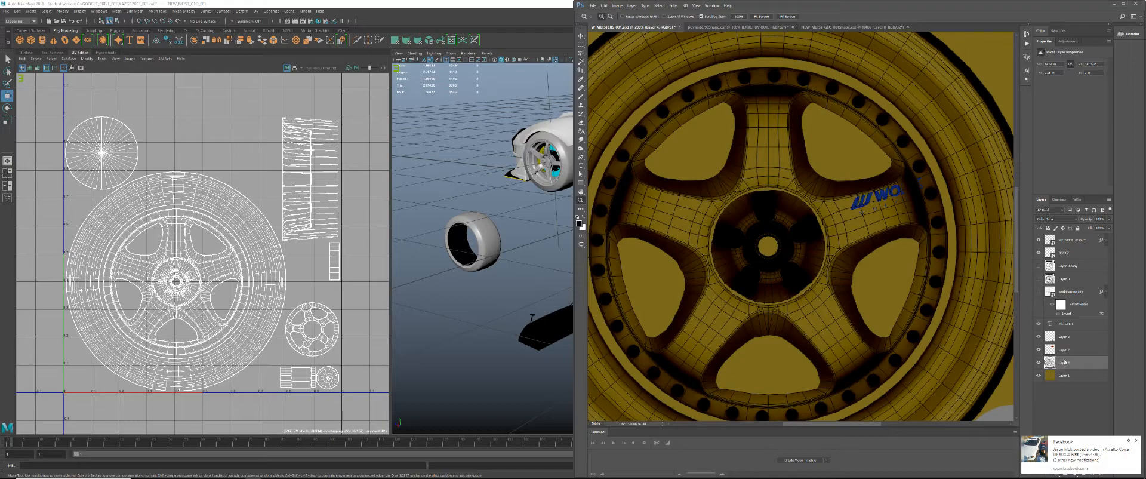
- Compare the shading layer in Multiply, return it to Linear Burn and reduce its opacity
click(1061, 220)
click(1060, 221)
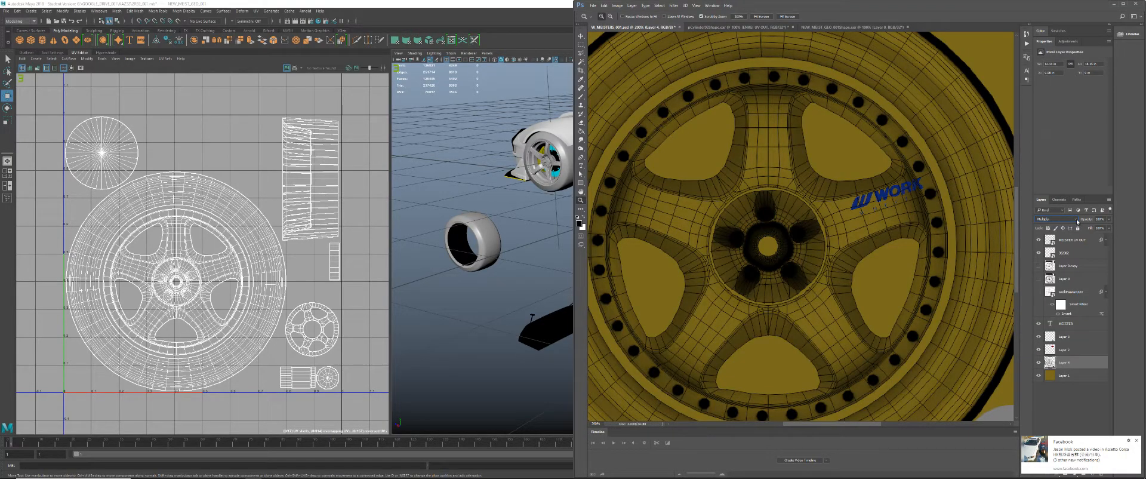
click(1109, 219)
drag(1106, 228, 1100, 229)
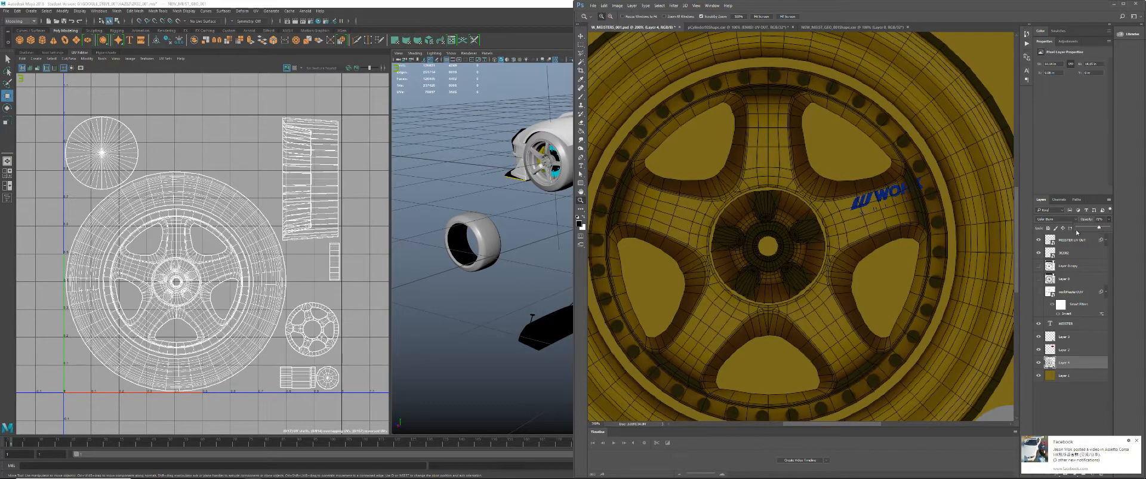
click(863, 220)
alt+click(863, 221)
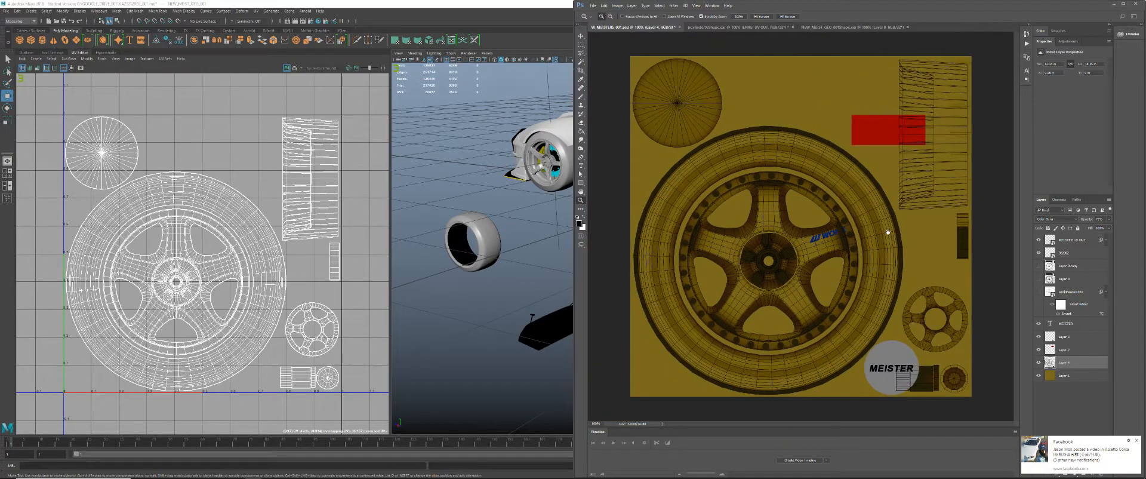
click(888, 232)
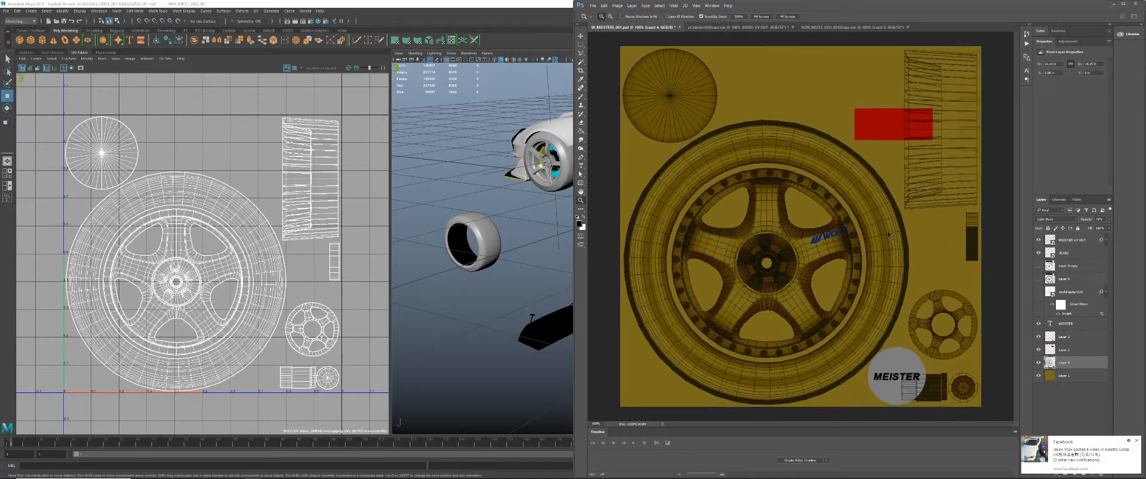
- Hide the UV wireframe overlay, lower the shading layer's fill, and show the overlay again
click(1039, 240)
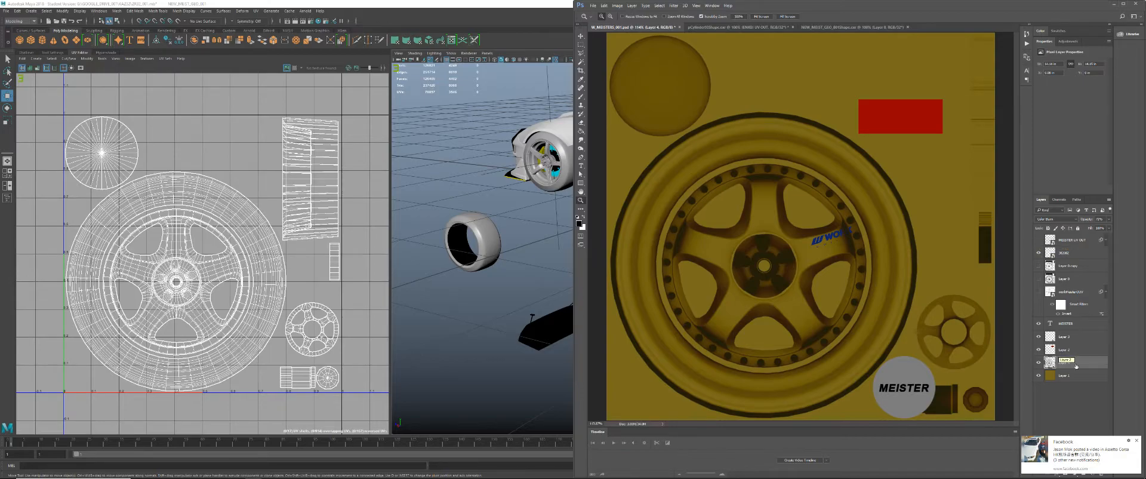
click(1109, 228)
drag(1109, 238, 1100, 237)
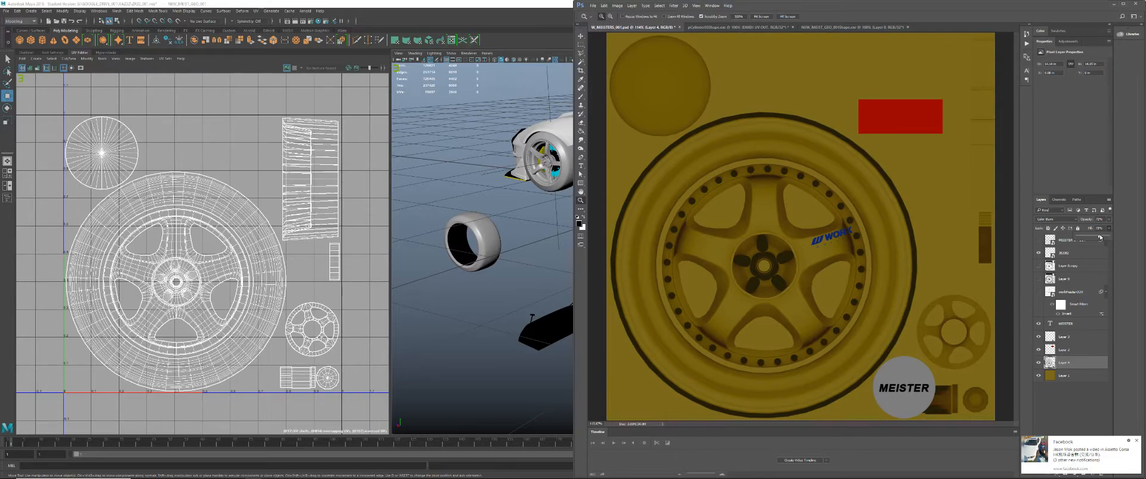
click(1038, 239)
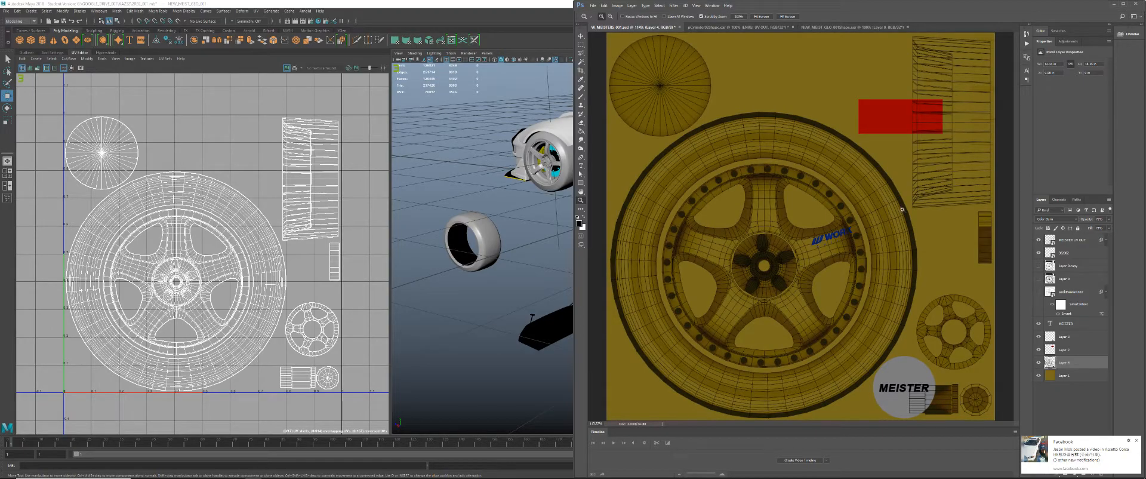
- Move the red rectangle layer over the small lug nut UV shells beside the MEISTER center cap
key(alt)
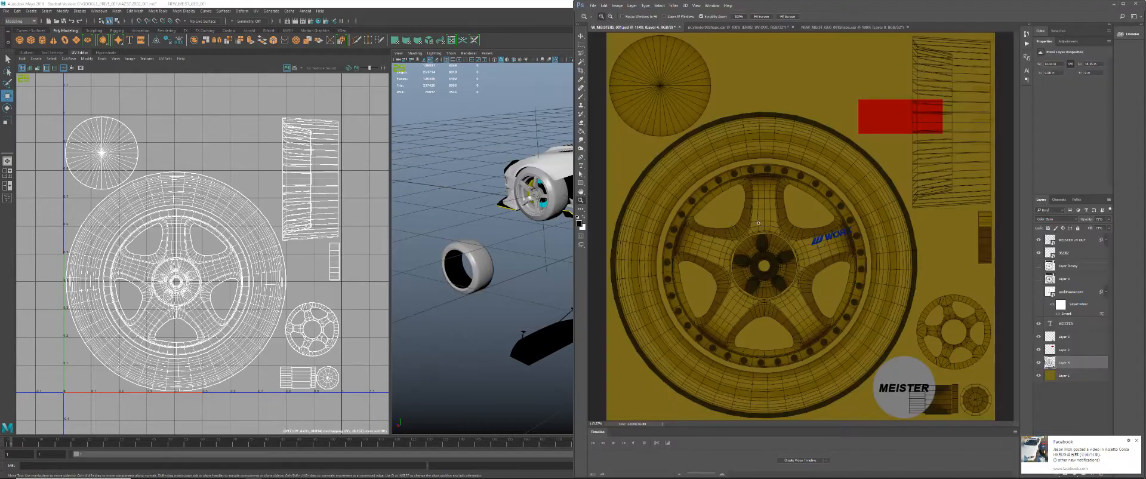
click(1067, 351)
drag(914, 107, 966, 384)
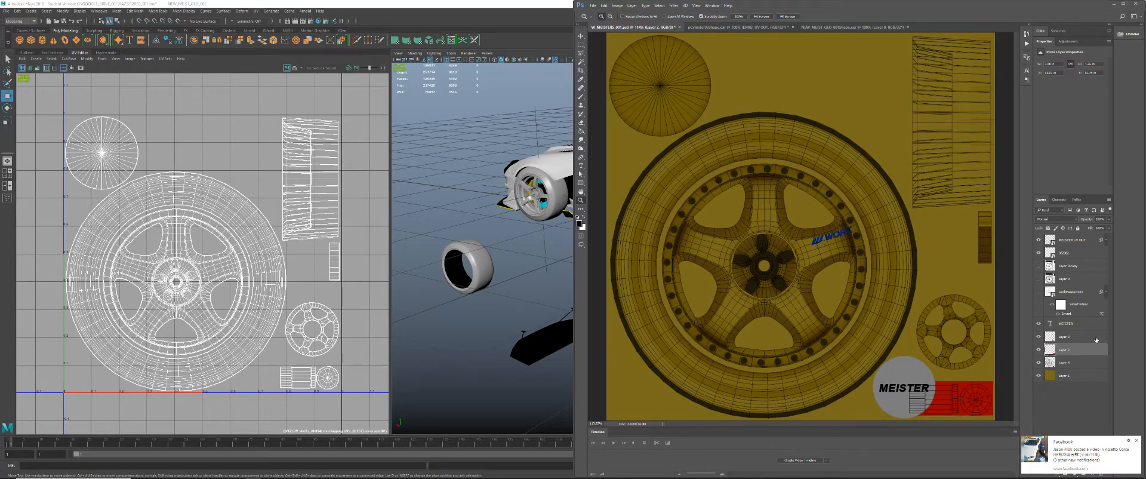
- Move the MEISTER text and its grey circle together onto the large round UV shell and scale both to fill it
click(1073, 325)
ctrl+click(1068, 338)
drag(940, 393, 690, 93)
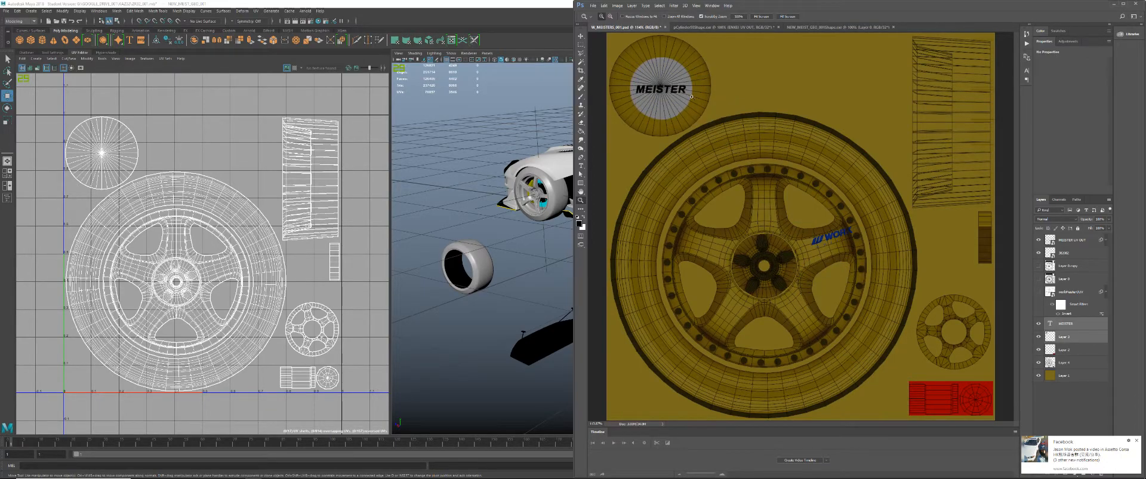
key(r)
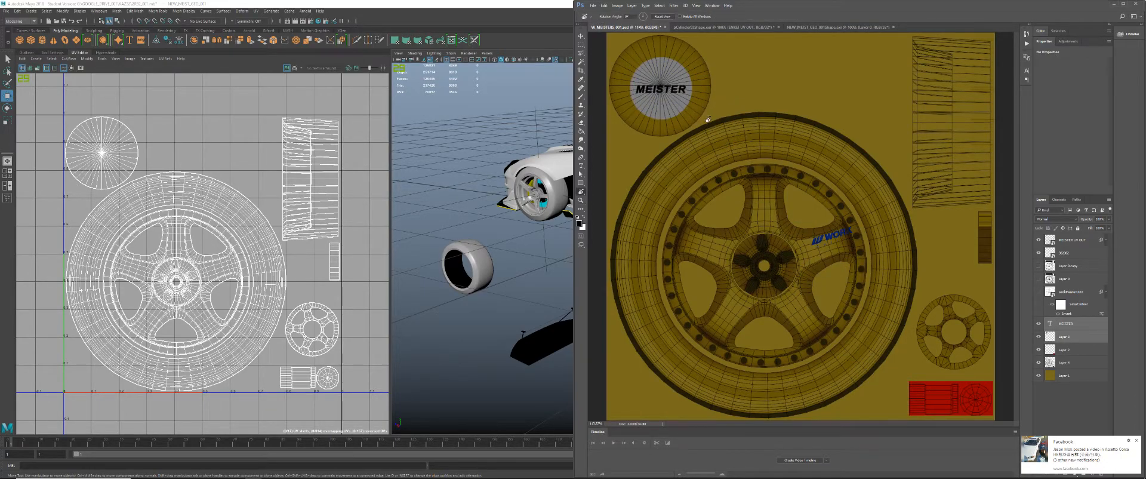
key(ctrl+t)
alt+shift+drag(694, 120, 720, 138)
drag(691, 107, 747, 178)
alt+scroll(686, 104, up, 4)
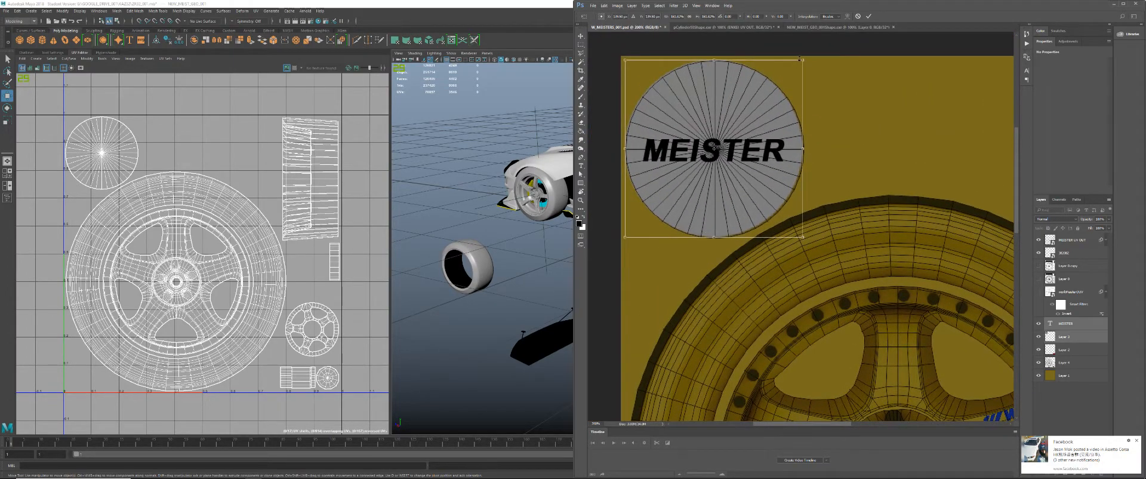
alt+drag(803, 59, 804, 58)
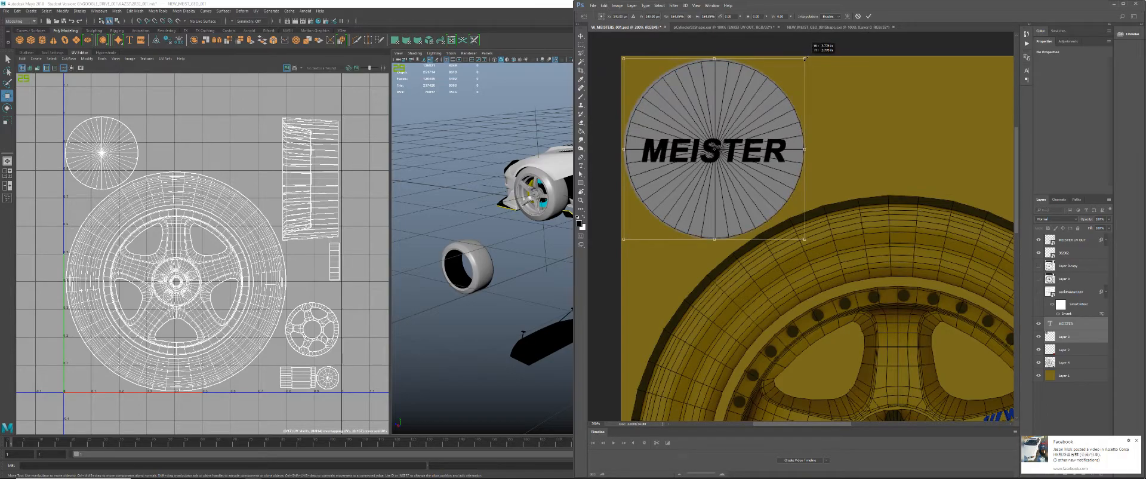
key(Return)
key(r)
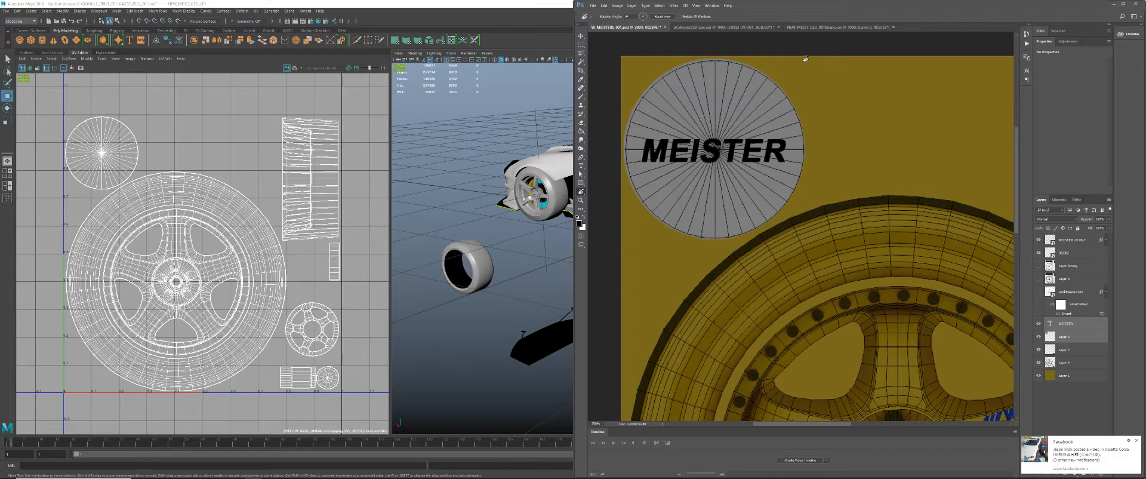
- Nudge the MEISTER text and grey circle slightly sideways to centre them on the round UV shell
key(ctrl+t)
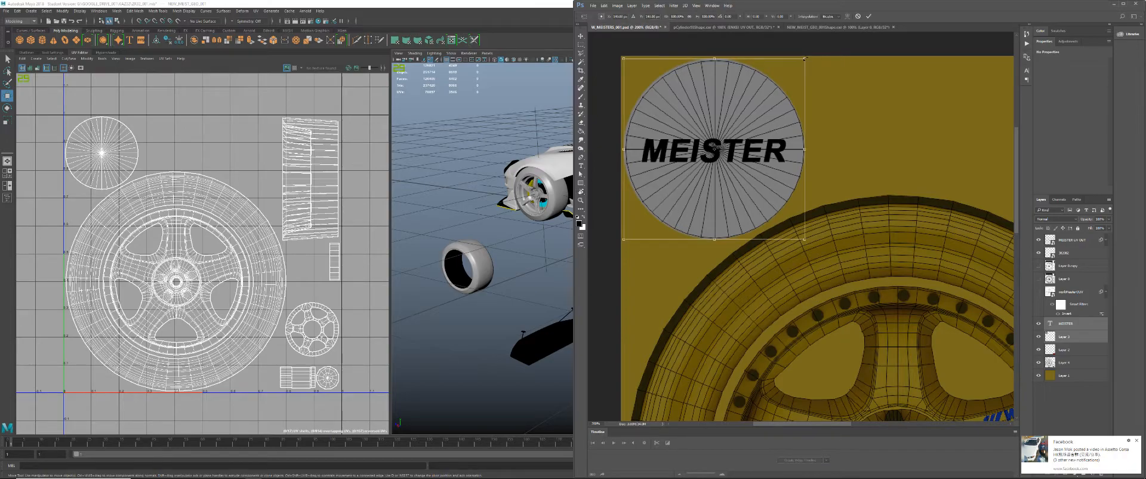
key(Right)
key(Right)
key(Left)
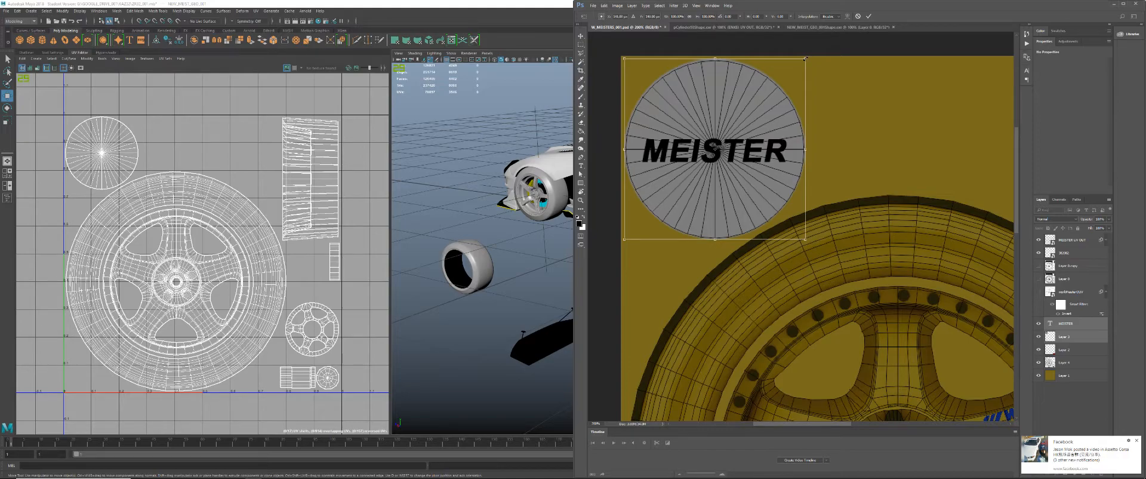
key(Return)
key(r)
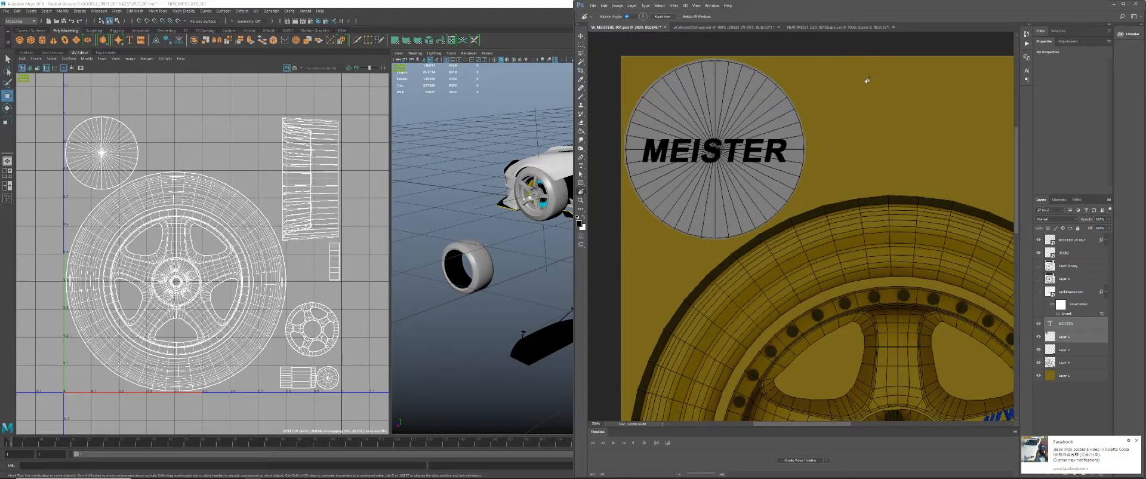
ctrl+click(897, 271)
click(854, 173)
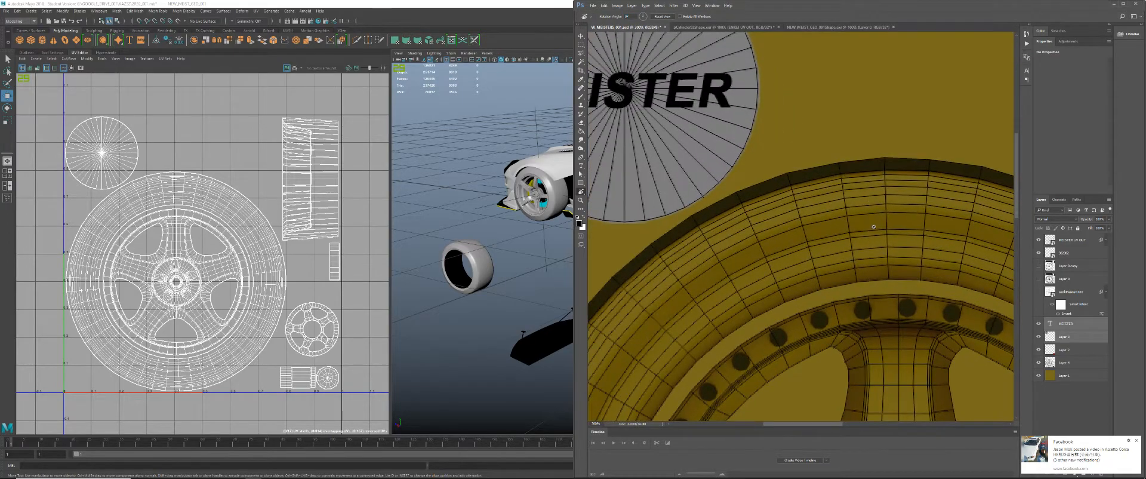
alt+click(895, 235)
alt+click(893, 241)
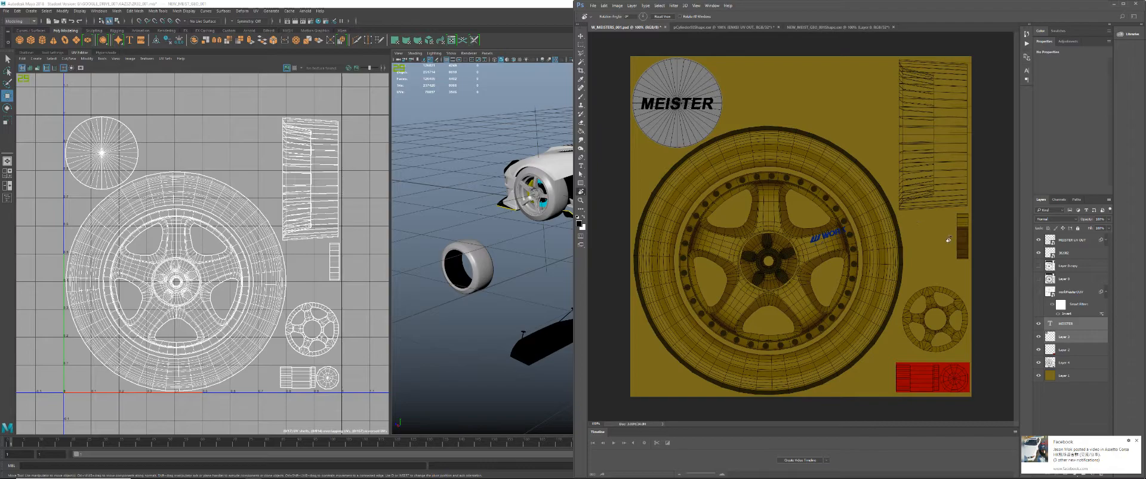
- Place the WORK WHEELS logo from the Logos folder in Pictures as an embedded image directly above the hidden smart object layer
click(1067, 293)
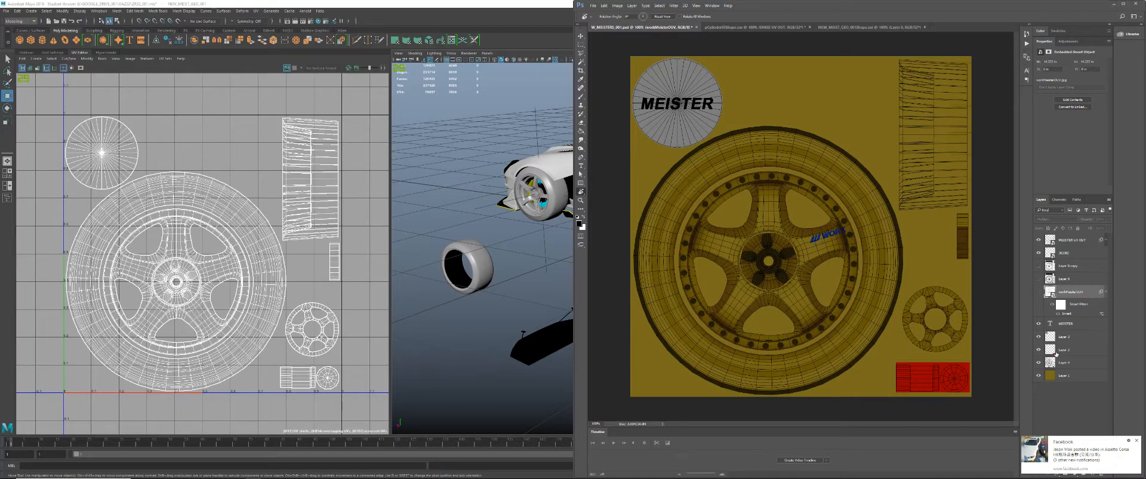
ctrl+click(851, 237)
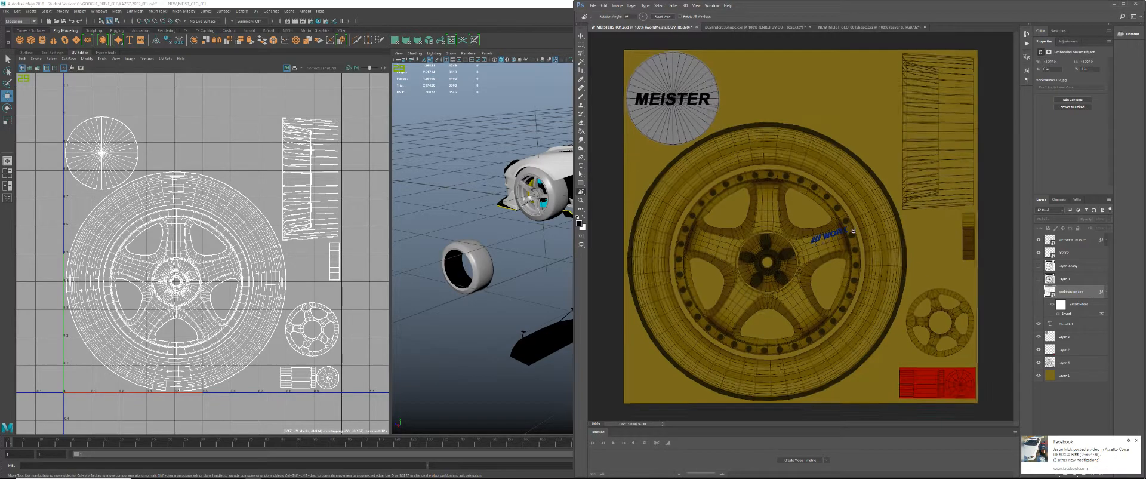
ctrl+click(864, 241)
ctrl+drag(873, 248, 797, 227)
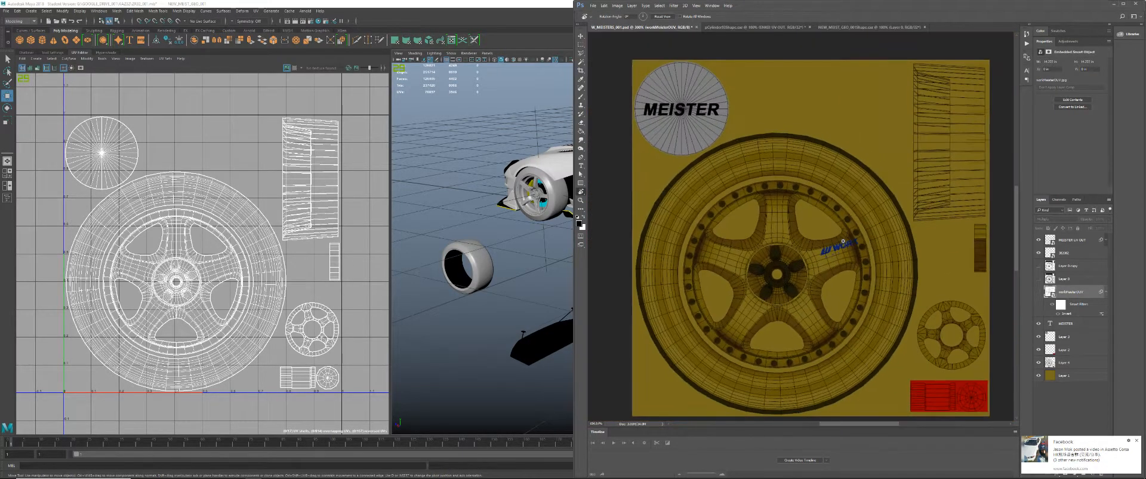
click(594, 6)
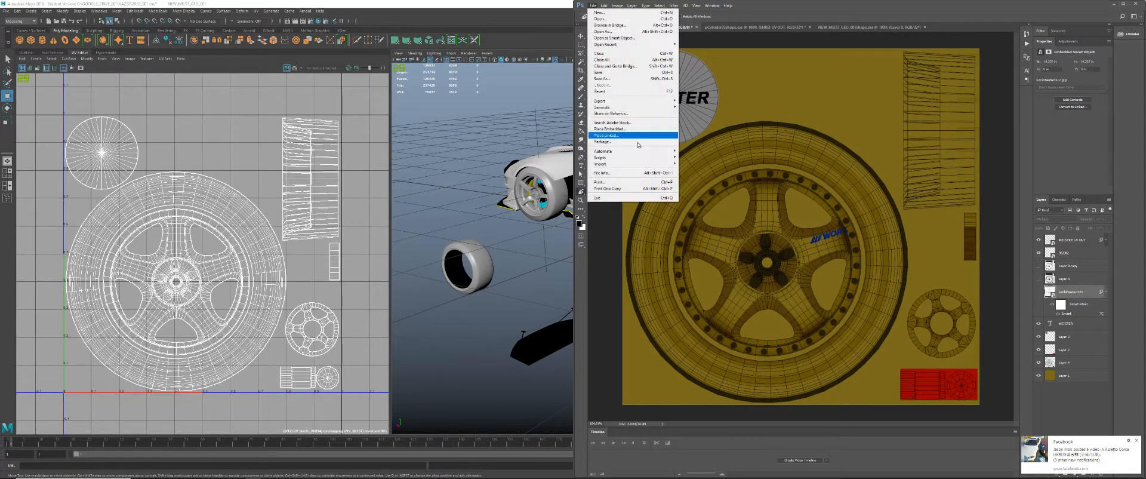
click(621, 129)
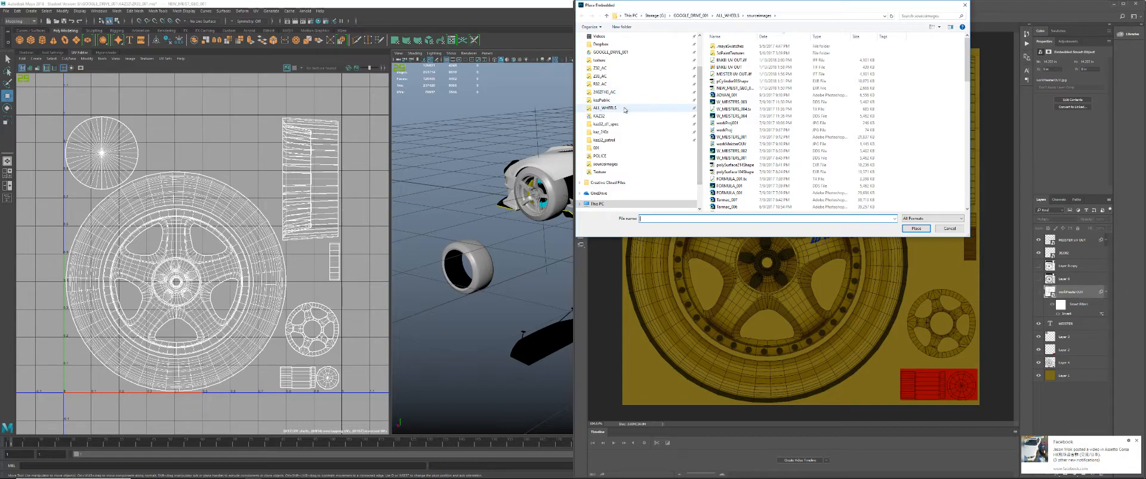
scroll(678, 58, up, 2)
click(600, 73)
scroll(873, 102, down, 3)
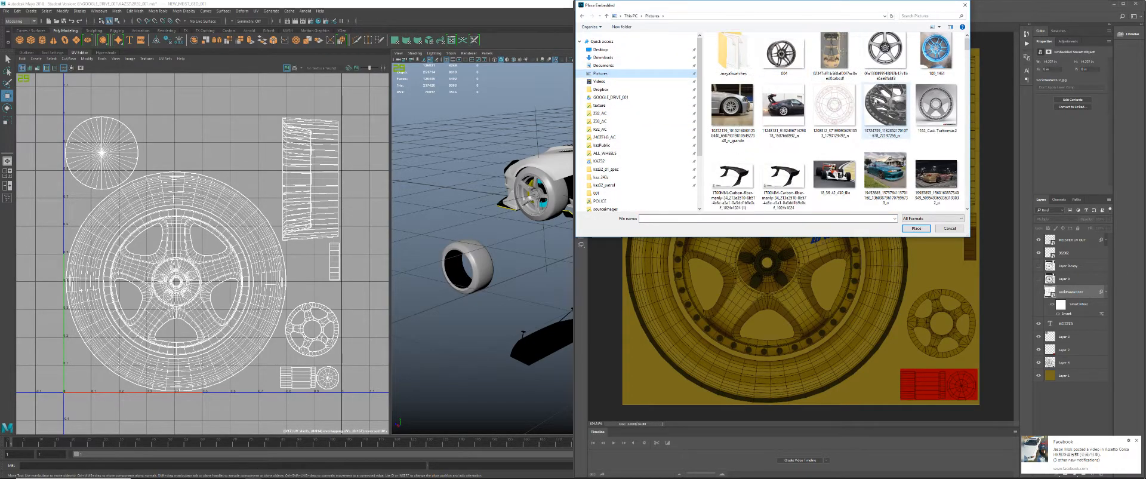
scroll(873, 102, up, 3)
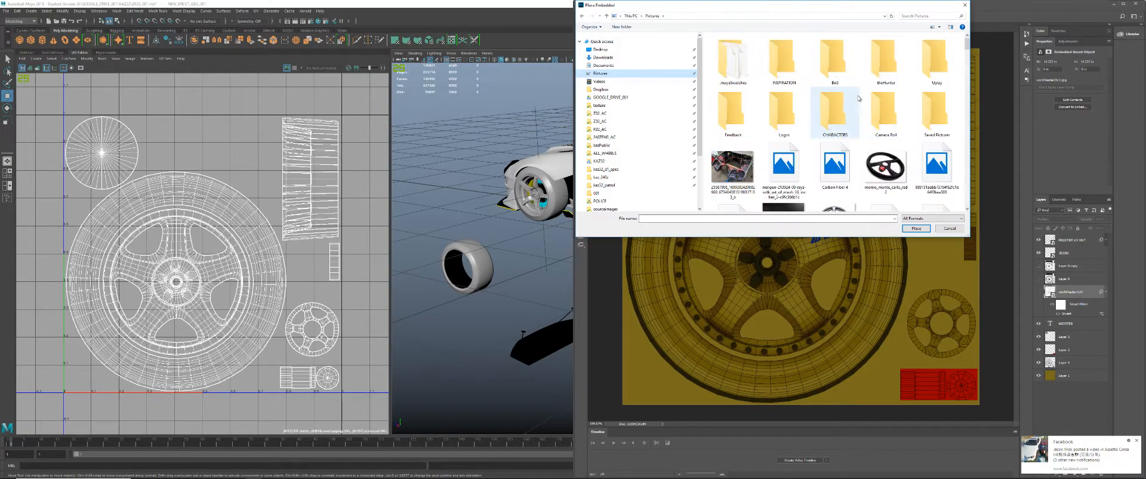
double_click(784, 114)
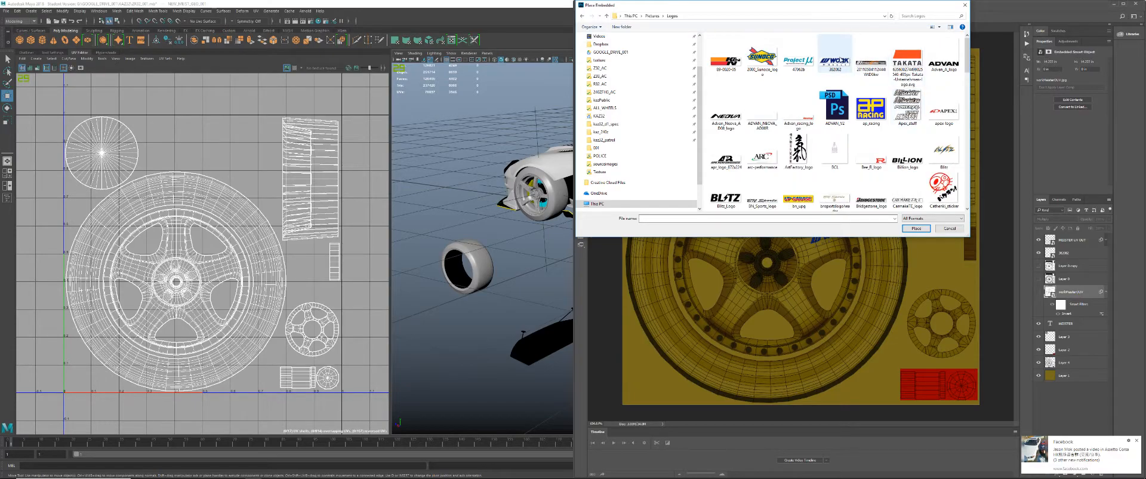
double_click(835, 63)
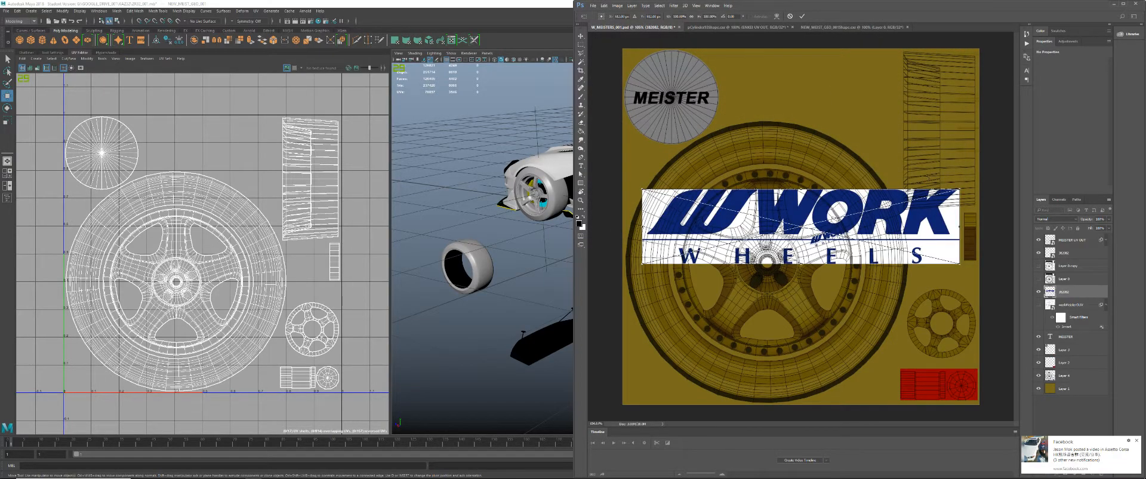
key(Return)
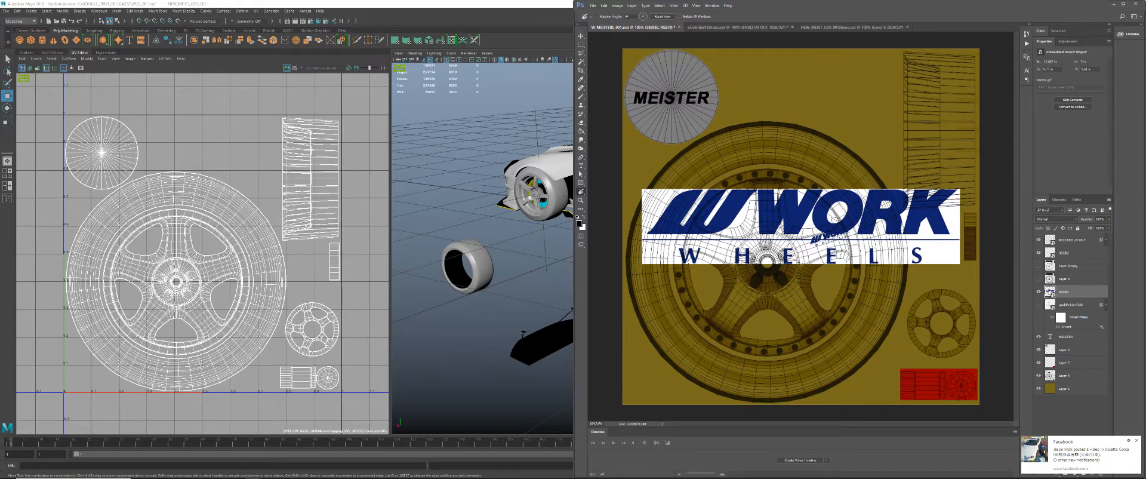
- Delete the older small WORK logo layer located below the MEISTER UV layout layer
click(1039, 388)
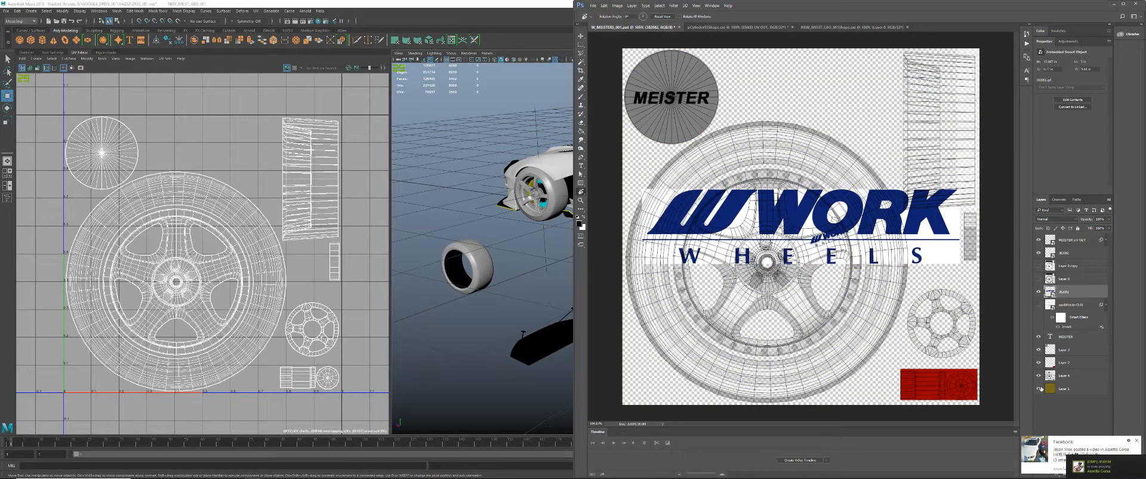
click(1040, 388)
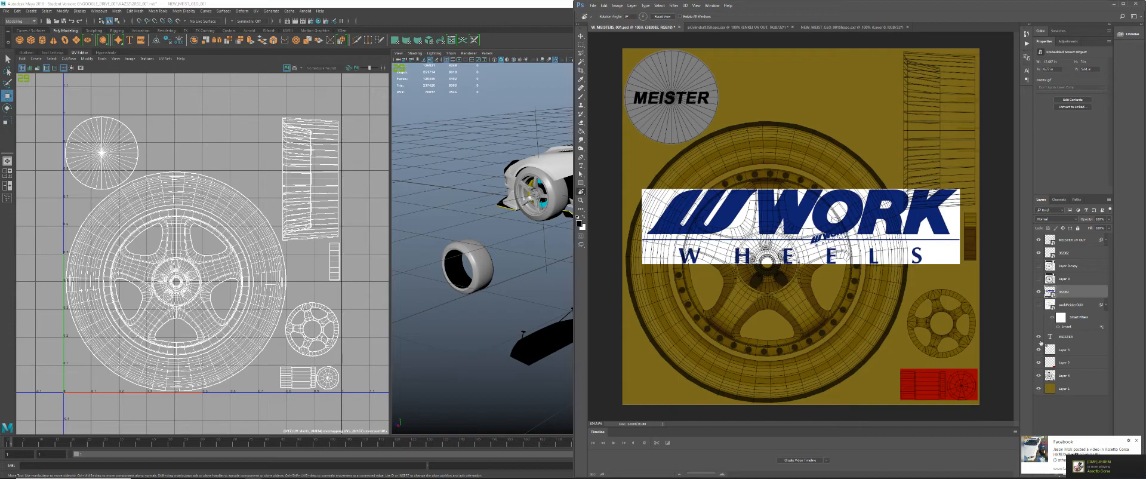
click(1053, 256)
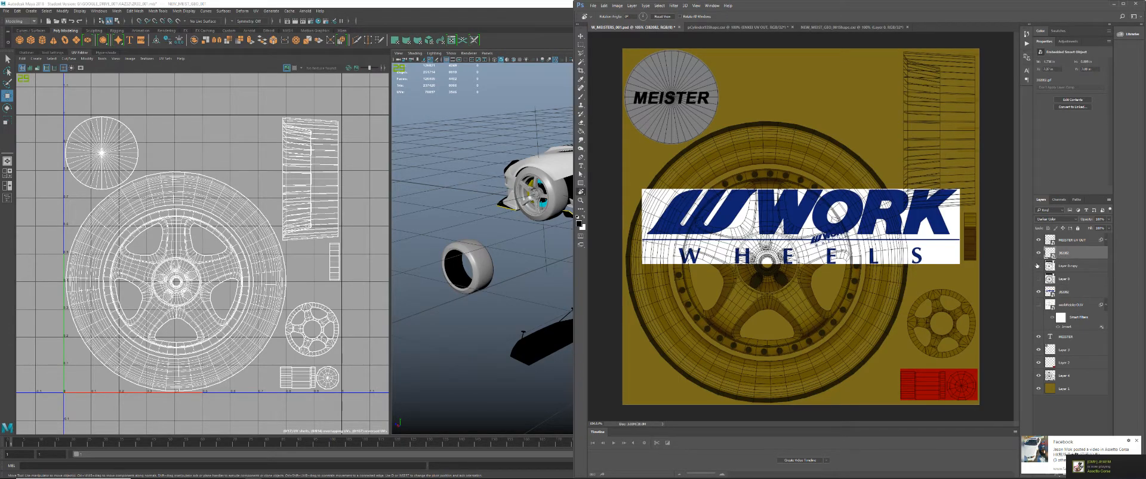
mouse_move(854, 244)
ctrl+mouse_down()
mouse_move(881, 256)
mouse_move(855, 256)
ctrl+mouse_up()
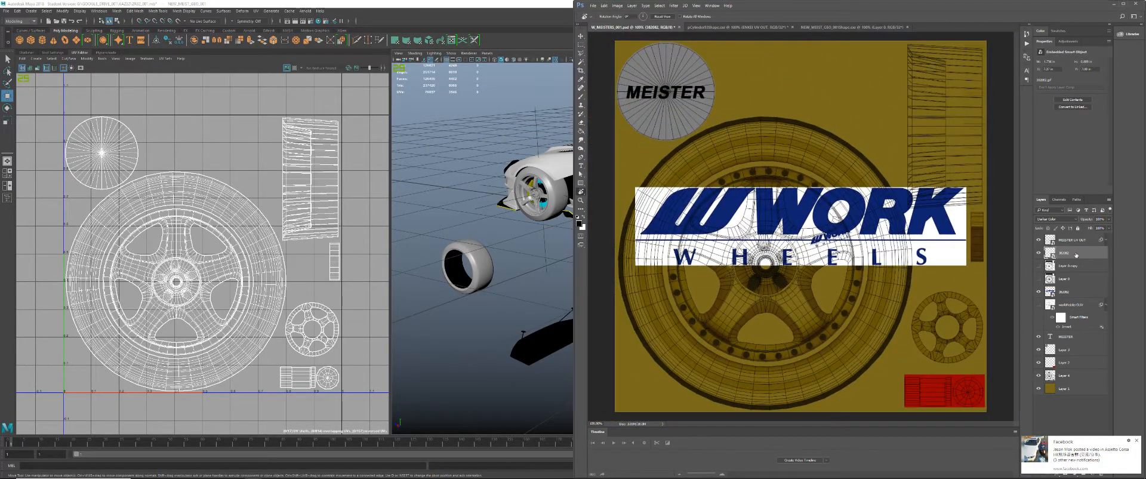
key(Delete)
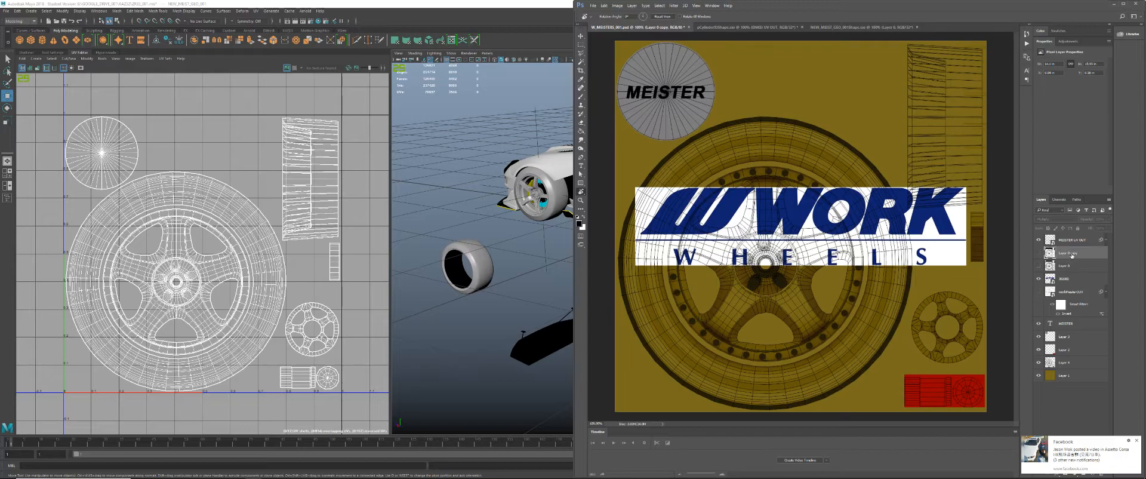
- Set the newly placed WORK WHEELS logo layer's blend mode to Darker Color so its white background drops out
click(1071, 293)
click(1069, 241)
click(1063, 256)
click(1064, 280)
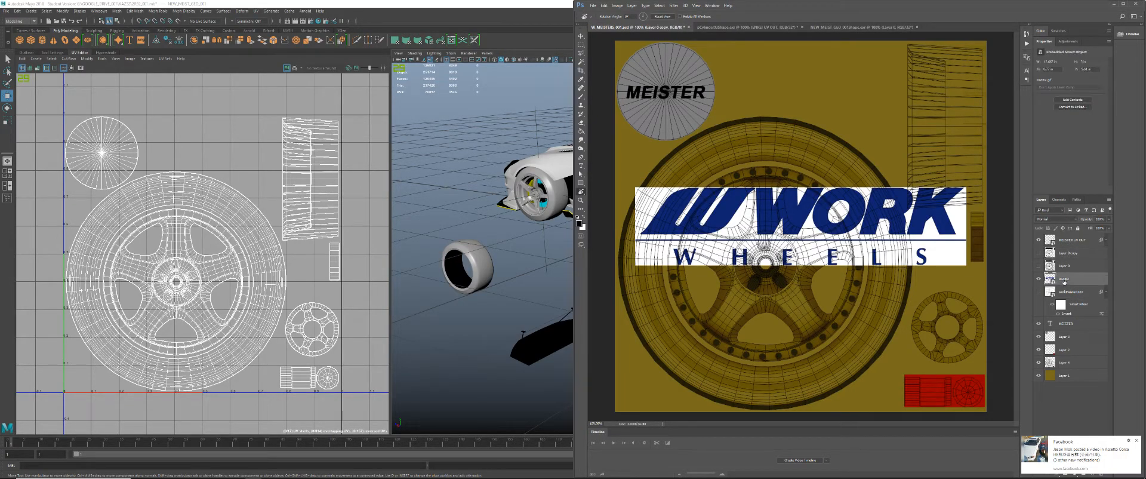
click(1070, 220)
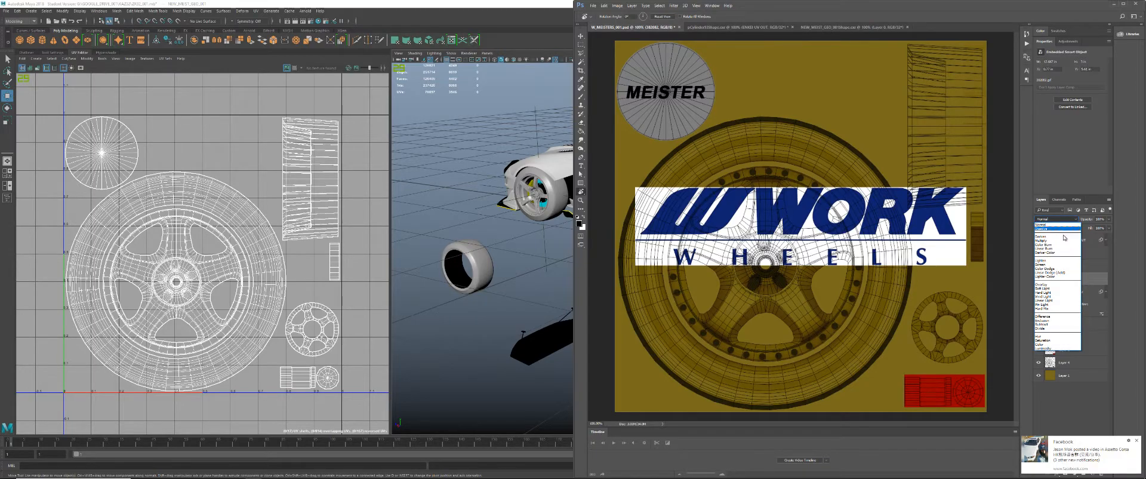
click(1045, 249)
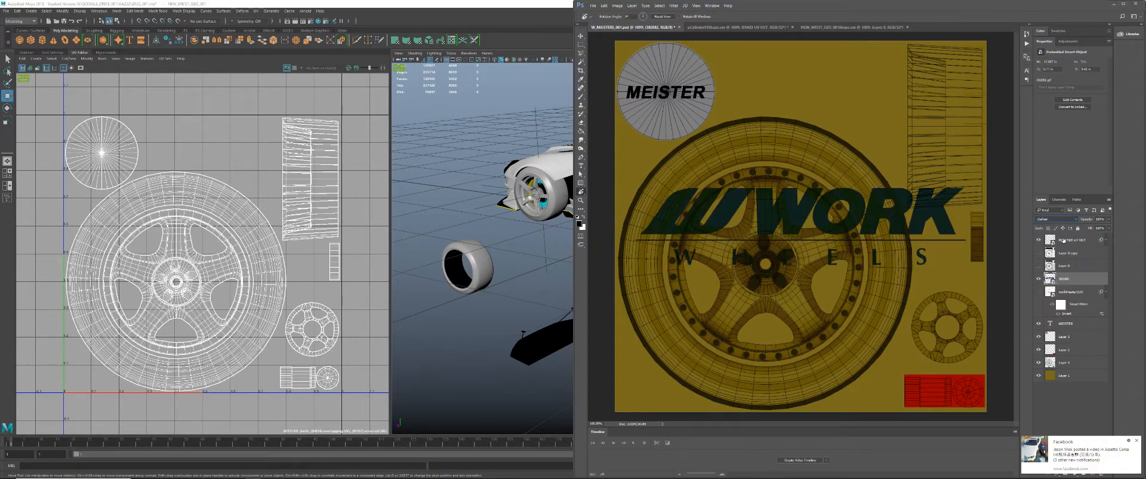
key(Down)
key(Down)
key(Up)
- Scale down and rotate the WORK logo to fit along the wheel's right-hand spoke
key(ctrl+t)
drag(967, 188, 859, 254)
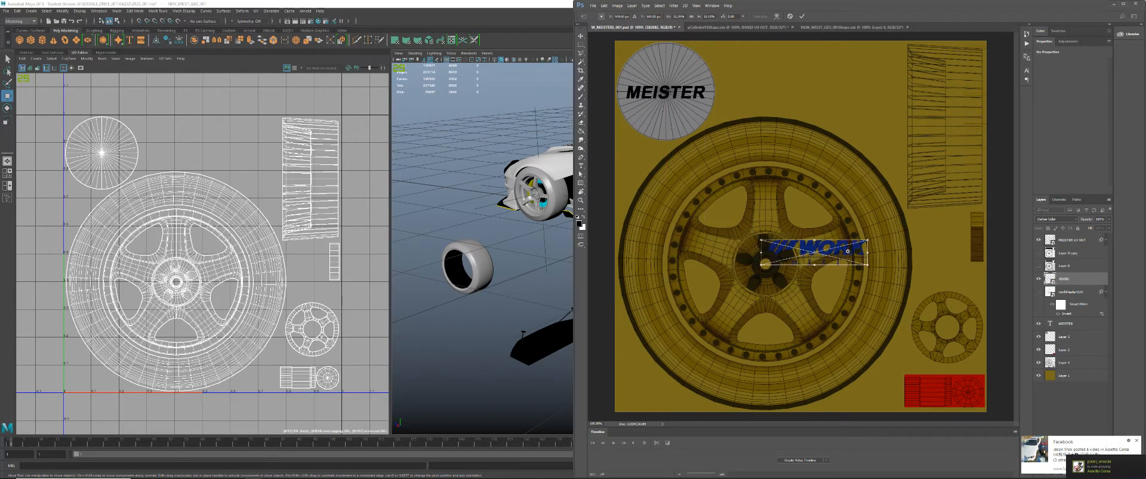
alt+scroll(848, 251, up, 2)
alt+shift+drag(904, 220, 860, 201)
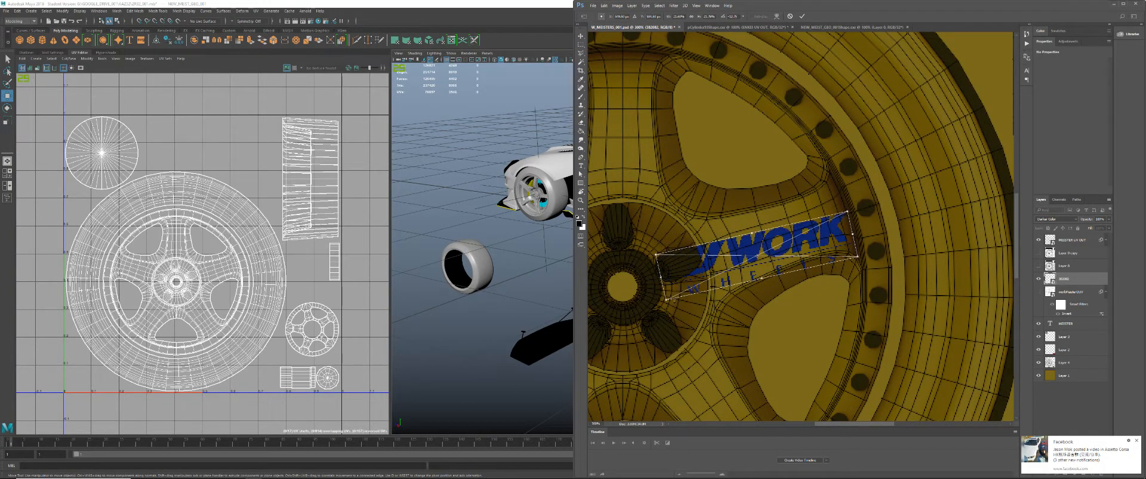
shift+drag(665, 299, 713, 278)
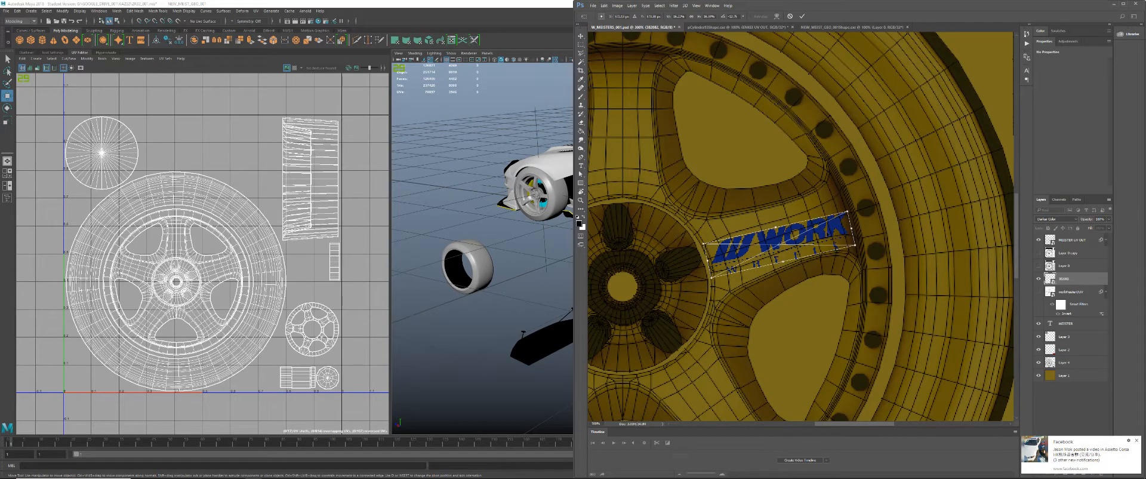
drag(834, 230, 837, 208)
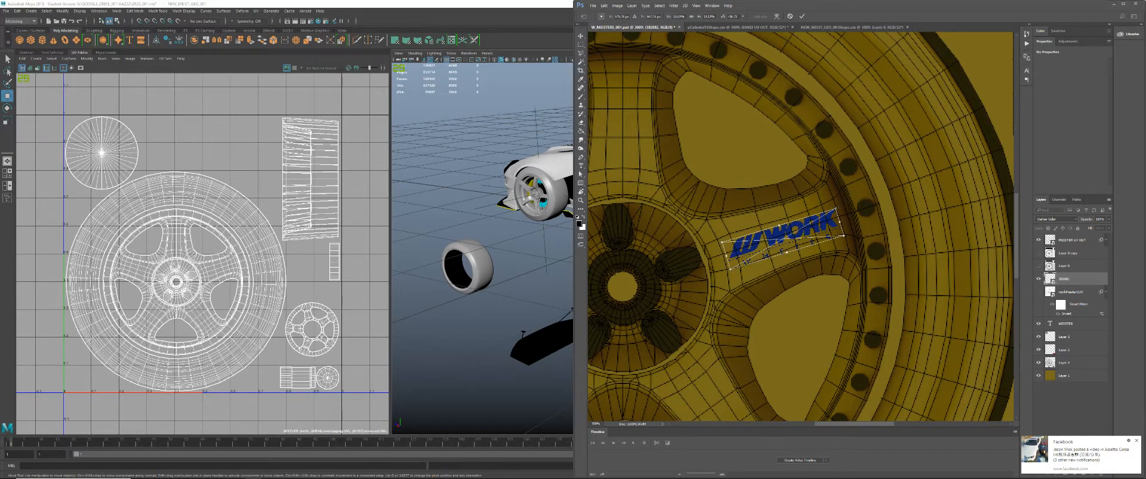
key(Return)
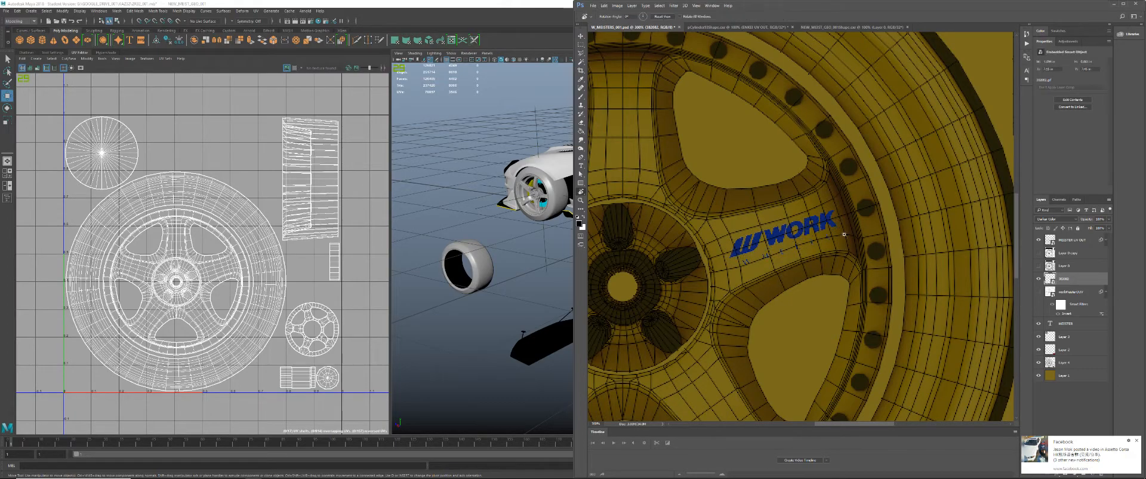
key(ctrl+0)
ctrl+drag(836, 238, 834, 239)
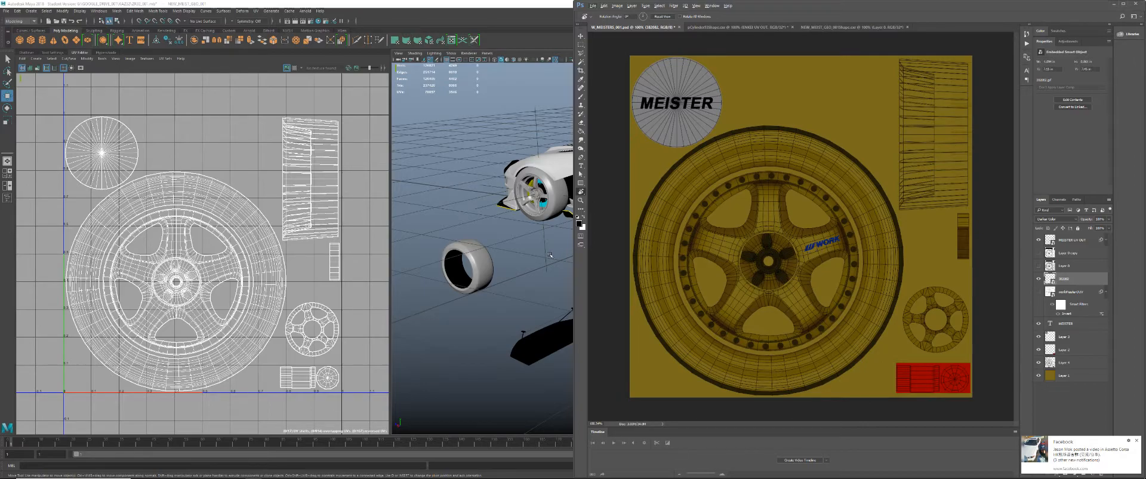
key(b)
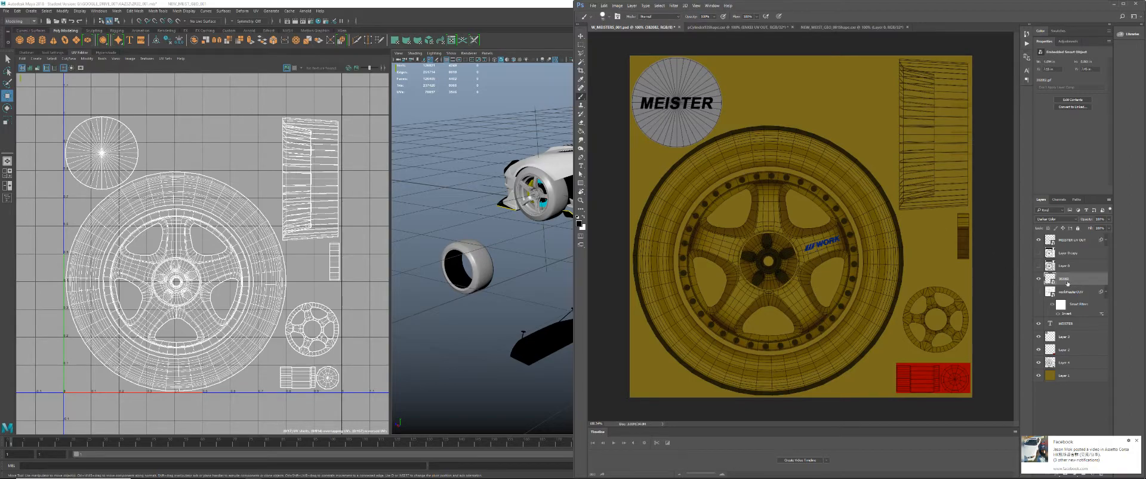
- Add a new empty layer directly above the gold base color layer, below the other wheel layers
click(1064, 336)
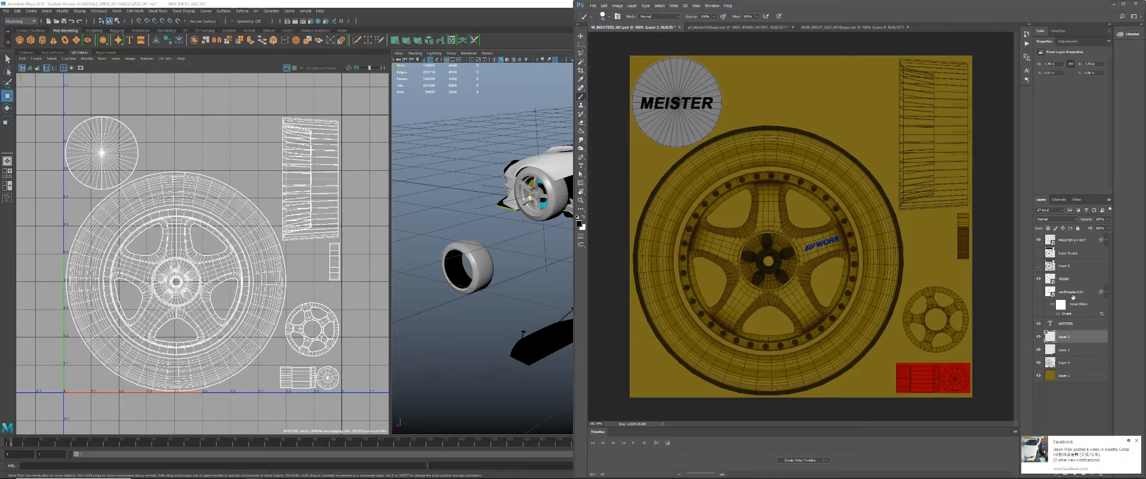
click(1053, 294)
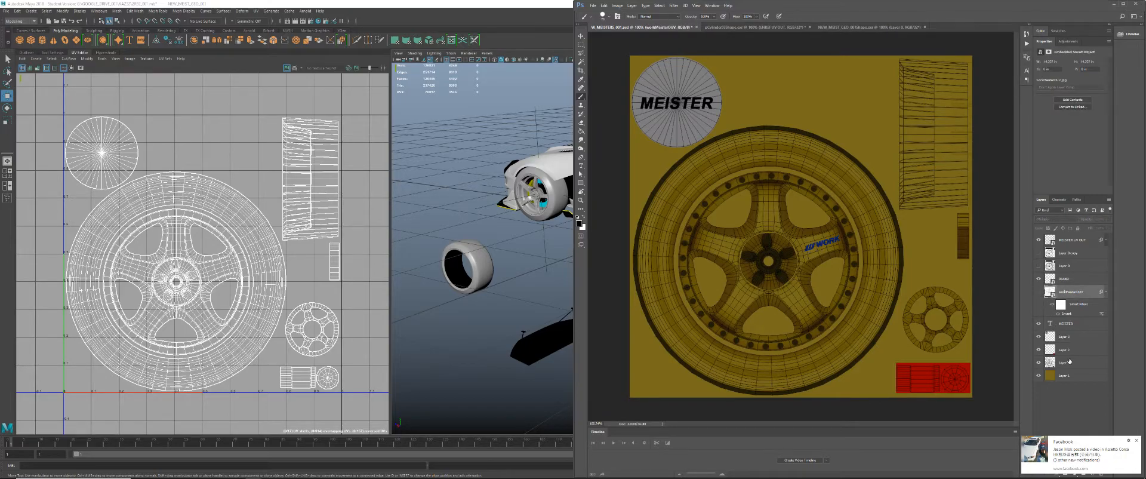
click(1075, 380)
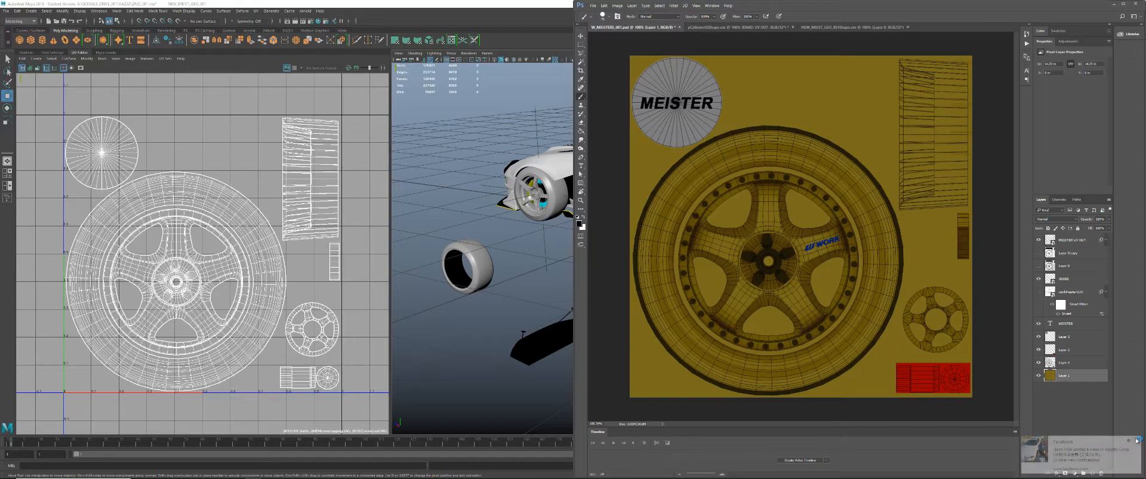
click(1096, 448)
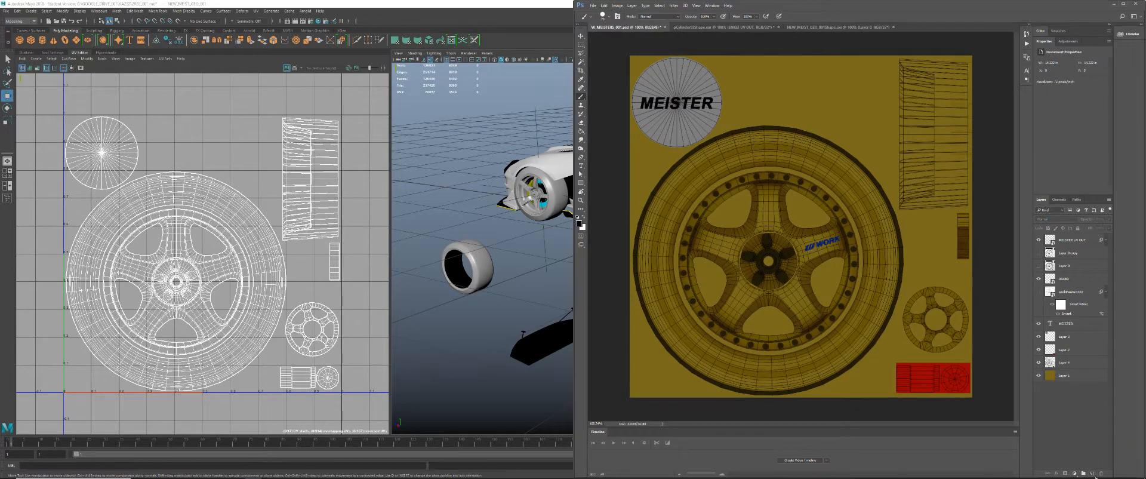
click(1093, 474)
drag(1068, 249, 1073, 379)
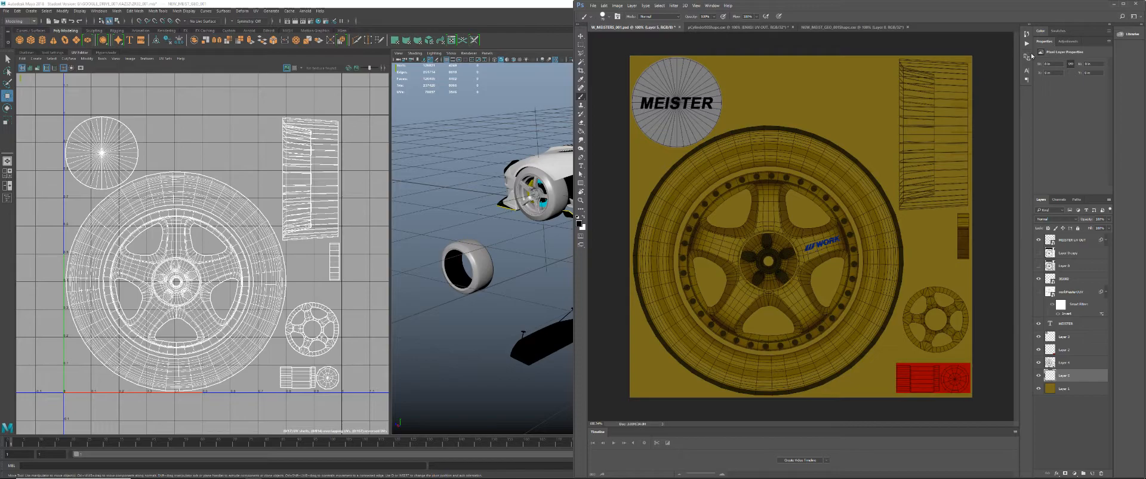
- Choose a soft round brush and select a rectangular area around the large barrel UV shell in the texture's upper-right corner
click(1027, 35)
click(1027, 34)
click(609, 17)
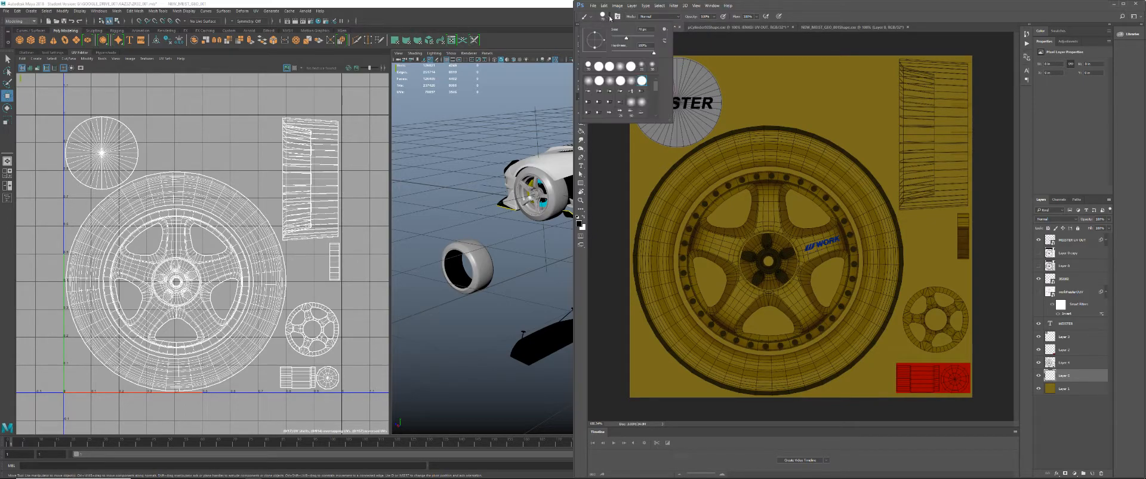
click(621, 67)
click(609, 17)
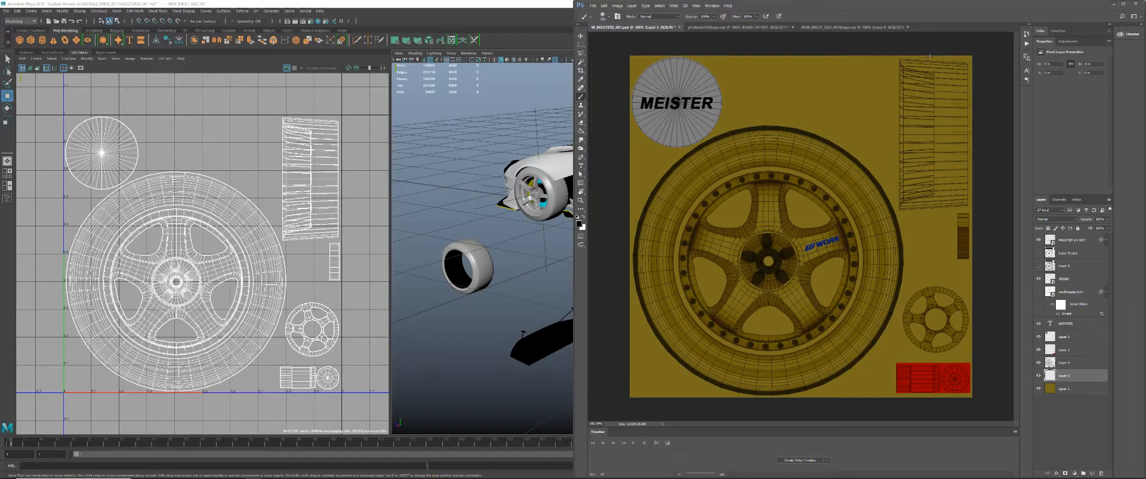
click(580, 53)
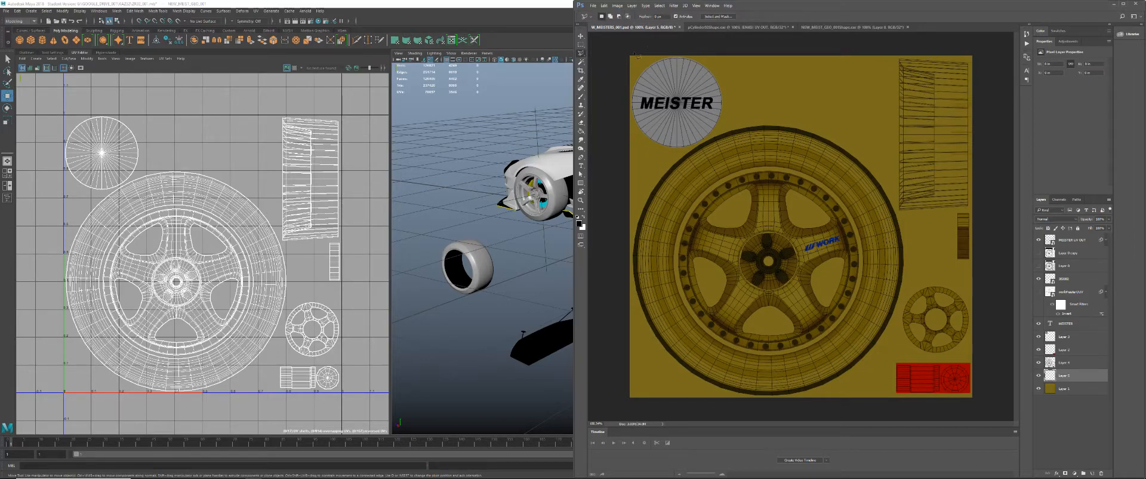
click(581, 45)
drag(896, 54, 1006, 210)
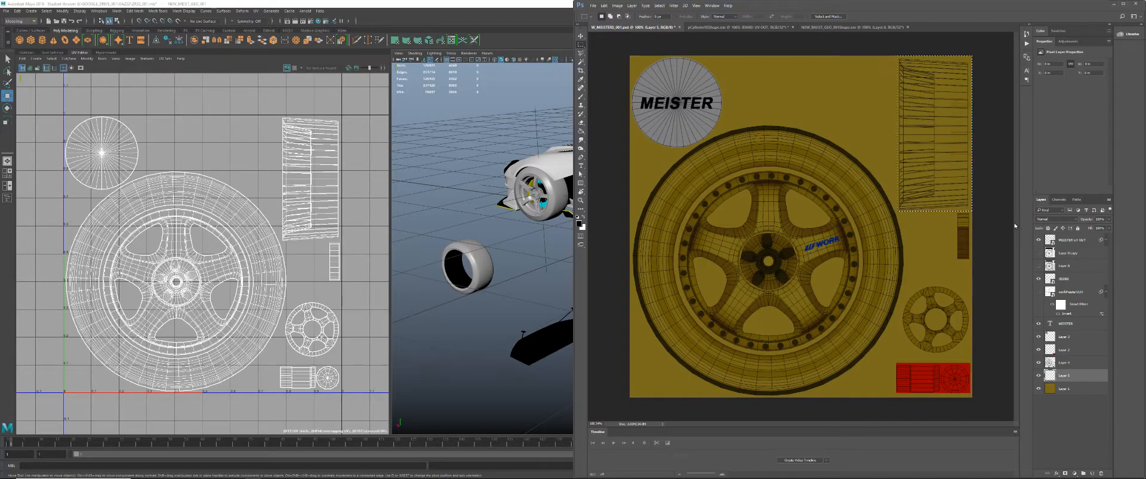
- Paint soft black shading across the selected barrel shell with progressively larger strokes, deselect, and lower the layer's fill
key(b)
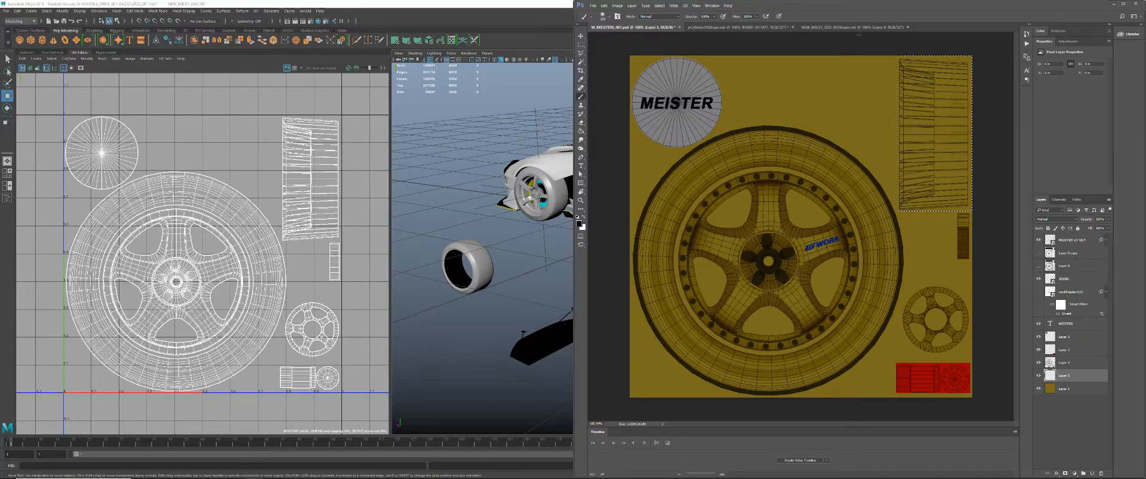
mouse_move(954, 50)
mouse_down()
mouse_move(956, 120)
mouse_move(943, 153)
mouse_move(945, 29)
mouse_up()
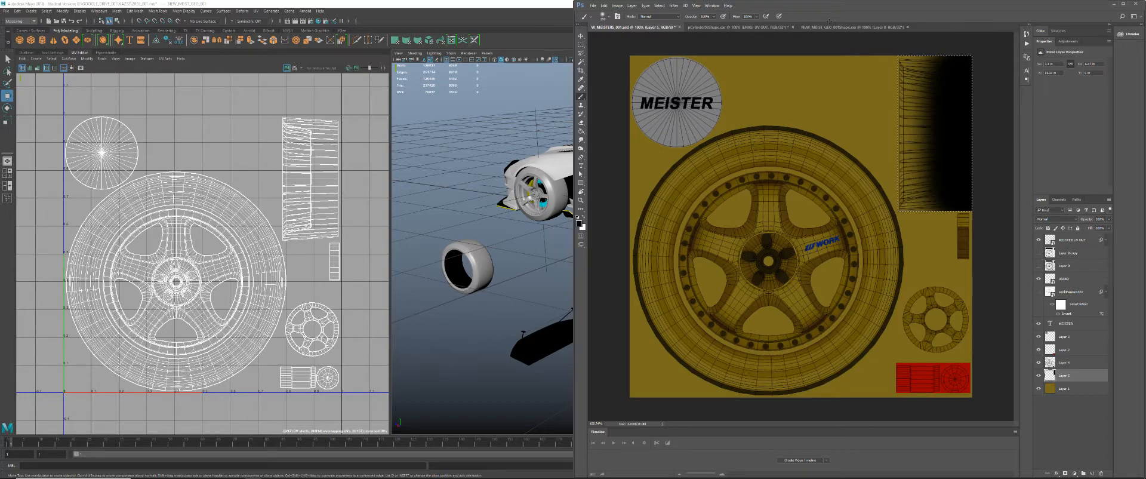
mouse_move(837, 20)
mouse_down()
mouse_move(841, 164)
mouse_move(846, 37)
mouse_up()
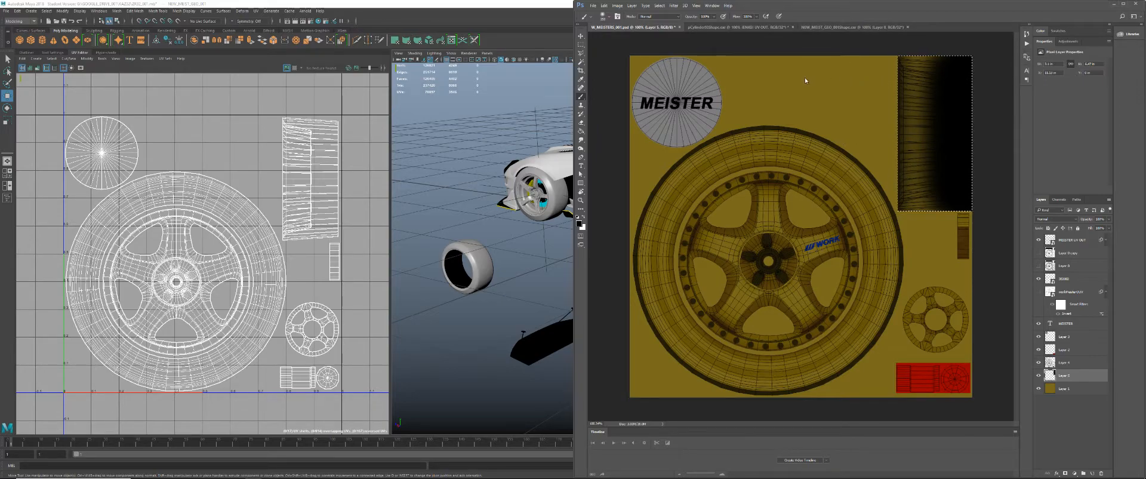
key(bracketright)
key(bracketright)
key(bracketright)
key(bracketright)
key(bracketright)
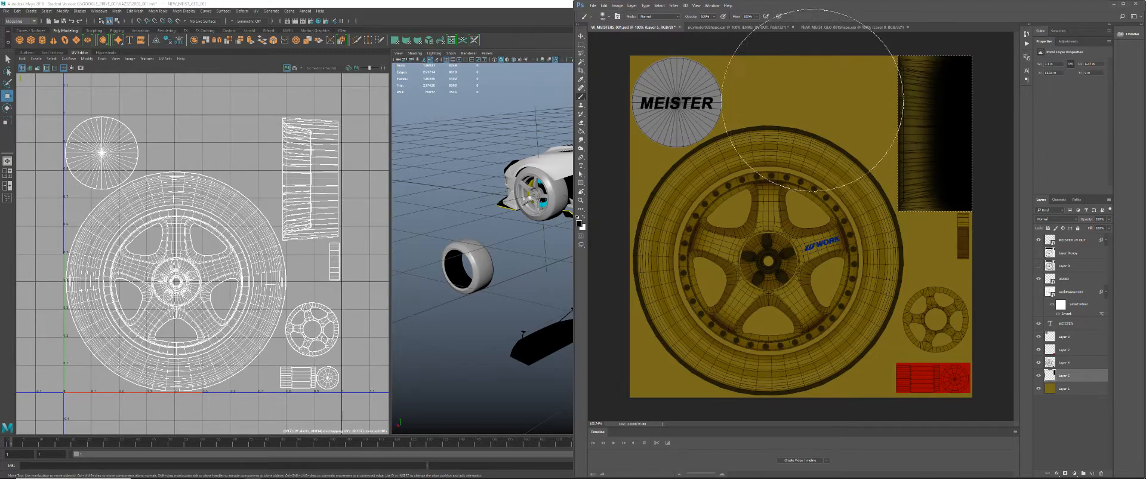
mouse_move(824, 134)
mouse_down()
mouse_move(821, 98)
mouse_move(823, 189)
mouse_move(851, 87)
mouse_move(837, 4)
mouse_up()
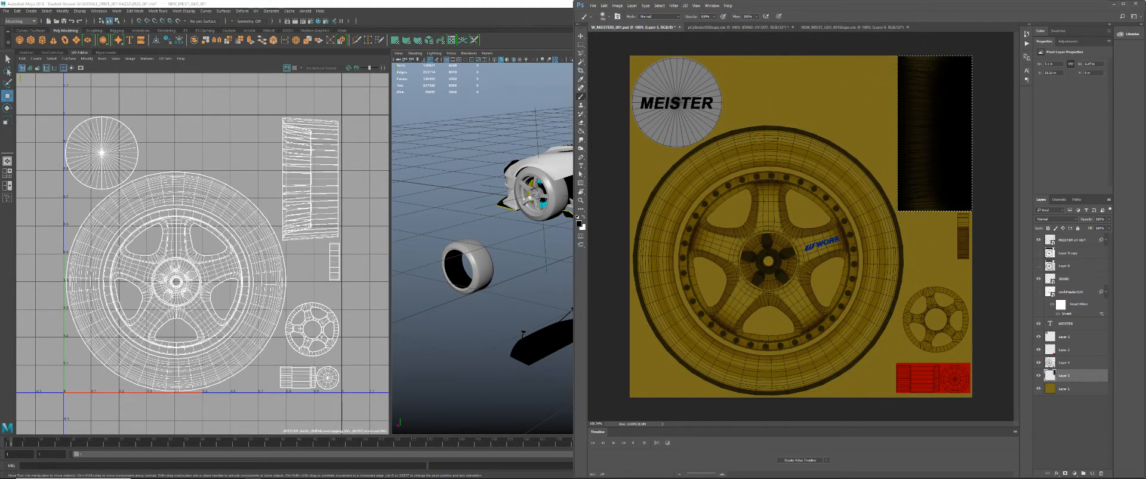
key(ctrl+d)
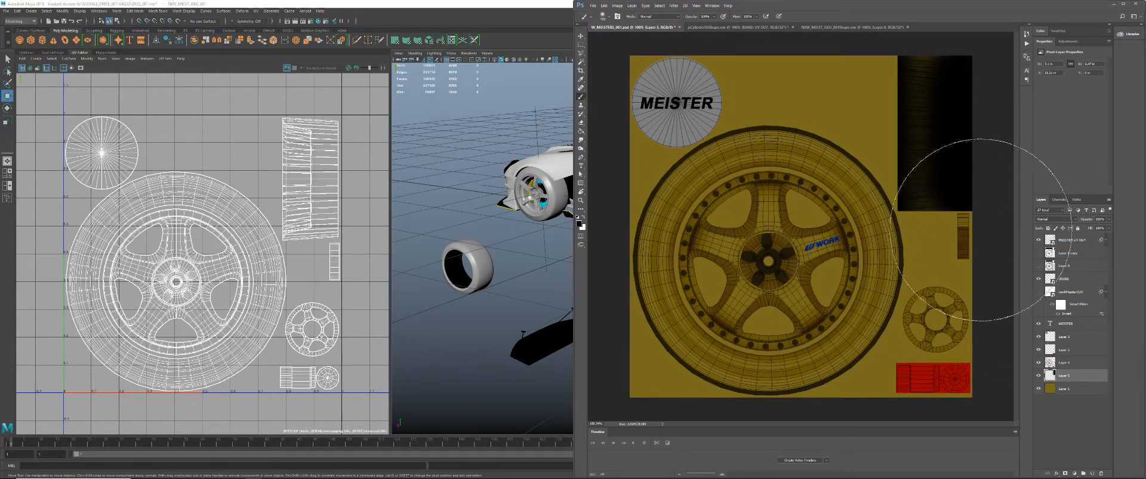
click(1109, 228)
drag(1110, 237, 1104, 238)
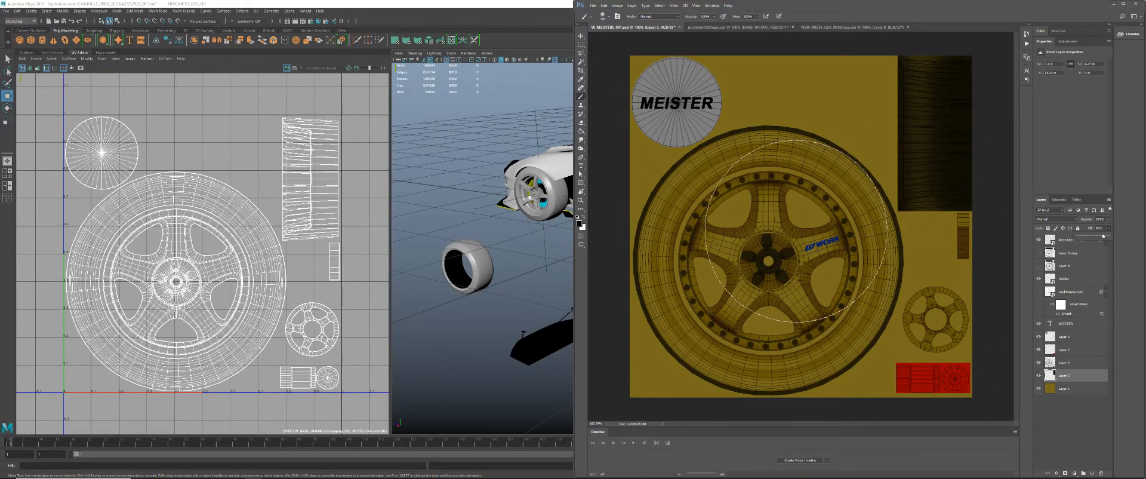
- Select the small rectangular UV shell below the barrel and paint its outer edge black with a smaller soft brush
key(bracketleft)
key(bracketleft)
key(bracketleft)
key(bracketleft)
key(bracketleft)
click(580, 45)
drag(956, 211, 971, 260)
key(b)
drag(973, 250, 987, 181)
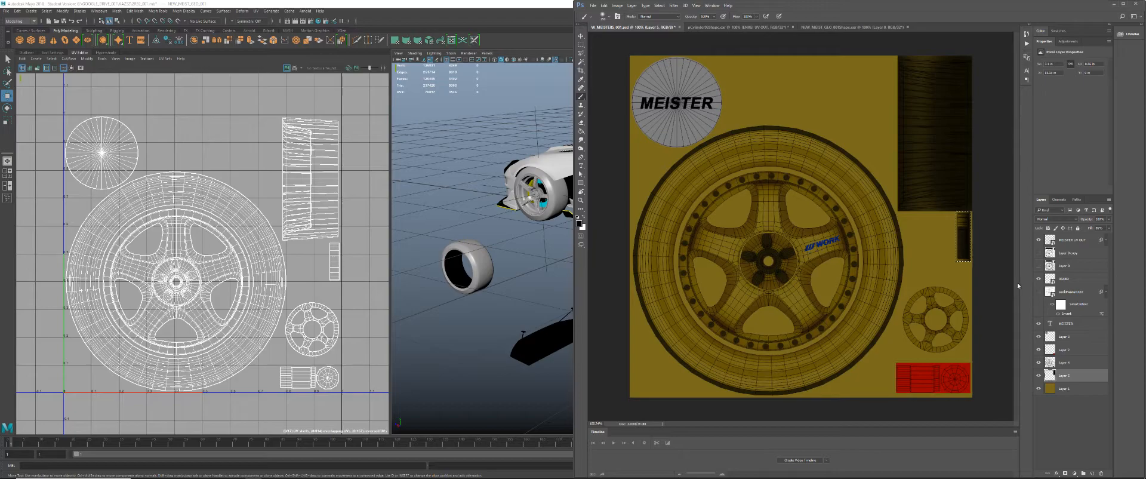
- Erase the baked shading layer inside the selected small rectangular shell and clear the selection
click(1072, 363)
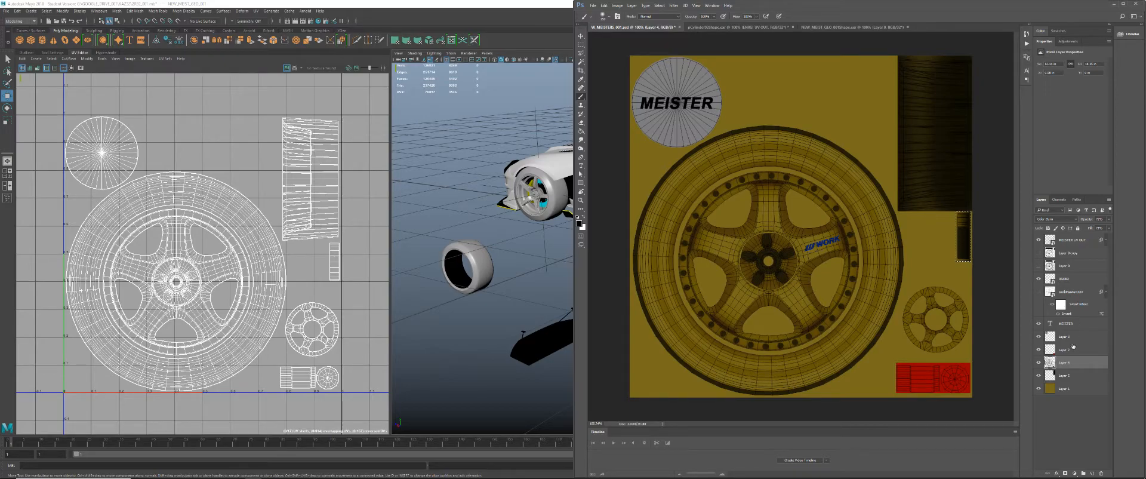
click(1038, 363)
click(1038, 363)
key(e)
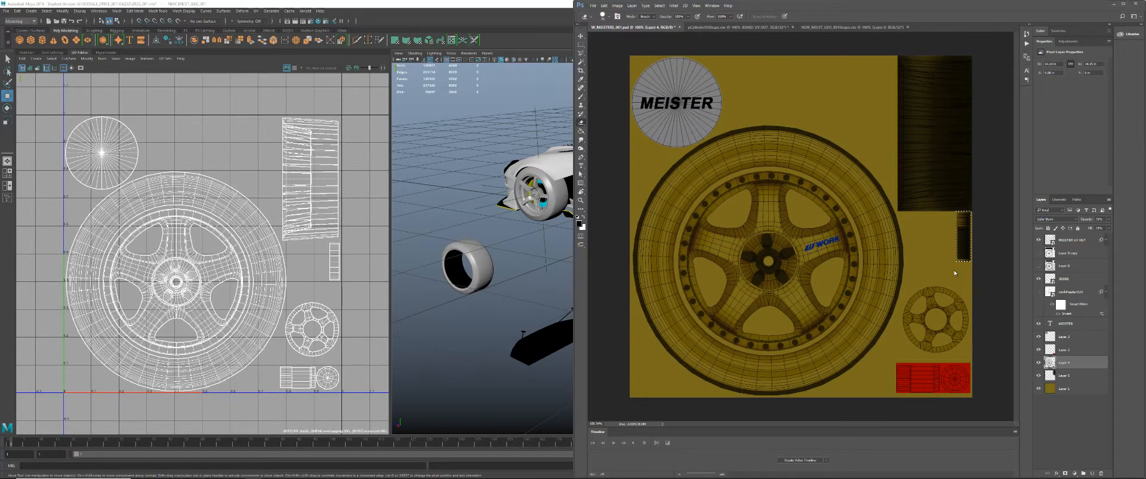
drag(962, 258, 963, 218)
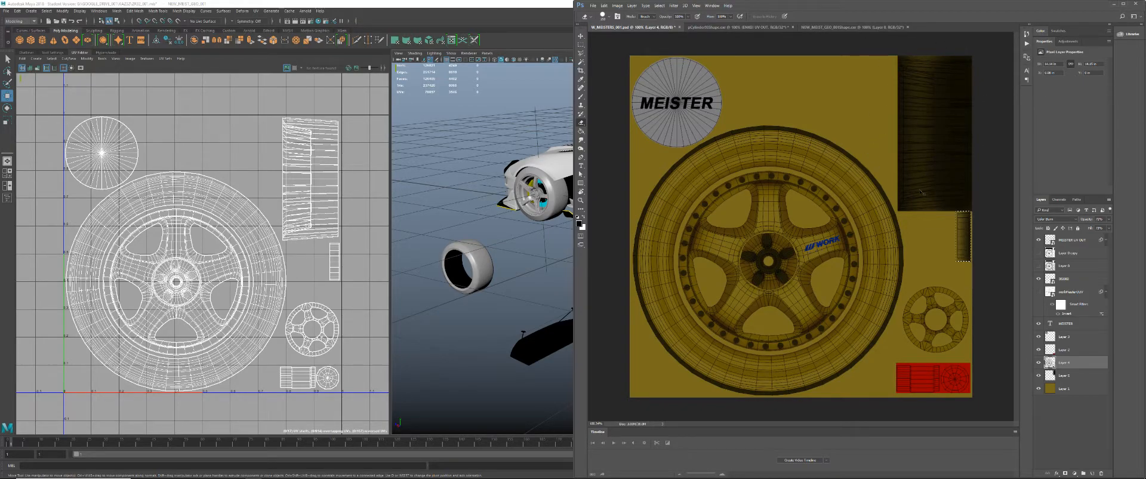
key(ctrl+d)
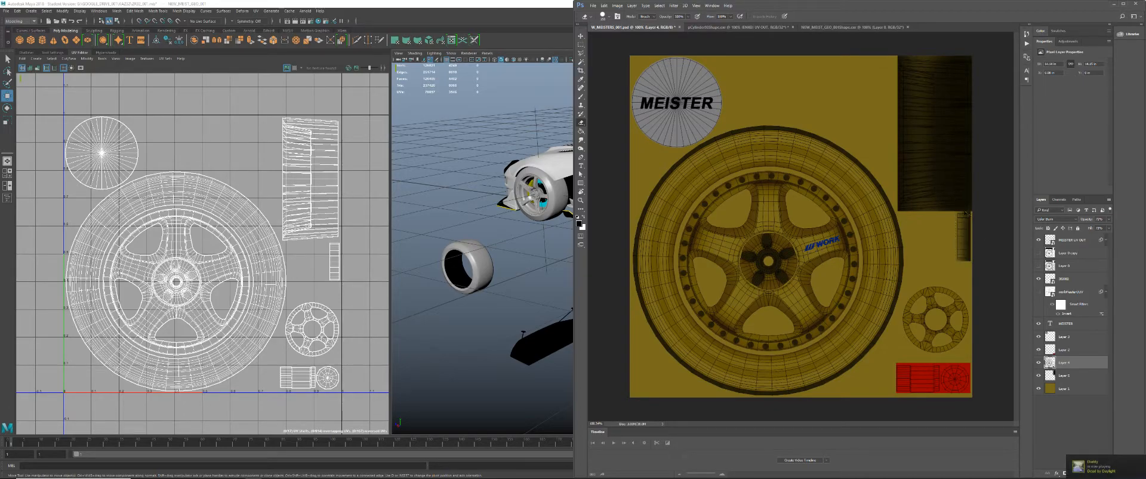
- Load the black shading layer's outline as a selection, compare the barrel shell with that layer hidden and shown, and deselect
ctrl+click(1064, 377)
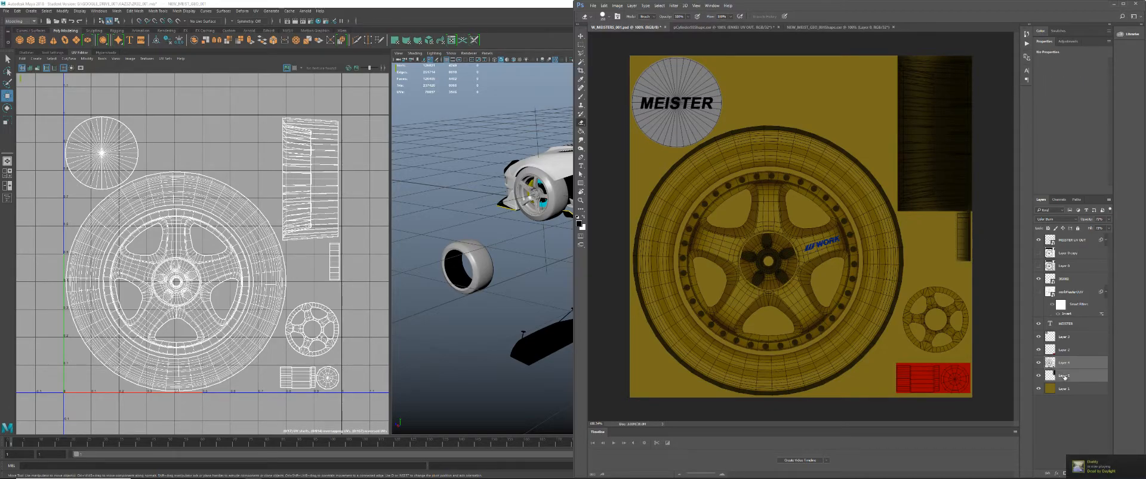
ctrl+click(1051, 376)
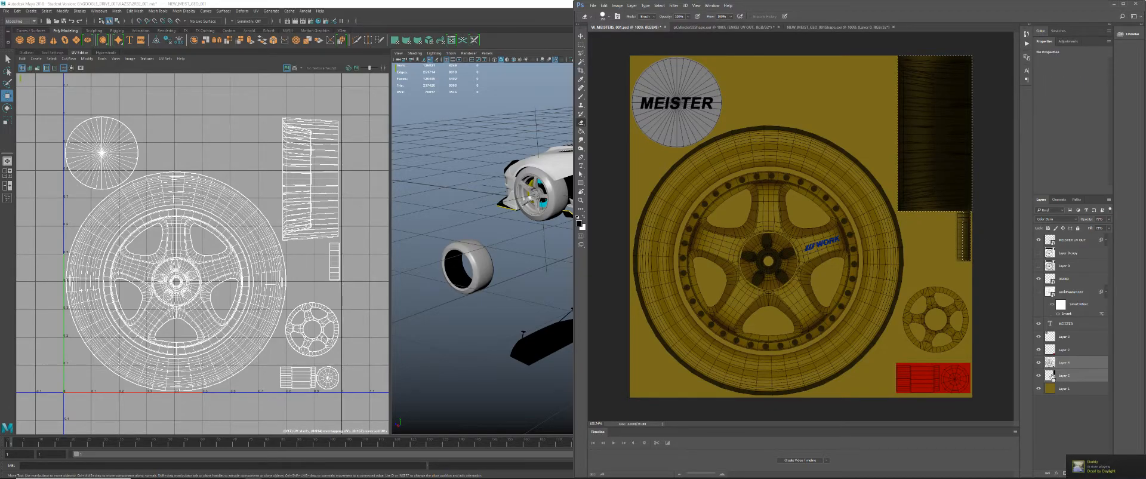
click(1069, 365)
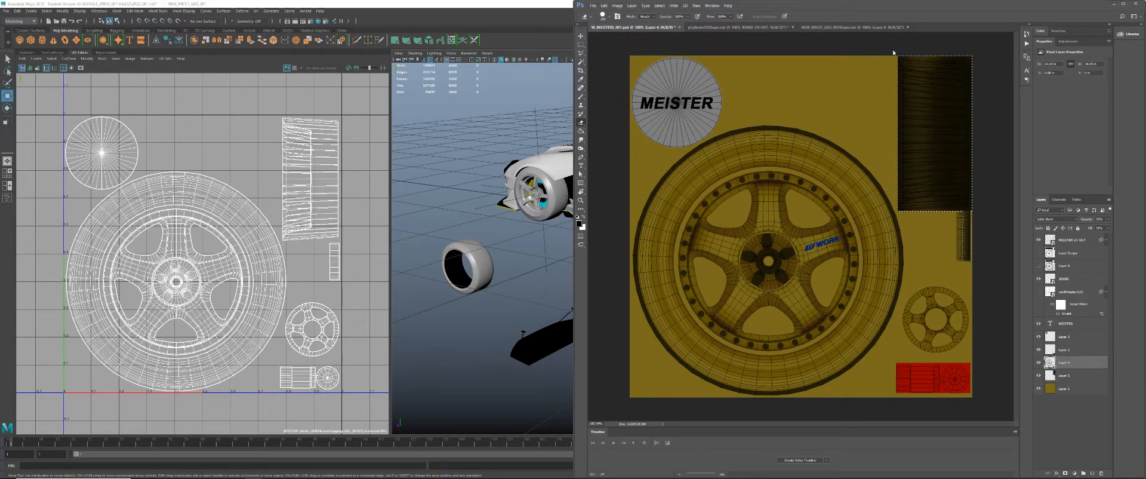
click(1039, 375)
click(1038, 375)
key(ctrl+d)
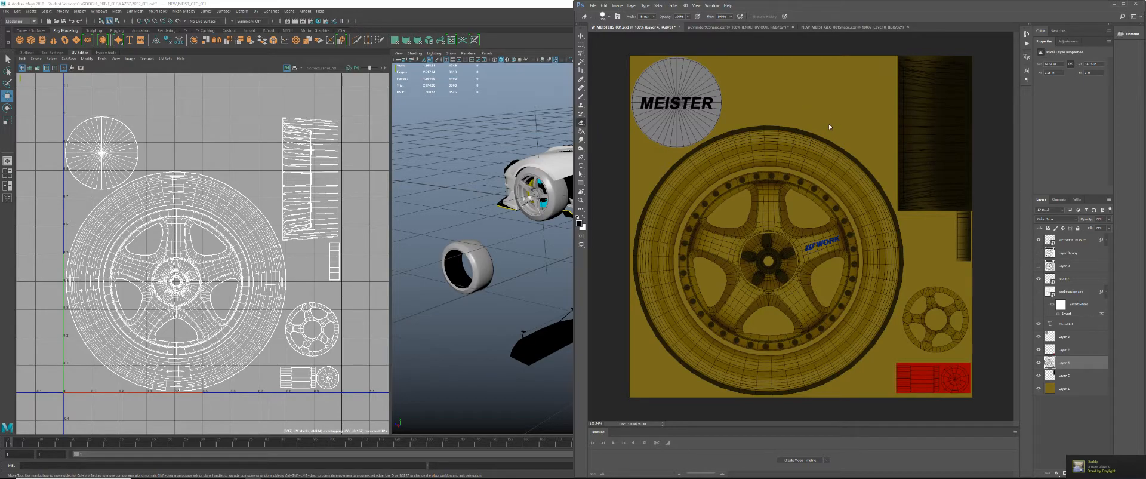
- Open the 001_police PSD from the Z32 folder inside AC_DRIFT_SKINS on GOOGLE_DRIVE_001
key(ctrl+o)
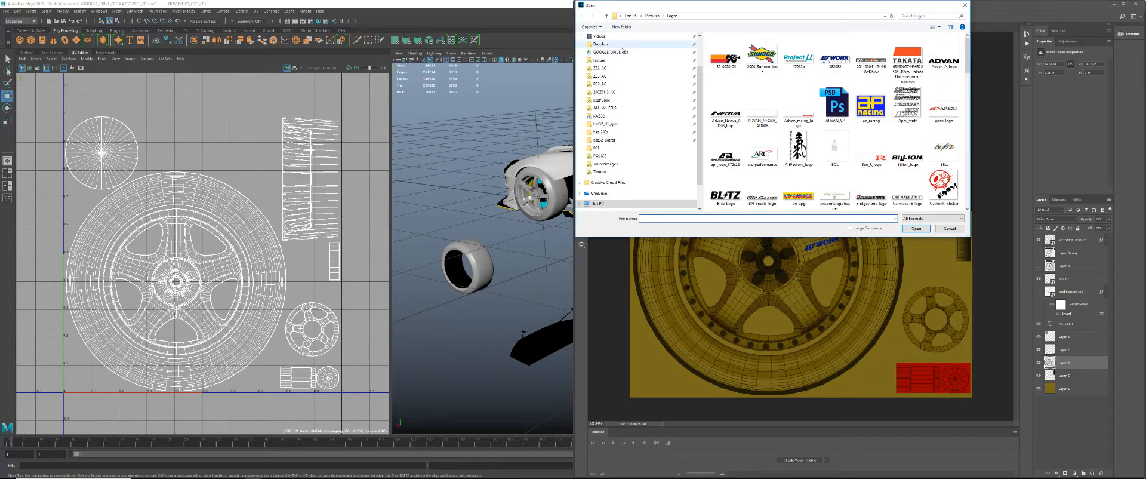
click(615, 115)
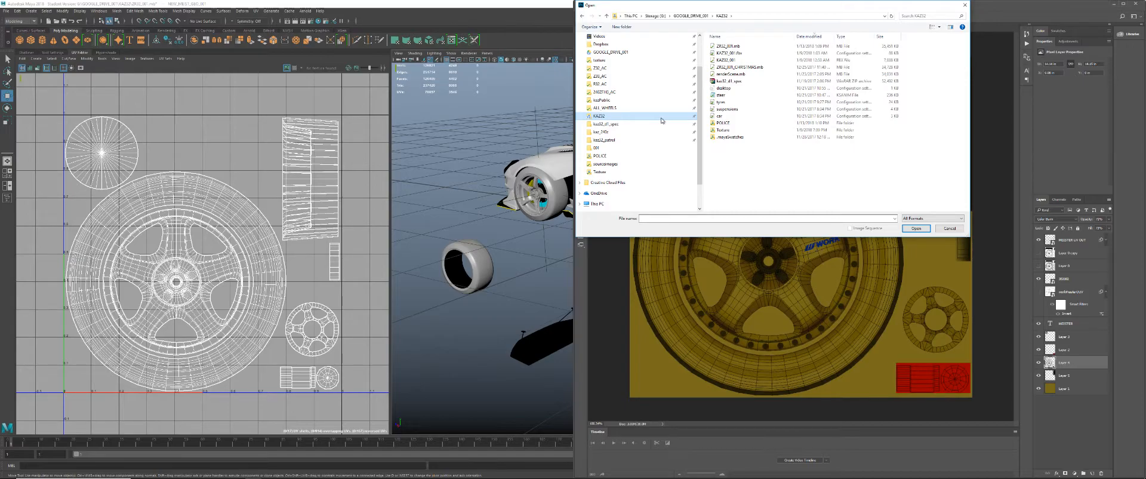
click(615, 53)
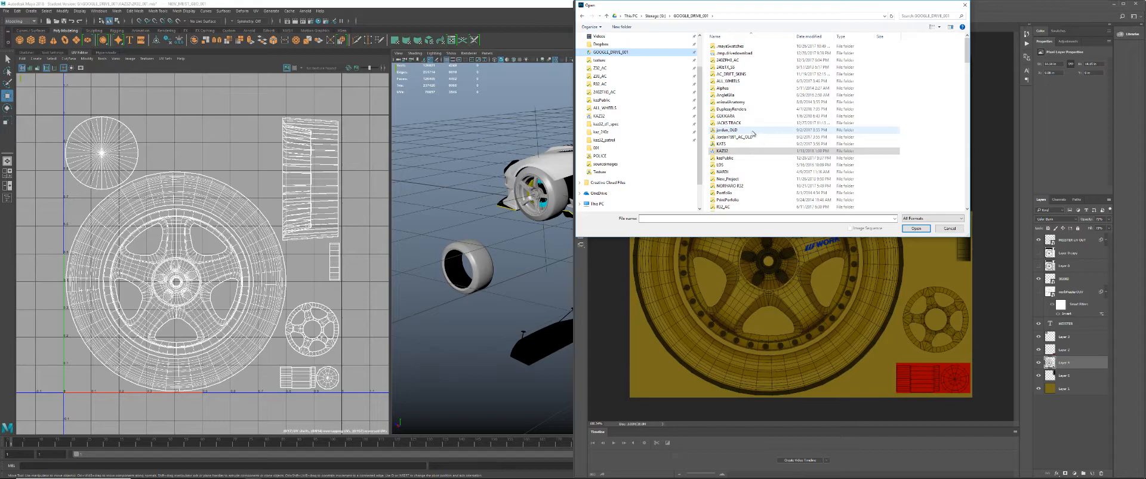
double_click(750, 75)
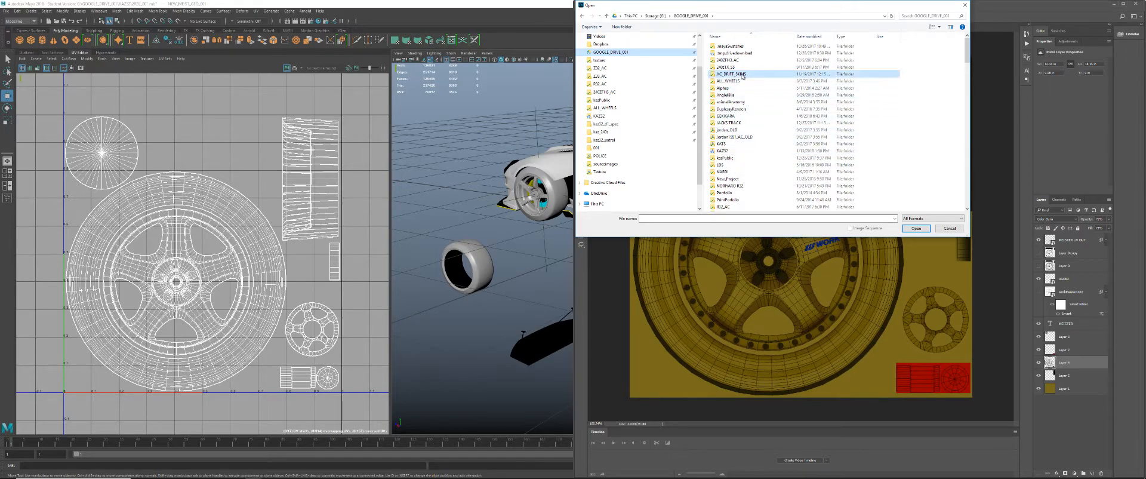
double_click(732, 95)
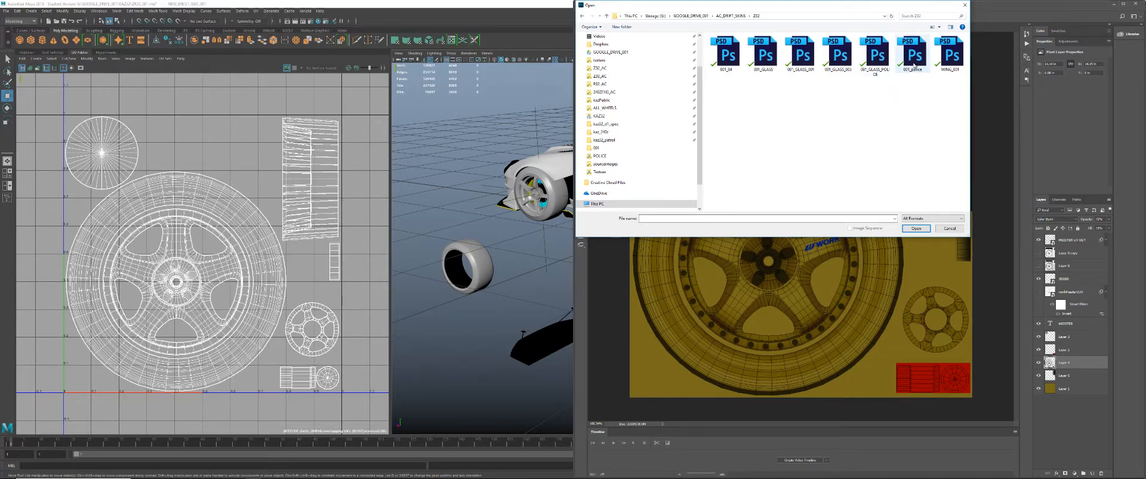
double_click(897, 44)
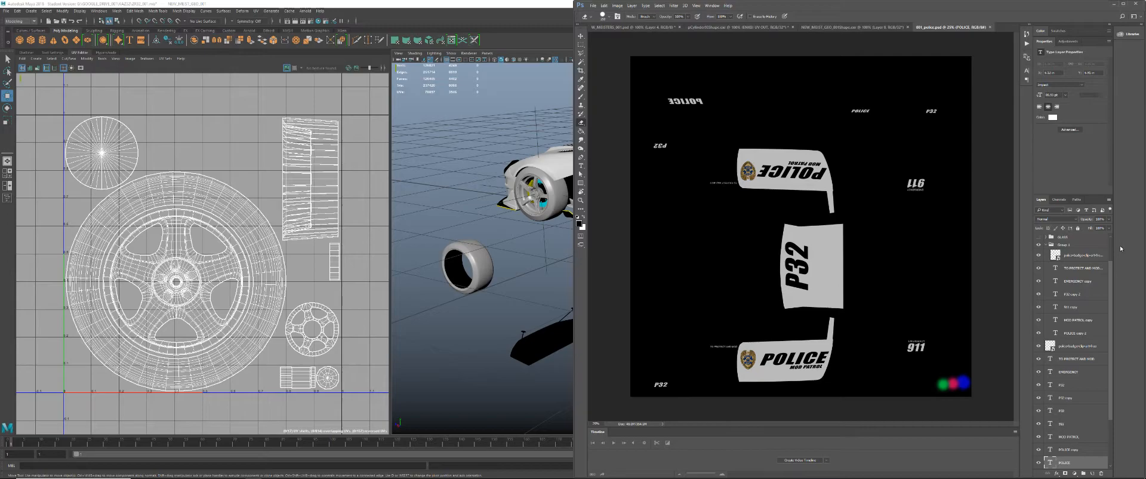
- Copy the Exposure adjustment layer from the police skin document into the Meister wheel document and move it above all layers
scroll(1112, 249, up, 3)
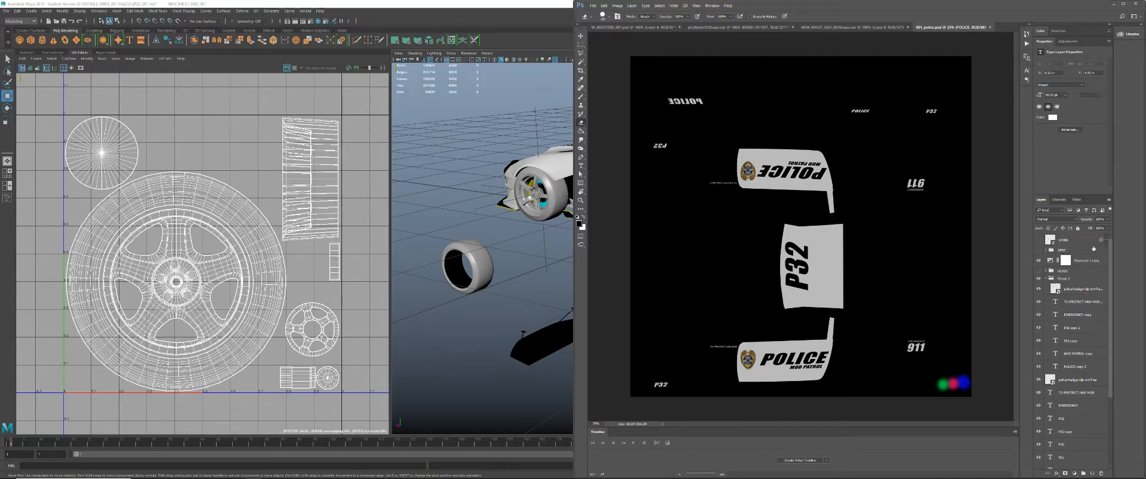
click(1052, 262)
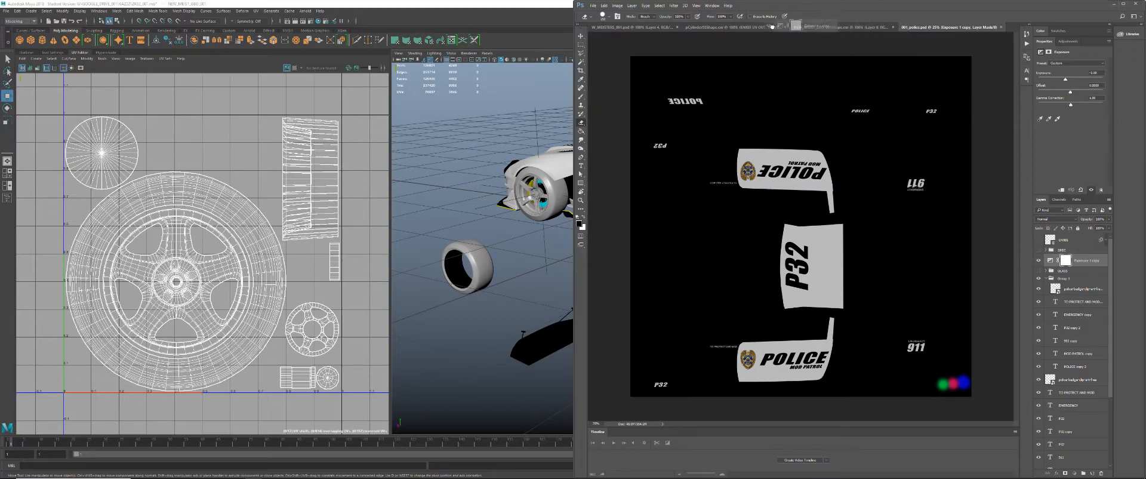
click(657, 27)
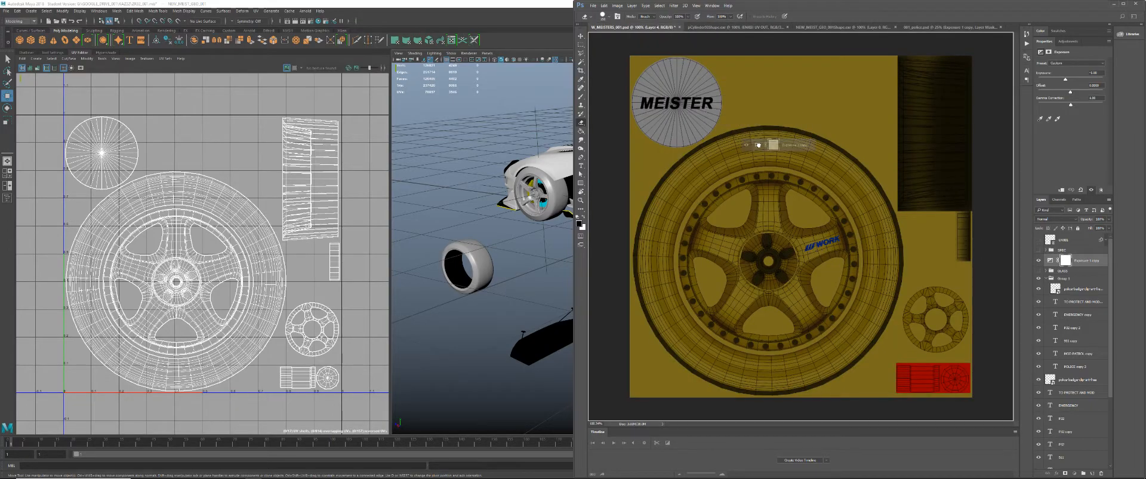
drag(758, 145, 806, 167)
drag(1061, 361, 1059, 239)
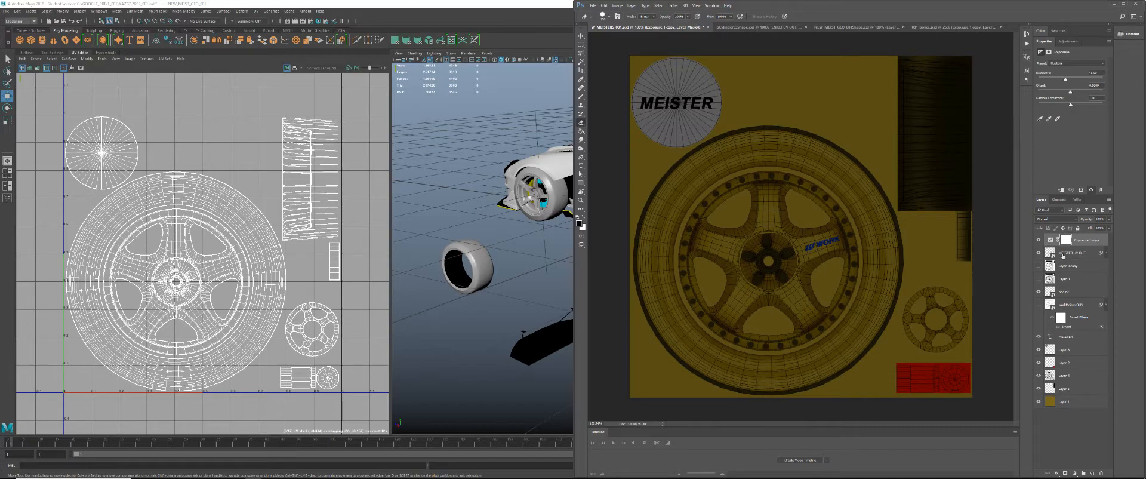
- Hide the Meister UV layout layer and save the Photoshop document as the PSD W_MEISTERS_002
click(1039, 253)
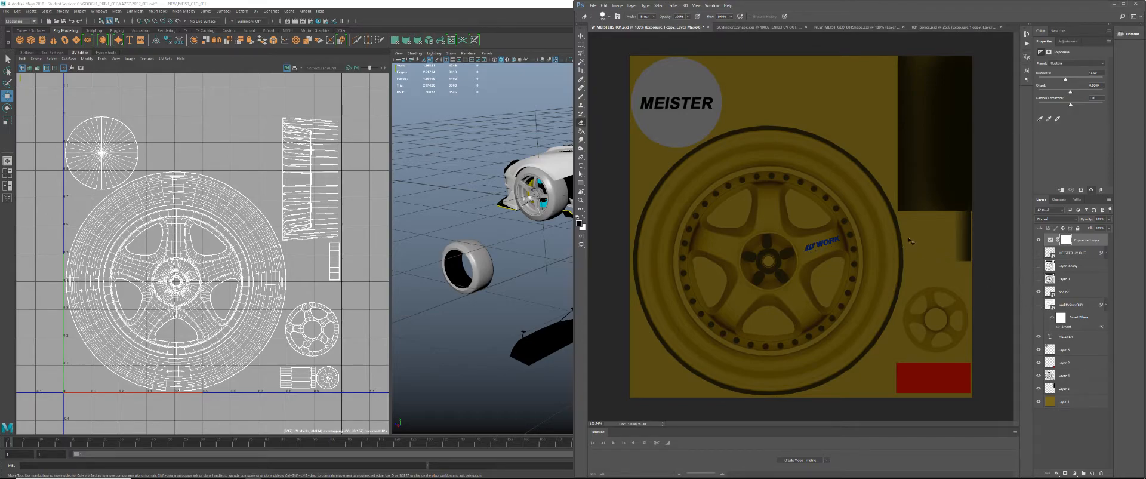
key(ctrl+shift+s)
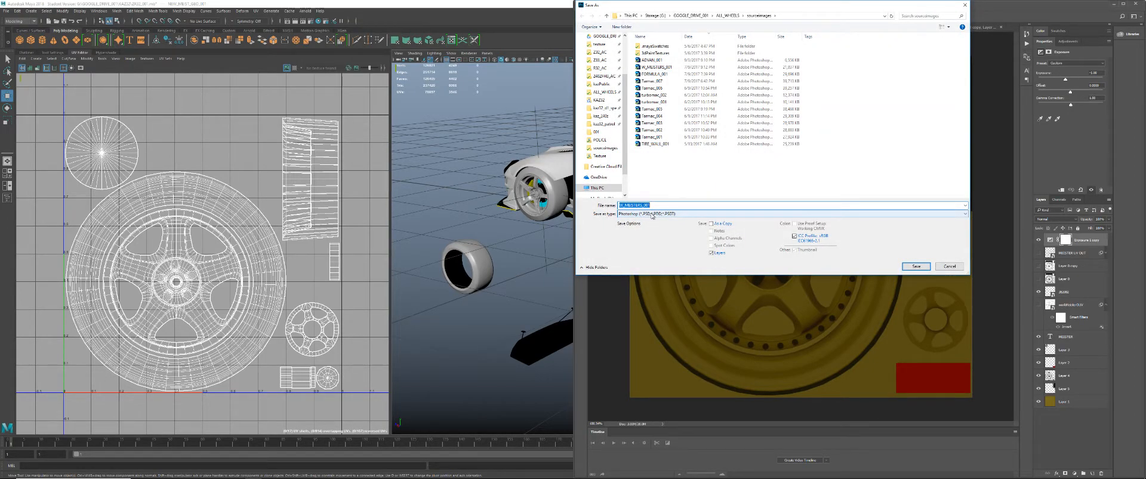
click(656, 67)
double_click(663, 204)
click(668, 205)
key(BackSpace)
text(2)
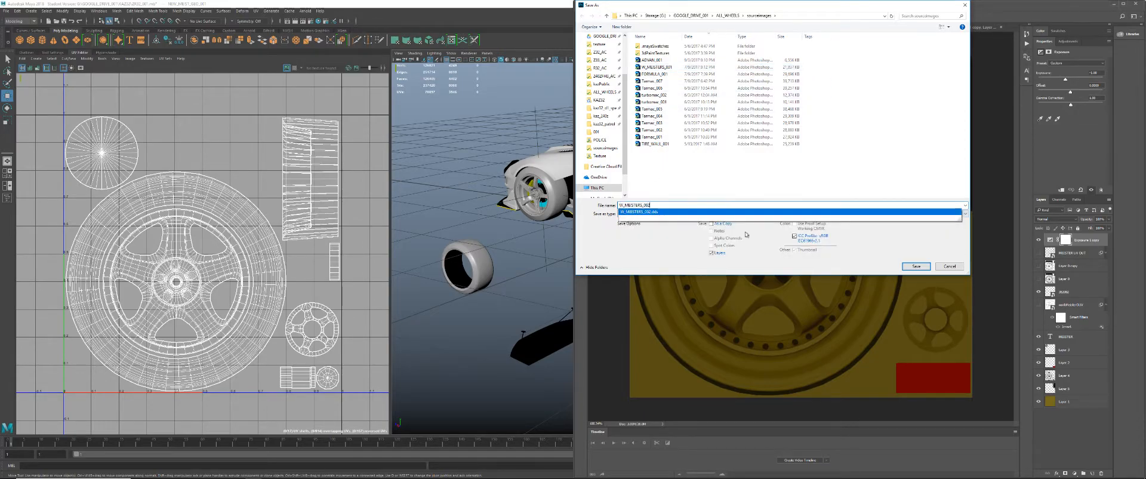
click(916, 266)
click(529, 157)
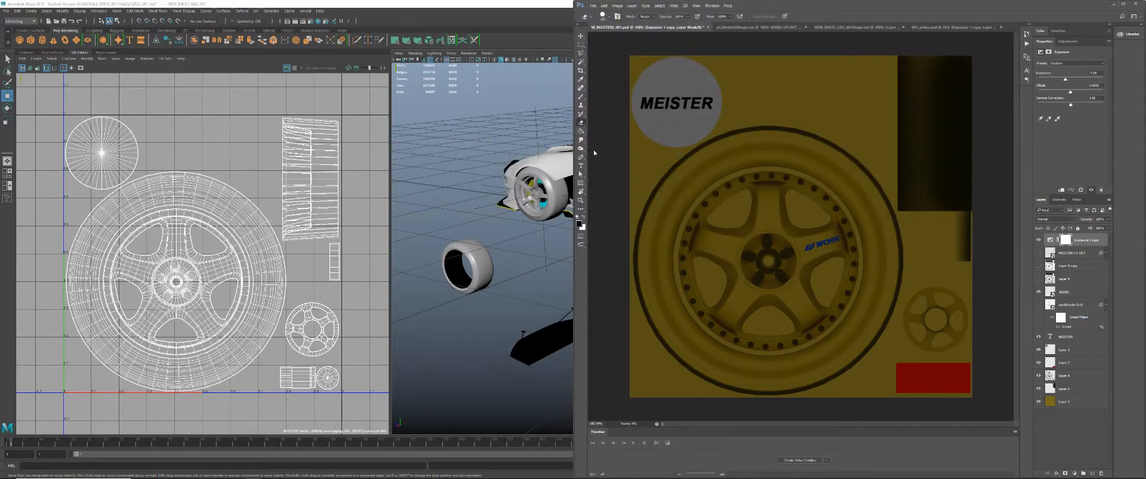
- Save the wheel texture as the DDS file W_MEISTERS_003 in ALL_WHEELS sourceimages, choosing a format in the NVIDIA DDS options
key(ctrl+shift+s)
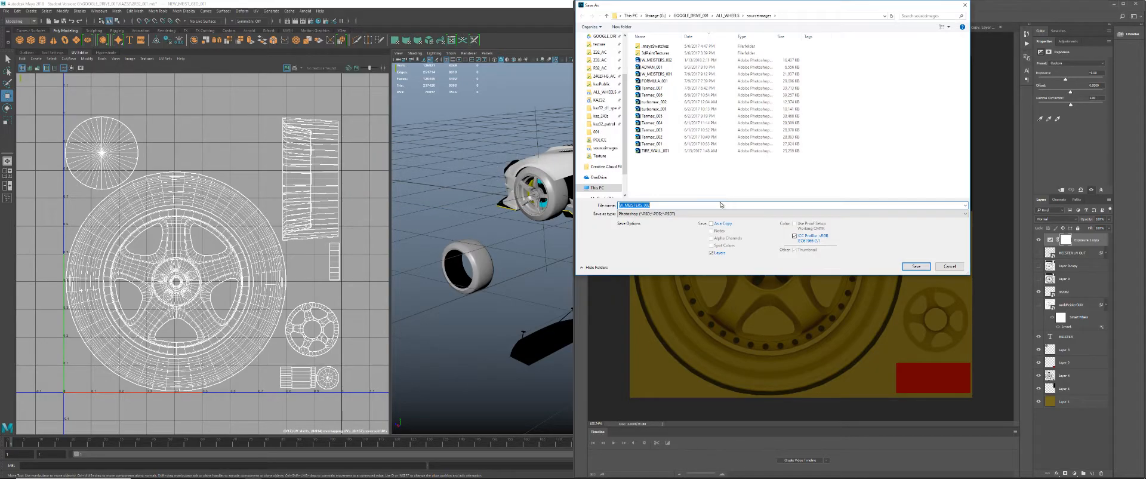
click(675, 213)
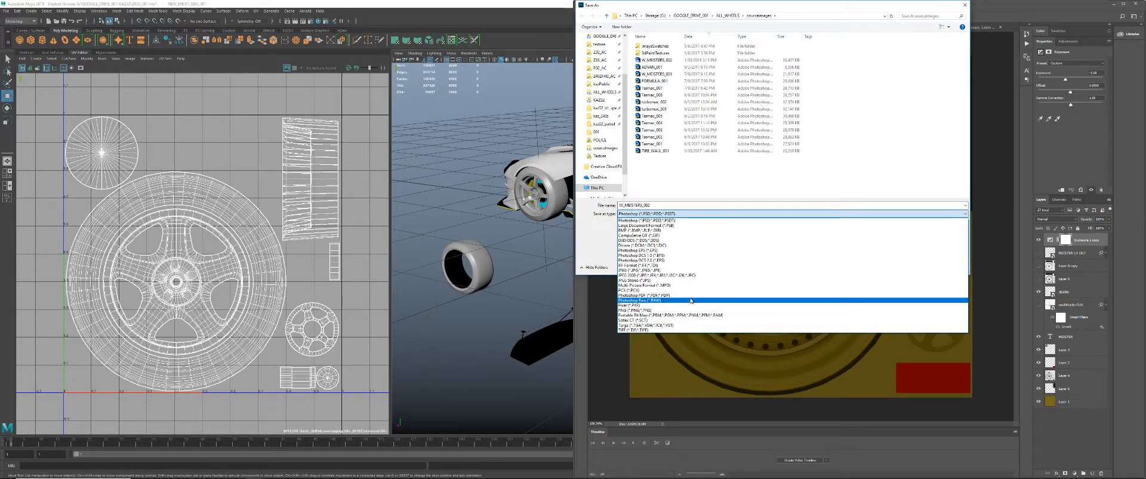
click(682, 240)
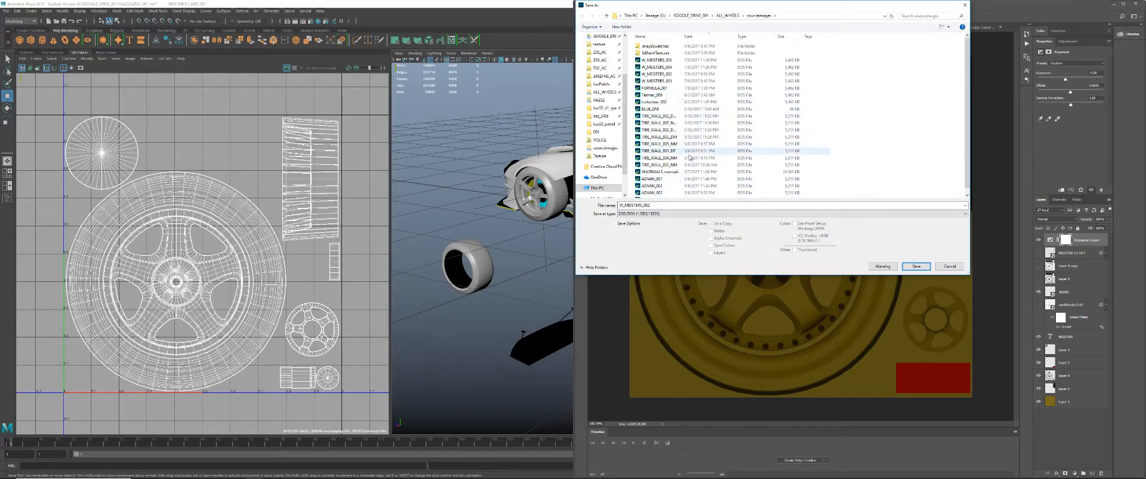
click(915, 266)
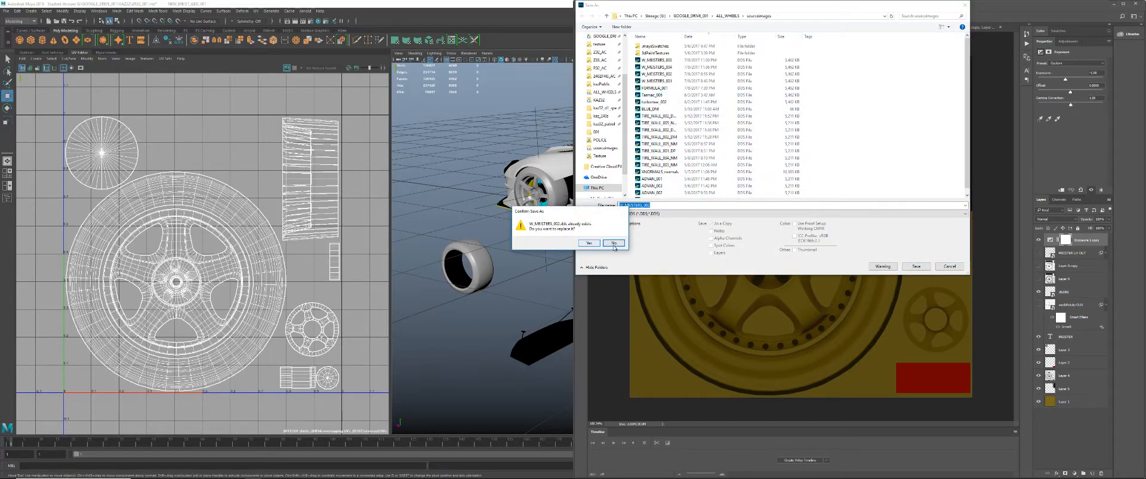
click(614, 242)
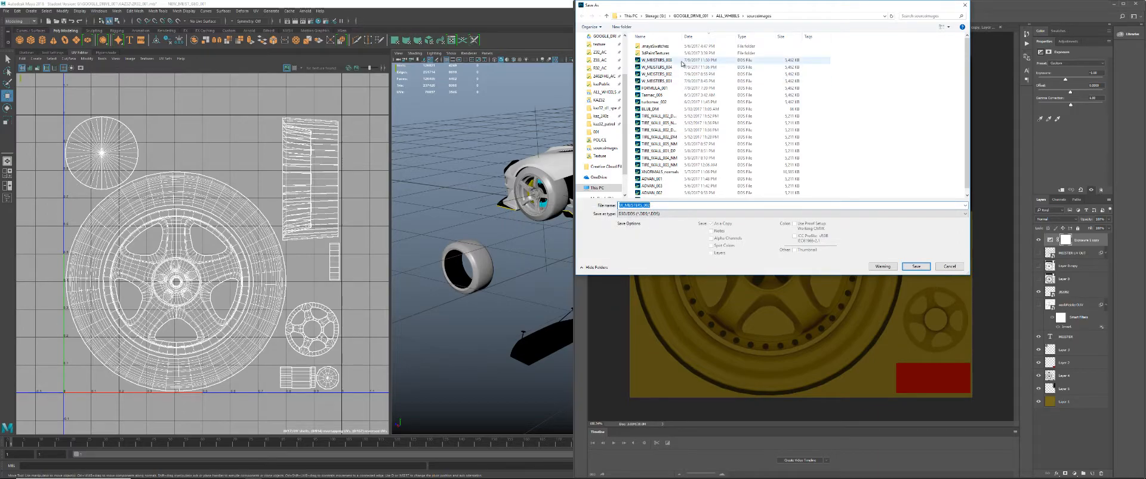
click(660, 204)
key(BackSpace)
text(3)
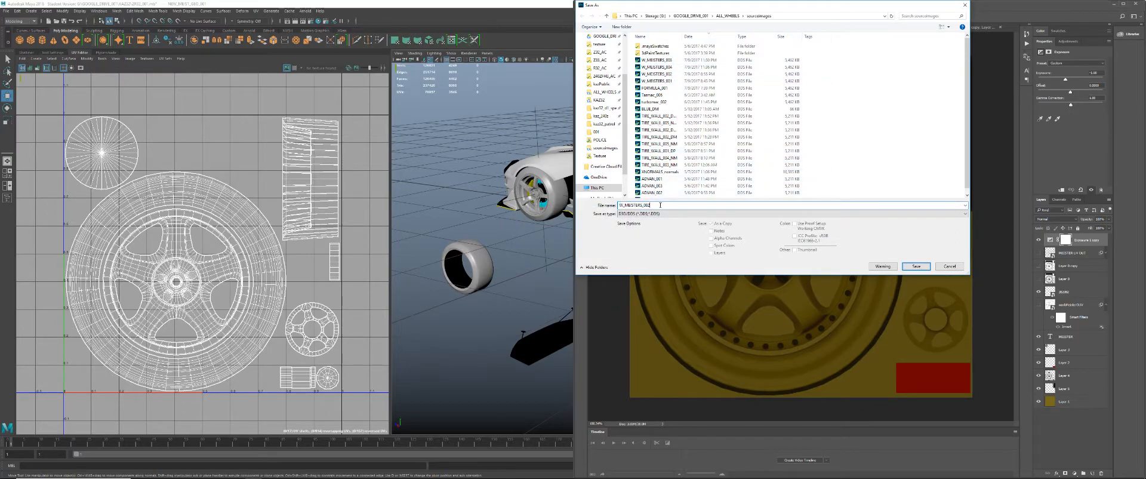
click(903, 266)
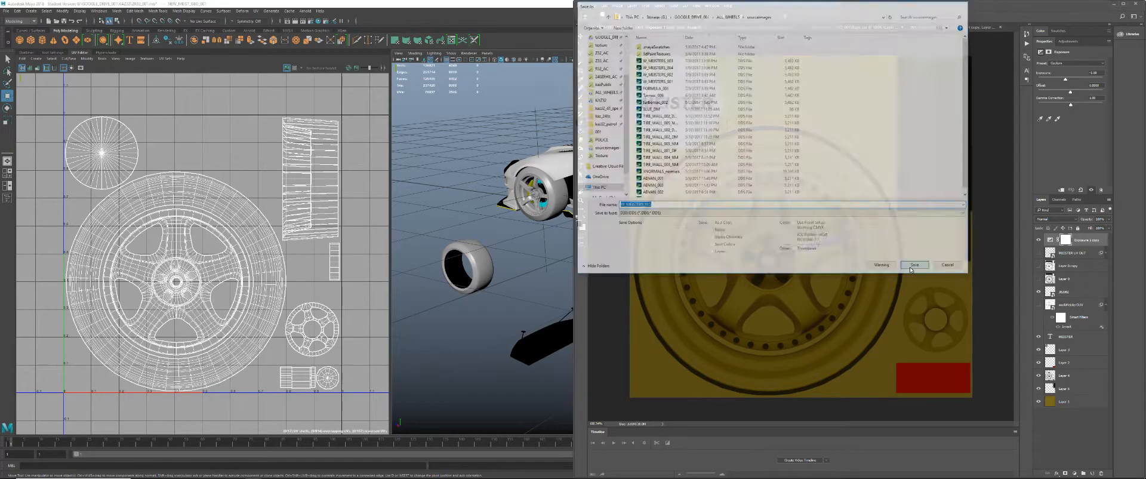
click(871, 135)
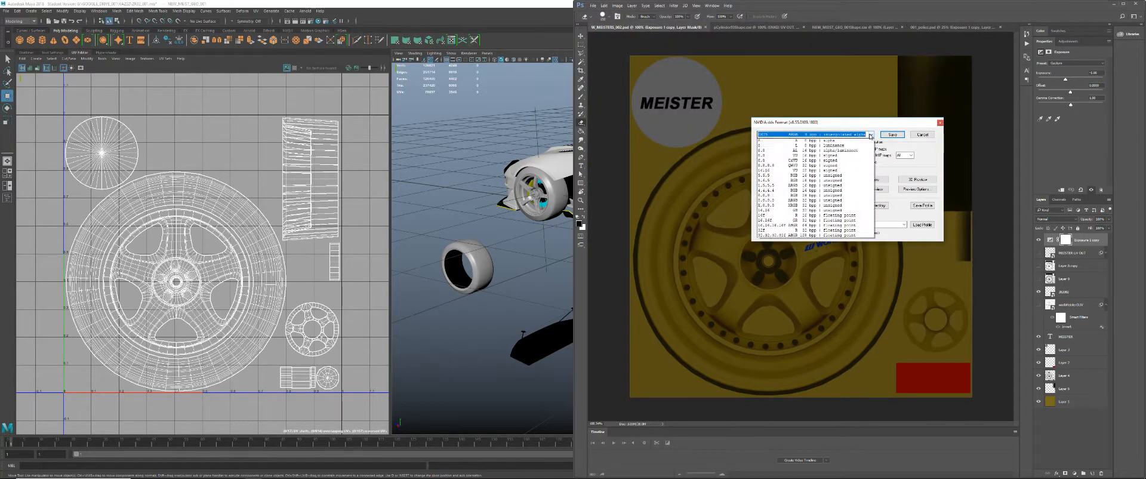
click(838, 143)
click(893, 134)
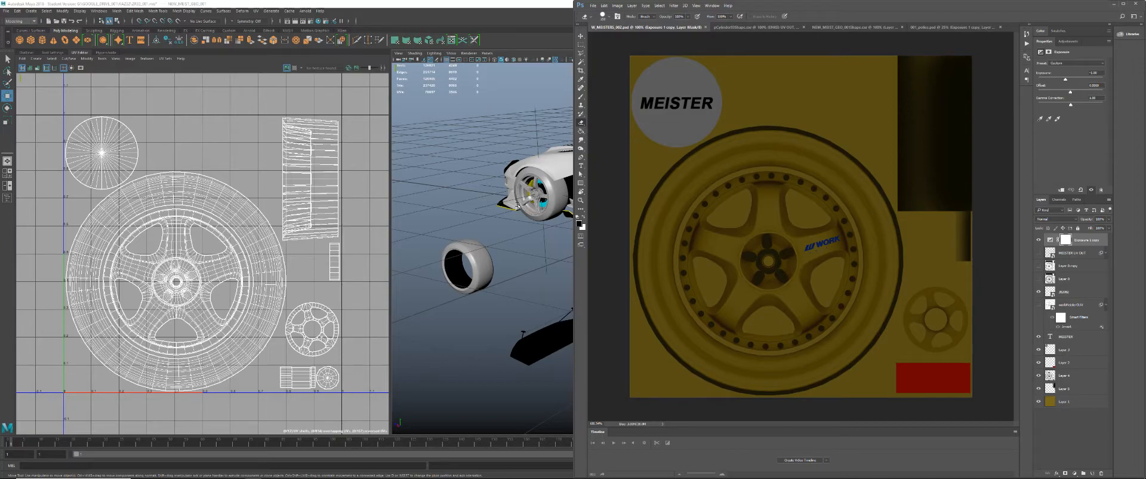
- Switch to the car scene in Maya and display the Phong material attributes of the wheel mounted on the car's rear
alt+drag(519, 205, 546, 209)
alt+middle_drag(546, 209, 499, 213)
alt+right_drag(499, 213, 627, 269)
alt+drag(627, 269, 741, 250)
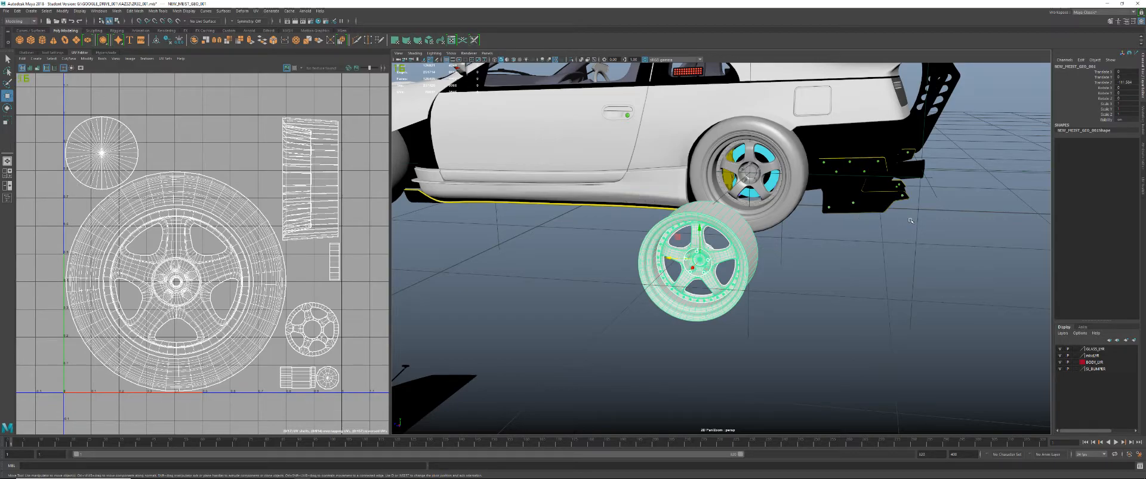
click(768, 166)
alt+drag(768, 166, 742, 171)
alt+right_drag(742, 170, 760, 177)
alt+middle_drag(759, 177, 752, 204)
alt+drag(751, 204, 723, 211)
key(ctrl+a)
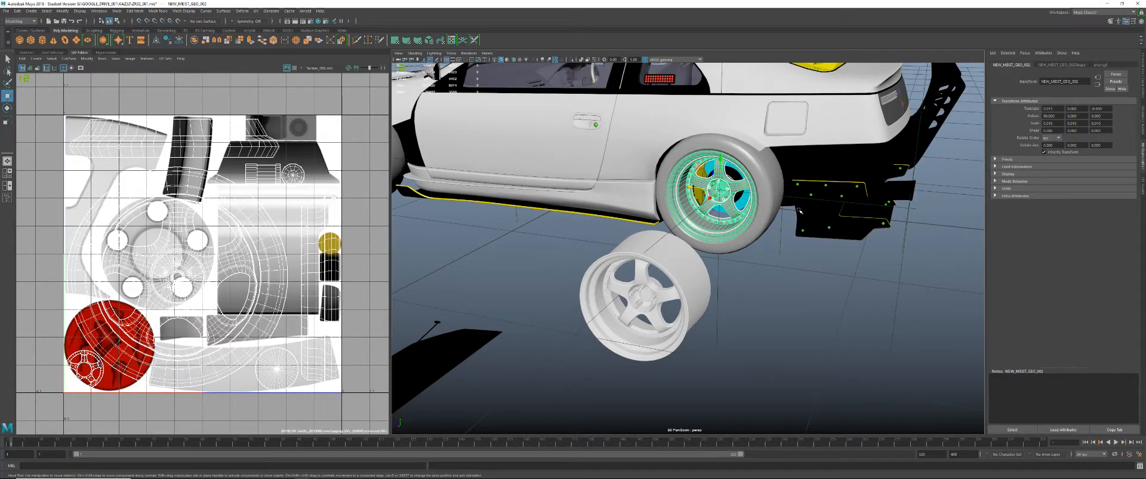
click(1098, 65)
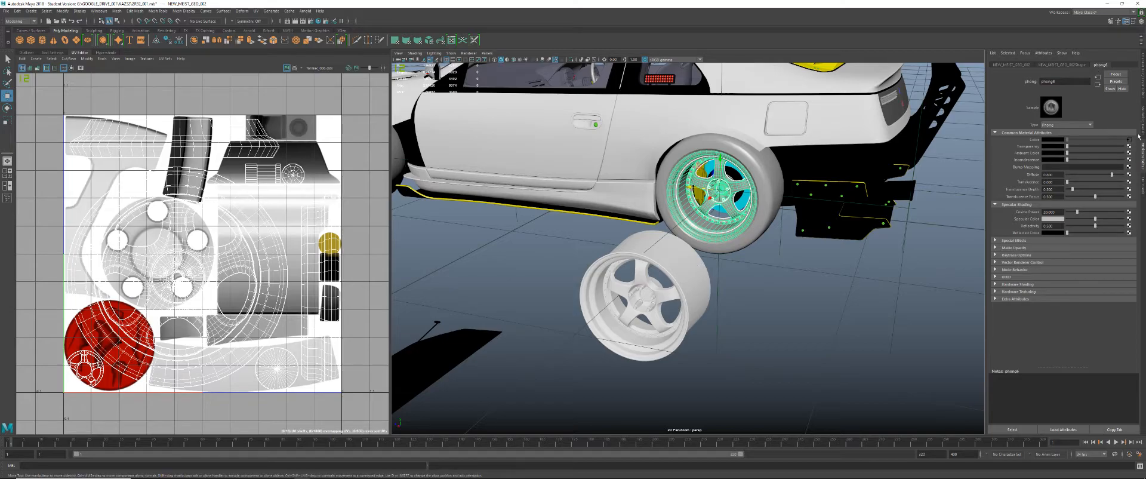
- Assign the mounted wheel's existing Phong material to the loose Meister wheel and display that material's attributes
click(666, 274)
right_drag(673, 258, 758, 457)
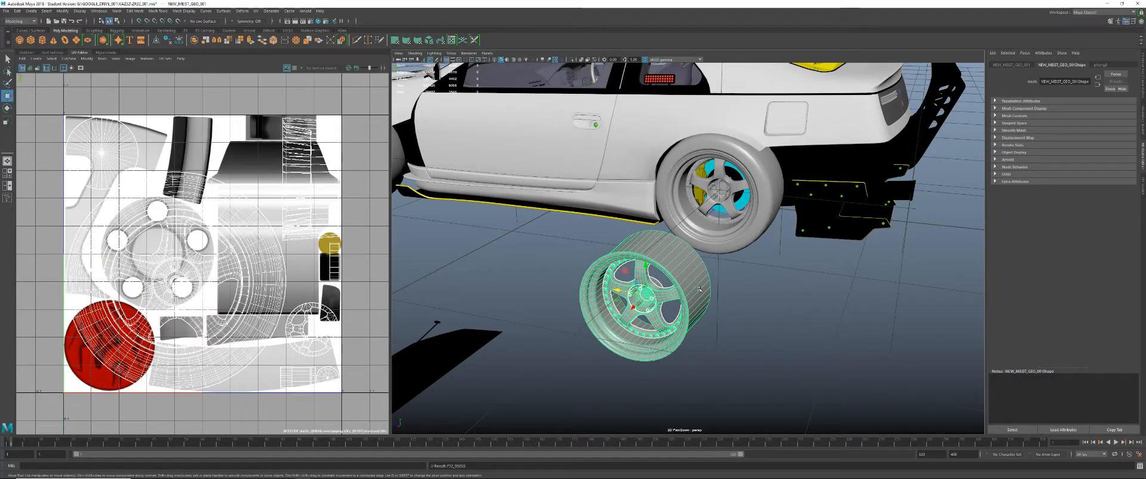
click(1100, 65)
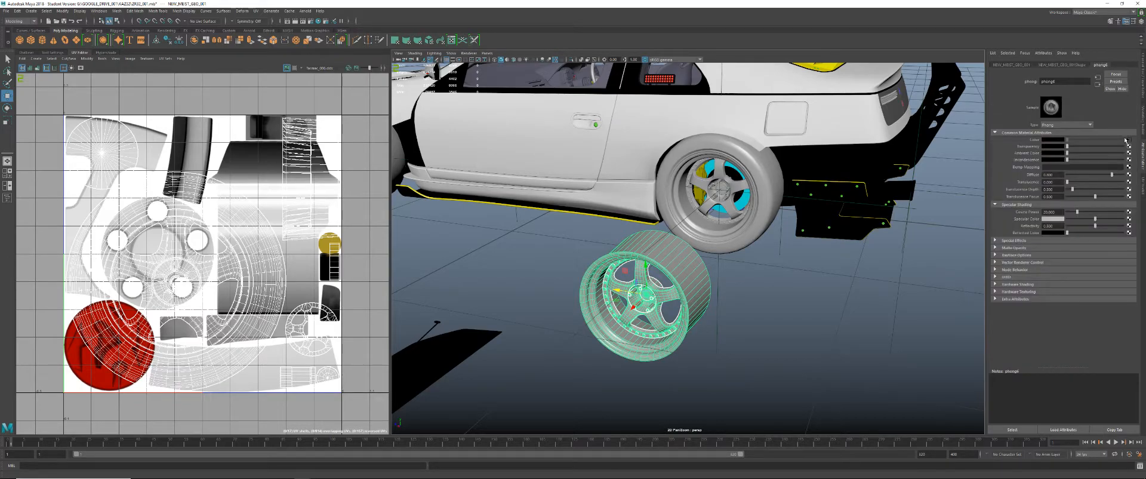
- Set the Phong color texture's image to W_MEISTERS_003.dds from the ALL_WHEELS sourceimages folder on GOOGLE_DRIVE_001
click(1130, 142)
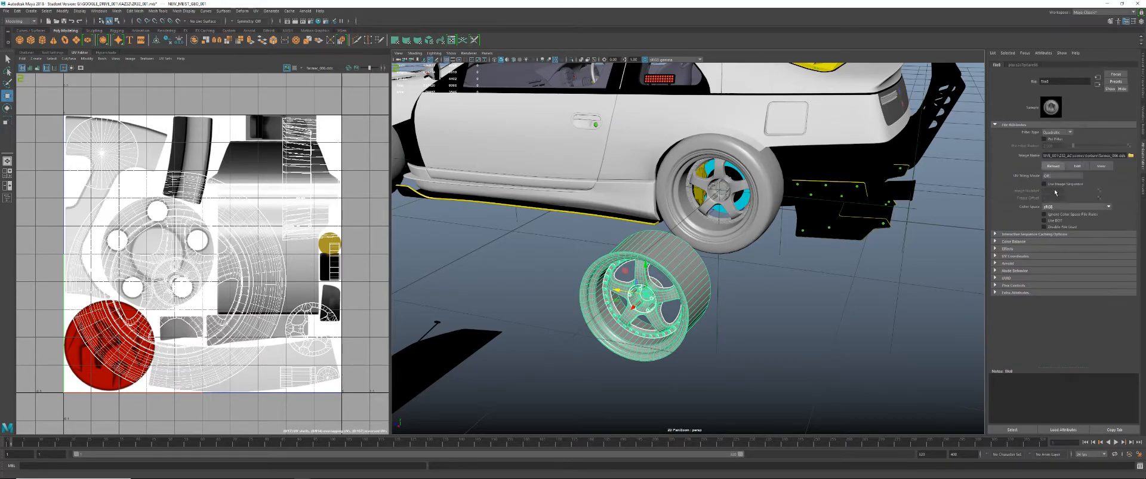
click(1131, 155)
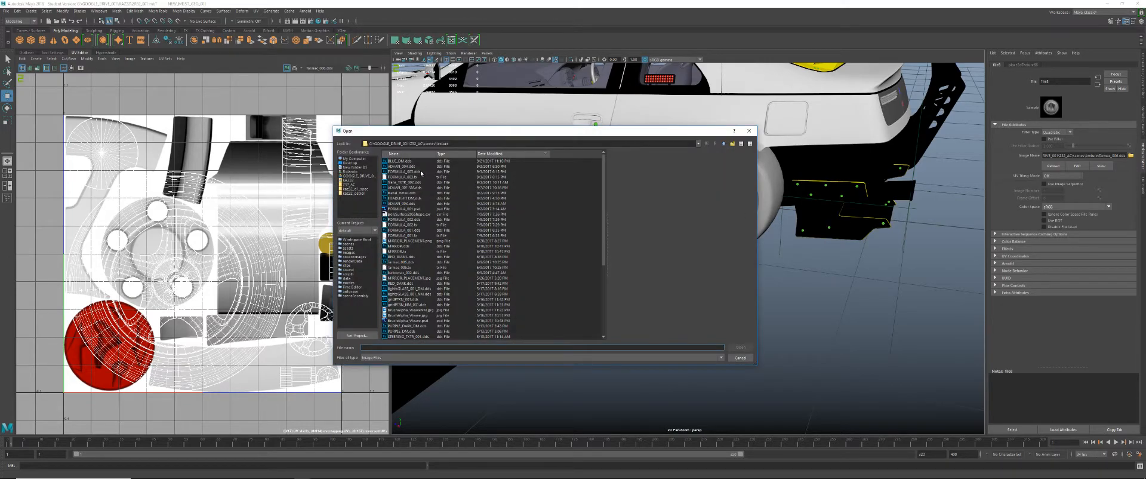
click(359, 176)
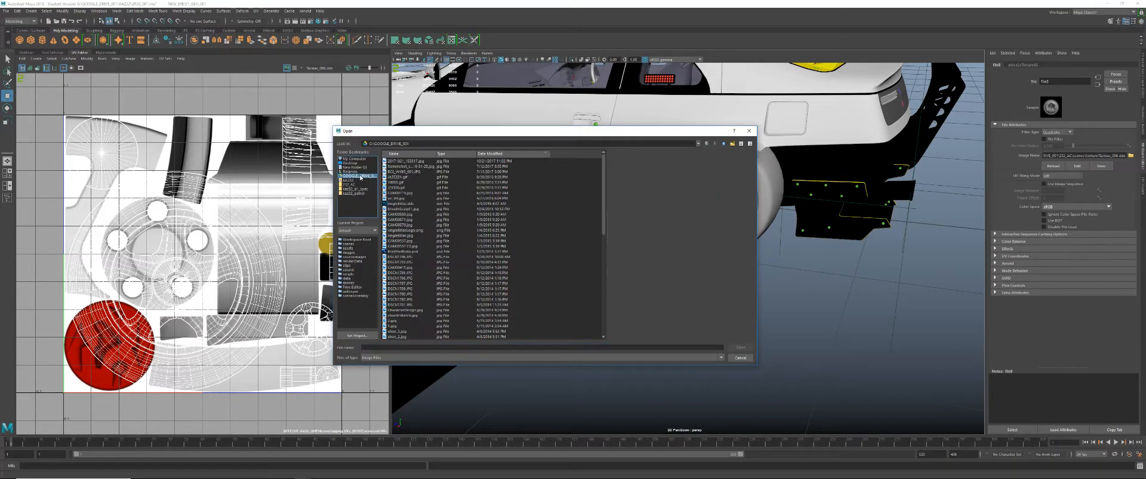
click(410, 178)
scroll(410, 234, down, 10)
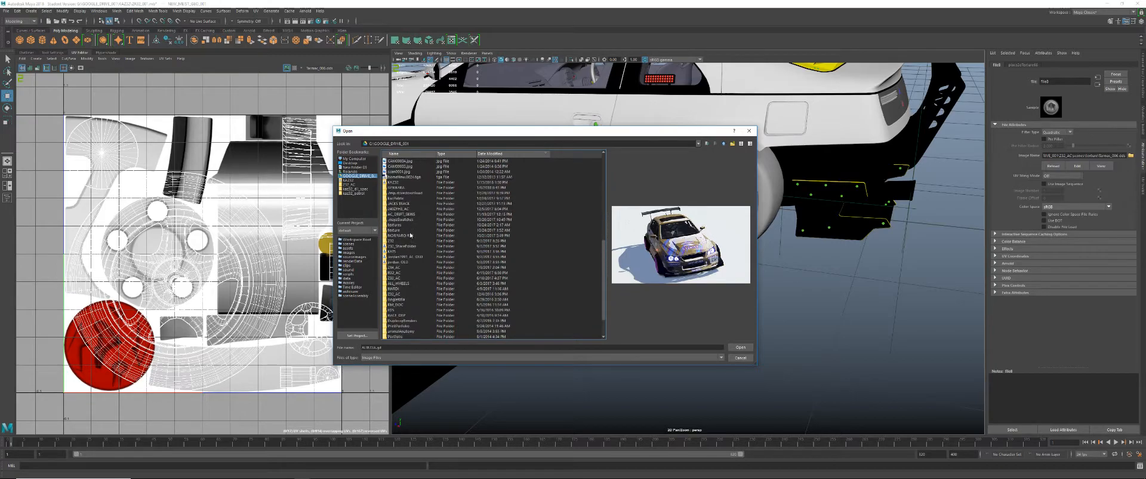
click(397, 182)
click(410, 214)
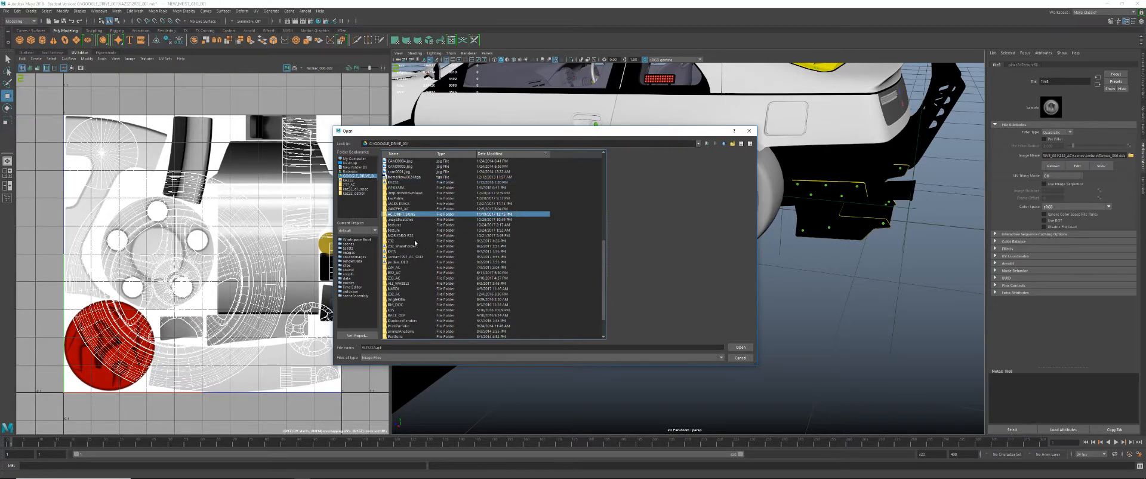
double_click(401, 283)
double_click(418, 161)
double_click(420, 161)
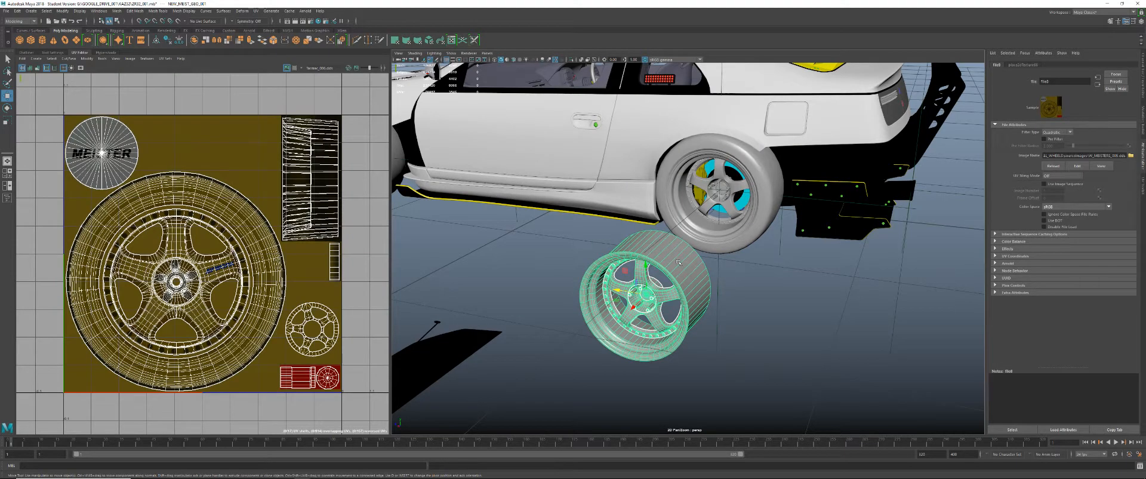
- Display textures in the viewport, clear the selection and examine the loose wheel's face from several angles
key(6)
alt+drag(751, 325, 787, 304)
alt+middle_drag(787, 304, 558, 353)
alt+right_drag(558, 353, 681, 346)
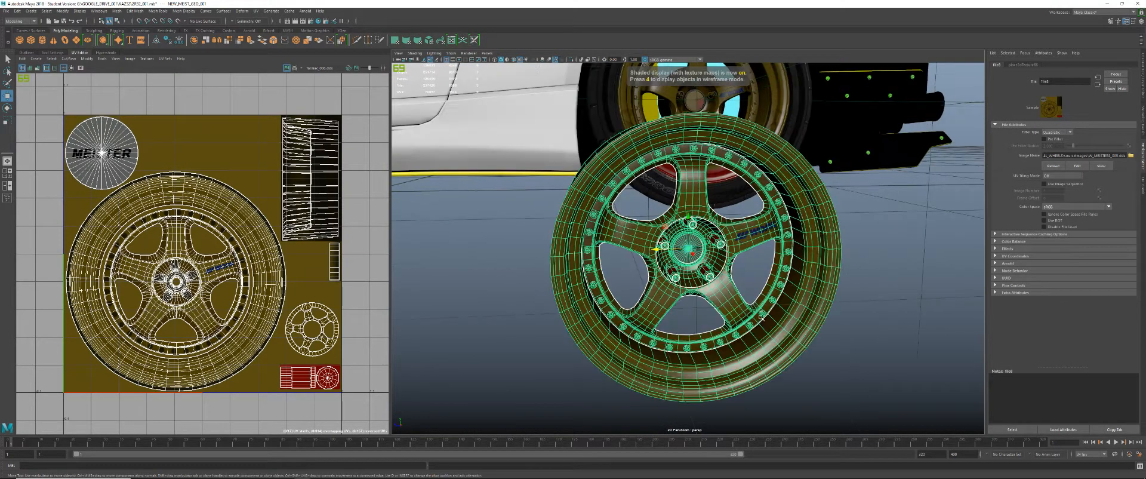
alt+drag(776, 334, 880, 361)
click(880, 360)
alt+right_drag(880, 360, 798, 340)
alt+drag(798, 339, 740, 335)
alt+right_drag(741, 336, 791, 344)
alt+drag(792, 344, 766, 346)
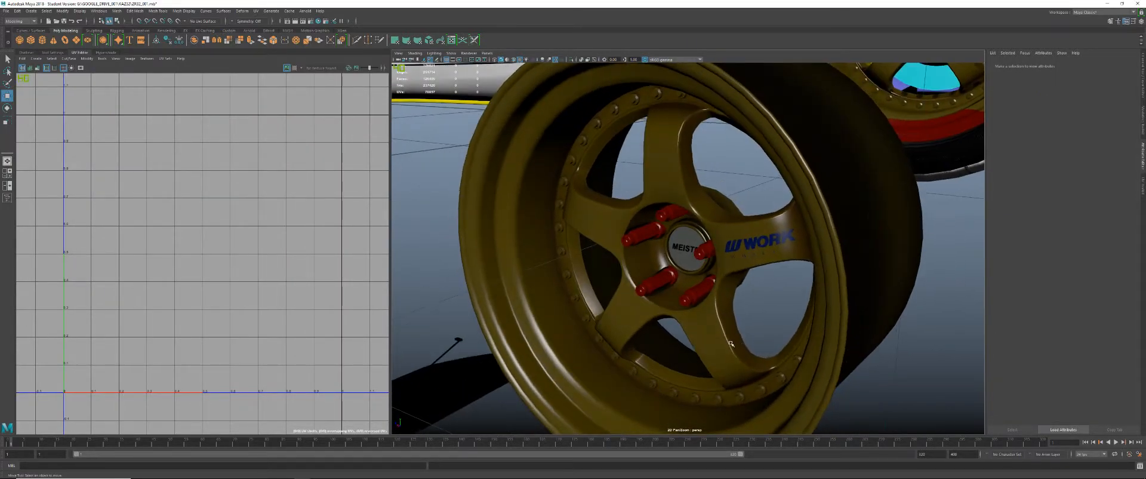
- Examine the loose wheel's WORK logo, lug nuts, spokes and barrel shading close up
alt+middle_drag(731, 344, 653, 315)
alt+right_drag(653, 315, 702, 330)
alt+drag(702, 330, 691, 335)
alt+right_drag(691, 336, 667, 336)
alt+drag(667, 335, 736, 354)
alt+right_drag(736, 354, 802, 333)
mouse_move(802, 332)
alt+mouse_down()
mouse_move(768, 317)
mouse_move(782, 326)
mouse_move(801, 318)
alt+mouse_up()
alt+right_drag(802, 318, 724, 298)
alt+drag(724, 297, 665, 308)
- Switch to the Maya scene with all the wheels and show the row of wheels with textures
key(alt+Tab)
click(447, 209)
key(alt+Tab)
click(660, 229)
scroll(524, 244, down, 6)
alt+middle_drag(524, 243, 889, 276)
key(6)
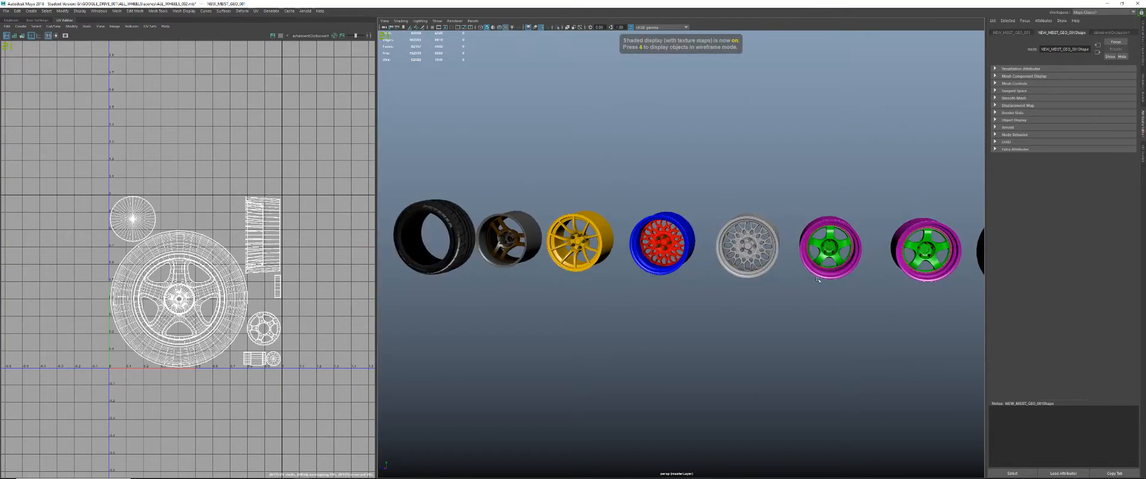
- Frame the earlier brown Meister wheel and examine its rim bolts, lug nuts and center cap
alt+middle_drag(460, 239, 621, 243)
click(494, 241)
key(f)
alt+drag(493, 241, 594, 248)
click(855, 381)
scroll(674, 290, up, 2)
alt+drag(674, 289, 579, 273)
click(632, 281)
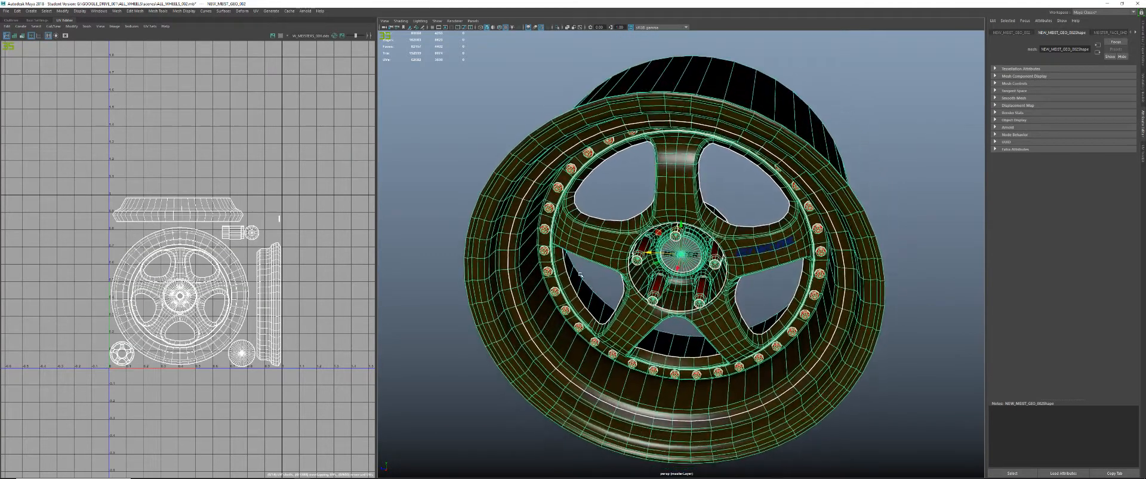
click(622, 204)
alt+drag(622, 204, 610, 170)
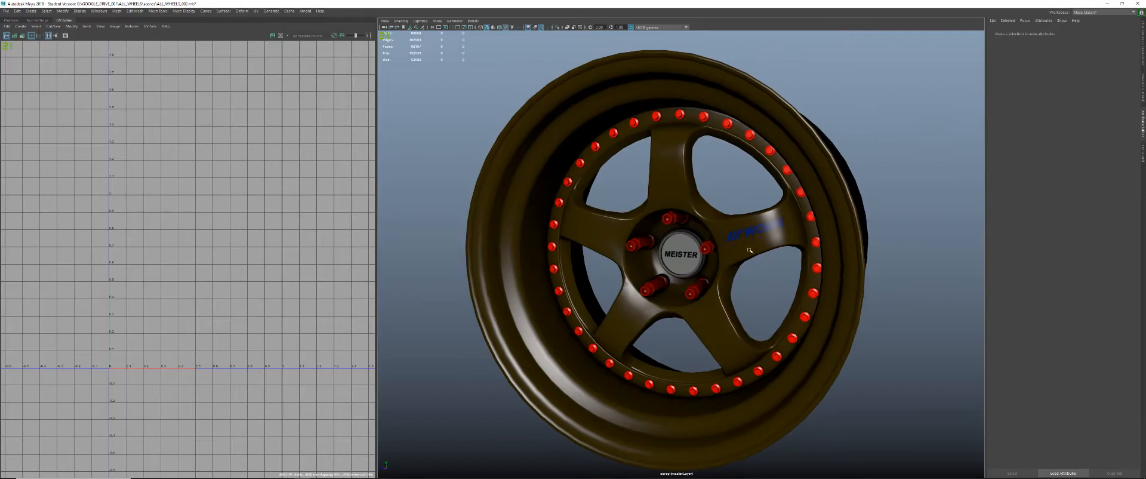
- Return to the car scene, inspect the loose wheel's lug nuts and center cap close up, and select the wheel
scroll(645, 263, down, 5)
alt+drag(666, 289, 643, 292)
scroll(643, 292, up, 2)
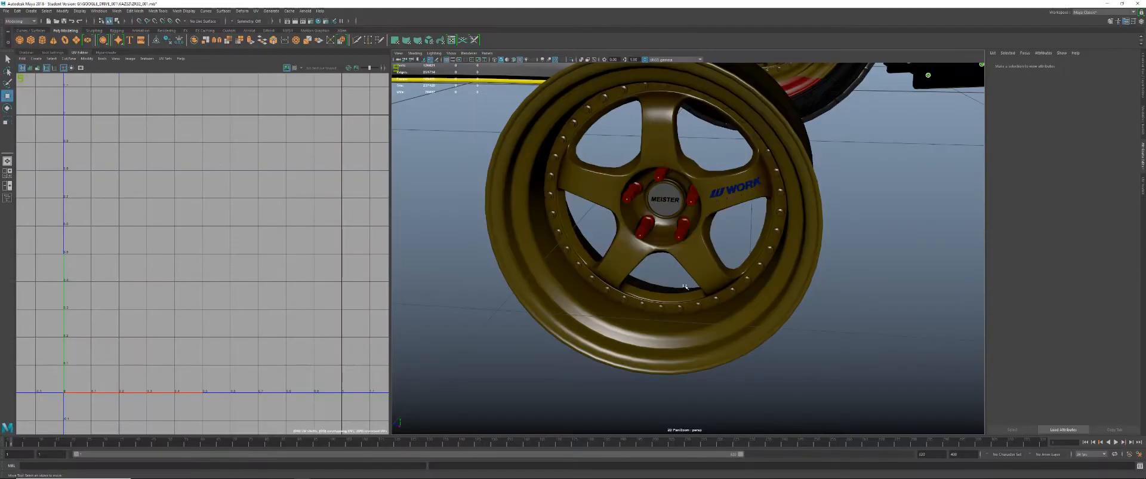
alt+drag(829, 296, 617, 292)
scroll(618, 292, up, 10)
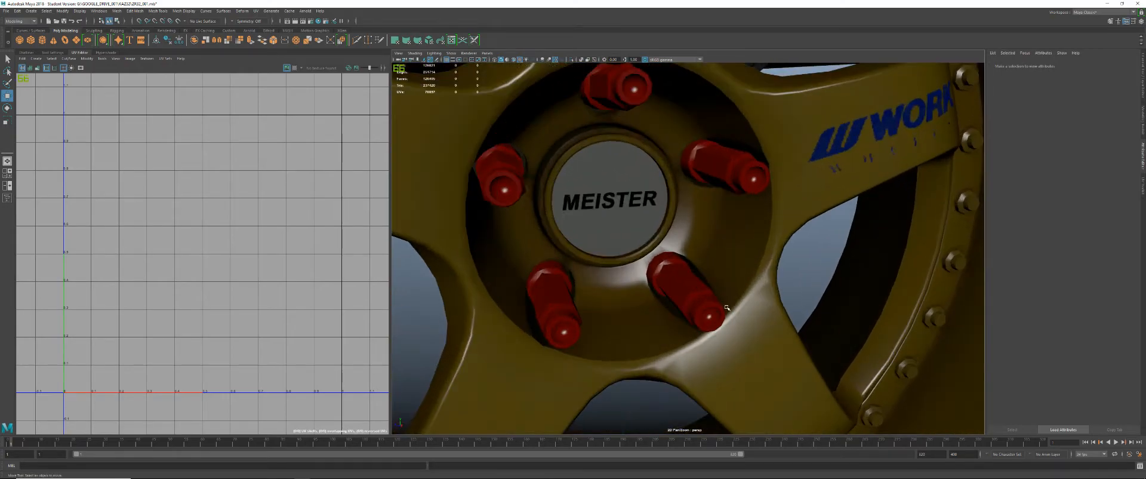
click(726, 289)
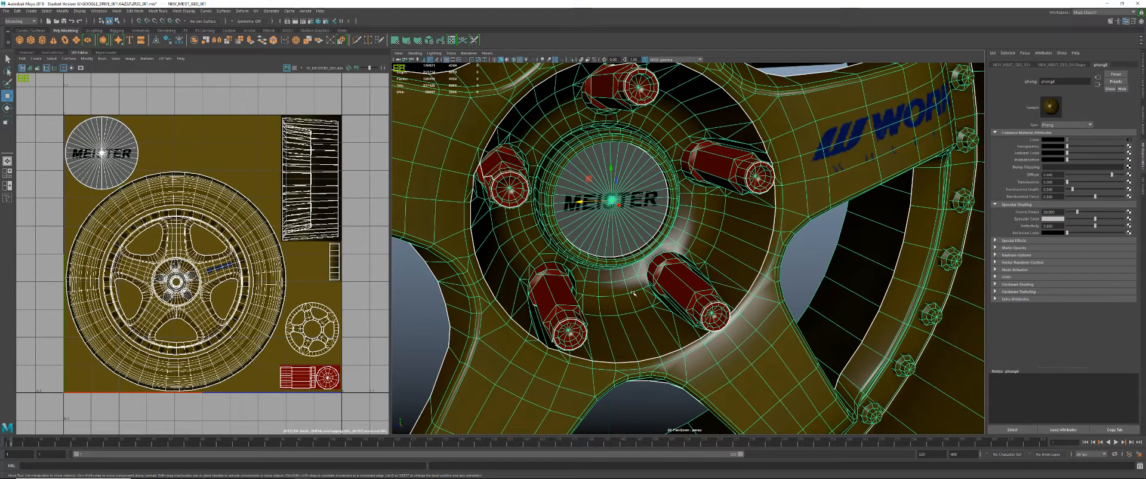
- Switch to the Photoshop wheel document and move the red lug nut color layer below the baked shading layer
key(alt+Tab)
key(alt+Tab)
key(alt+Tab)
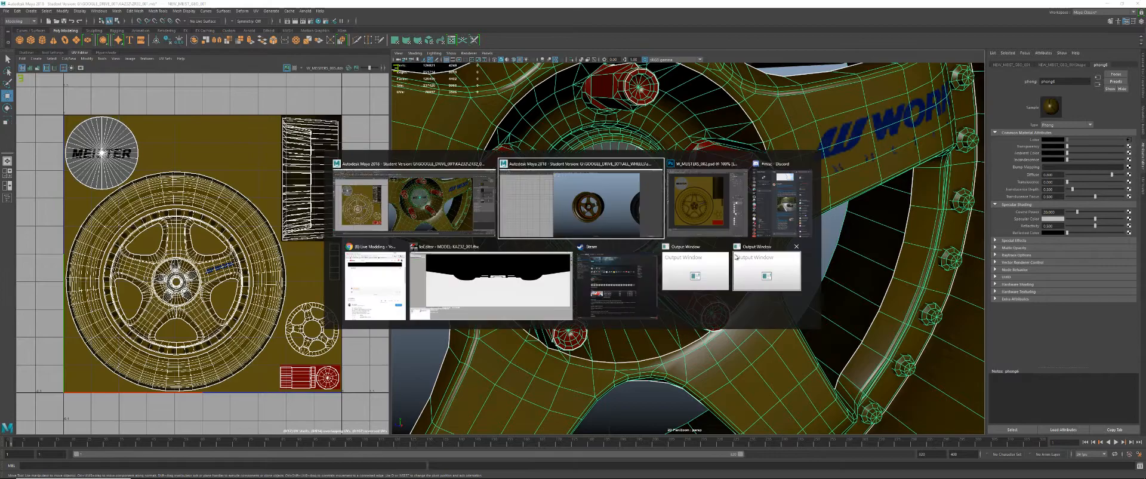
click(699, 194)
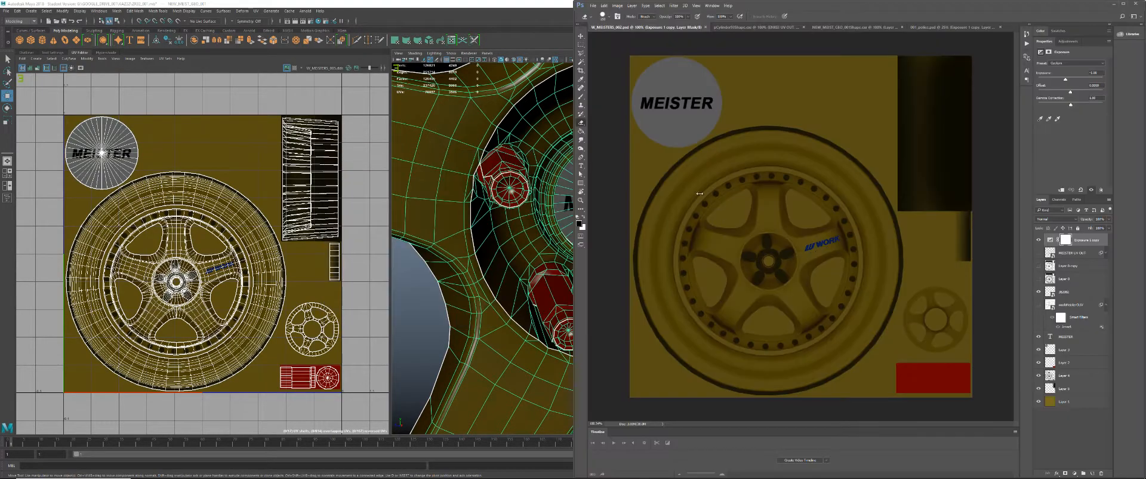
click(1064, 387)
drag(1065, 367, 1069, 382)
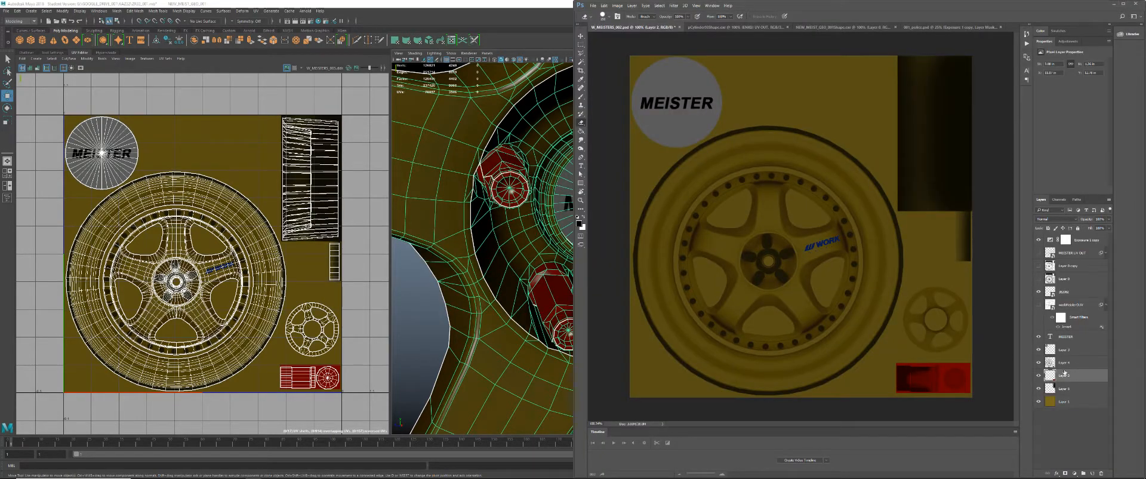
- Move the baked shading layer up the stack to sit directly below the exposure adjustment layer
click(1068, 364)
drag(1067, 363, 1072, 255)
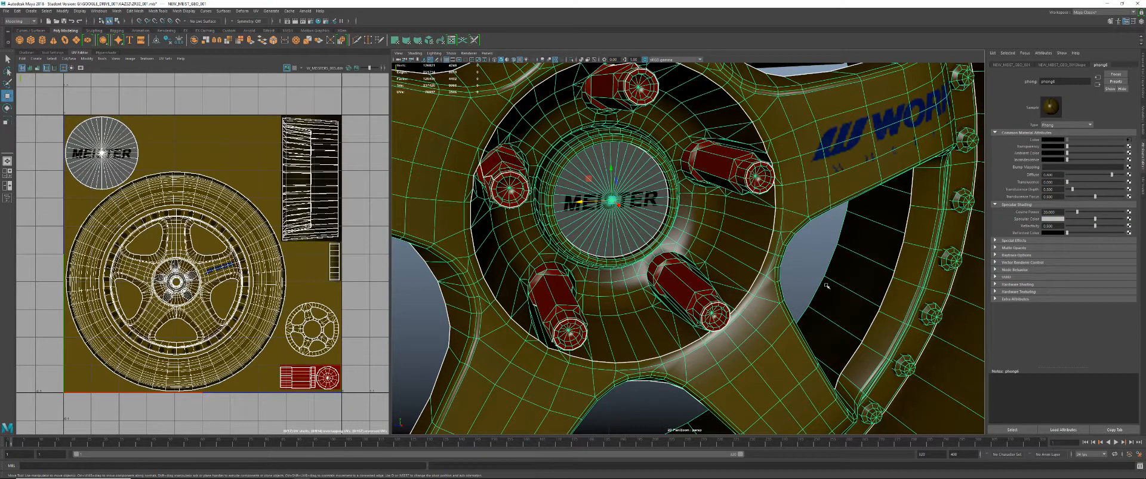
- Deselect the wheel in Maya and view it from farther out beside the car
click(781, 265)
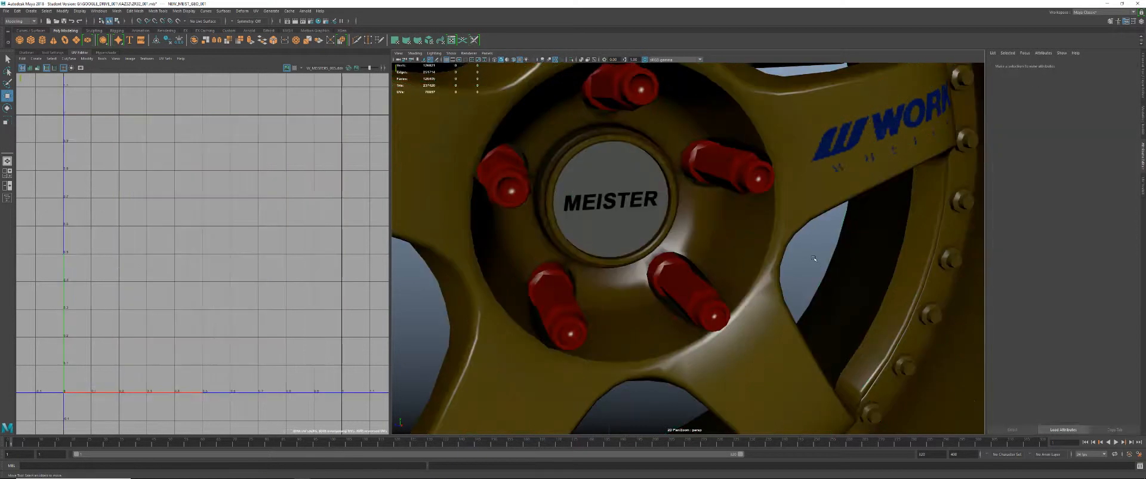
alt+drag(781, 265, 717, 263)
alt+right_drag(717, 262, 788, 269)
alt+drag(788, 269, 791, 262)
alt+right_drag(791, 263, 678, 263)
- Export the Photoshop wheel texture in DDS format over the existing Meister wheel file, with generated MIP maps
key(alt+Tab)
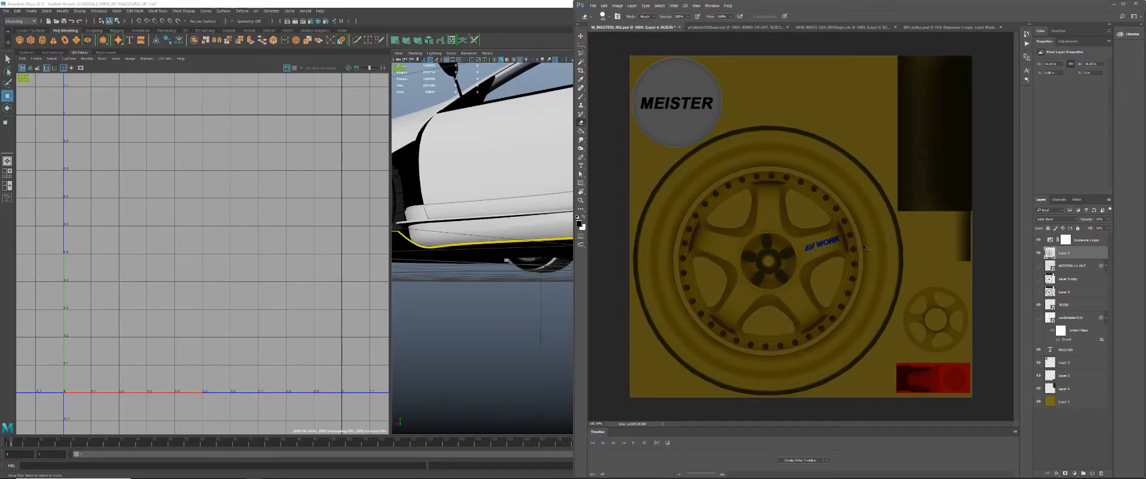
key(ctrl+shift+s)
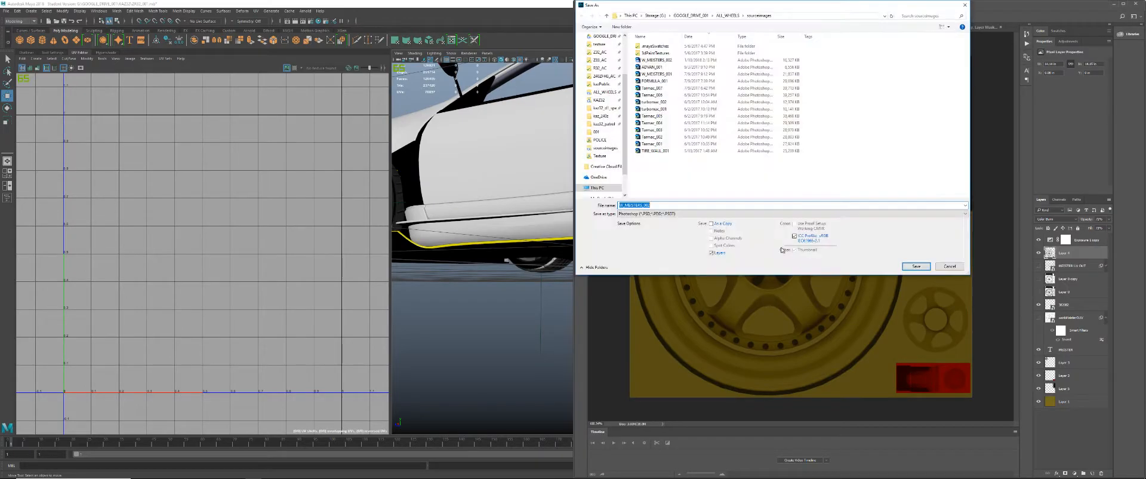
click(649, 214)
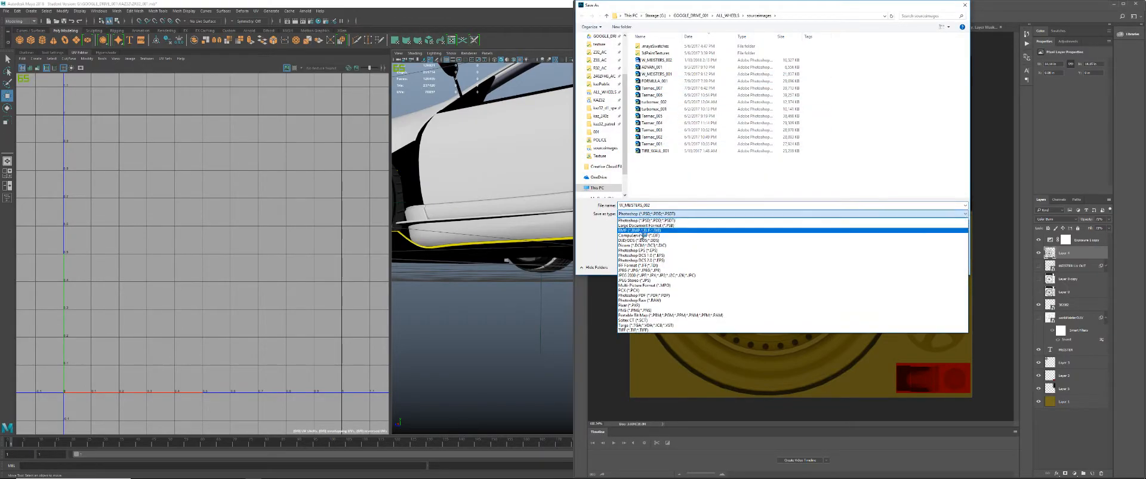
click(634, 233)
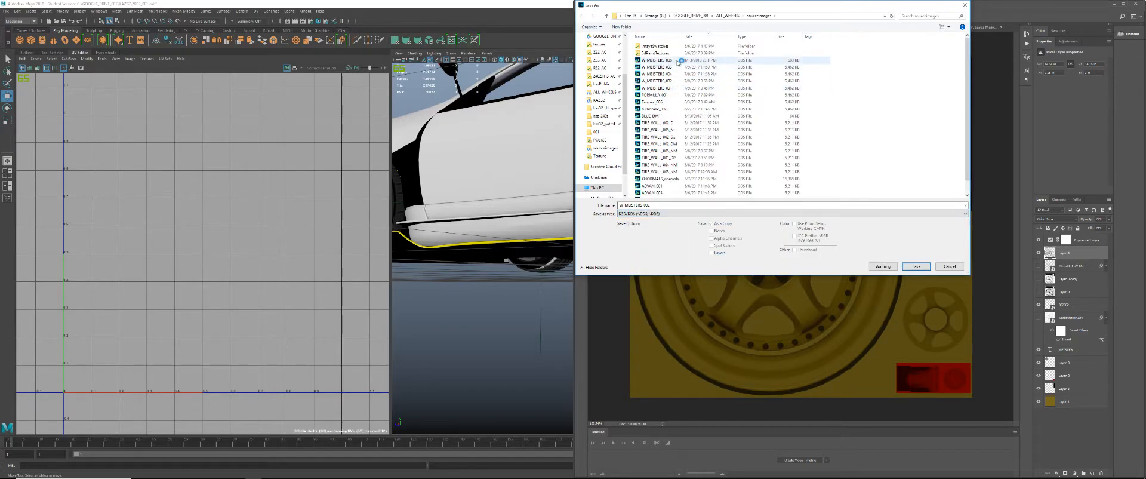
double_click(678, 62)
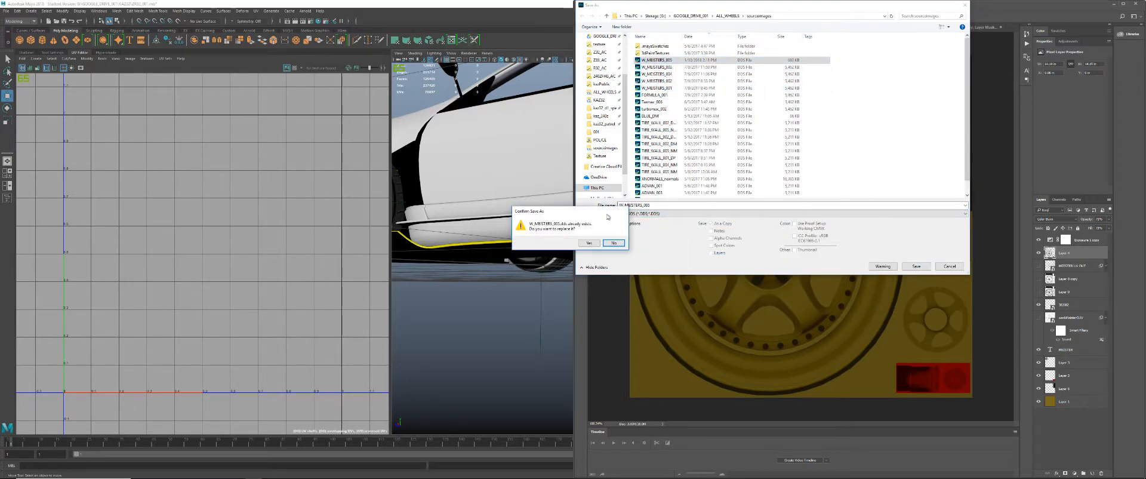
click(591, 243)
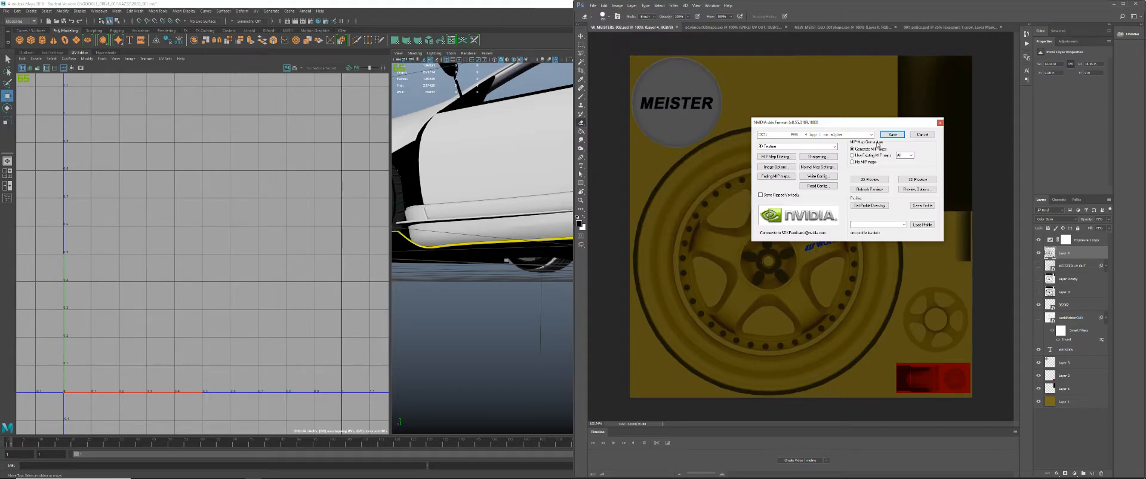
click(893, 135)
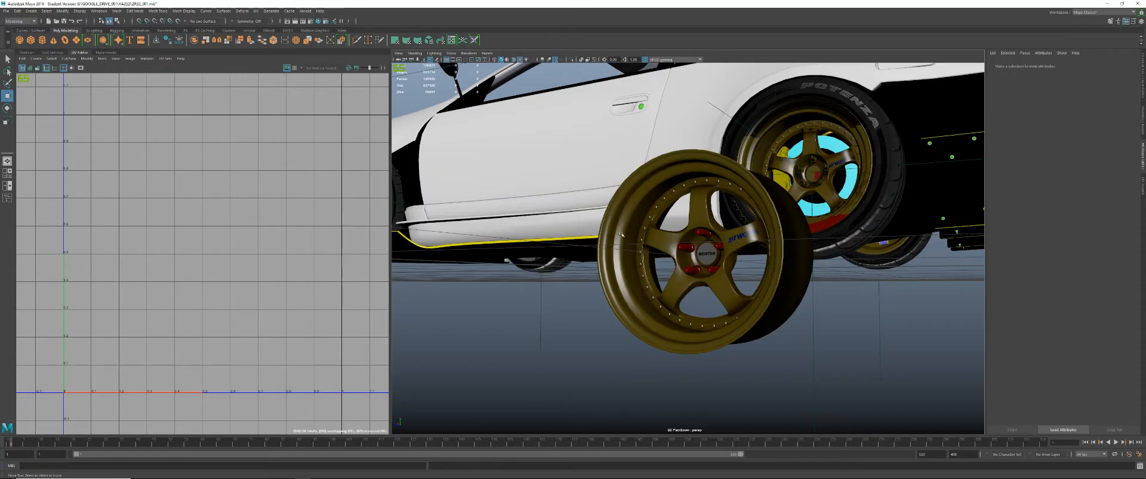
- Reload the color texture file of the loose wheel's material in Maya
right_drag(777, 268, 855, 309)
alt+drag(856, 309, 902, 298)
alt+right_drag(901, 298, 967, 299)
alt+drag(967, 299, 979, 281)
alt+right_drag(979, 280, 932, 245)
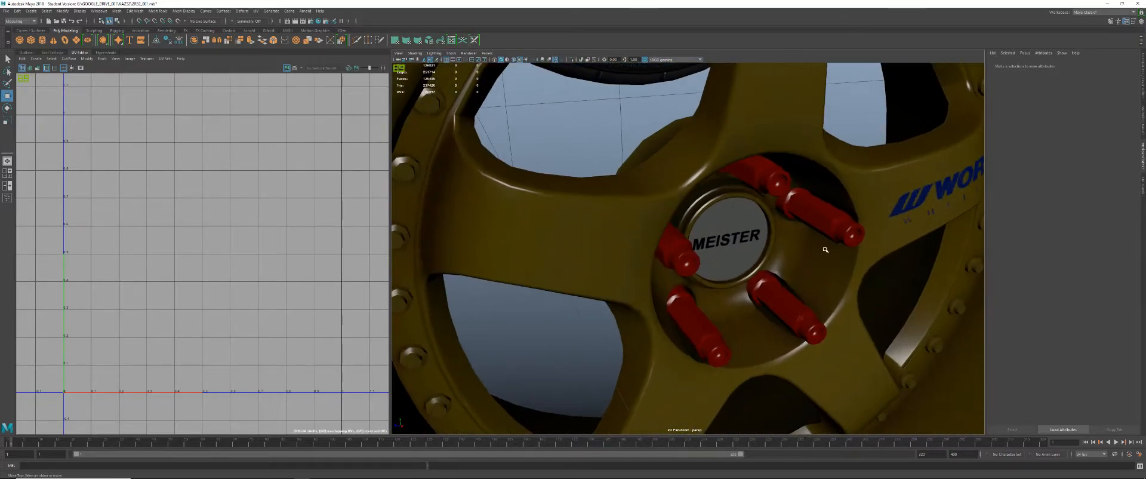
click(944, 233)
click(1128, 140)
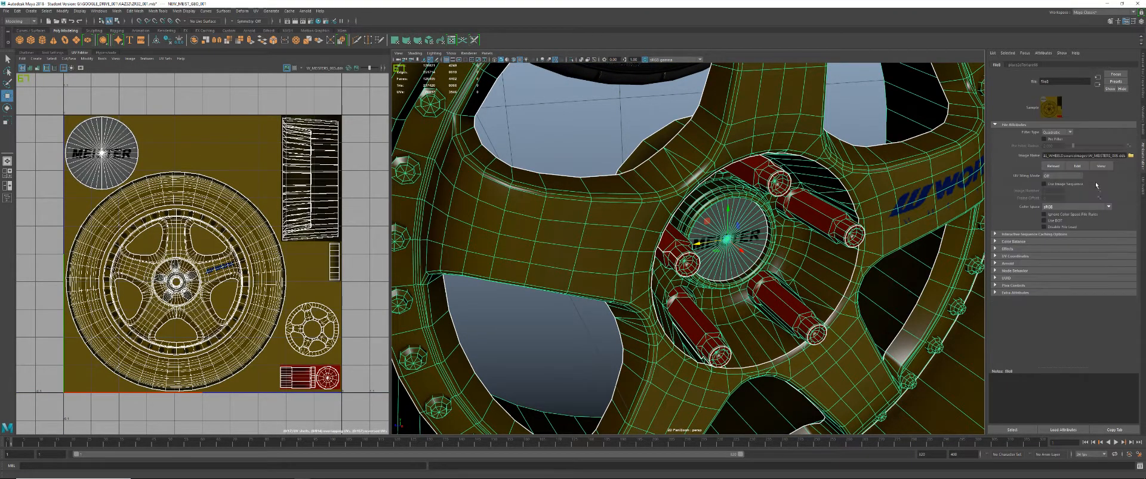
click(860, 114)
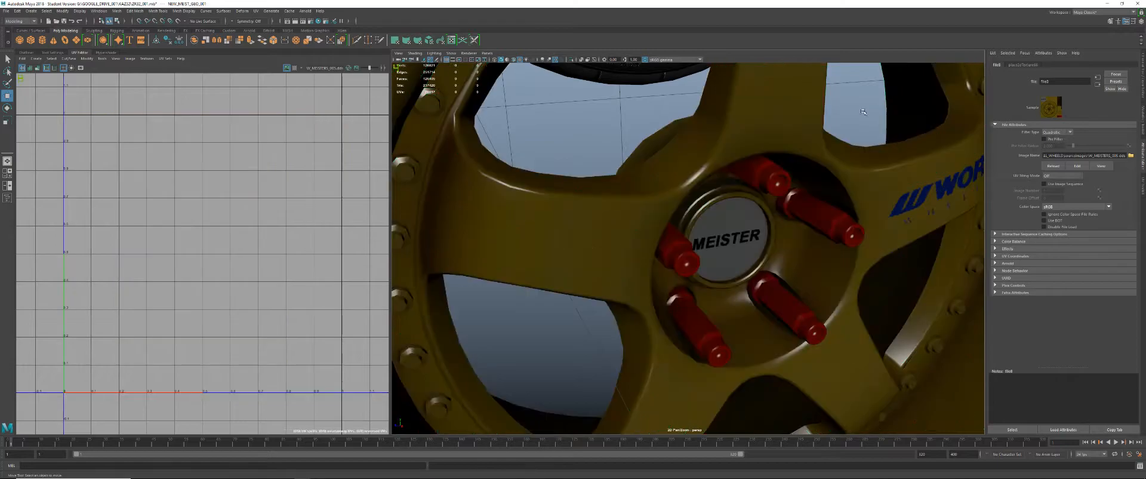
- Enlarge the perspective view and examine the wheel's spokes, lug nuts, center cap and outer barrel from several sides
alt+right_drag(859, 126, 776, 179)
alt+drag(777, 179, 797, 185)
alt+right_drag(797, 185, 829, 196)
alt+drag(829, 195, 775, 197)
alt+right_drag(775, 197, 728, 179)
alt+drag(729, 179, 663, 173)
click(80, 52)
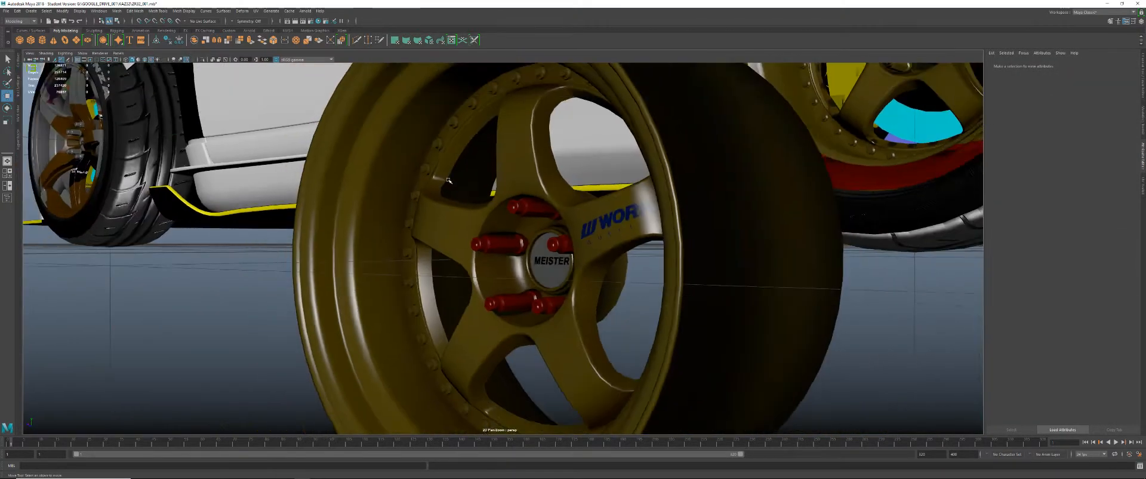
alt+drag(418, 179, 409, 194)
alt+right_drag(409, 194, 373, 185)
alt+drag(373, 185, 383, 213)
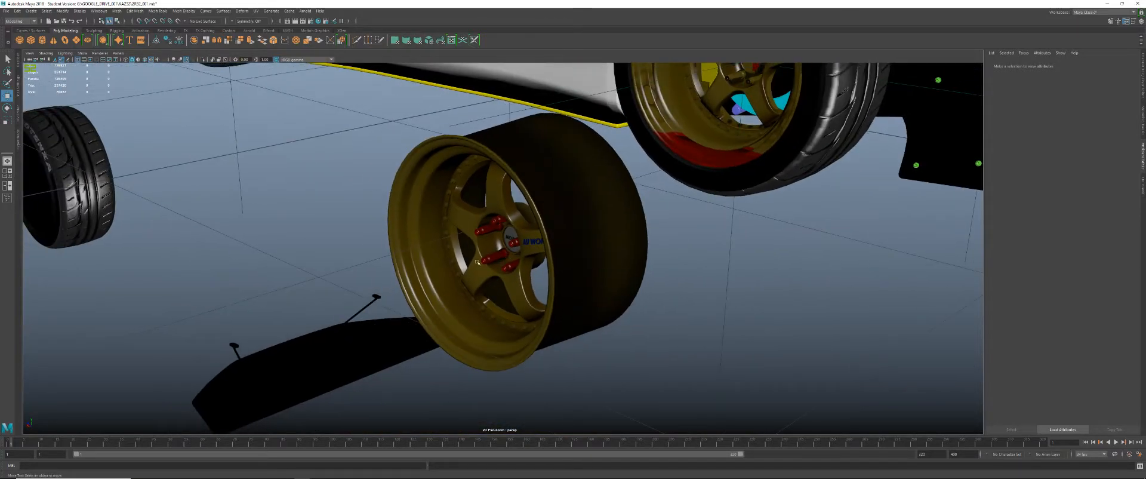
alt+drag(401, 253, 607, 262)
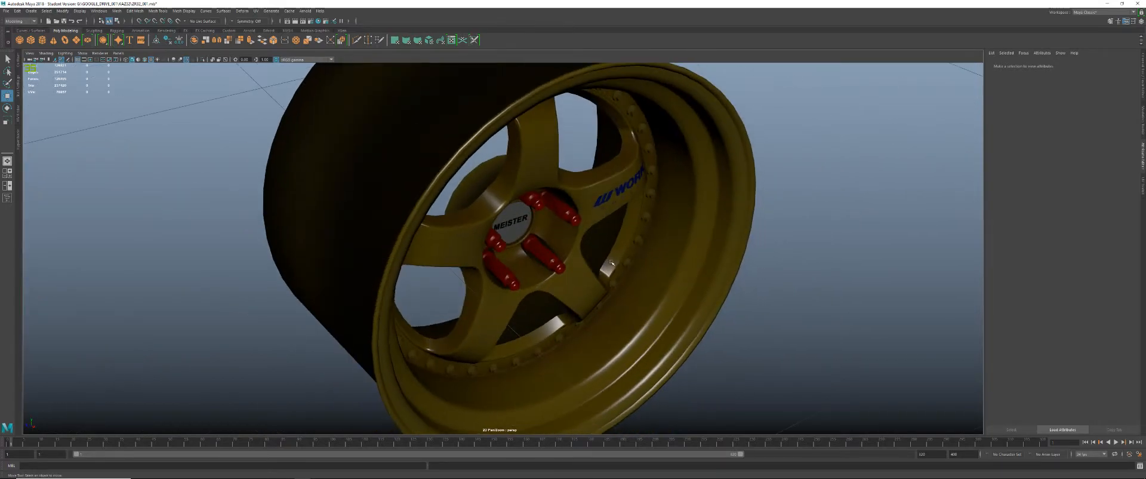
- In Photoshop, show the Meister UV wireframe layer and marquee-select the small dark strip on the dark barrel layer
key(alt+Tab)
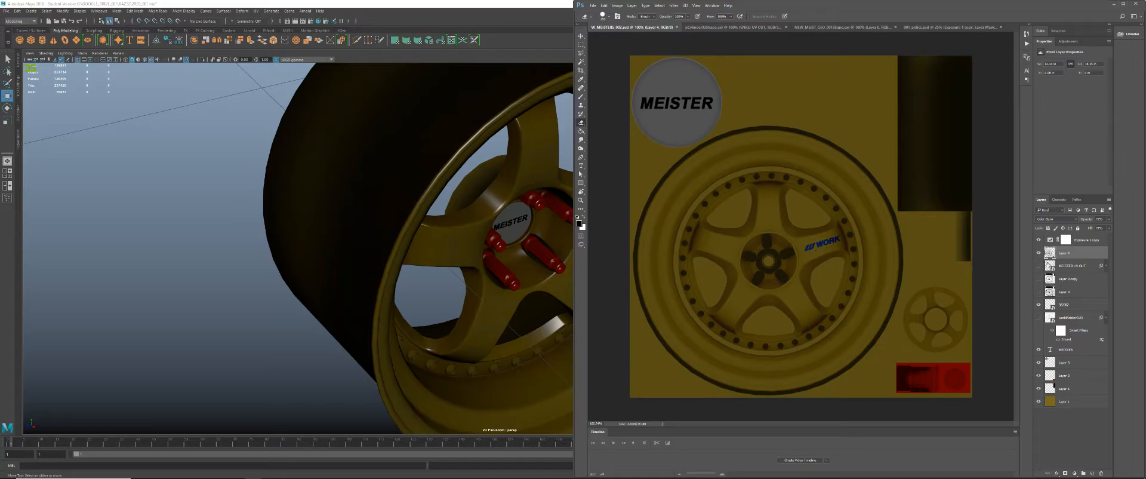
click(1066, 389)
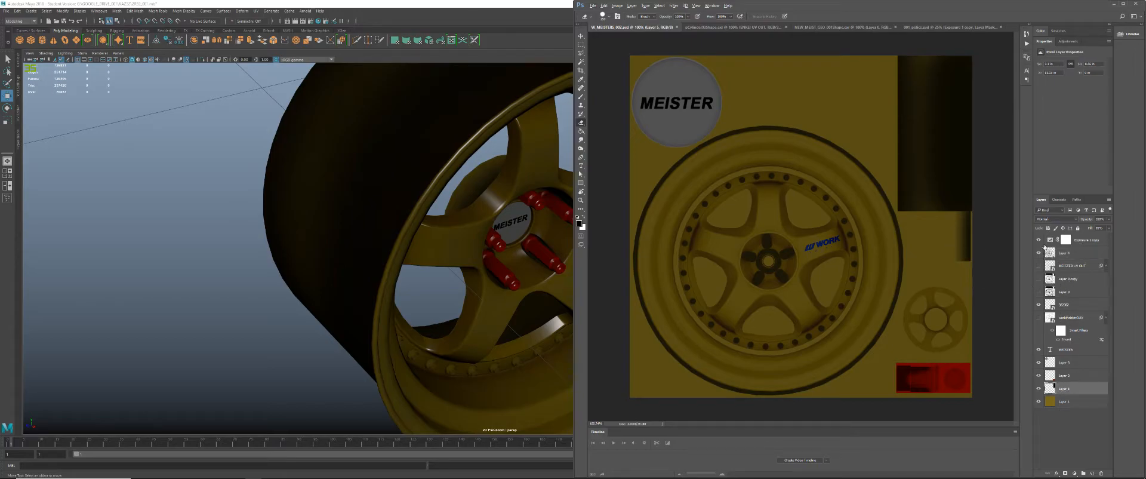
click(1038, 265)
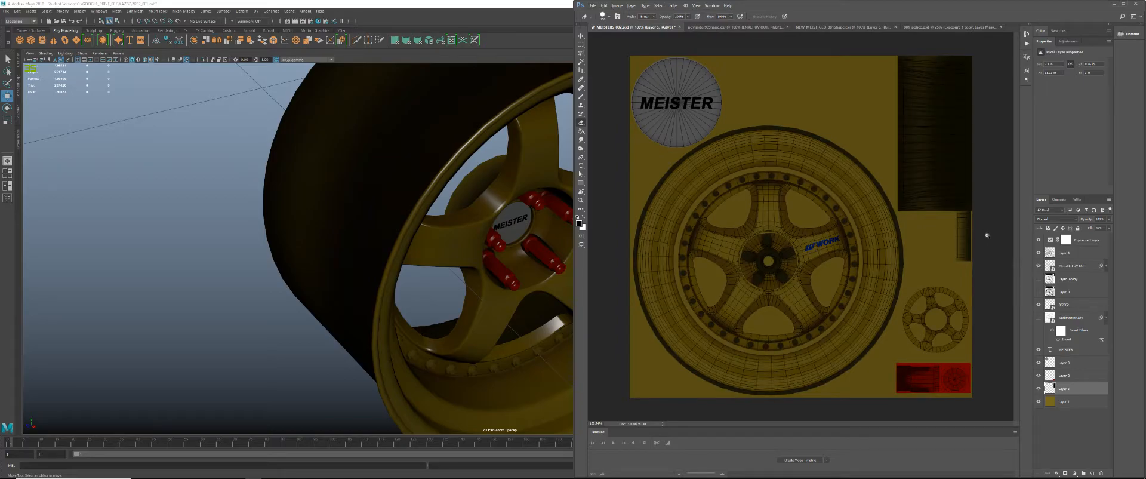
alt+scroll(987, 235, up, 3)
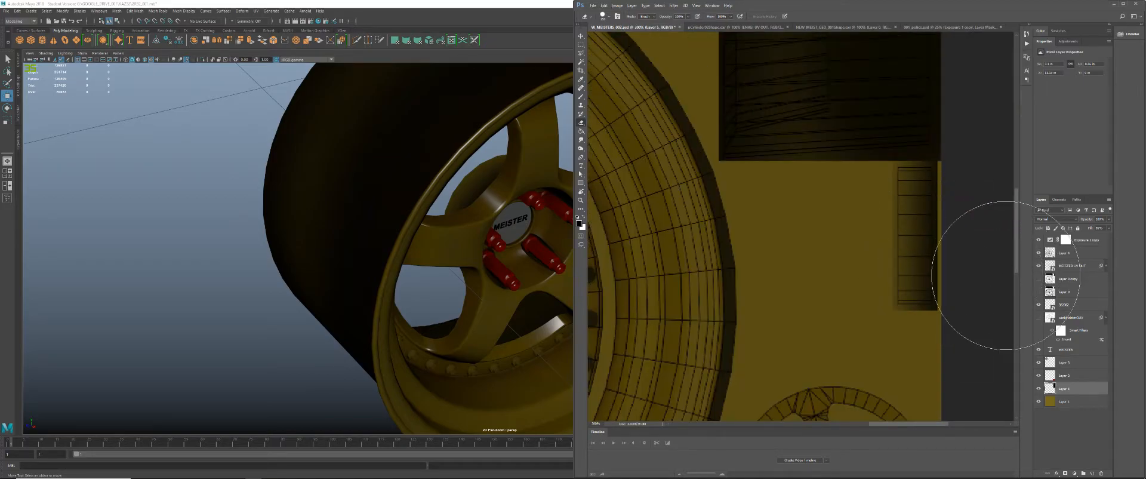
click(582, 45)
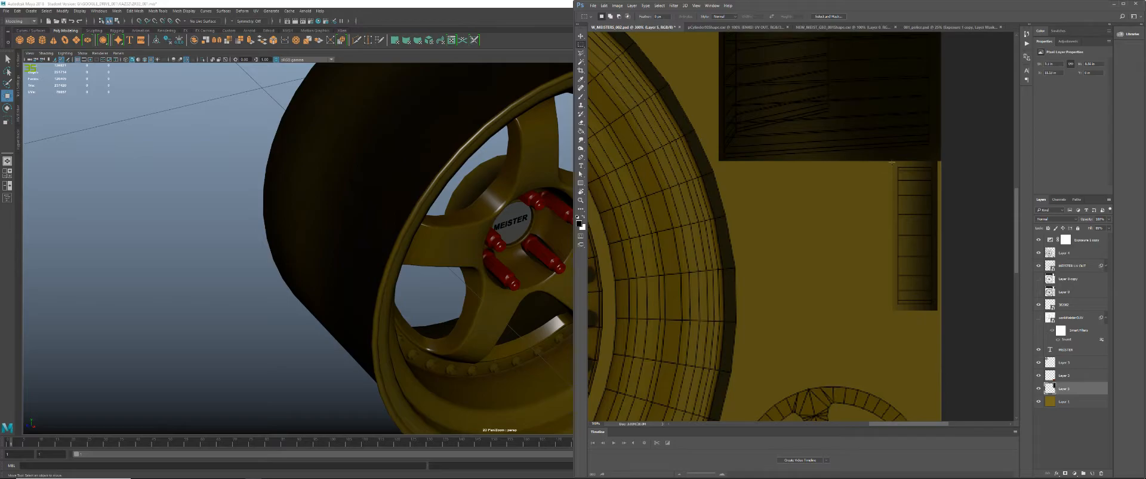
drag(889, 161, 953, 301)
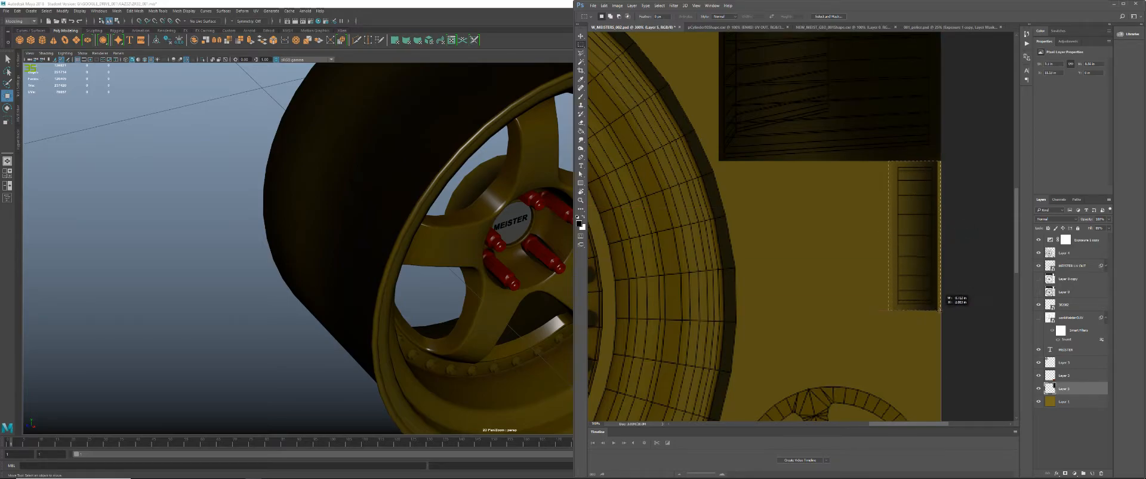
key(ctrl+t)
alt+drag(940, 237, 941, 239)
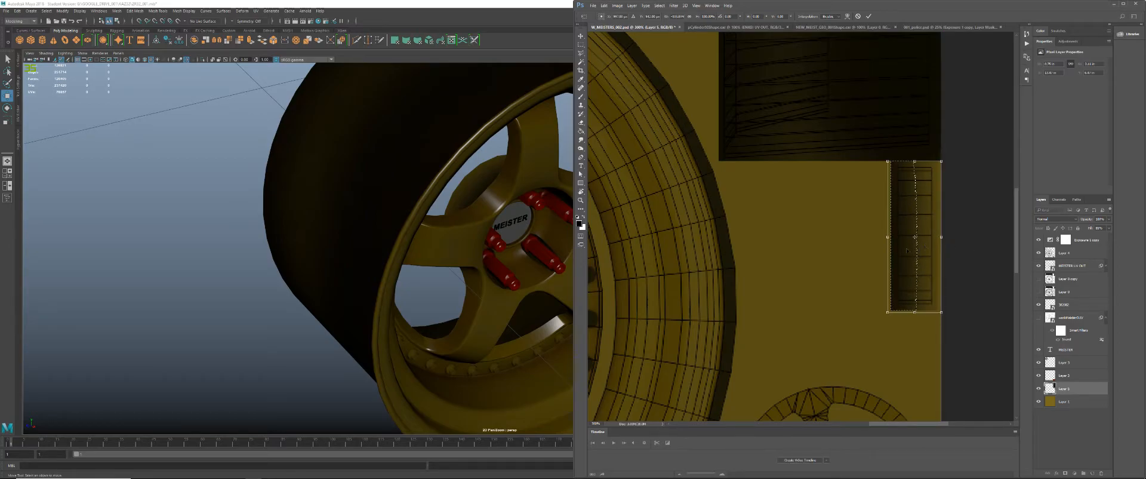
key(Return)
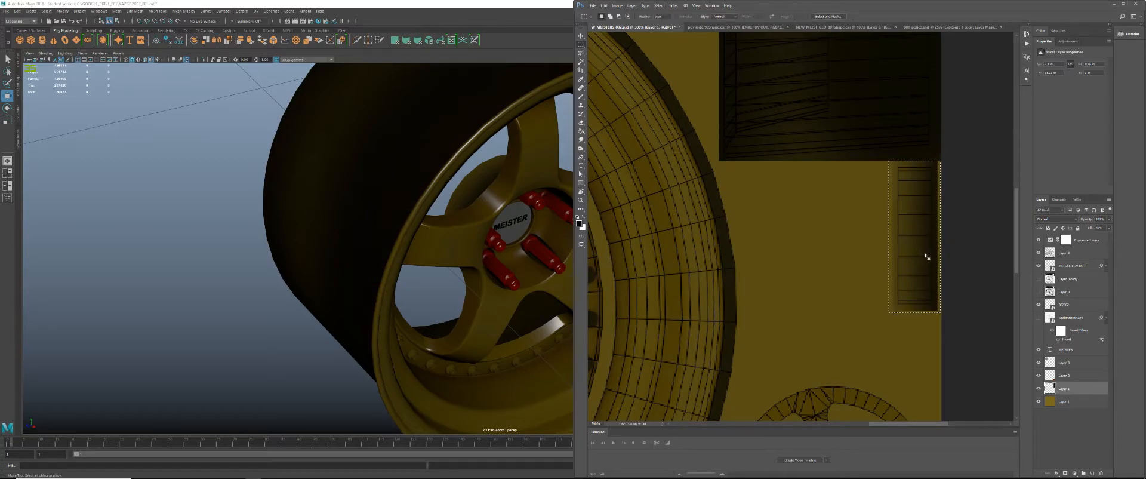
- Resize the selected dark strip horizontally about its center with Free Transform to fit its UV island, and clear the selection
key(ctrl+t)
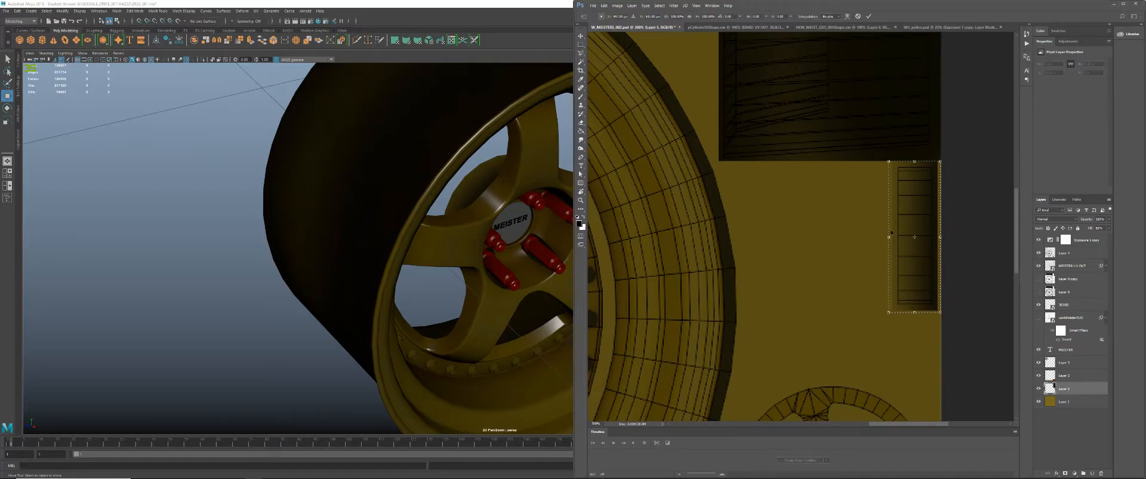
mouse_move(941, 237)
alt+mouse_down()
mouse_move(916, 237)
mouse_move(936, 237)
alt+mouse_up()
key(Return)
key(ctrl+d)
- Keep the dark barrel layer active and select the round, five-spoke back-face UV island with an elliptical marquee
key(ctrl+0)
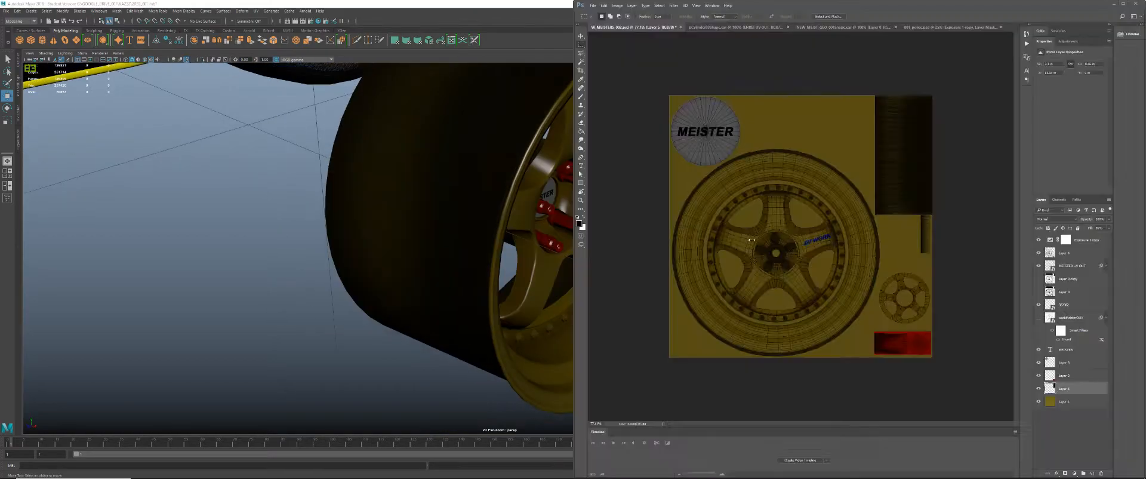
alt+scroll(939, 311, up, 5)
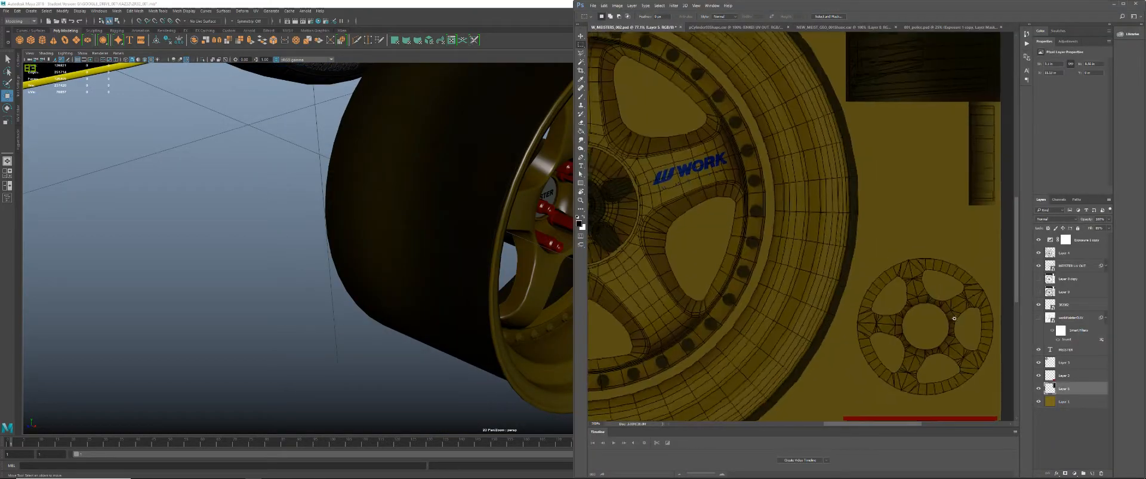
drag(912, 264, 866, 203)
alt+scroll(776, 185, down, 2)
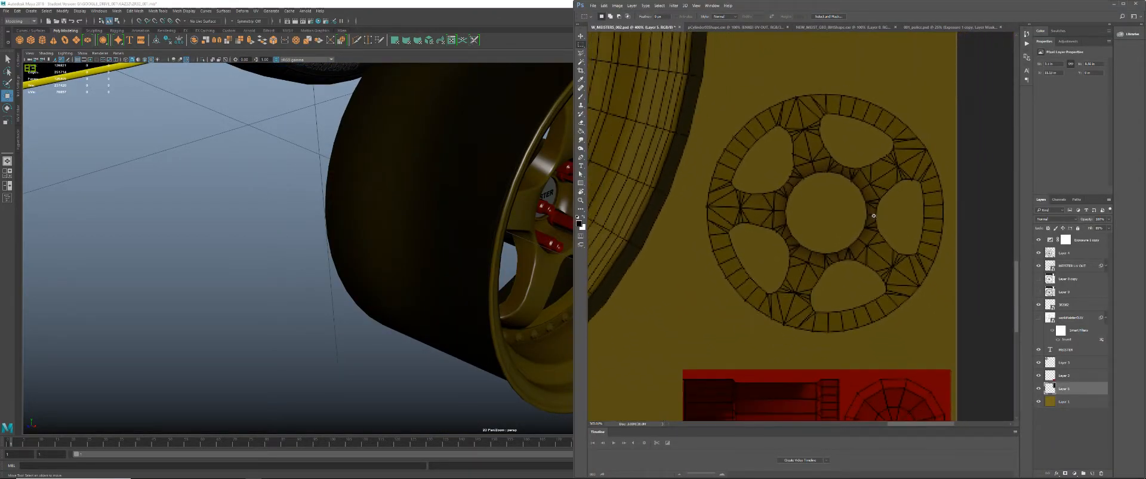
click(1061, 406)
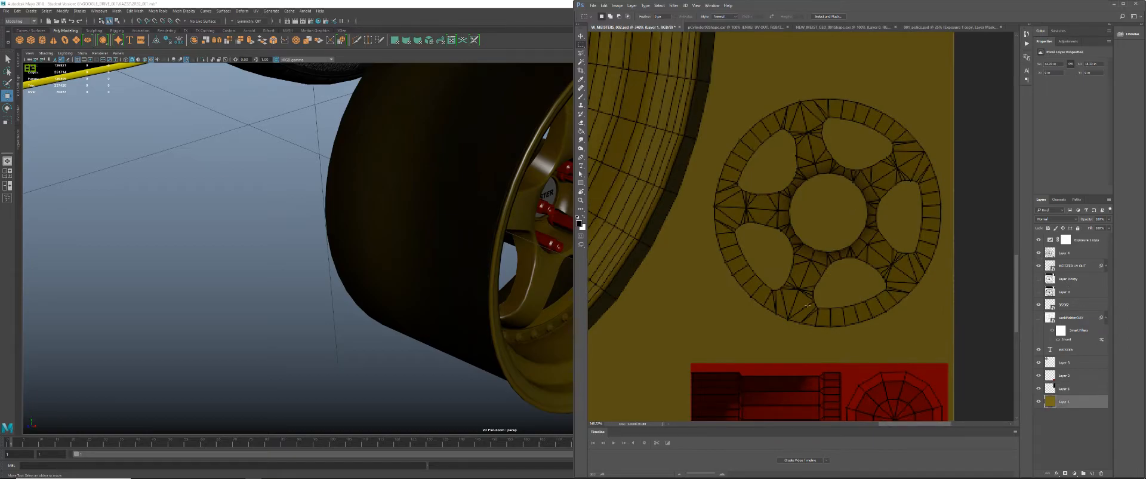
click(1073, 388)
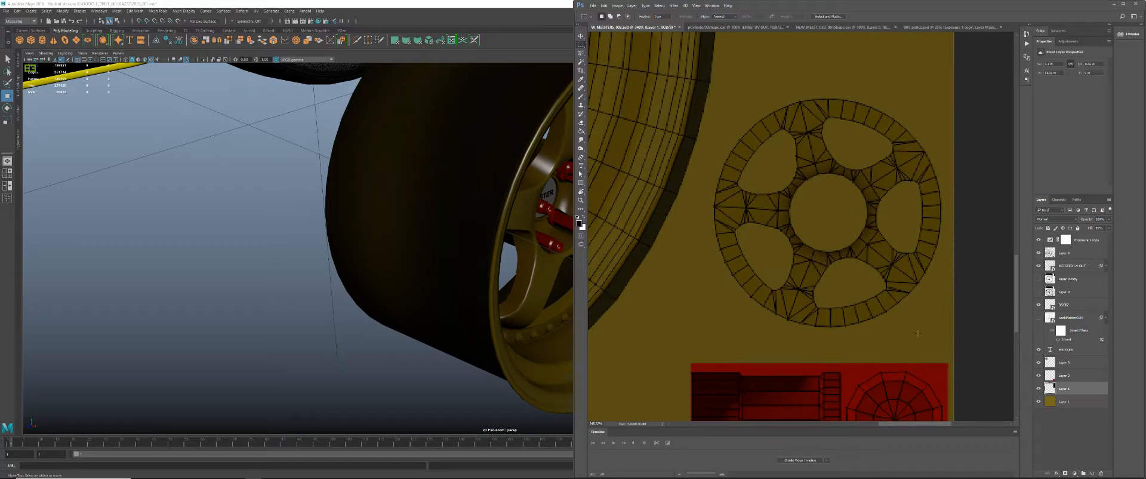
right_click(581, 44)
click(618, 51)
mouse_move(715, 102)
shift+mouse_down()
mouse_move(794, 144)
mouse_move(878, 230)
mouse_move(943, 332)
mouse_move(947, 372)
shift+mouse_up()
- Fill the circular selection with black on the dark barrel layer and clear the selection
key(g)
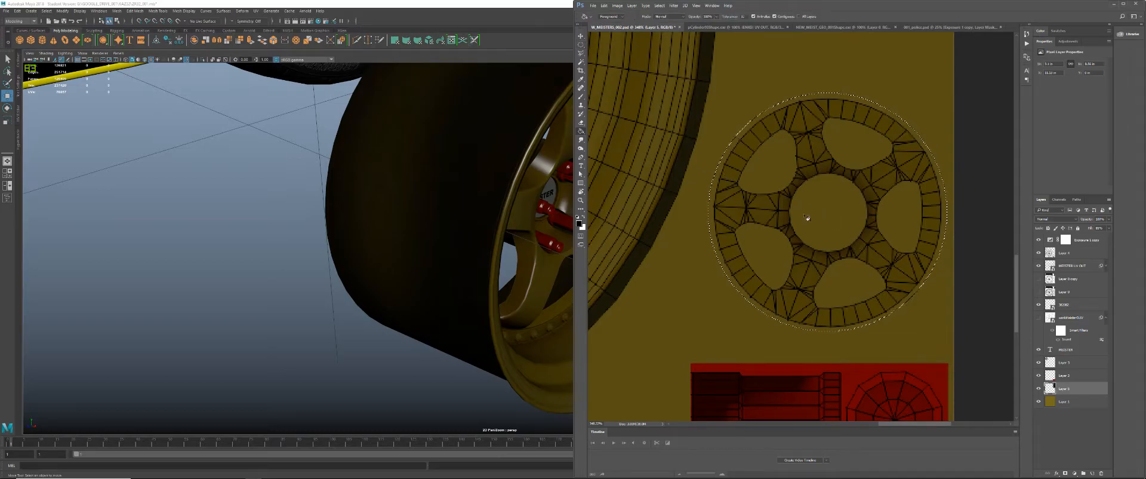
click(768, 211)
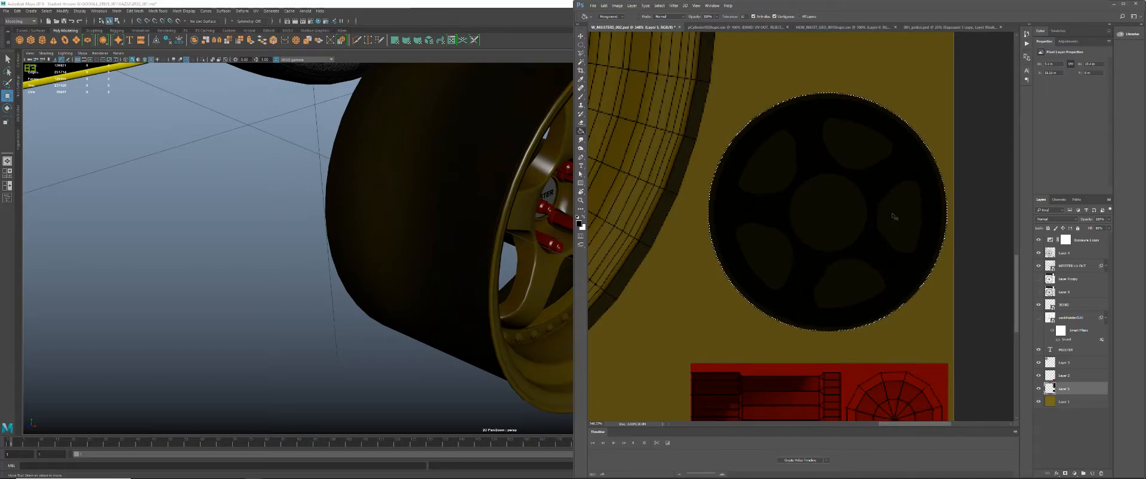
key(ctrl+d)
alt+scroll(908, 237, down, 5)
ctrl+drag(887, 228, 881, 229)
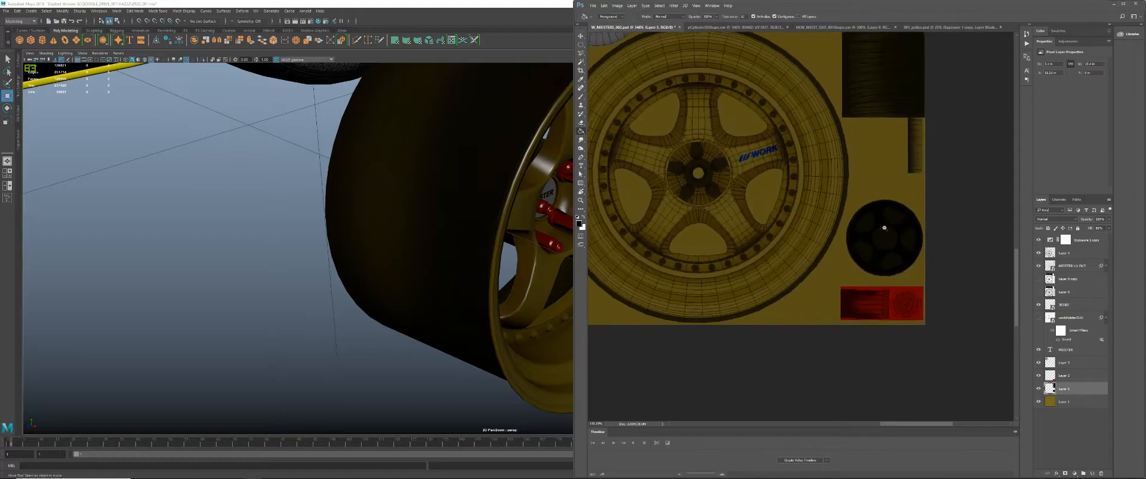
ctrl+click(1050, 388)
key(ctrl+d)
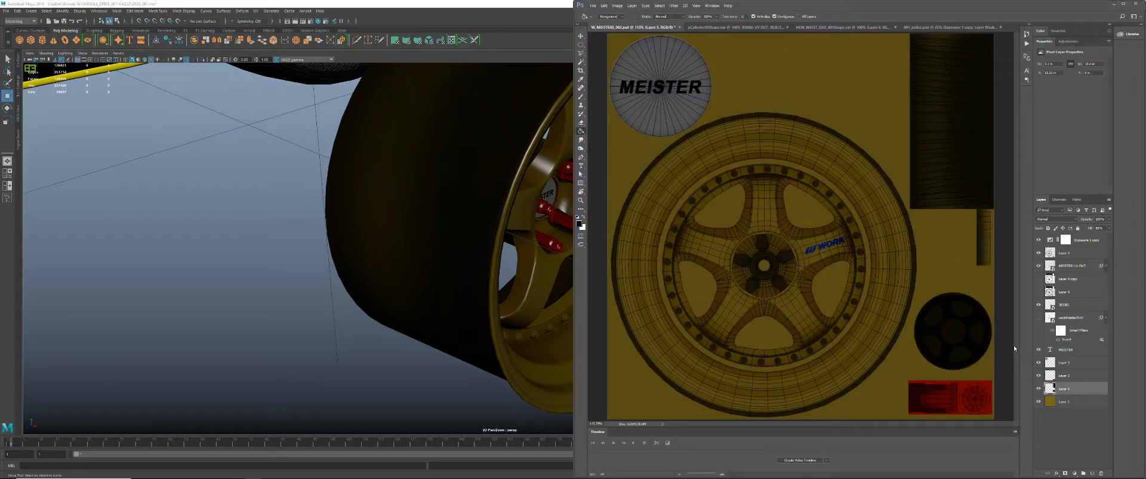
- Revert the document history to the elliptical marquee state, before the black fill
key(alt+z)
key(alt+z)
click(1027, 34)
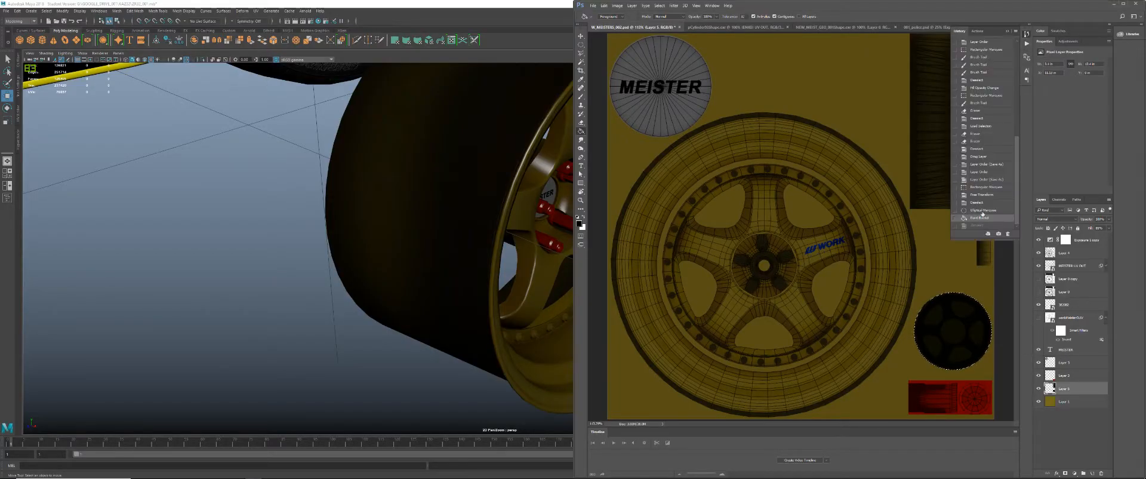
click(988, 211)
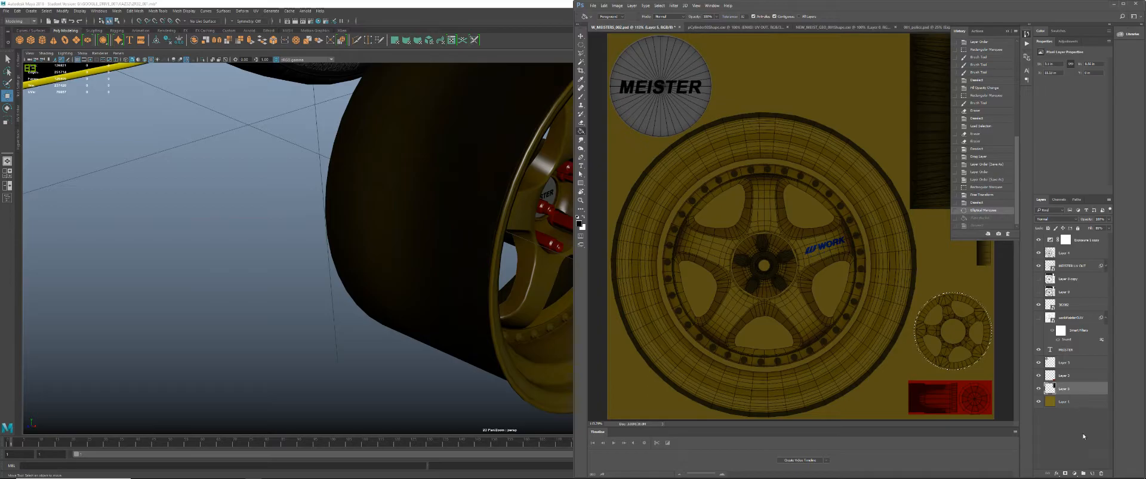
- Fill the circular back-face selection with black on a new layer and clear the selection
click(1093, 473)
click(961, 332)
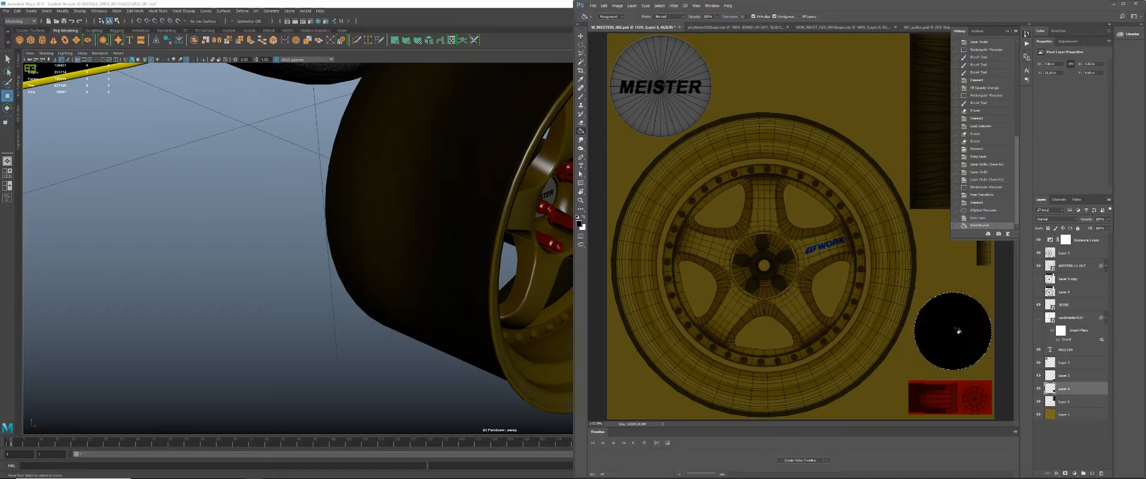
key(ctrl+d)
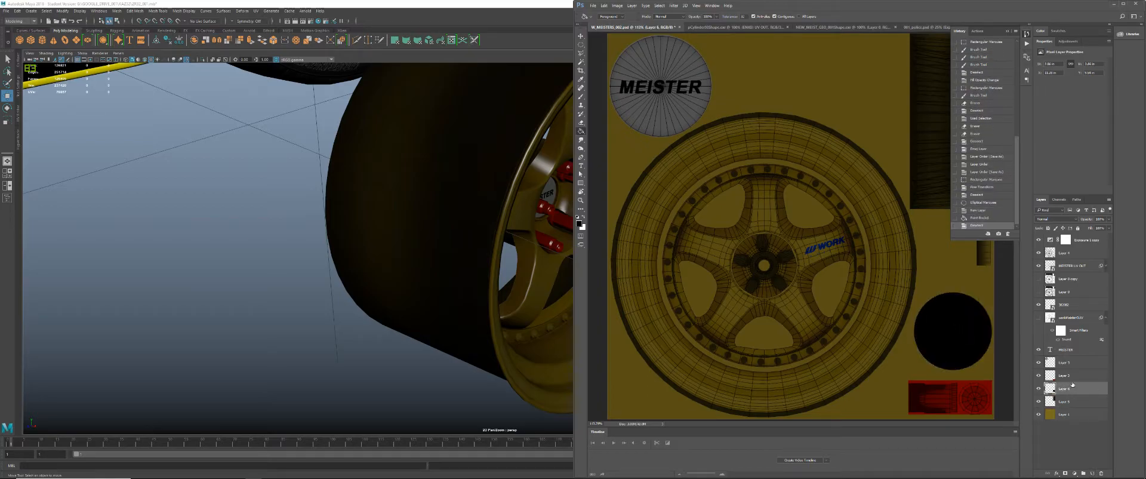
- Stack the black circle layer directly above the gold base layer at reduced opacity, and hide the Meister UV layout layer
alt+scroll(977, 339, up, 3)
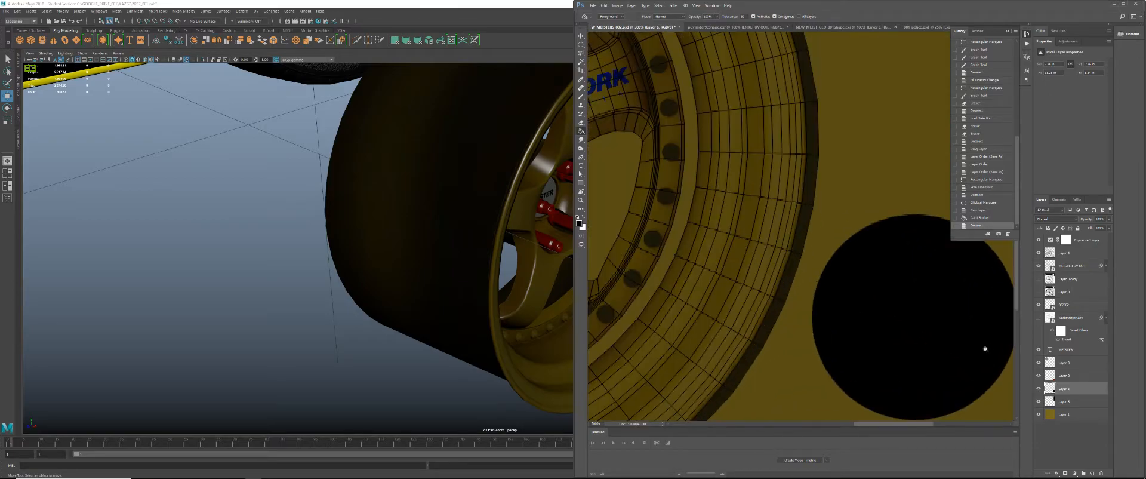
alt+scroll(986, 348, down, 2)
drag(1069, 395, 1068, 404)
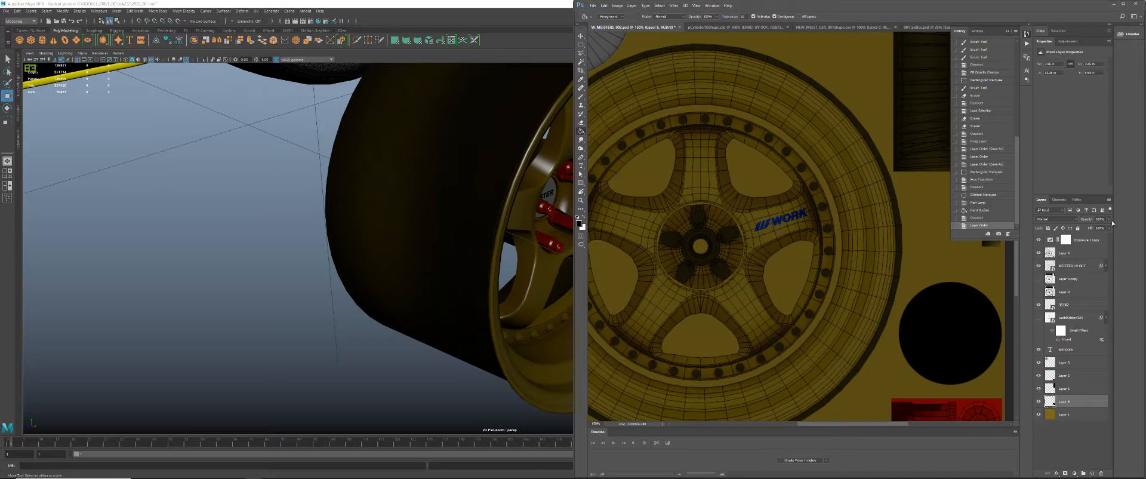
drag(1099, 231, 1092, 231)
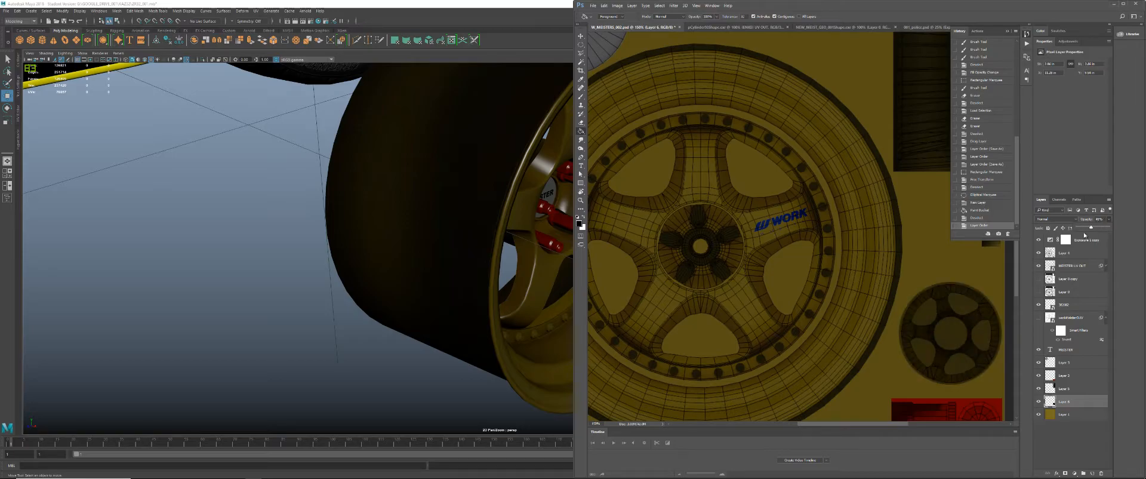
click(1037, 267)
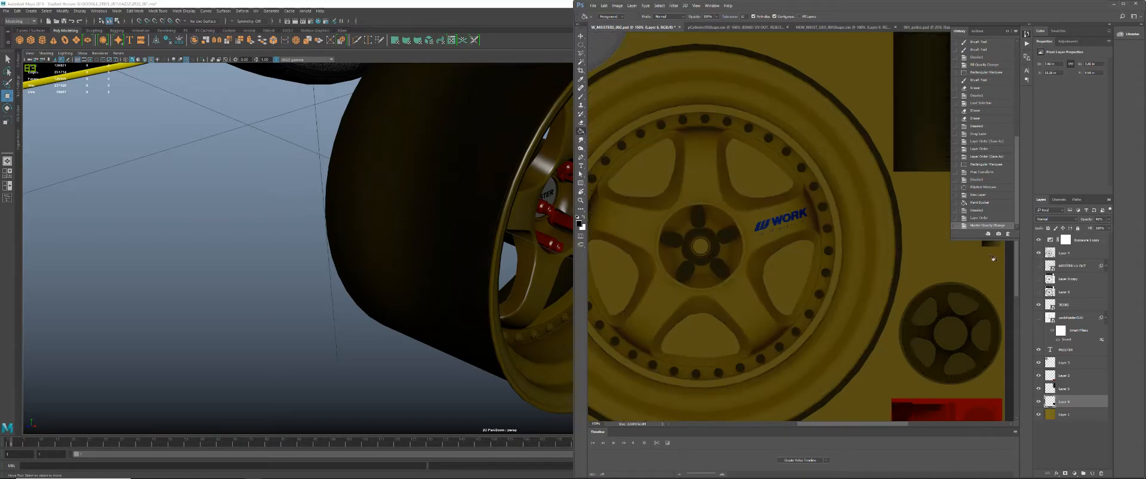
- Switch to Maya to examine the wheel's rim and spokes, and check the texture's lower layers in Photoshop by toggling their visibility
drag(839, 243, 890, 258)
ctrl+drag(891, 258, 873, 247)
drag(910, 229, 880, 231)
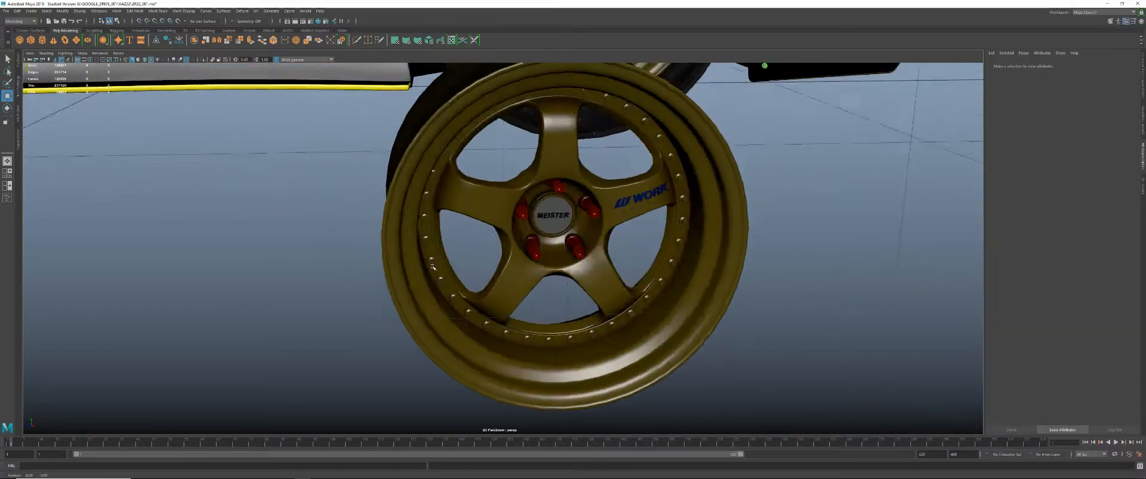
alt+drag(537, 251, 459, 254)
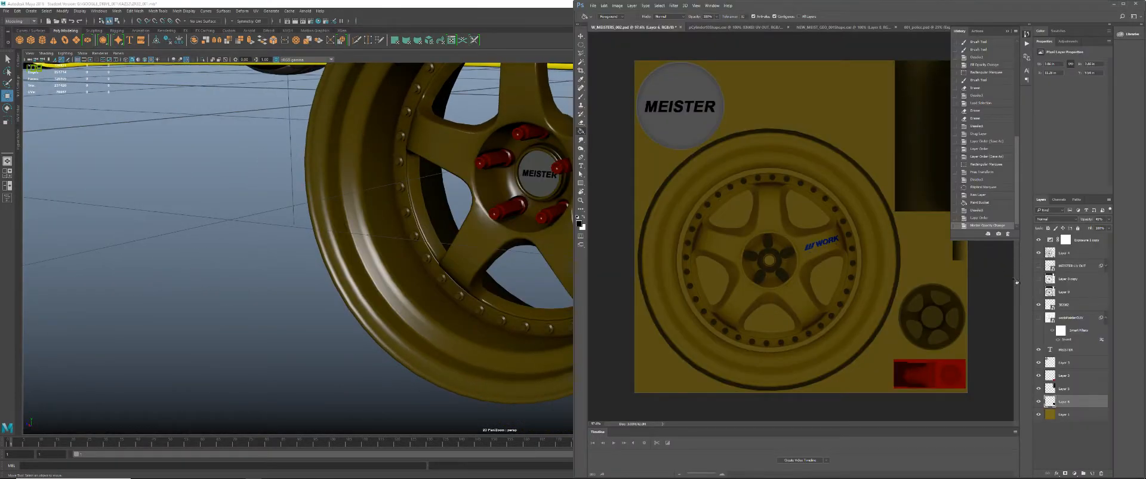
click(1079, 319)
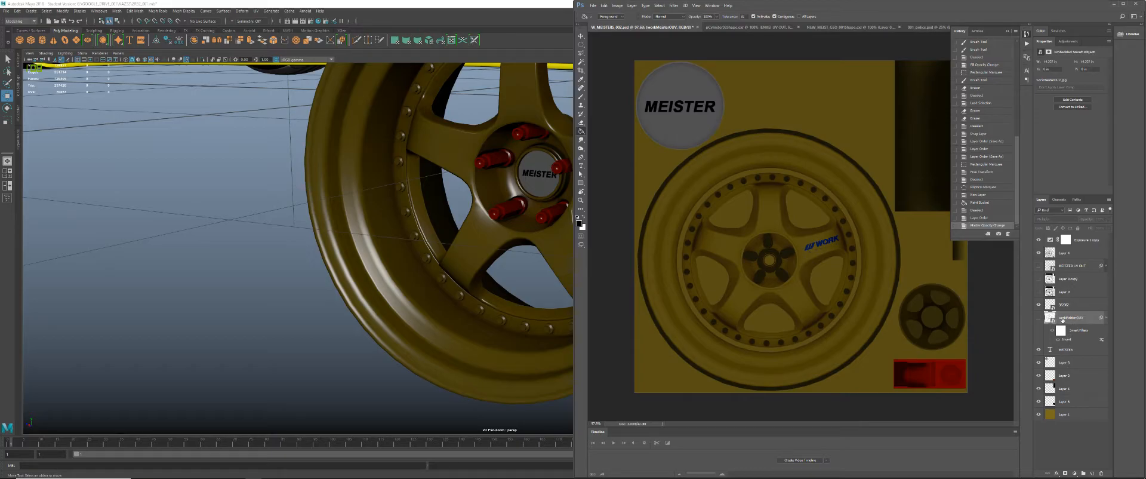
click(1038, 362)
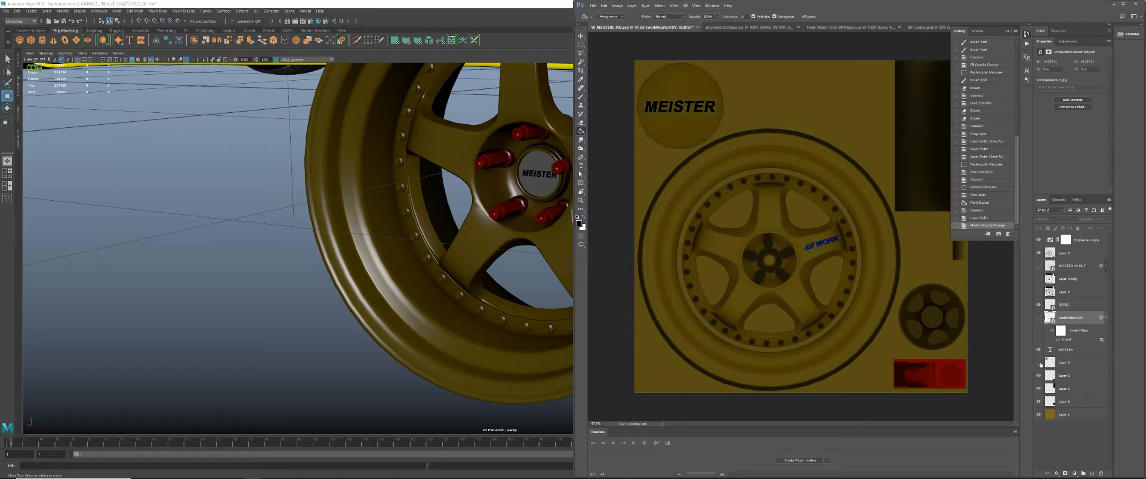
click(1038, 375)
- Compare the wheel with and without the uppermost shading layer below the adjustment layer, and raise that layer's opacity to deepen the shading
click(1067, 253)
click(1038, 252)
click(1038, 253)
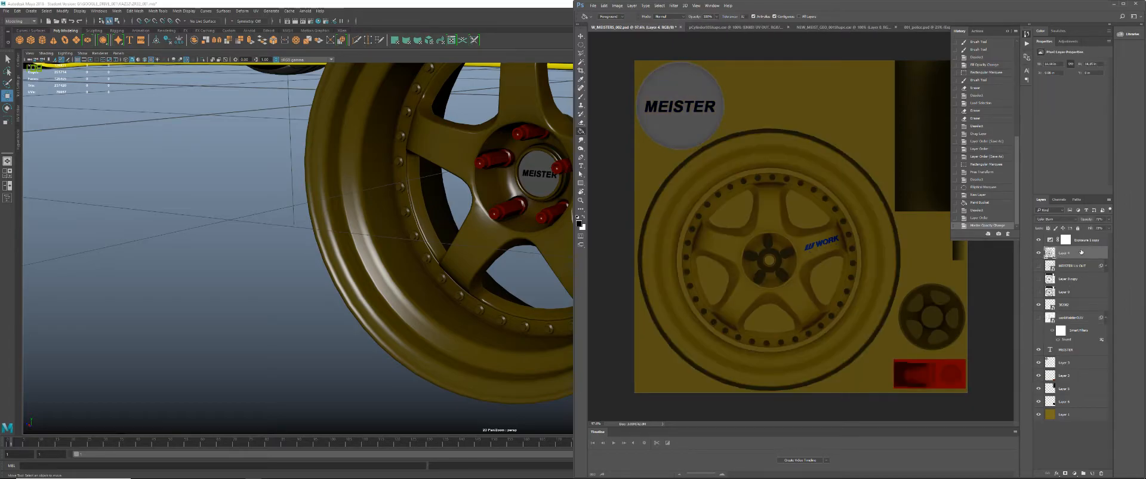
click(1110, 222)
drag(1103, 229, 1105, 228)
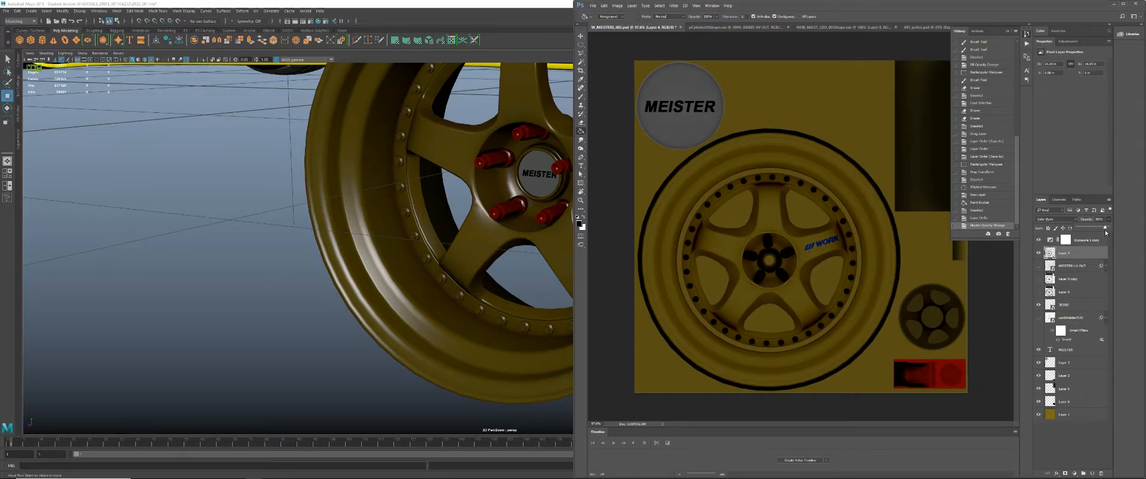
drag(1116, 231, 1117, 231)
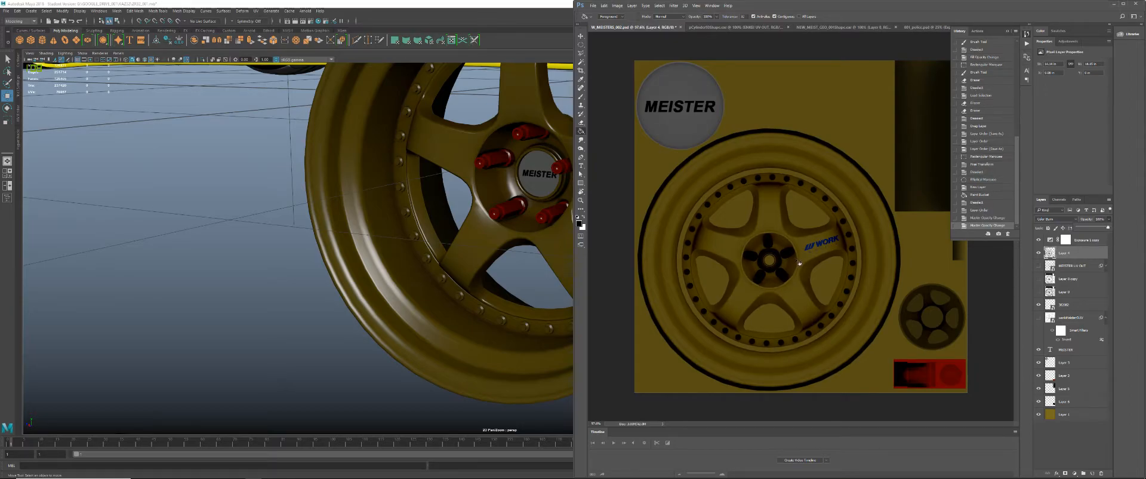
- Try to save the layered wheel texture document, and bring up Save As for a separate copy
click(593, 6)
click(620, 72)
click(594, 6)
click(618, 79)
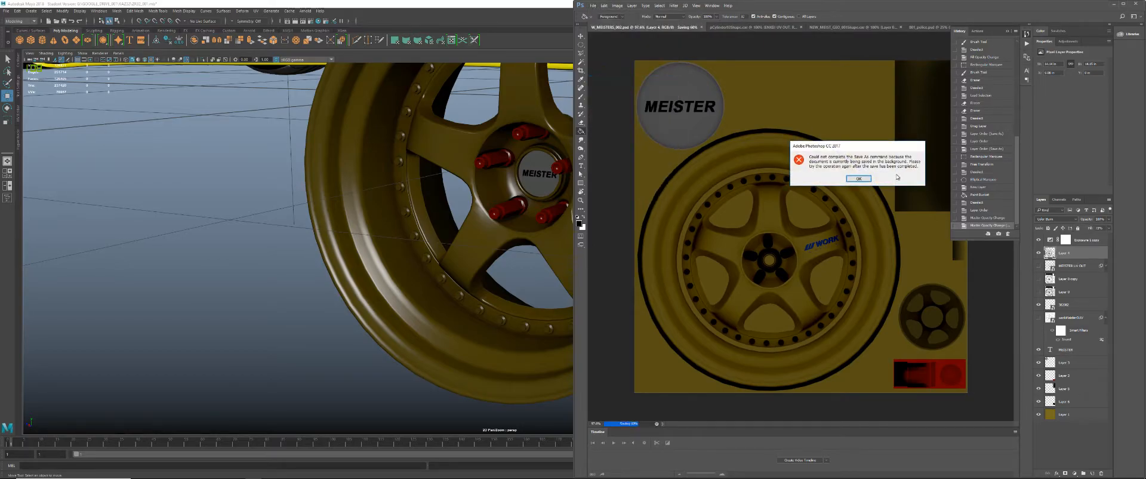
click(858, 177)
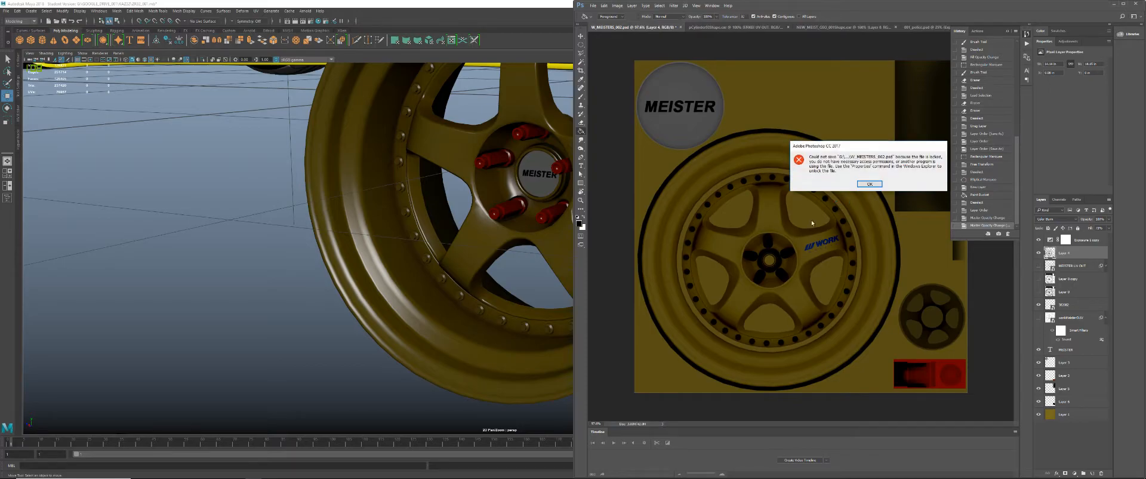
click(860, 185)
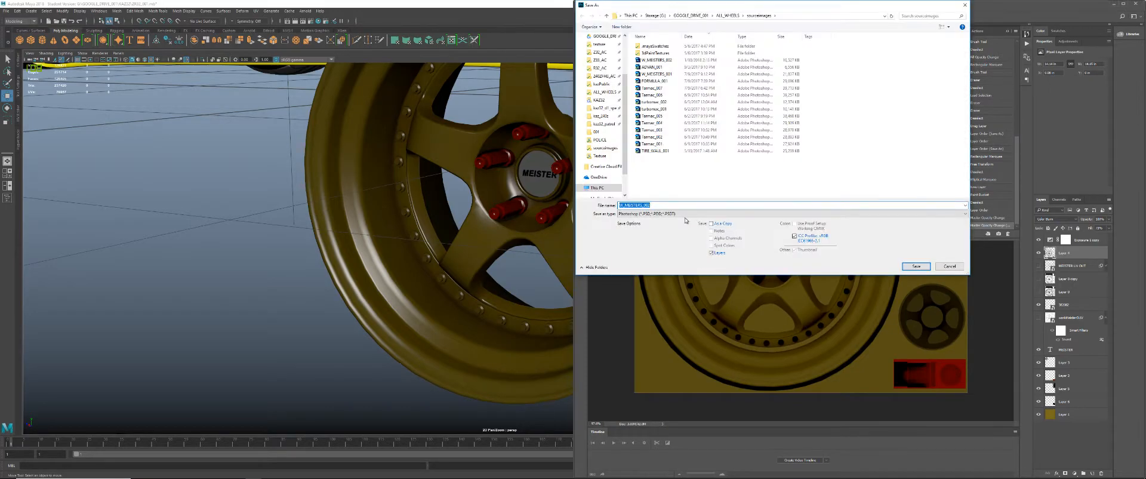
- Save the texture in DDS format over the existing Meister wheel file, generating MIP maps
click(687, 213)
click(687, 239)
double_click(651, 60)
click(589, 242)
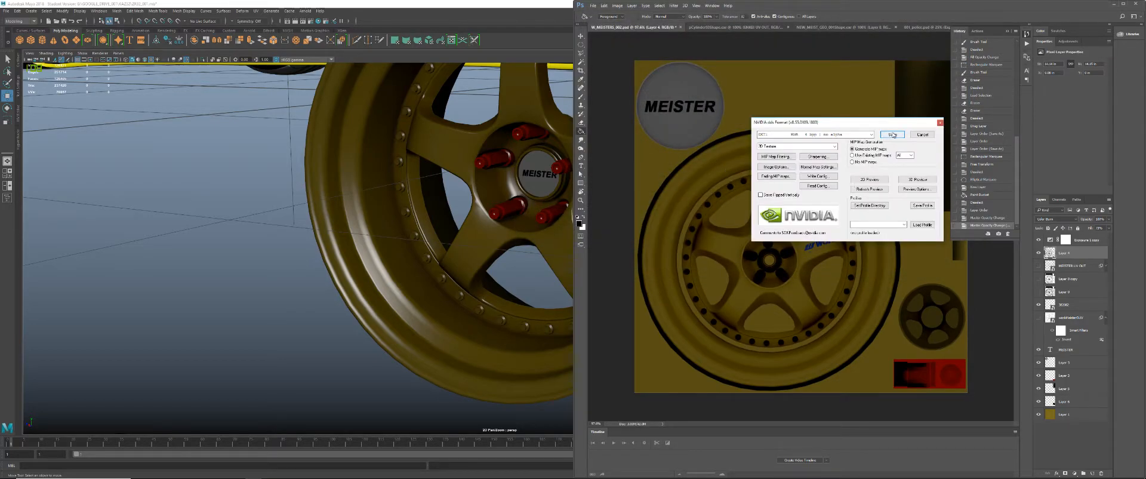
click(889, 134)
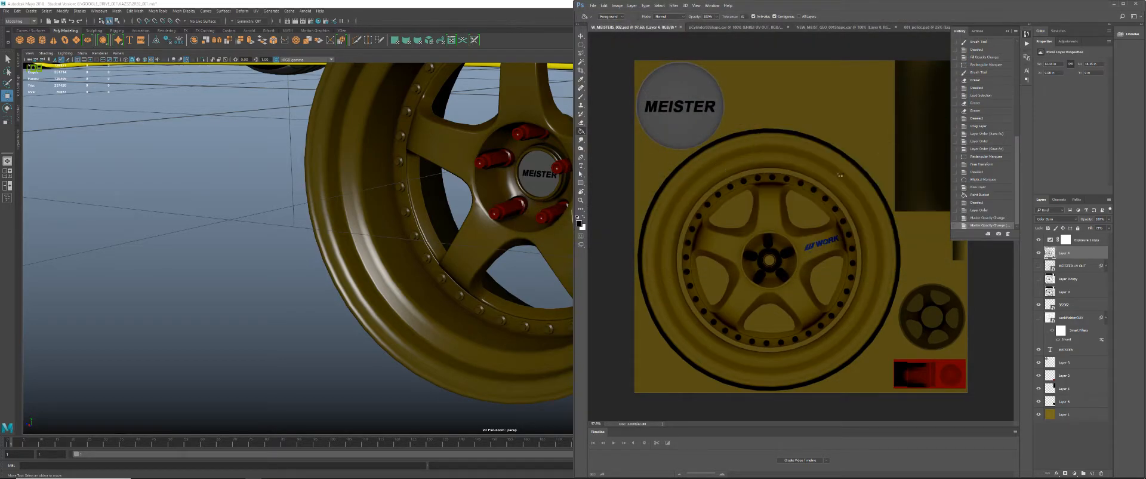
- Select the loose wheel and reload the image file feeding its phong material's colour
click(486, 186)
key(alt+Tab)
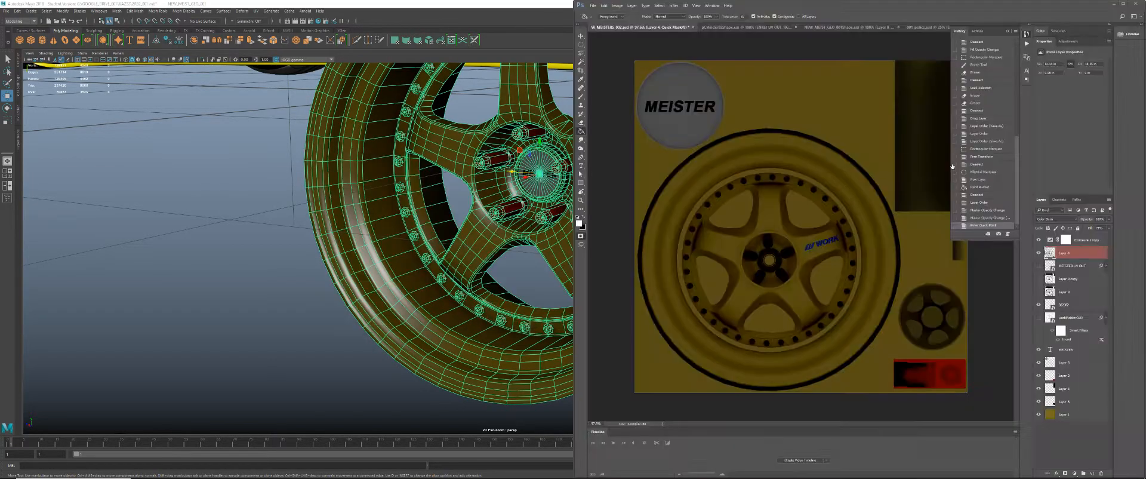
key(q)
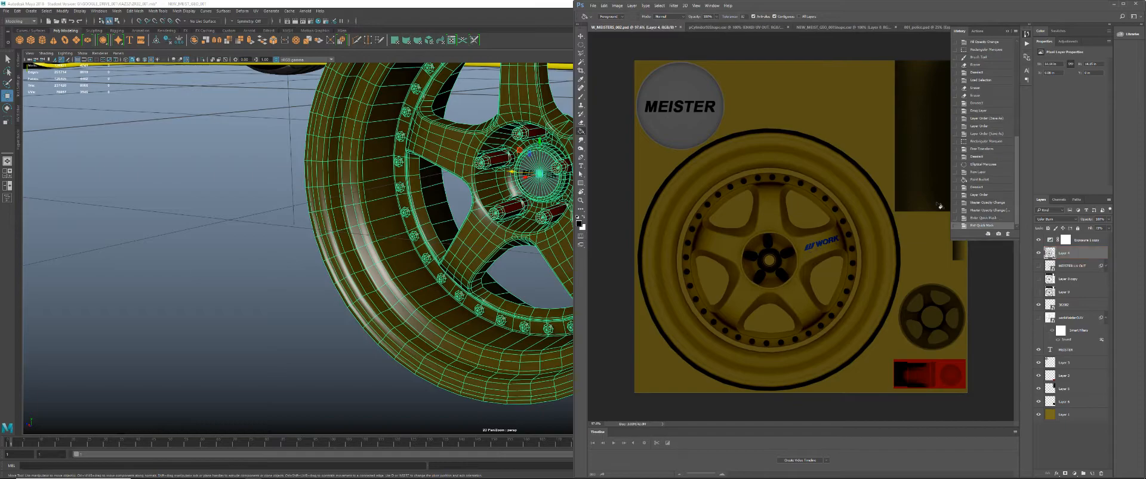
key(alt+Tab)
alt+drag(770, 192, 821, 182)
alt+drag(646, 189, 776, 227)
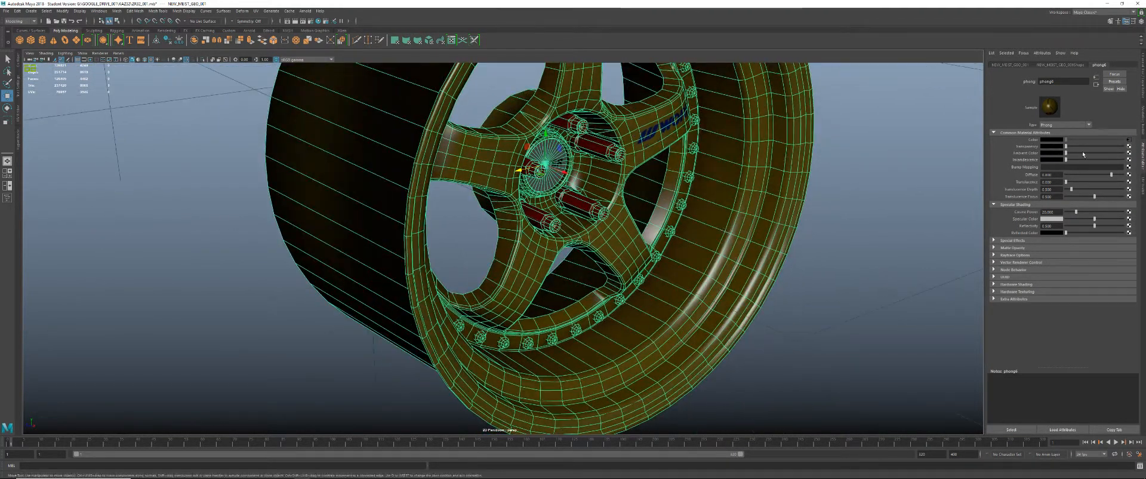
click(1130, 141)
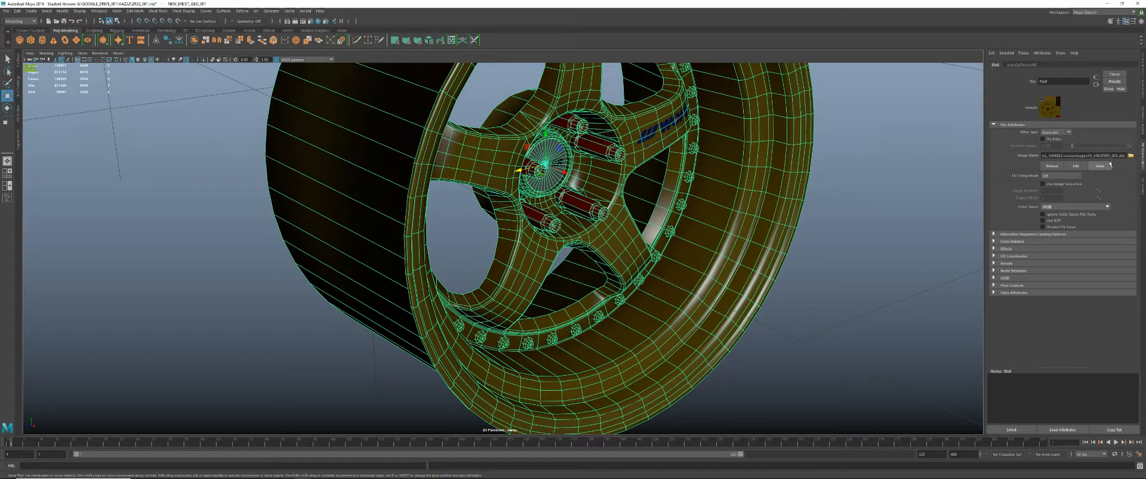
click(1052, 166)
- Examine the updated texture on the wheel's back, spokes, lug nuts and outer lip, looking closely at the bolt ring
click(860, 177)
alt+drag(762, 172, 584, 202)
alt+right_drag(584, 202, 693, 225)
alt+drag(693, 225, 705, 214)
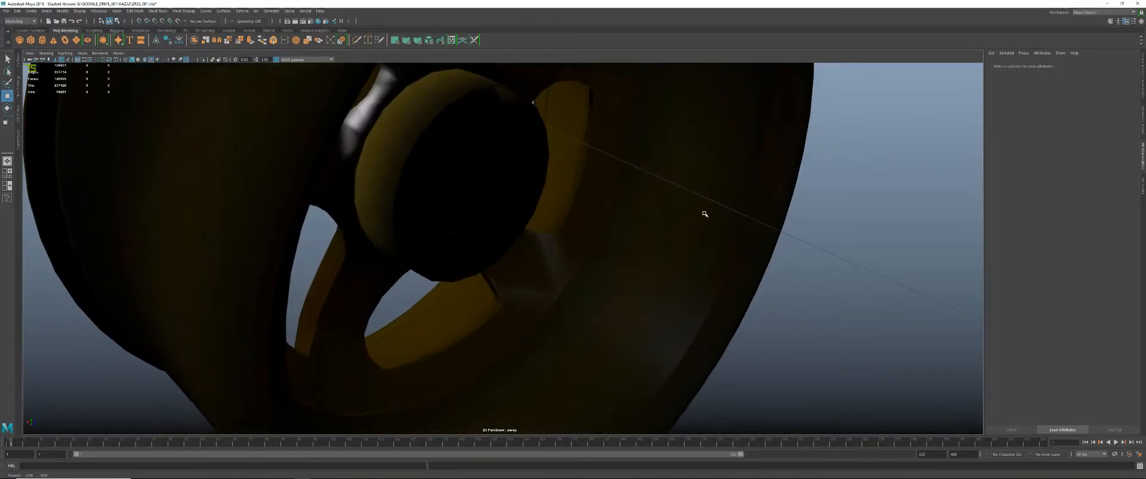
alt+right_drag(705, 214, 429, 200)
alt+drag(430, 200, 542, 230)
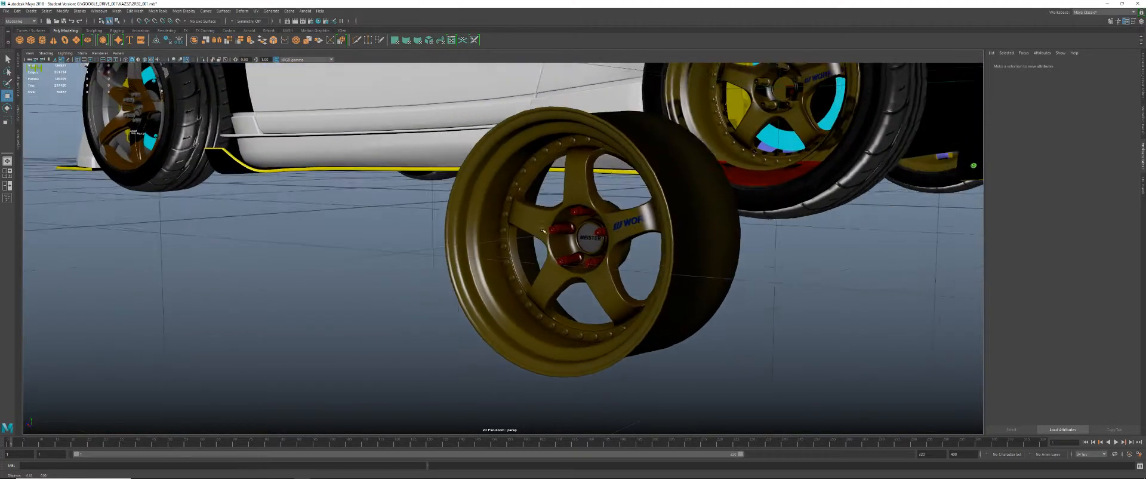
alt+right_drag(543, 231, 597, 232)
alt+drag(597, 231, 548, 220)
alt+right_drag(547, 220, 747, 236)
alt+drag(746, 235, 723, 223)
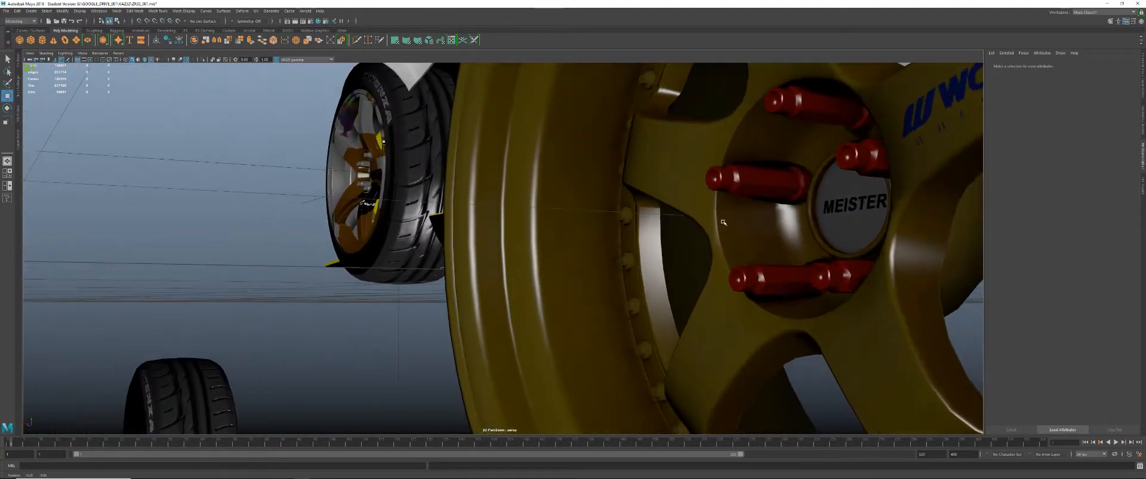
alt+right_drag(723, 223, 761, 238)
alt+drag(761, 237, 599, 264)
click(636, 232)
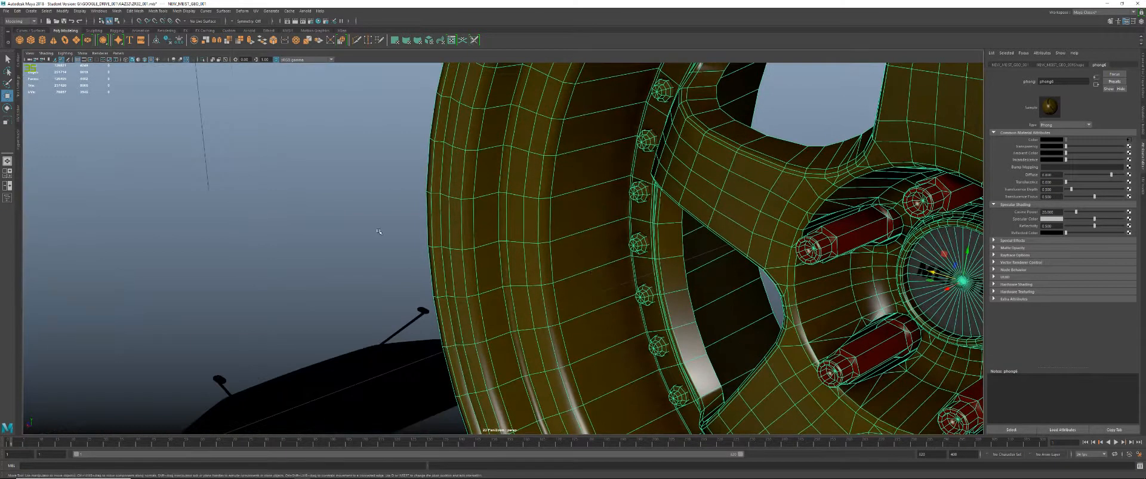
click(378, 231)
alt+right_drag(379, 232, 472, 249)
alt+drag(472, 248, 468, 251)
alt+drag(599, 254, 605, 254)
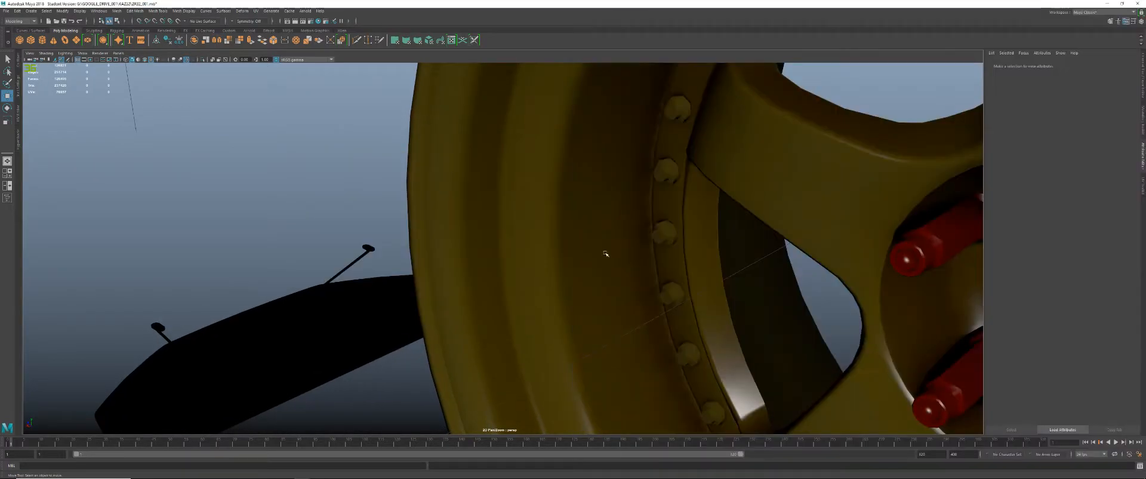
- Select the wheel, show its UV layout beside the model and switch to edge selection
click(606, 254)
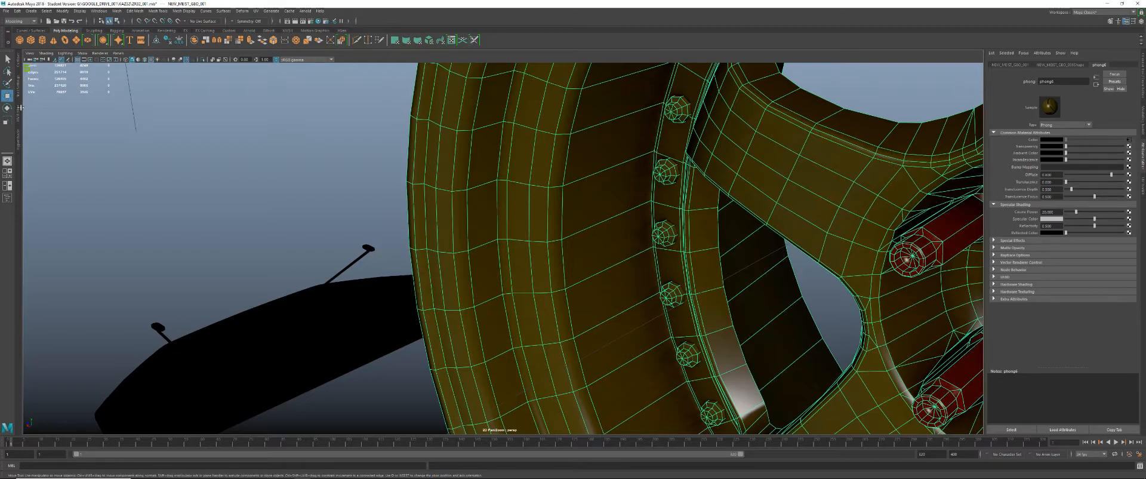
click(18, 115)
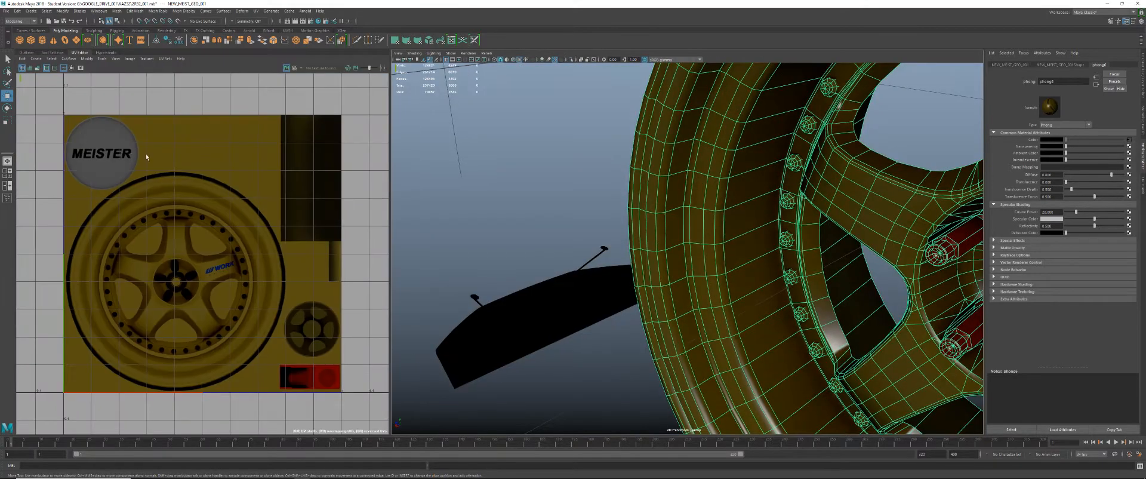
right_drag(740, 160, 745, 138)
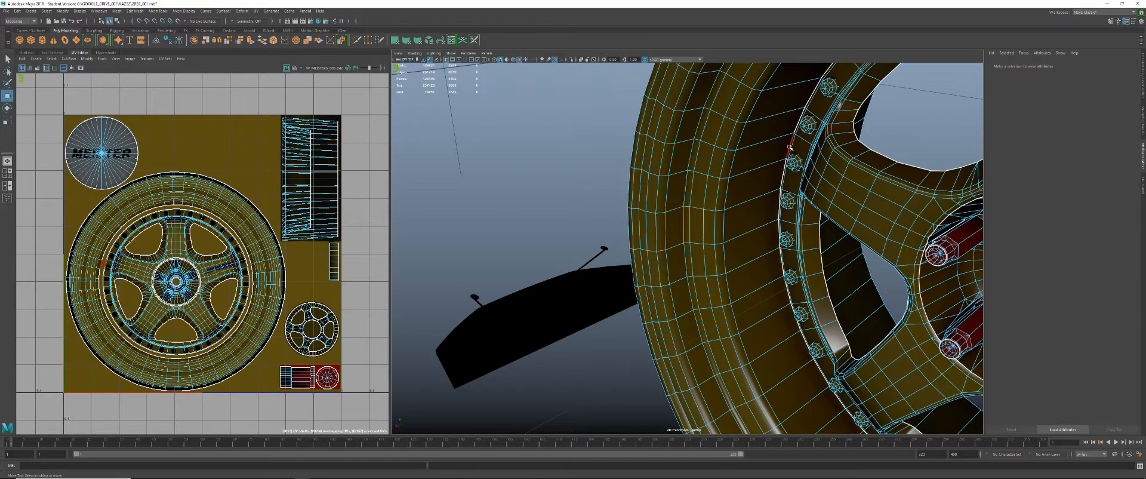
- Try scaling the edge ring beside the rim bolts in the UV layout
click(789, 147)
scroll(203, 248, up, 5)
alt+middle_drag(259, 280, 248, 219)
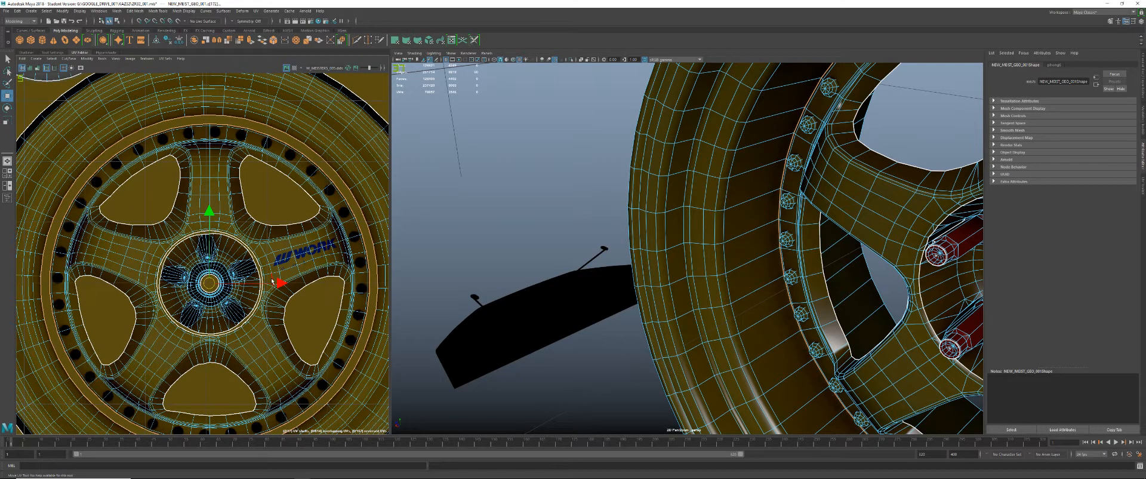
key(r)
drag(213, 286, 210, 286)
key(ctrl+z)
- Select the UV loop around the spoke disc's outer border, scale it slightly inward about its centre, and return to object selection
right_drag(305, 134, 316, 135)
click(286, 133)
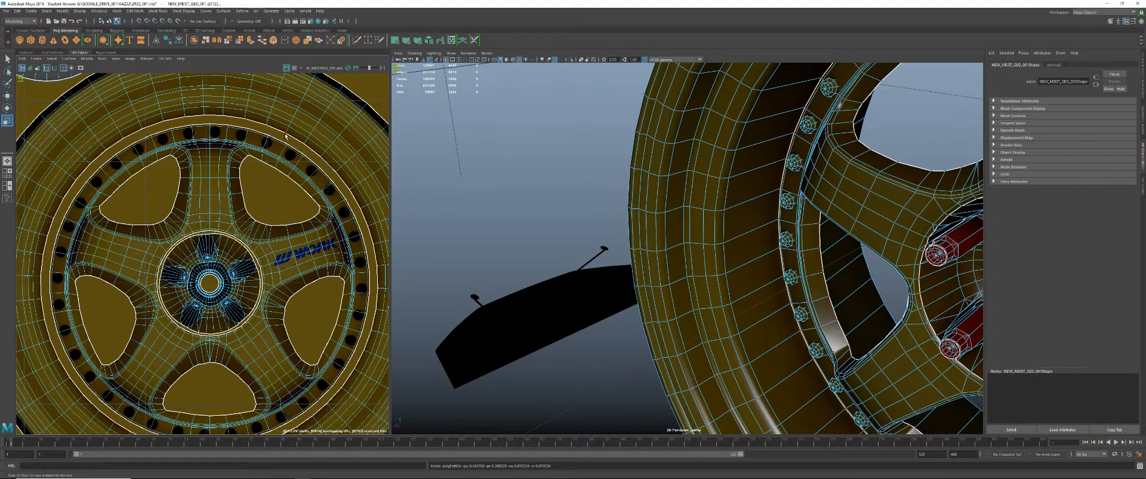
shift+double_click(306, 145)
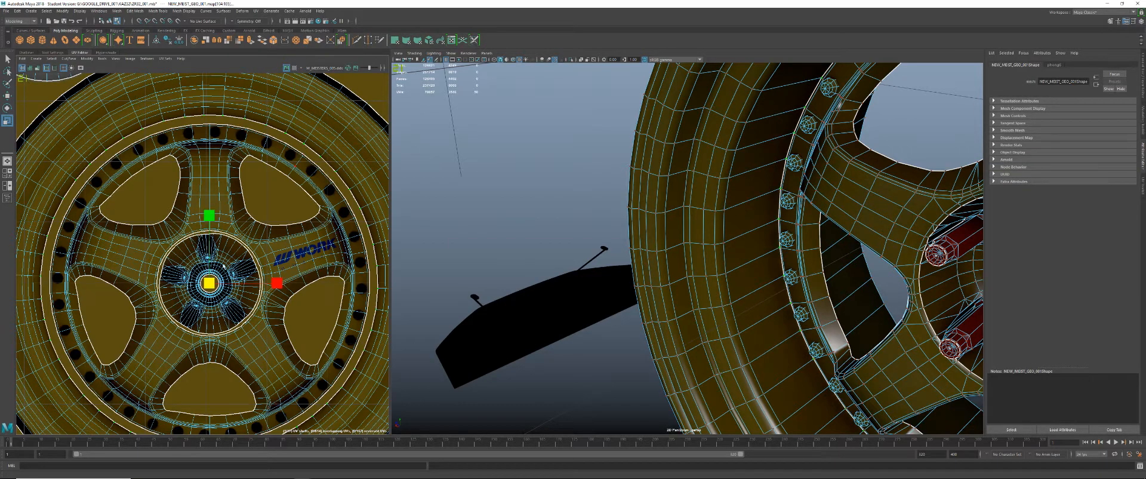
drag(212, 284, 209, 285)
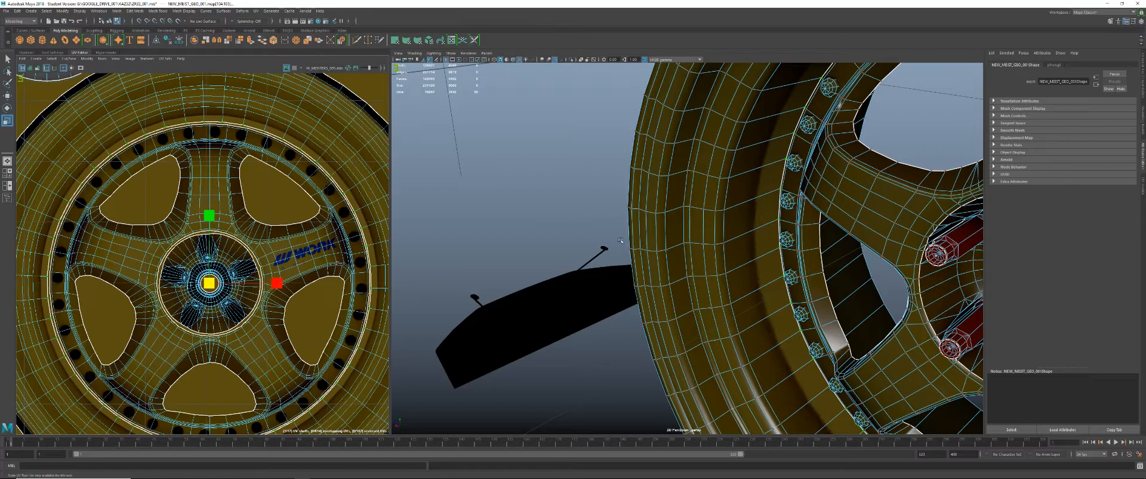
right_drag(745, 195, 777, 184)
mouse_move(722, 207)
alt+mouse_down()
mouse_move(732, 234)
mouse_move(715, 224)
mouse_move(744, 206)
mouse_move(731, 210)
alt+mouse_up()
alt+middle_drag(731, 210, 699, 219)
alt+drag(699, 219, 706, 214)
scroll(351, 175, down, 6)
alt+middle_drag(364, 165, 226, 207)
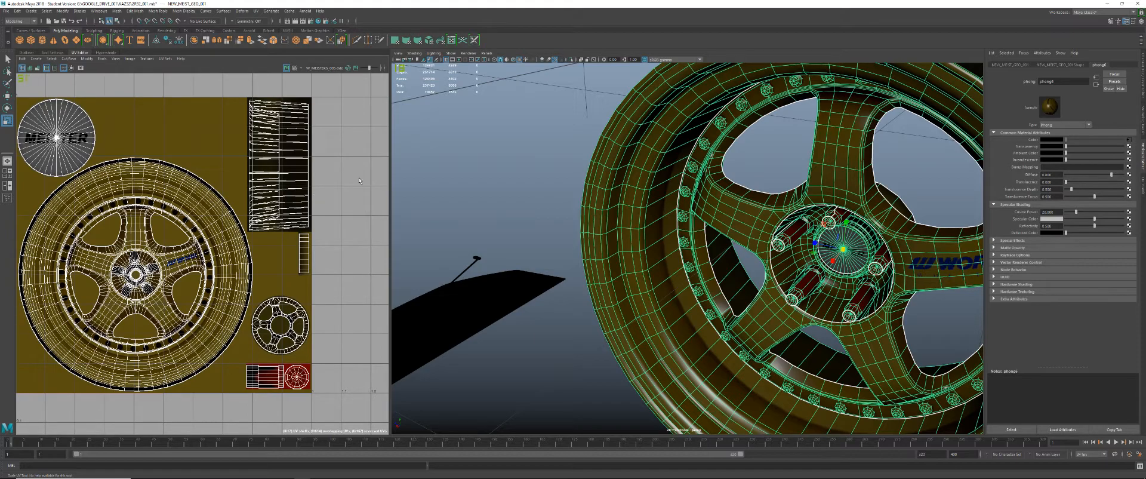
- Switch to the Maya scene with all the wheels, then select and frame the untextured Meister wheel in the Potenza tyre
key(alt+Tab)
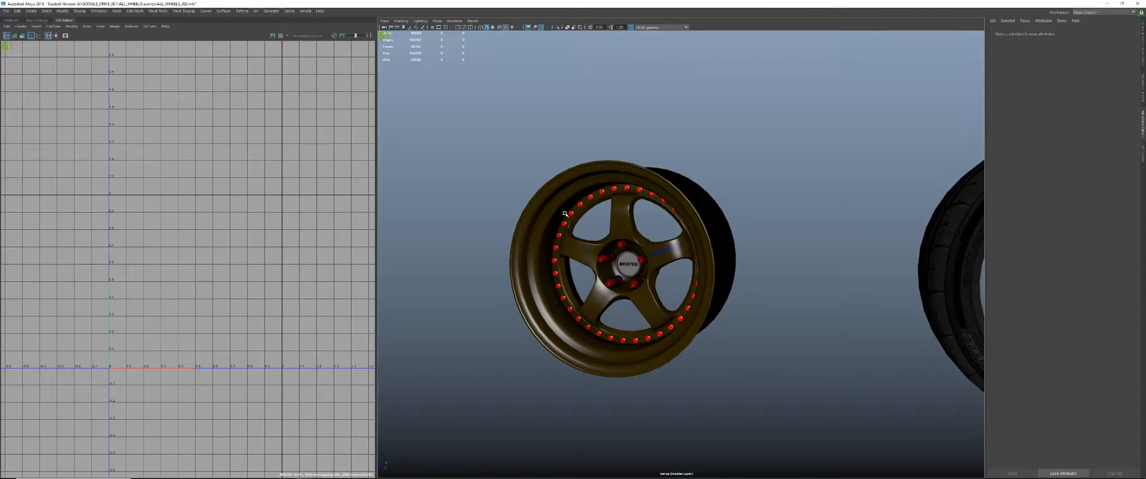
scroll(571, 193, down, 10)
alt+middle_drag(776, 251, 471, 263)
alt+middle_drag(839, 267, 620, 268)
scroll(620, 267, up, 5)
click(604, 267)
key(f)
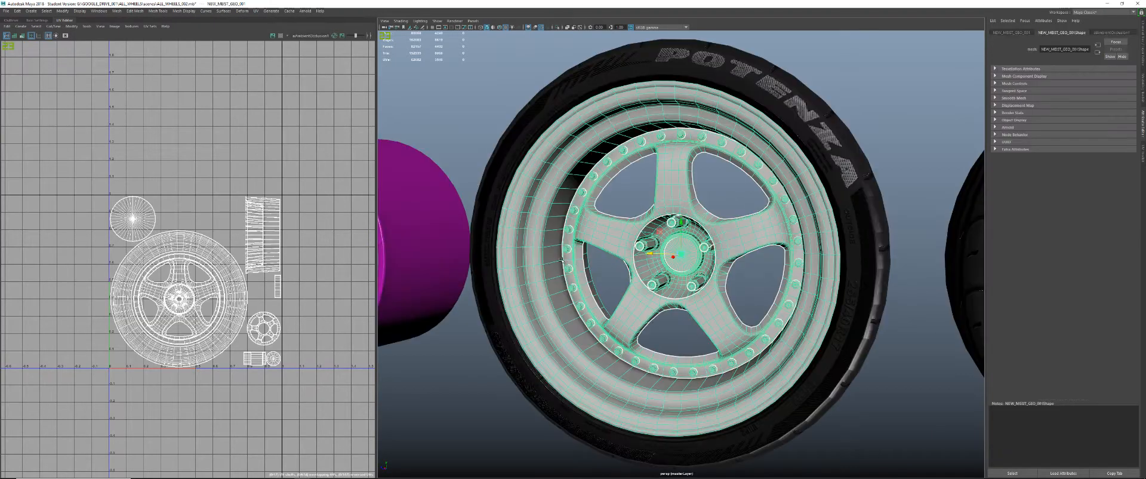
- Select the UV loop around this wheel's spoke disc, scale it slightly inward about its centre, and return to object selection
scroll(164, 264, up, 6)
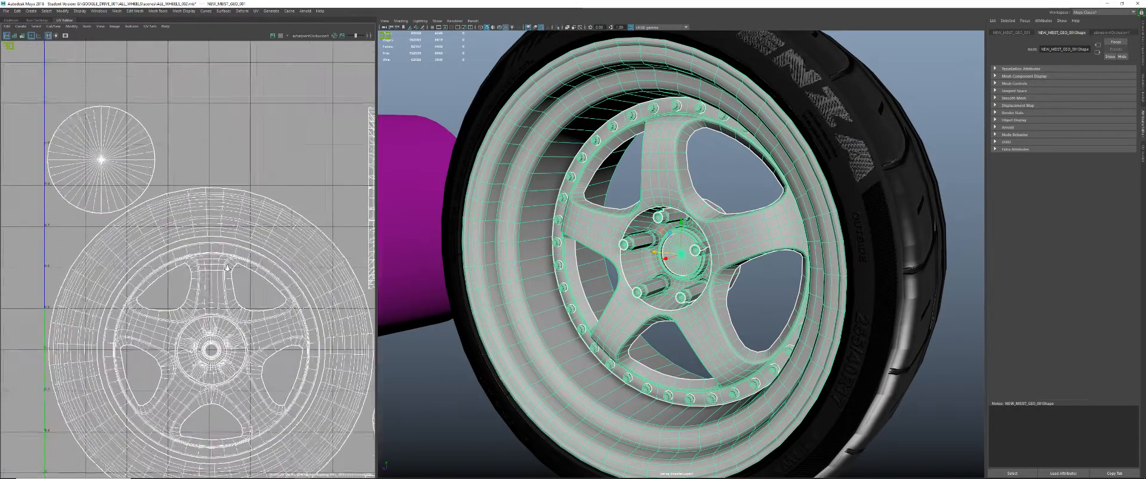
right_drag(232, 245, 237, 211)
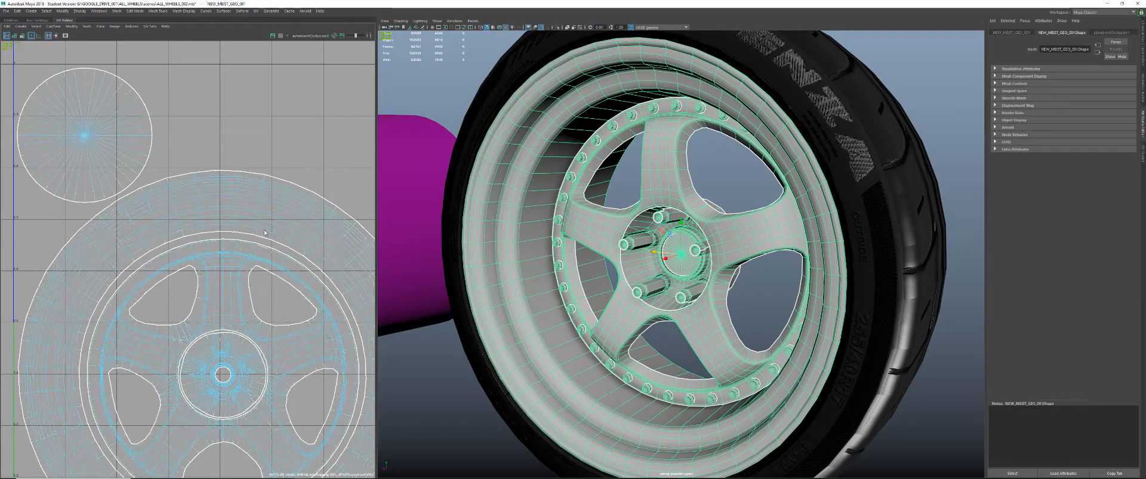
click(253, 236)
shift+double_click(270, 240)
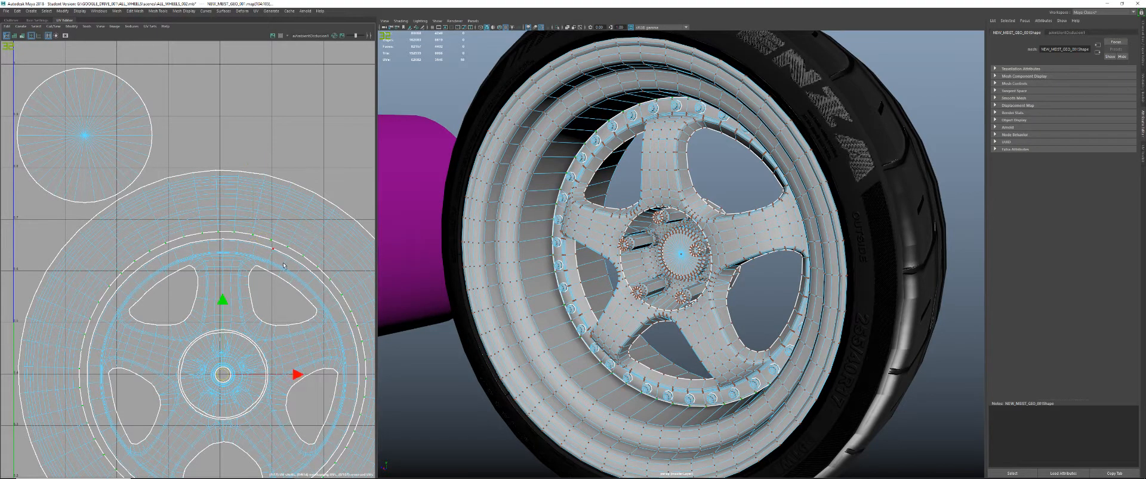
key(r)
drag(225, 376, 220, 377)
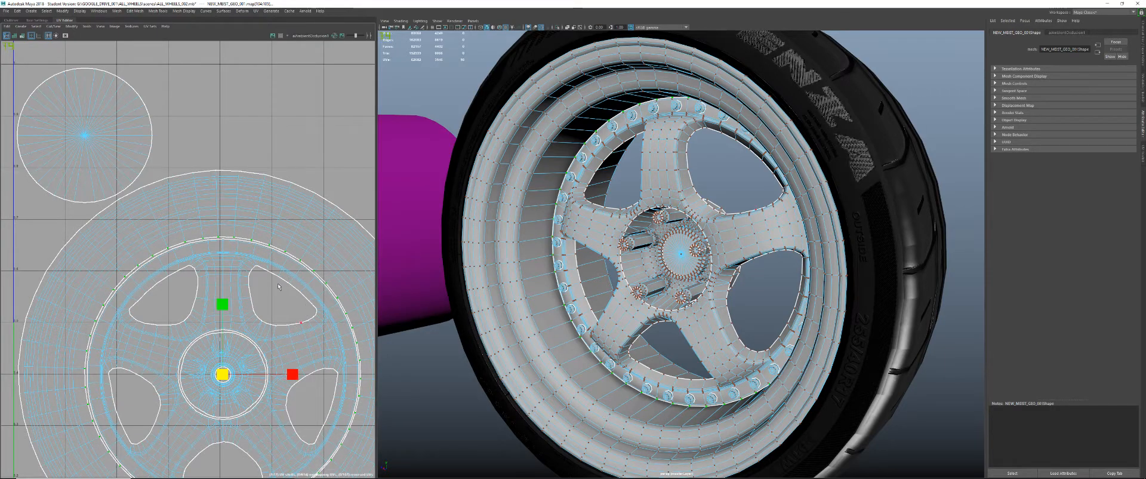
scroll(682, 252, down, 4)
alt+drag(683, 252, 707, 256)
right_drag(584, 172, 604, 156)
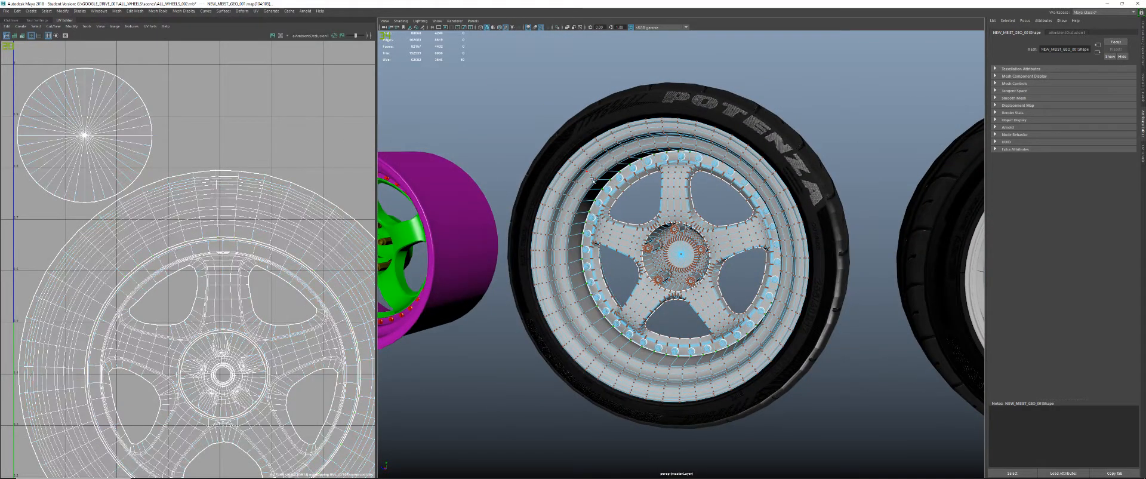
- Render the selected wheel to a texture with Arnold at a resolution of 1024
click(305, 10)
mouse_move(323, 71)
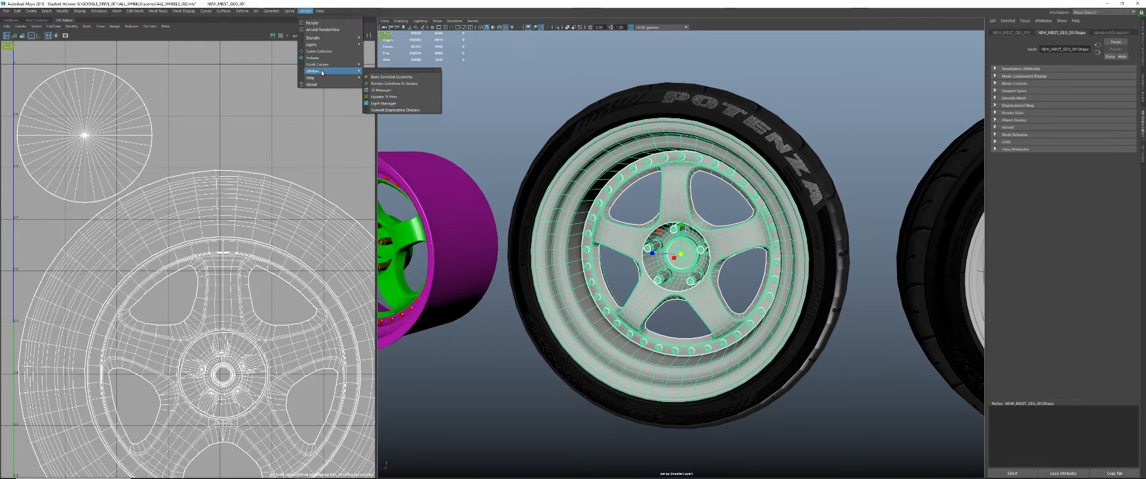
click(404, 84)
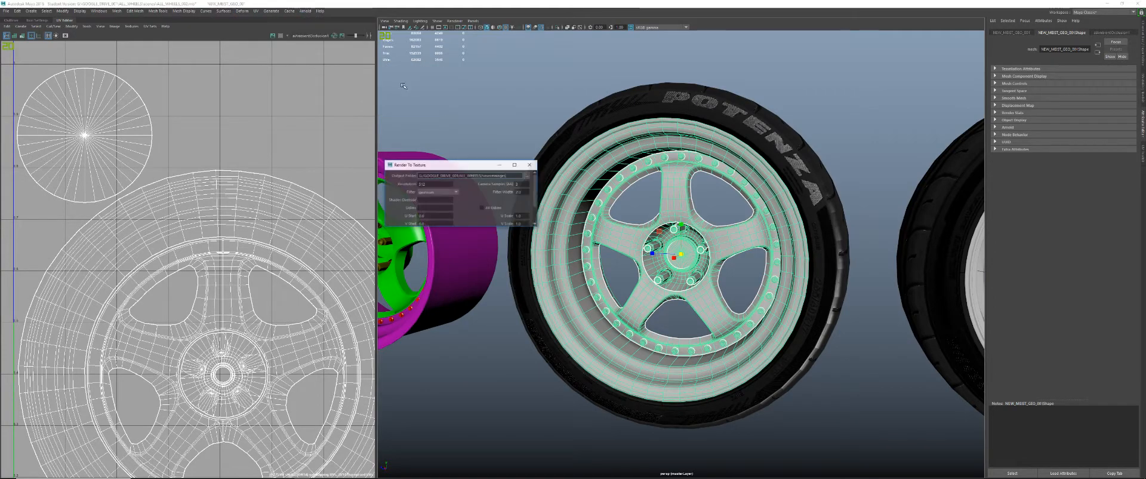
double_click(440, 184)
text(1024)
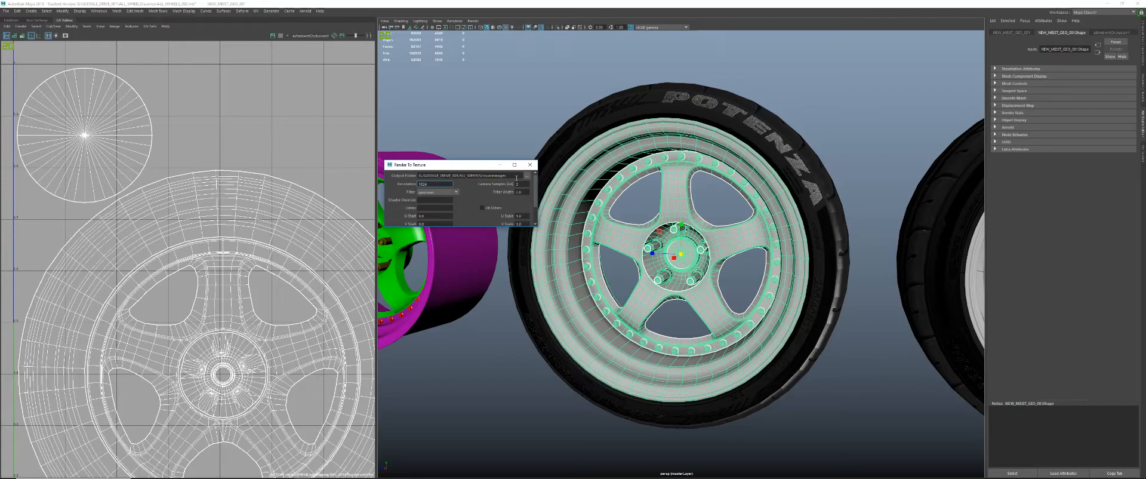
scroll(453, 203, down, 2)
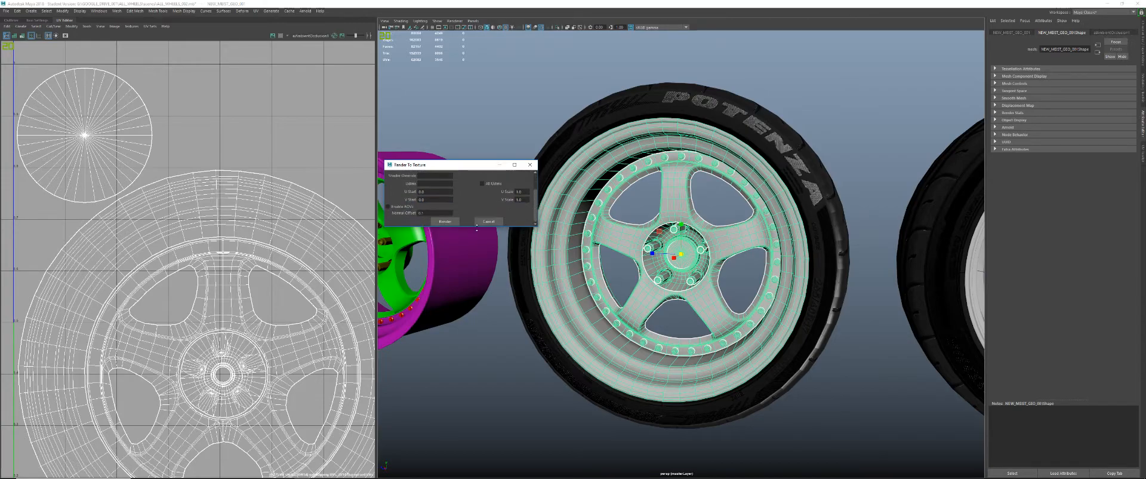
click(446, 222)
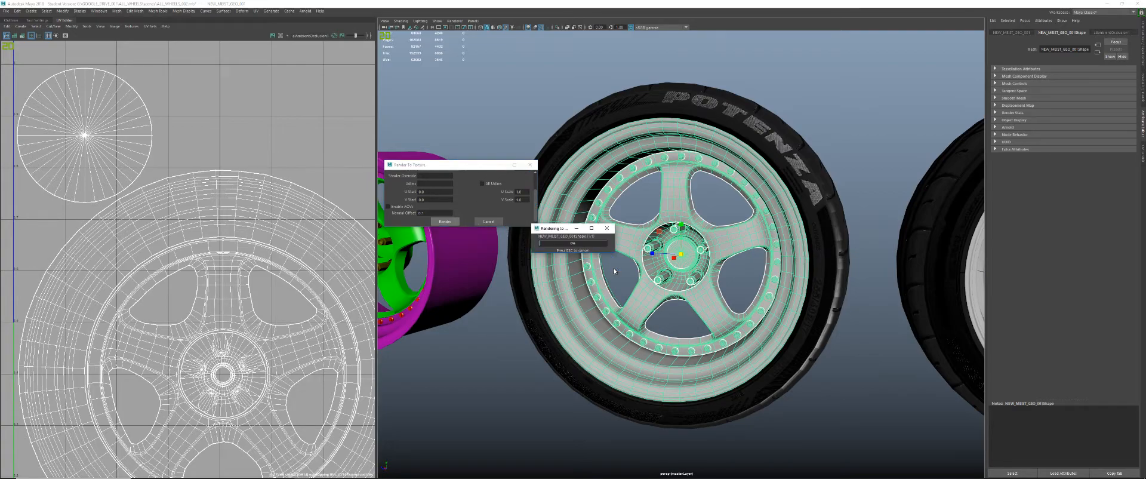
- Switch to Photoshop and open 001_GLASS_POLICE.psd from the car's folder inside AC_DRIFT_SKINS on GOOGLE_DRIVE_001
key(alt+Tab)
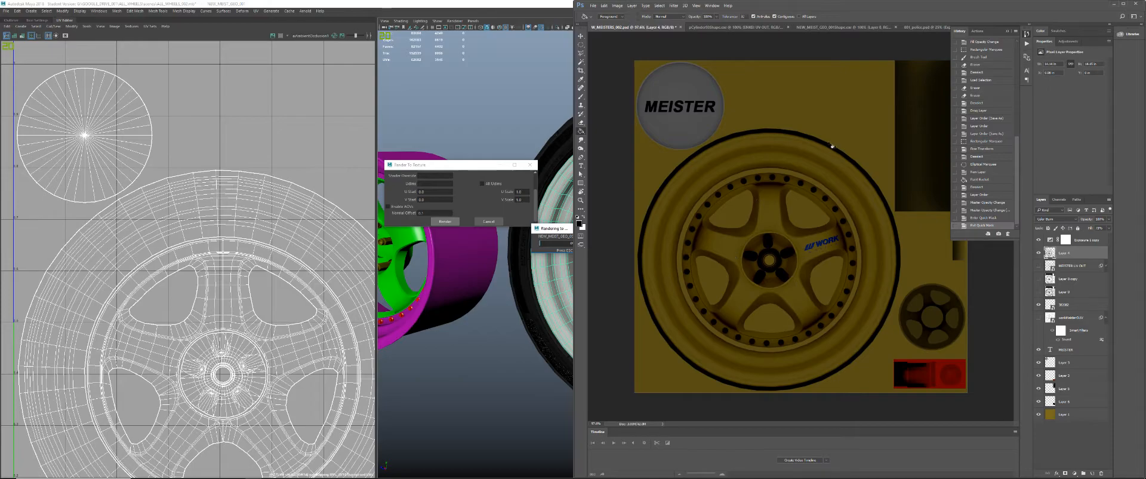
key(ctrl+o)
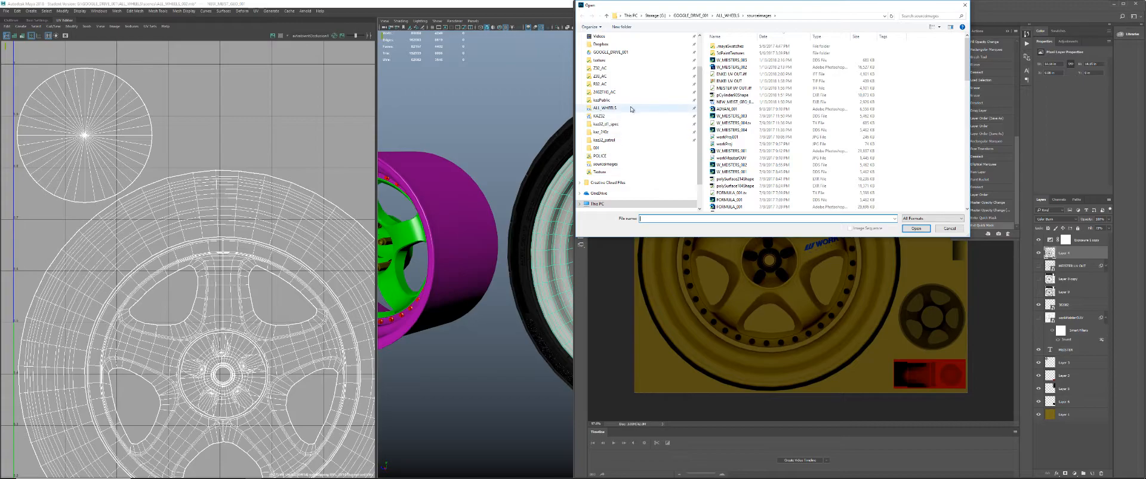
click(621, 45)
click(623, 54)
click(741, 76)
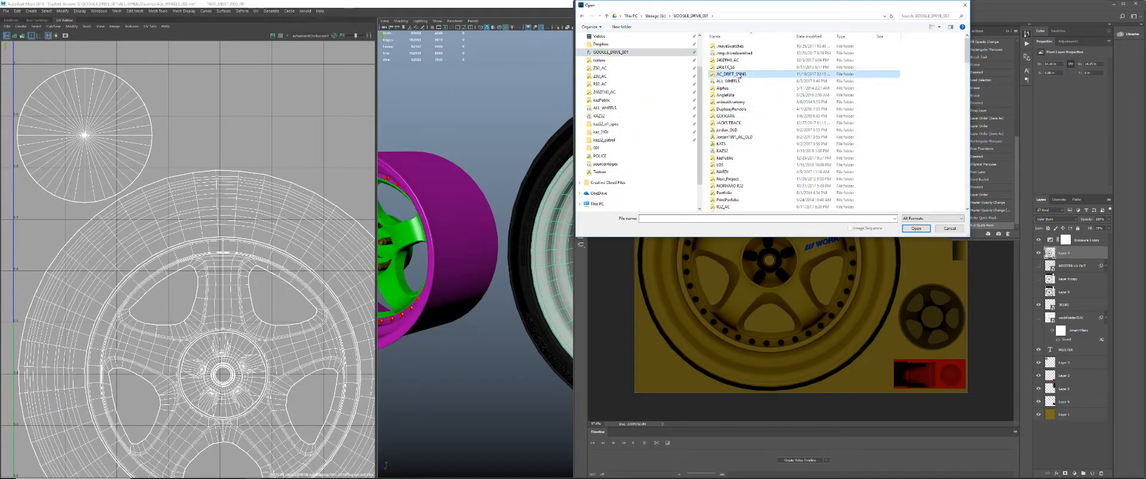
double_click(740, 75)
double_click(732, 89)
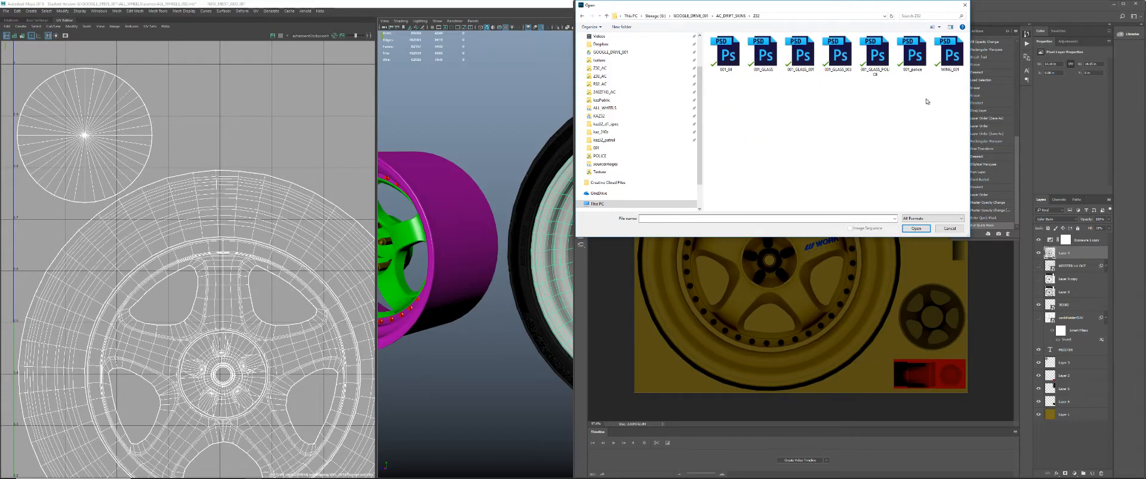
double_click(876, 54)
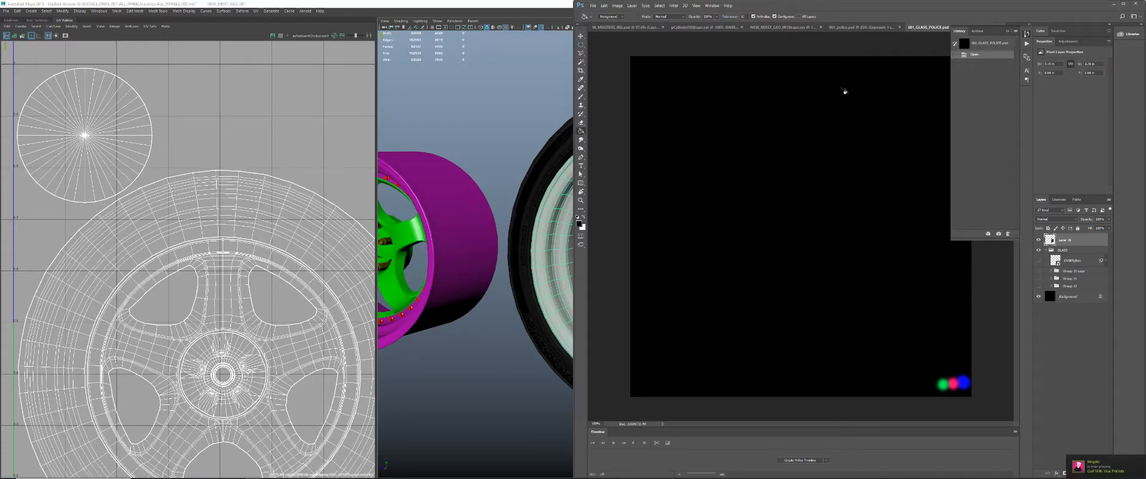
- Show the UV snapshot layer in the glass texture, invert its colours and set its blend mode to Screen
click(1039, 240)
click(1042, 297)
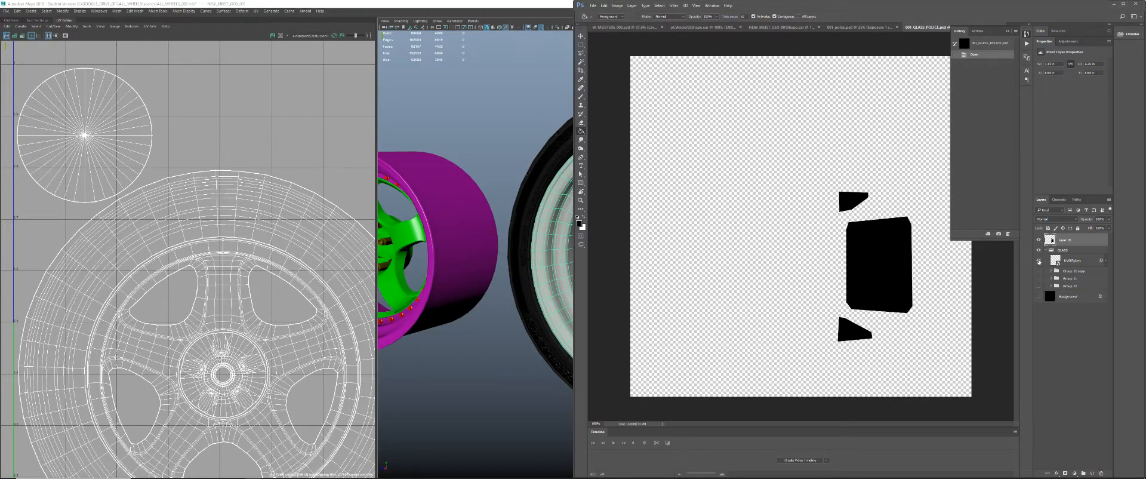
click(1041, 297)
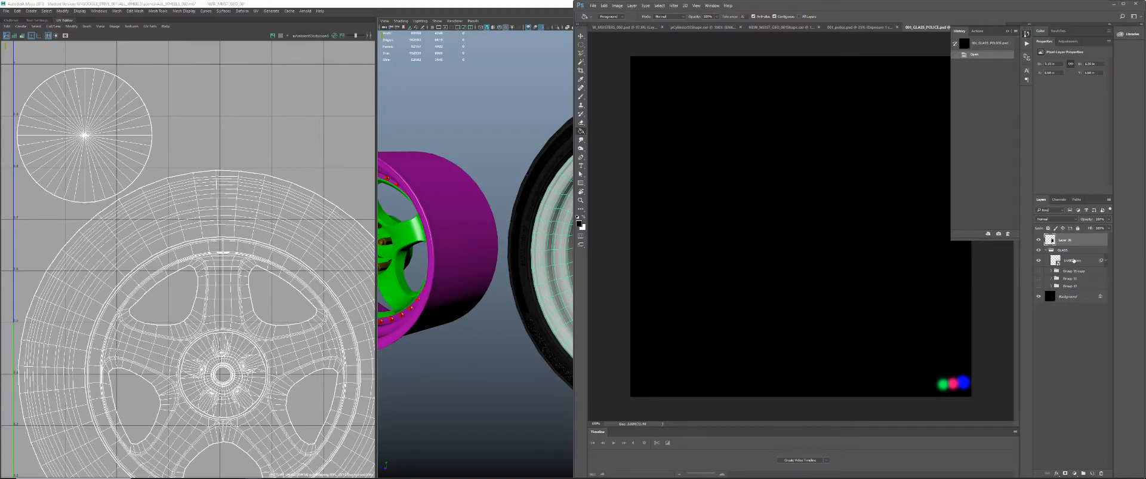
click(1074, 261)
key(ctrl+i)
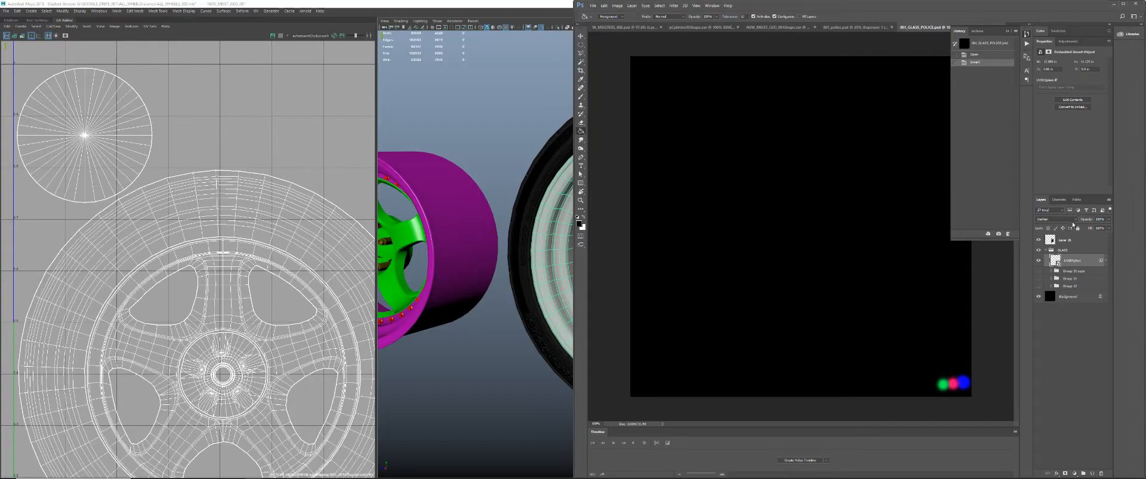
click(1073, 219)
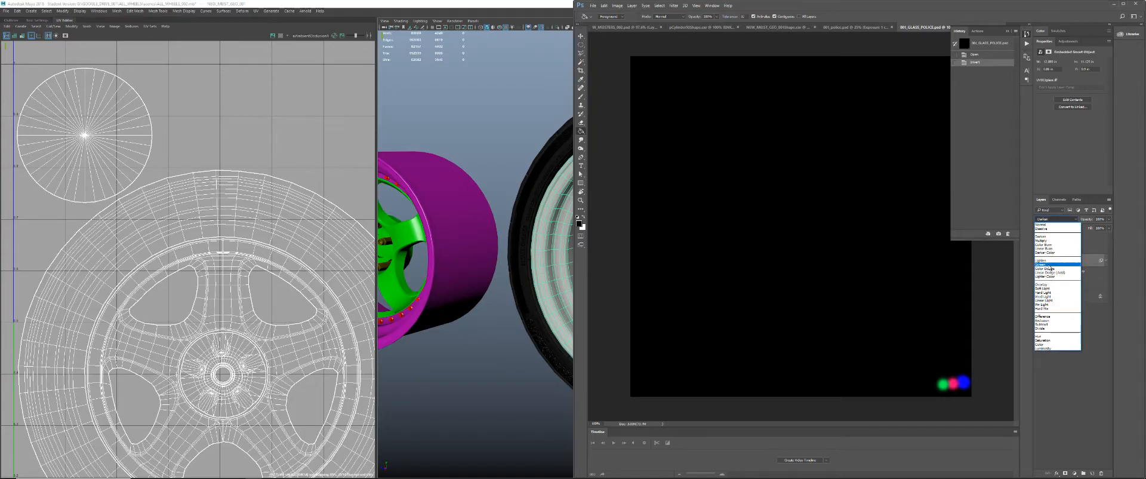
click(1048, 265)
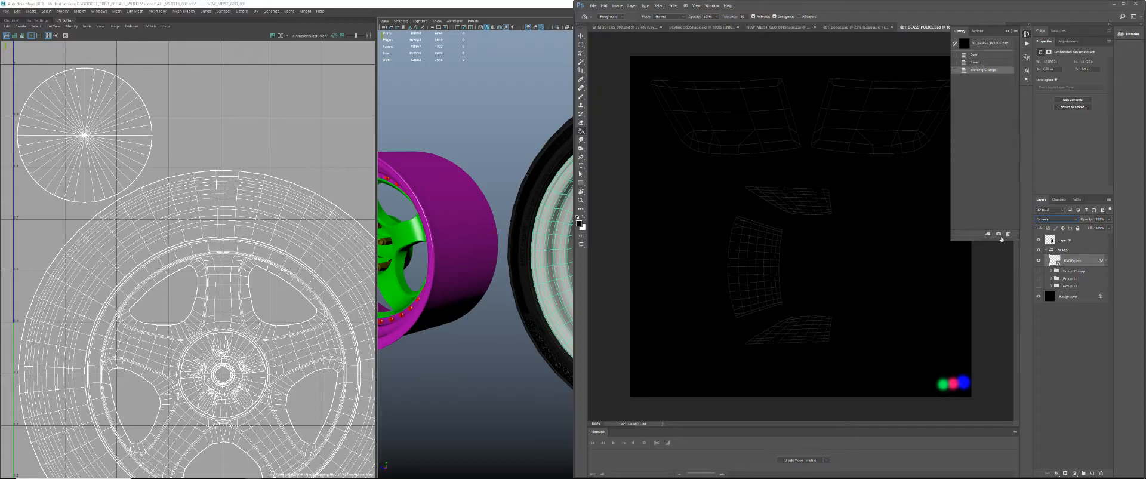
- Switch to the Meister wheel texture document and start placing an embedded file from the ALL_WHEELS sourceimages folder
key(alt+Tab)
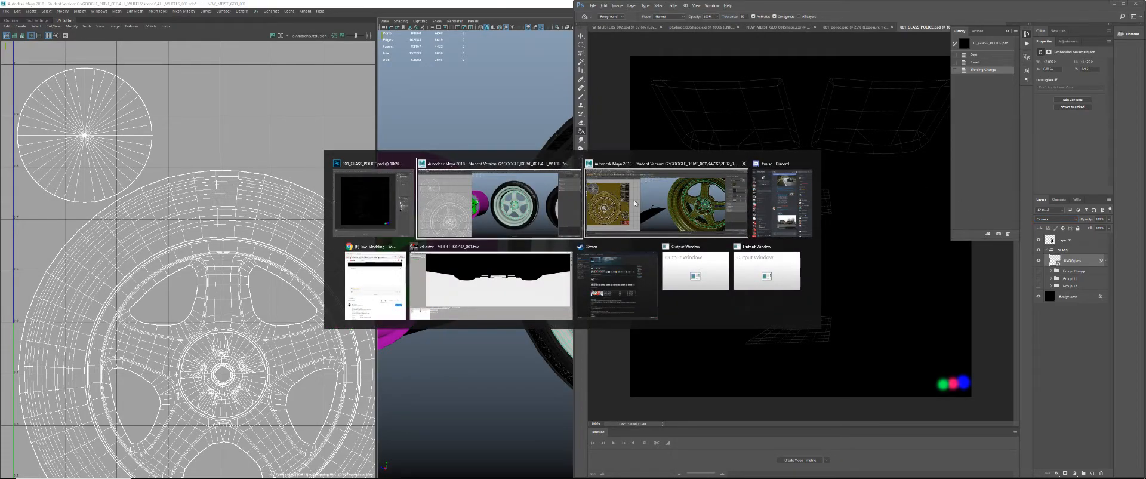
click(638, 28)
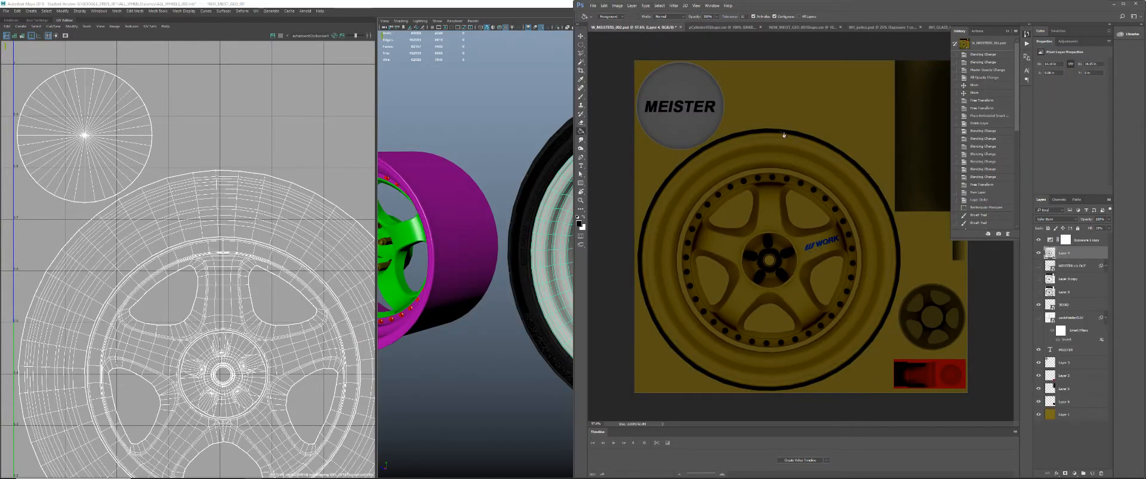
click(604, 5)
mouse_move(613, 7)
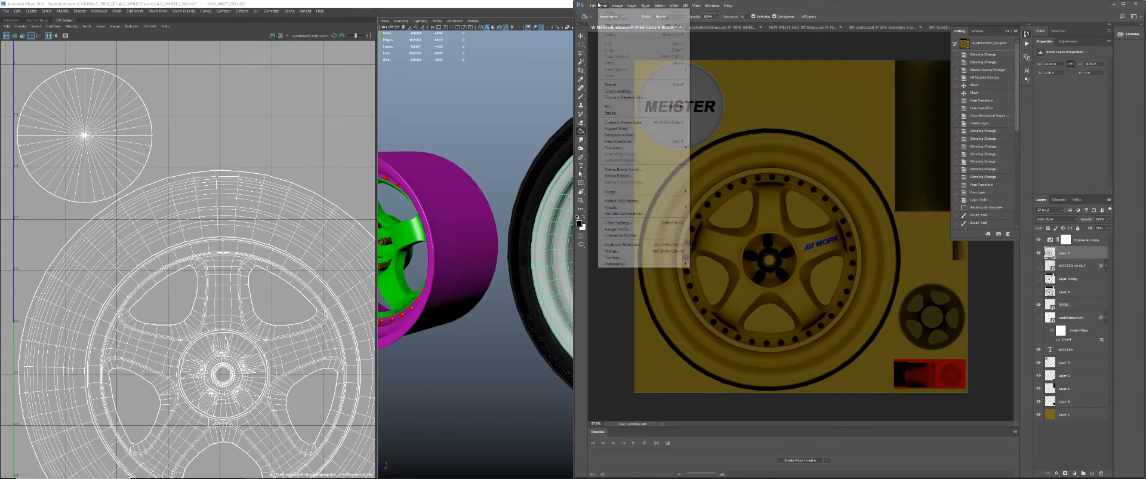
click(601, 7)
click(593, 5)
click(622, 129)
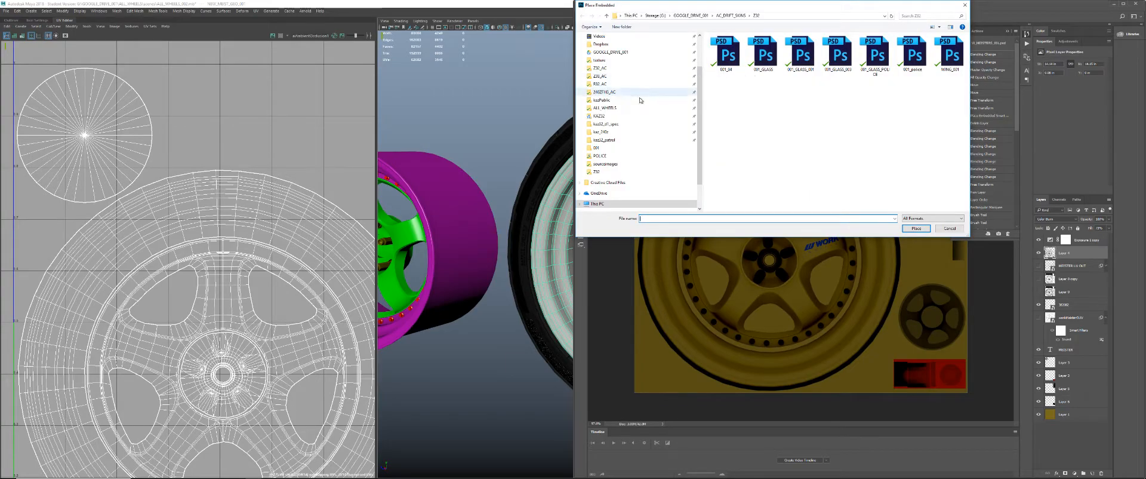
click(606, 163)
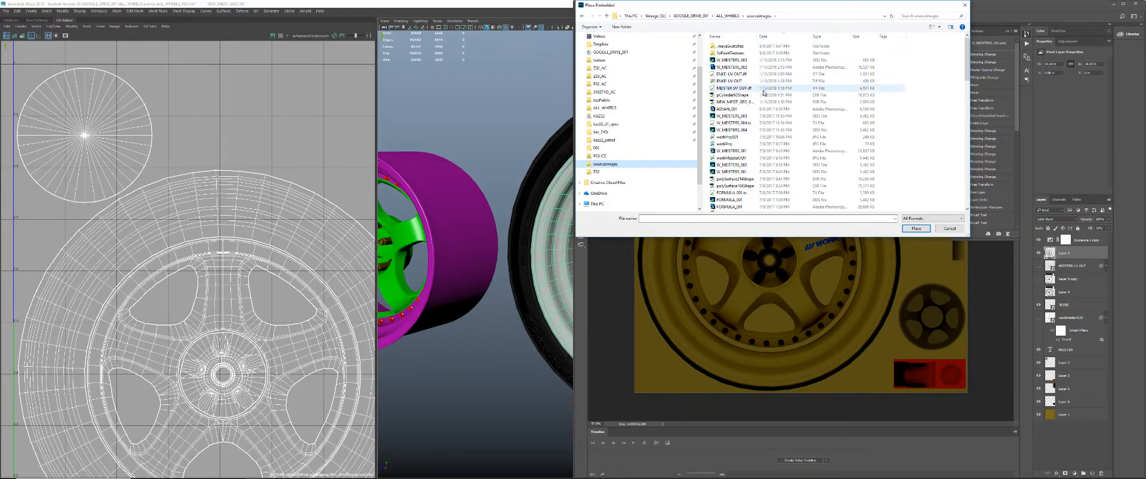
- Return to the Maya scene with all the wheels and set Arnold's Render To Texture output folder to ALL_WHEELS sourceimages
key(super)
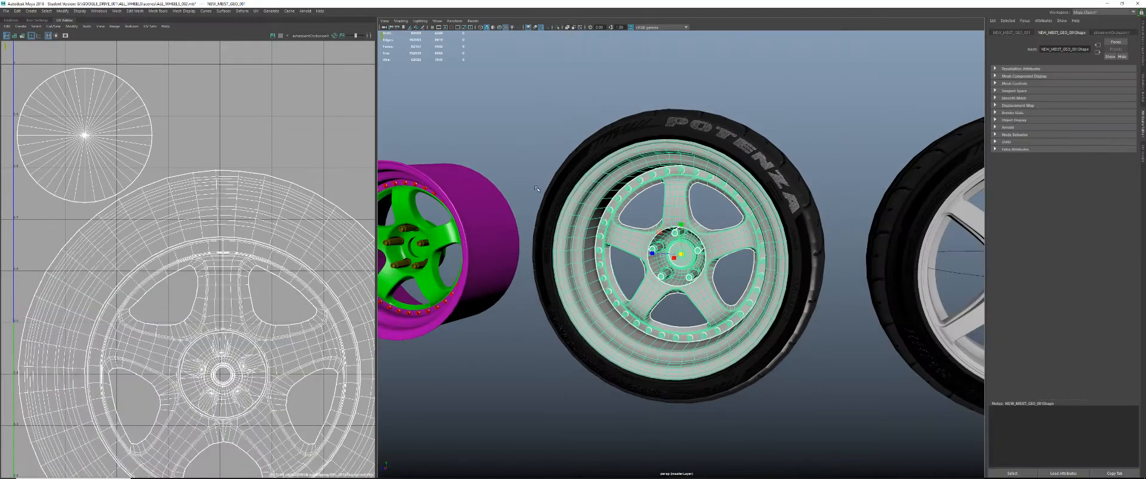
alt+drag(549, 192, 559, 197)
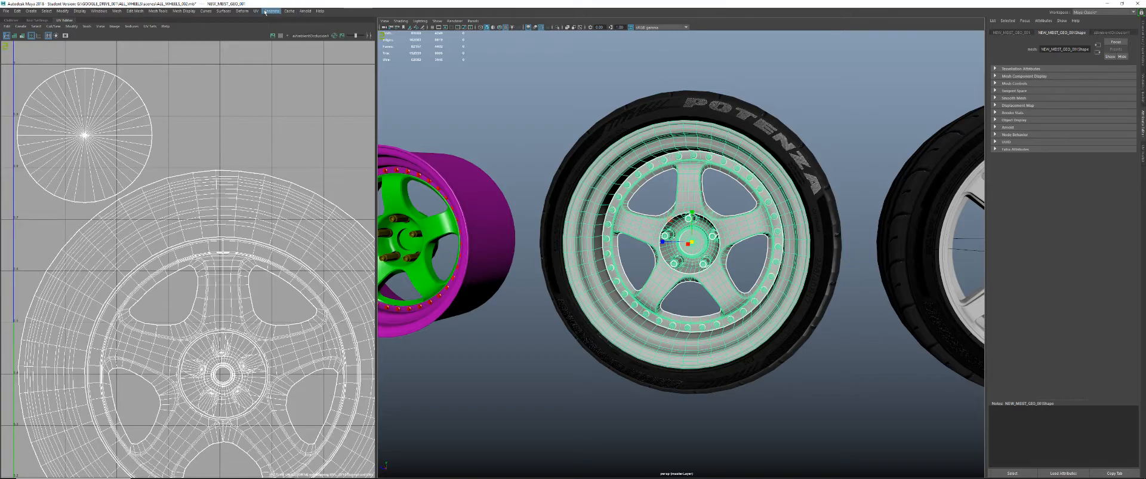
click(302, 12)
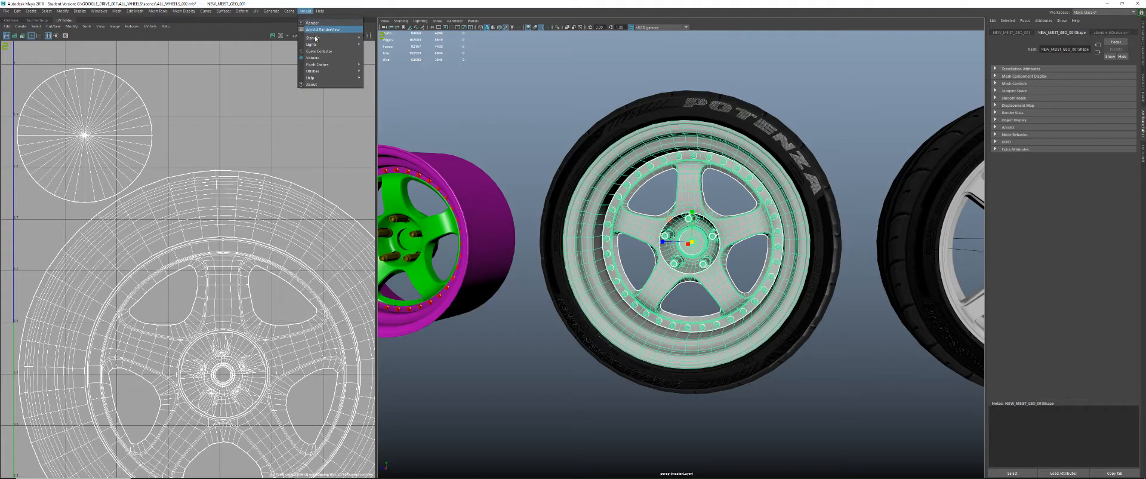
mouse_move(333, 71)
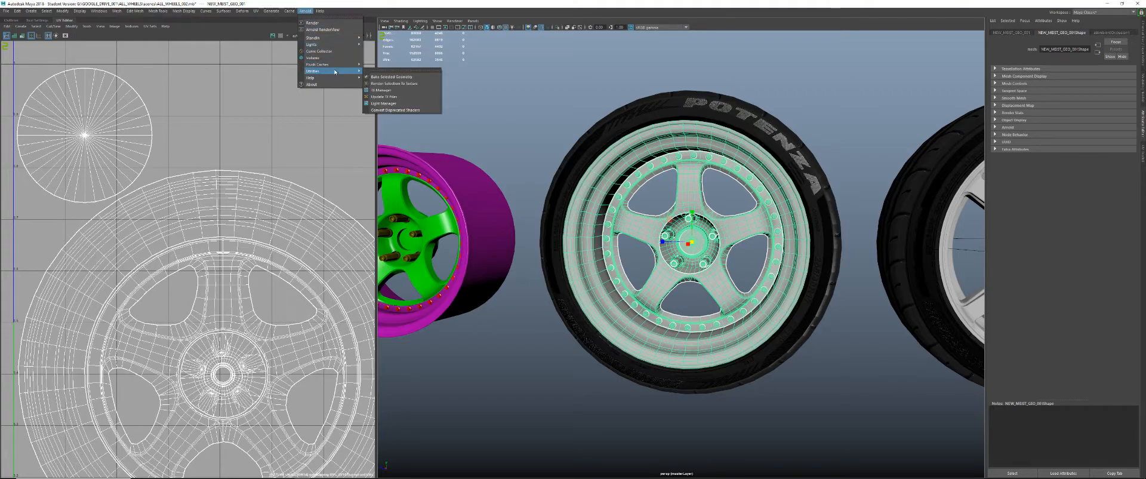
click(391, 85)
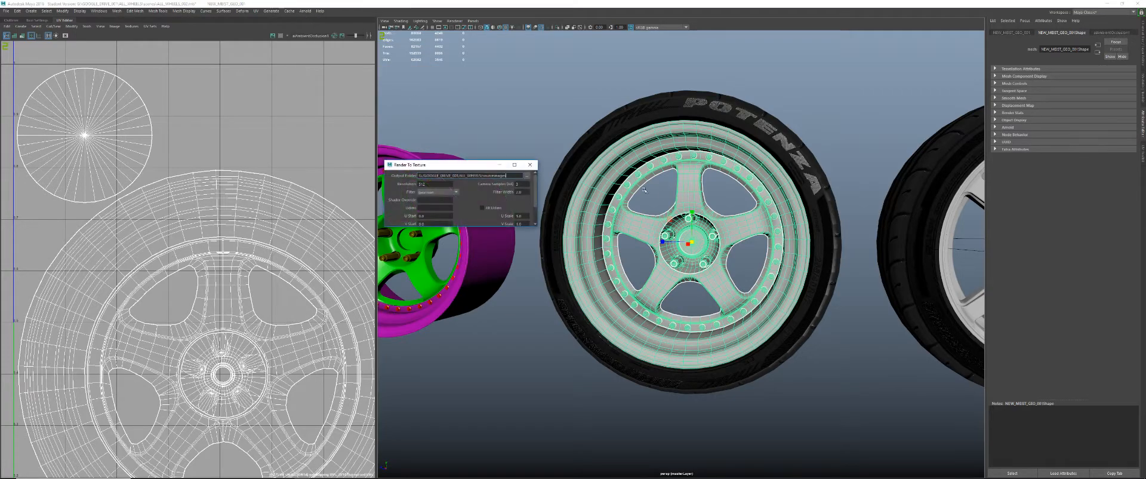
click(527, 176)
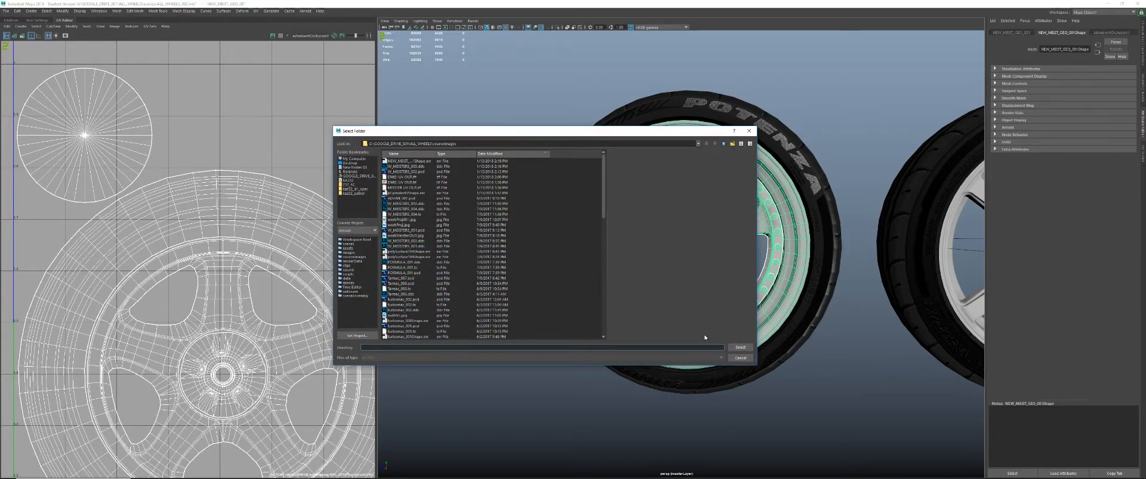
click(724, 144)
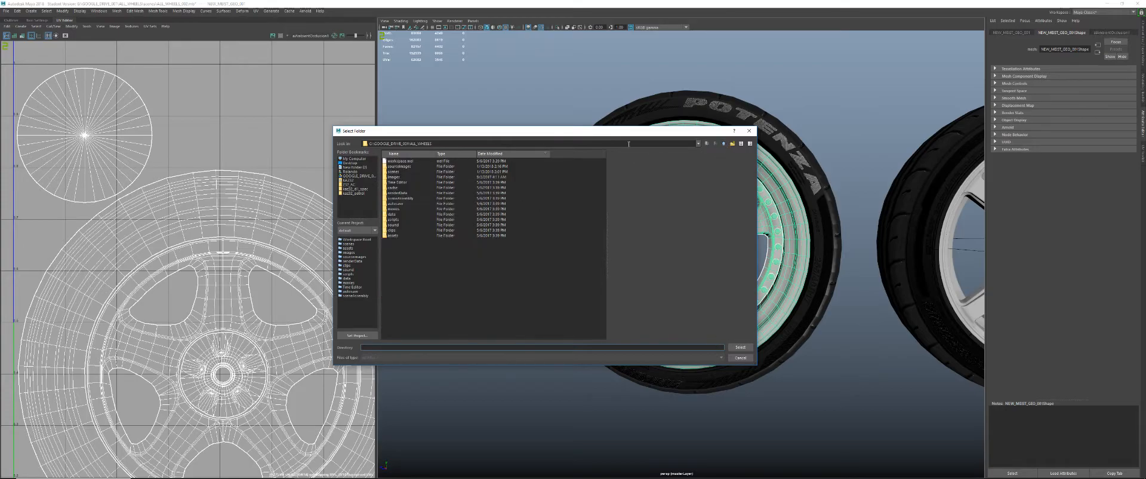
click(406, 166)
click(741, 347)
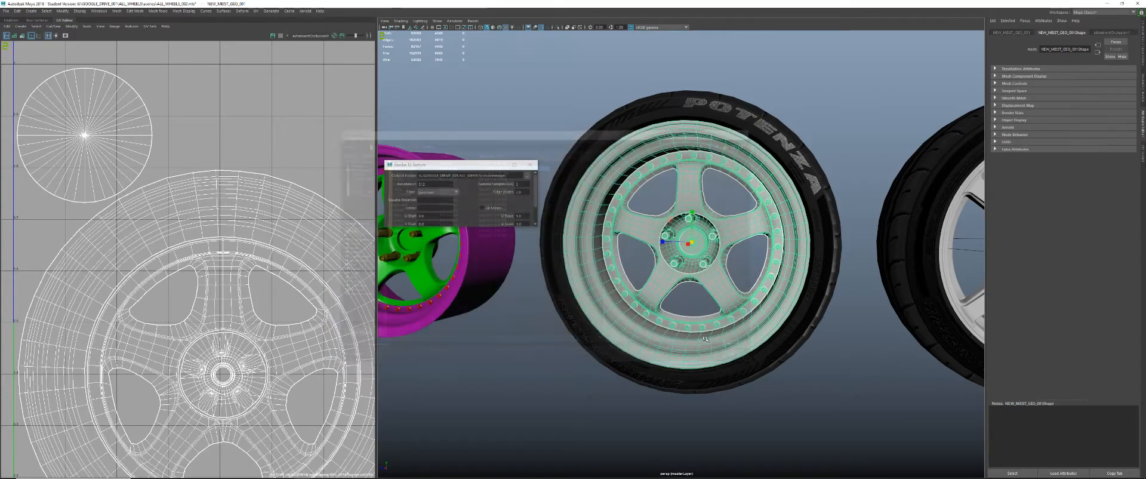
- Set the texture resolution to 1024 and render the selected Meister wheel to a texture
double_click(429, 186)
text(1)
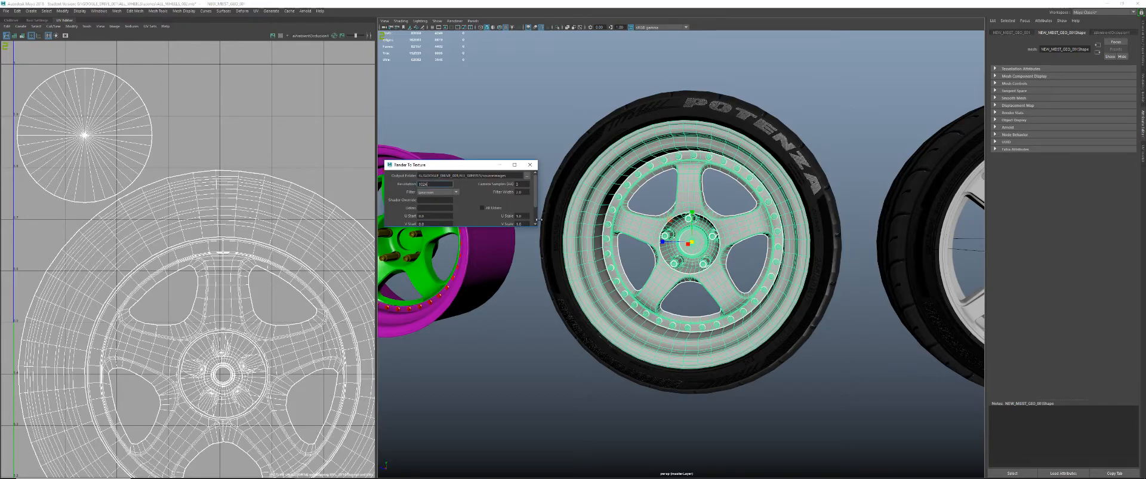
scroll(536, 220, down, 2)
click(455, 220)
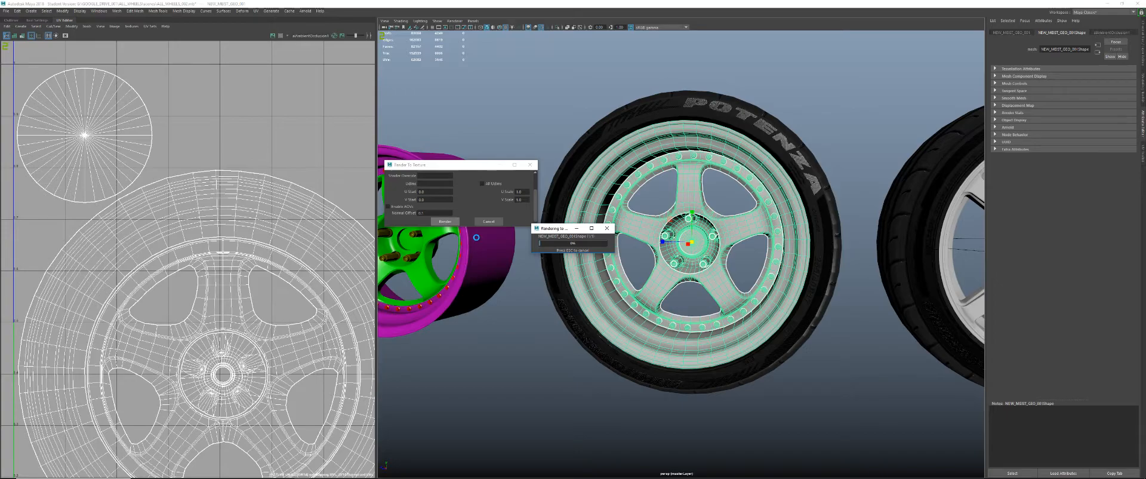
- Switch to the car's Maya scene, deselect the gold Meister wheel and examine its texture and lettering from several angles
key(alt+Tab)
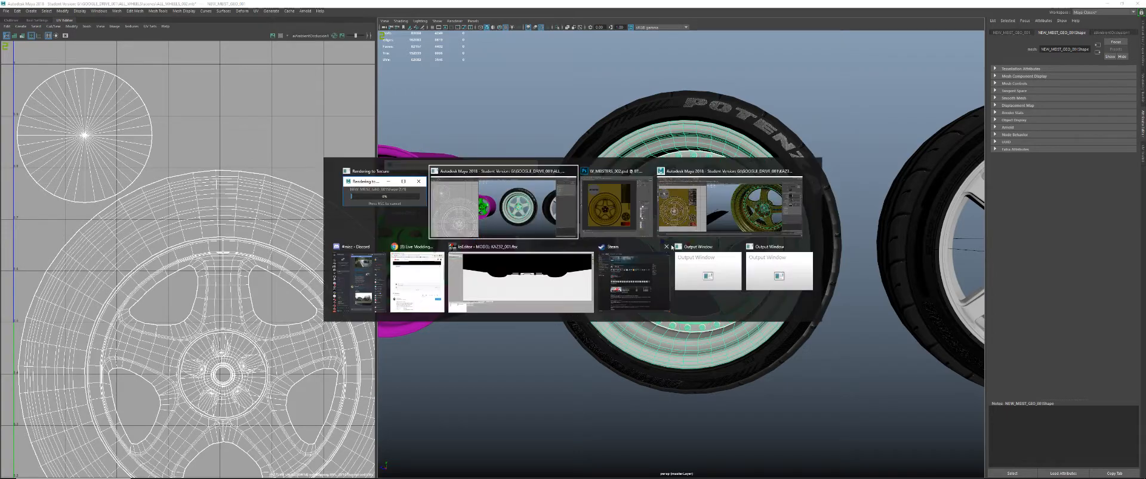
click(729, 217)
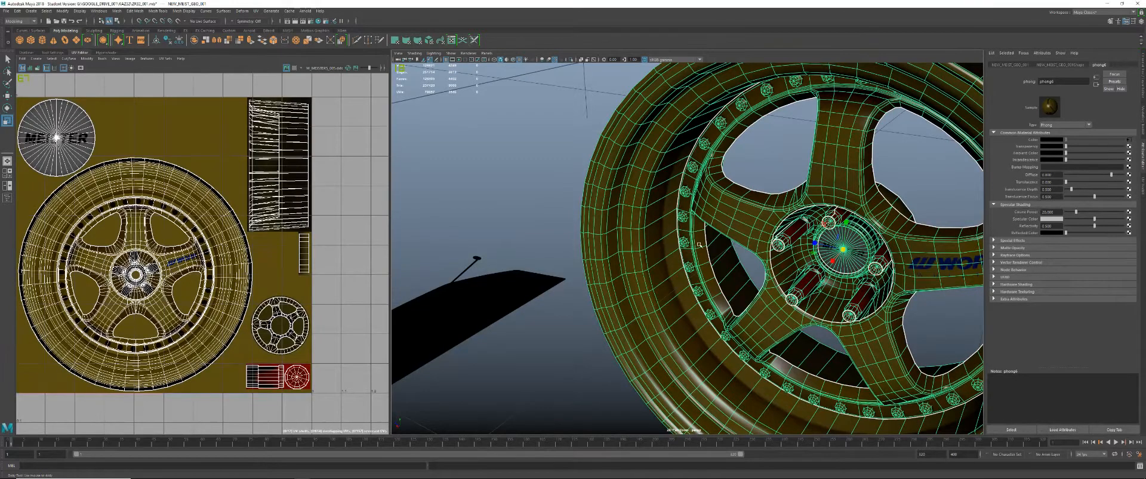
alt+drag(725, 255, 797, 287)
scroll(677, 272, down, 4)
scroll(797, 286, up, 3)
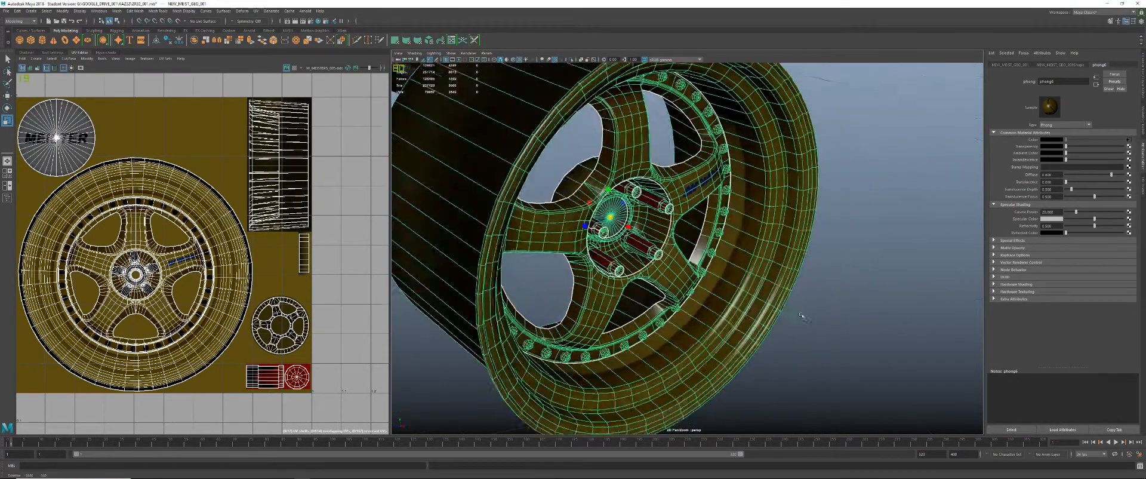
click(852, 325)
alt+drag(852, 325, 725, 338)
scroll(789, 318, up, 4)
scroll(714, 335, up, 4)
scroll(714, 335, down, 3)
scroll(659, 321, down, 1)
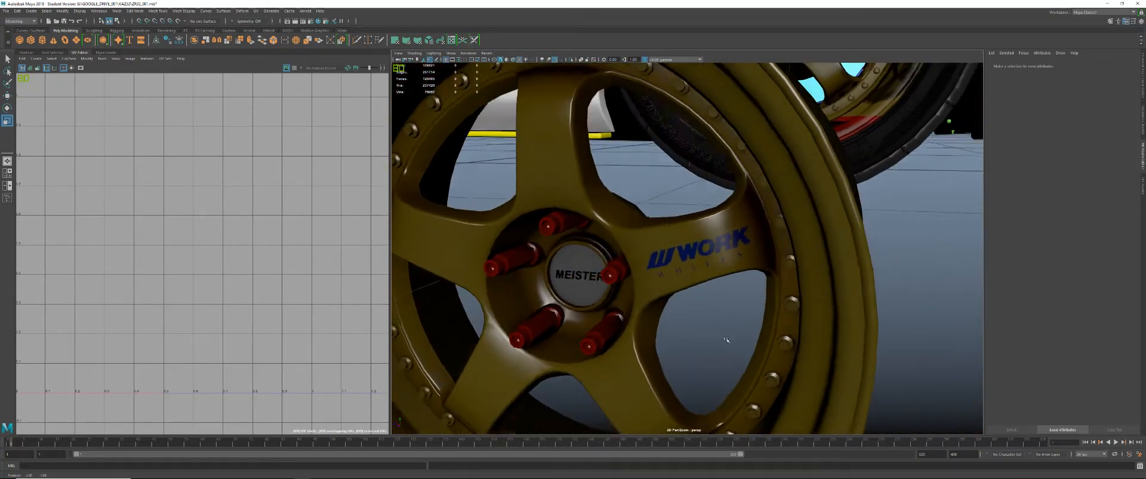
alt+right_drag(724, 338, 632, 330)
alt+drag(632, 330, 740, 330)
alt+right_drag(740, 330, 767, 328)
alt+drag(767, 329, 733, 335)
- Switch back to Photoshop, where the Place Embedded dialog is open on the sourceimages folder
key(alt+Tab)
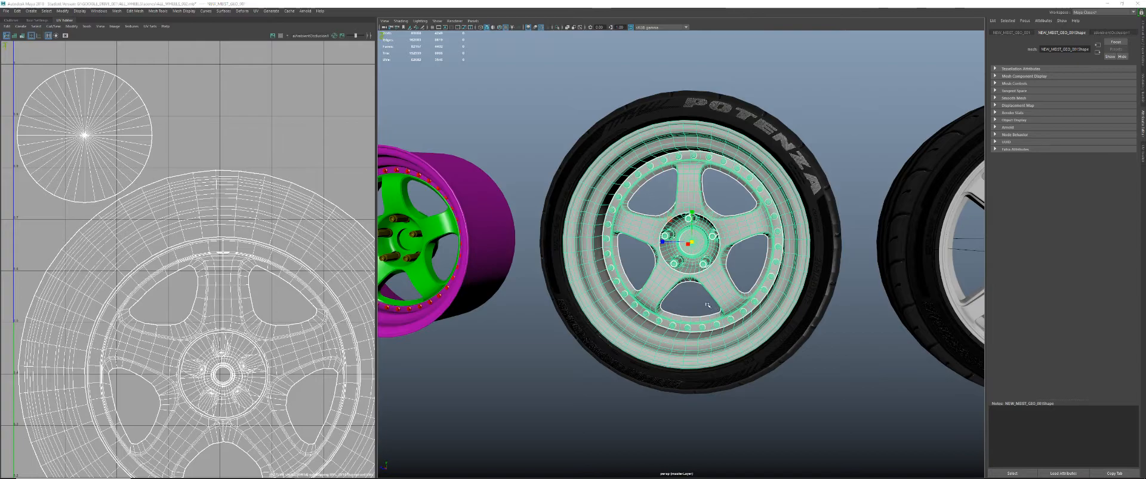
key(alt+Tab)
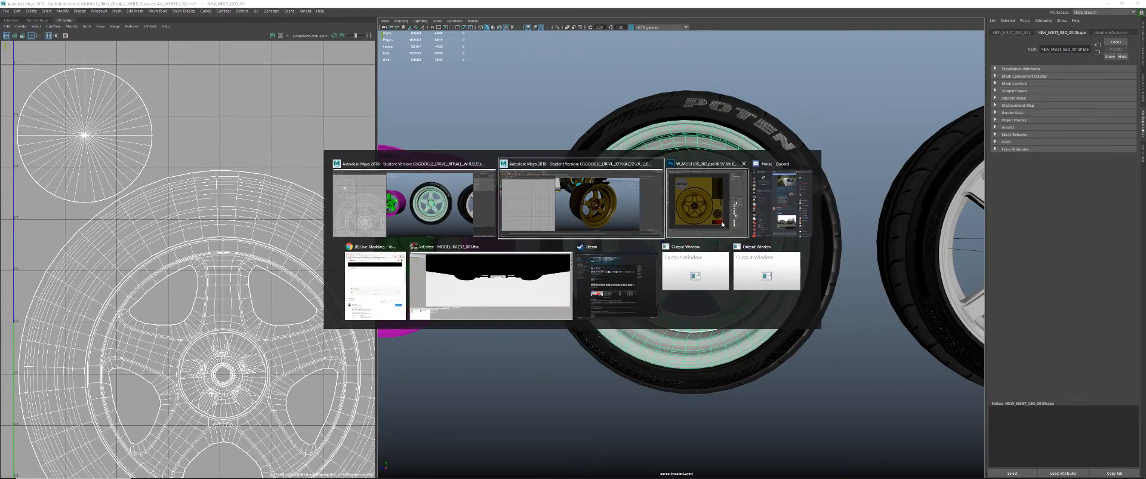
key(alt+shift+Tab)
key(alt+Tab)
key(alt+Tab)
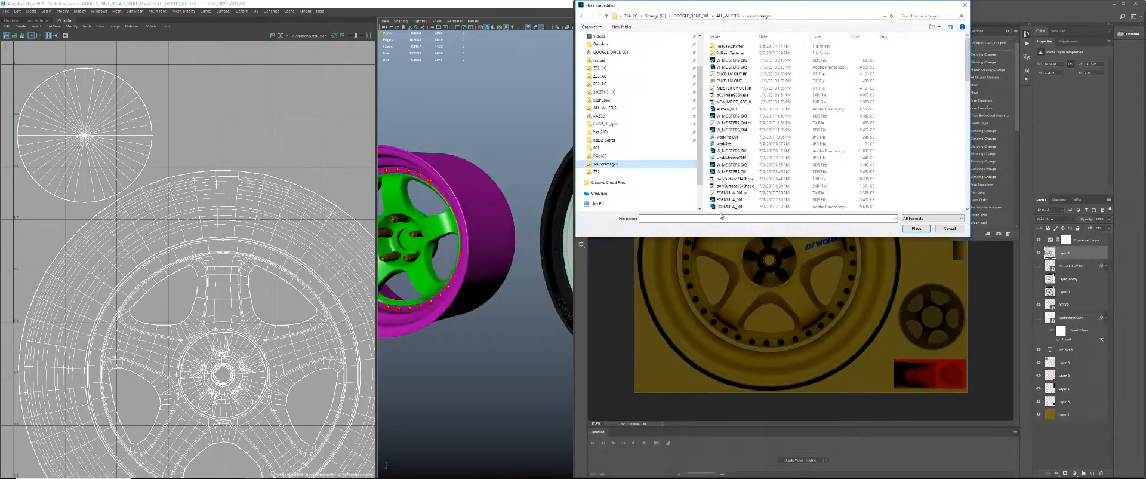
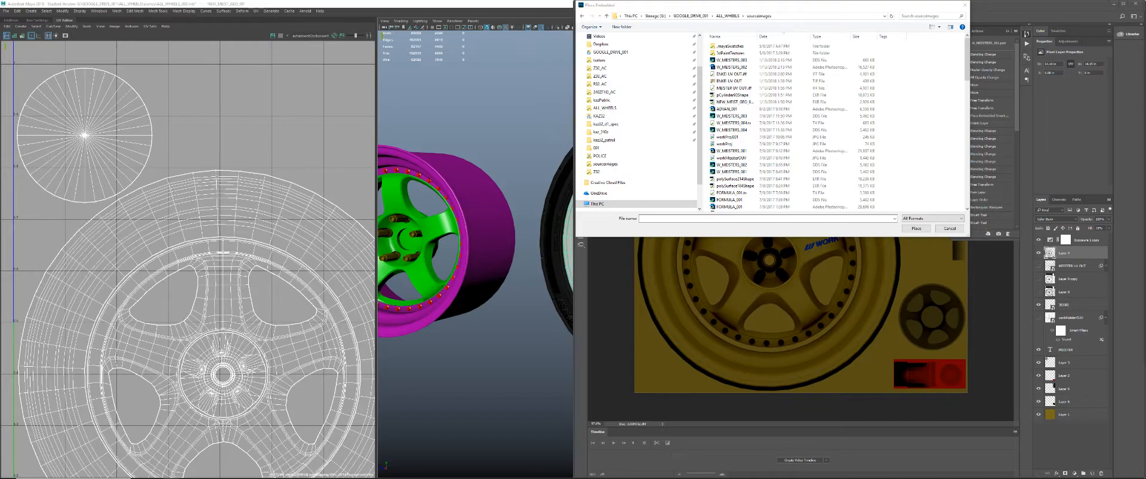
- Examine the teal car photo in the browser up close, including its door and both wheels, and close the browser window
drag(1145, 71, 1, 117)
click(402, 230)
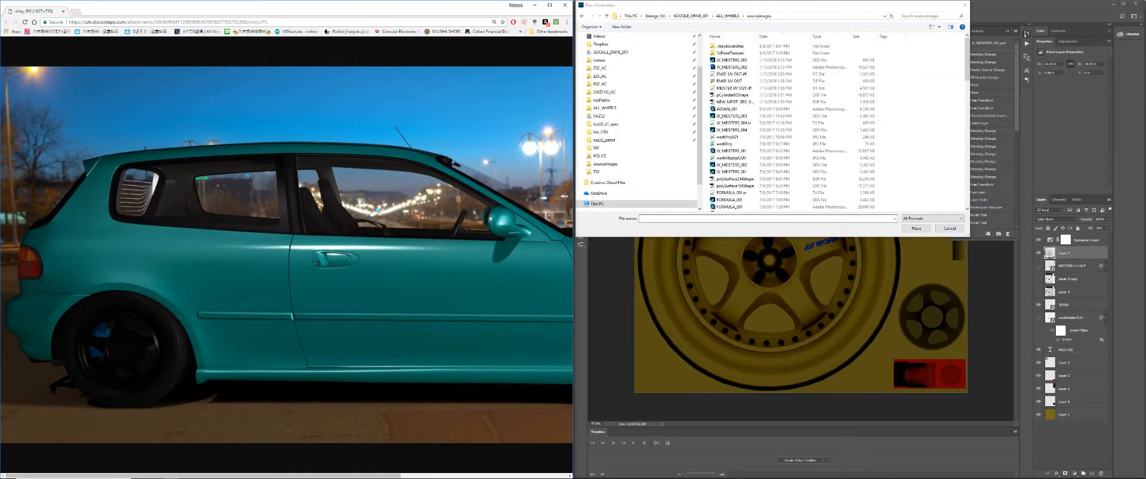
drag(376, 476, 498, 476)
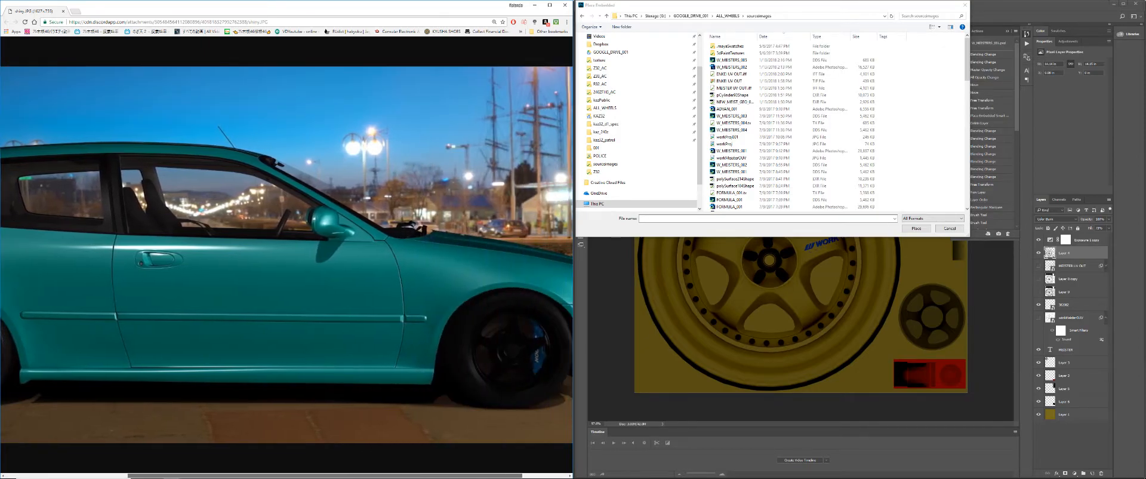
ctrl+scroll(480, 393, up, 8)
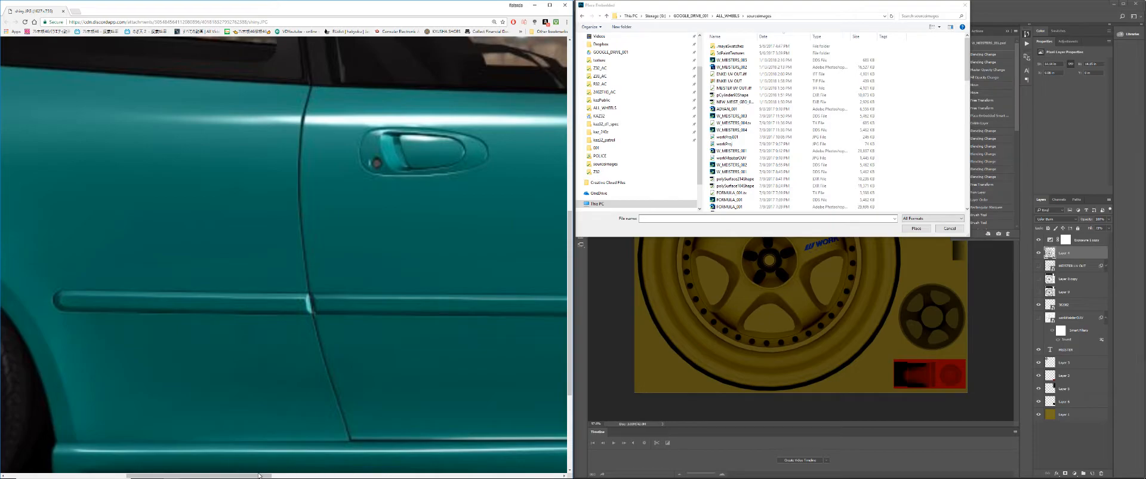
drag(259, 476, 550, 475)
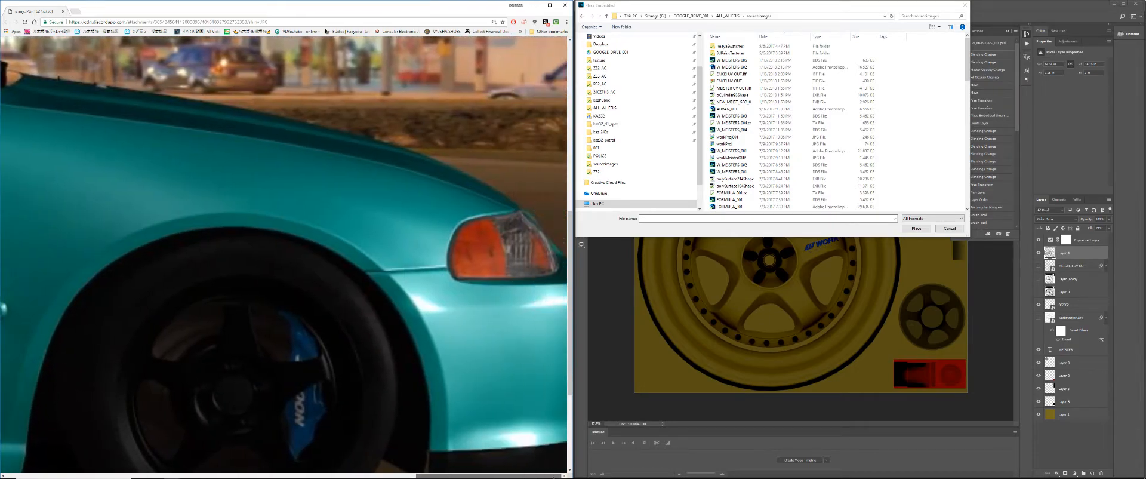
scroll(530, 406, down, 3)
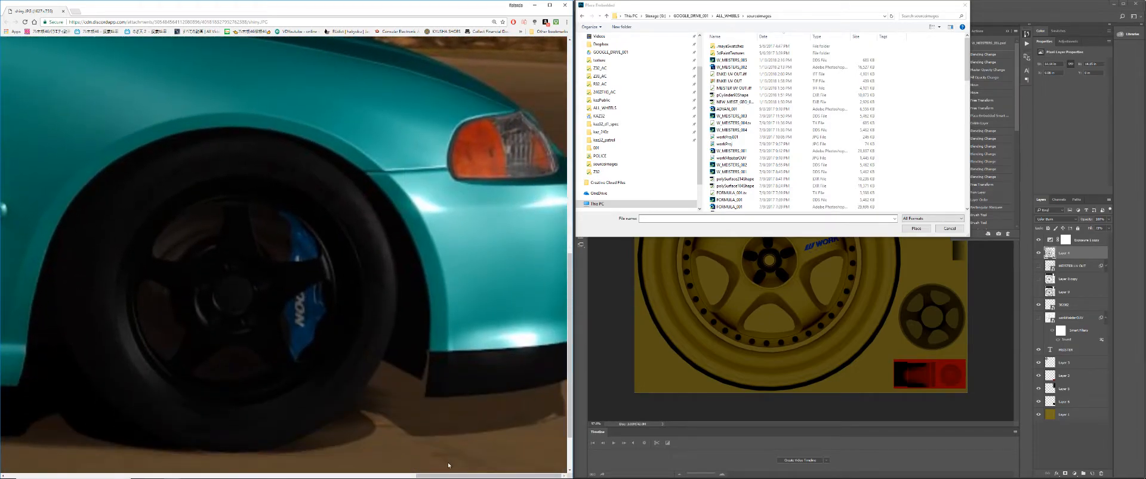
drag(417, 476, 37, 443)
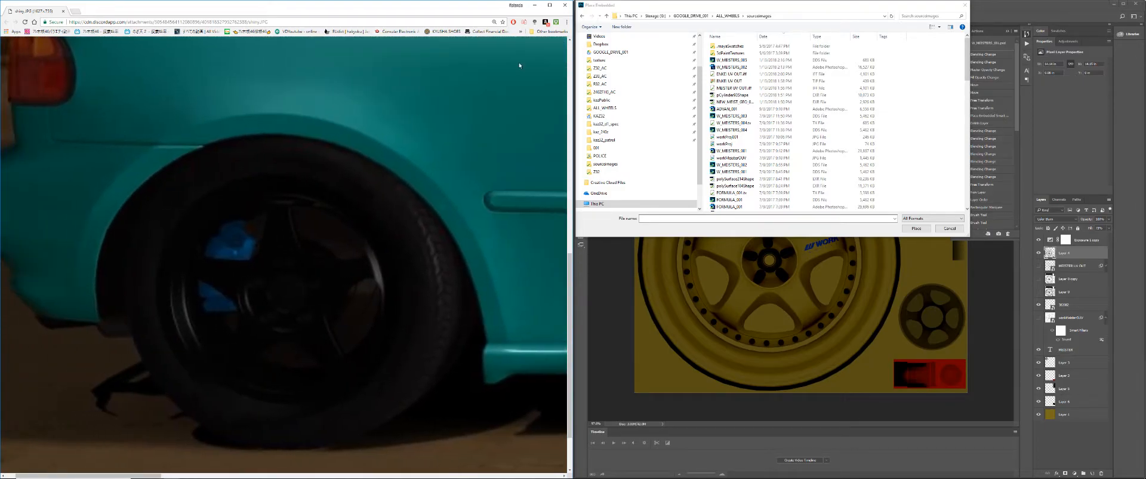
click(566, 6)
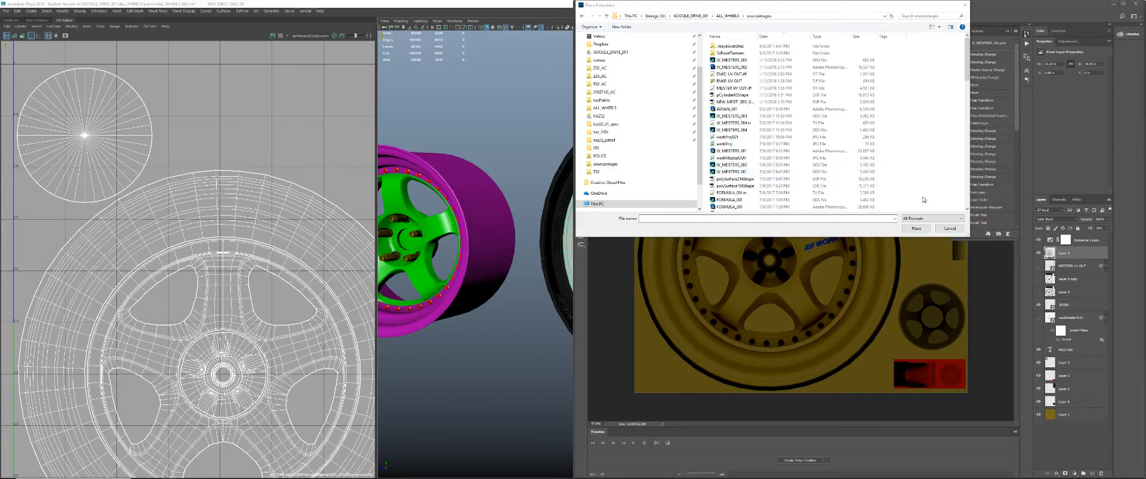
click(950, 230)
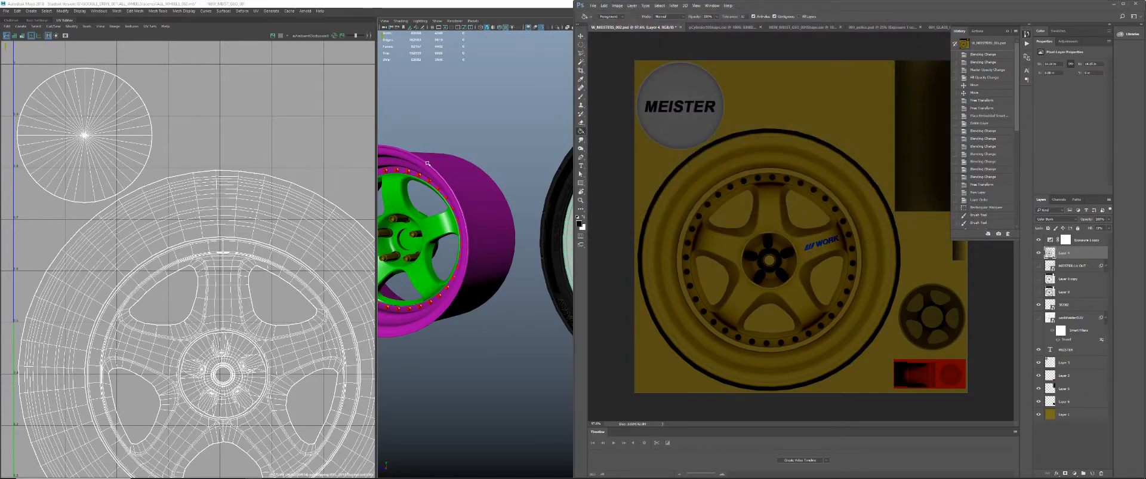
click(299, 11)
click(305, 10)
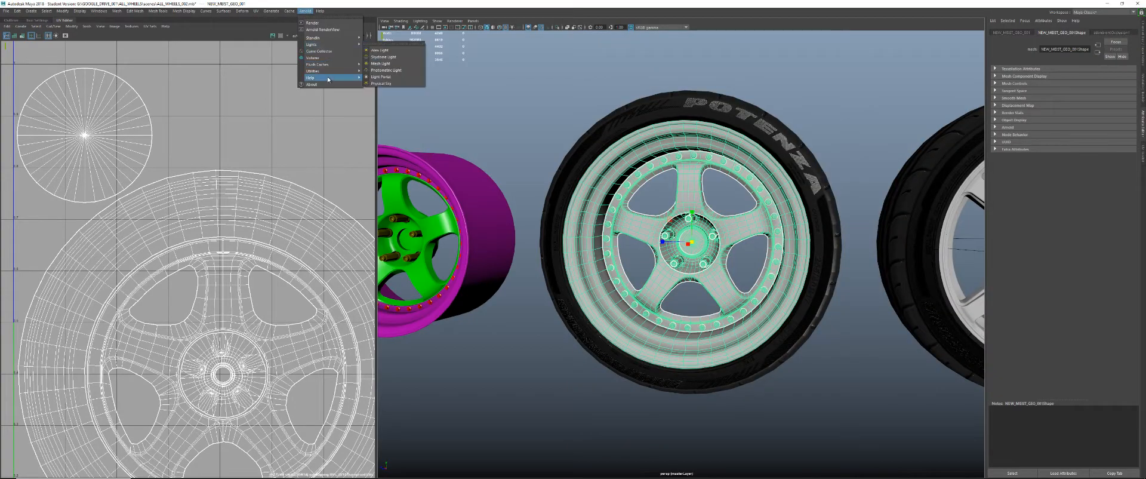
mouse_move(332, 71)
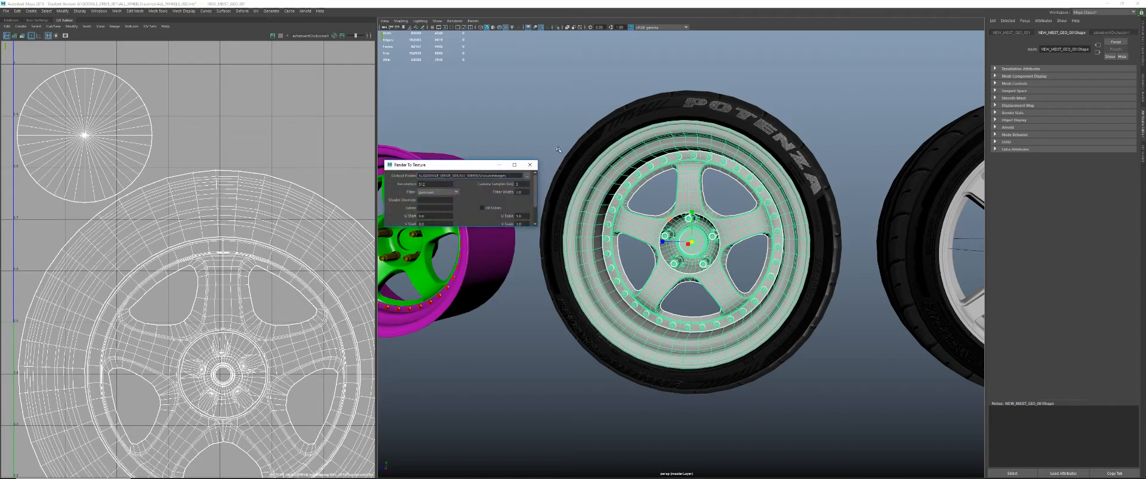
click(530, 165)
click(553, 157)
click(633, 157)
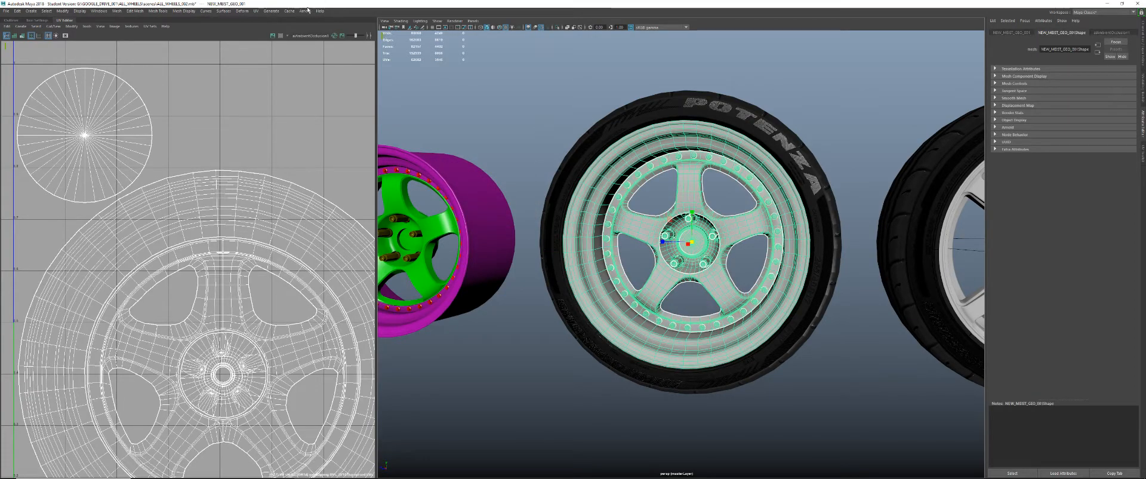
- Open Arnold's Render To Texture settings for the selected Meister wheel, enter the resolution and browse its sourceimages output folder
click(305, 11)
mouse_move(334, 72)
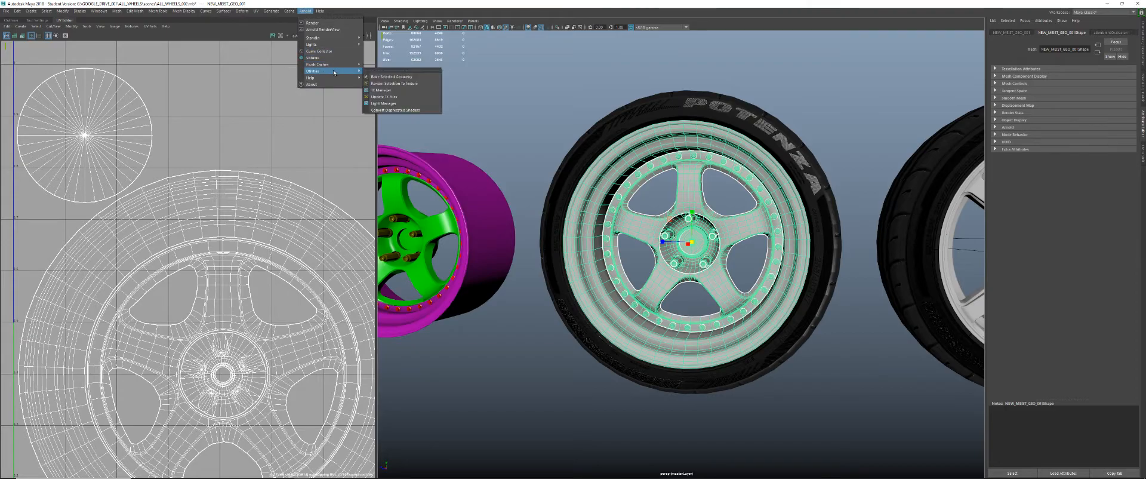
click(394, 84)
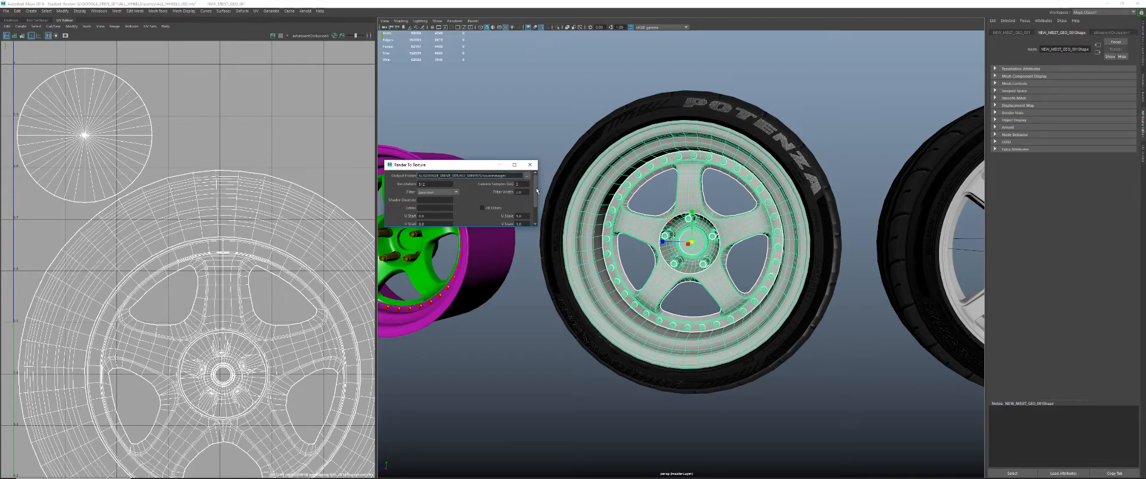
double_click(453, 183)
drag(536, 184, 536, 182)
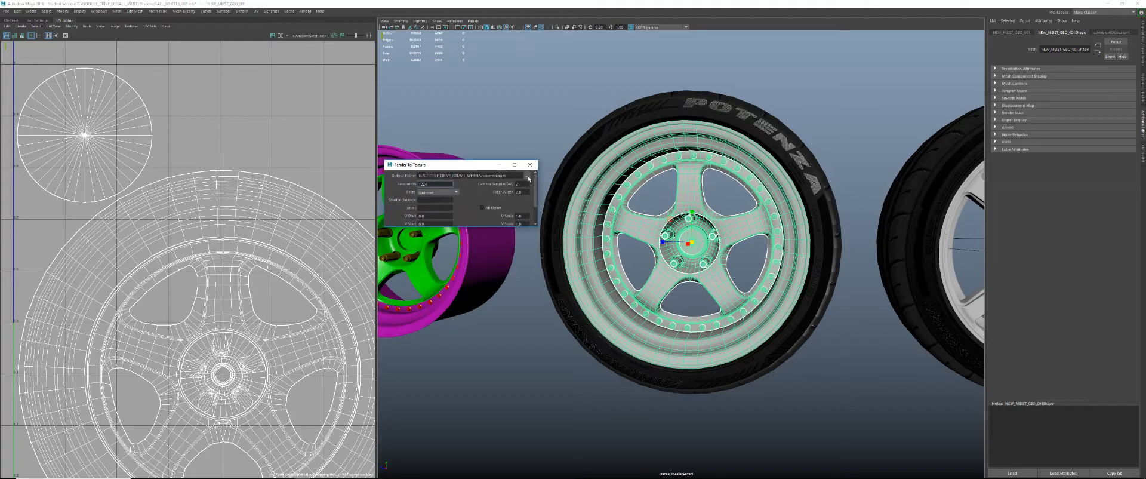
click(528, 180)
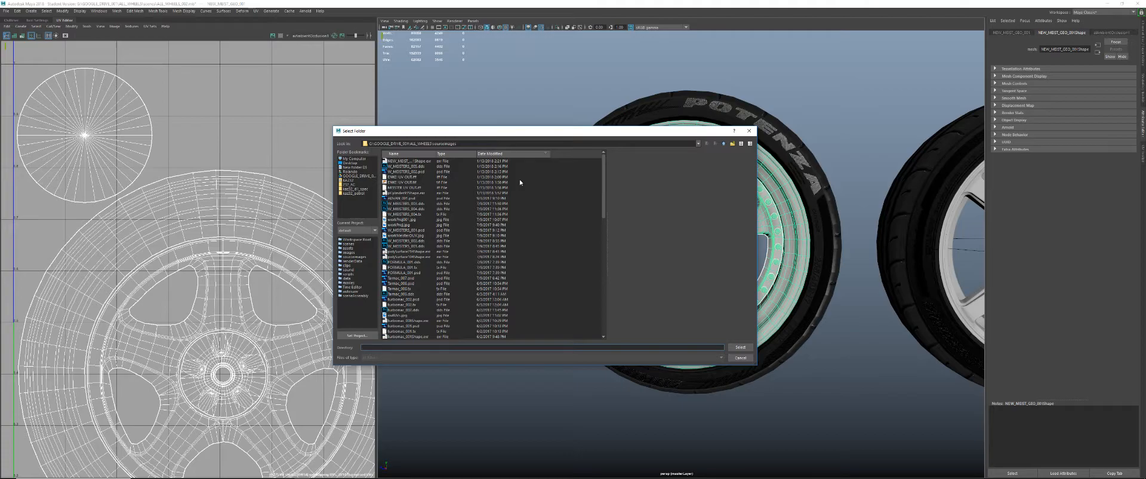
- Switch to Photoshop, look through the sourceimages folder for the rendered wheel texture and cancel opening a file
key(alt+Tab)
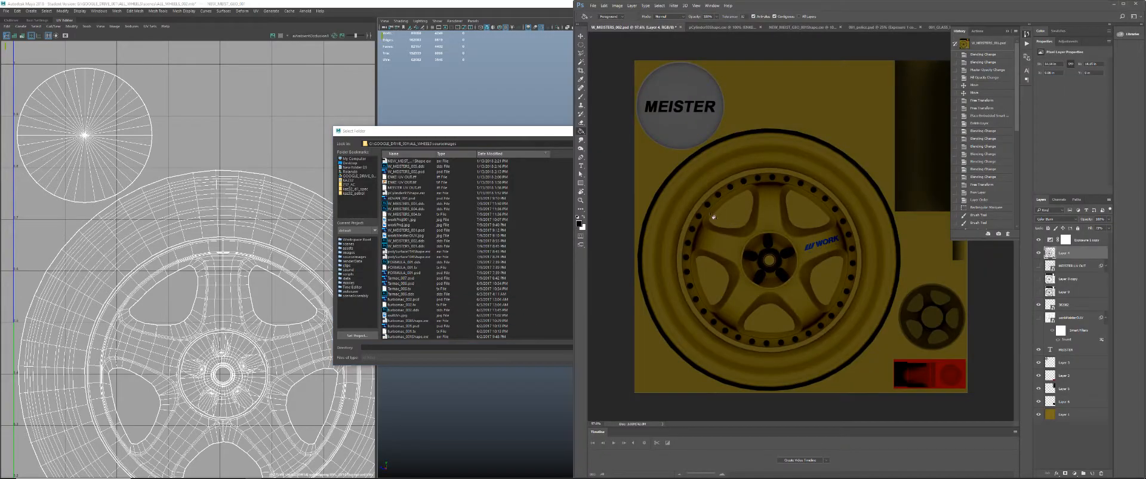
click(592, 6)
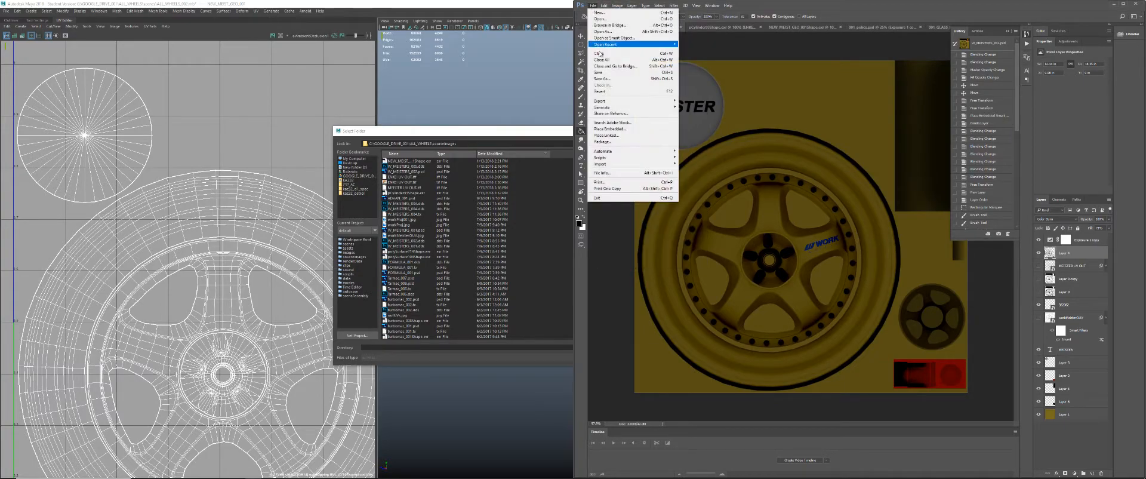
click(811, 9)
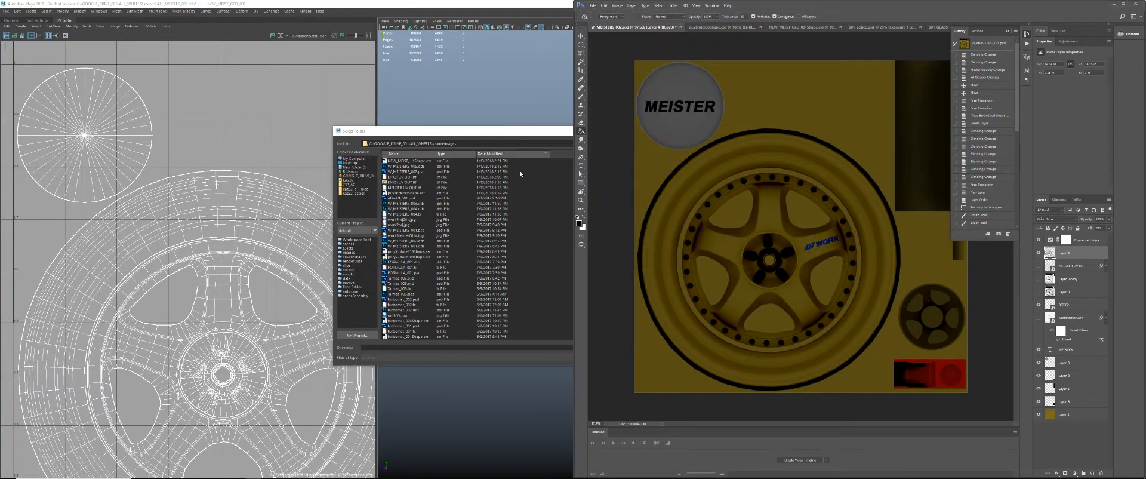
key(ctrl+o)
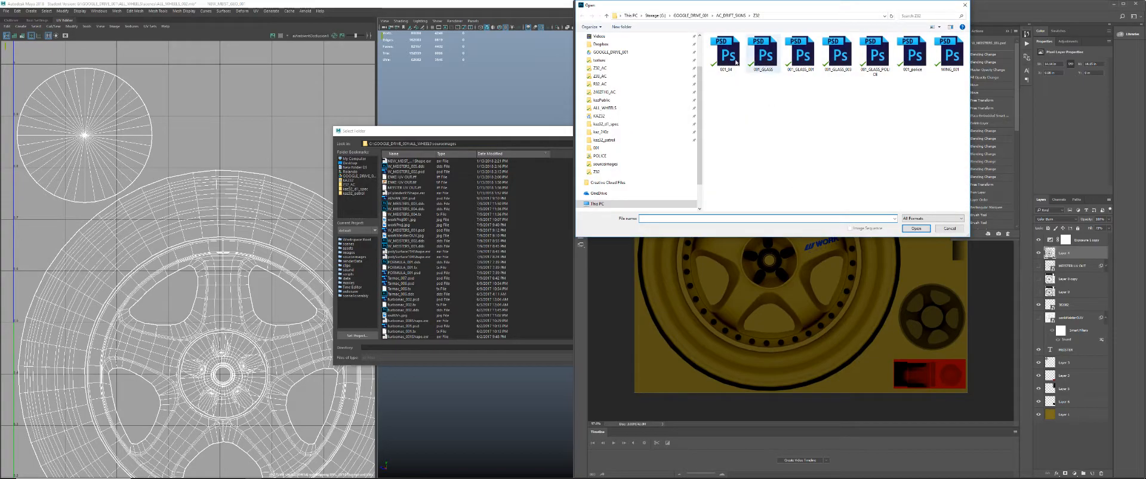
click(604, 163)
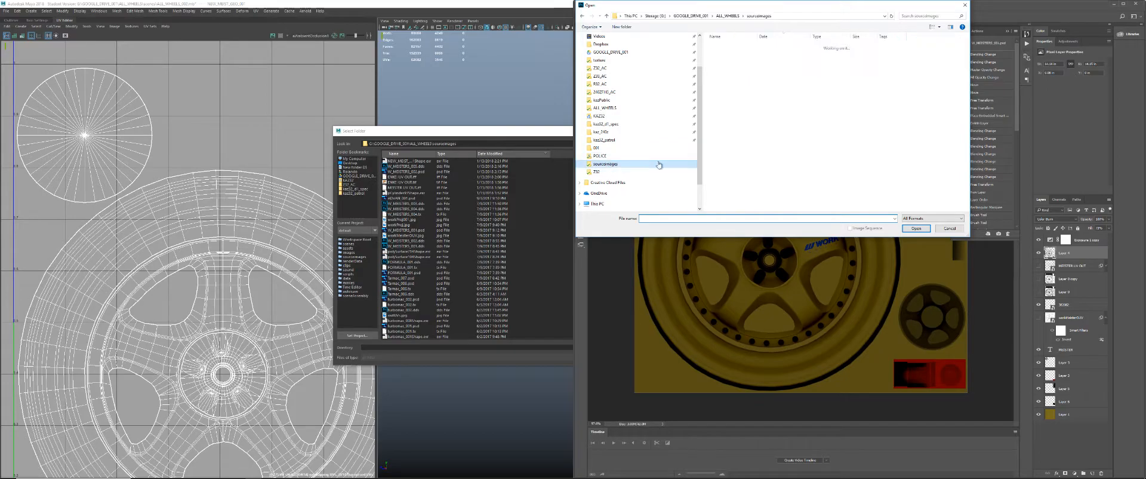
click(782, 37)
click(782, 37)
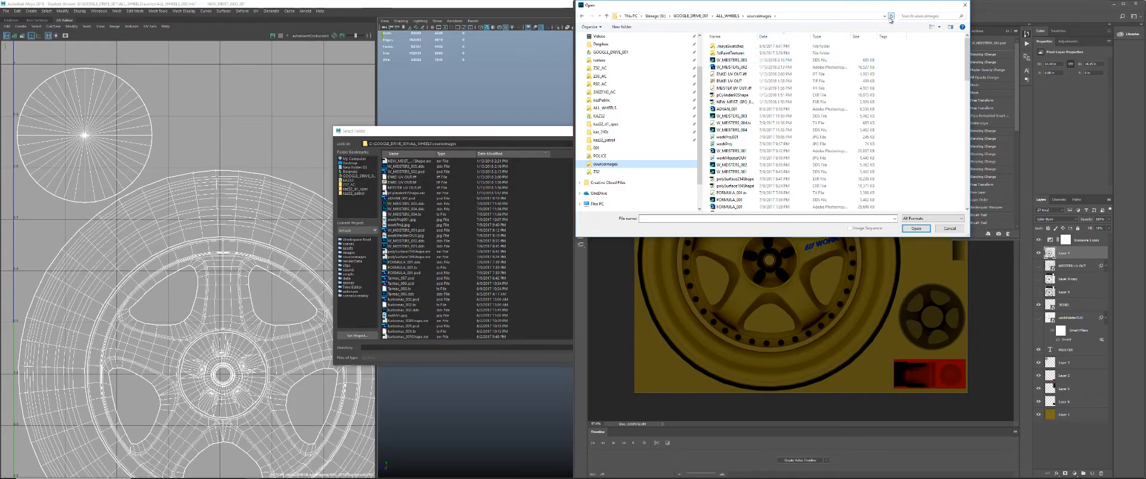
click(939, 231)
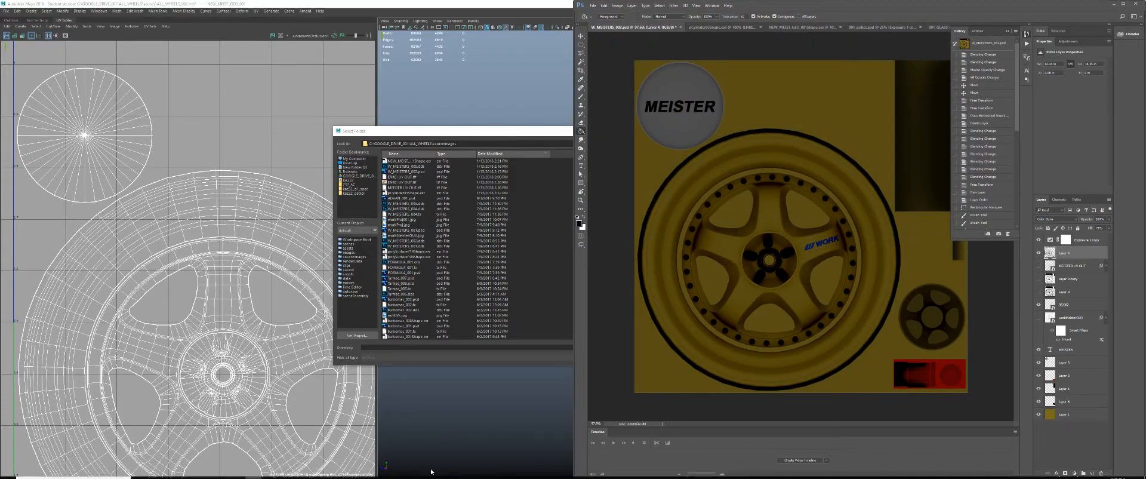
- Examine the sourceimages folder in File Explorer with the Details layout, close the window and hide Photoshop's floating History list
click(162, 473)
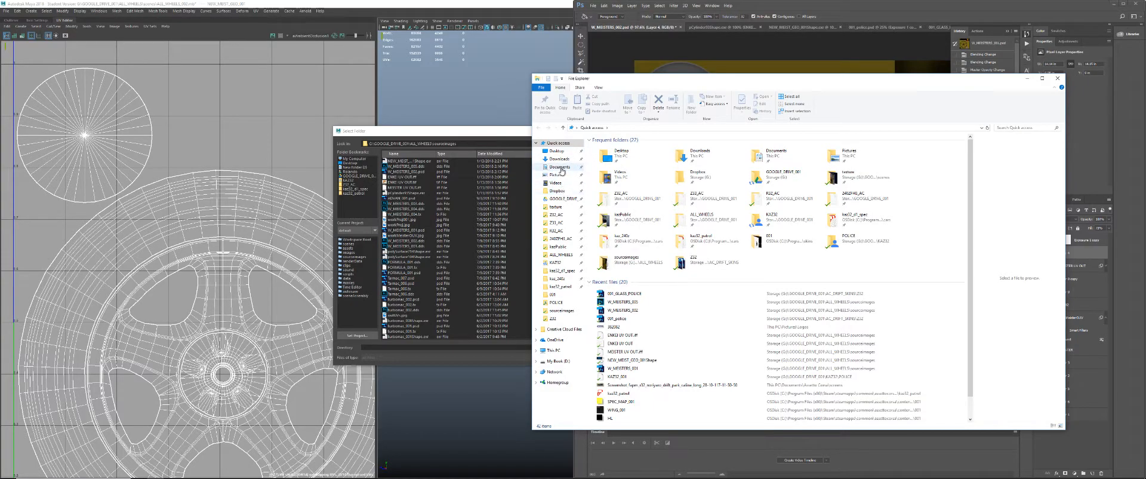
click(561, 311)
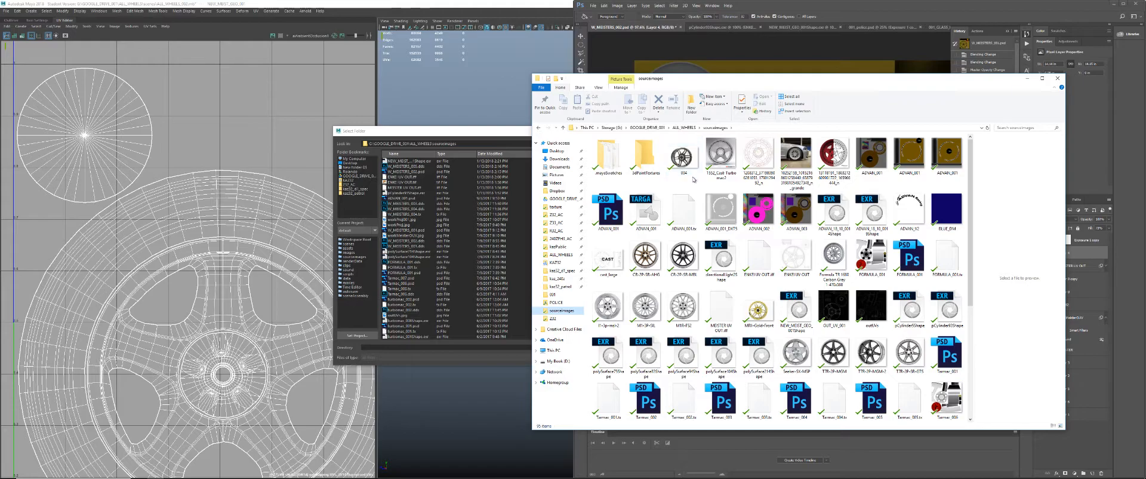
click(597, 87)
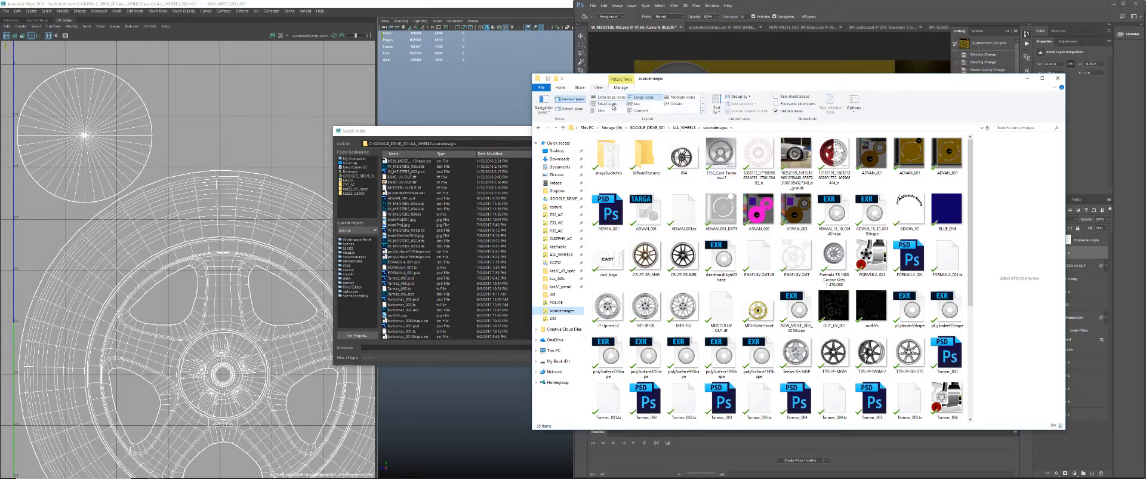
click(675, 104)
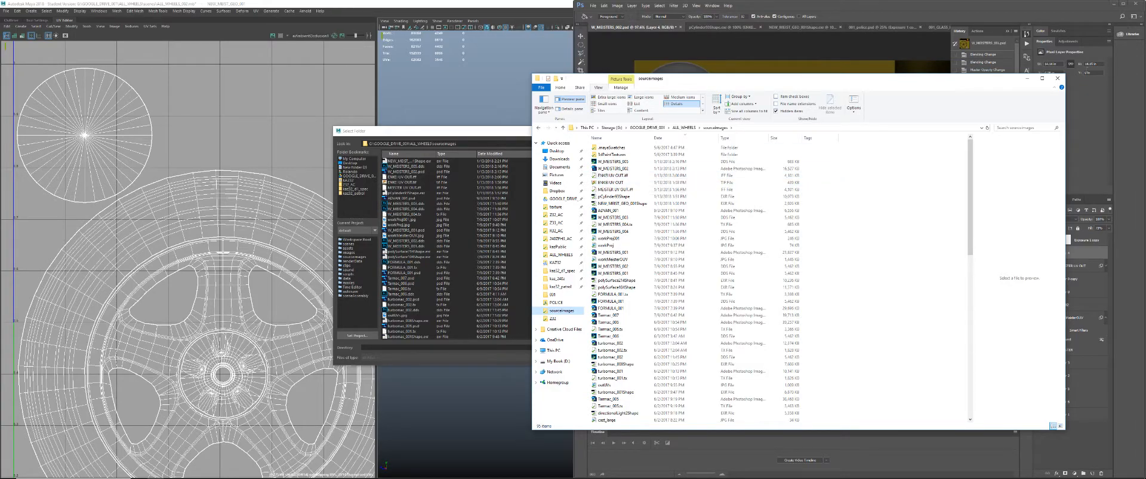
click(1057, 78)
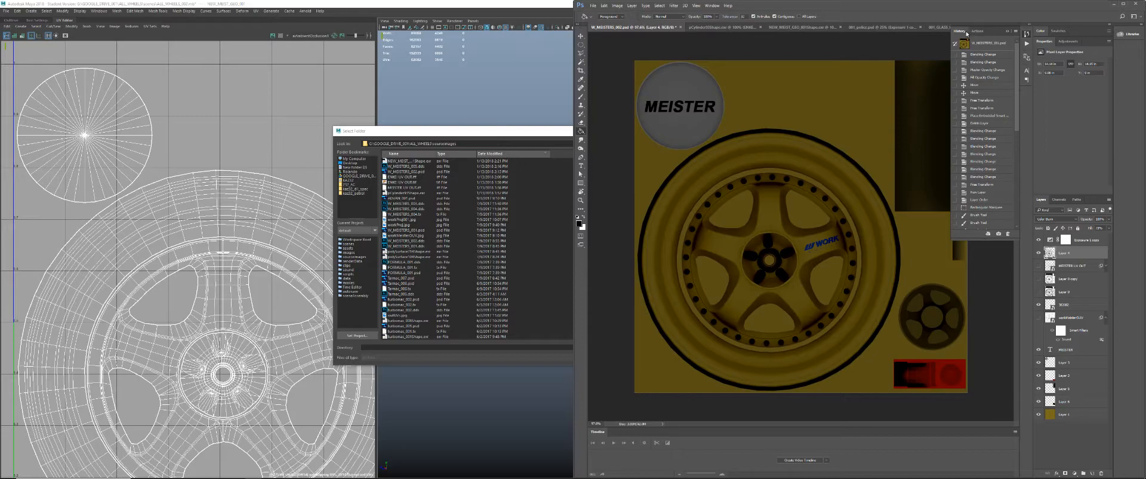
click(1008, 31)
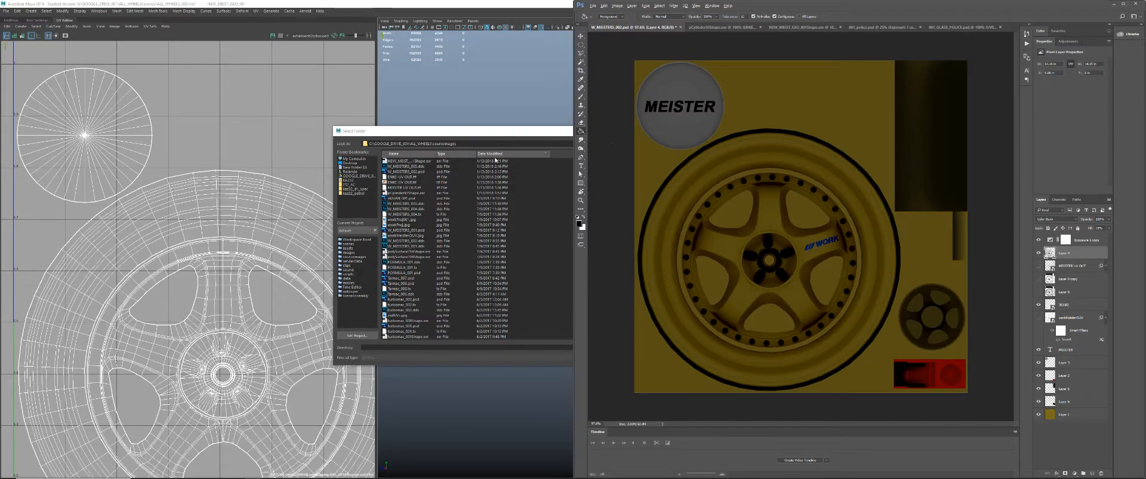
- Switch to the car's Maya scene and select the gold Meister wheel to show its UVs over the texture
key(alt+Tab)
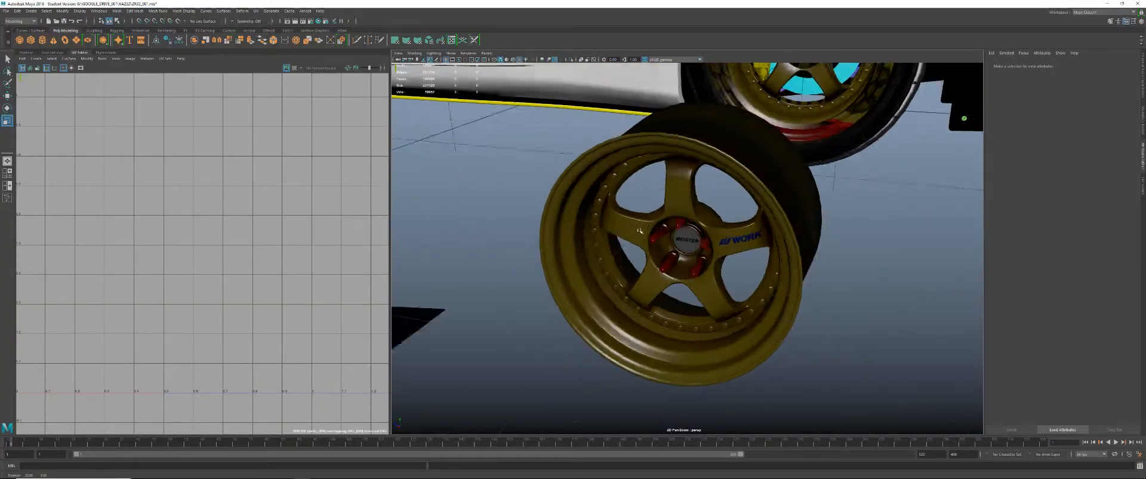
alt+drag(640, 230, 615, 215)
alt+right_drag(615, 215, 660, 216)
alt+drag(660, 216, 677, 222)
alt+right_drag(678, 222, 738, 244)
alt+drag(739, 243, 794, 248)
click(802, 251)
- Return to Photoshop, check the sourceimages folder for a file to open and cancel
key(alt+Tab)
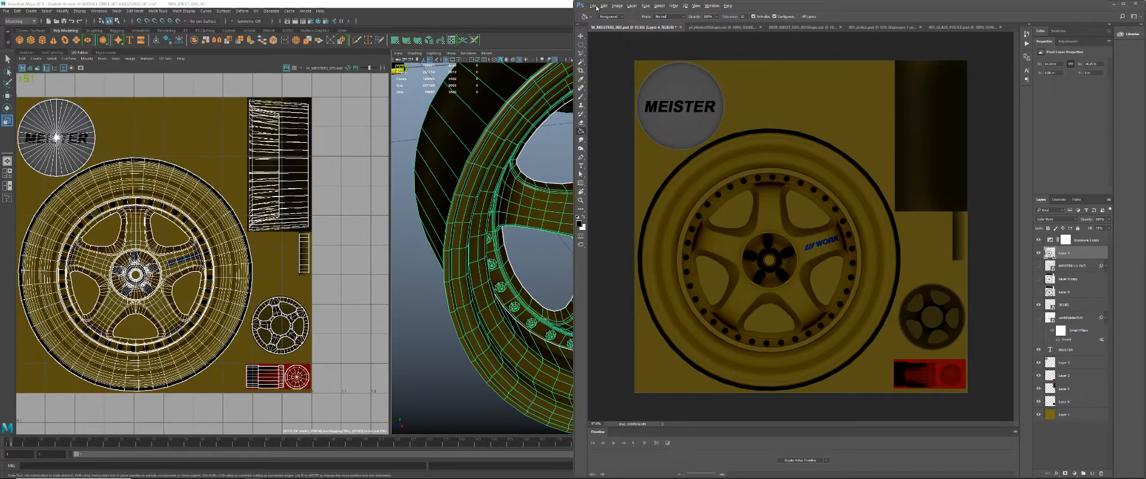
key(ctrl+o)
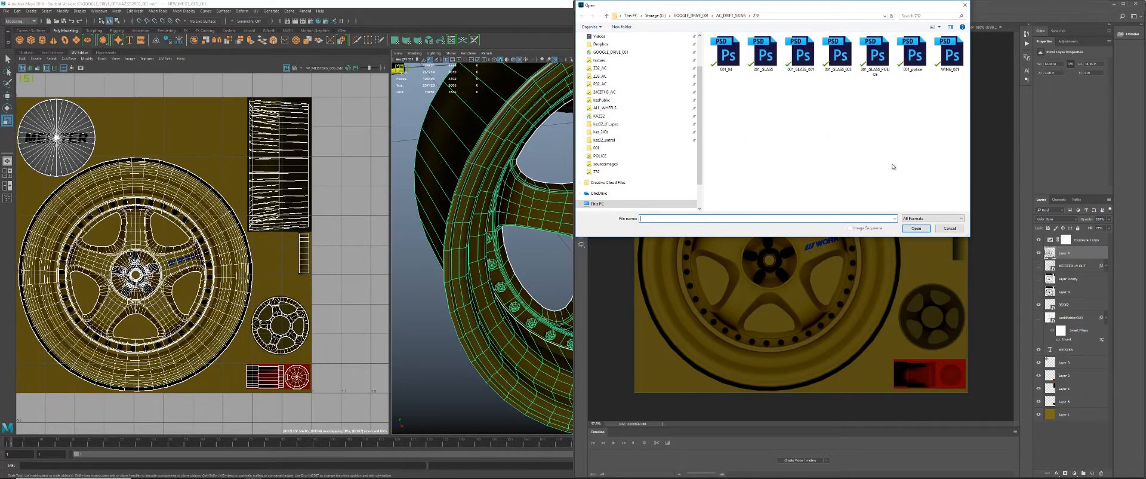
click(606, 164)
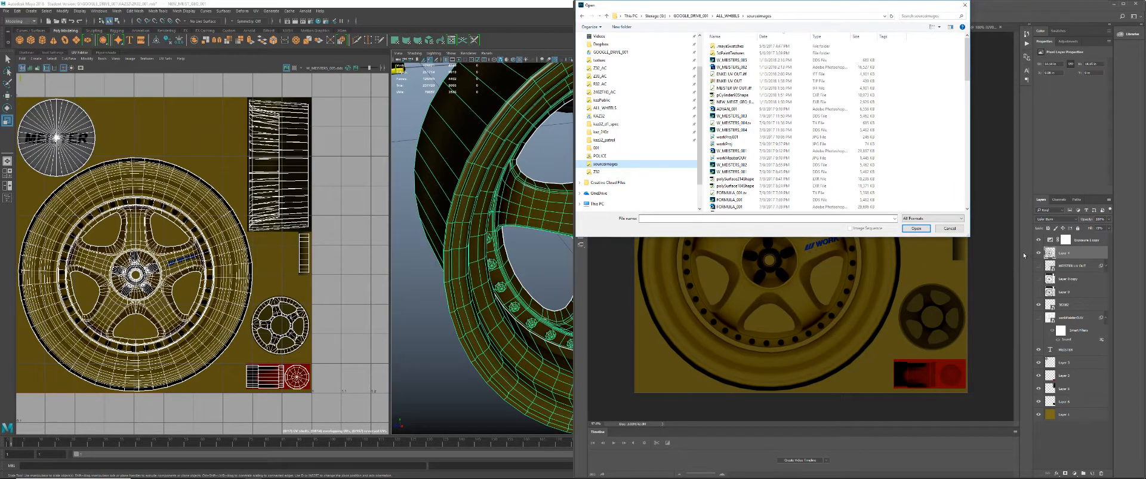
click(949, 228)
- Create a thin ring-shaped selection centred on the wheel hub, just outside the circle of rim bolts
key(ctrl+1)
ctrl+click(855, 251)
ctrl+click(855, 250)
ctrl+drag(889, 255, 871, 263)
drag(821, 283, 876, 249)
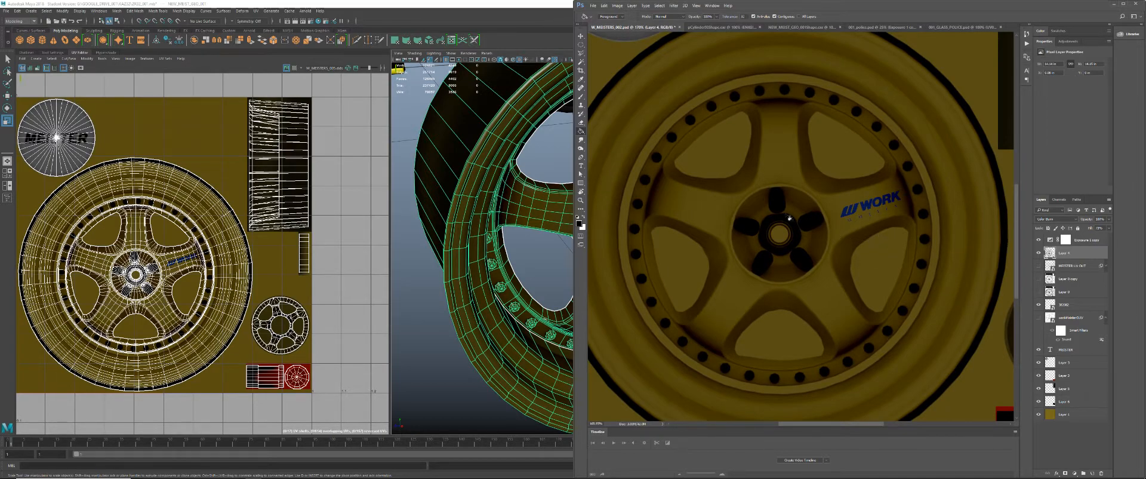
key(m)
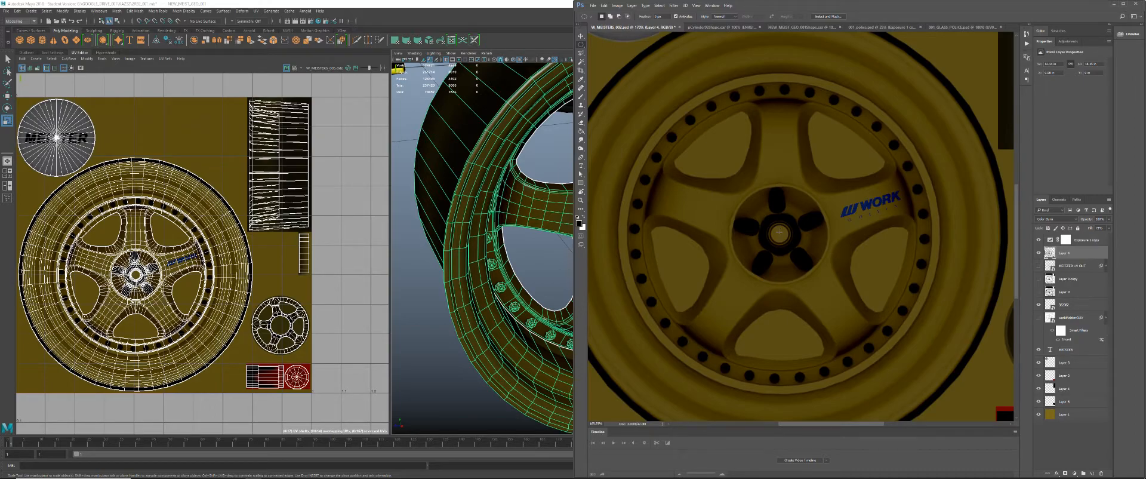
mouse_move(779, 231)
alt+shift+mouse_down()
mouse_move(1012, 319)
mouse_move(864, 357)
mouse_move(943, 406)
mouse_move(933, 399)
alt+shift+mouse_up()
alt+shift+drag(932, 399, 933, 402)
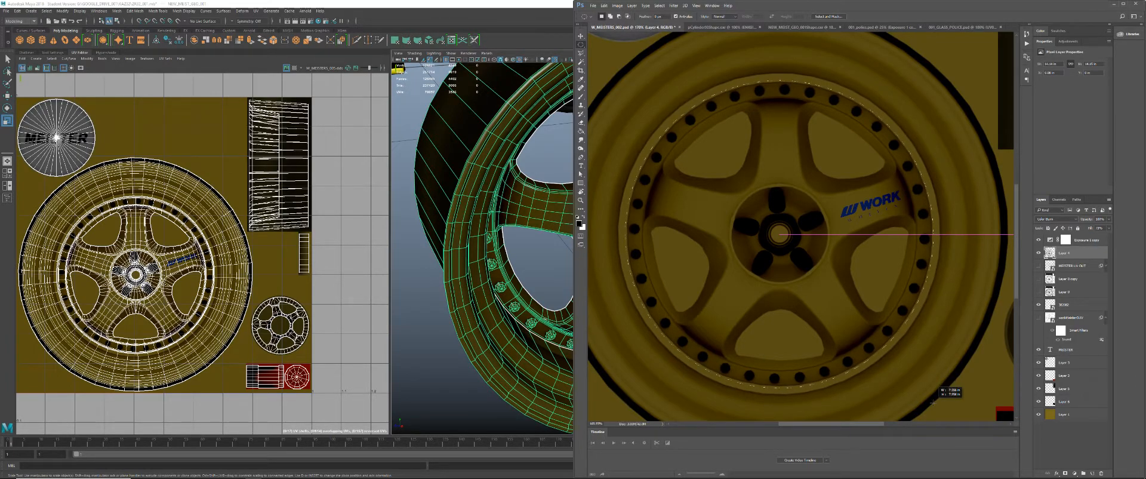
alt+shift+drag(933, 402, 933, 402)
alt+shift+drag(933, 402, 933, 401)
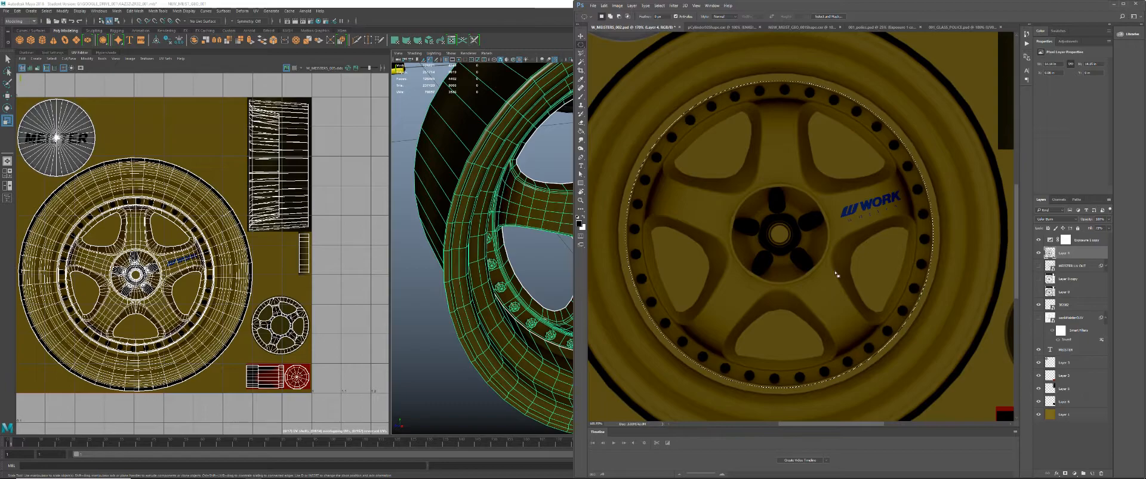
key(ctrl+shift+i)
drag(779, 235, 943, 408)
- Fill the ring selection with black on a new layer and deselect it
key(g)
click(647, 148)
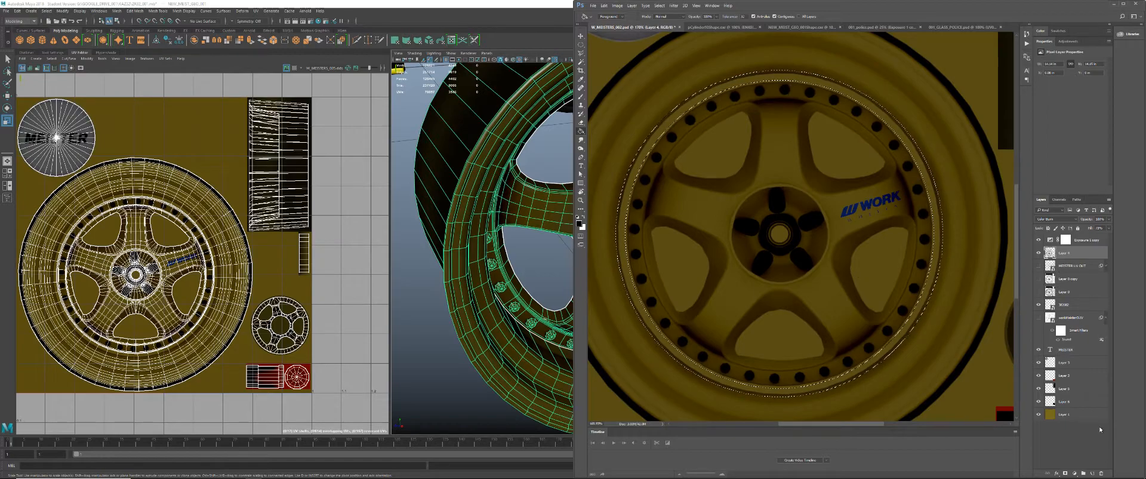
click(1092, 473)
click(671, 122)
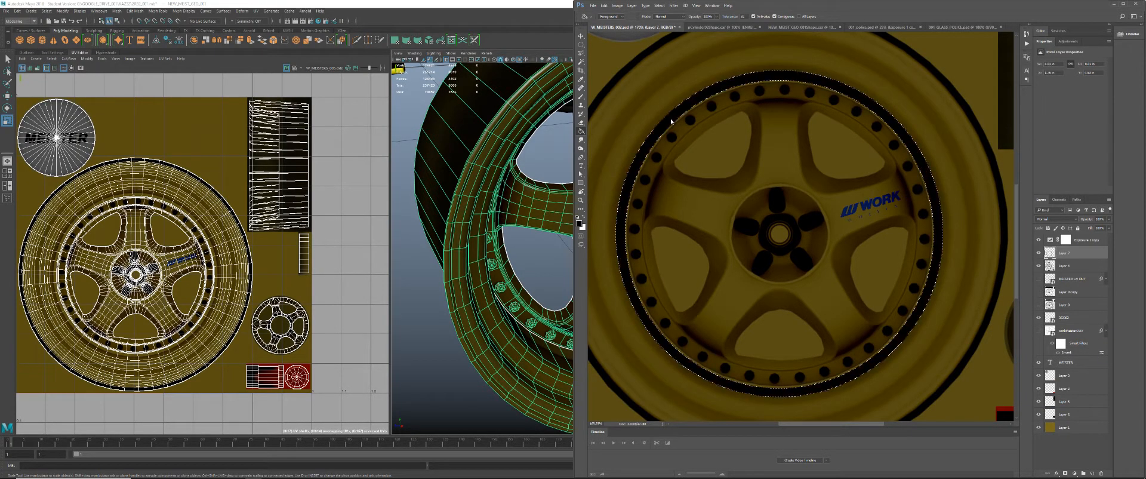
key(ctrl+d)
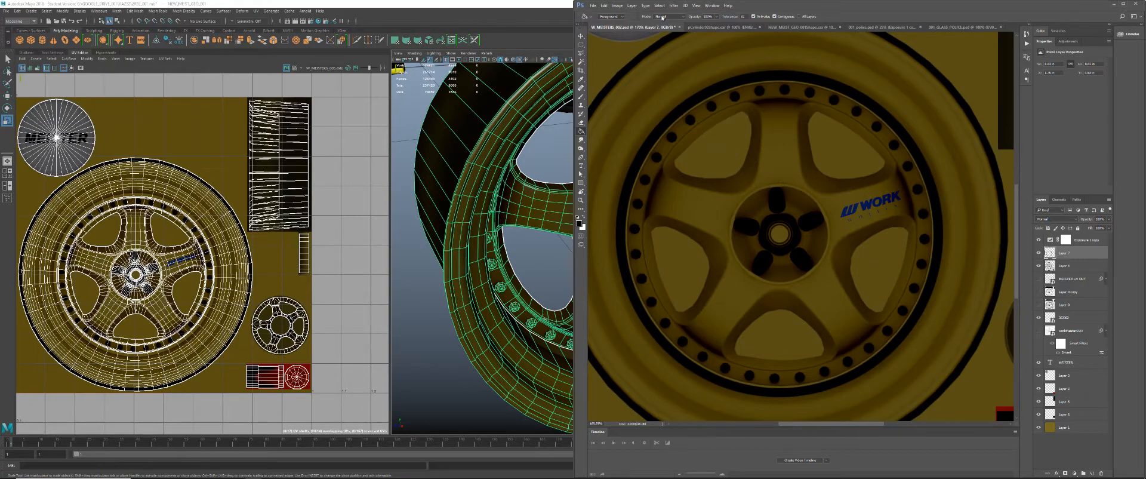
- Soften the black ring layer with a Gaussian Blur and set the layer's opacity to 100%
click(674, 6)
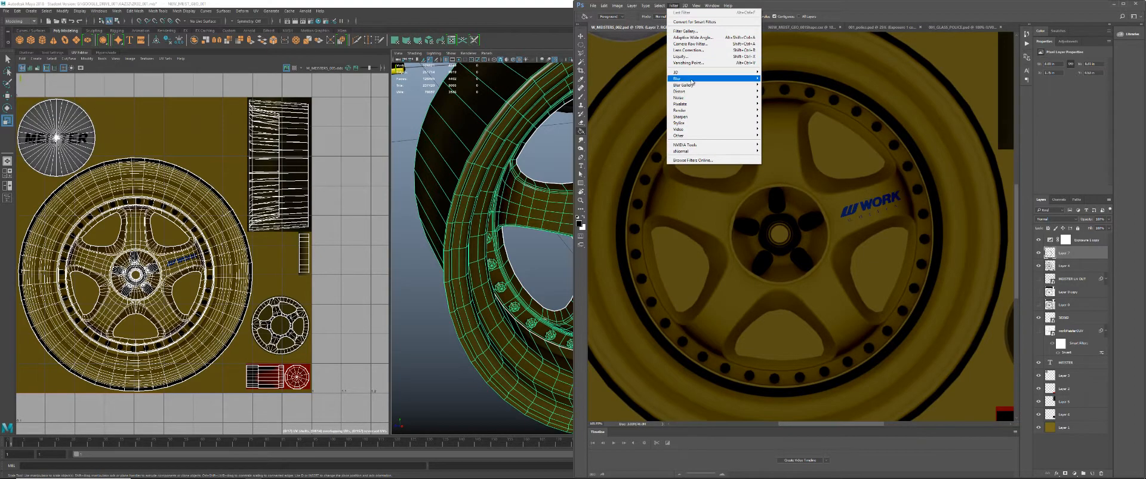
mouse_move(717, 78)
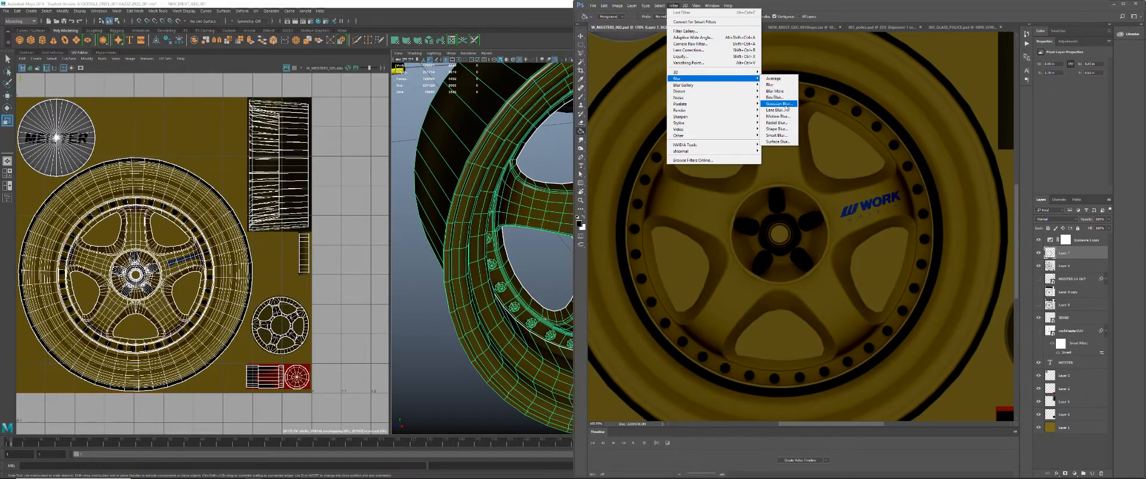
click(779, 103)
drag(734, 100, 892, 109)
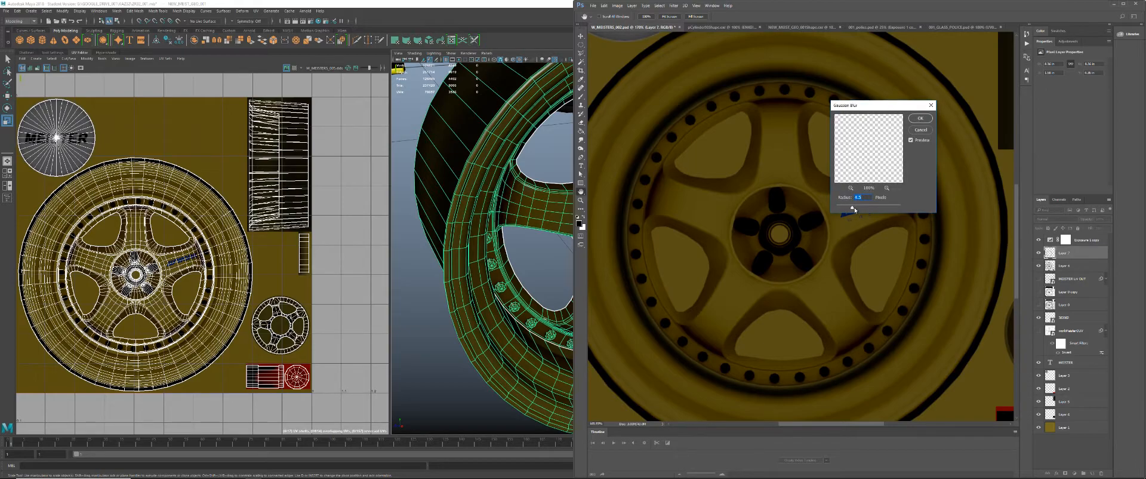
drag(854, 210, 854, 210)
click(921, 117)
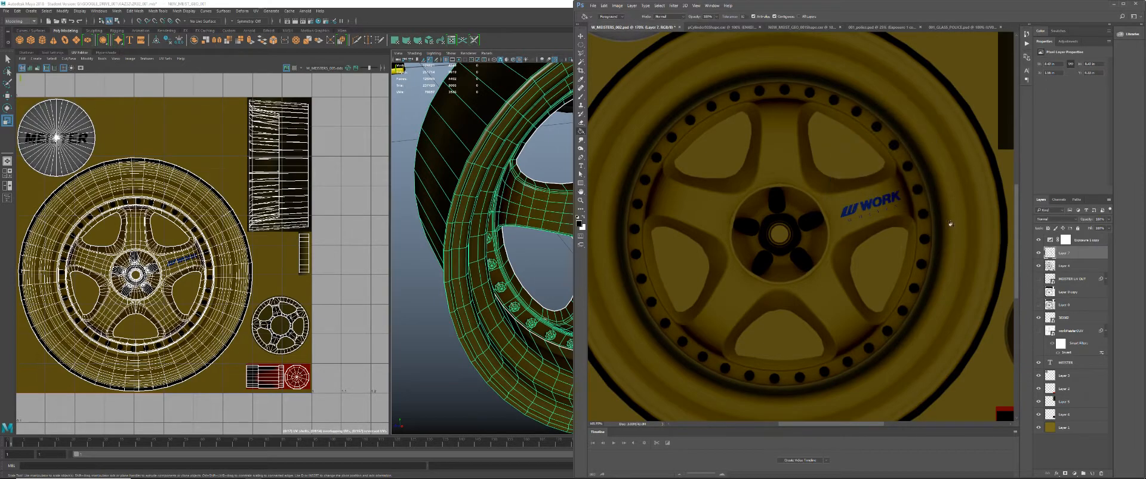
click(1110, 220)
drag(1107, 229, 1133, 226)
- Set the wheel shading layer beneath the ring to Normal blending and toggle the ring layer's visibility to compare
click(1066, 375)
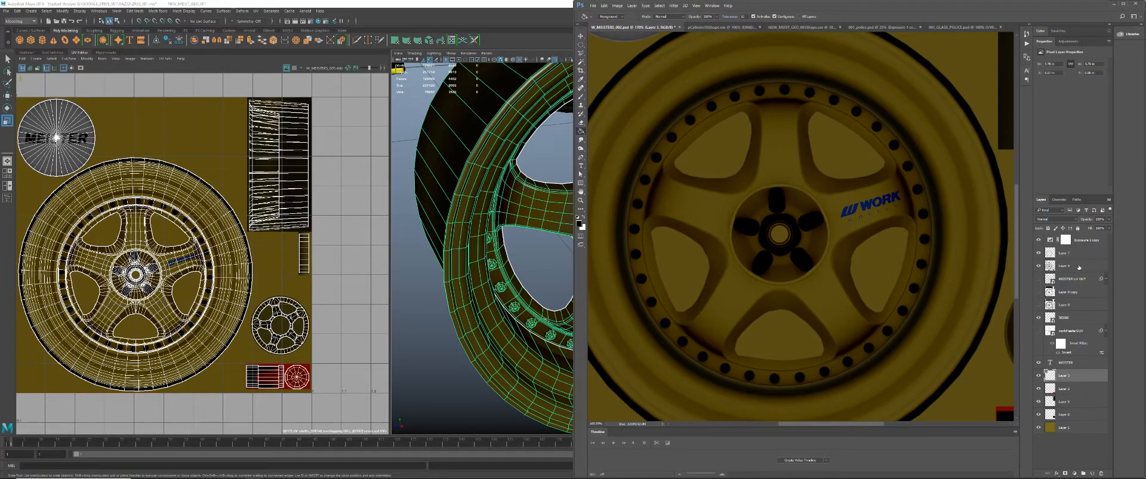
click(1080, 267)
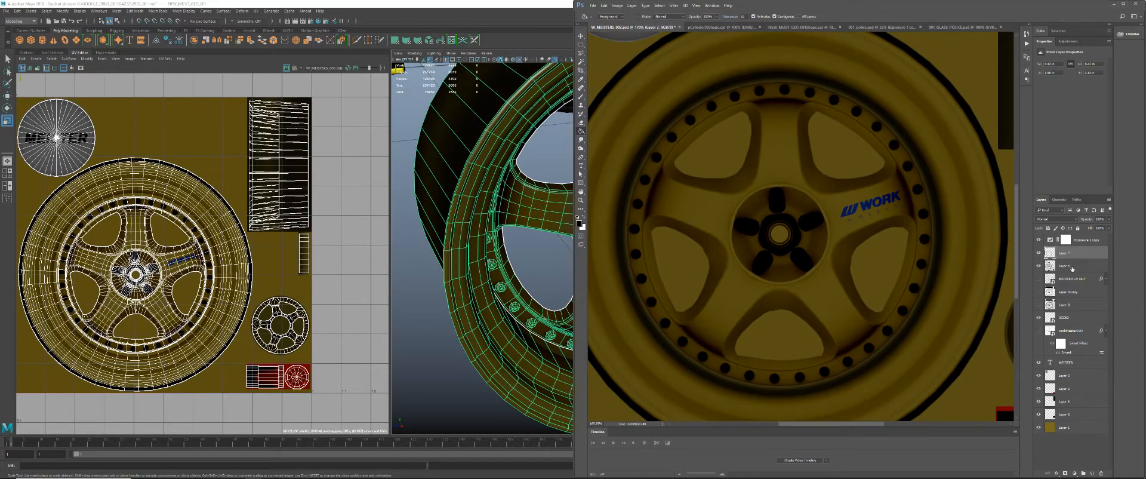
click(1075, 220)
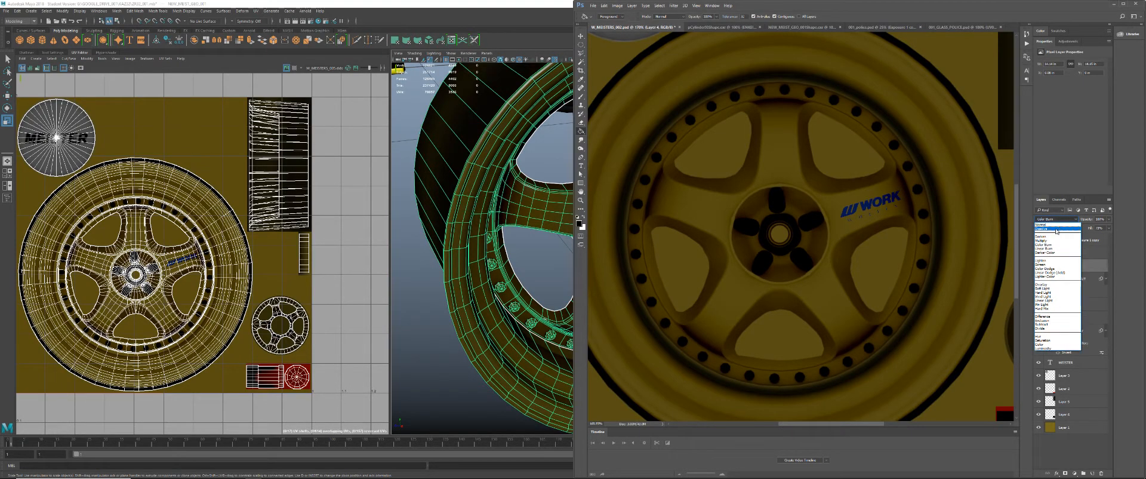
click(1055, 226)
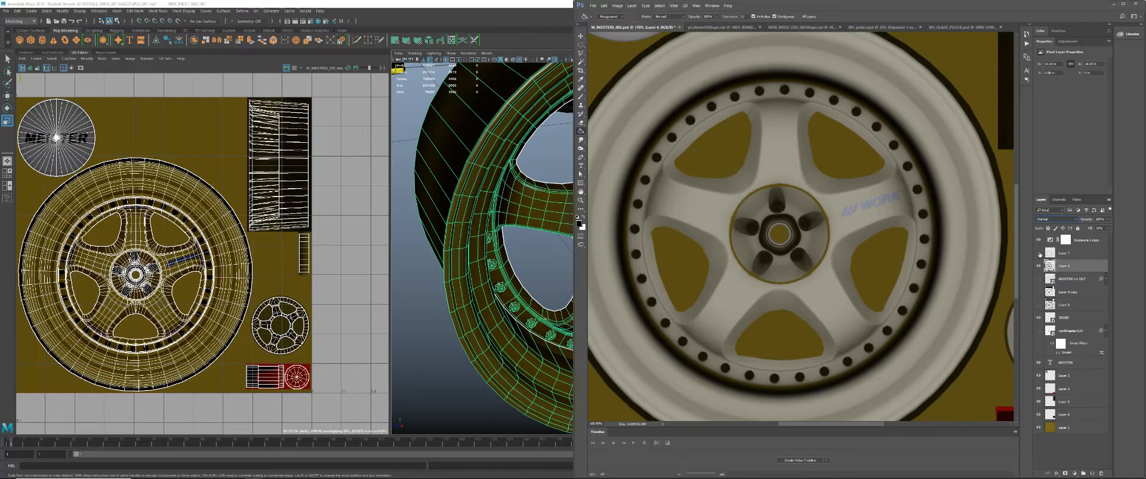
click(1039, 253)
click(1039, 253)
click(1039, 253)
click(1039, 254)
click(1040, 253)
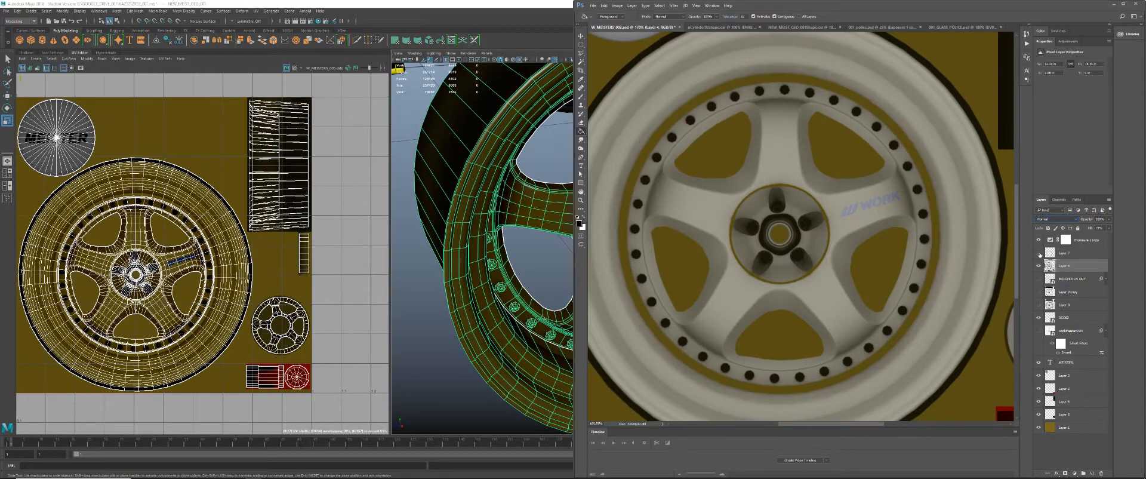
click(1040, 253)
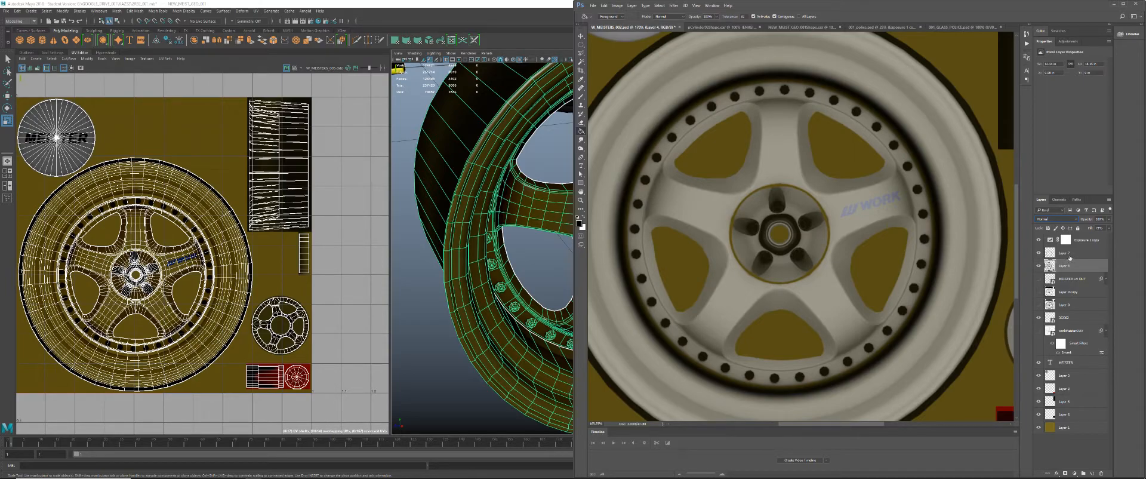
- Merge the blurred ring layer with the wheel shading layer and try lightening blend modes on the result
shift+click(1070, 258)
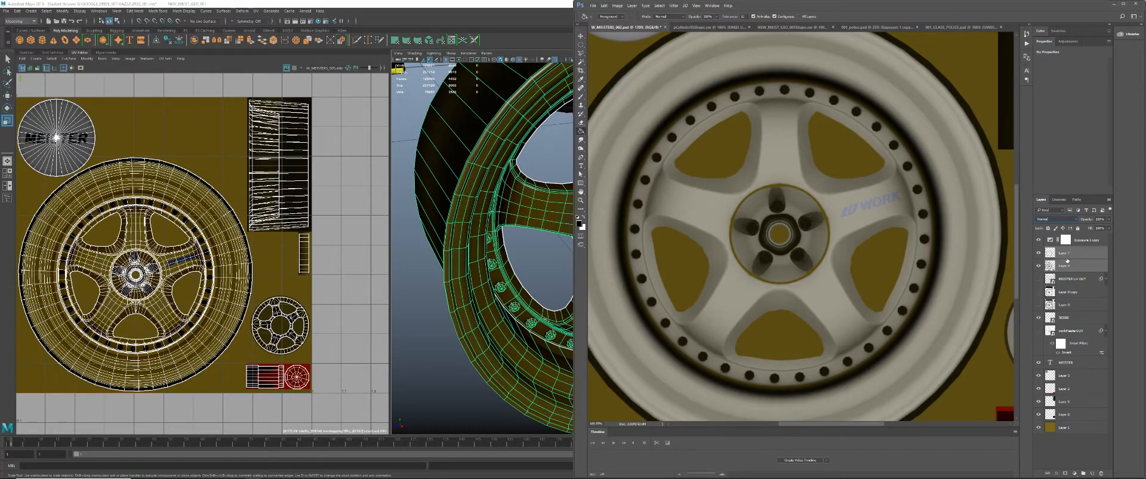
click(1067, 257)
click(1076, 220)
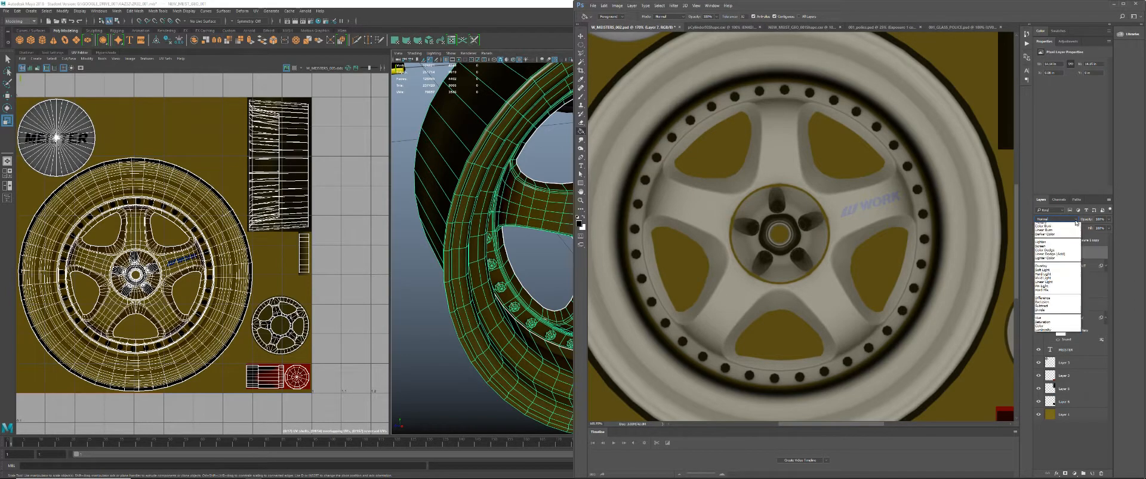
click(1060, 270)
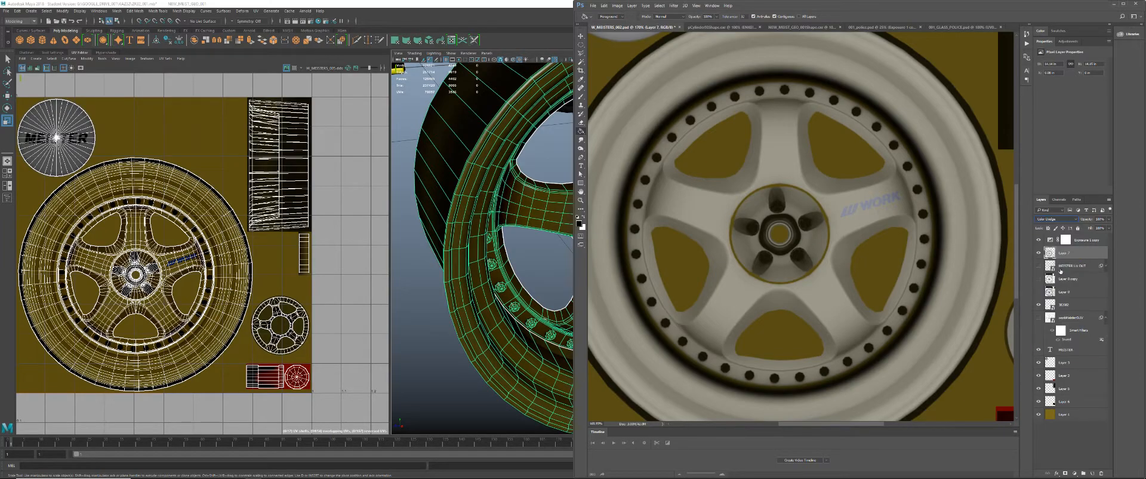
key(Up)
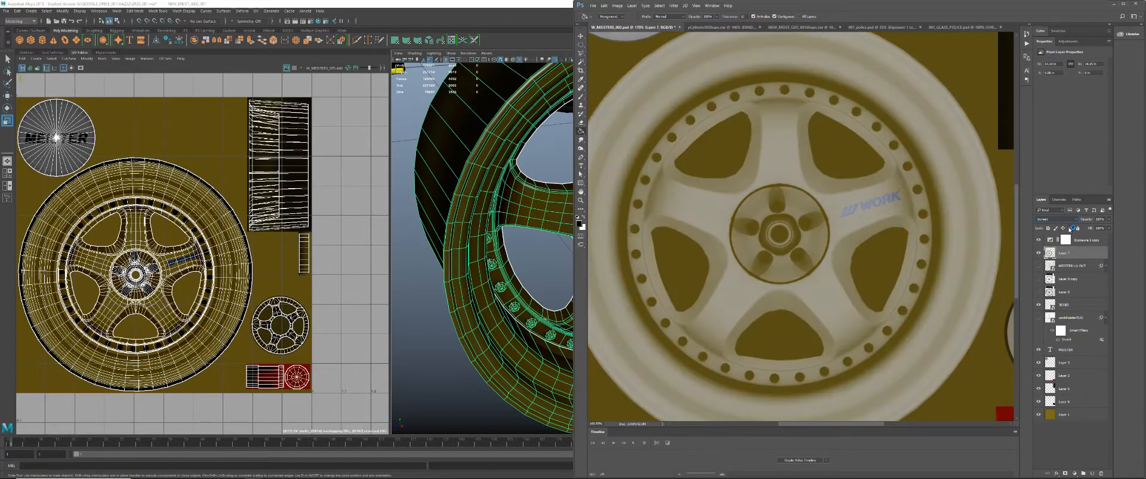
- Compare darkening blend modes such as Multiply on the merged wheel layer and choose Linear Burn
click(1075, 219)
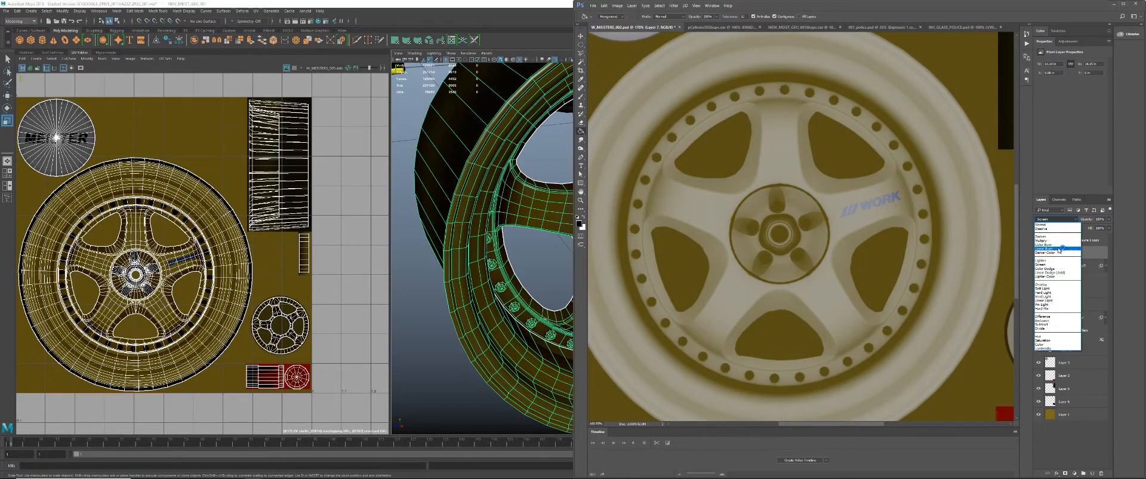
click(1060, 244)
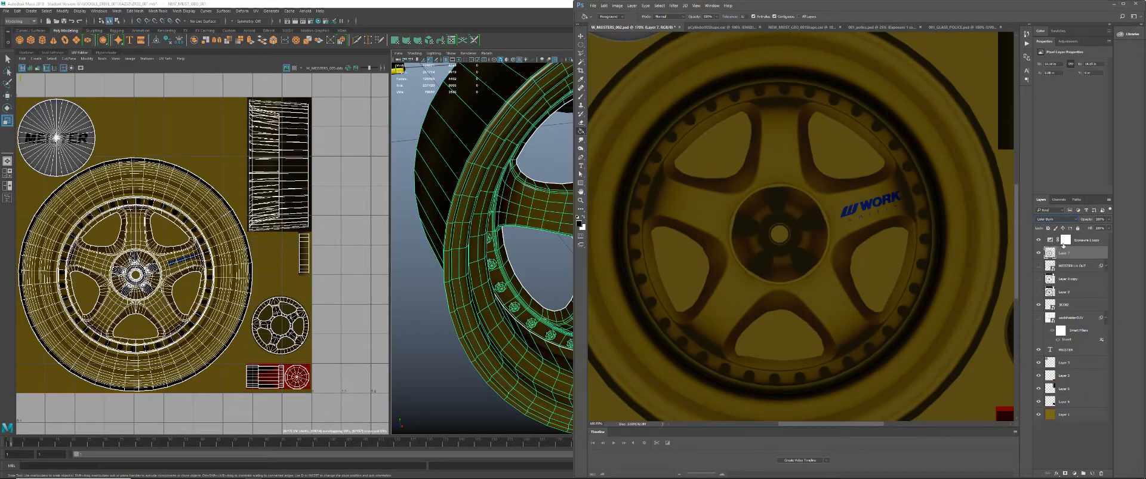
key(Down)
key(Down)
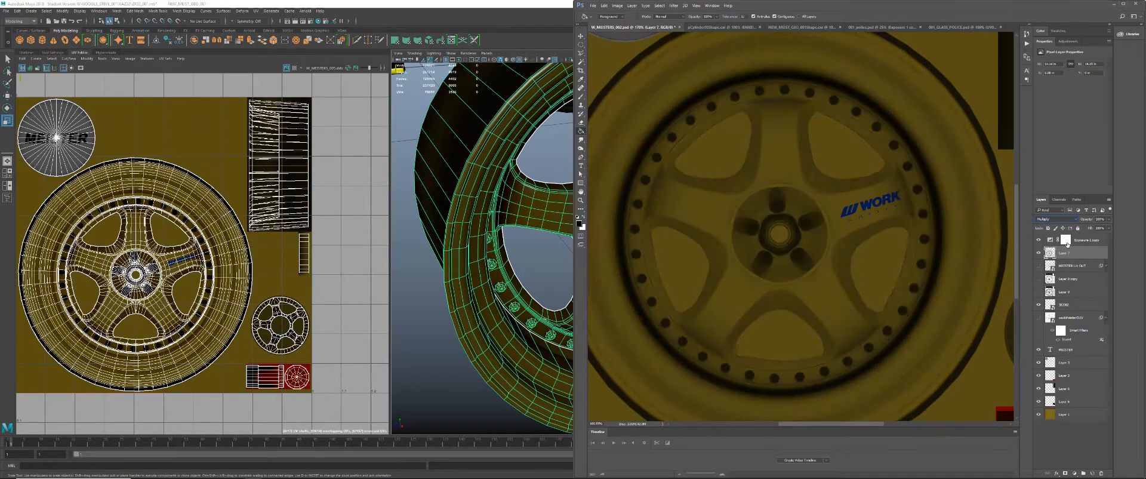
key(Up)
key(Up)
key(Up)
key(Up)
key(Down)
key(Down)
key(Down)
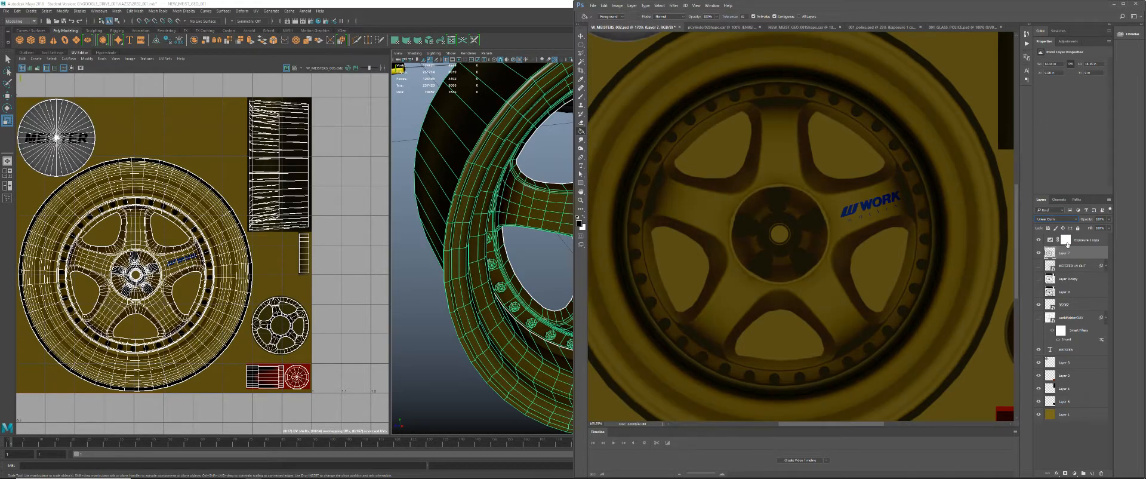
- Try a lower fill on the merged wheel layer and undo it
click(1108, 228)
drag(1108, 237, 1096, 241)
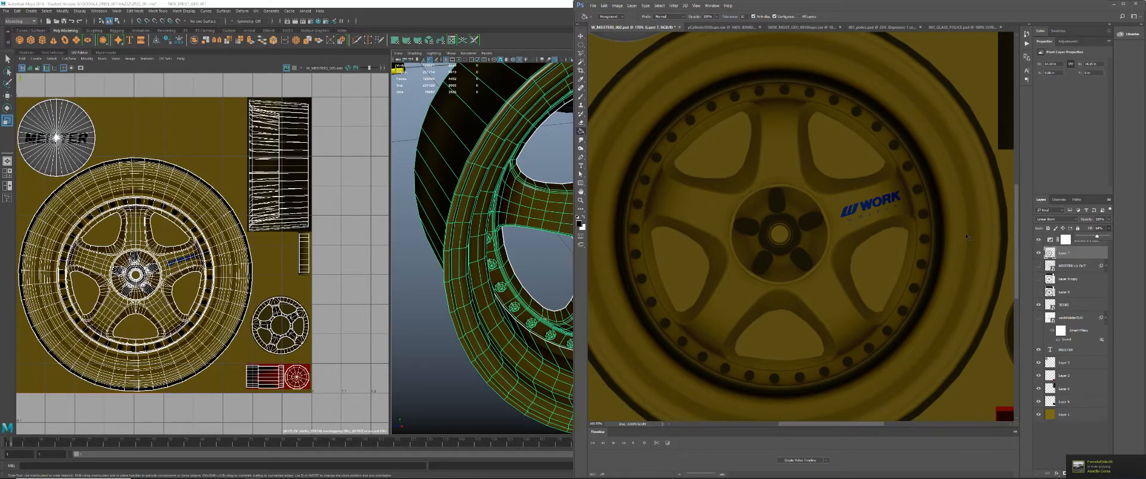
click(968, 235)
key(ctrl+z)
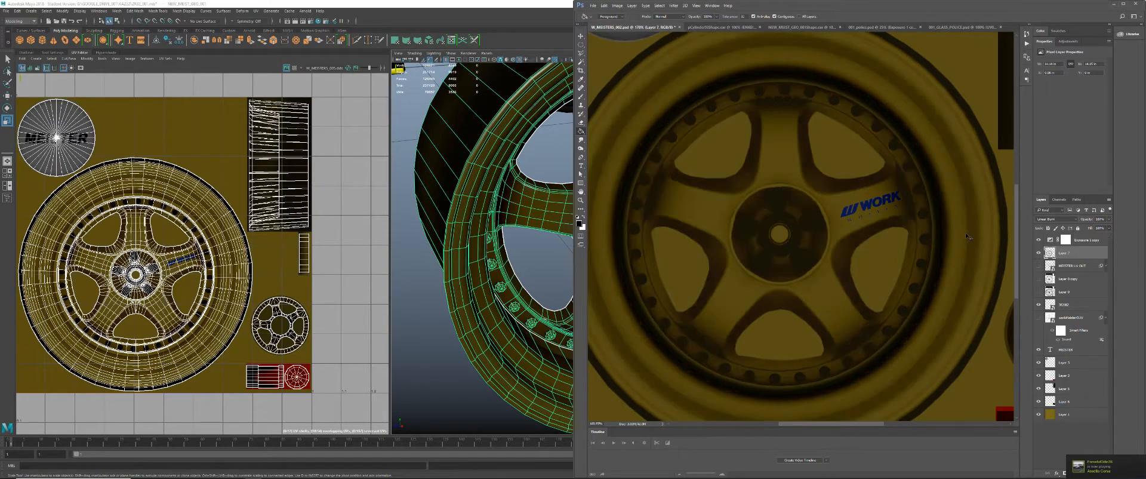
key(ctrl+z)
key(ctrl+z)
- Step back through the history to the state before the ring and wheel shading layers were merged
click(1027, 34)
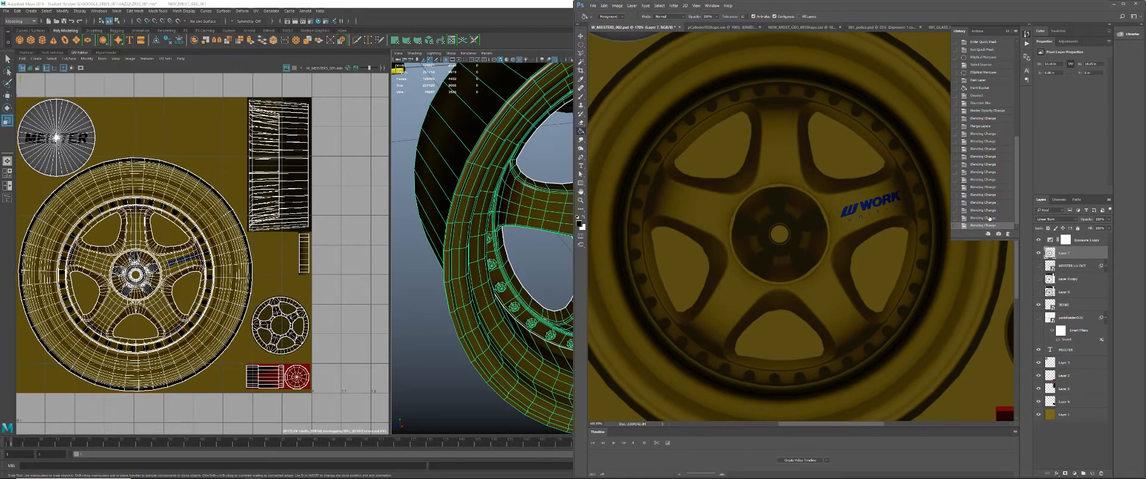
click(996, 216)
click(985, 210)
click(985, 203)
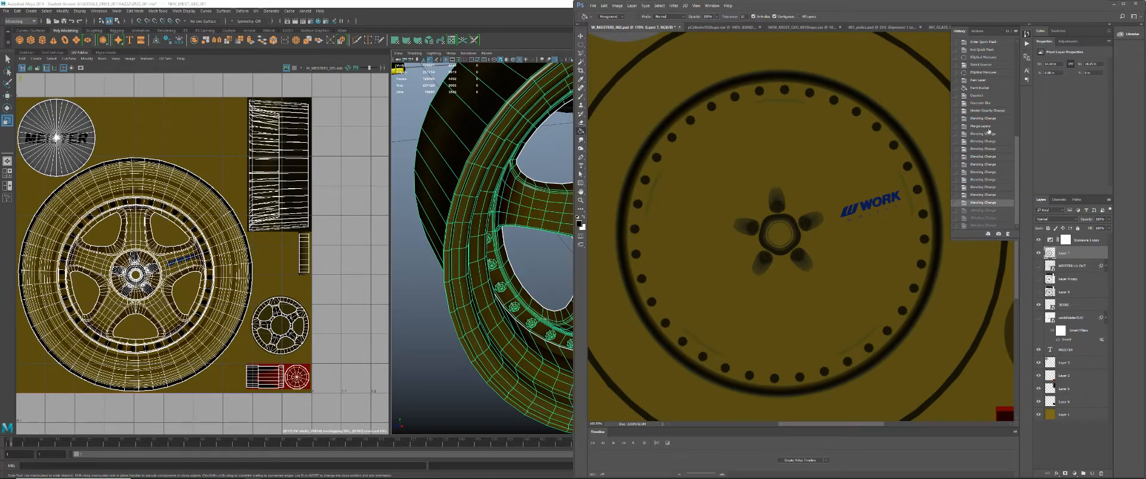
click(989, 119)
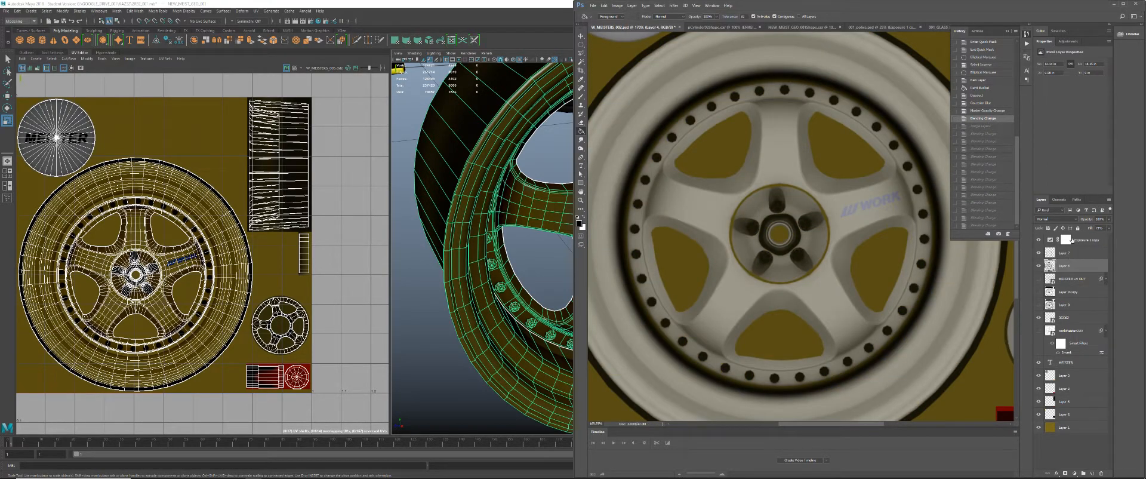
- Raise the fill of the wheel shading layer beneath the ring to 100%
click(1077, 255)
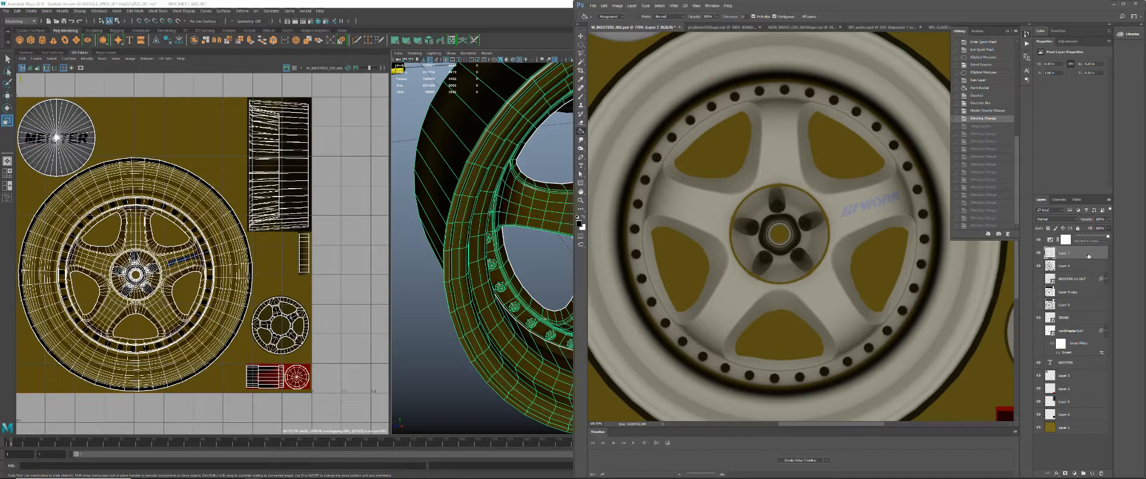
click(1074, 266)
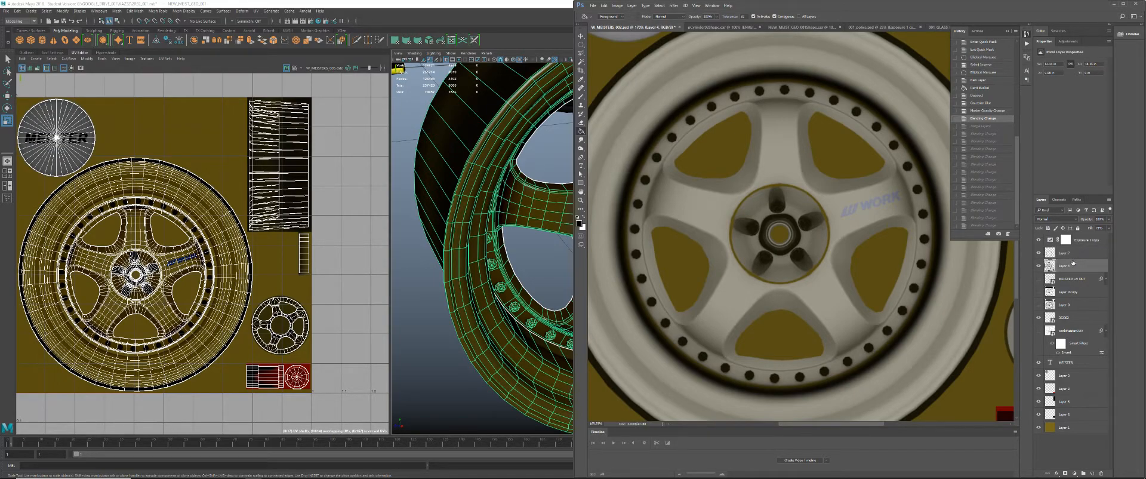
click(1110, 229)
drag(1101, 237, 1117, 239)
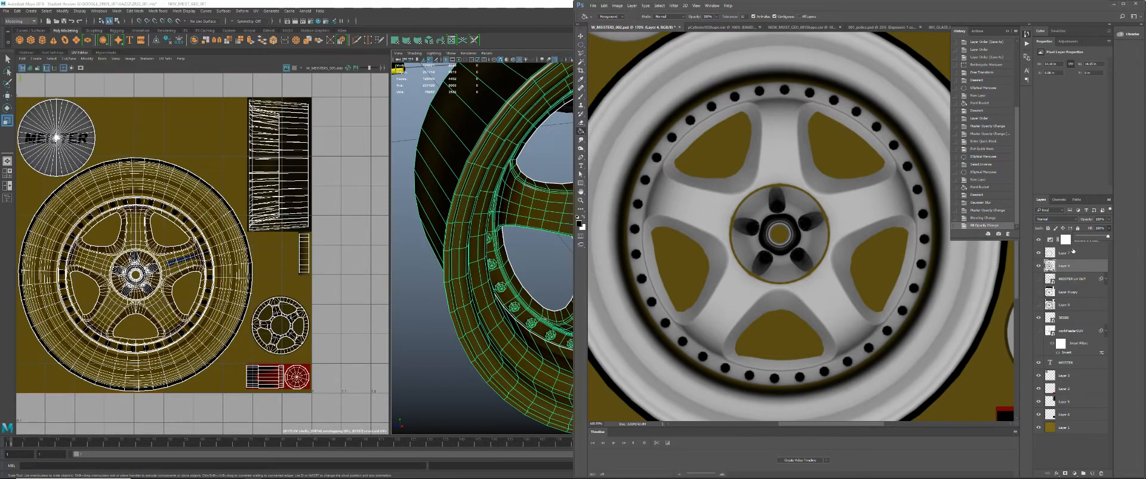
- Merge the blurred ring layer with the wheel shading layer beneath it
click(1070, 255)
click(1069, 254)
click(1077, 266)
shift+click(1077, 255)
key(ctrl+e)
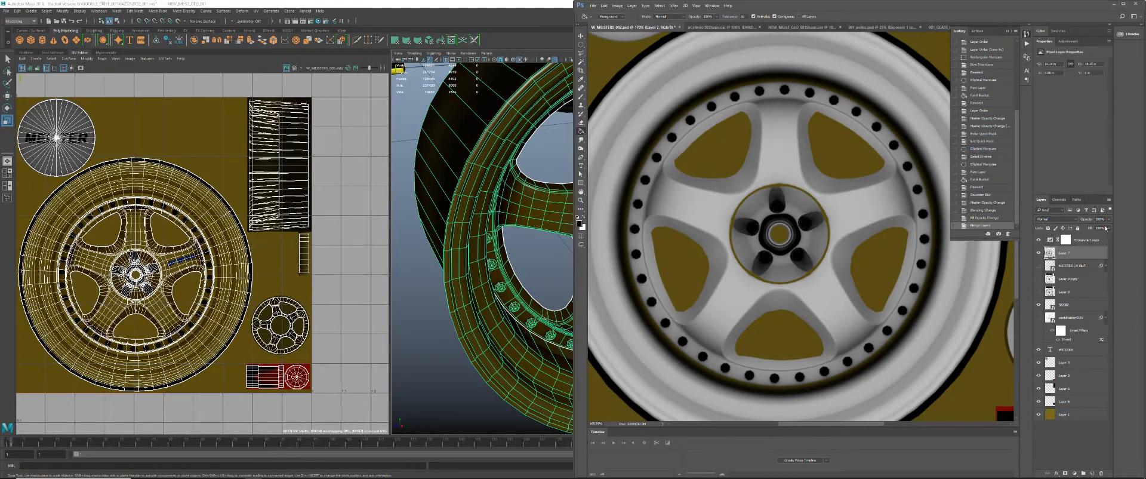
- Reduce the merged wheel layer's fill and set its blend mode to Linear Burn
drag(1108, 236, 1099, 240)
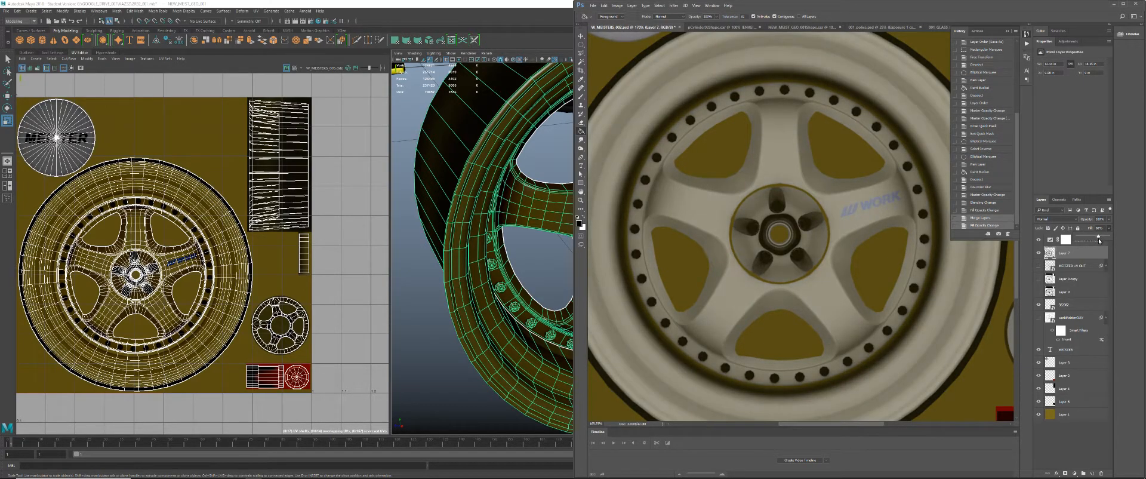
click(1067, 219)
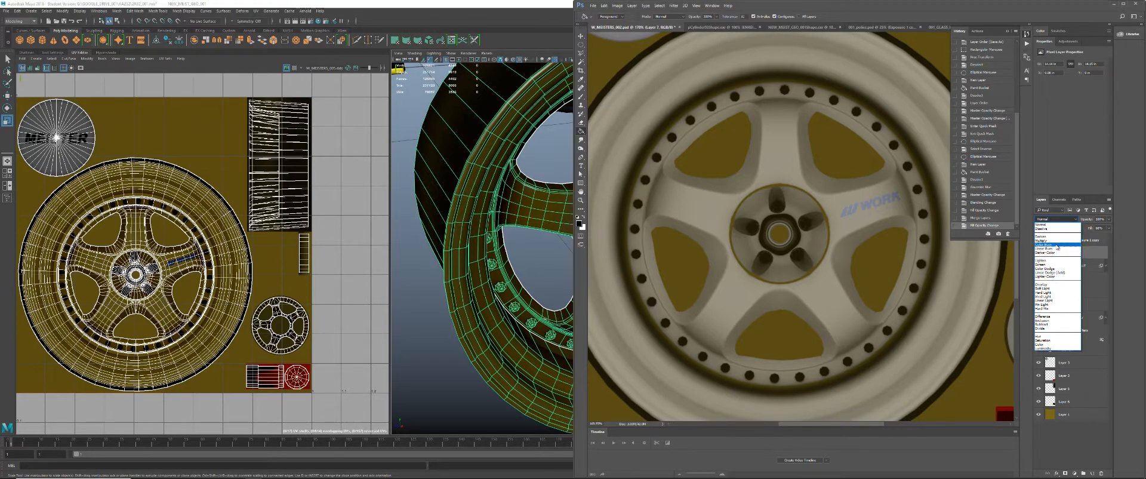
click(1058, 245)
key(Down)
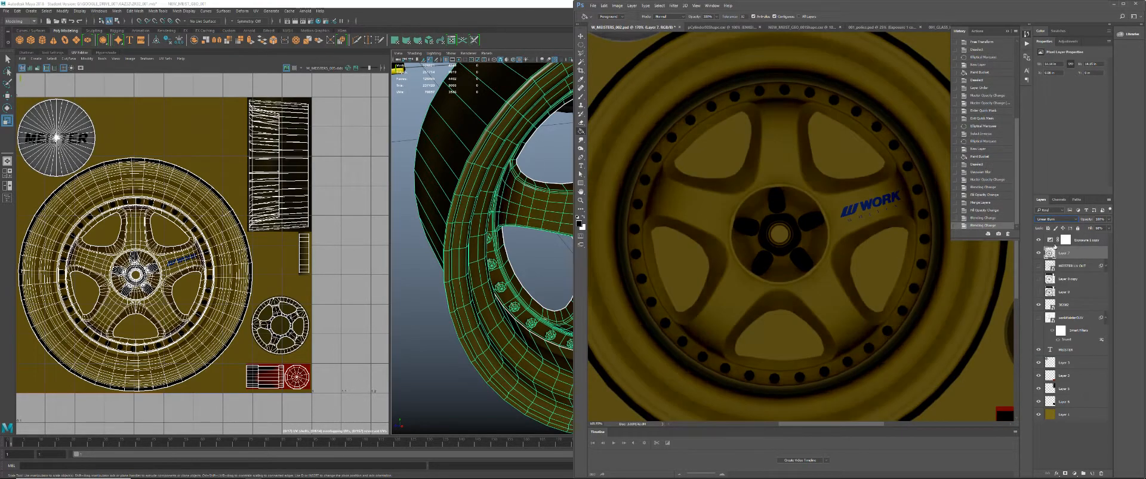
key(Up)
key(Down)
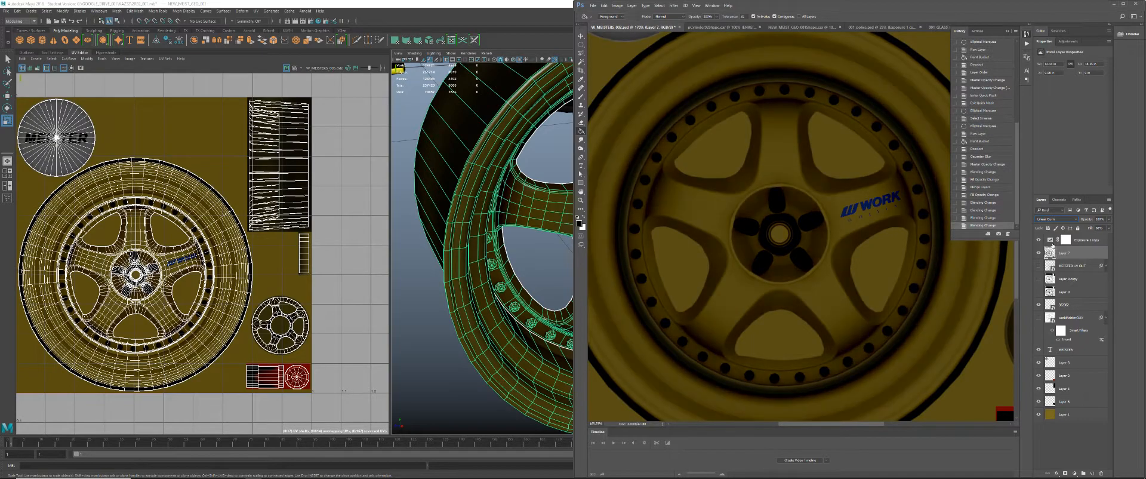
- Save the wheel texture as a DDS copy, replacing the existing Meister wheel DDS file with the current NVIDIA export settings
alt+scroll(911, 267, down, 5)
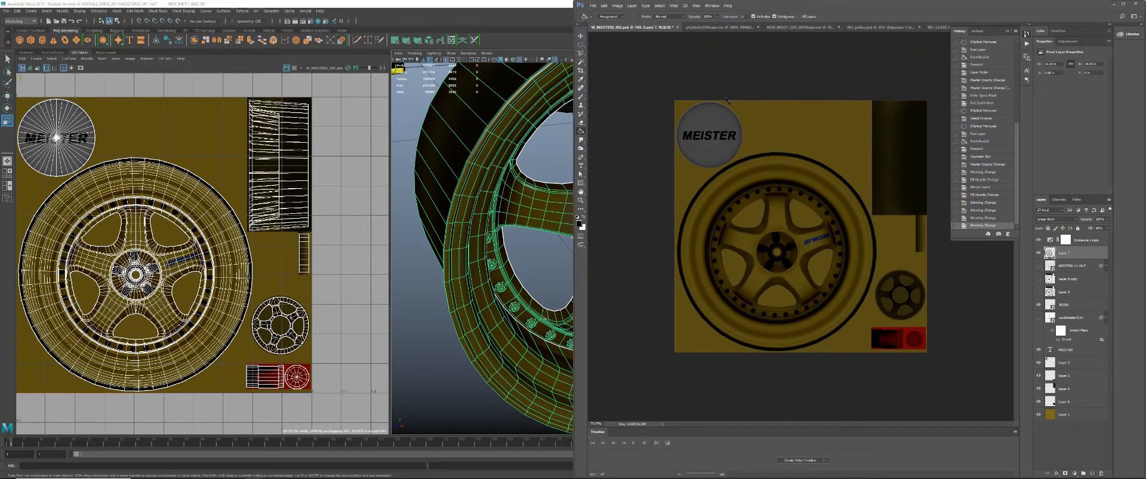
key(ctrl+shift+s)
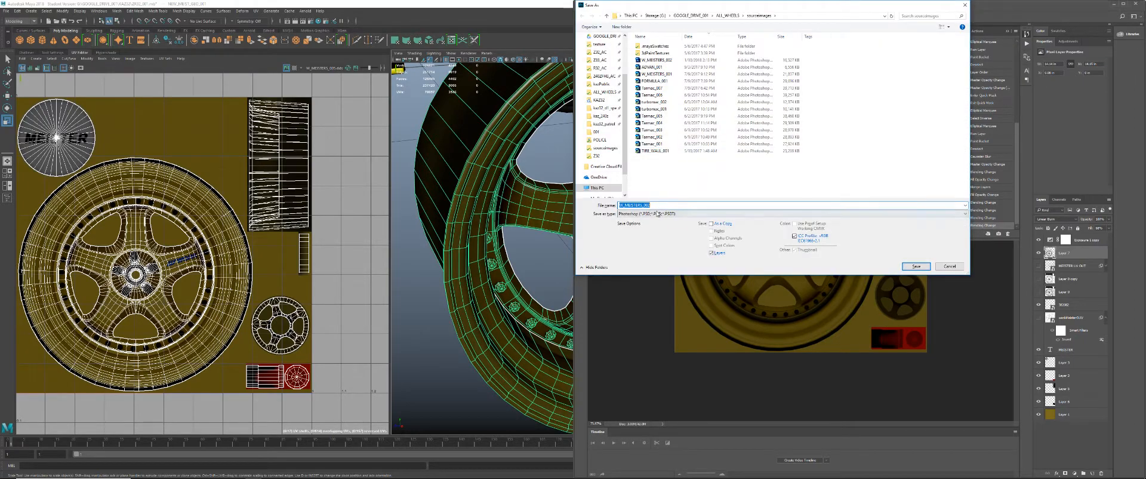
click(657, 213)
click(657, 237)
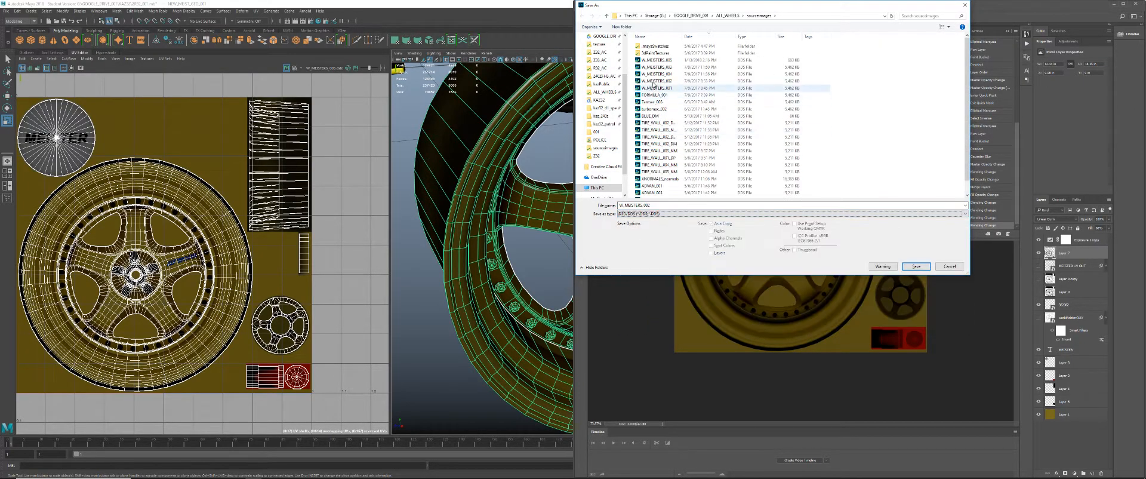
double_click(670, 61)
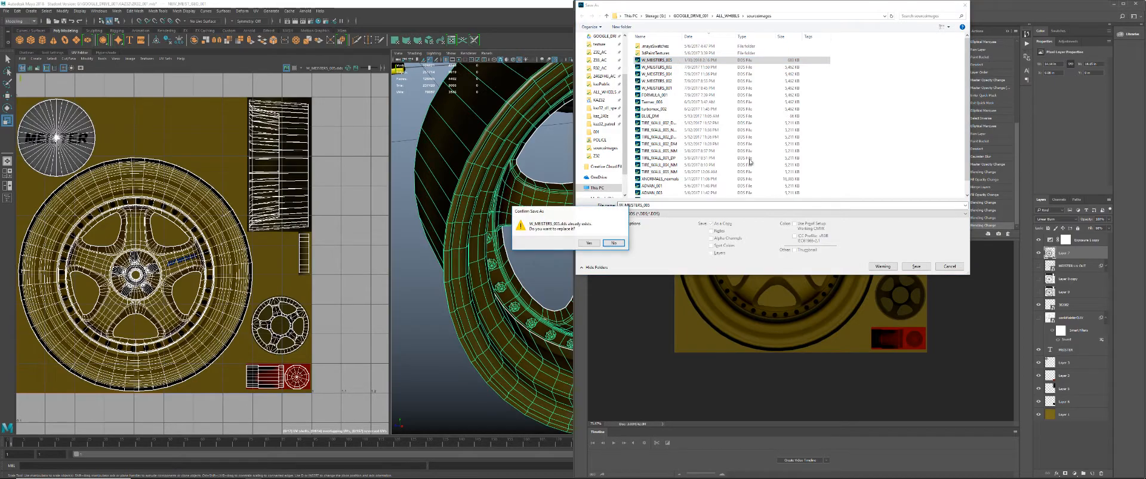
click(589, 241)
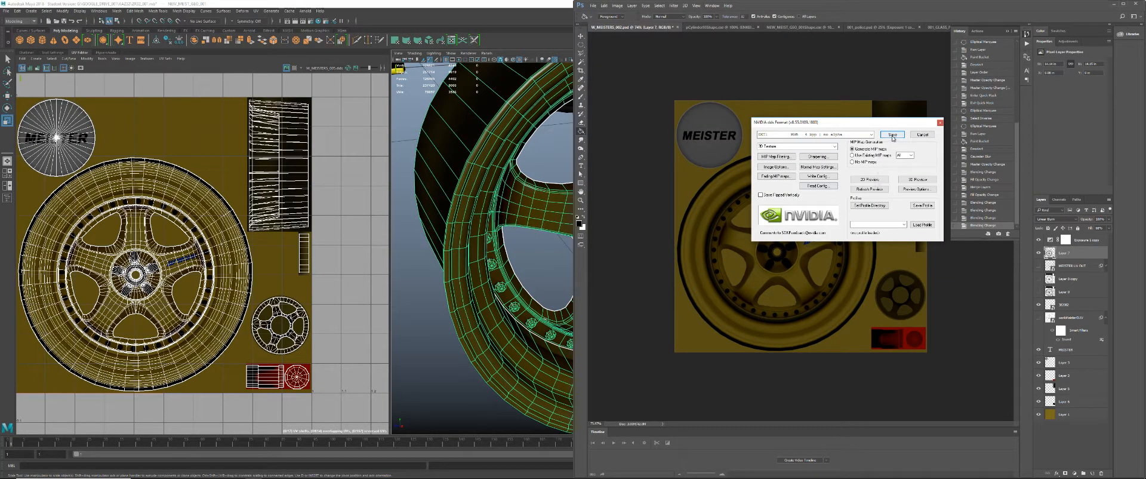
click(893, 135)
- Switch to Maya, reload the image file on the wheel material's color channel, and deselect the wheel
key(alt+Tab)
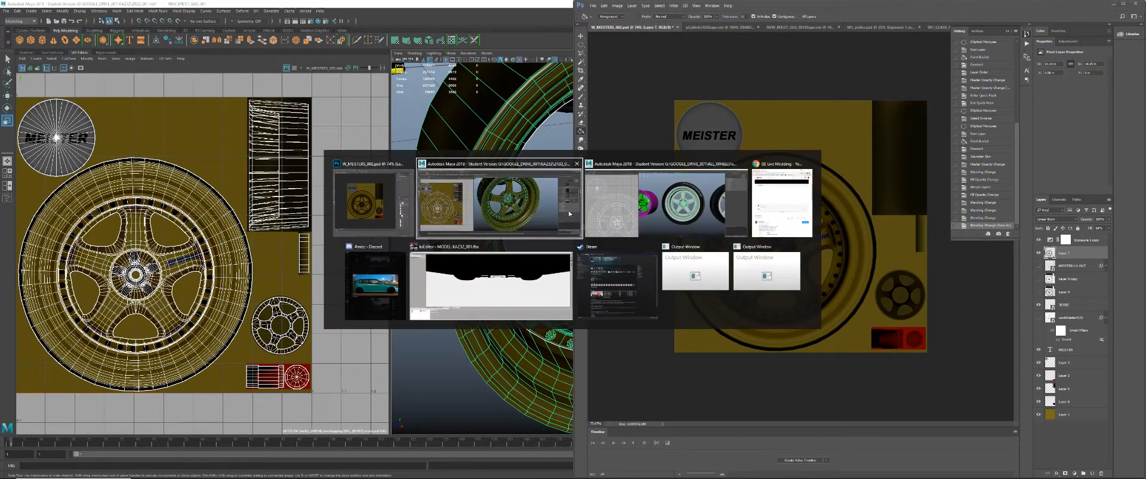
click(556, 206)
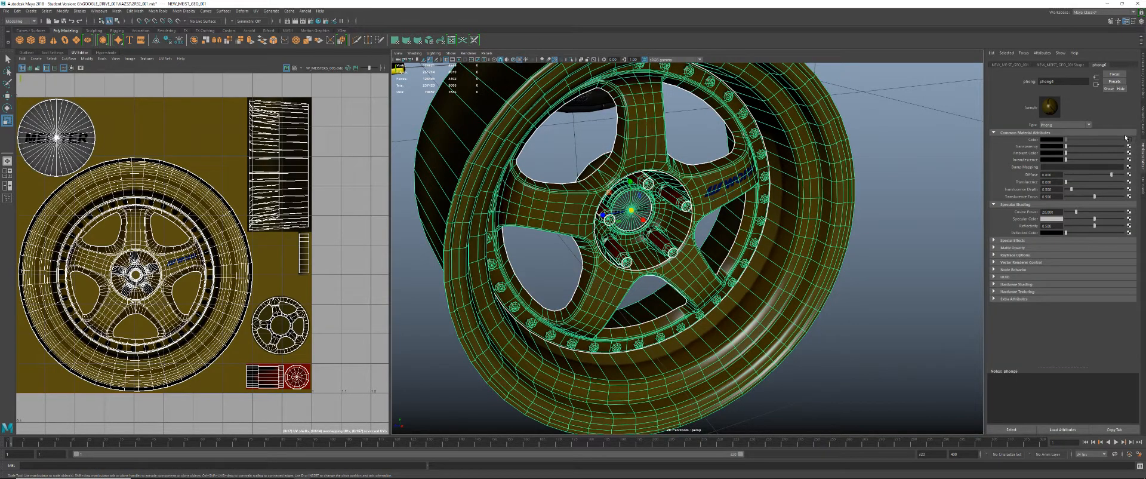
click(1128, 139)
click(1052, 165)
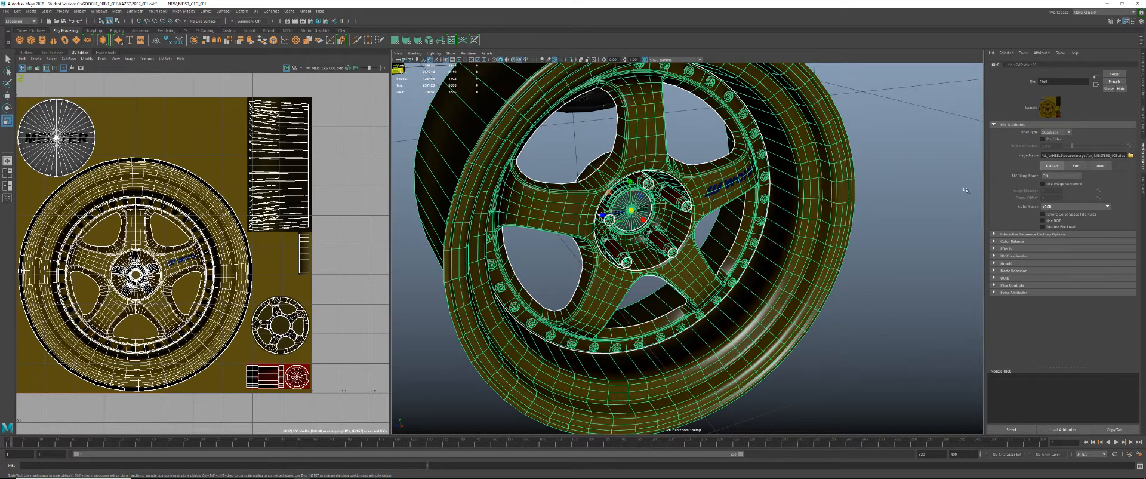
click(903, 200)
- Examine the wheel's spokes, lug nuts and WORK logo up close with the reloaded texture, and return to Photoshop
alt+drag(848, 213, 875, 187)
alt+right_drag(875, 188, 919, 236)
alt+drag(920, 236, 760, 238)
key(alt+Tab)
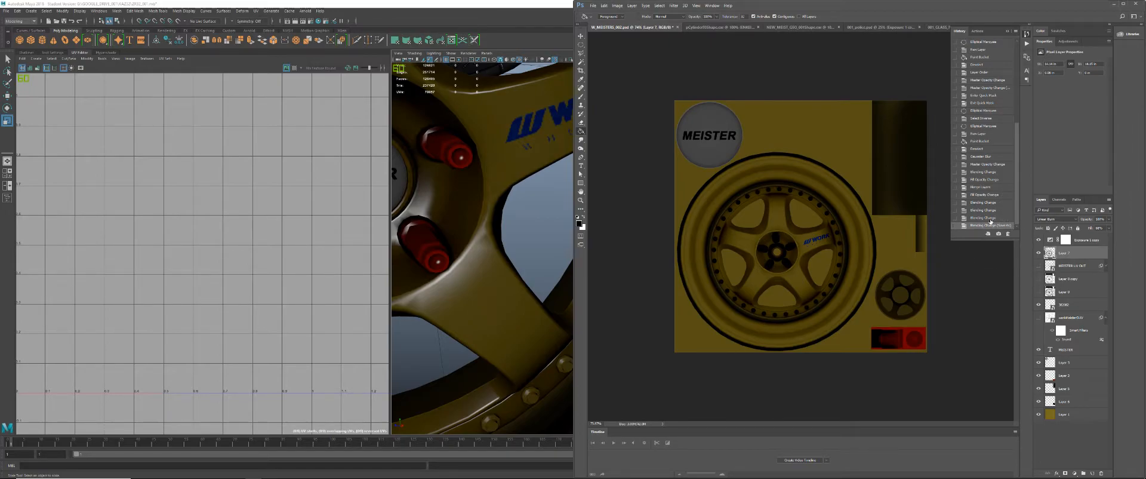
click(593, 6)
click(624, 130)
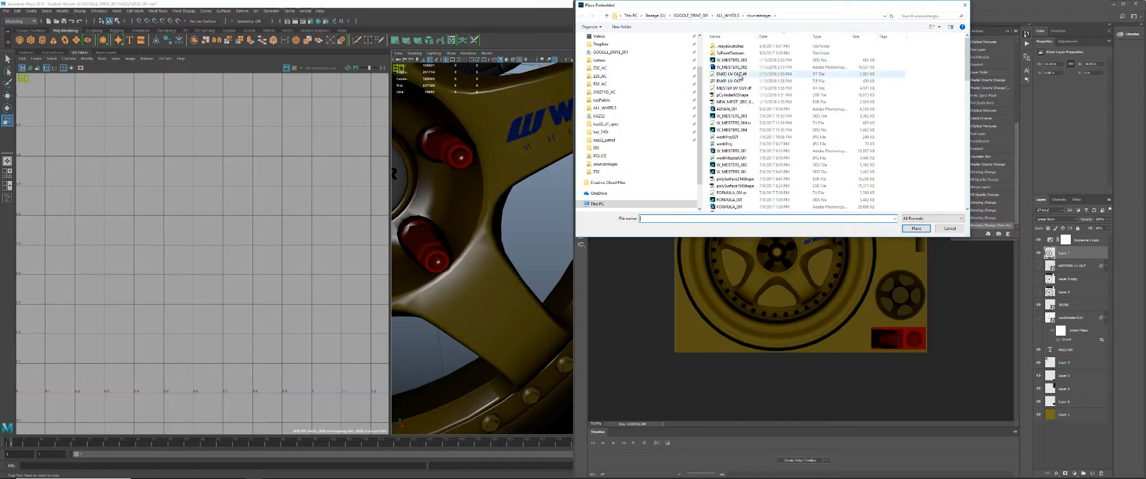
click(964, 5)
key(ctrl+o)
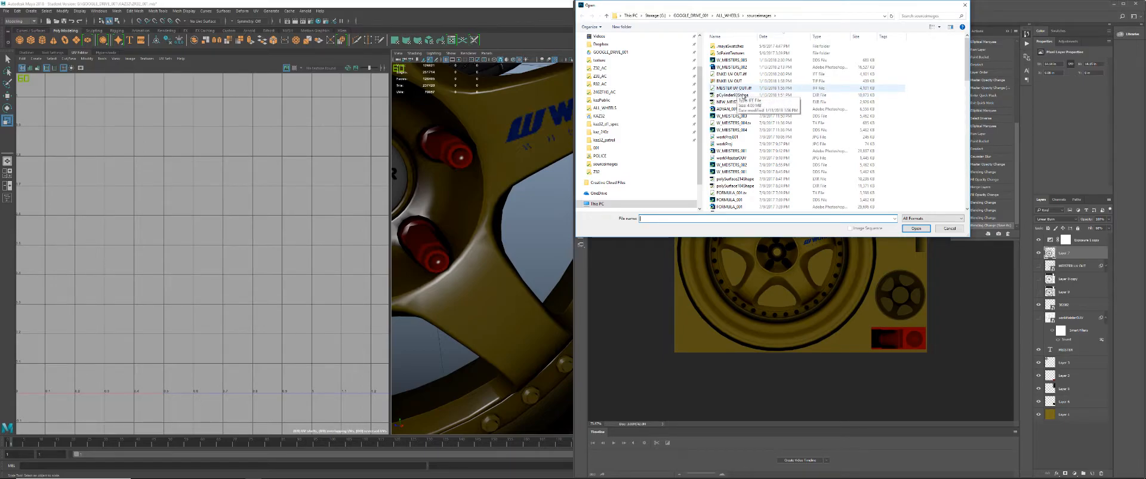
click(949, 229)
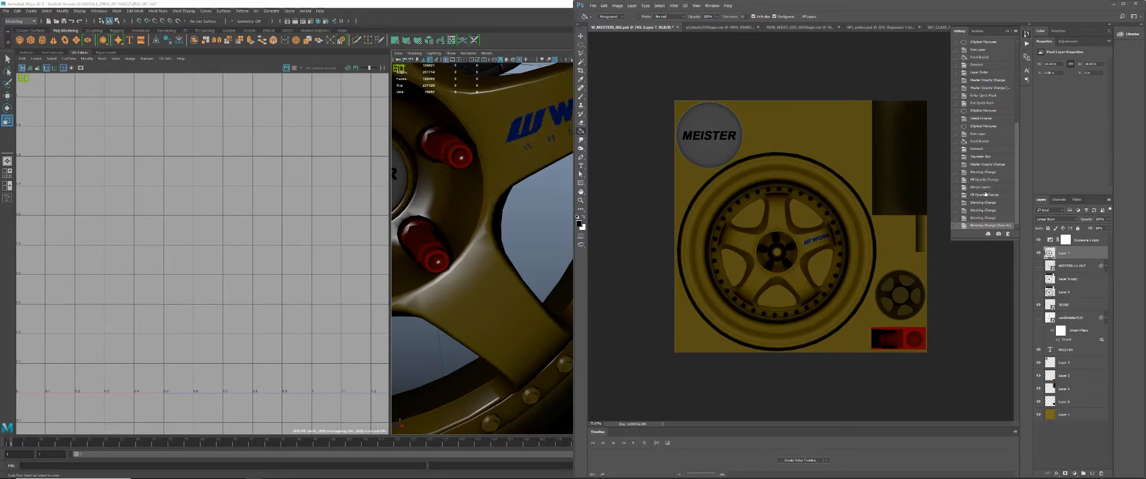
- Go back in the history to before the shading layers were merged, and toggle the blurred ring layer's visibility to check its position
click(987, 186)
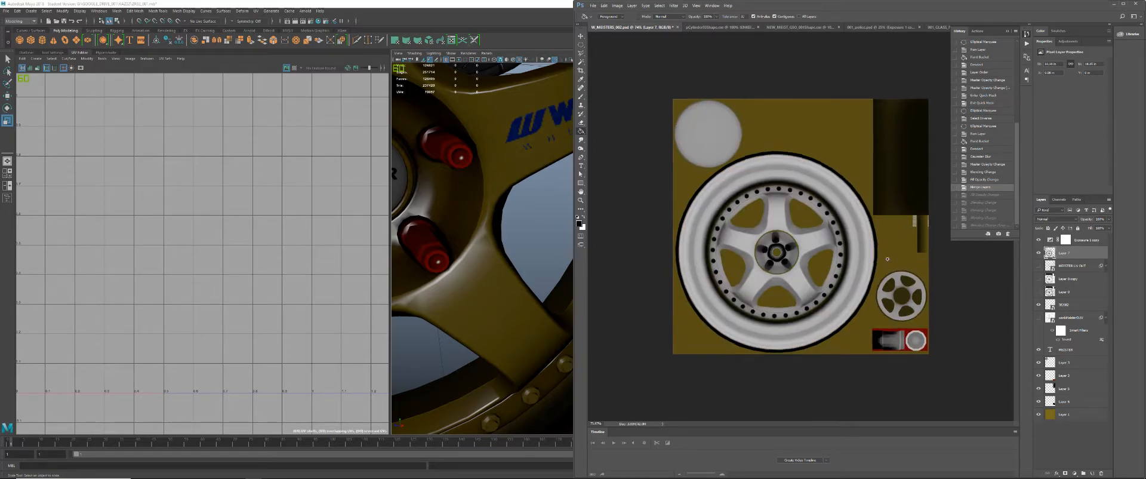
ctrl+click(892, 258)
ctrl+click(873, 259)
drag(827, 242, 879, 256)
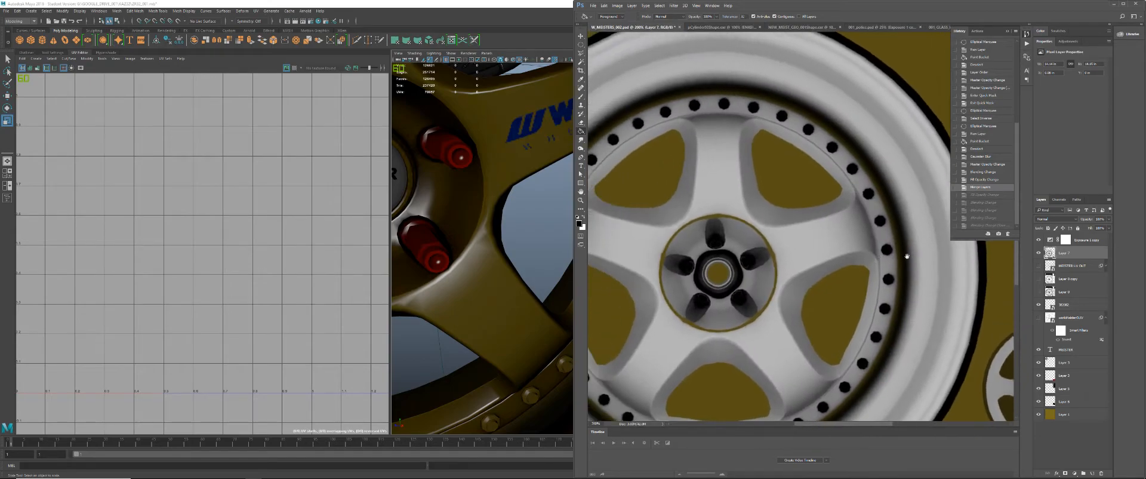
click(982, 179)
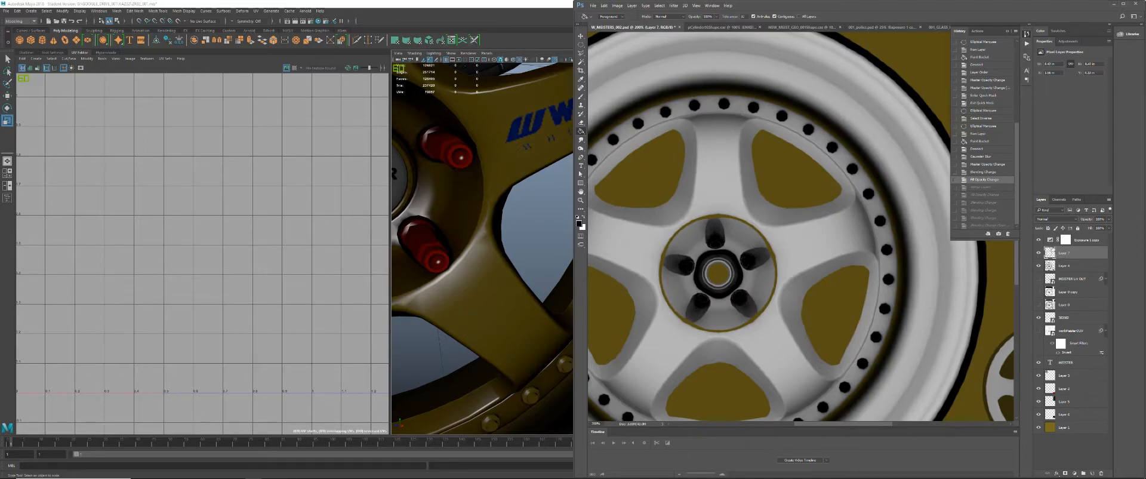
click(1039, 253)
click(1040, 253)
- Scale the blurred ring layer down slightly around the wheel's rim with Free Transform
key(ctrl+t)
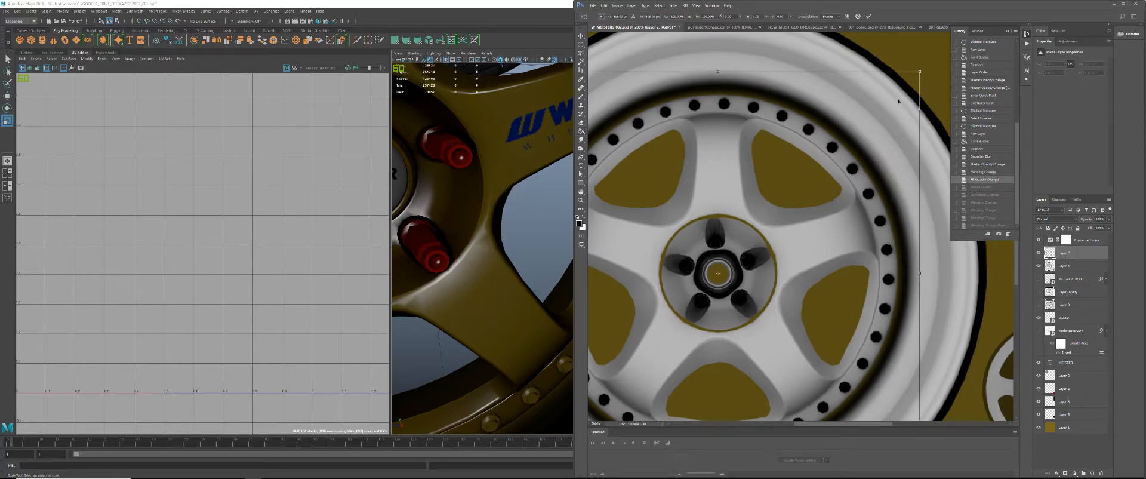
drag(920, 72, 923, 77)
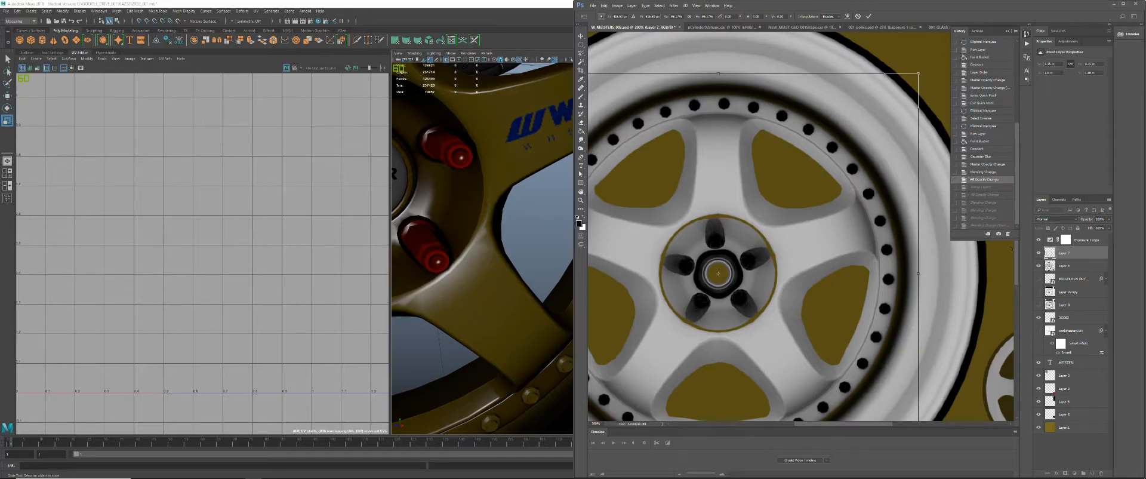
key(Return)
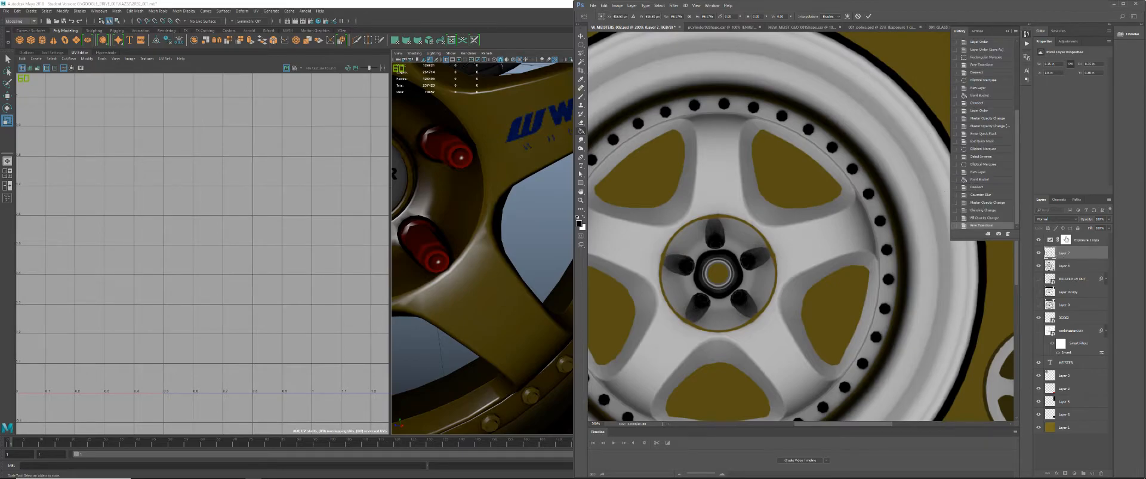
- Set the ring layer and the wheel shading layer beneath it together to Linear Burn and reduce their fill
shift+click(1077, 266)
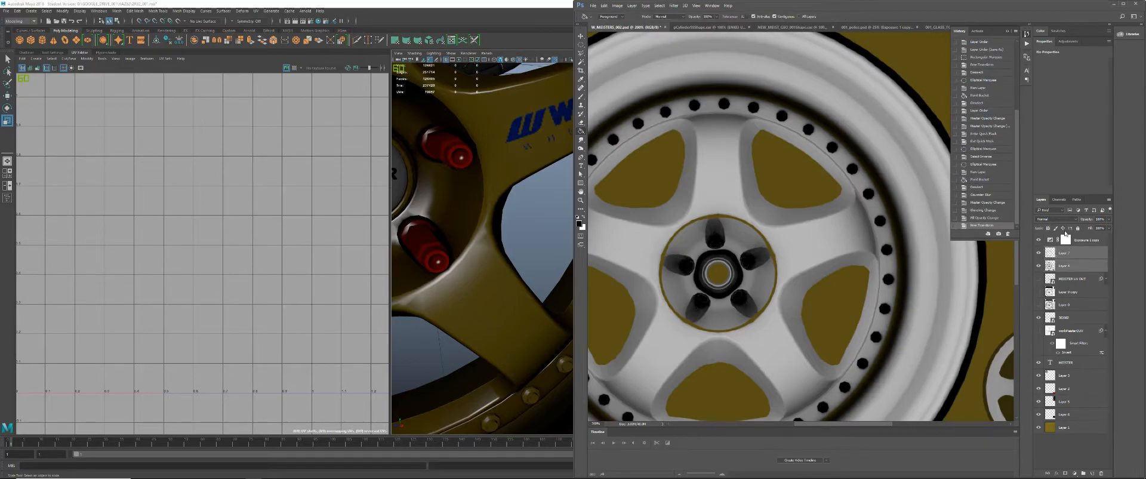
click(1076, 221)
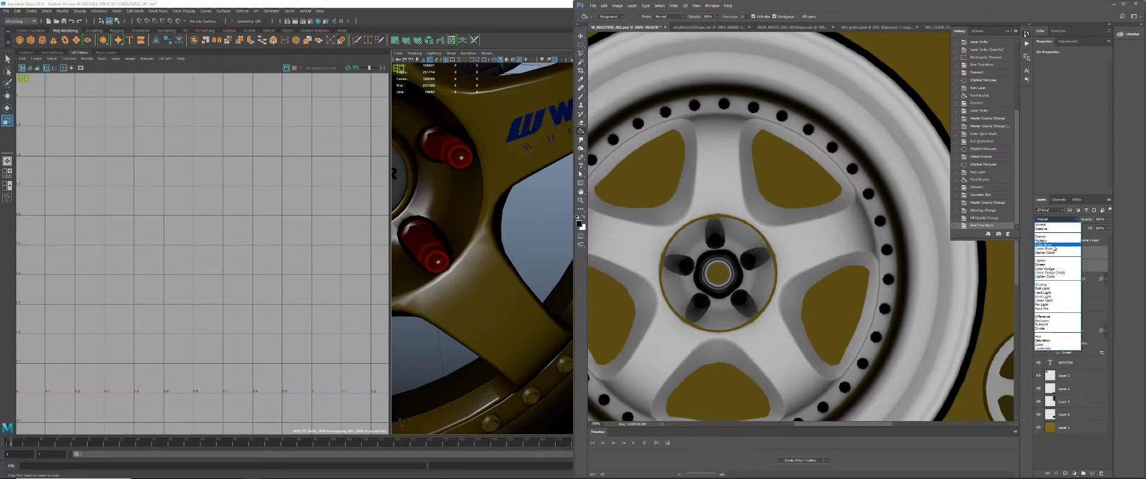
click(1054, 249)
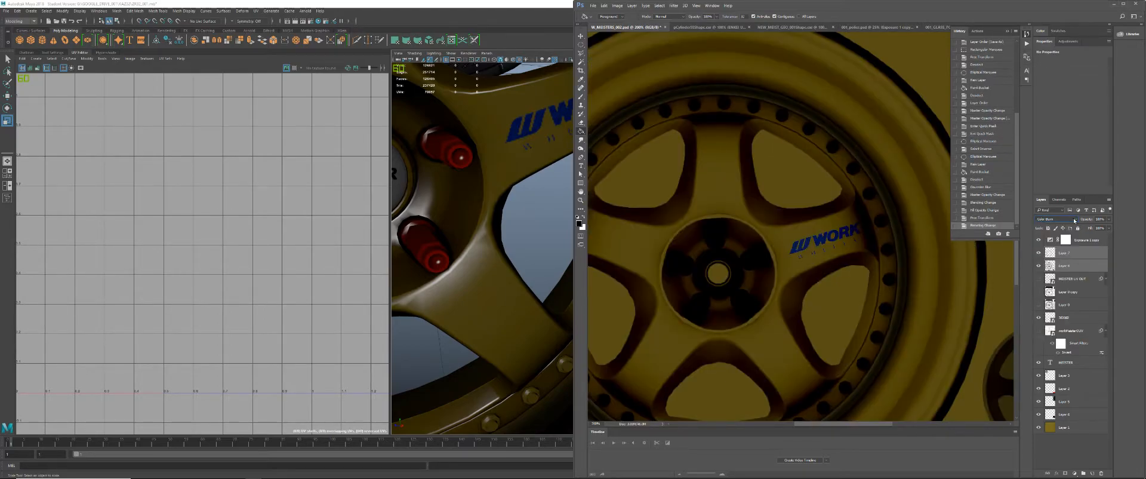
click(1074, 221)
click(1053, 251)
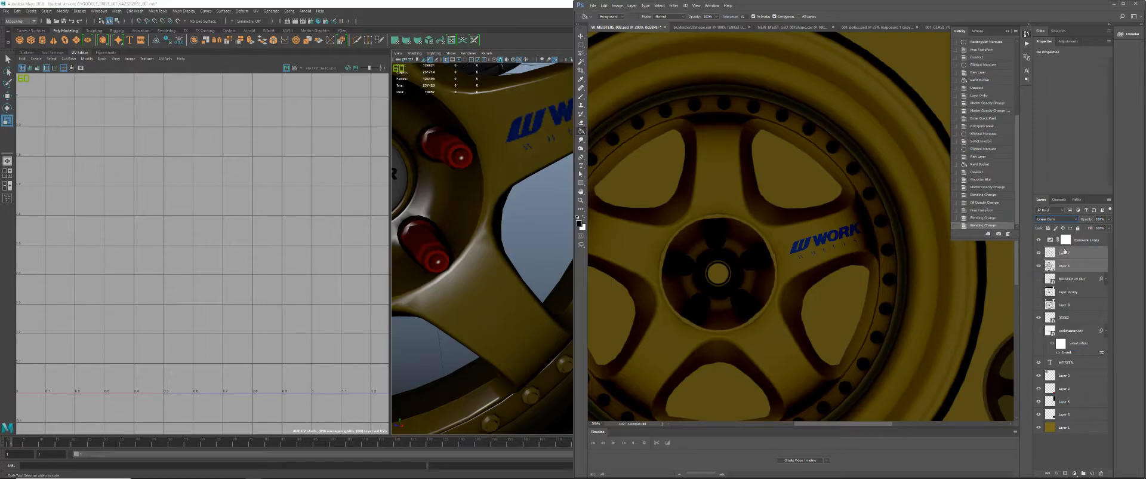
click(1110, 228)
drag(1109, 238, 1099, 236)
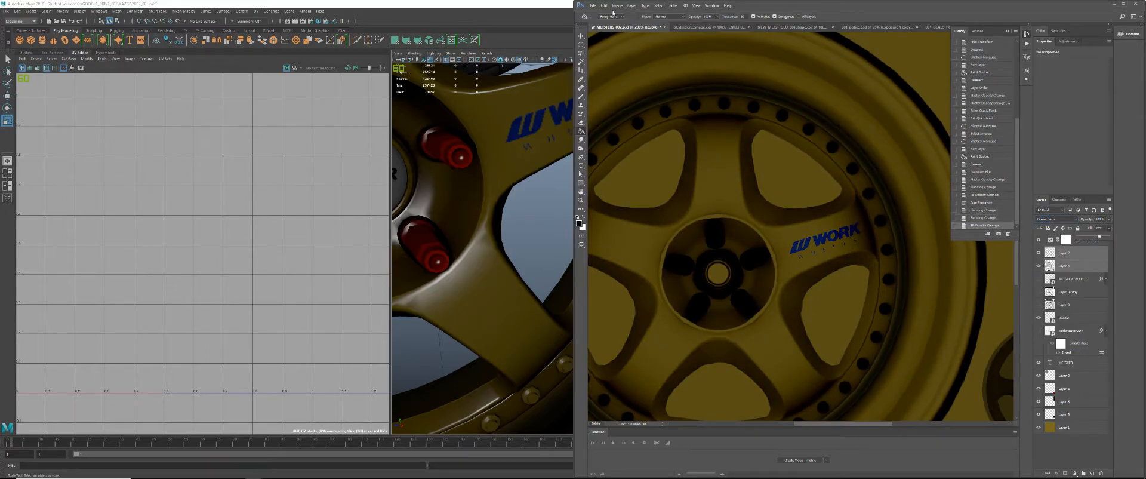
- Export the texture with the resized ring shading in DDS format, overwriting the Meister wheel's DDS file
click(593, 6)
click(623, 78)
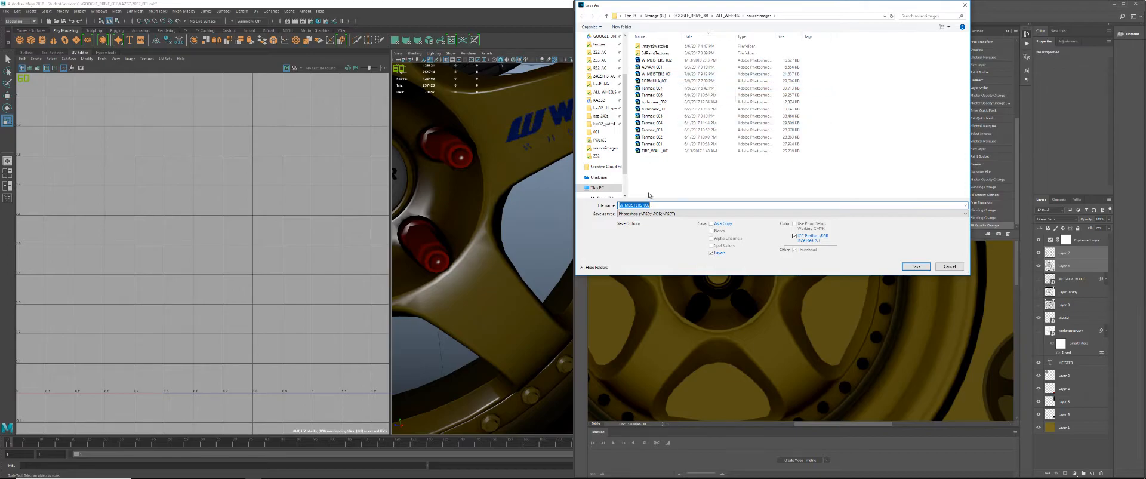
click(655, 213)
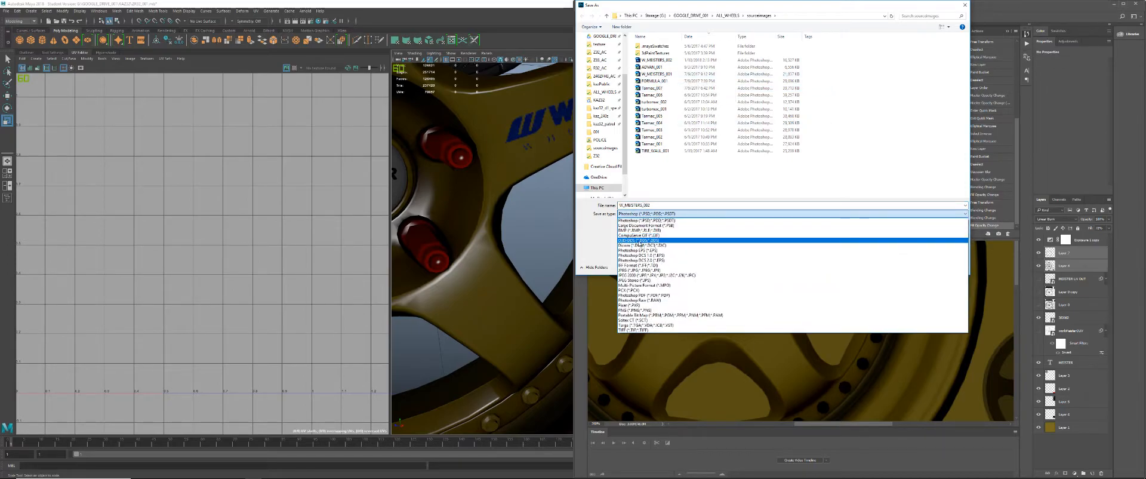
click(638, 240)
click(659, 60)
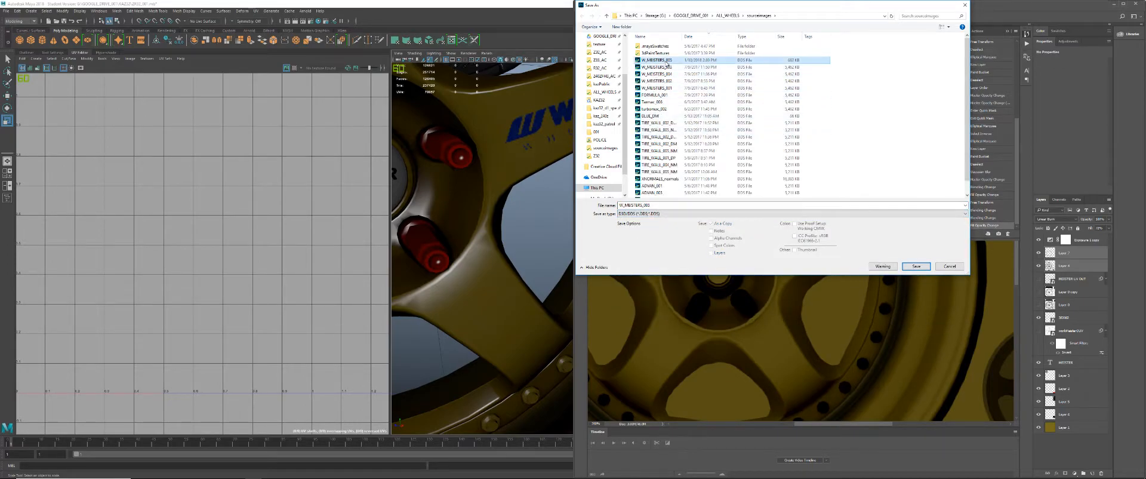
key(Return)
click(586, 243)
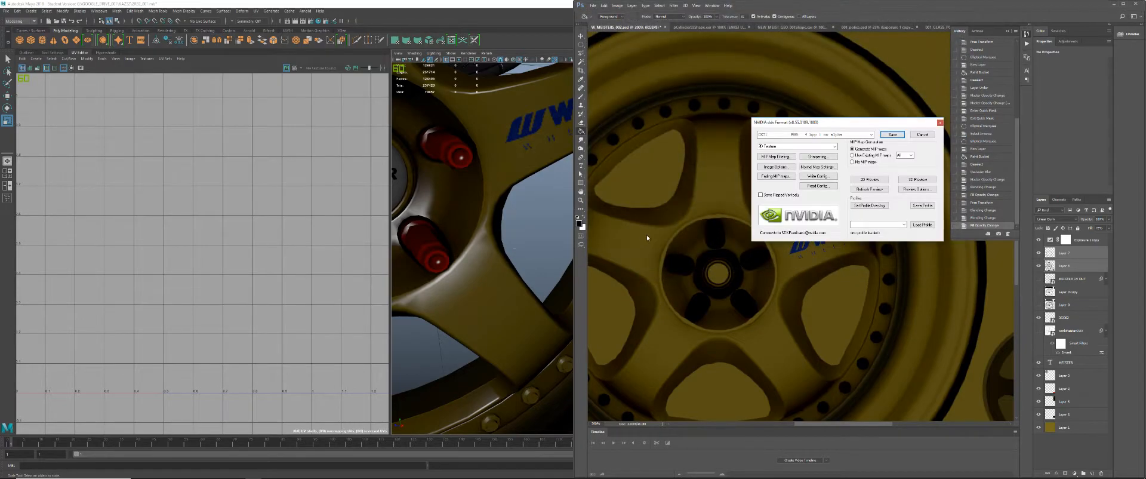
click(893, 134)
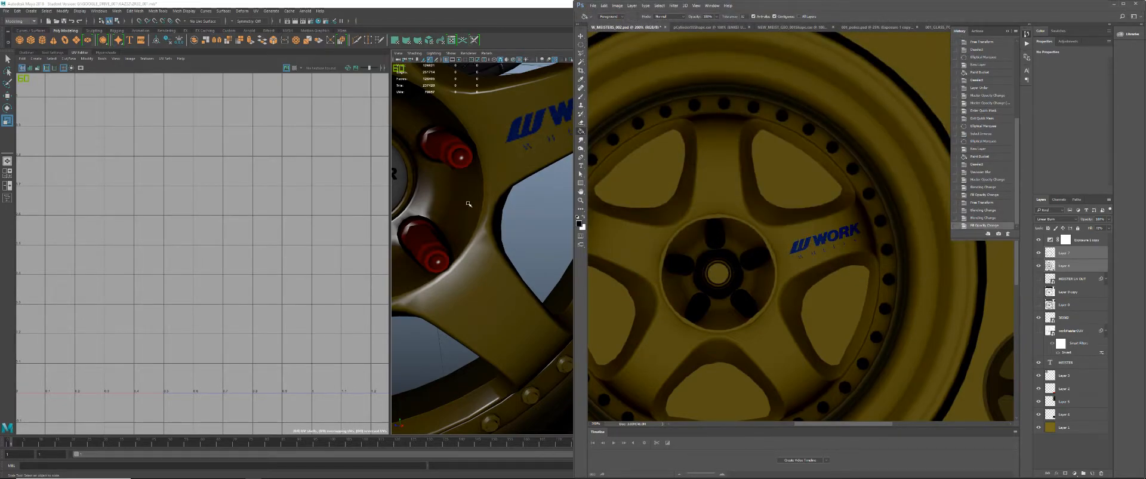
- Switch to Maya and reload the updated DDS image on the wheel material's color channel
click(499, 192)
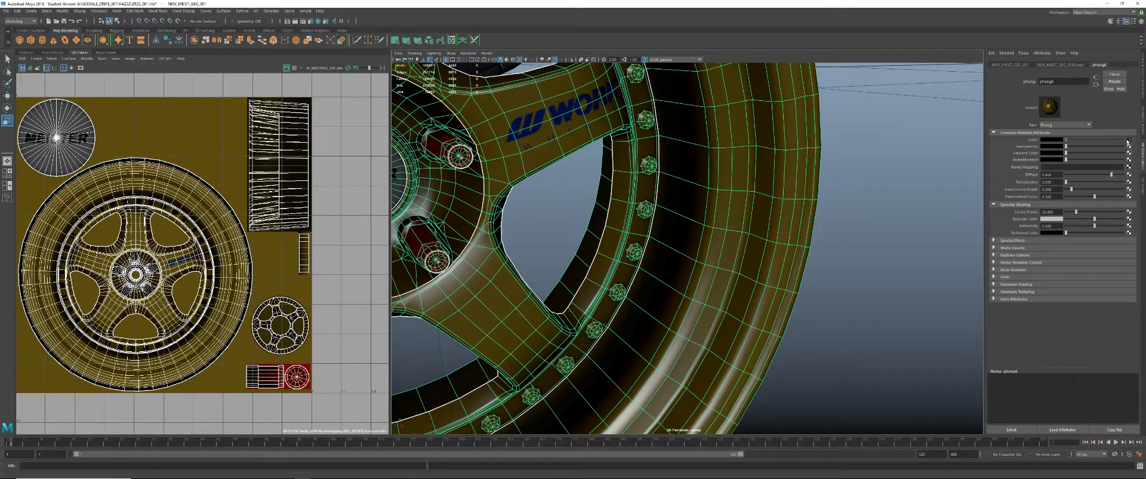
click(1128, 140)
click(1052, 166)
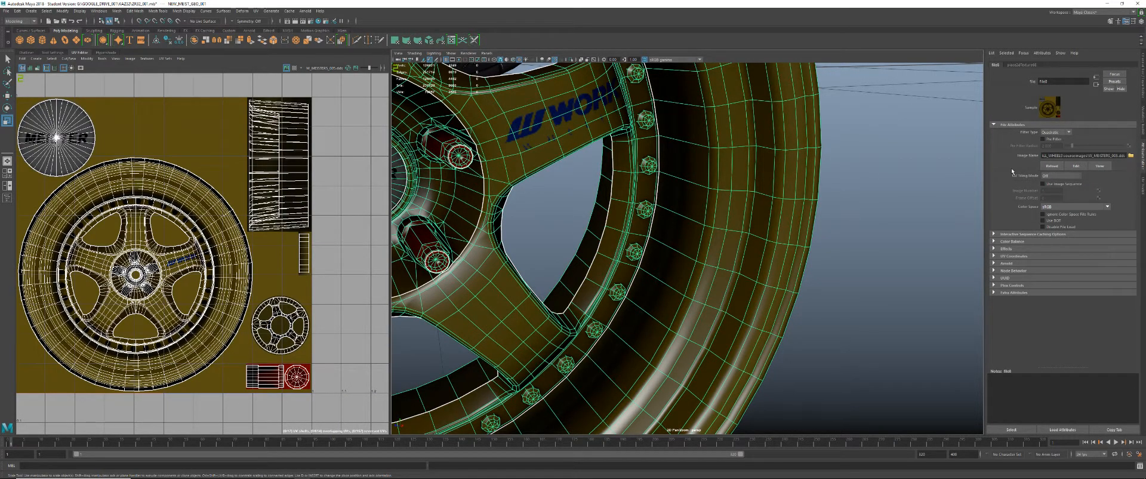
click(894, 176)
click(774, 174)
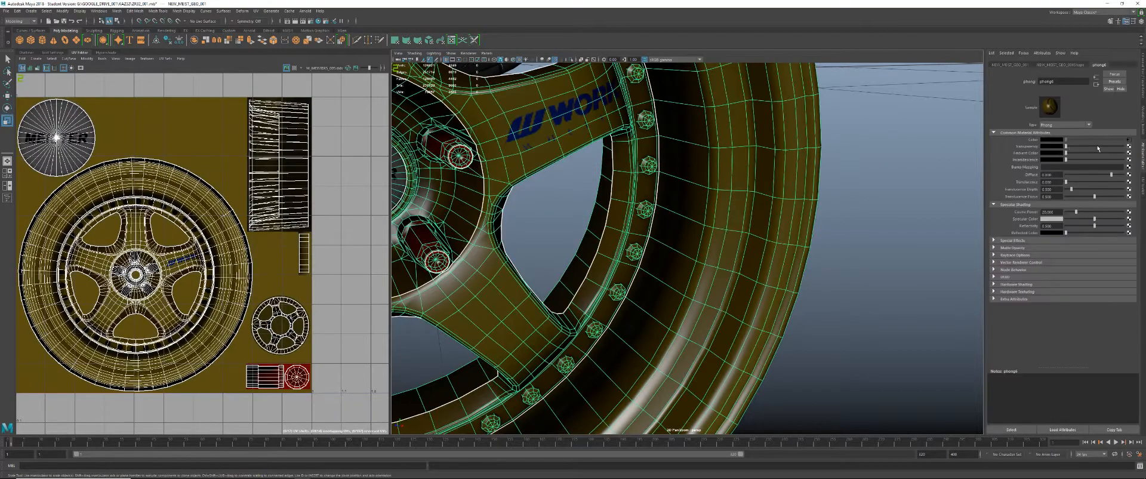
click(1129, 141)
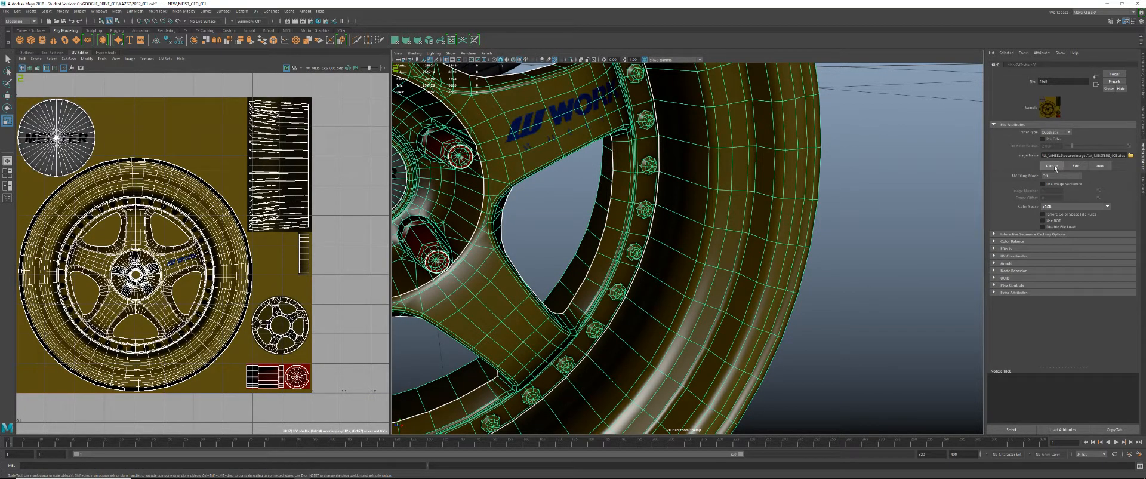
- Return to Photoshop and briefly show the MEISTER UV OUT layer to compare the shading with the wheel's UV wireframe
key(alt+Tab)
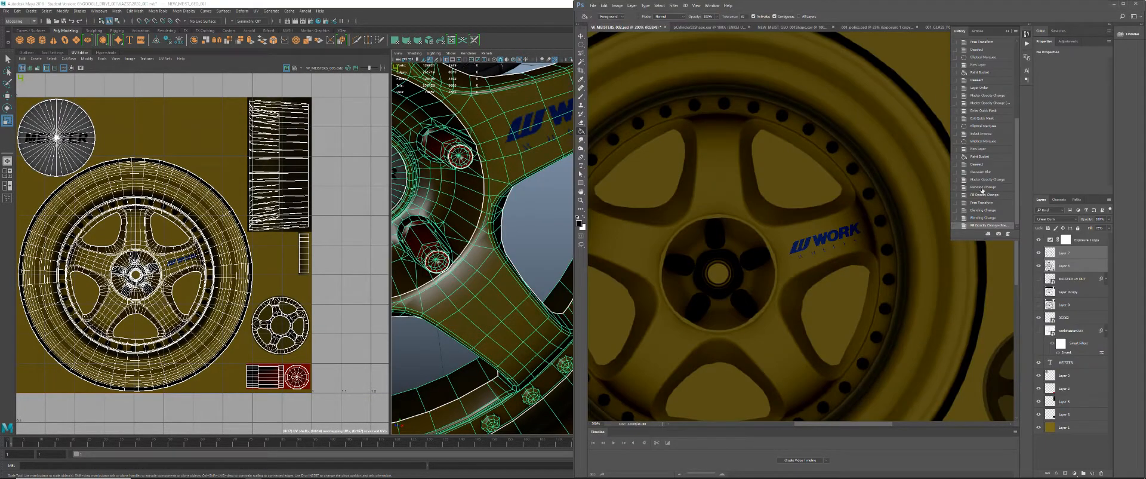
click(1039, 279)
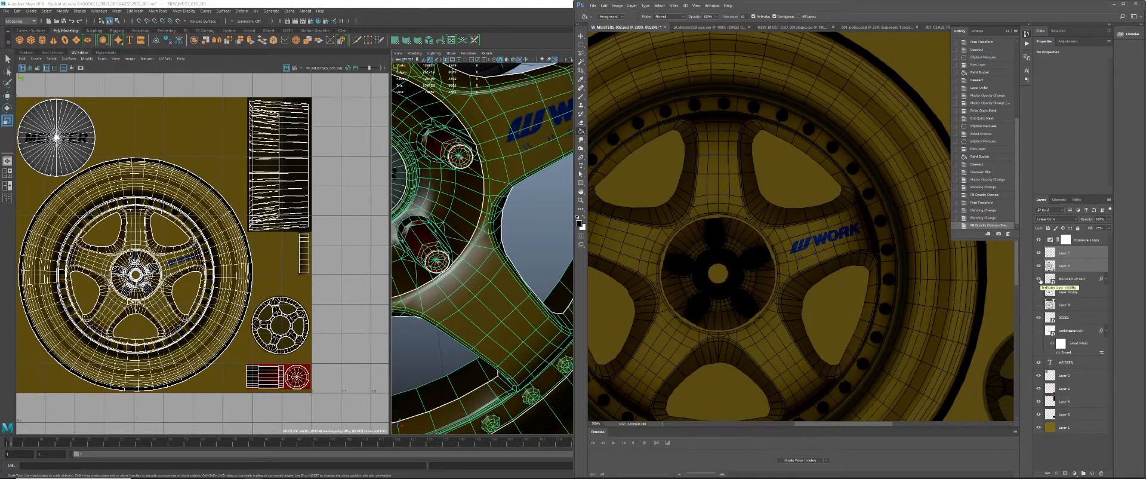
click(1040, 279)
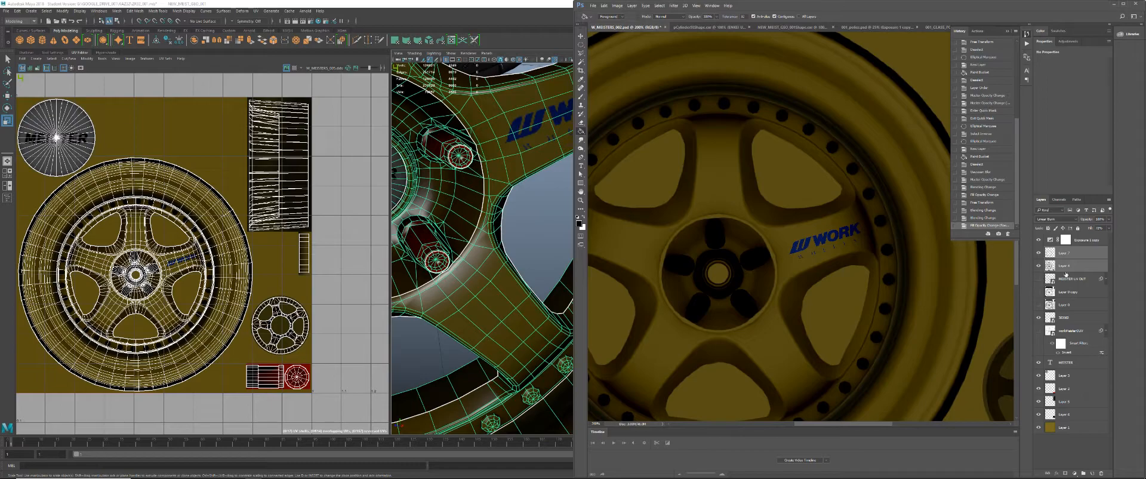
- Select the ring layer and toggle its visibility to compare the wheel with and without the ring shading
click(1069, 255)
click(1040, 253)
click(1039, 253)
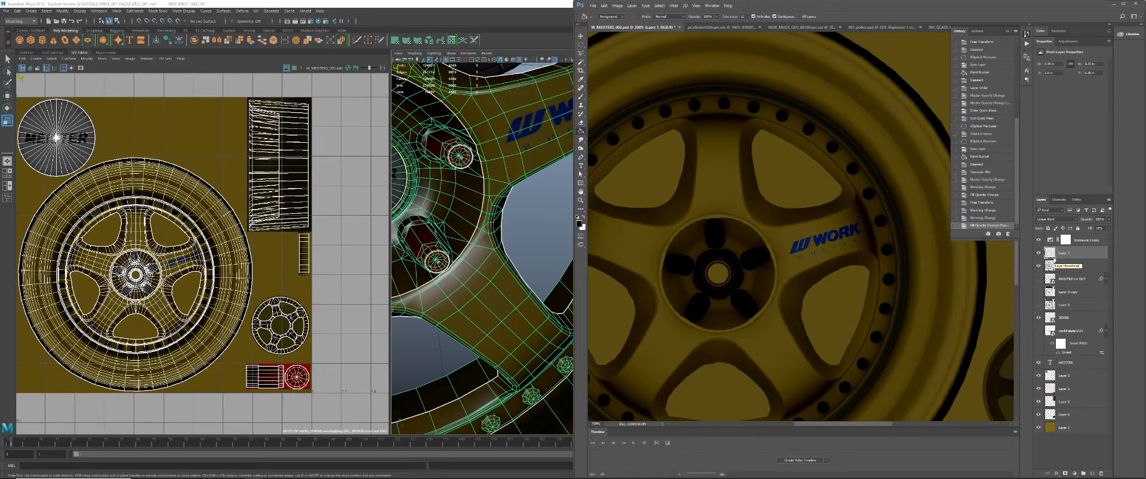
- Switch to Maya and examine the rim shading on the gold textured wheel from a different angle
key(alt+Tab)
click(863, 233)
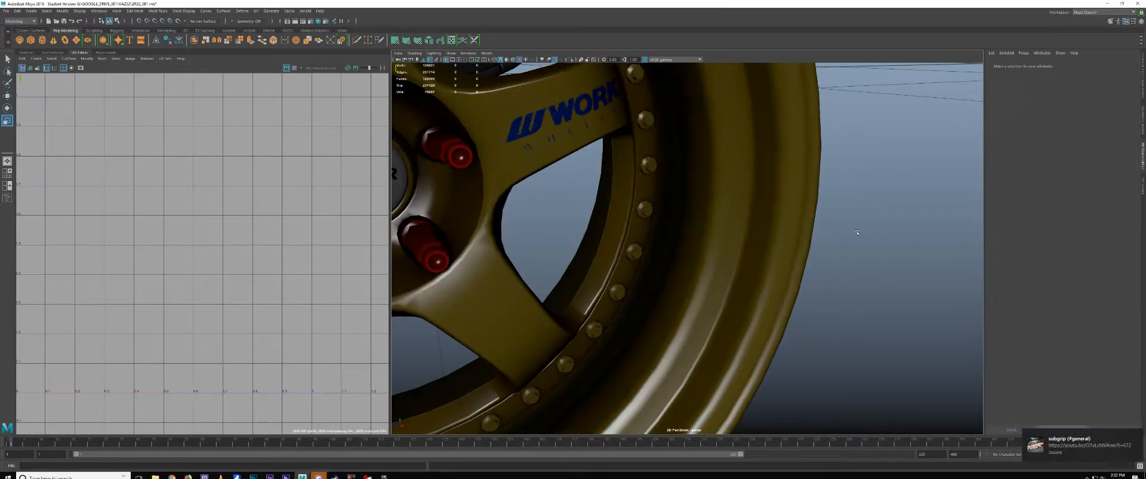
alt+right_drag(862, 233, 832, 227)
alt+drag(832, 227, 858, 225)
key(alt+Tab)
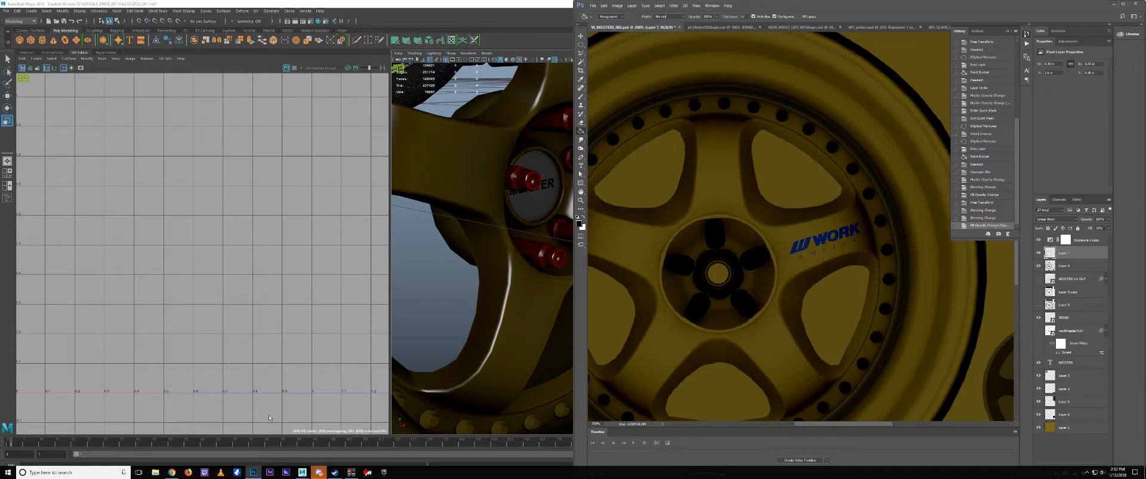
- Open the sourceimages folder in File Explorer to examine the wheel texture files
click(155, 471)
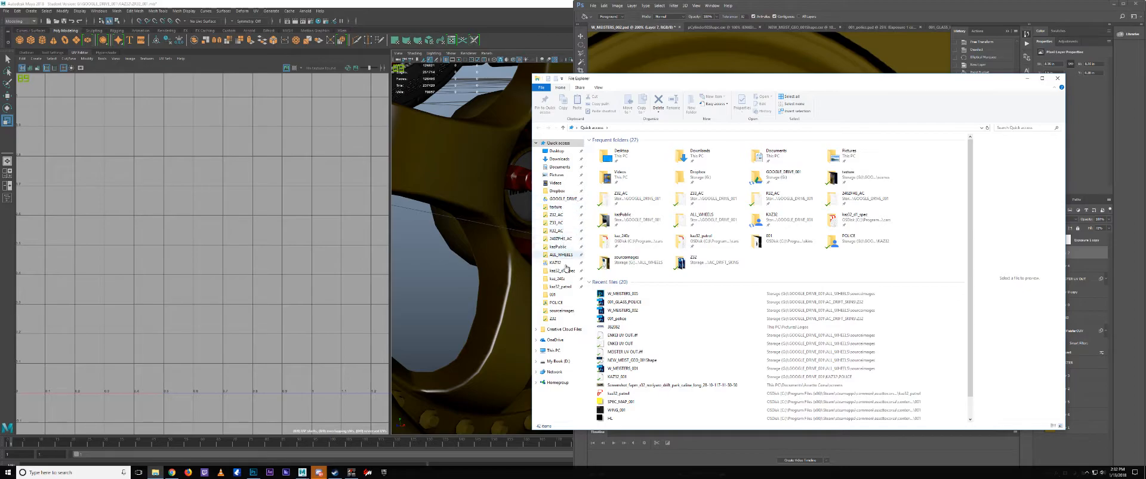
click(563, 312)
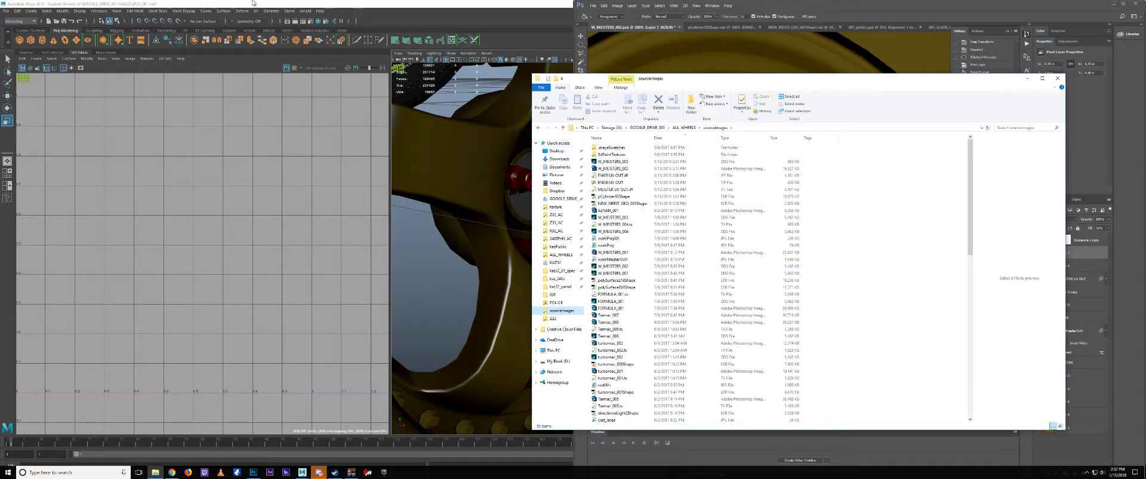
click(305, 11)
mouse_move(320, 11)
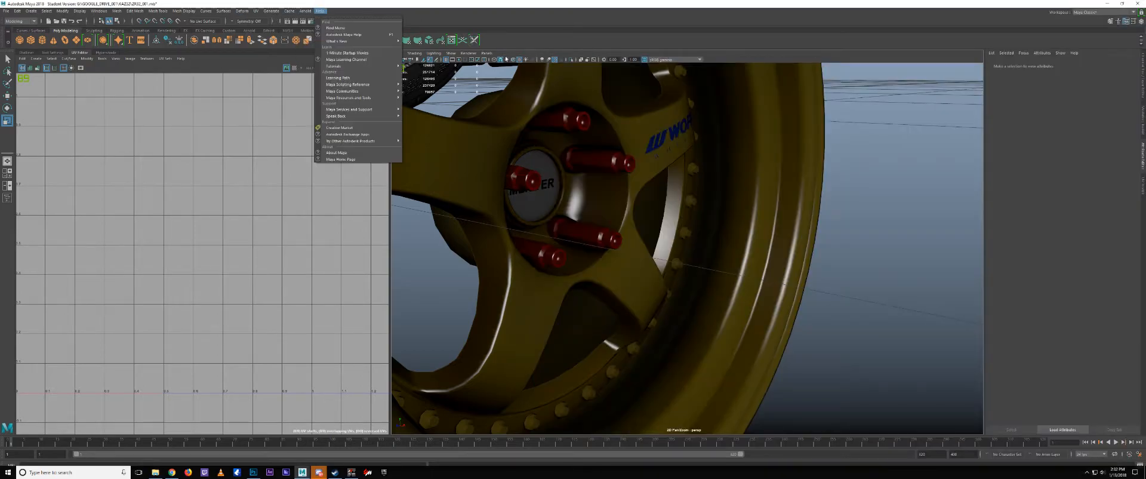
- Switch to the ALL_WHEELS Maya scene, check the sourceimages folder, and close the Select Folder and Render To Texture dialogs
key(alt+Tab)
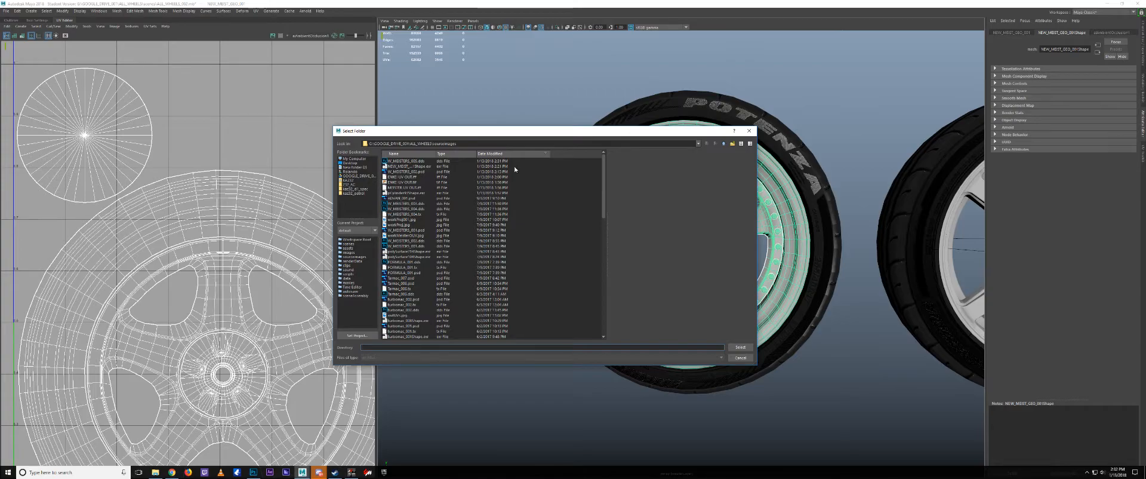
key(alt+Tab)
key(alt+Tab)
key(super+e)
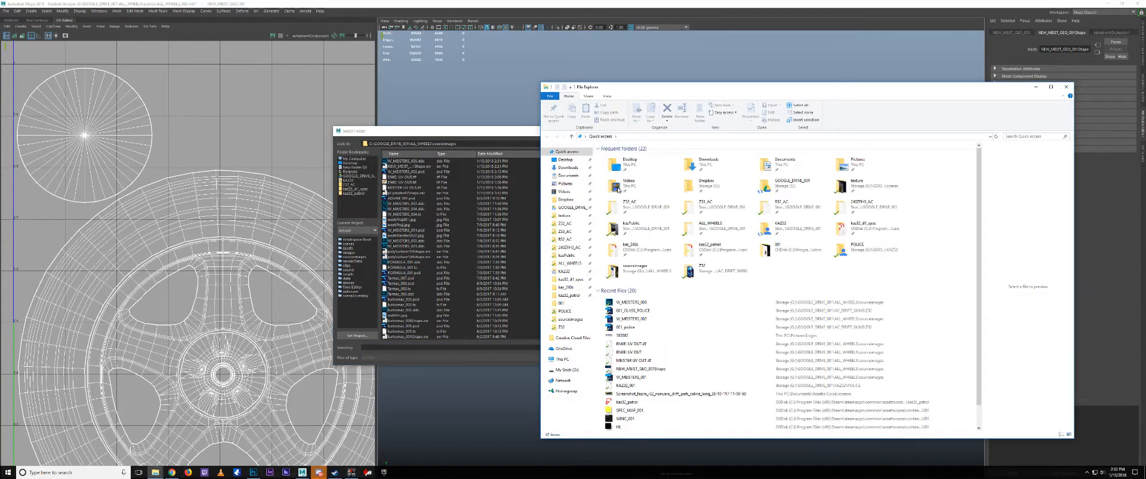
click(570, 319)
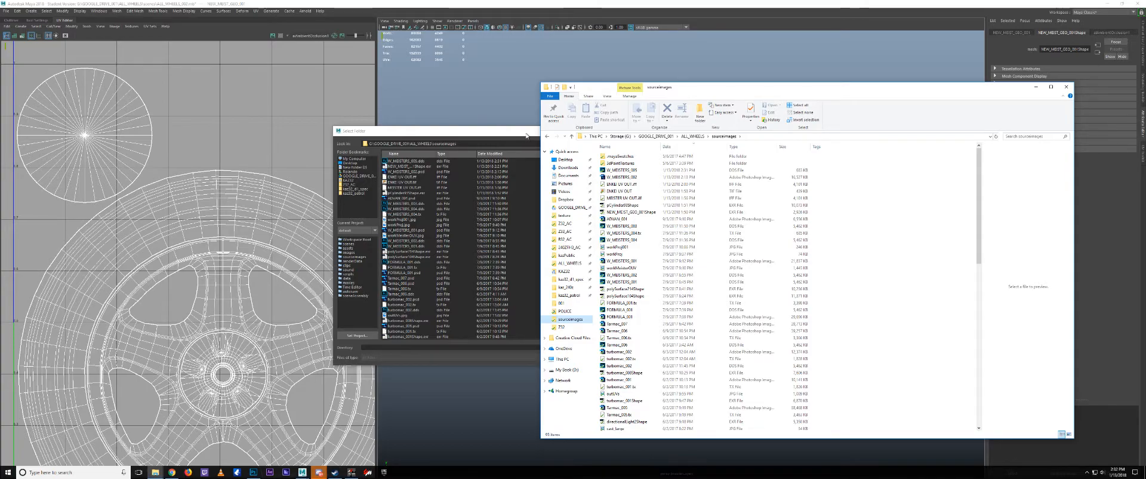
click(526, 135)
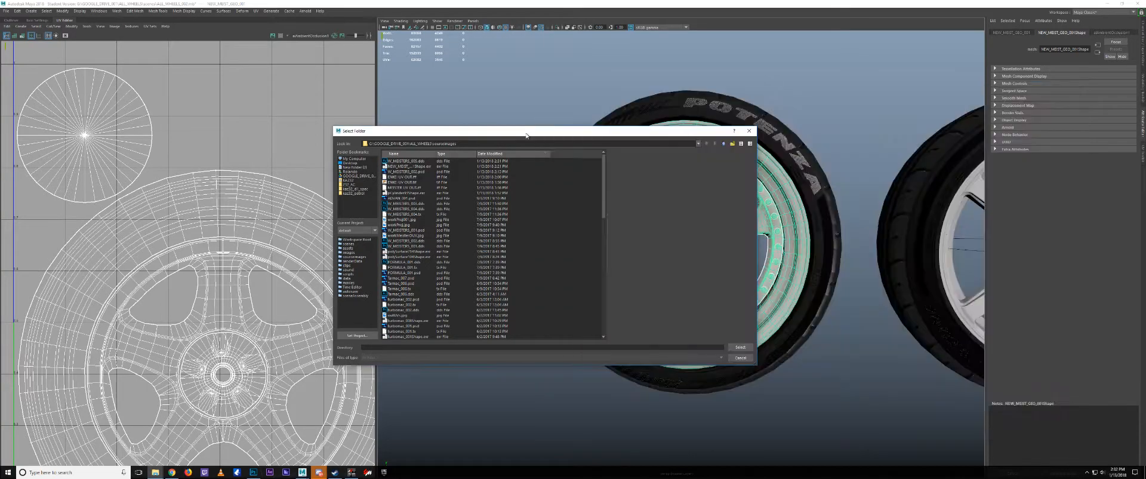
click(748, 131)
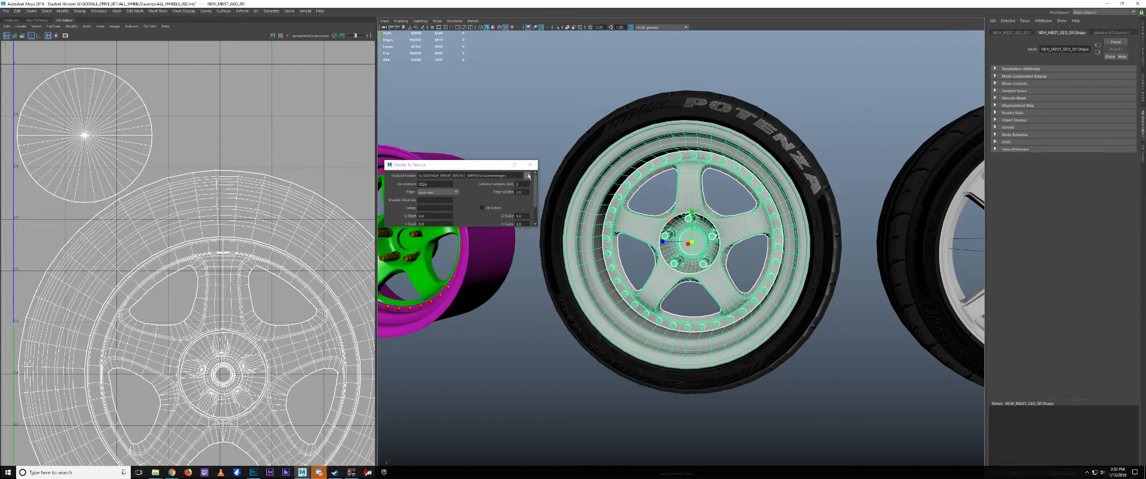
click(529, 164)
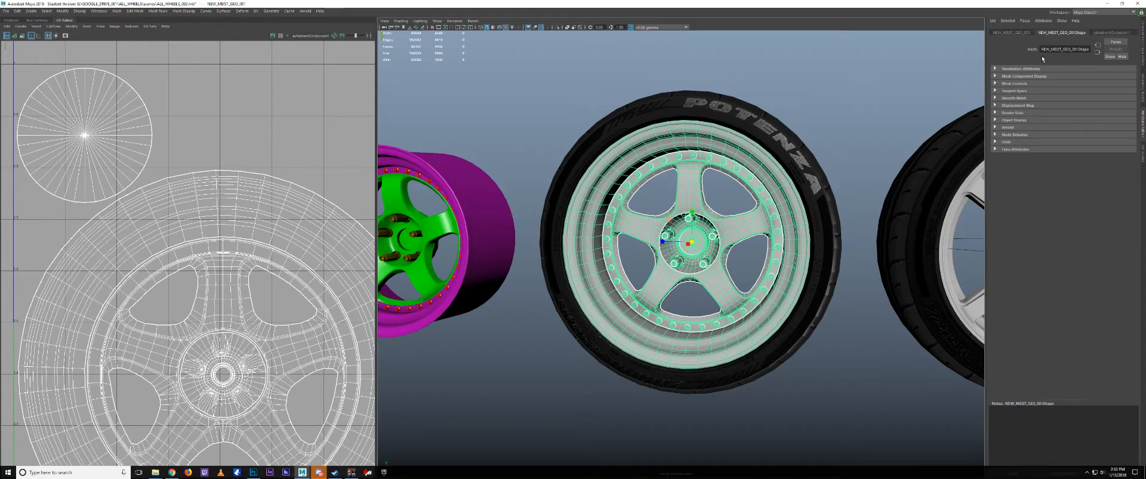
- Rename the selected Meister wheel mesh by removing the NEW_ prefix from its name
key(ctrl+a)
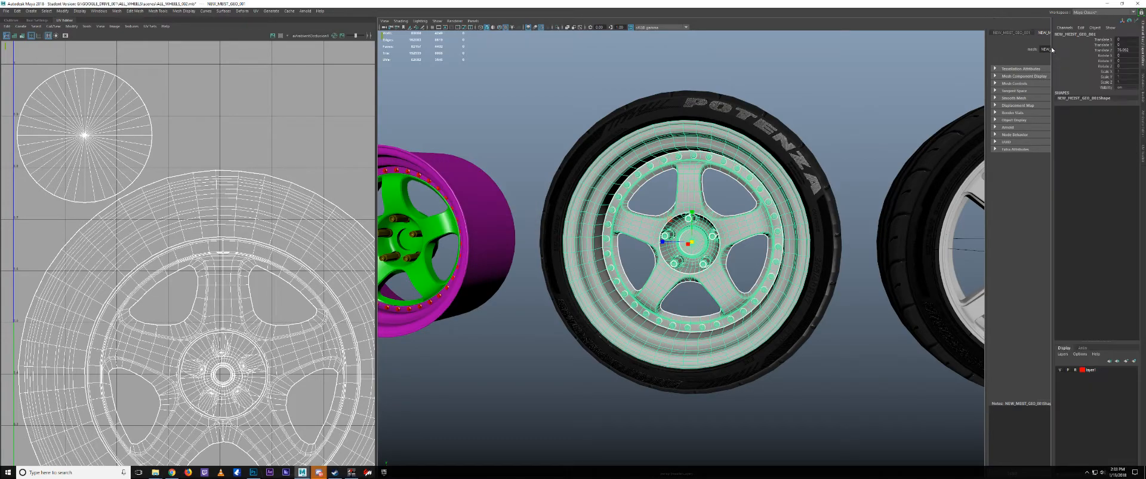
double_click(1098, 34)
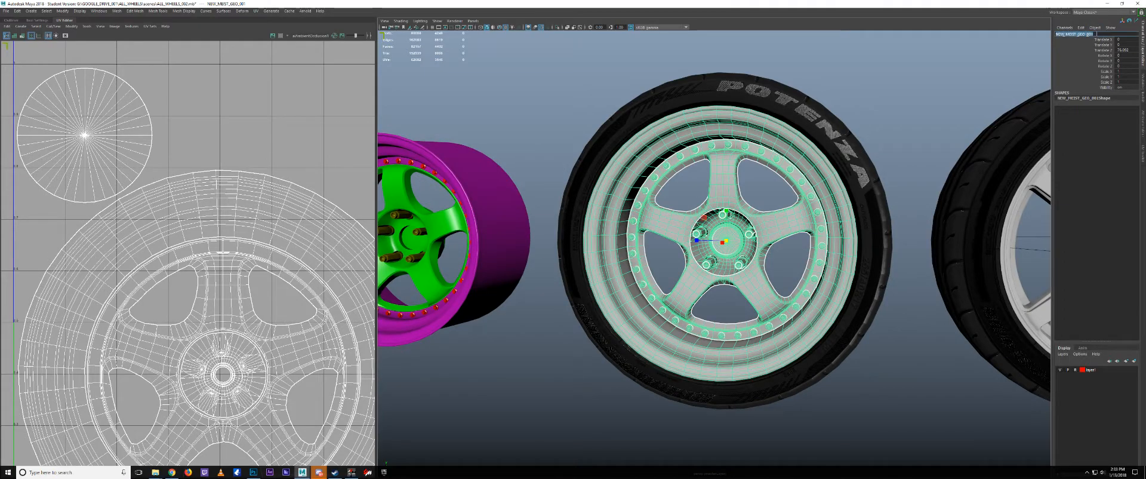
click(1096, 34)
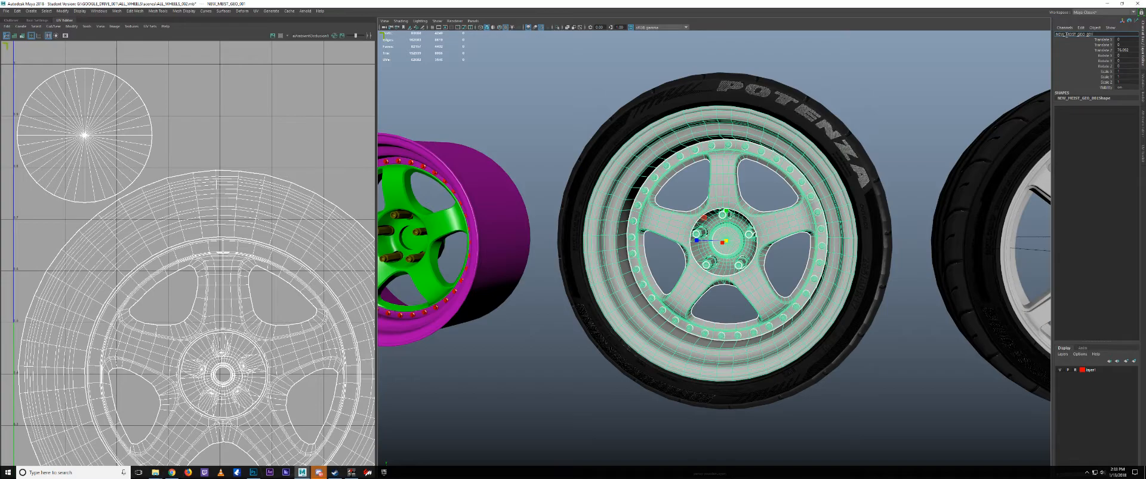
click(1067, 34)
key(BackSpace)
key(BackSpace)
key(BackSpace)
key(BackSpace)
key(Return)
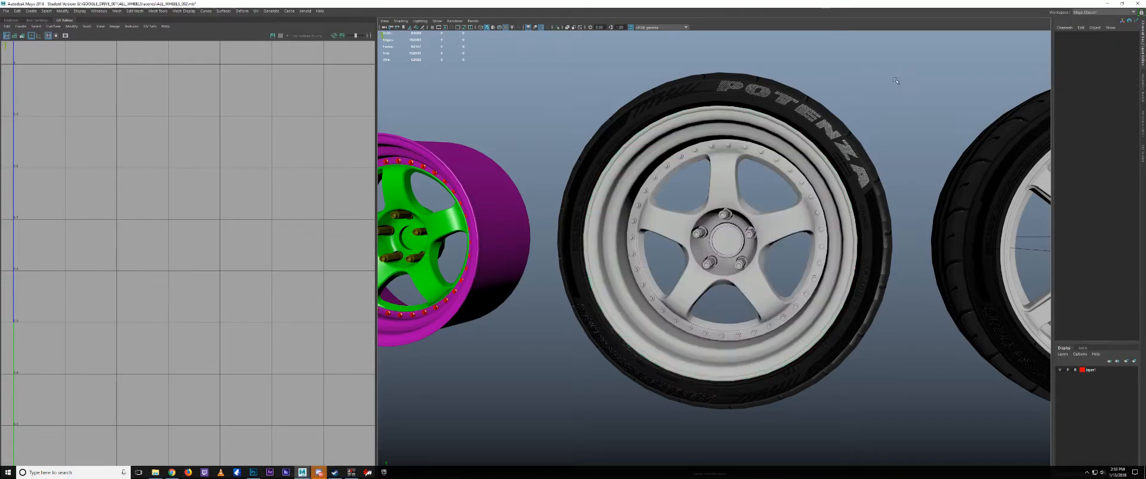
- Render the selected wheel to a texture in the sourceimages folder with Arnold, and switch to the Meister texture in Photoshop
click(305, 11)
mouse_move(332, 71)
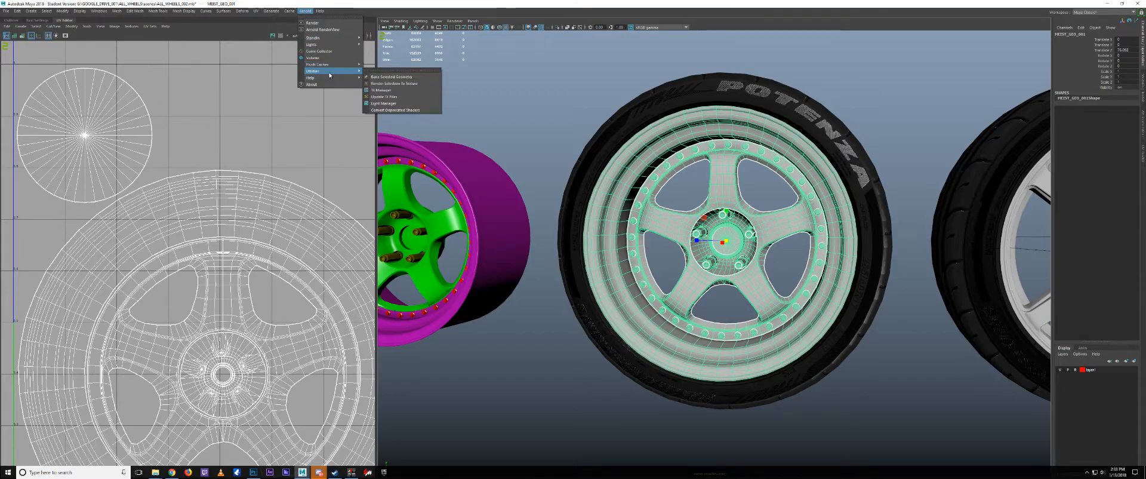
click(396, 85)
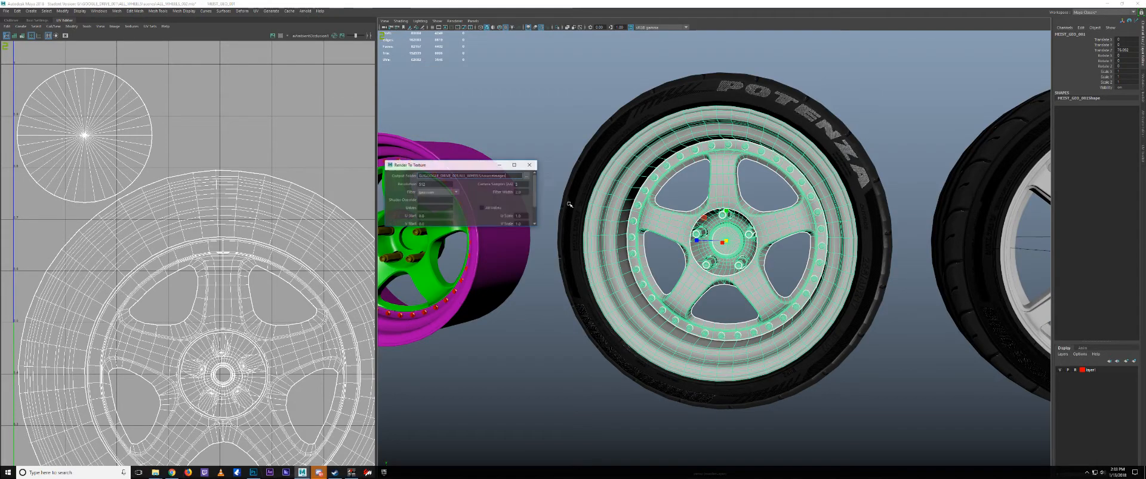
double_click(427, 184)
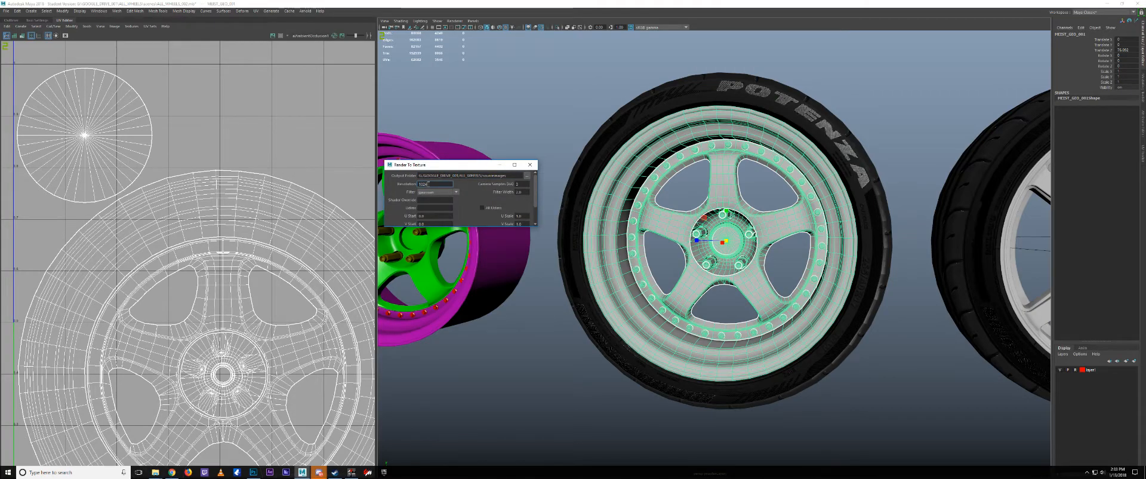
scroll(448, 209, down, 2)
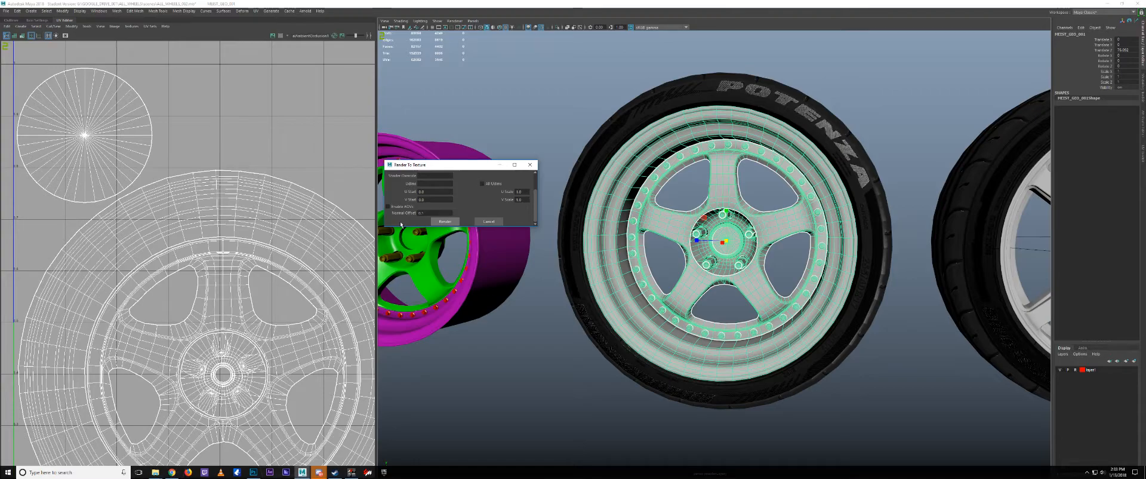
click(444, 221)
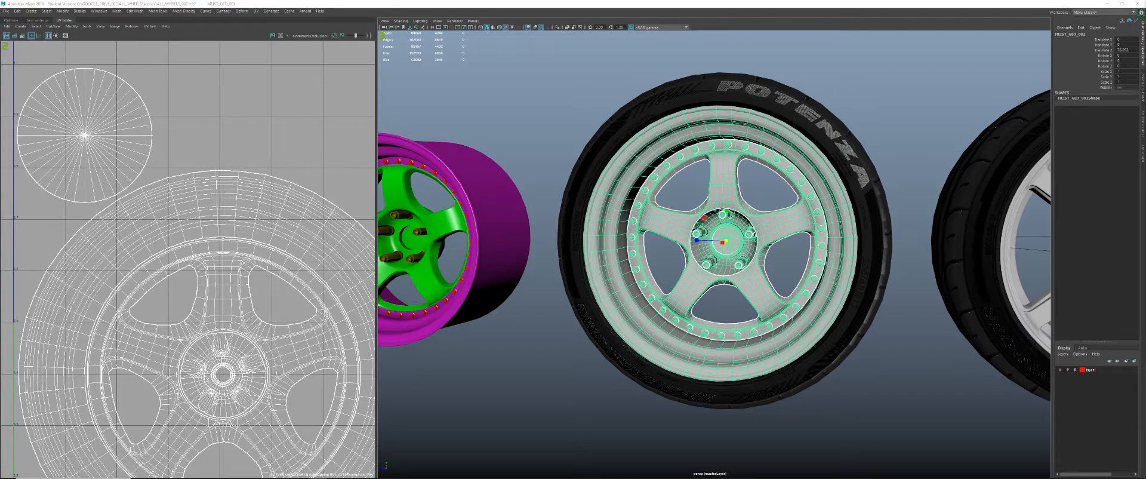
key(alt+Tab)
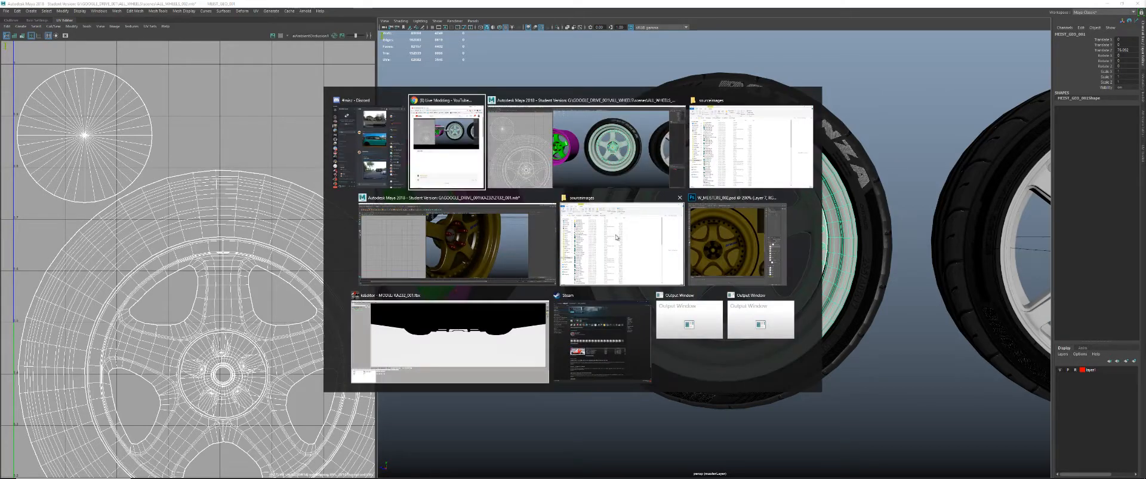
click(737, 241)
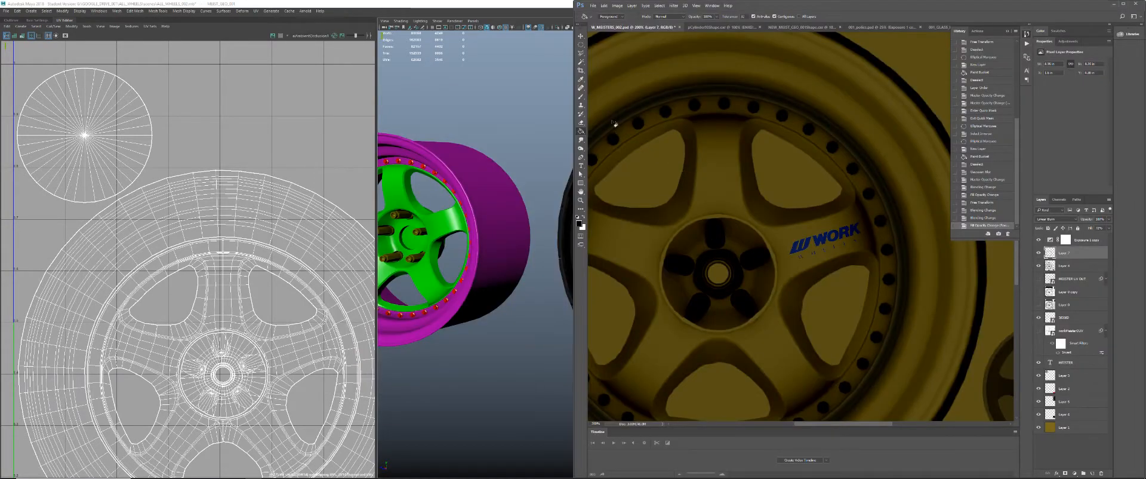
click(593, 5)
mouse_move(612, 100)
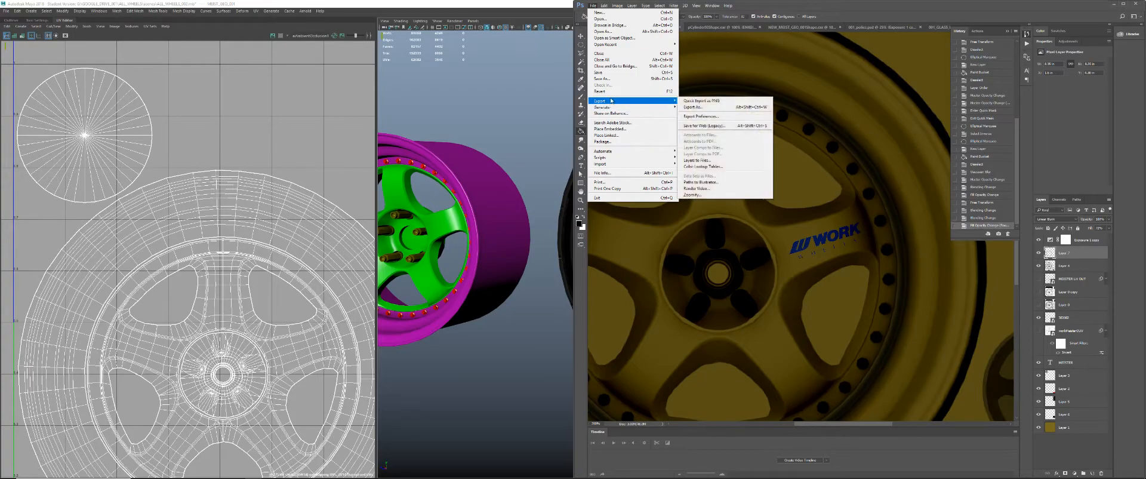
click(612, 129)
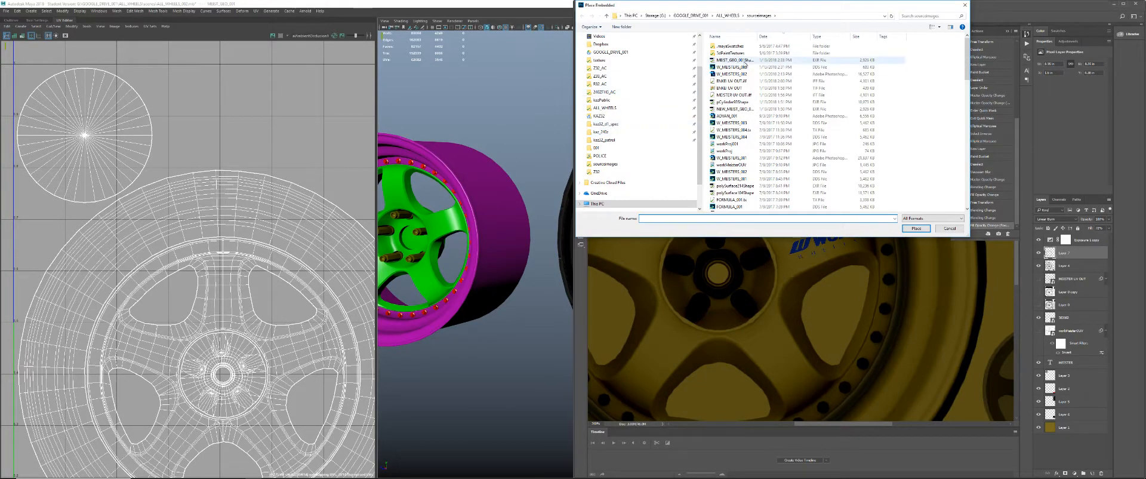
double_click(744, 61)
click(596, 163)
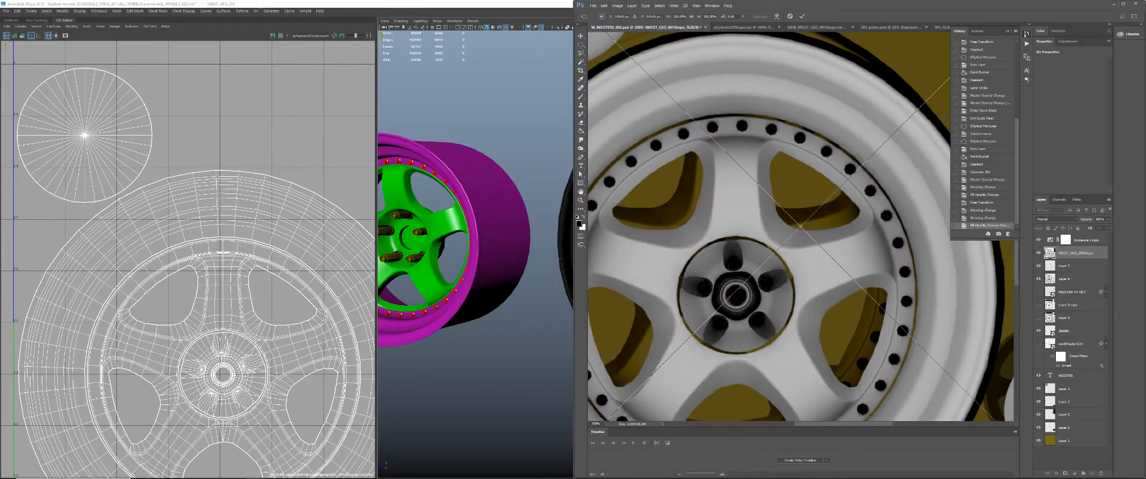
key(ctrl+minus)
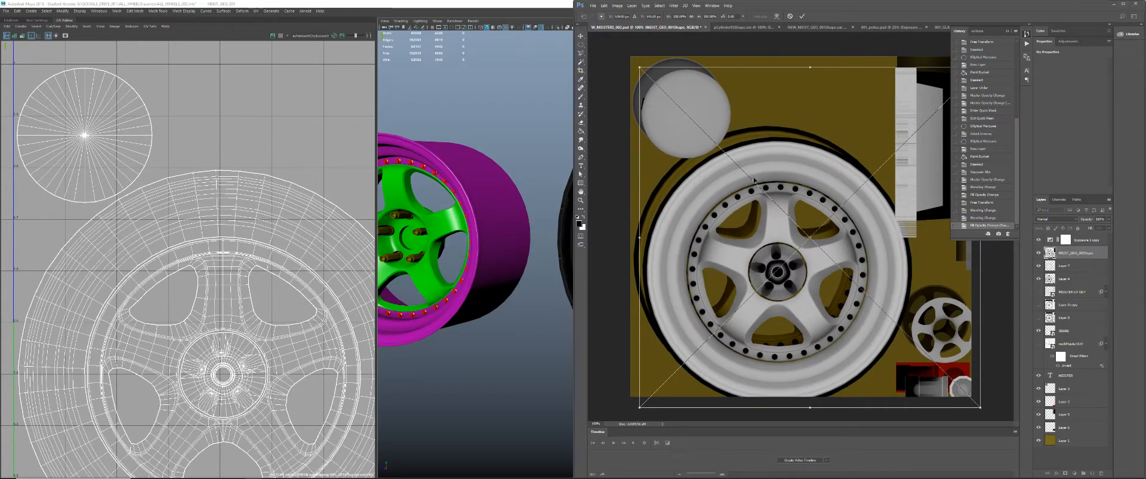
key(Escape)
- Place the newly rendered MEIST_GEO shape image as an embedded layer above the ring layer and blend it with Linear Burn
click(593, 5)
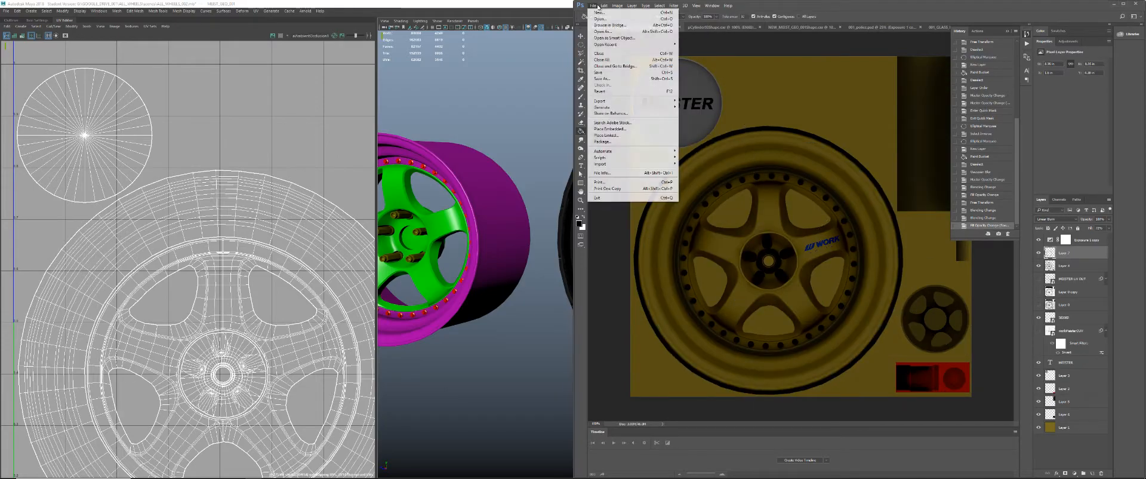
click(610, 129)
double_click(745, 61)
click(605, 161)
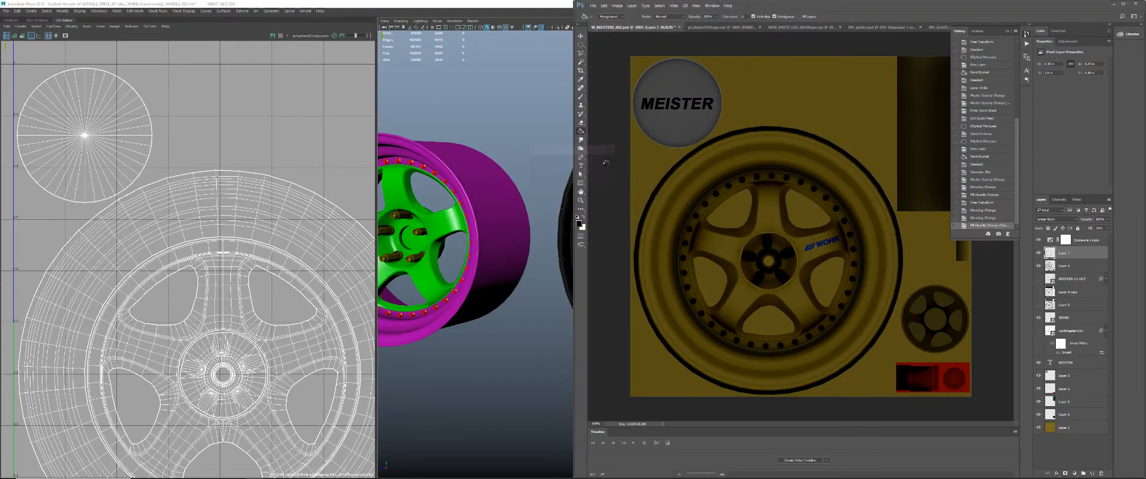
key(Return)
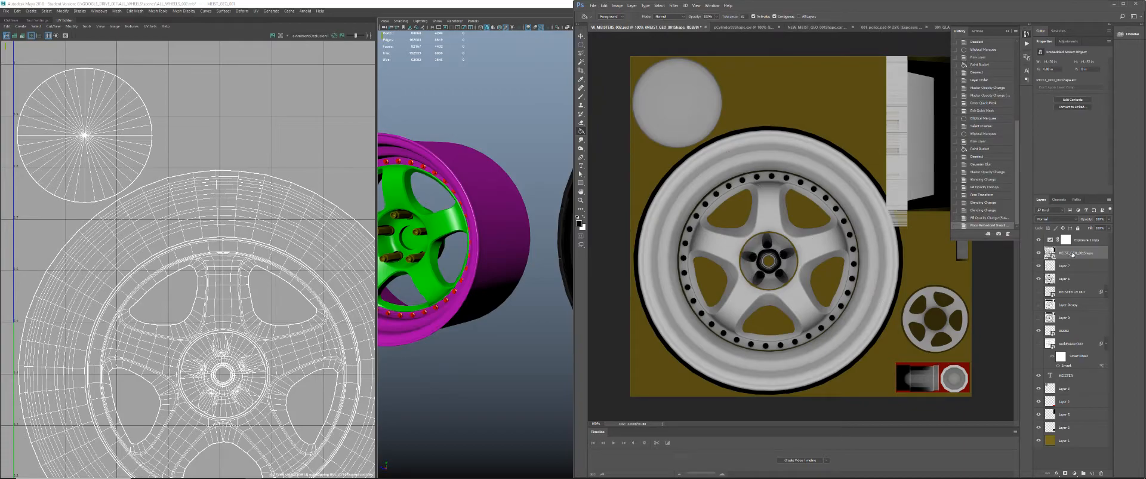
click(1077, 219)
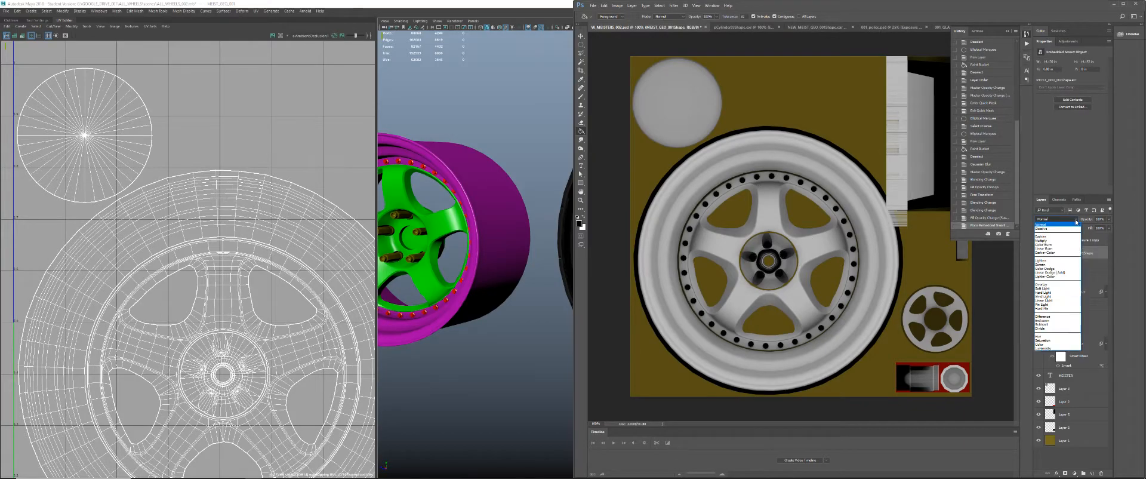
click(1056, 251)
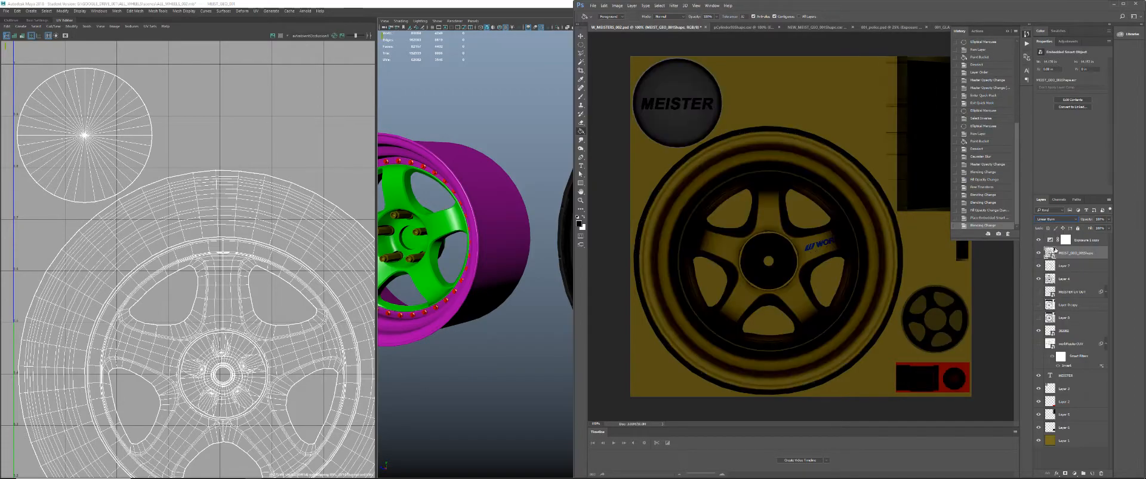
- Delete the old wheel shading layer beneath the ring layer and select the ring layer
click(1066, 278)
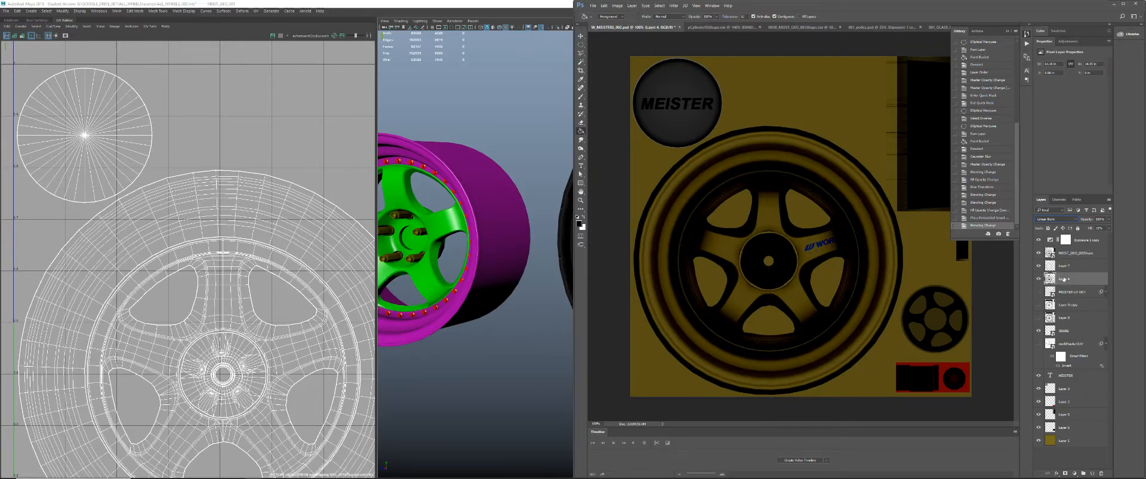
drag(1065, 278, 1101, 473)
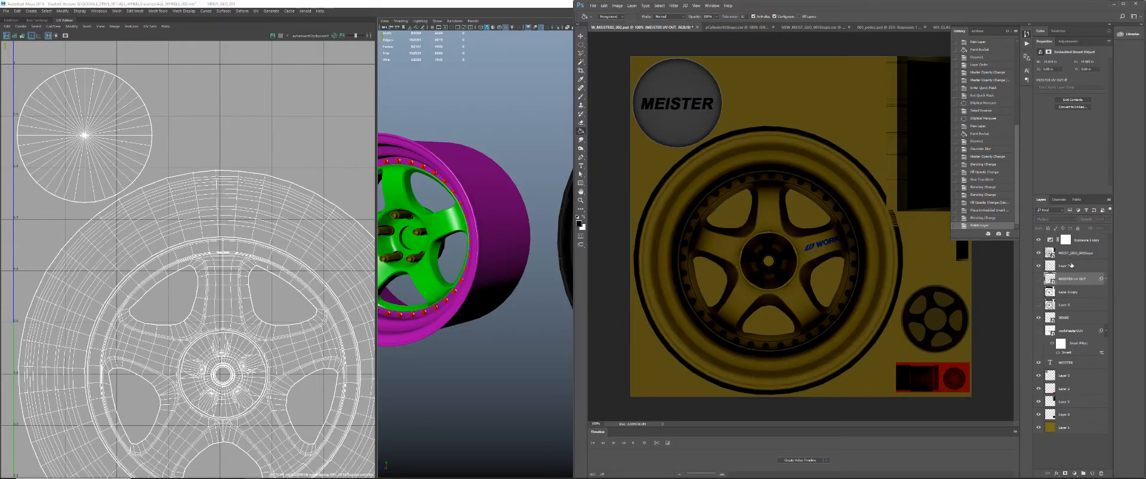
click(1073, 265)
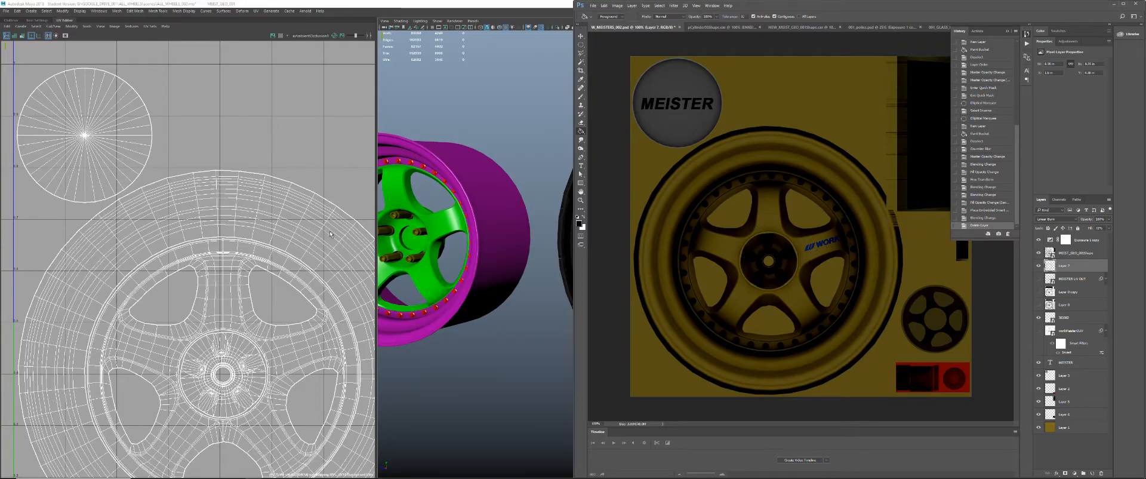
- Switch to Maya and move the wheel barrel's UV shell horizontally out of the 0–1 texture tile, then return to object selection
alt+click(501, 242)
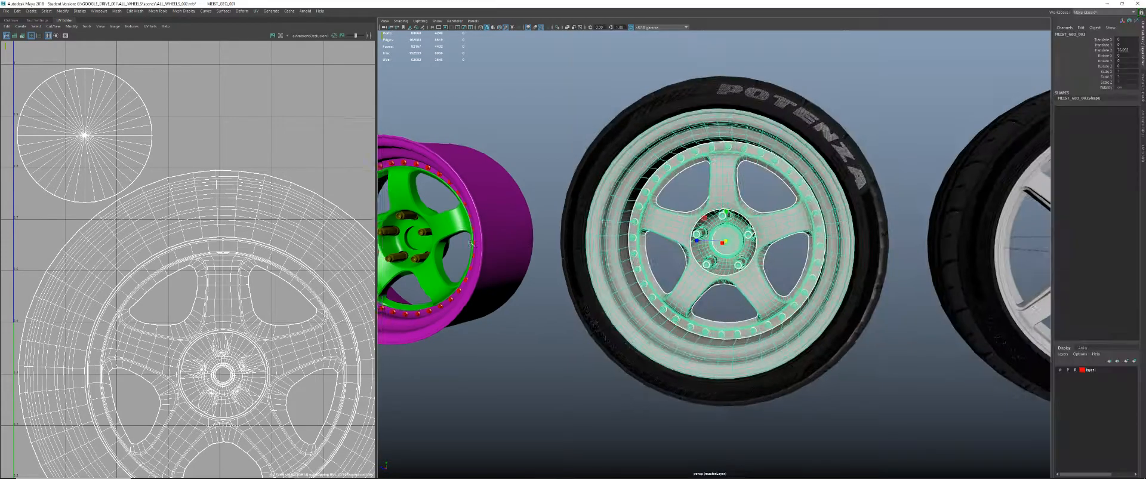
scroll(501, 242, down, 3)
scroll(298, 209, down, 4)
scroll(324, 210, down, 4)
scroll(325, 197, up, 2)
alt+middle_drag(330, 181, 269, 178)
scroll(269, 178, up, 1)
right_drag(269, 179, 300, 177)
drag(305, 139, 224, 150)
key(w)
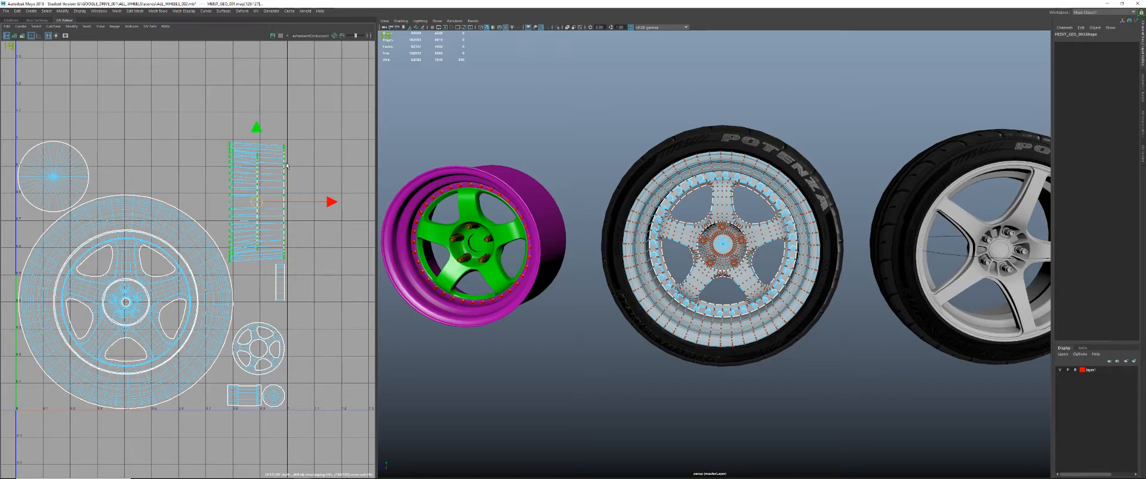
key(d)
middle_click(288, 140)
scroll(340, 179, down, 2)
alt+middle_drag(309, 170, 257, 190)
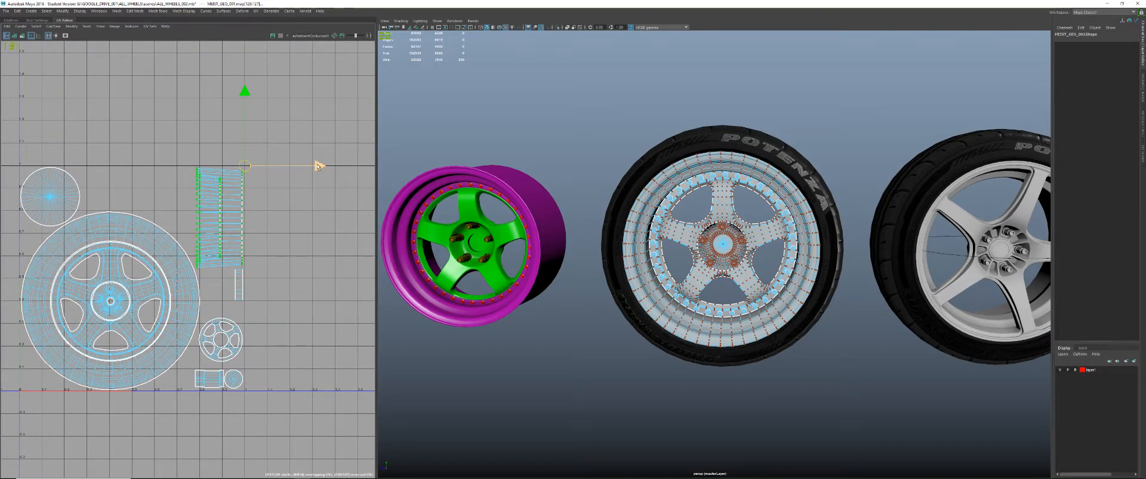
drag(318, 166, 317, 167)
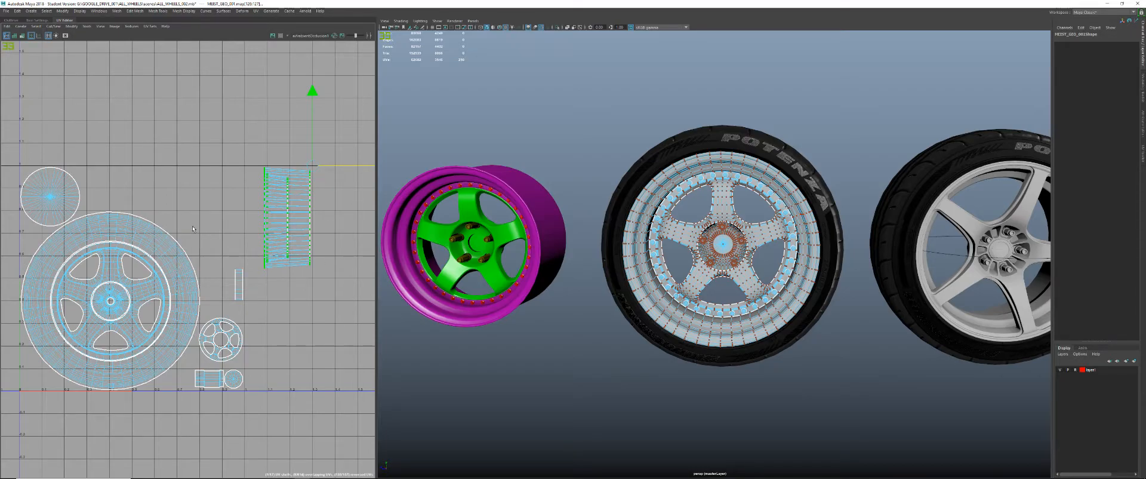
right_drag(653, 188, 686, 180)
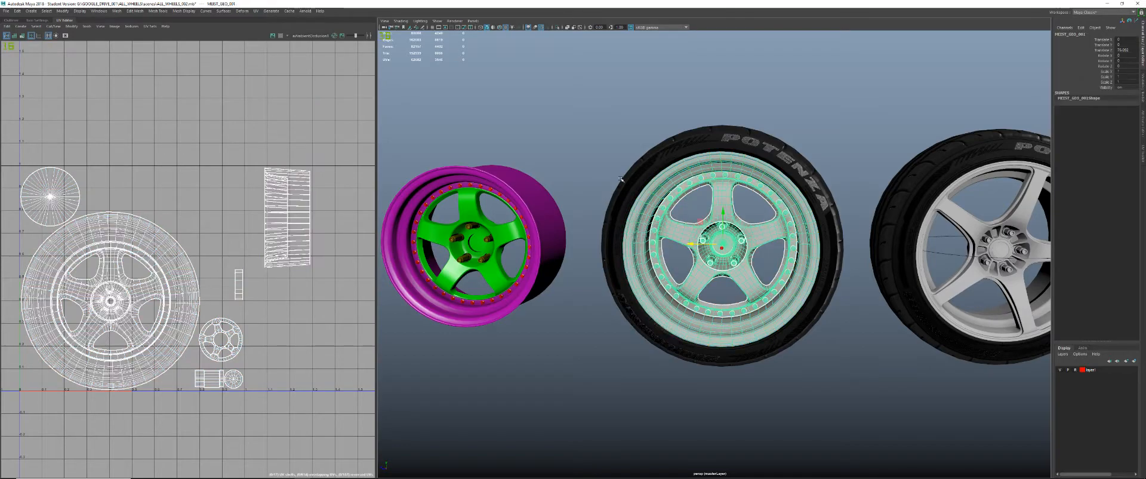
- Render the selected wheel to a texture with Arnold at a resolution of 1024
click(305, 11)
mouse_move(324, 43)
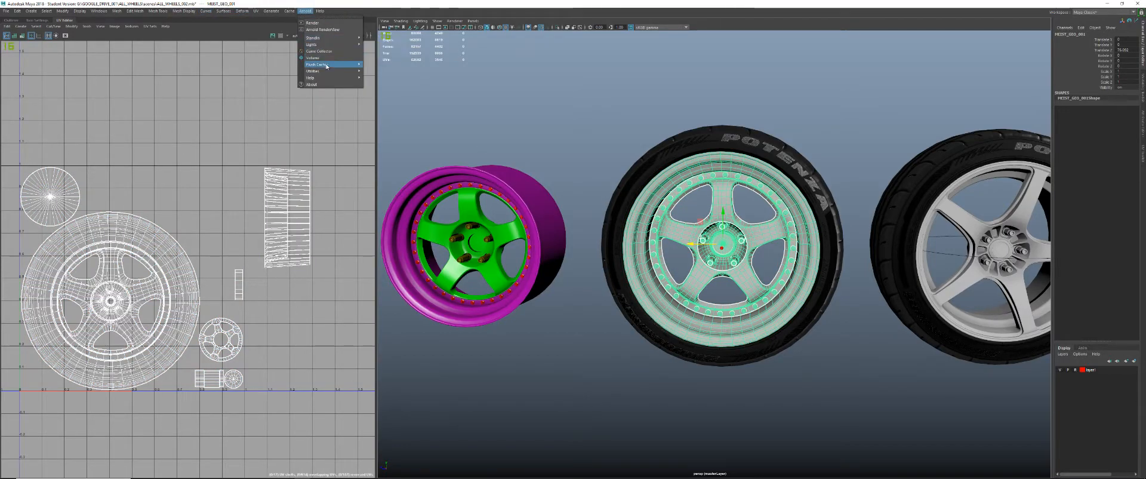
mouse_move(329, 70)
click(396, 83)
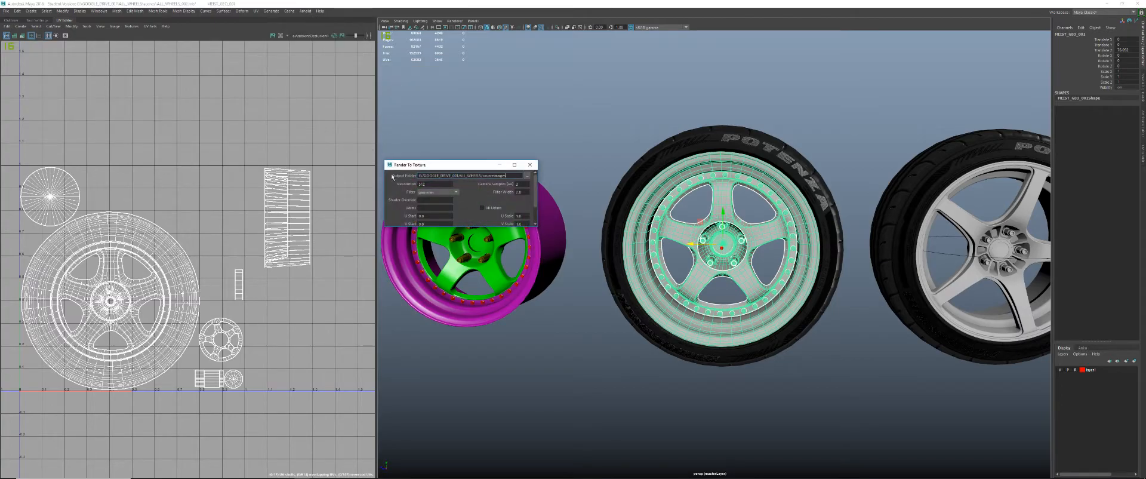
double_click(442, 184)
text(1024)
key(Return)
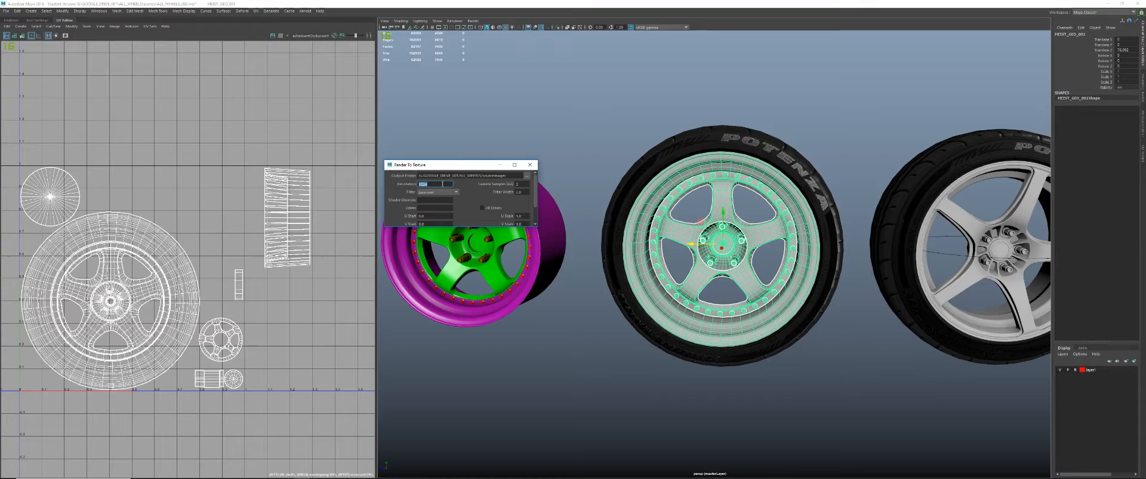
scroll(486, 201, down, 3)
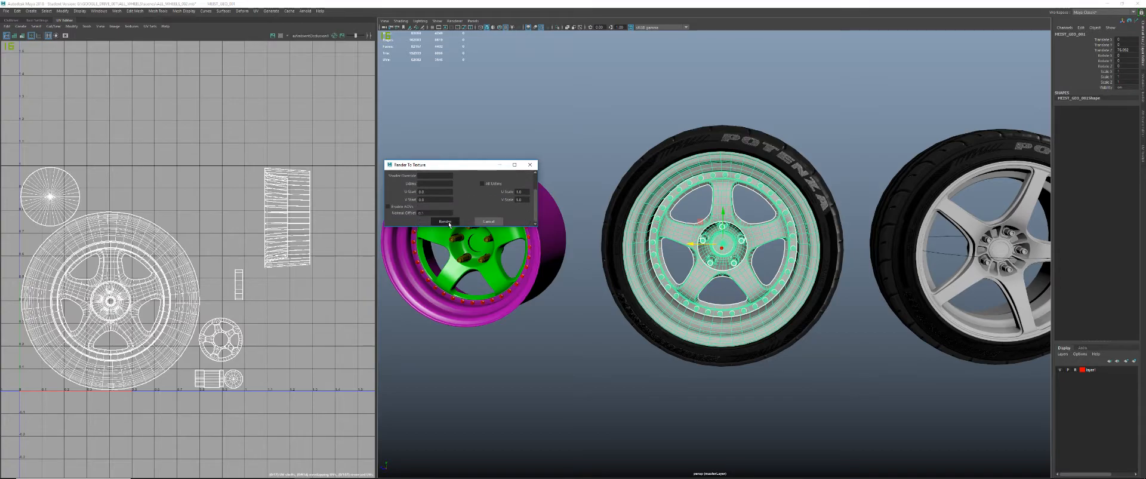
- Switch to the Meister texture in Photoshop and delete the previously placed MEIST_GEO shading layer
key(alt+Tab)
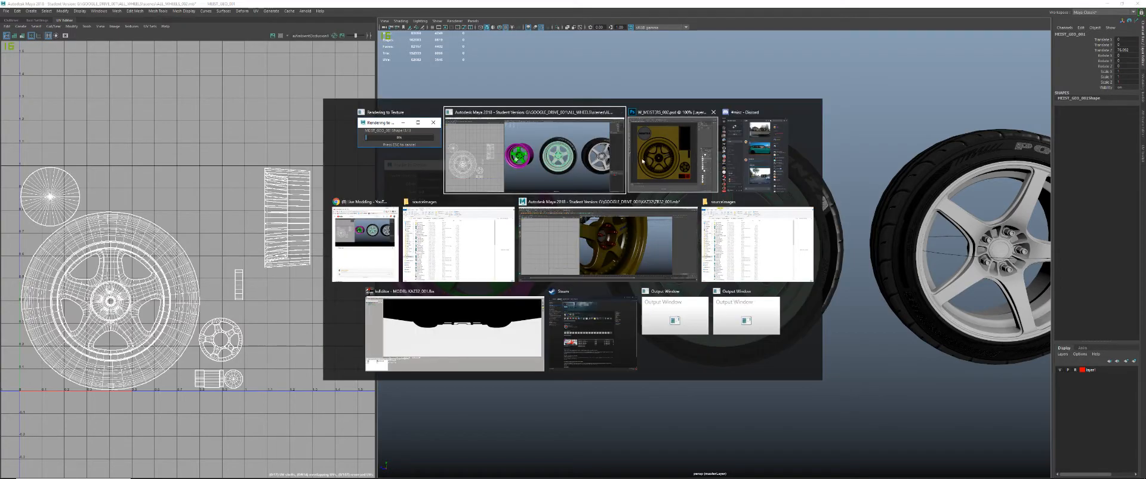
click(674, 156)
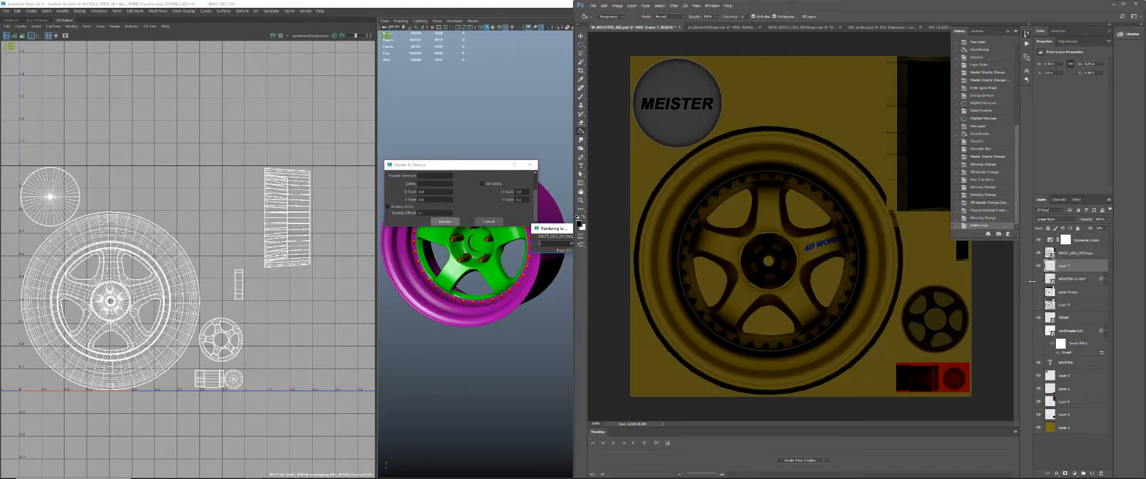
click(1073, 253)
key(Delete)
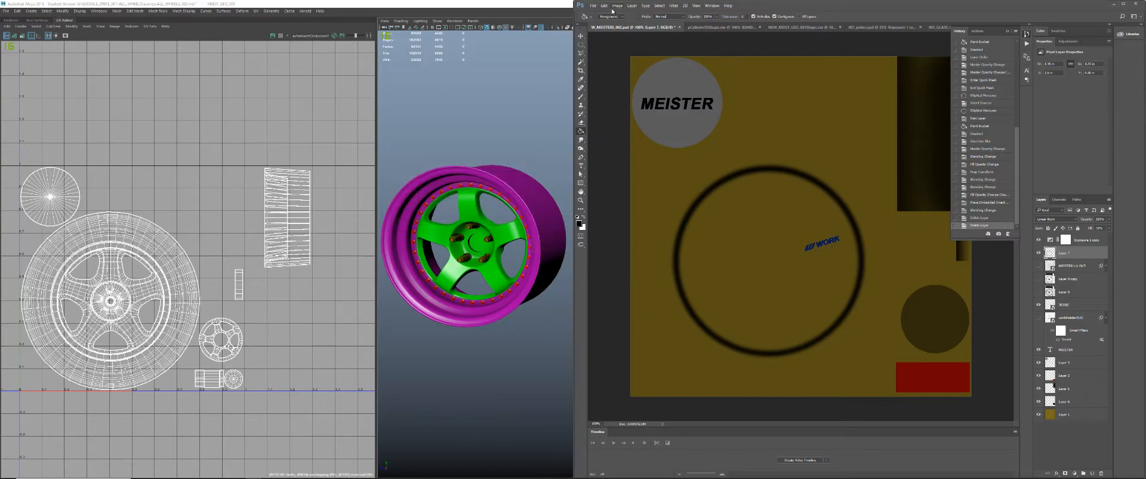
- Place the newly rendered MEIST_GEO shape image as an embedded layer above the ring layer
click(593, 6)
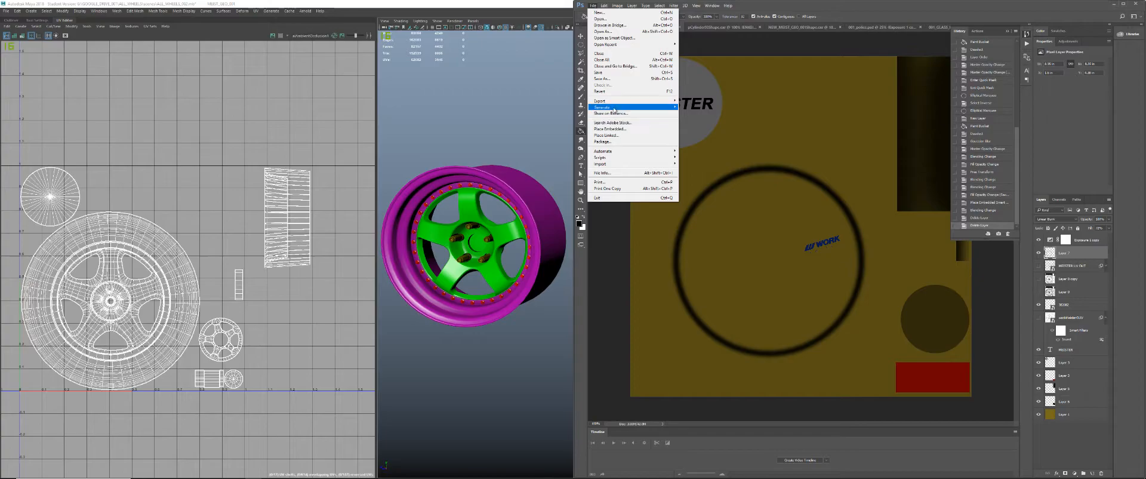
click(617, 129)
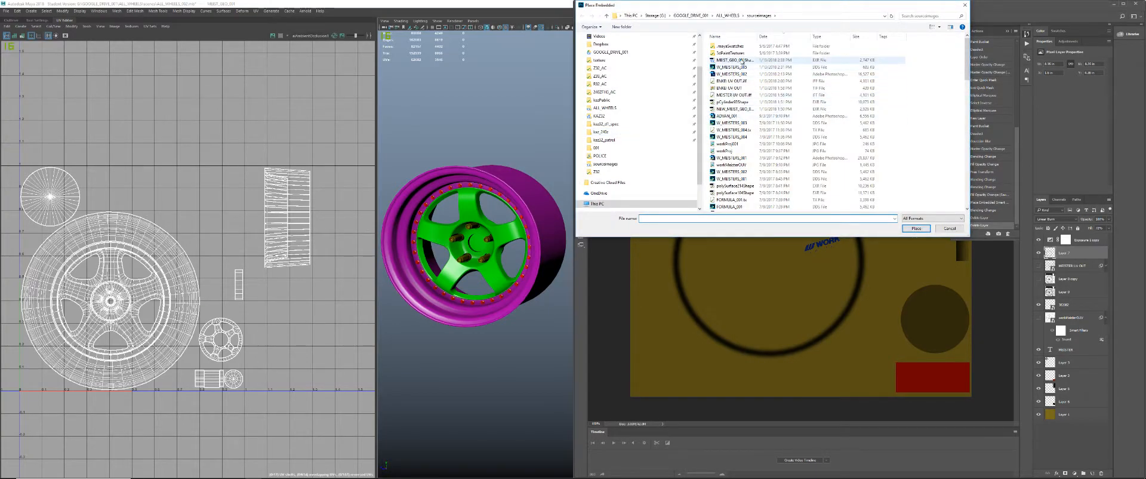
double_click(742, 60)
click(596, 162)
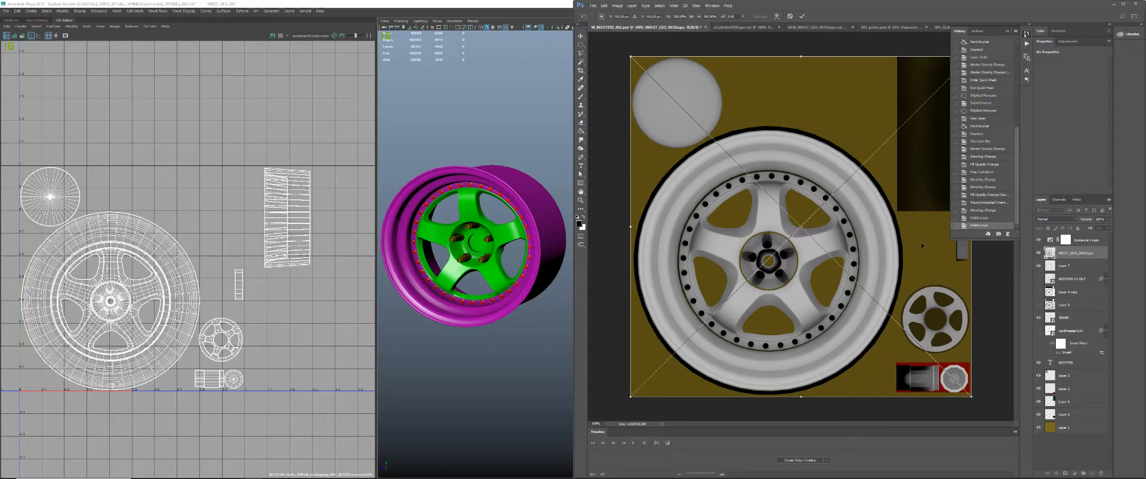
key(Return)
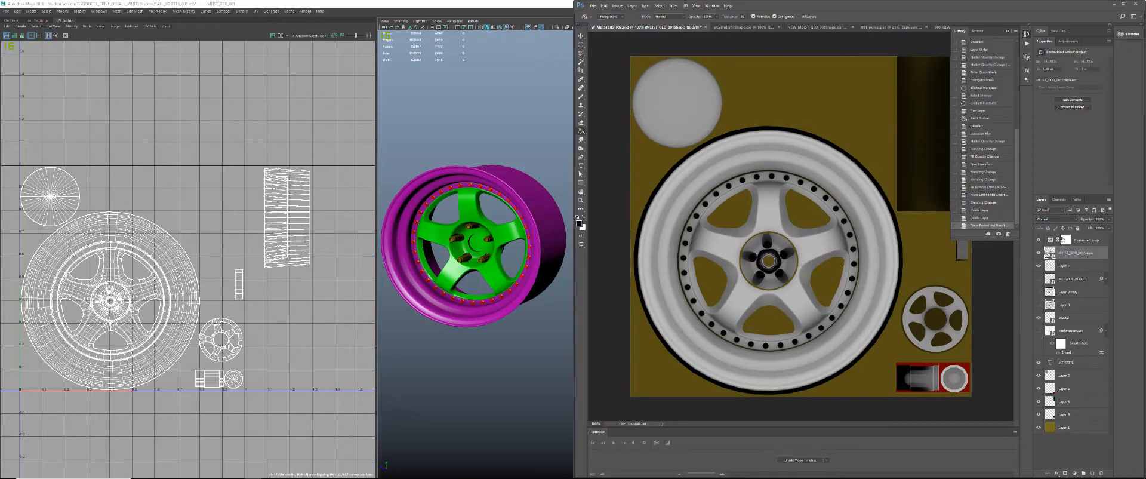
- Blend the placed shading layer with Color Burn and lower its fill
click(1073, 219)
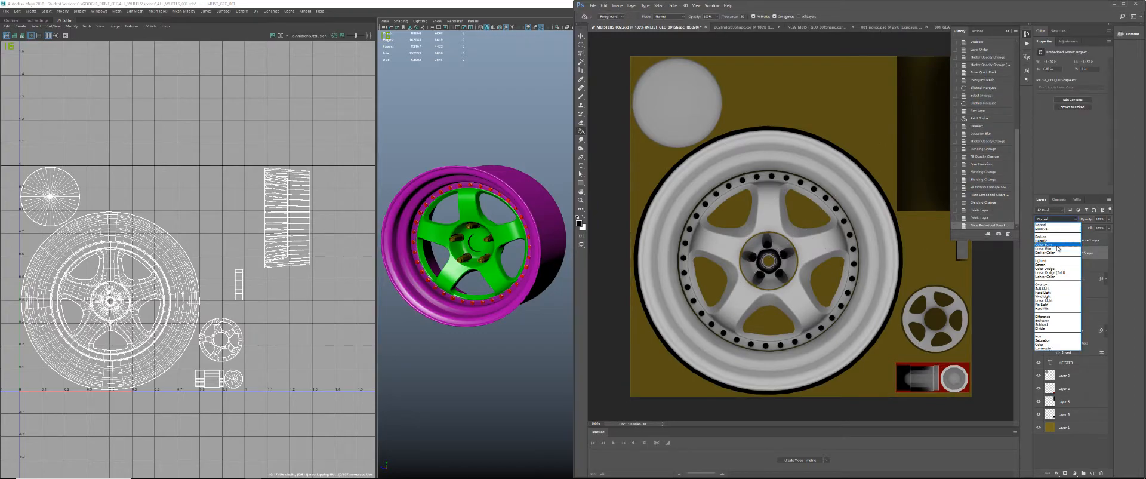
click(1077, 245)
click(1109, 228)
drag(1110, 237, 1101, 239)
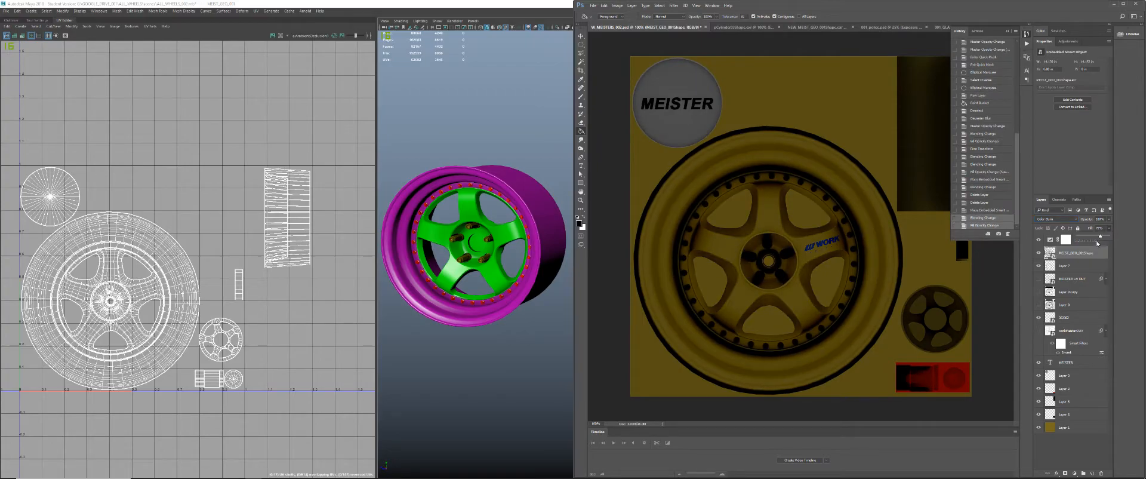
- Compare the texture with and without the Layer 7 ring shading, and reduce that layer's fill
click(1039, 267)
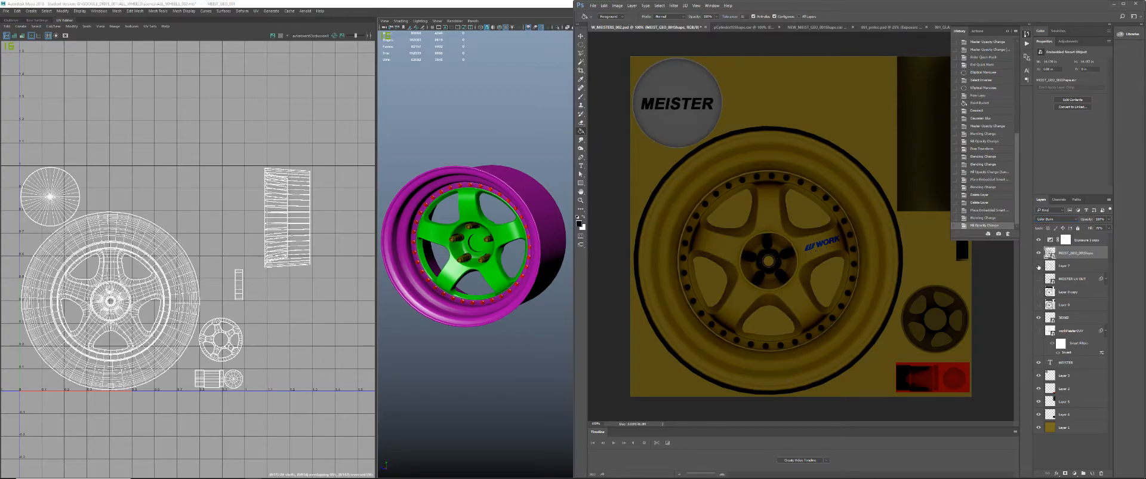
click(1039, 267)
click(1039, 266)
click(1080, 265)
click(1110, 230)
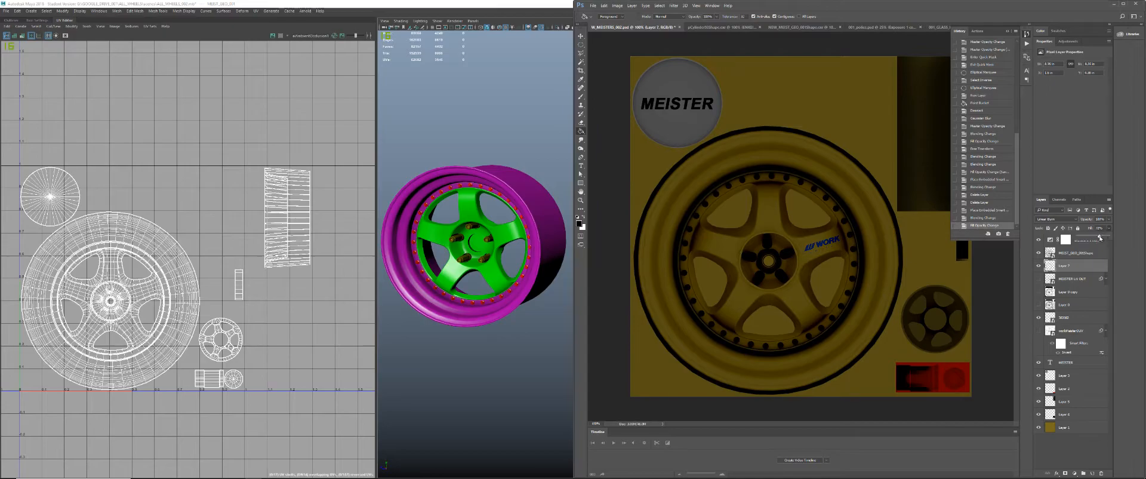
drag(1090, 239, 1081, 239)
click(1125, 270)
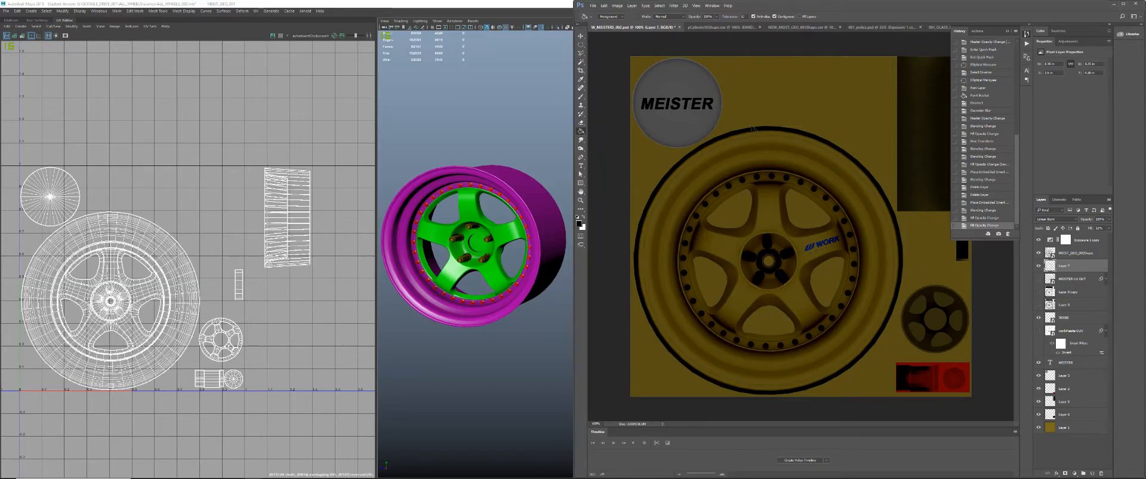
- Save the texture as a DDS file over W_MEISTERS_002 in the sourceimages folder with the current NVIDIA export settings
key(ctrl+shift+s)
click(653, 213)
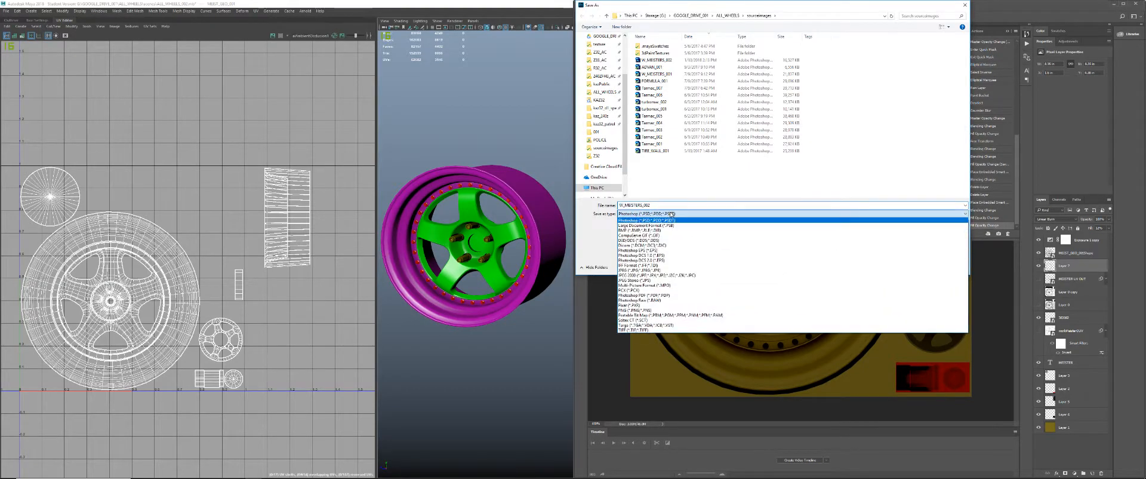
click(653, 241)
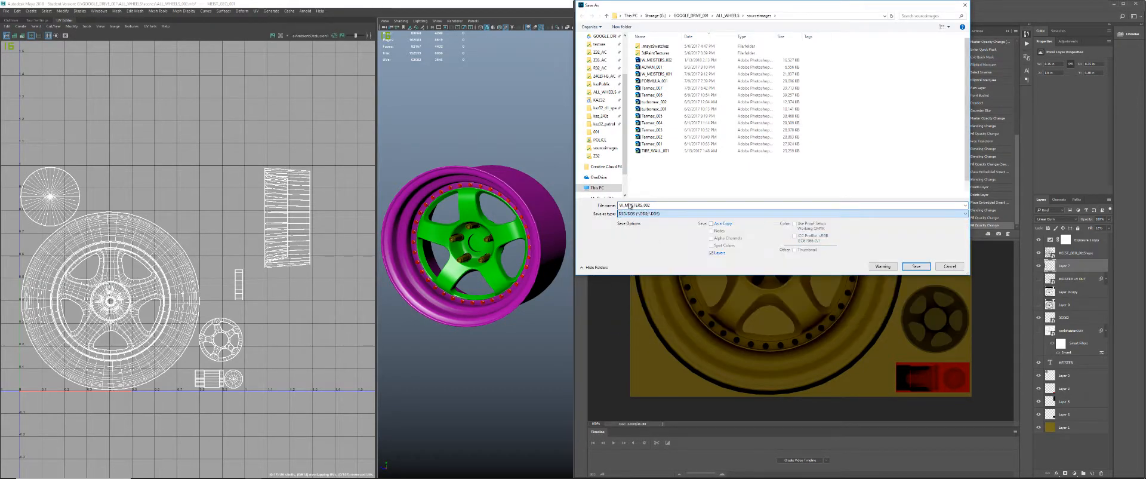
double_click(663, 60)
click(589, 242)
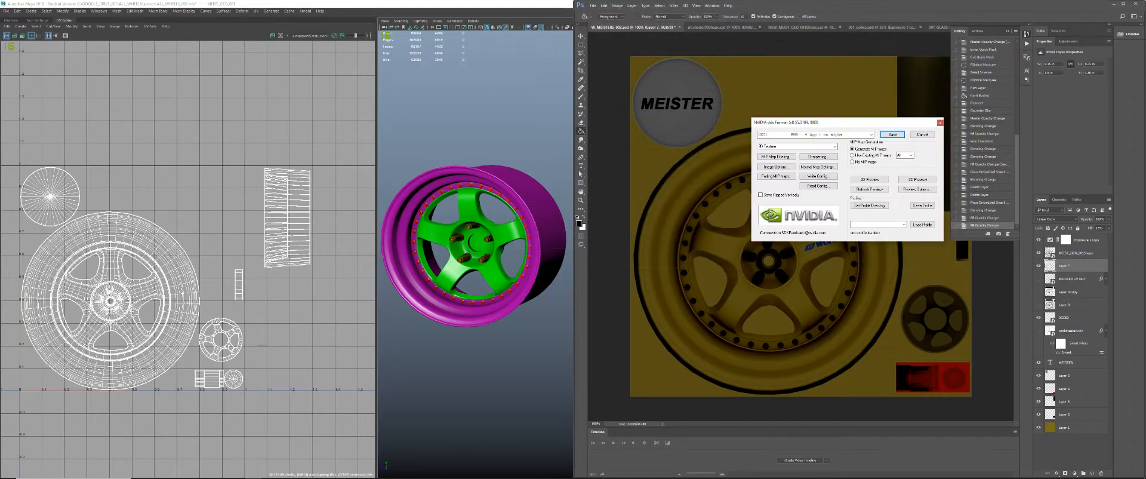
click(892, 135)
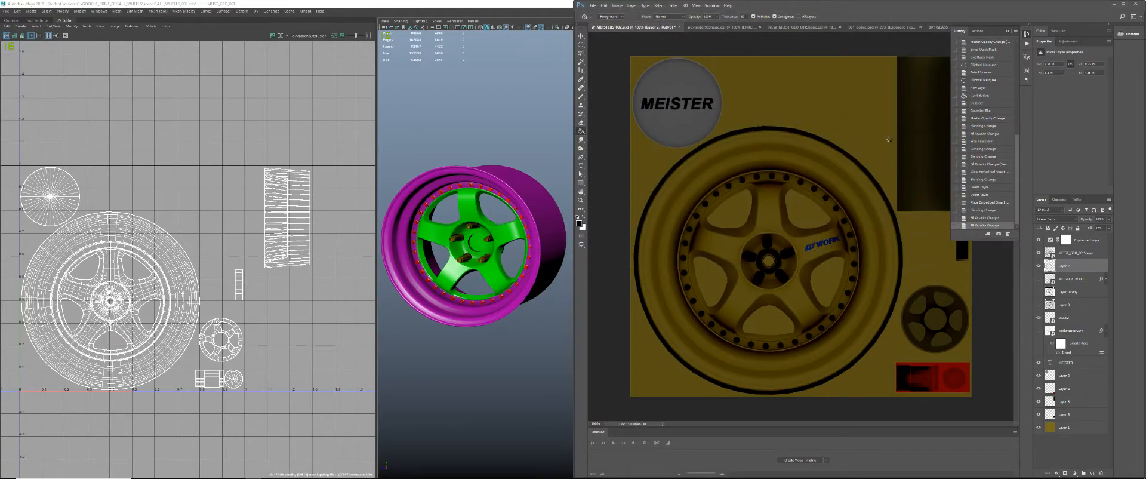
- Switch to the Maya car scene, select the gold wheel, reload its colour file texture, and deselect the wheel
key(alt+Tab)
click(582, 217)
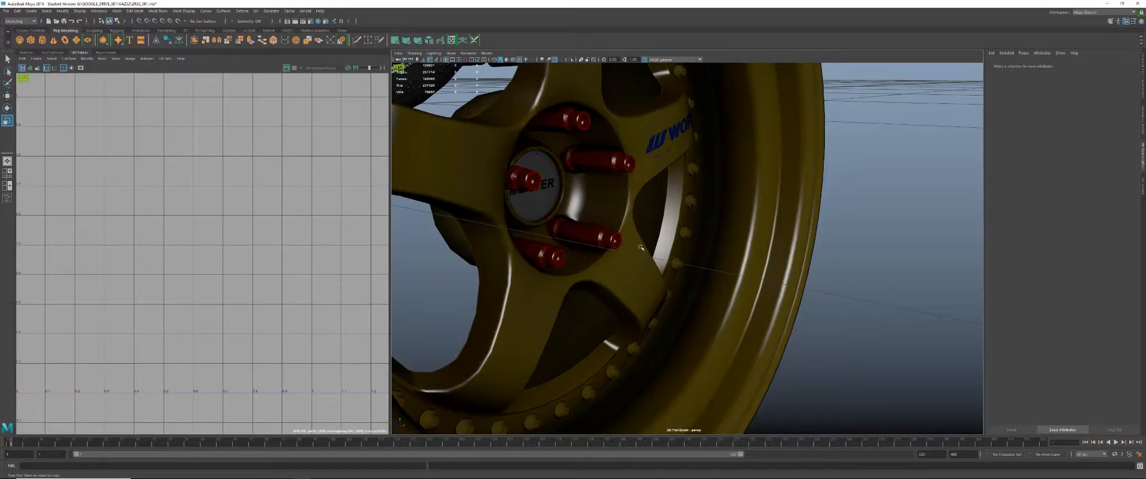
alt+right_drag(583, 216, 555, 214)
alt+drag(555, 214, 537, 203)
alt+right_drag(603, 221, 711, 238)
alt+drag(711, 238, 668, 256)
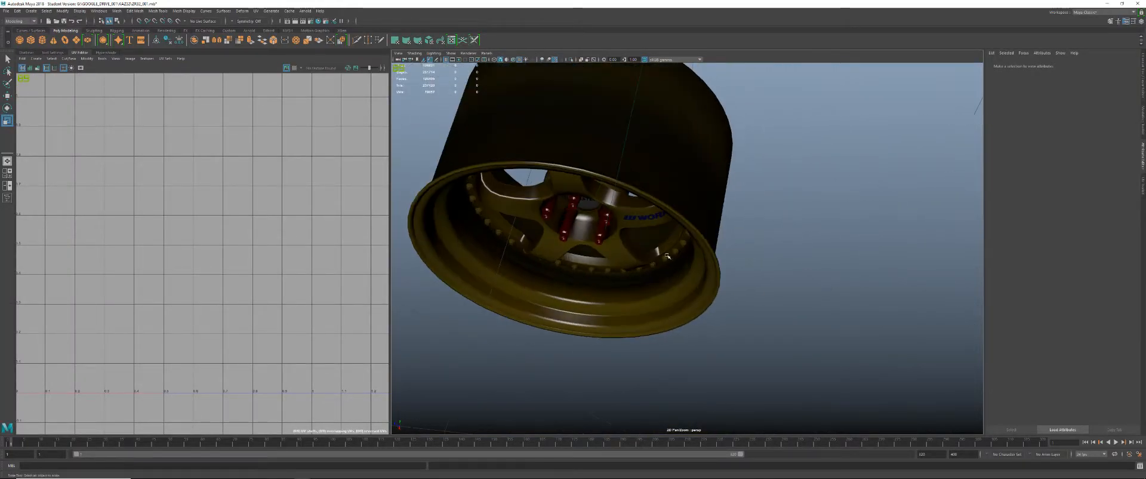
click(668, 256)
alt+drag(770, 234, 802, 212)
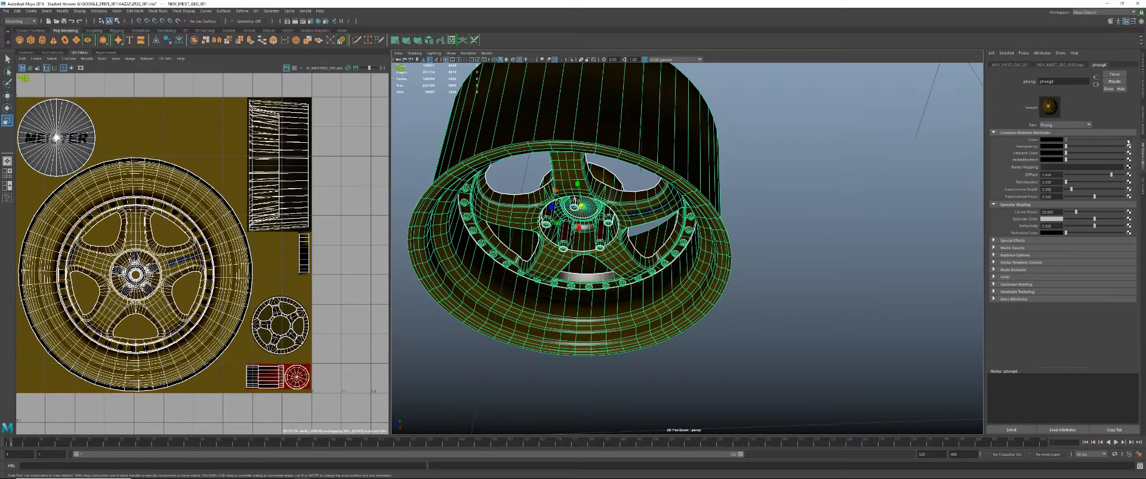
click(1128, 140)
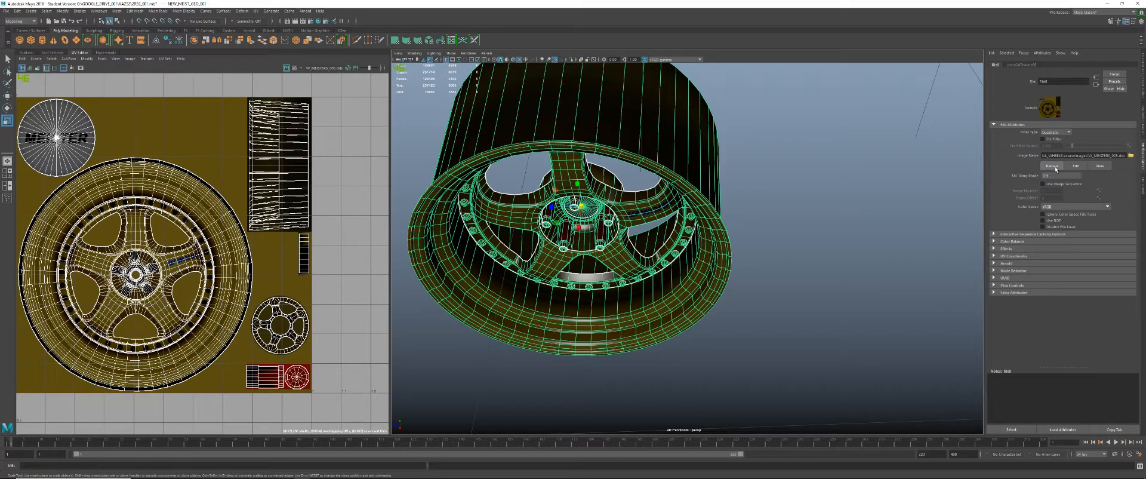
alt+drag(780, 198, 806, 209)
click(802, 200)
- Examine the updated texture on the wheel's face, rim and outer barrel from several angles
alt+drag(774, 146, 636, 212)
click(645, 60)
click(645, 61)
scroll(716, 200, up, 5)
alt+drag(753, 202, 590, 237)
alt+right_drag(590, 237, 803, 264)
alt+drag(803, 264, 819, 288)
alt+right_drag(819, 287, 710, 278)
alt+drag(710, 277, 772, 264)
- Switch to Photoshop, rasterize the MEIST_GEO shading layer and collapse the History panel
key(alt+Tab)
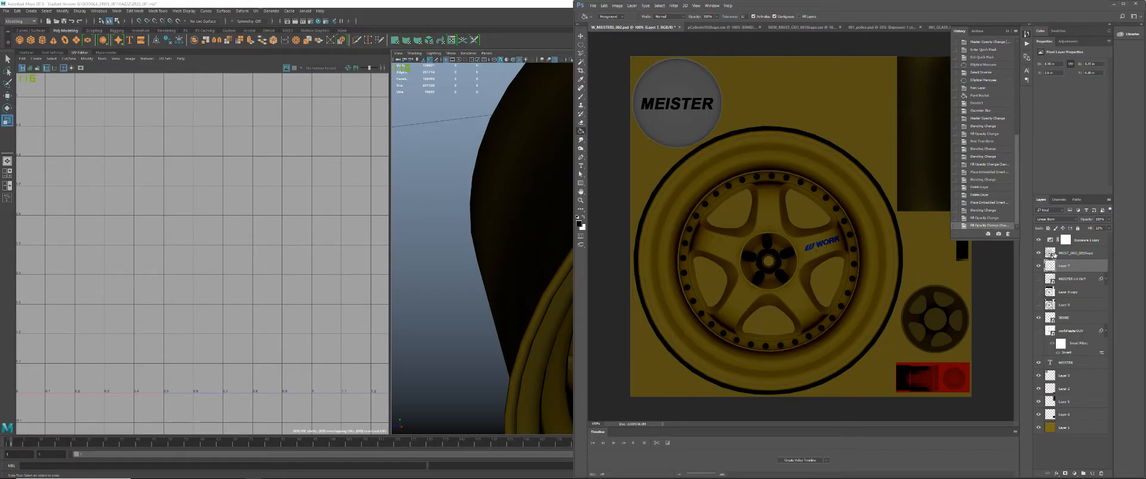
click(1052, 254)
right_click(1052, 253)
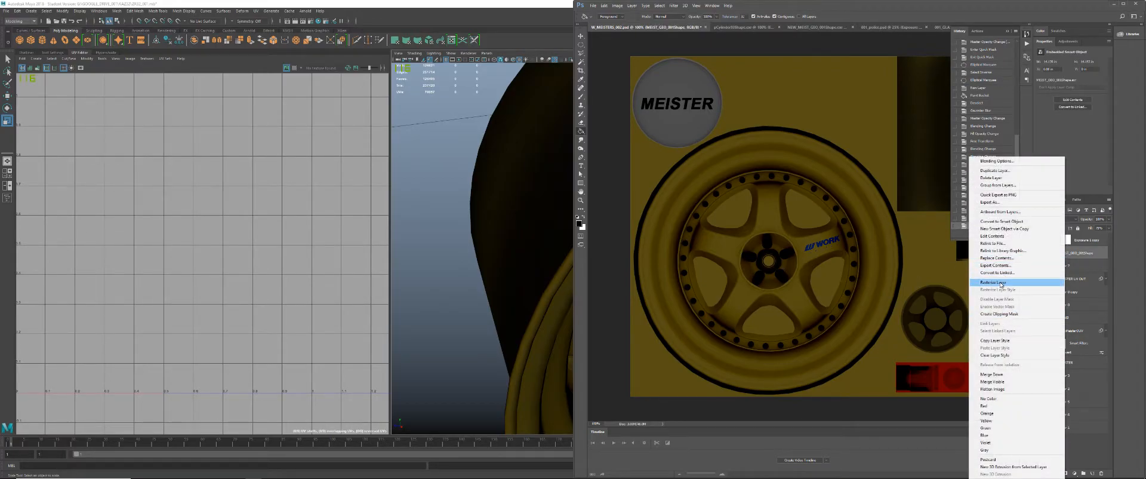
click(1001, 283)
click(1006, 33)
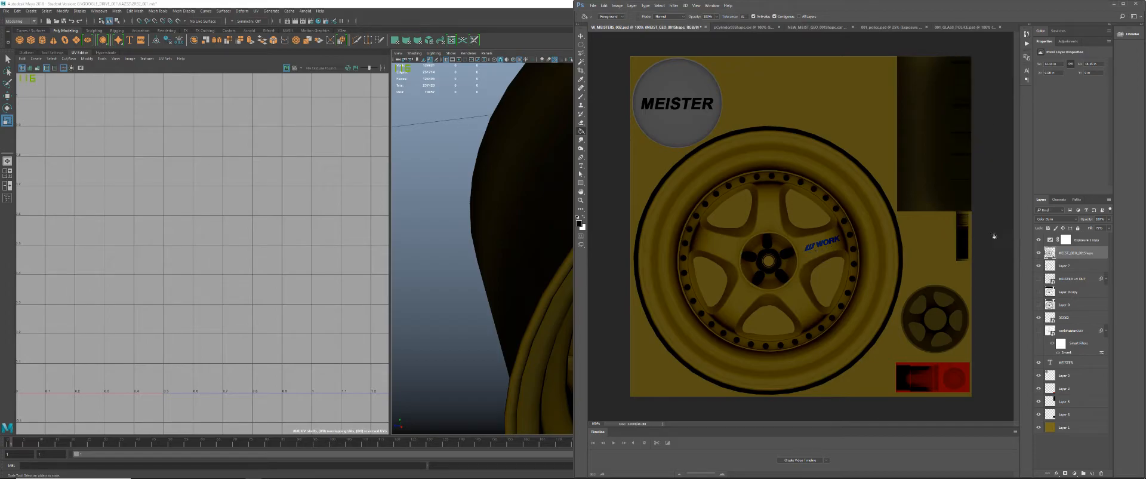
- Erase the rasterized shading over the narrow strip below the barrel rectangle with the Eraser
key(e)
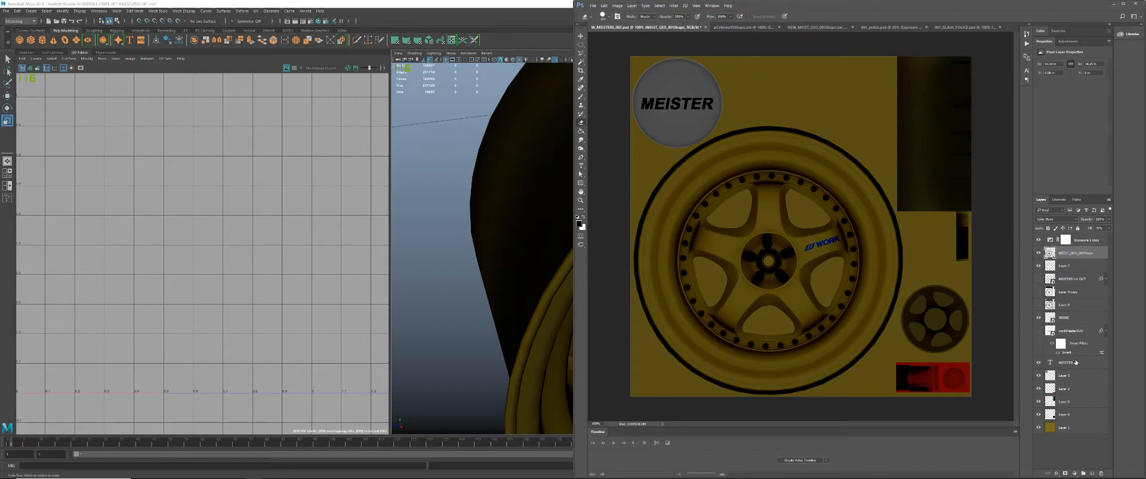
ctrl+click(1049, 402)
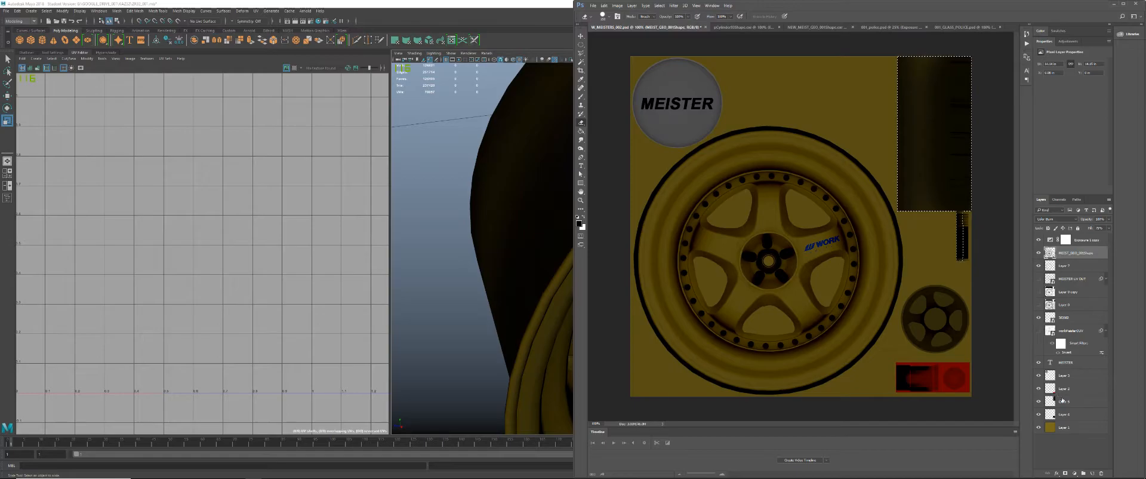
key(ctrl+d)
drag(969, 244, 955, 215)
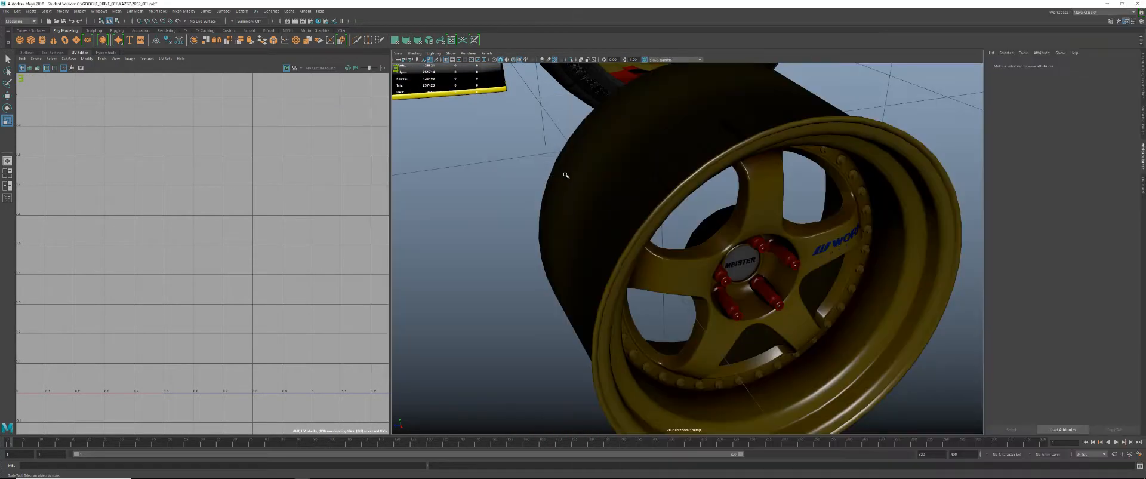
- Switch to the Maya scene containing the set of wheels, save it, and switch to Photoshop
key(alt+Tab)
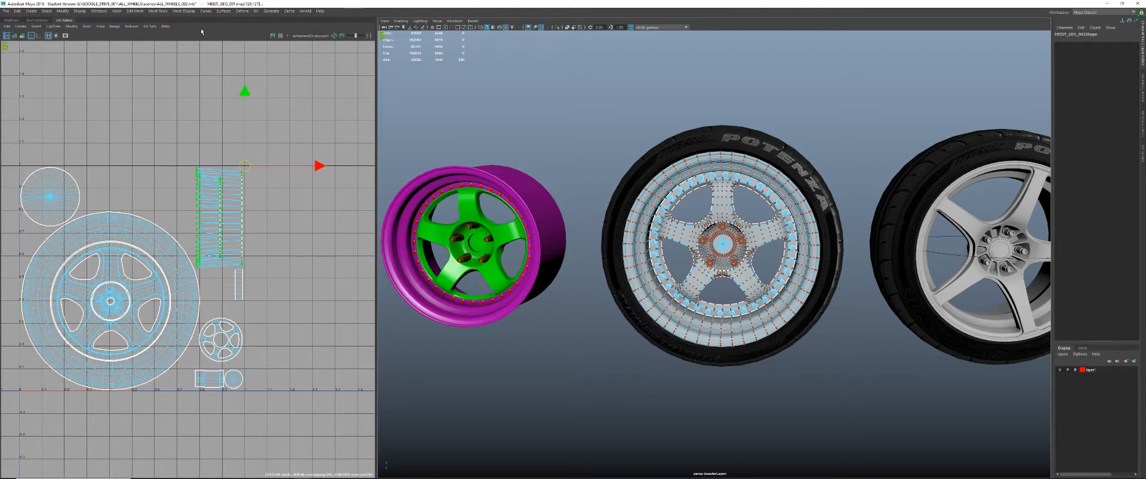
key(ctrl+s)
key(alt+Tab)
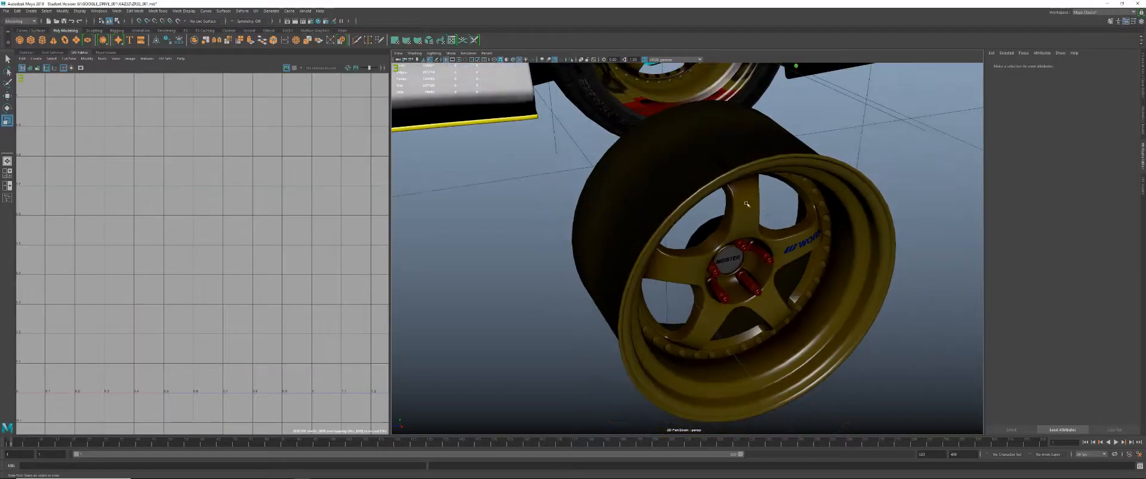
key(alt+Tab)
key(alt+Tab)
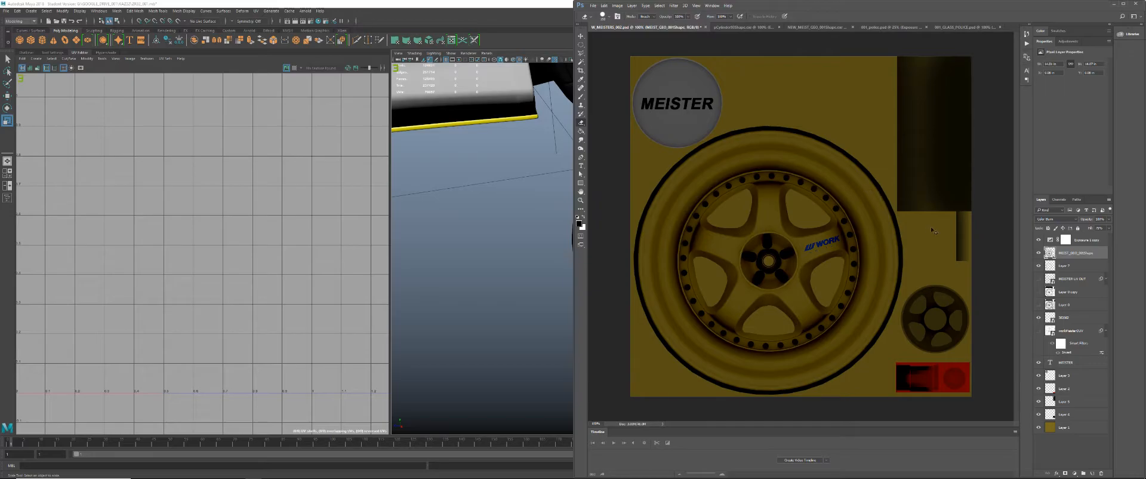
- Export the wheel texture in DDS format over the existing Meister texture file
key(ctrl+shift+s)
click(722, 213)
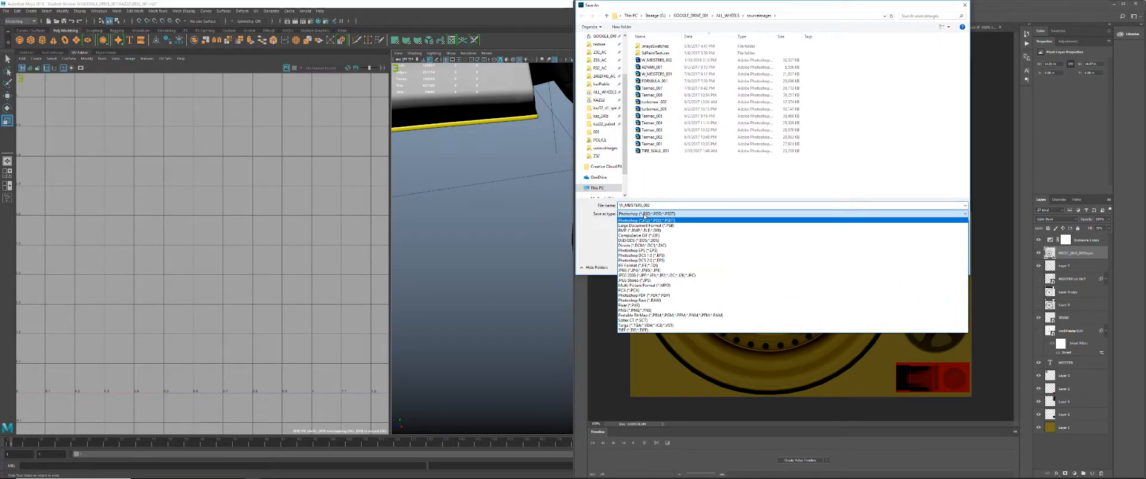
click(636, 241)
click(660, 60)
key(Return)
click(588, 243)
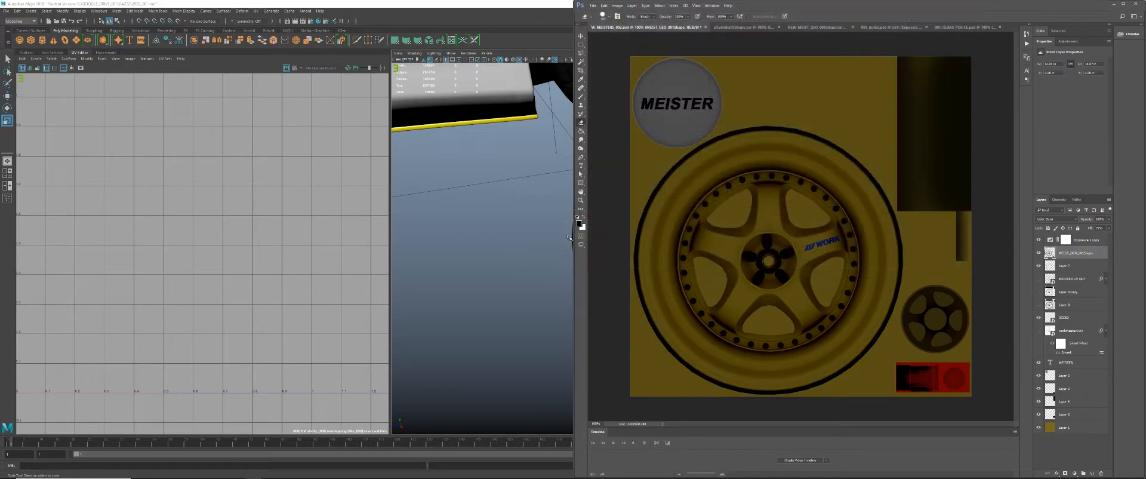
click(894, 136)
- Switch to the Maya car scene, reload the gold wheel's colour file texture, and deselect the wheel
click(501, 203)
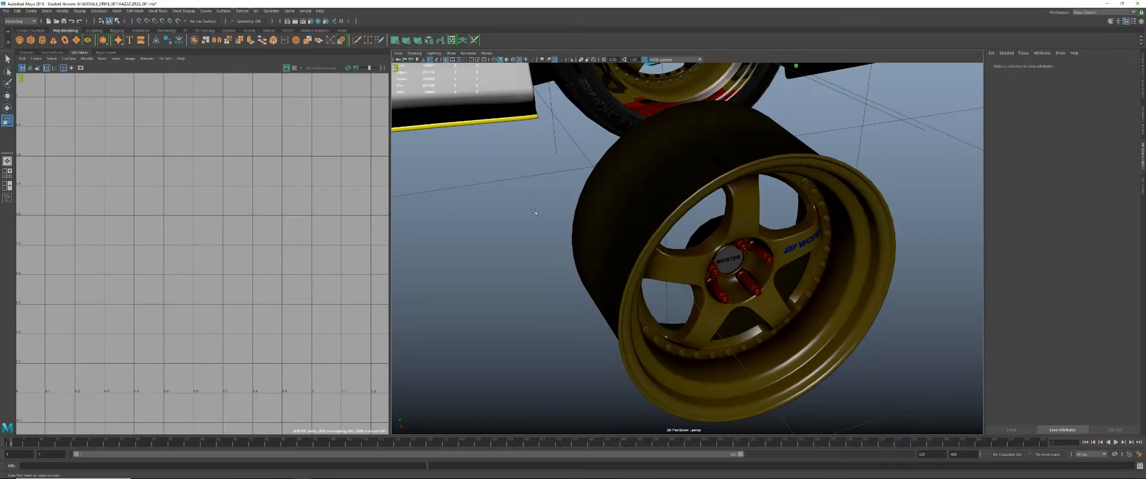
click(773, 240)
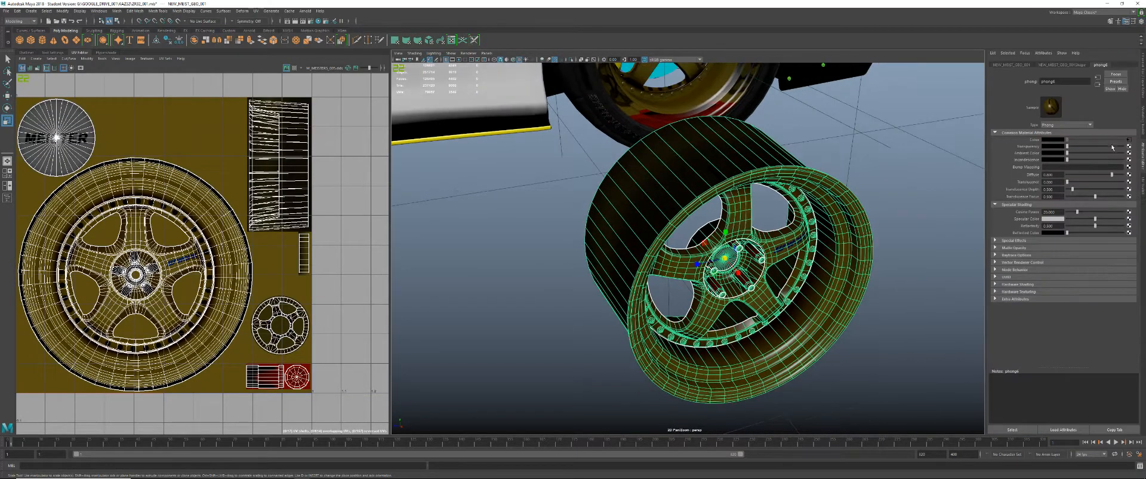
click(1129, 140)
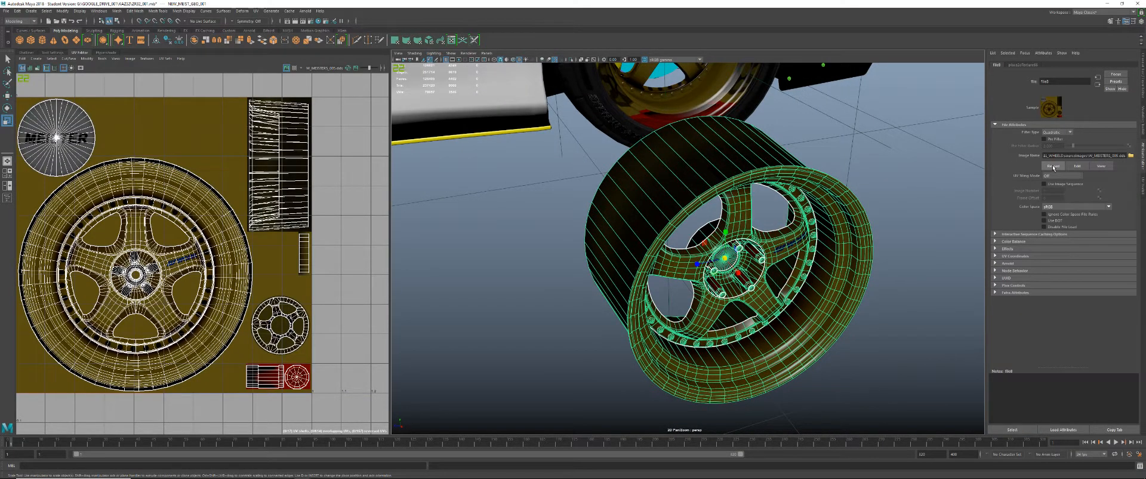
click(974, 187)
scroll(790, 218, up, 6)
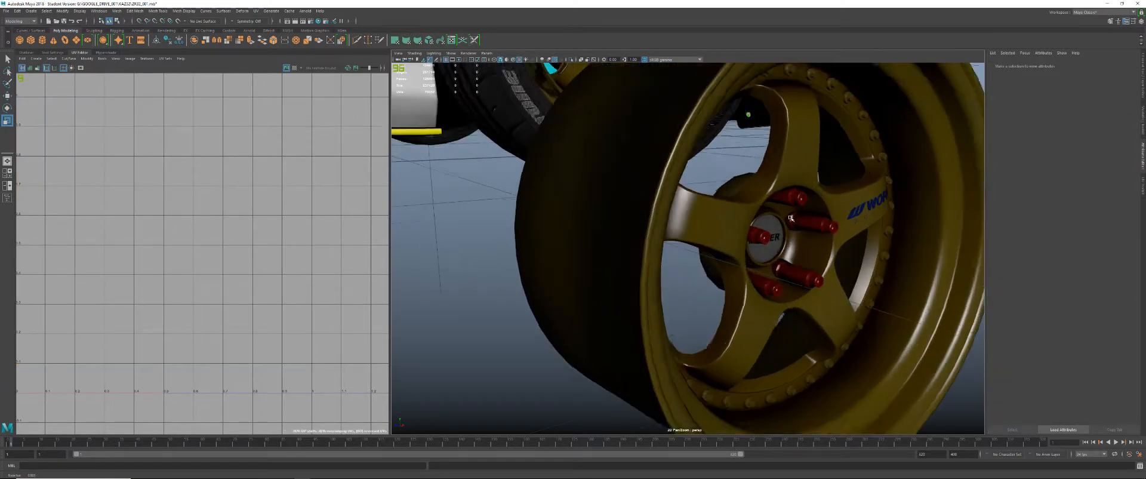
- Isolate the gold wheel together with the car's mounted wheel and show them shaded without textures
alt+drag(790, 219, 619, 231)
scroll(662, 210, down, 7)
alt+right_drag(618, 230, 776, 248)
alt+drag(776, 247, 667, 239)
click(732, 193)
shift+click(682, 229)
key(ctrl+1)
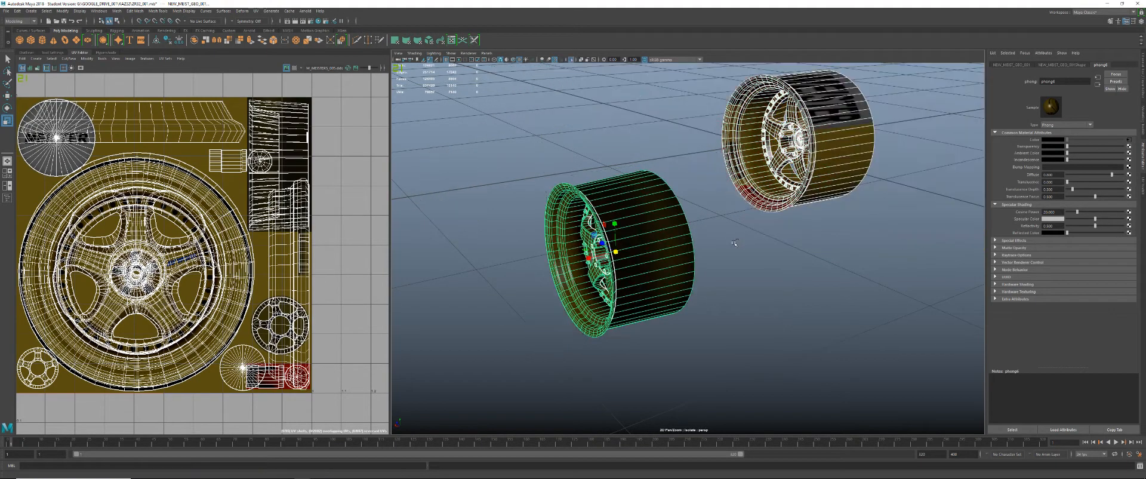
click(747, 255)
key(5)
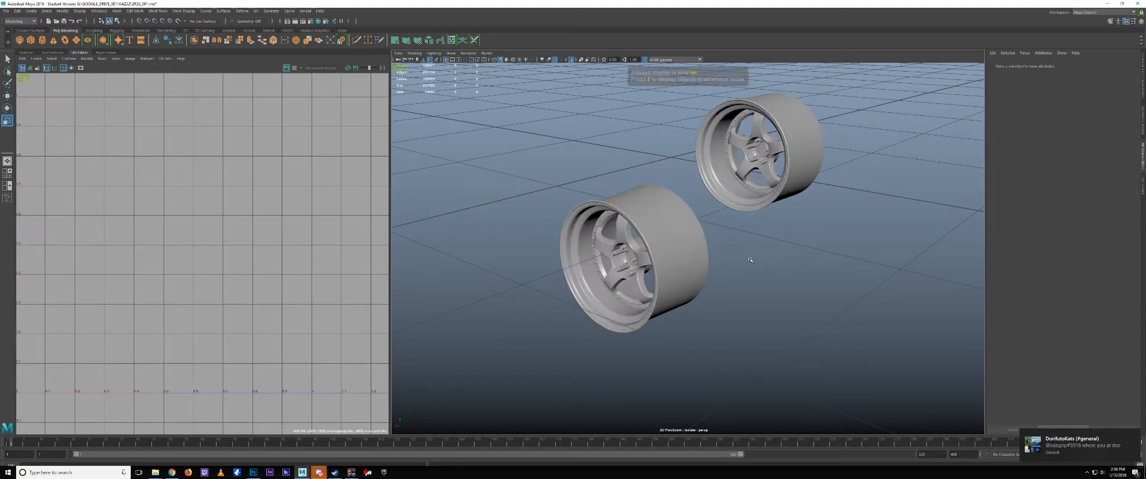
- Exit the isolation, select the gold wheel and the mounted wheel's locator group, and isolate both again
mouse_move(760, 258)
alt+mouse_down()
mouse_move(742, 272)
mouse_move(673, 213)
alt+mouse_up()
click(725, 259)
key(ctrl+1)
click(674, 213)
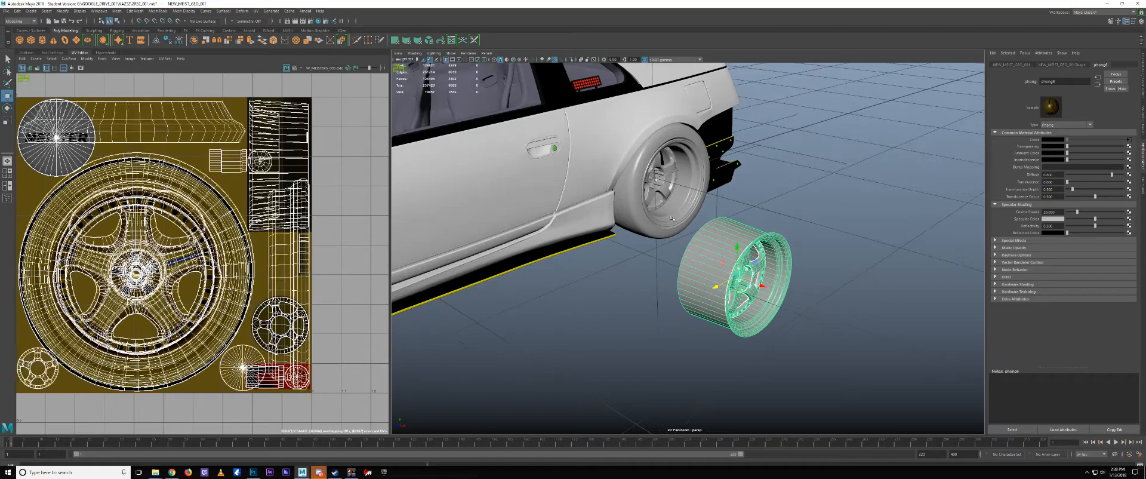
key(ctrl+1)
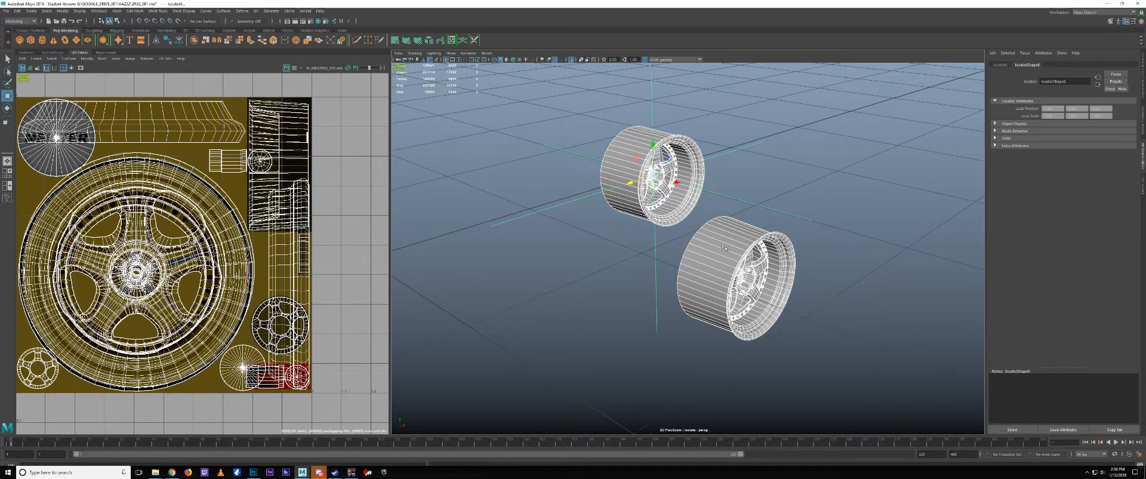
- Select only the gold wheel and move it onto the centre of the mounted wheel
click(732, 199)
click(737, 249)
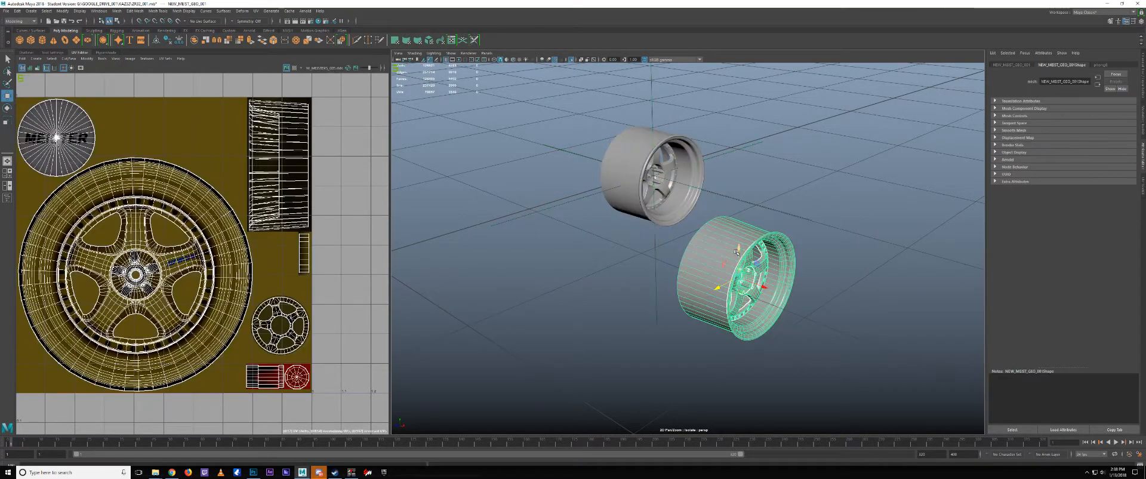
scroll(667, 231, up, 2)
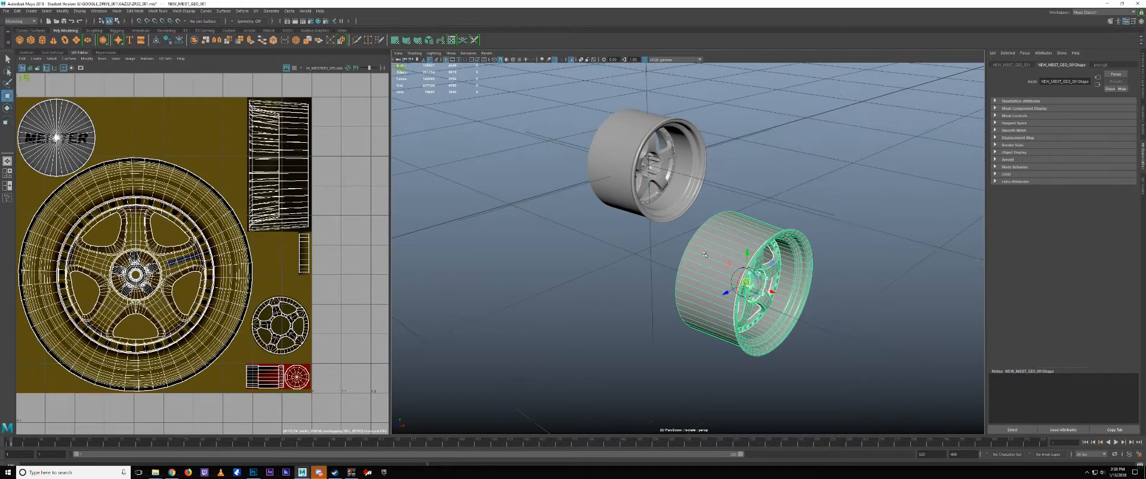
alt+drag(667, 231, 674, 248)
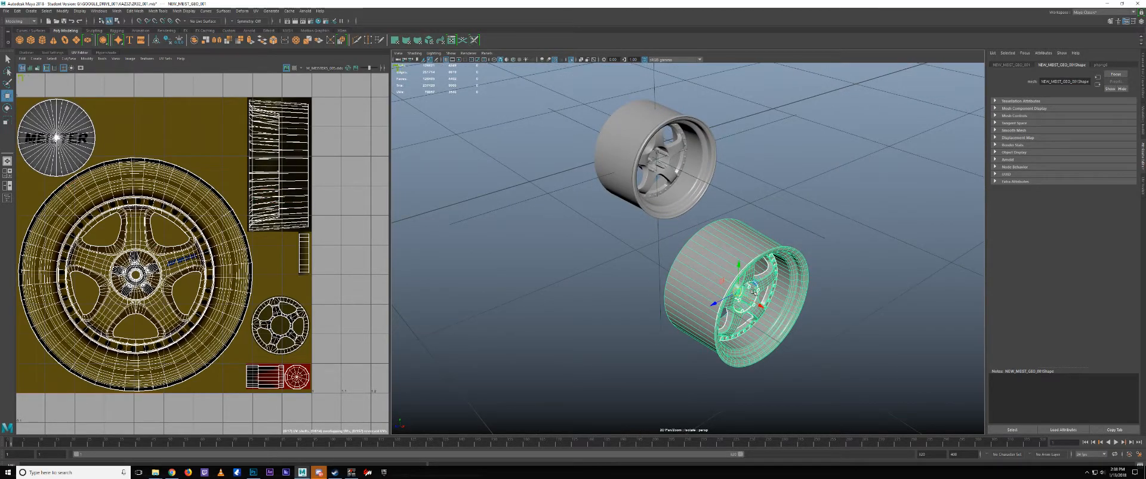
middle_drag(662, 162, 656, 159)
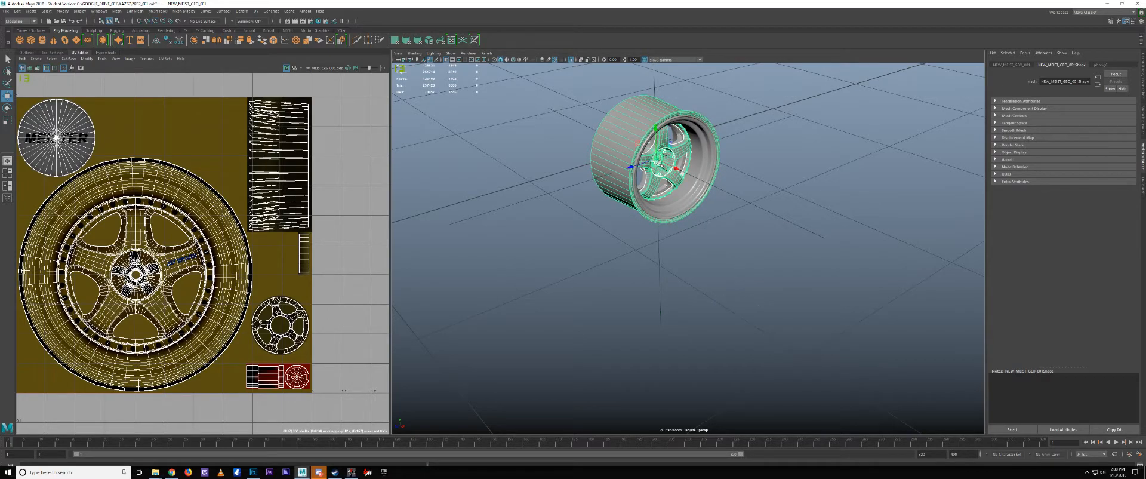
key(f)
scroll(746, 269, up, 3)
alt+drag(758, 278, 693, 249)
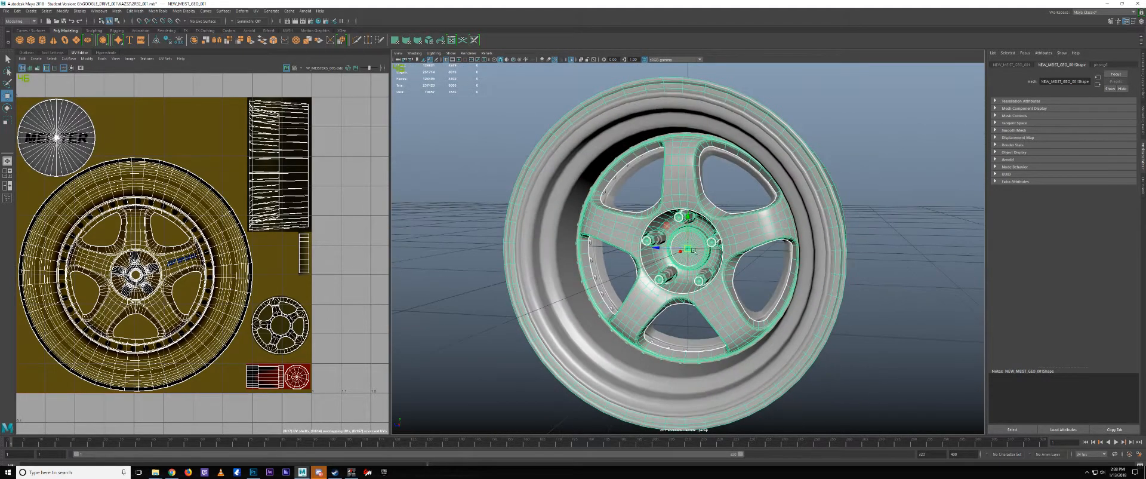
- Isolate both wheels in the side view, select the gold wheel, and enlarge the side view to a single pane
key(space)
drag(855, 135, 883, 184)
key(ctrl+1)
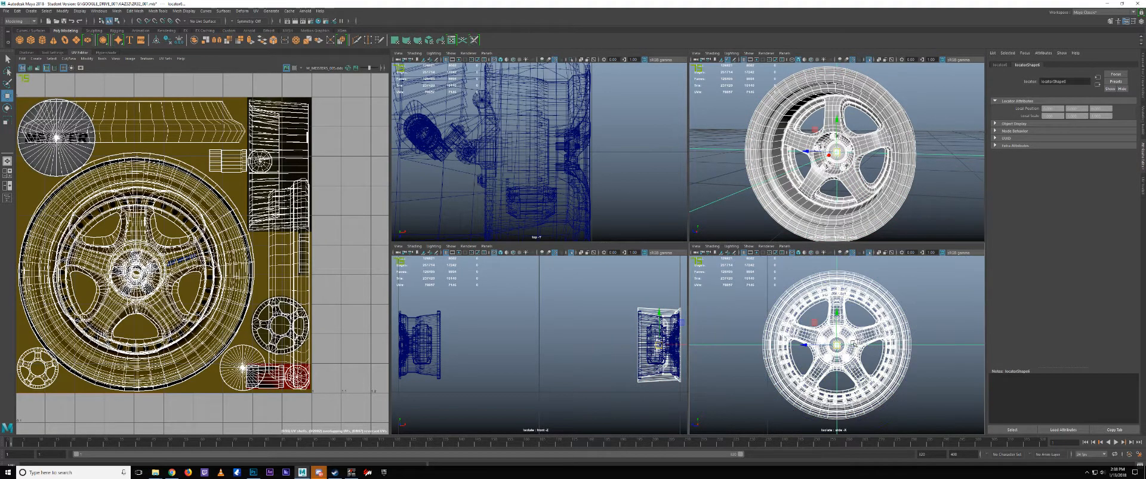
key(space)
key(space)
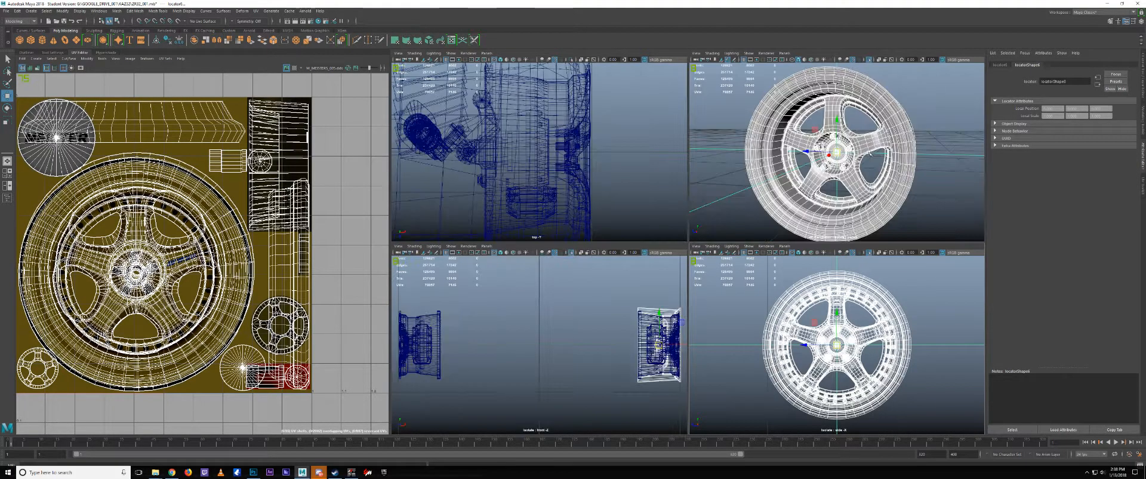
click(941, 119)
alt+drag(941, 119, 885, 141)
click(871, 141)
alt+middle_drag(876, 325, 861, 320)
key(space)
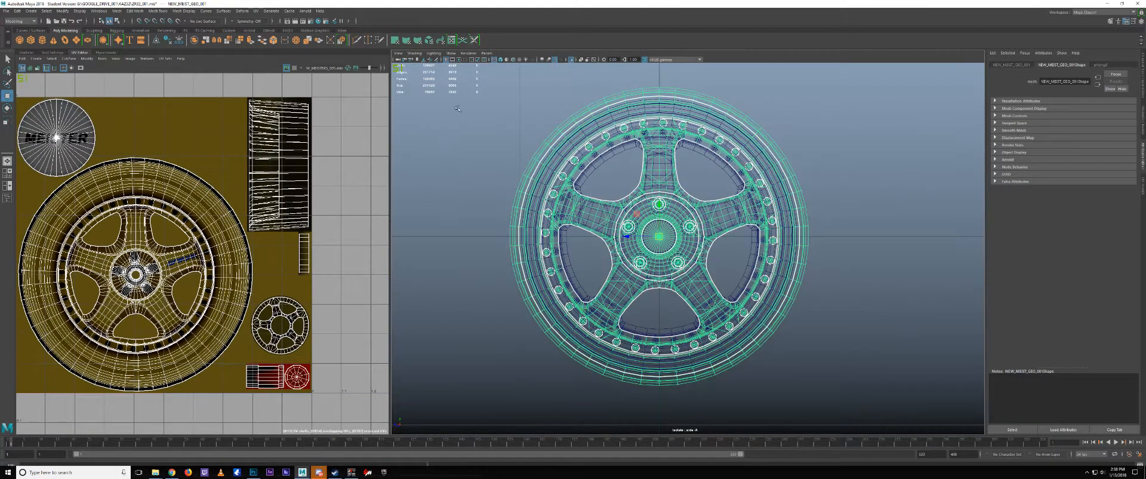
- Hide the UV layout view and scale the gold wheel uniformly to match the mounted wheel's outer diameter
click(75, 52)
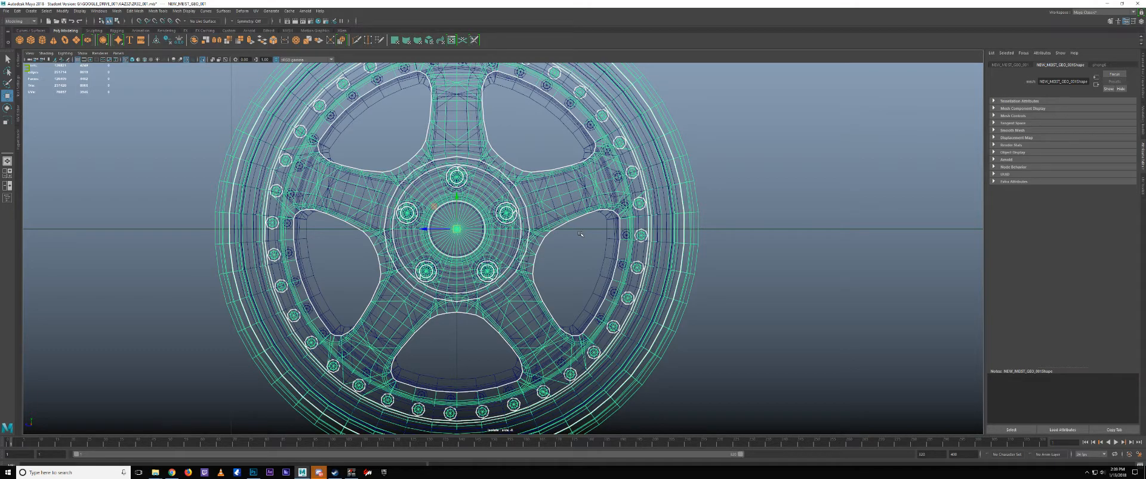
key(r)
scroll(580, 234, down, 15)
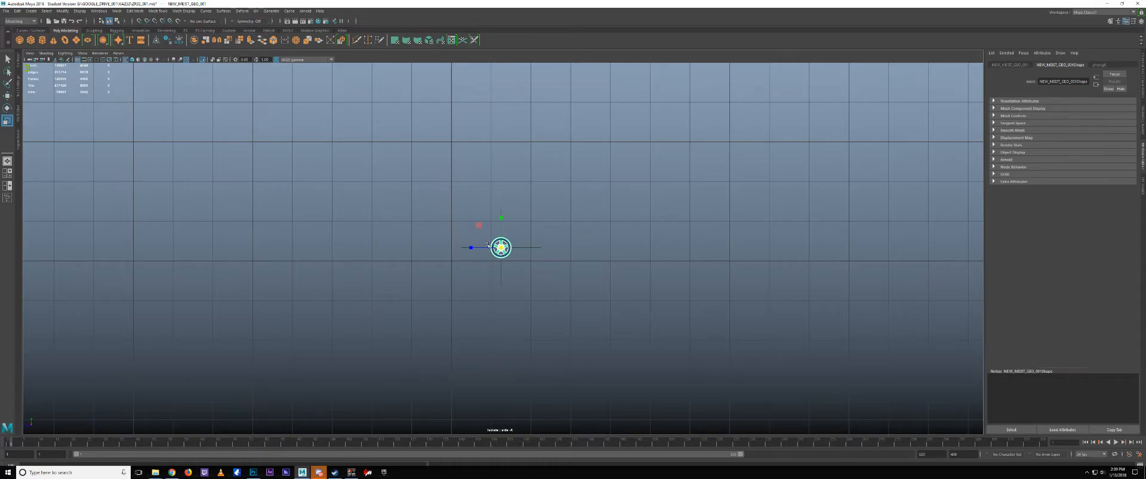
key(f)
key(f)
key(f)
scroll(505, 247, down, 3)
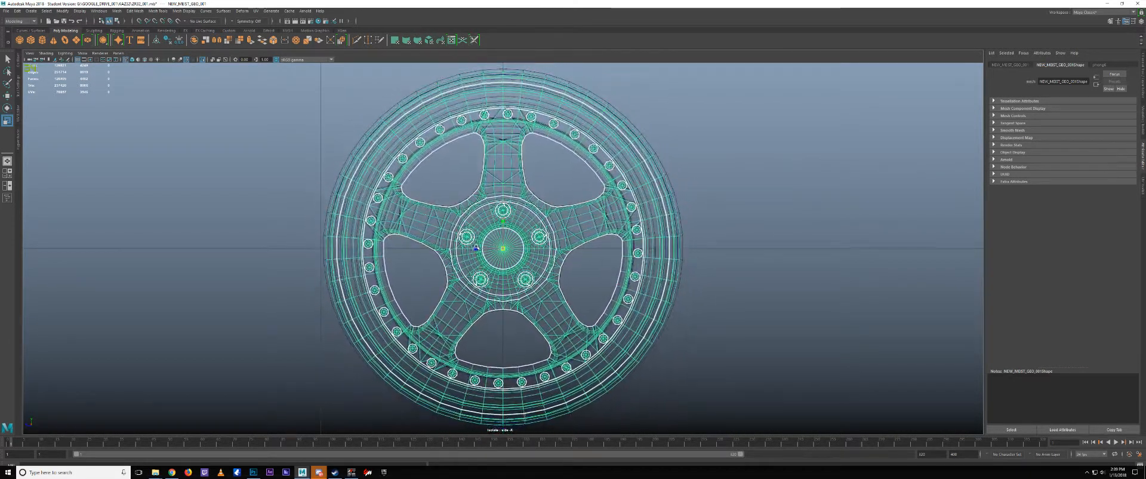
scroll(480, 248, up, 2)
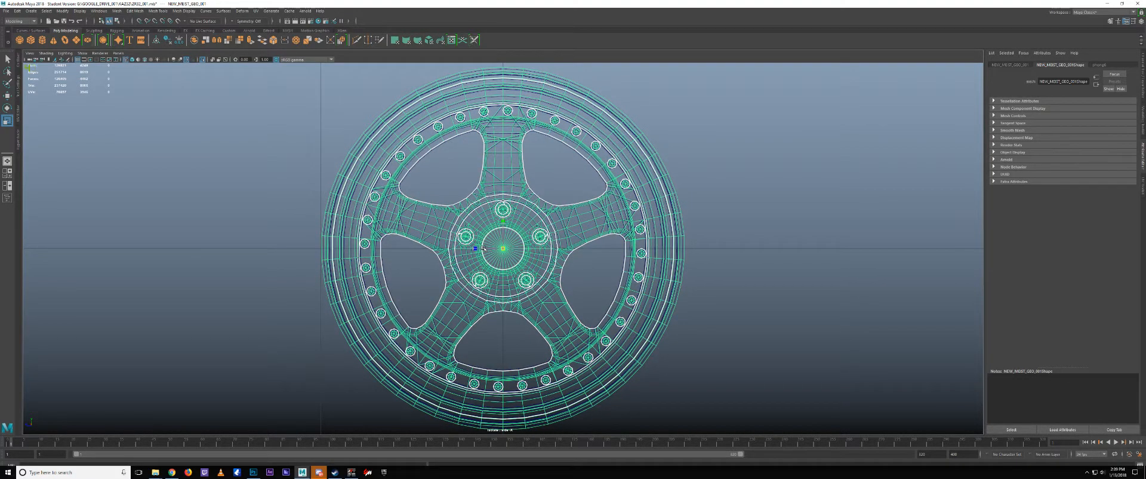
- Return to the four-view layout, isolate both wheels in the front and top views, and reselect the gold wheel
key(space)
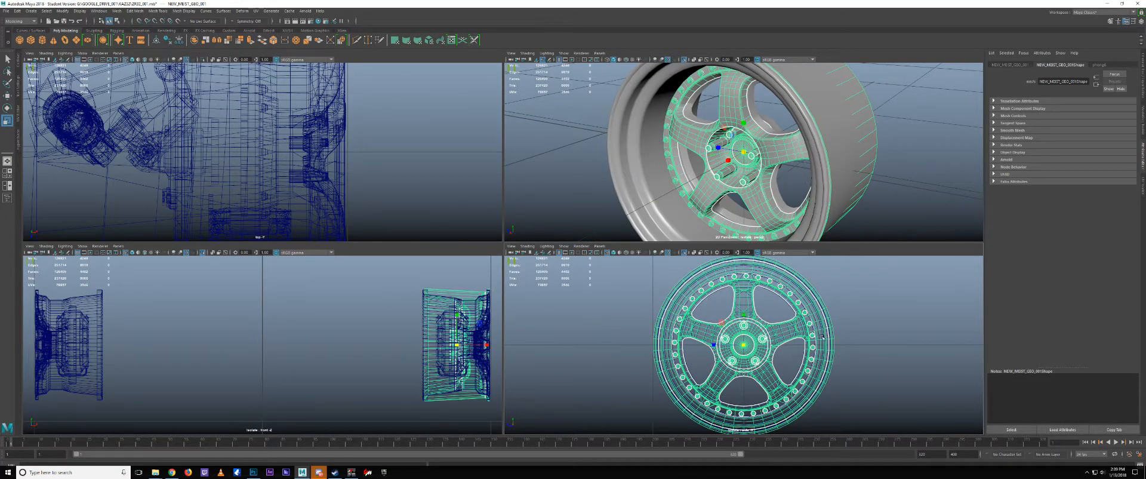
click(813, 339)
key(ctrl+1)
key(ctrl+1)
key(f)
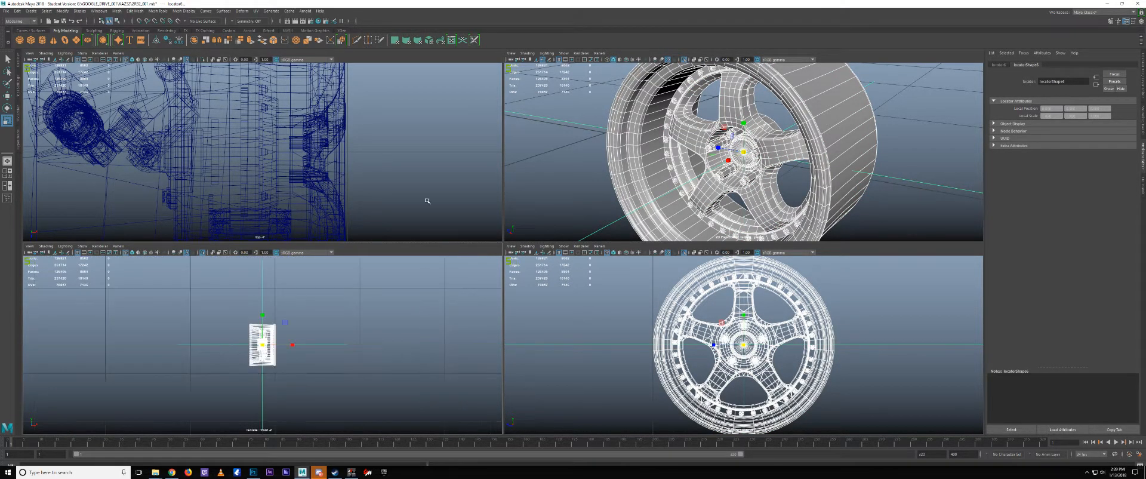
key(f)
key(ctrl+1)
alt+right_drag(345, 182, 651, 223)
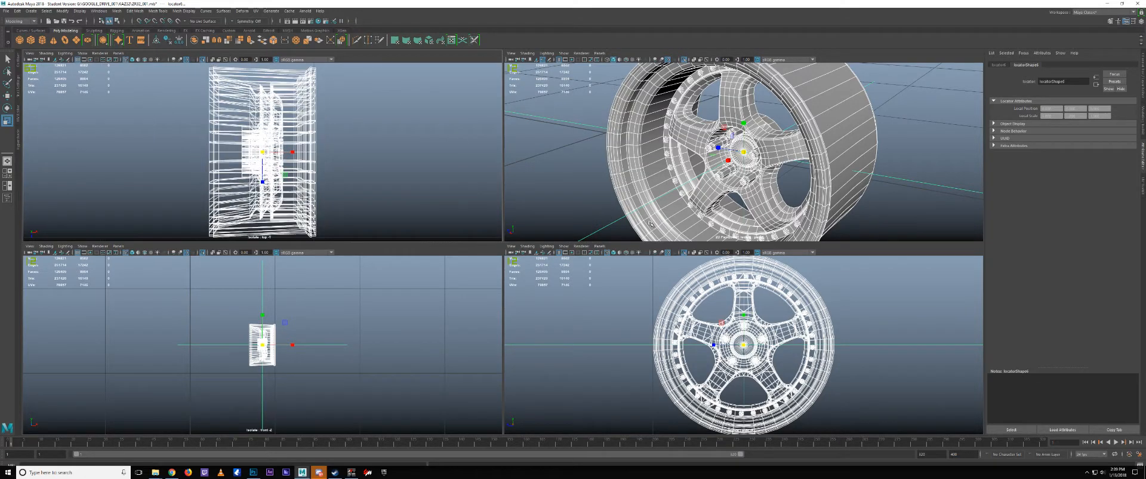
click(405, 158)
alt+drag(696, 139, 803, 164)
click(811, 143)
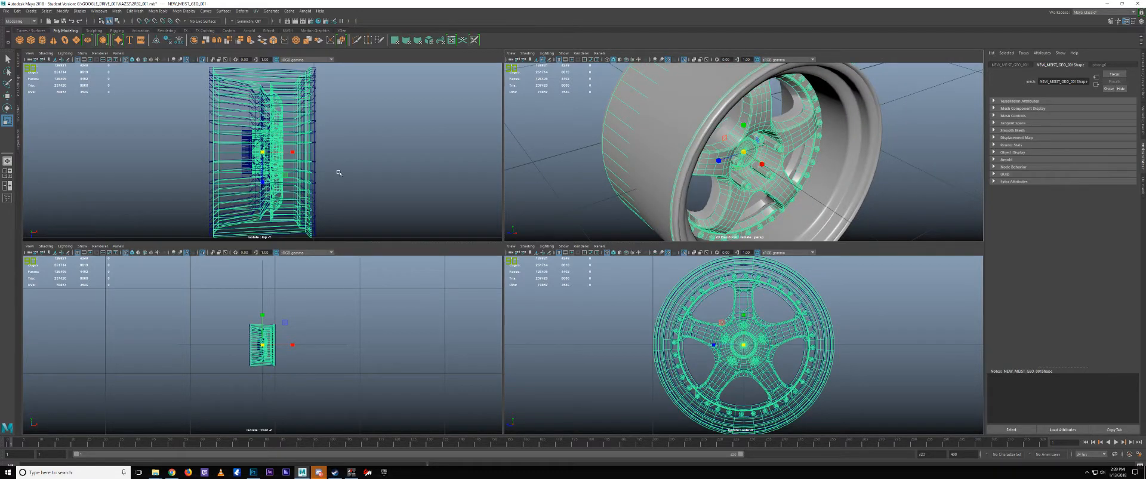
- Select the gold wheel's spoke, hub and bolt vertices in the top view and move them slightly inward along X
right_click(278, 123)
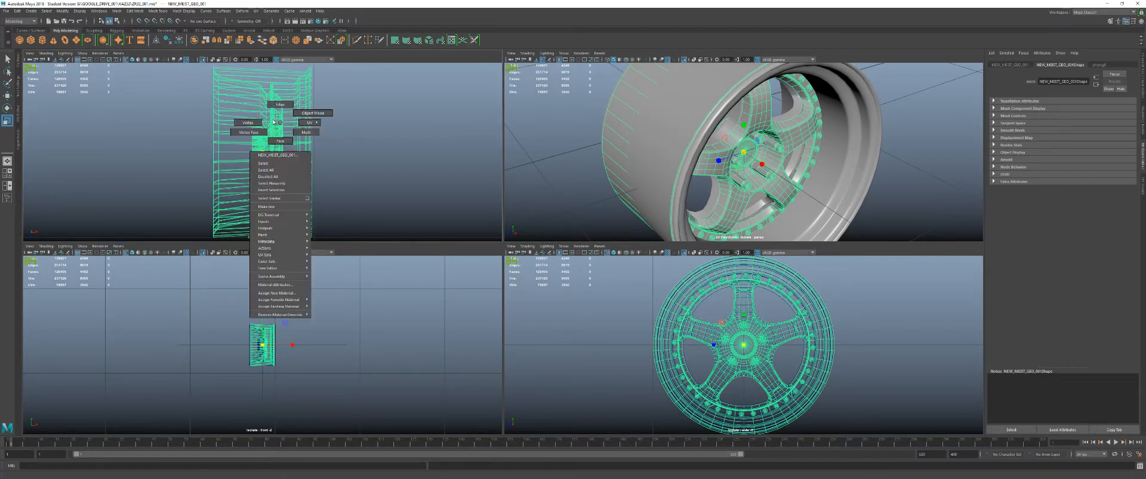
right_drag(252, 120, 249, 122)
mouse_move(321, 141)
alt+right_down()
mouse_move(289, 132)
mouse_move(305, 137)
alt+right_up()
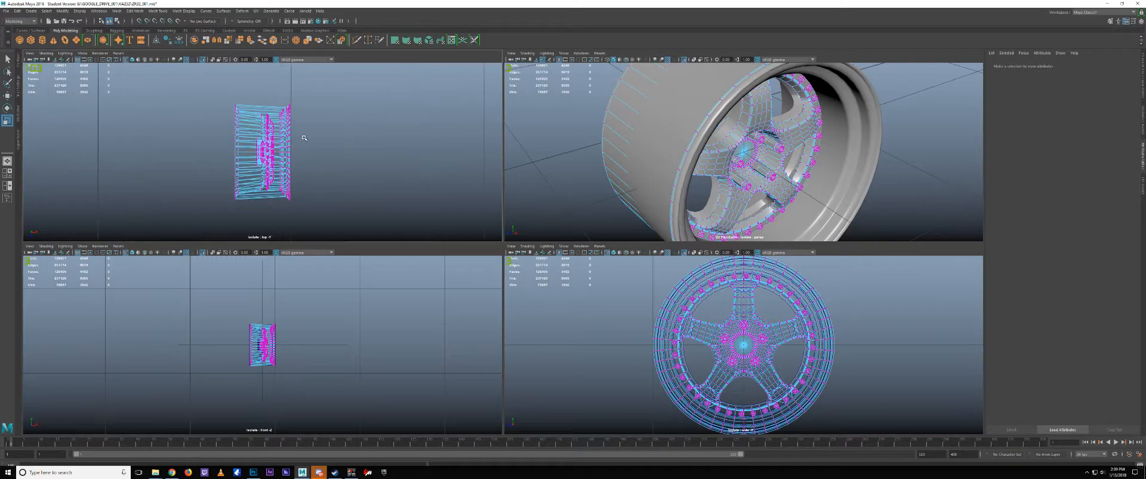
alt+drag(727, 187, 646, 168)
drag(247, 88, 257, 136)
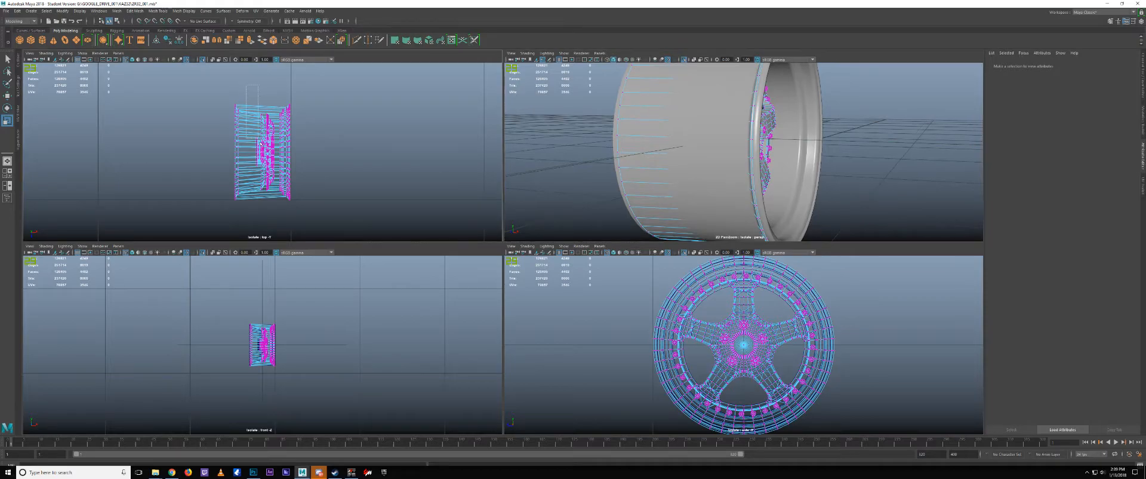
drag(275, 211, 276, 209)
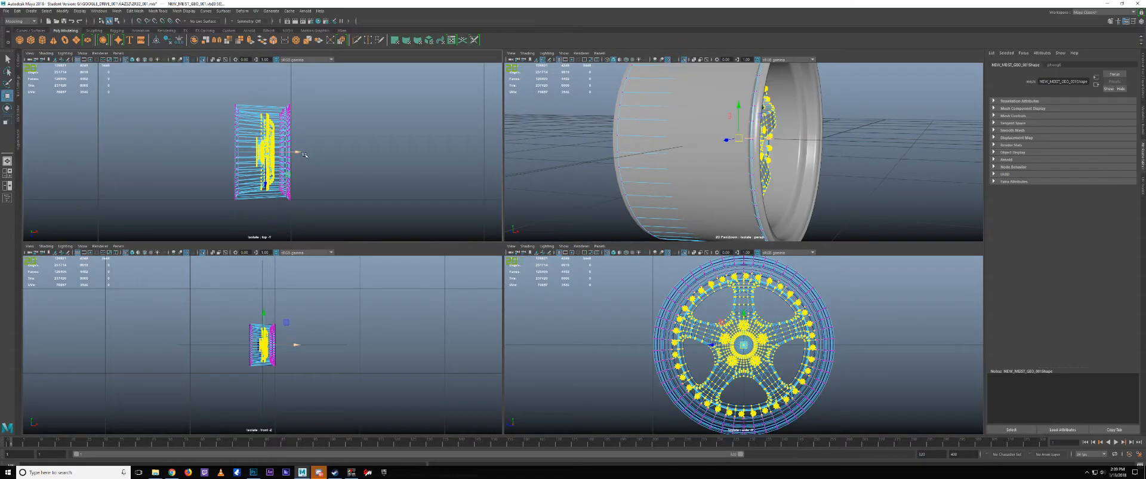
alt+drag(707, 174, 753, 138)
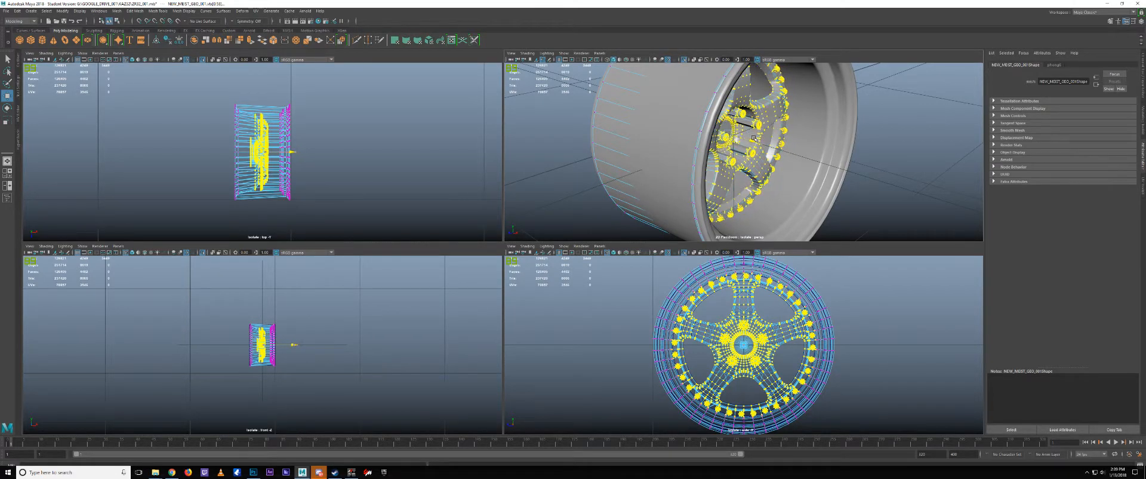
alt+right_drag(750, 142, 774, 150)
alt+drag(774, 150, 728, 160)
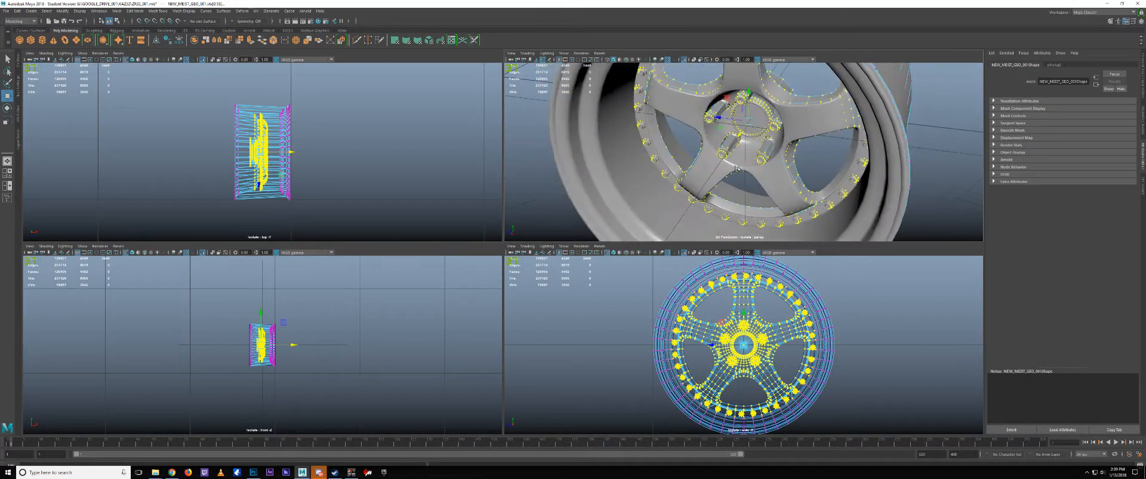
- Nudge the selected spoke, hub and bolt vertices of the gold wheel slightly along X to fine-tune their depth
alt+right_drag(728, 160, 748, 170)
alt+drag(747, 170, 695, 190)
alt+right_drag(695, 190, 715, 194)
alt+drag(716, 194, 720, 180)
middle_drag(718, 179, 717, 179)
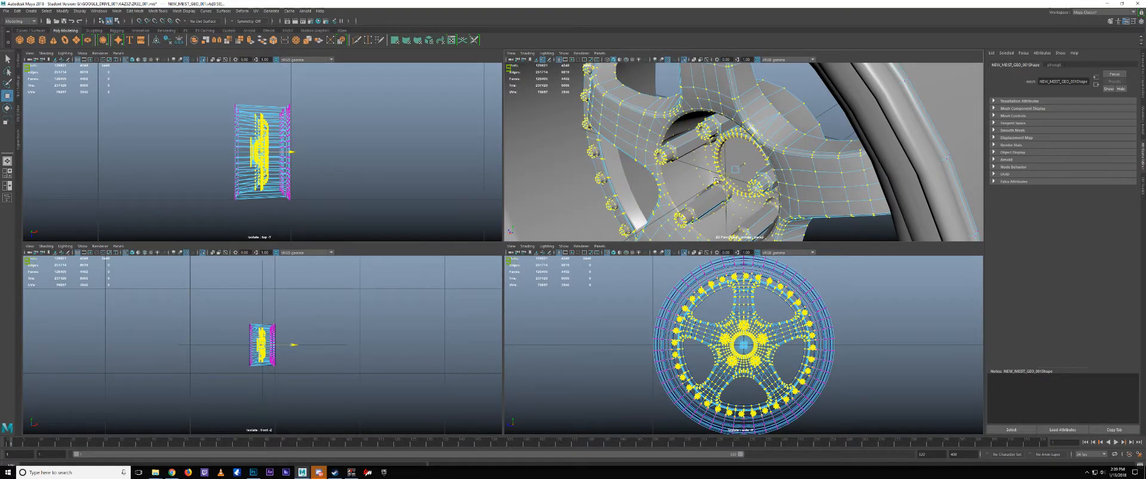
- Select the vertices of the gold wheel's inner barrel edge in the top view and move them slightly outward along X, away from the spokes
scroll(699, 163, down, 3)
alt+drag(751, 159, 714, 137)
scroll(719, 152, down, 4)
drag(185, 117, 245, 222)
scroll(711, 150, up, 2)
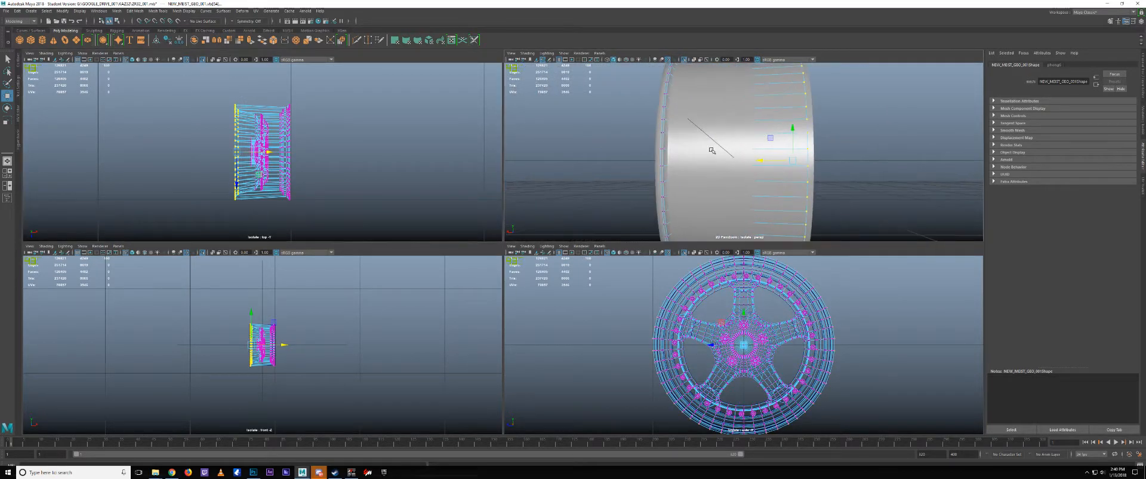
alt+drag(711, 150, 726, 152)
scroll(729, 153, up, 1)
alt+middle_drag(746, 154, 706, 175)
alt+drag(705, 175, 656, 197)
middle_drag(653, 170, 655, 172)
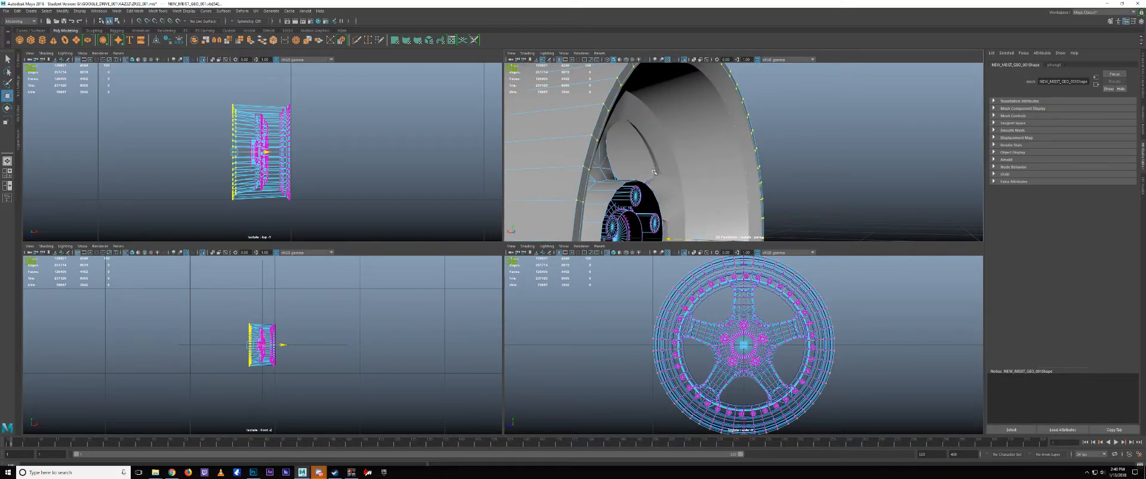
key(f)
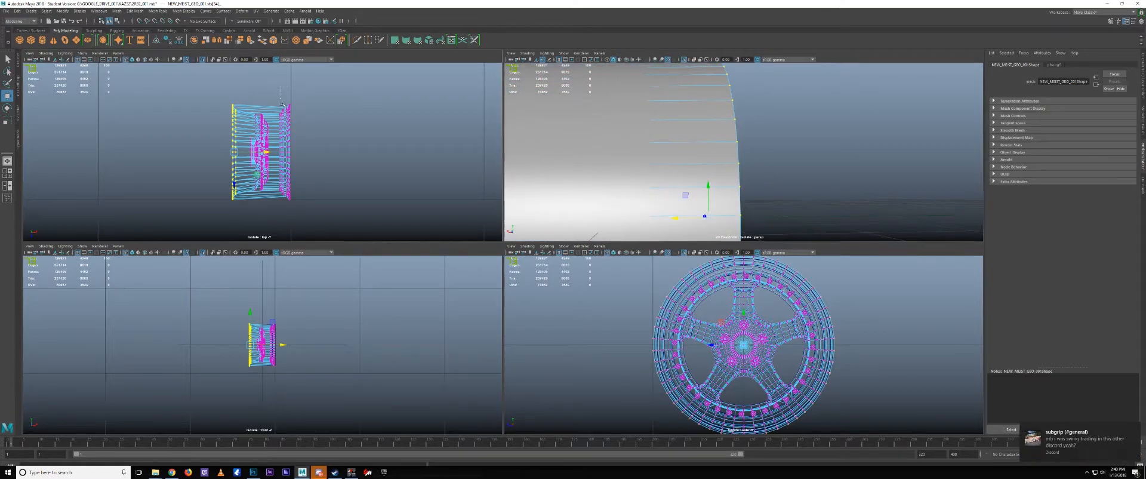
- Select the gold wheel's outer lip vertices and move them slightly outward along X
mouse_move(318, 194)
mouse_down()
mouse_move(313, 185)
mouse_move(323, 208)
mouse_up()
alt+drag(641, 158, 754, 208)
middle_drag(753, 208, 762, 196)
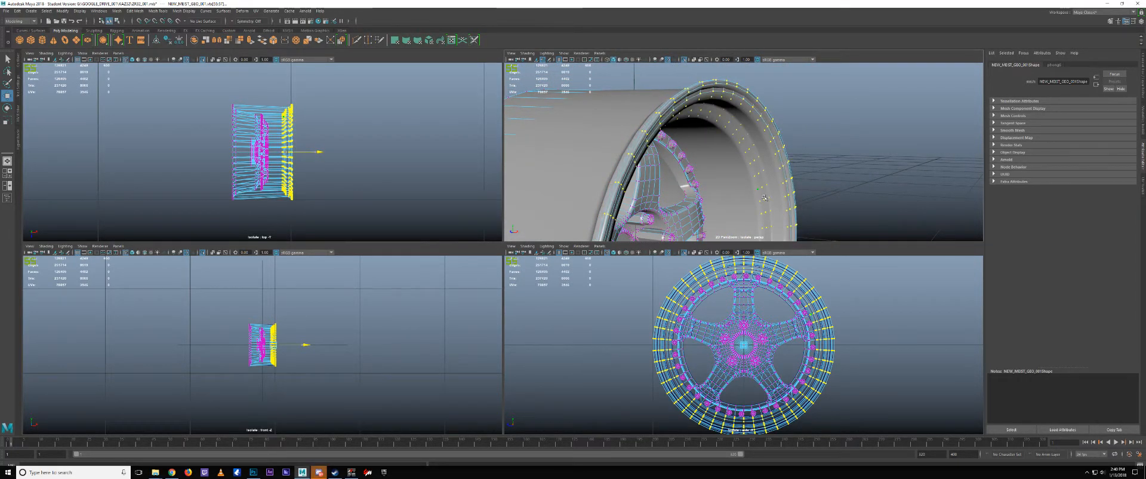
scroll(321, 162, down, 4)
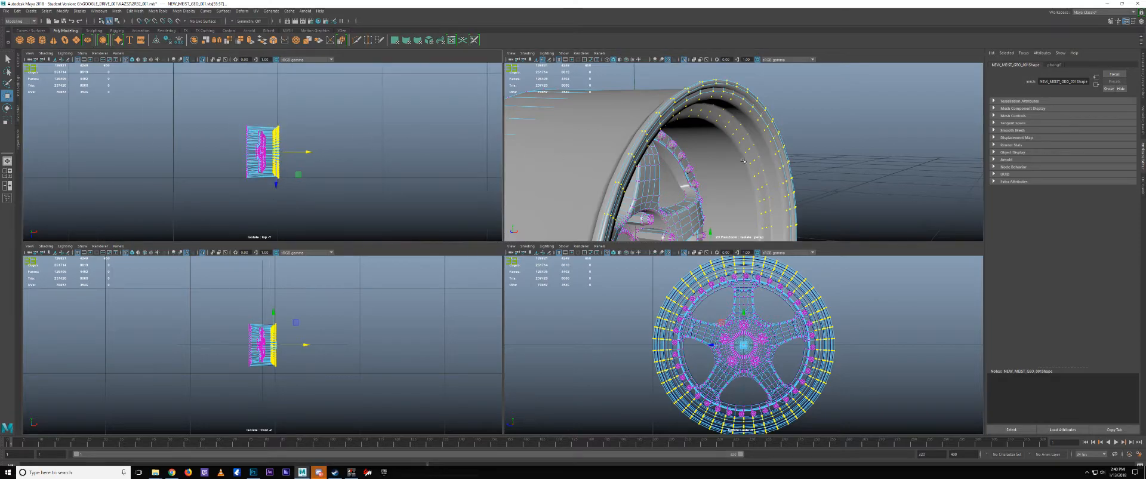
- Return the gold wheel to object mode and reselect it, show the whole car again, and enlarge the perspective view to a single pane
alt+drag(605, 189, 769, 115)
right_drag(769, 115, 791, 97)
click(738, 123)
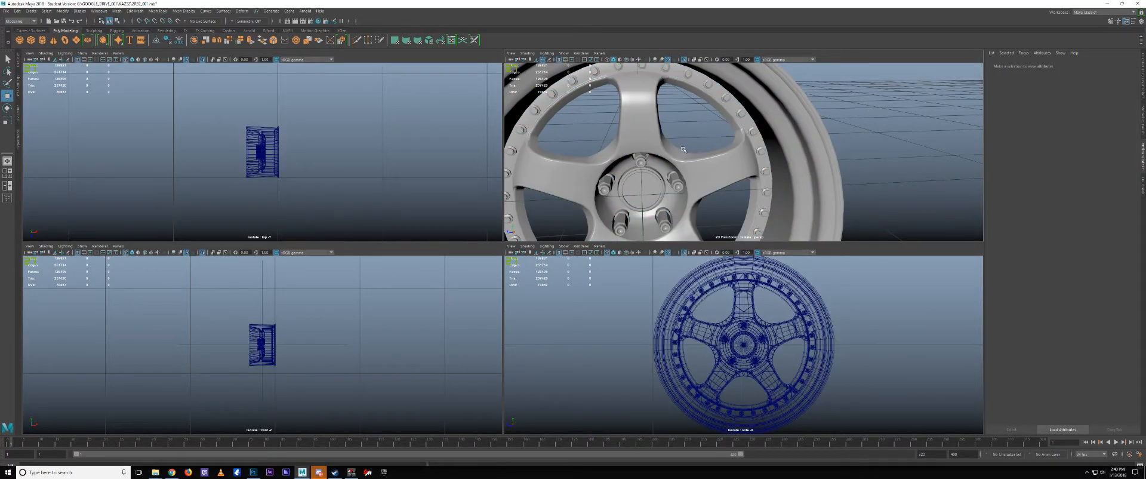
click(684, 150)
scroll(677, 156, down, 3)
alt+drag(679, 155, 736, 149)
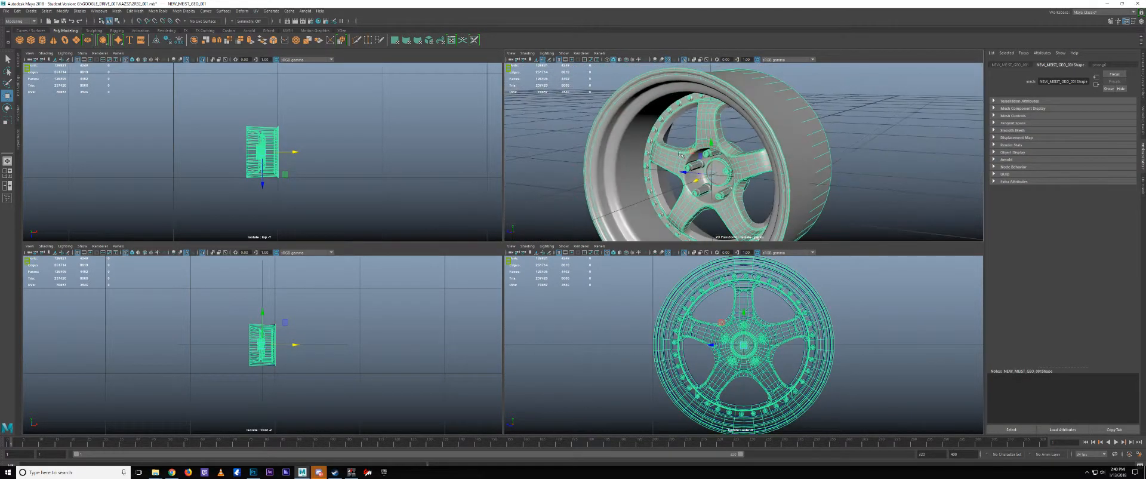
key(ctrl+1)
key(space)
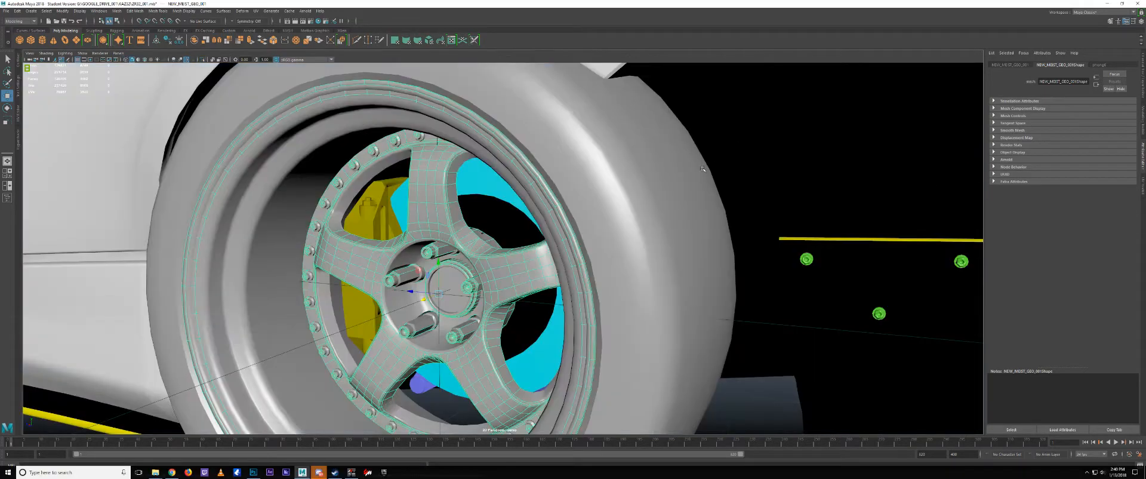
- Turn on textured display and hide the old mounted wheel that overlaps the gold wheel
key(6)
alt+right_drag(710, 217, 571, 216)
alt+middle_drag(571, 216, 664, 179)
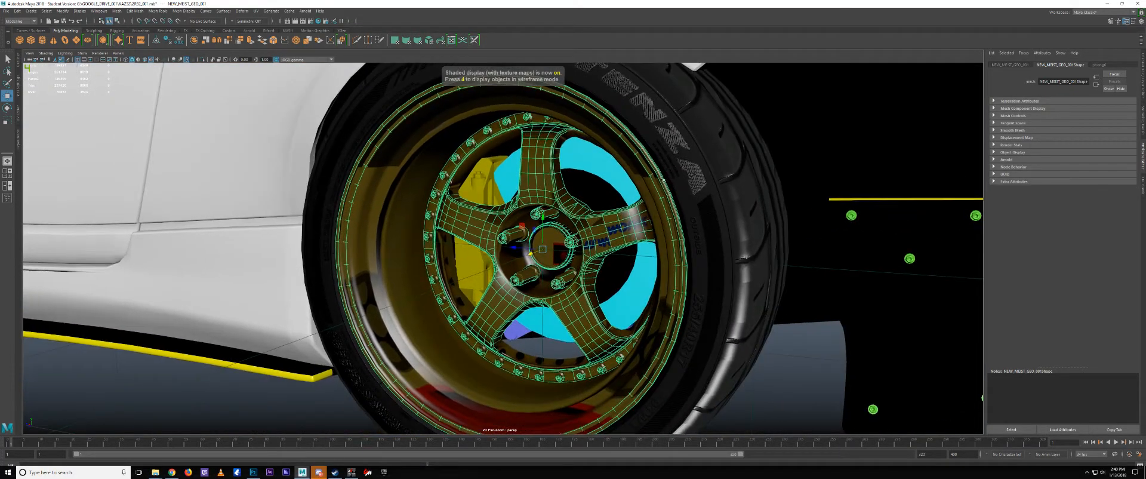
click(655, 185)
alt+drag(488, 220, 591, 228)
click(591, 228)
scroll(591, 228, up, 8)
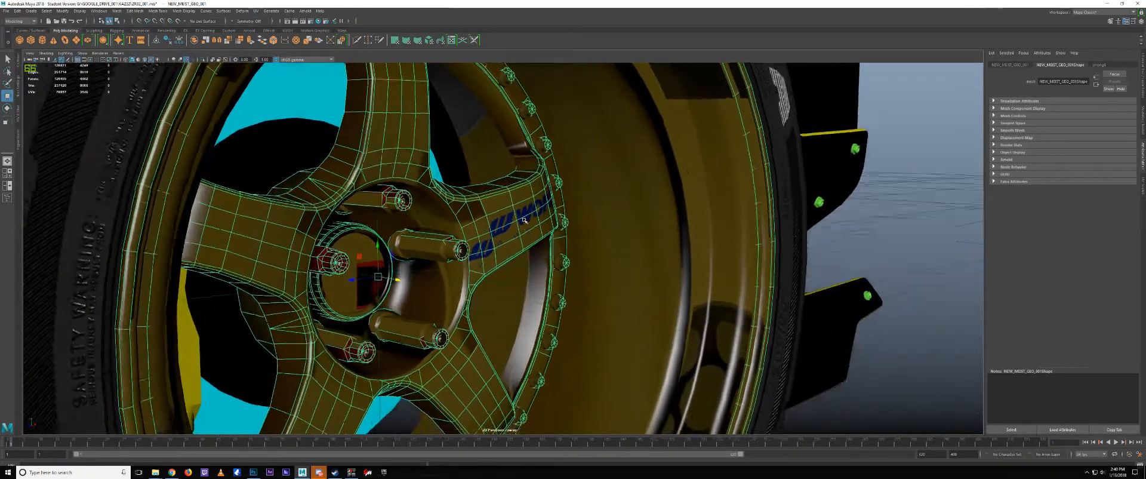
alt+drag(524, 220, 463, 149)
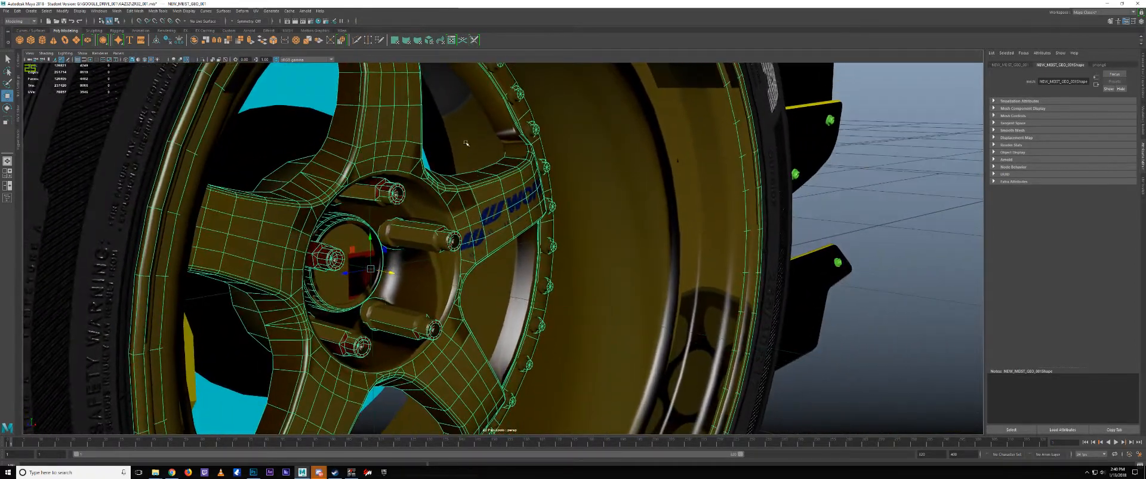
click(462, 135)
key(ctrl+h)
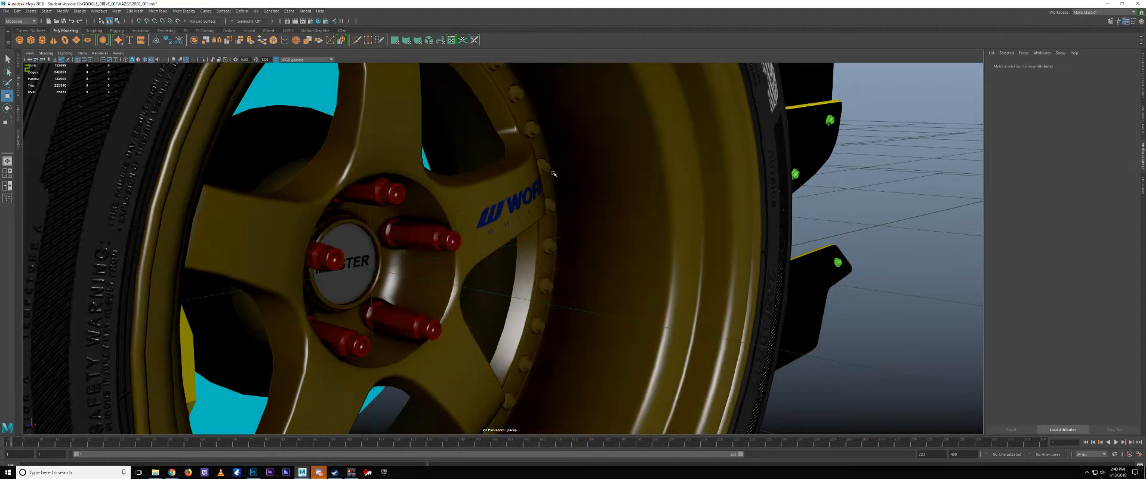
- Switch back to untextured shading and isolate the rear tyre together with the gold wheel
scroll(634, 200, down, 8)
alt+drag(633, 199, 525, 184)
key(5)
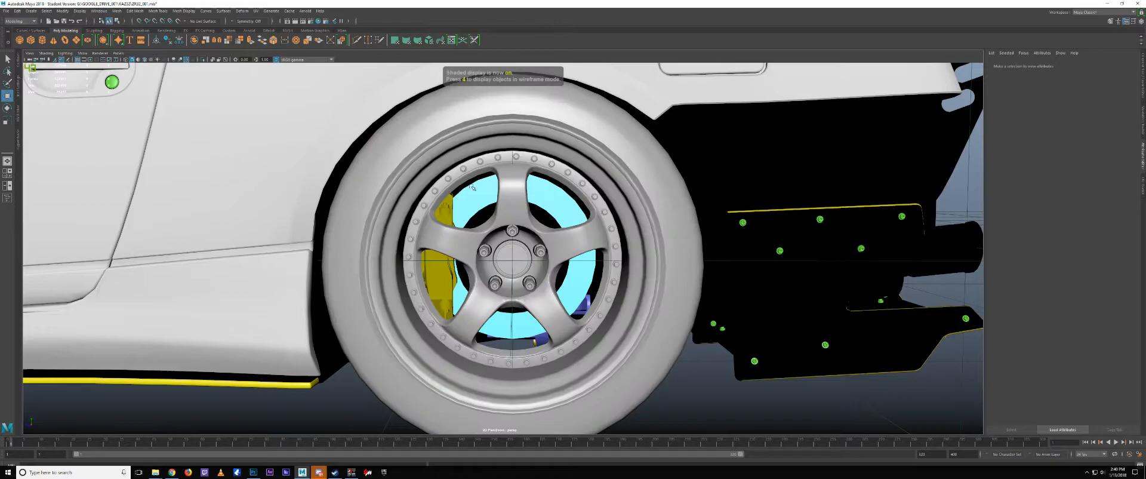
scroll(549, 190, up, 2)
shift+click(680, 156)
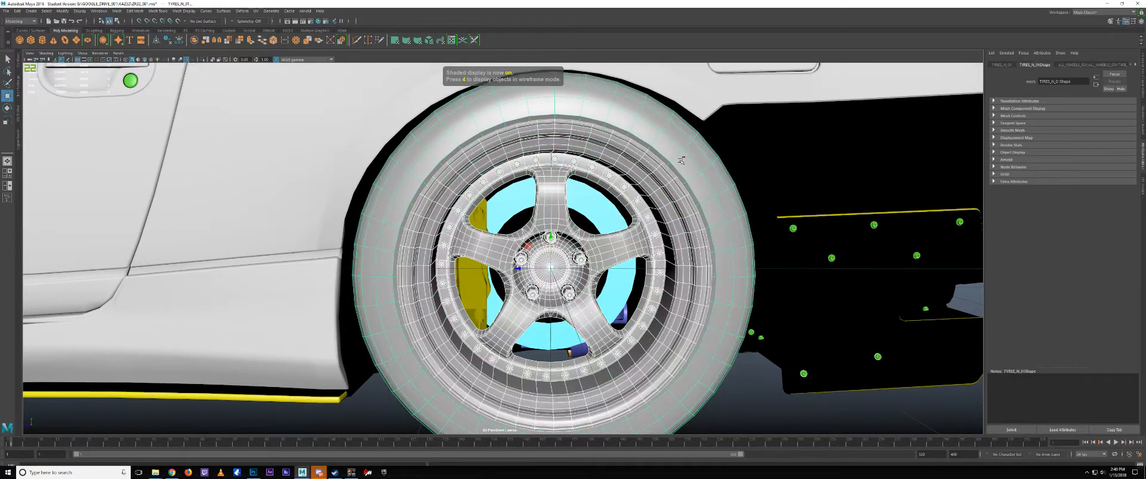
key(ctrl+1)
- Examine how the gold wheel's rim sits inside the isolated tyre, and bring the whole car back into view
click(768, 191)
scroll(746, 215, down, 2)
alt+drag(728, 229, 474, 282)
click(463, 273)
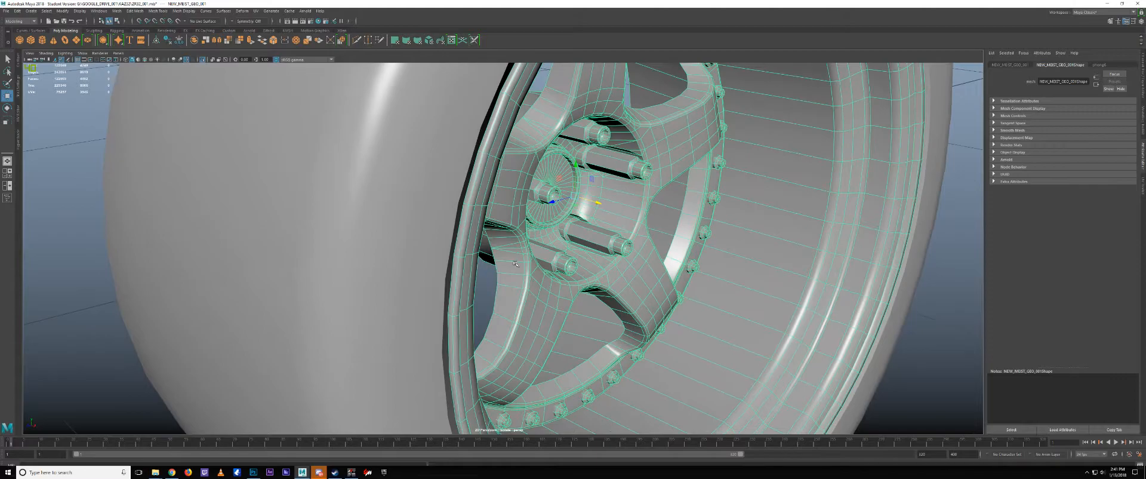
scroll(505, 237, down, 6)
click(794, 274)
alt+drag(674, 257, 599, 277)
key(ctrl+1)
scroll(580, 253, down, 2)
scroll(628, 270, up, 5)
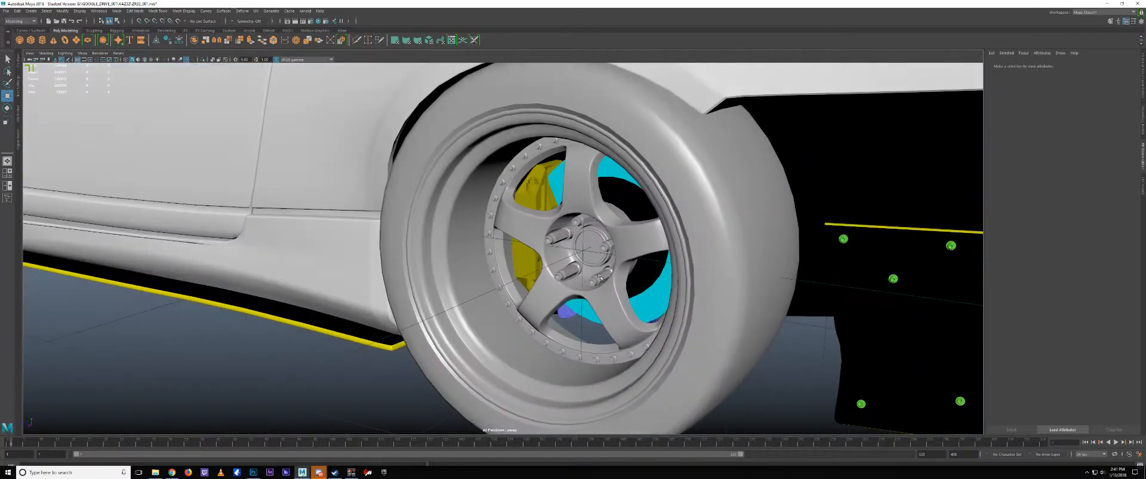
- Show the Outliner and delete the old wheel from the right rear tyre on the car's opposite side
click(459, 237)
alt+drag(458, 236, 571, 265)
scroll(403, 302, down, 3)
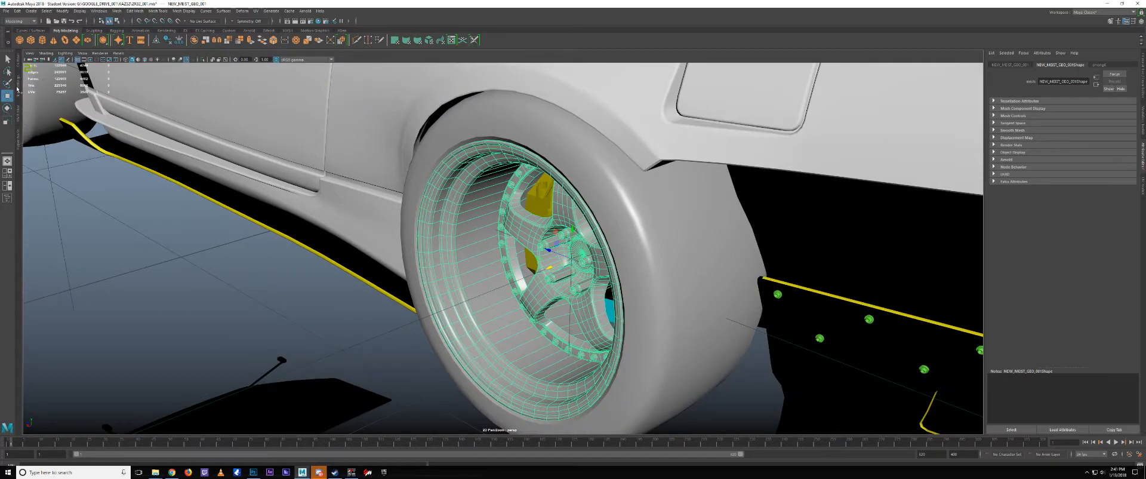
click(18, 65)
scroll(457, 268, down, 5)
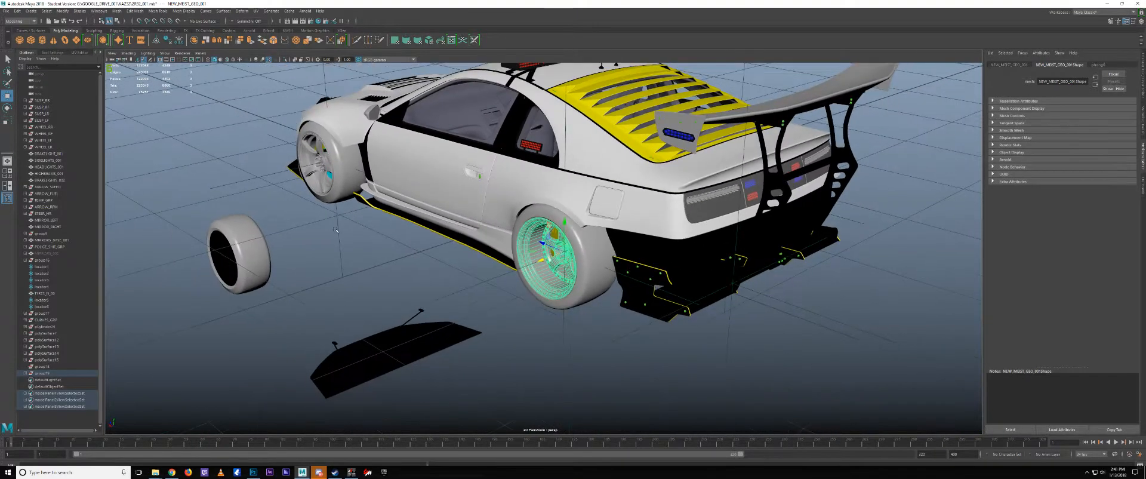
alt+drag(456, 268, 203, 236)
alt+middle_drag(597, 233, 429, 238)
alt+right_drag(507, 239, 771, 233)
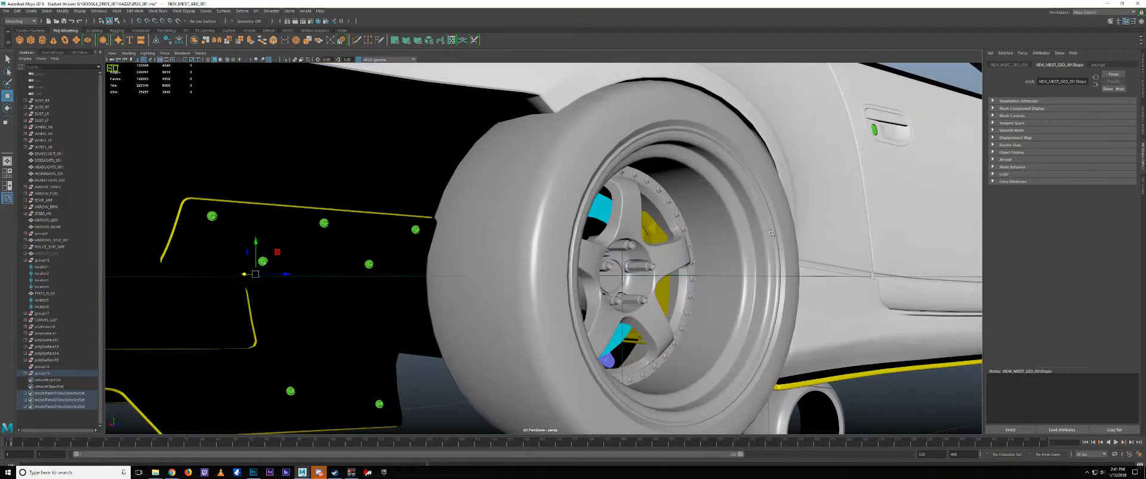
click(726, 234)
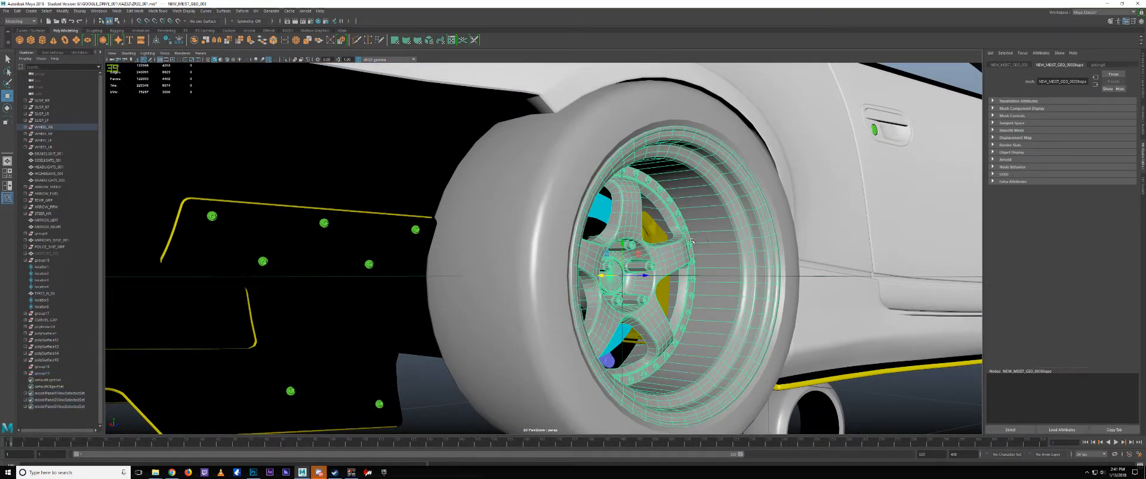
key(Delete)
- Duplicate the gold wheel and move the copy along X across the car, clear of its right side
alt+right_drag(594, 246, 441, 248)
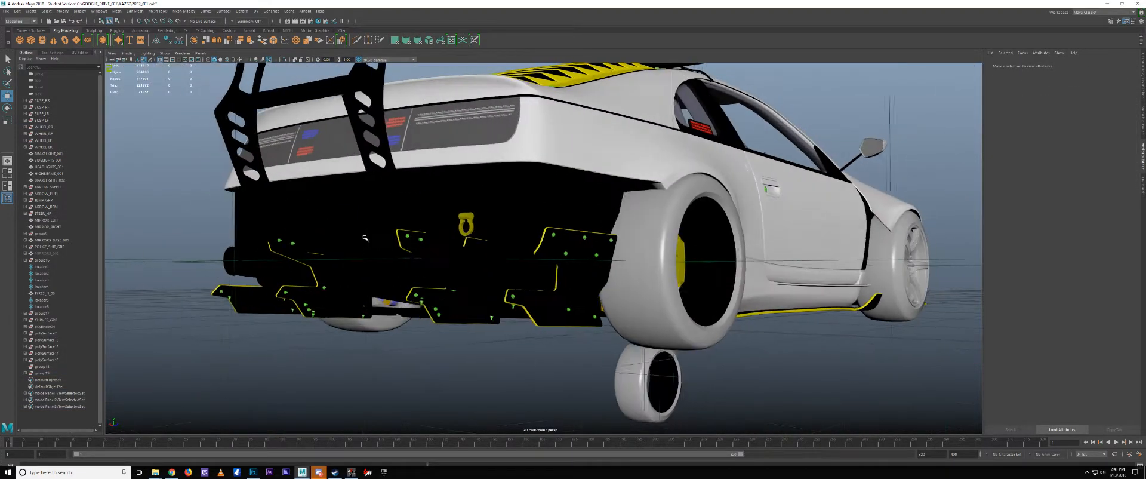
alt+drag(442, 248, 674, 259)
alt+middle_drag(675, 260, 573, 248)
alt+drag(573, 248, 370, 269)
alt+right_drag(370, 269, 507, 276)
alt+drag(507, 276, 585, 281)
click(570, 272)
drag(448, 296, 560, 288)
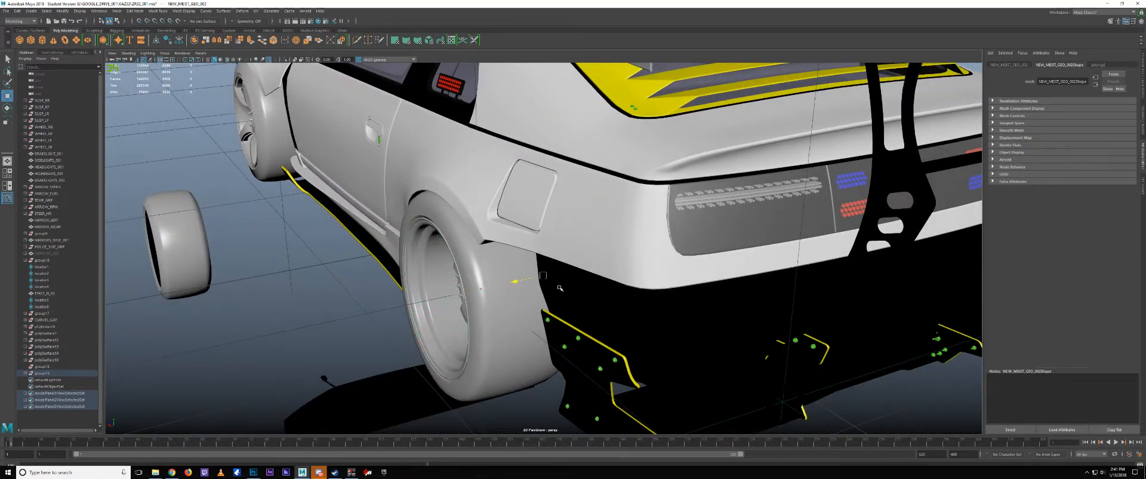
alt+drag(822, 256, 499, 277)
drag(484, 241, 663, 249)
- Rotate the wheel copy 180° about Y so it faces the opposite way, and freeze its rotation
key(e)
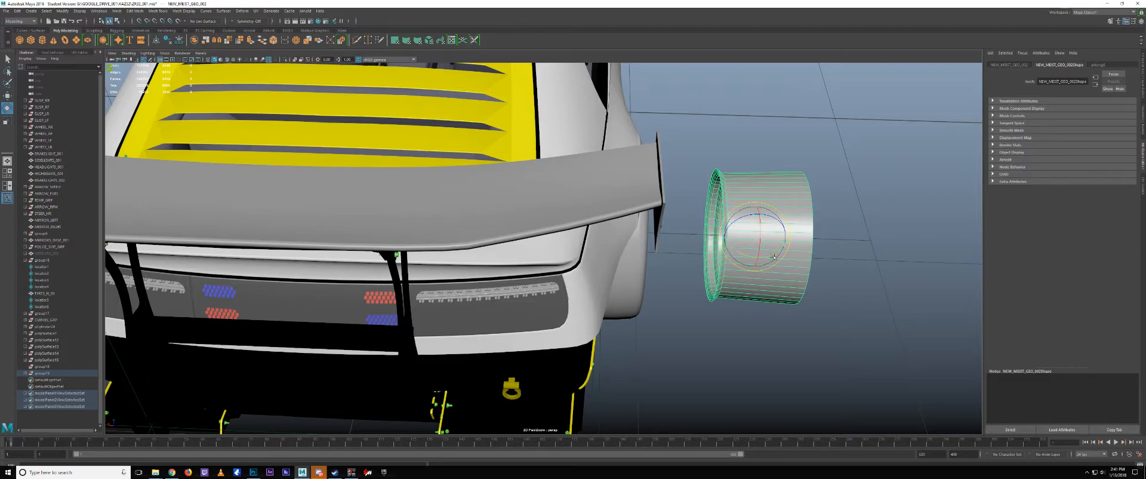
drag(772, 253, 745, 183)
key(ctrl+a)
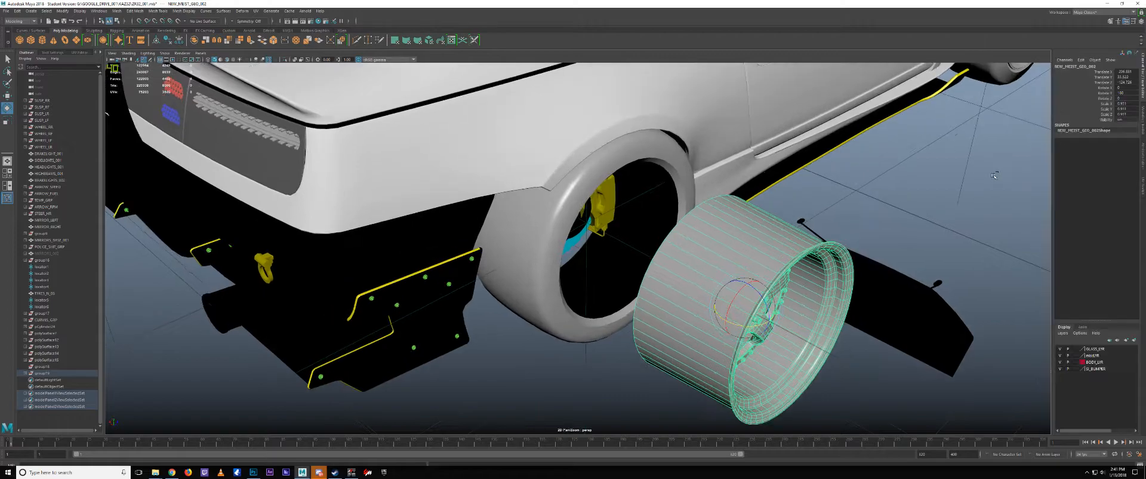
click(1106, 94)
right_click(1107, 94)
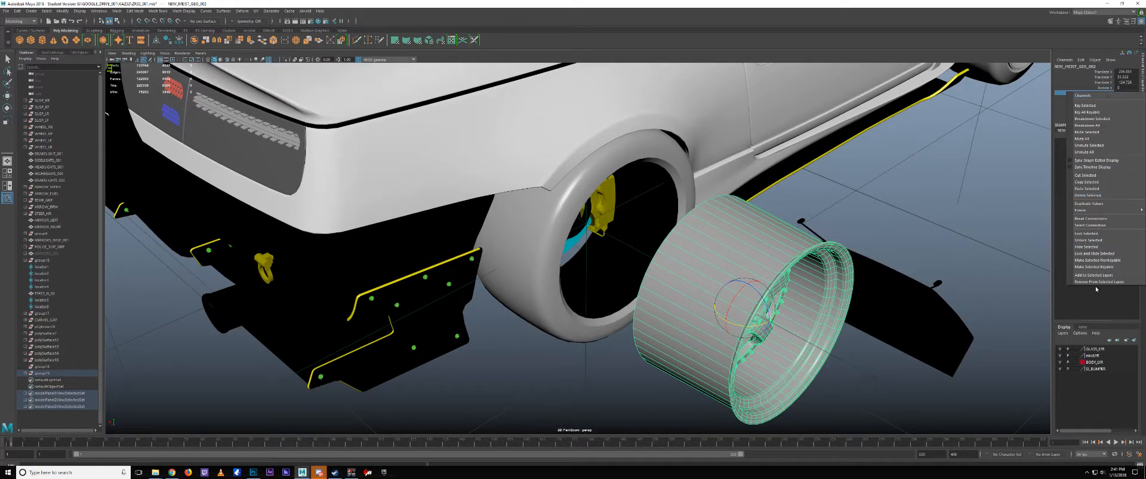
mouse_move(1085, 211)
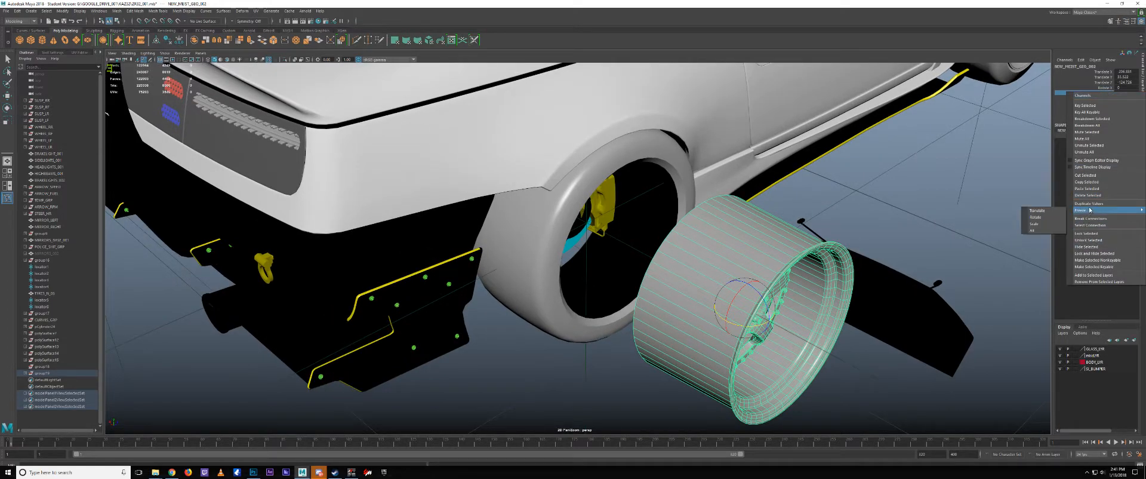
click(1053, 218)
- Move the wheel copy along X with point snapping until it sits inside the right rear tyre
alt+drag(857, 237, 879, 213)
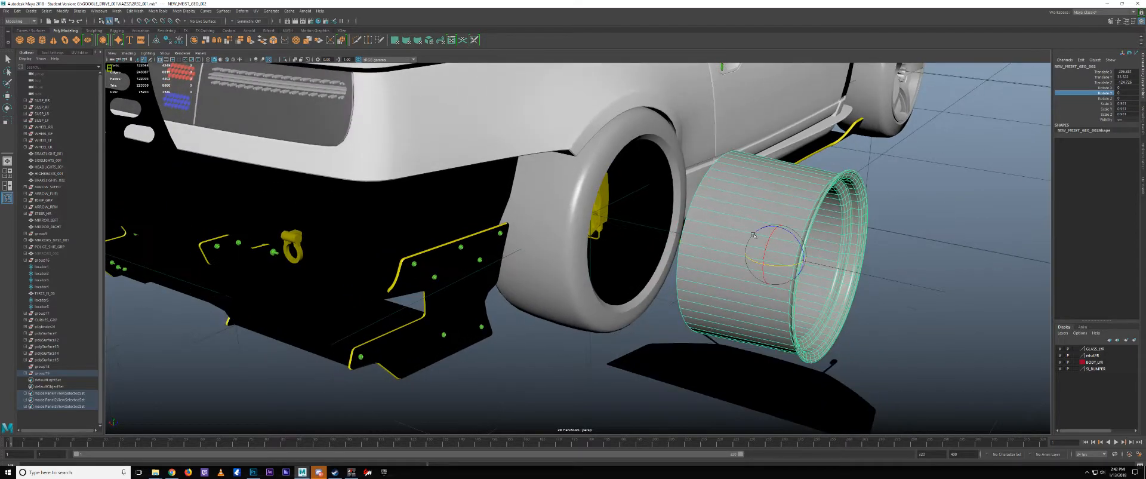
scroll(641, 232, up, 1)
key(w)
alt+drag(660, 241, 576, 206)
key(v)
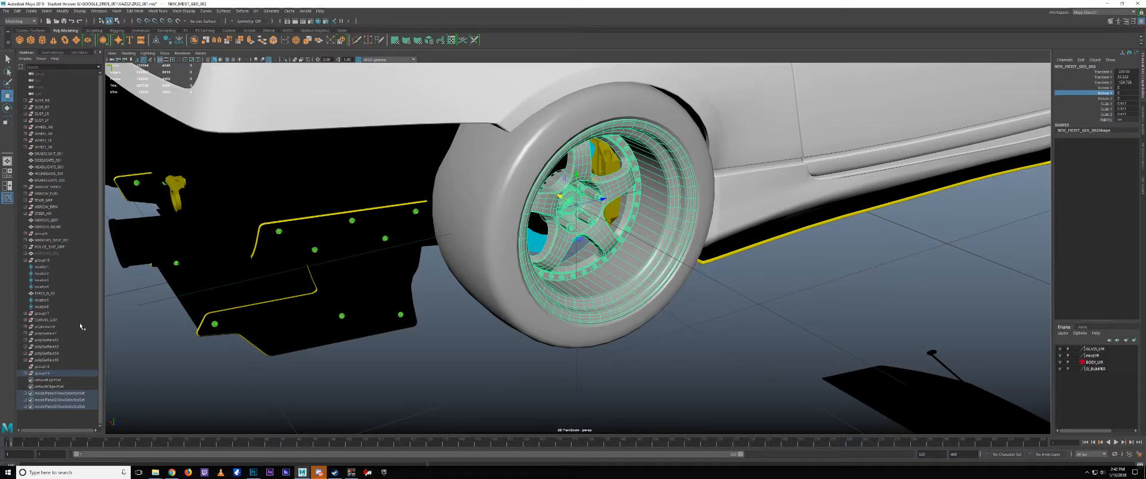
- Parent the wheel copy under the WHEEL_RR group in the Outliner
click(25, 372)
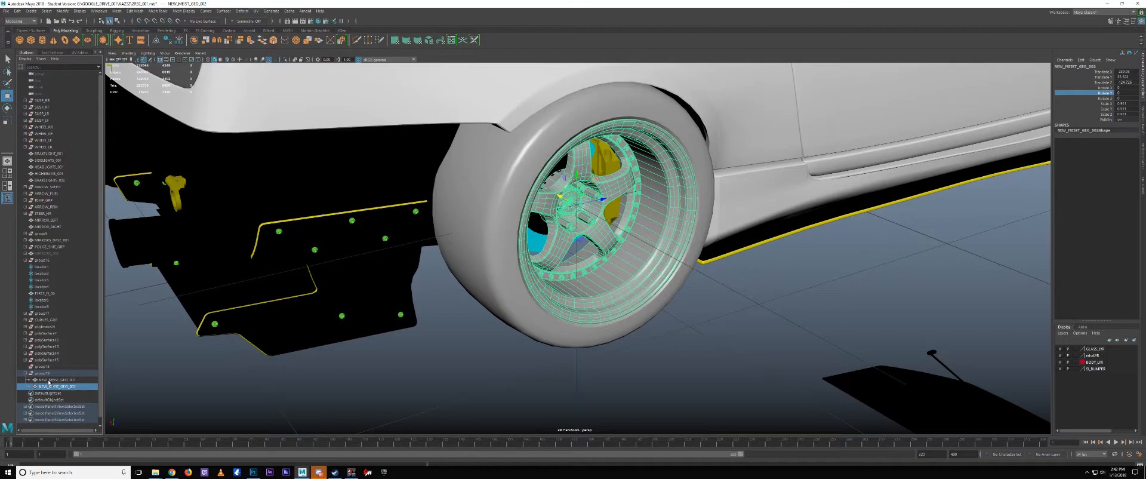
key(f)
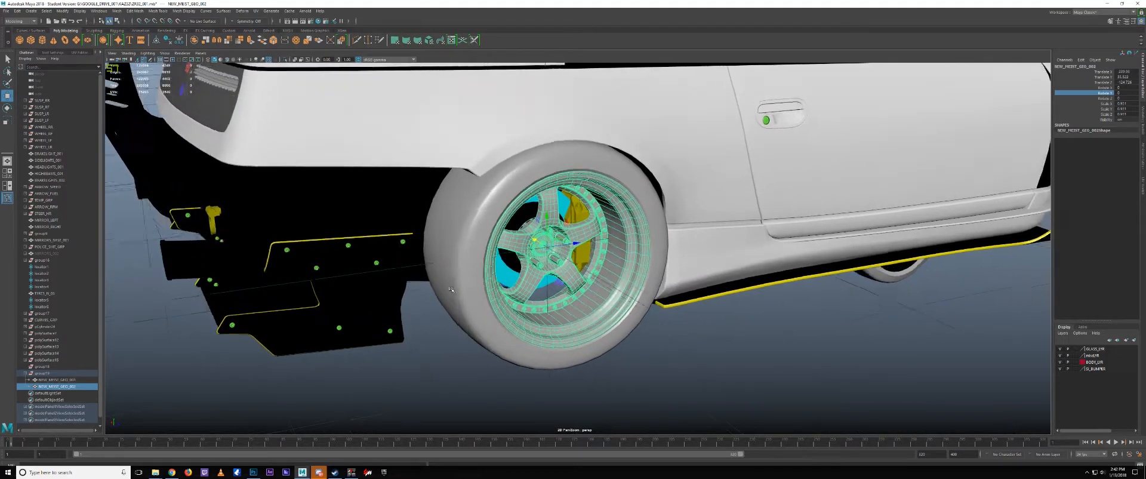
click(464, 237)
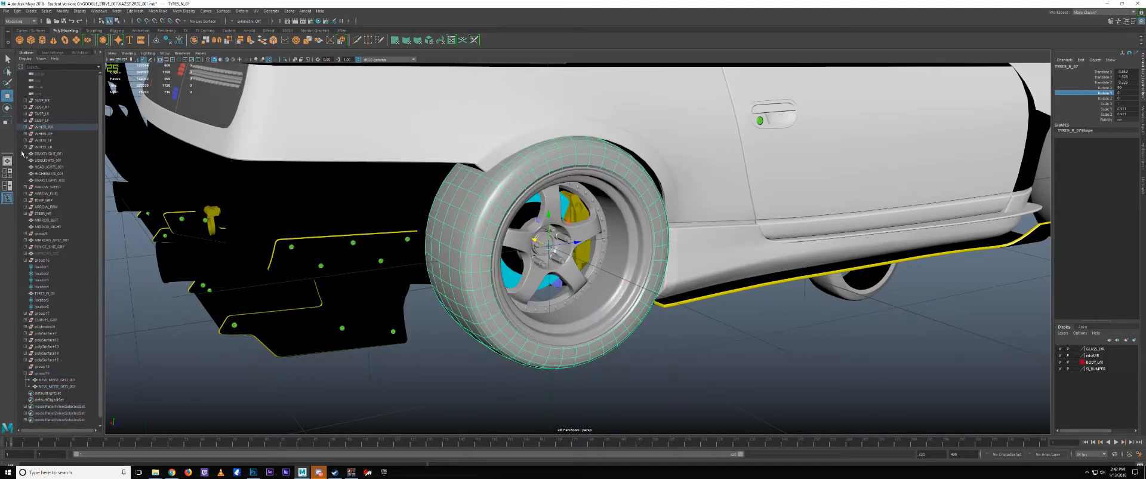
click(26, 127)
click(25, 127)
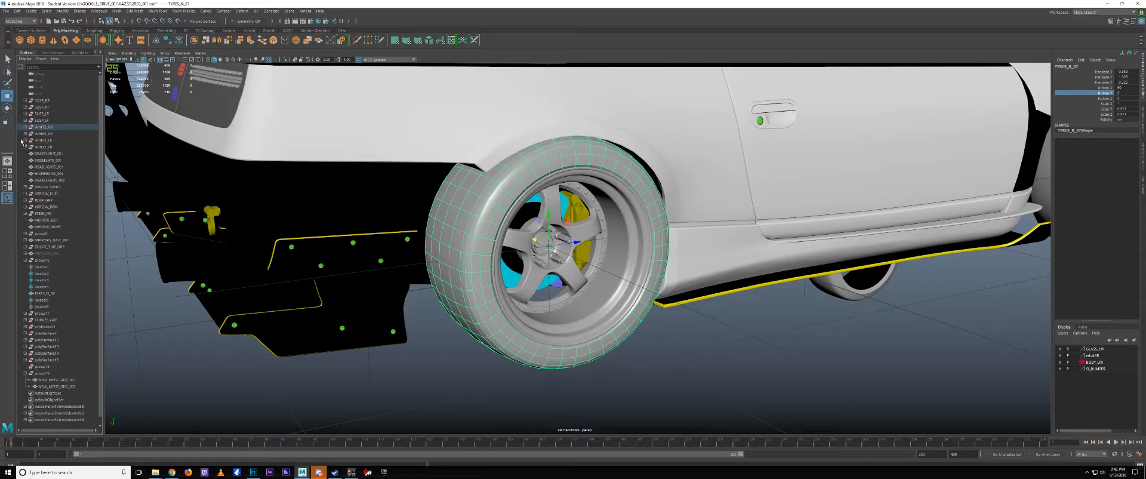
click(57, 387)
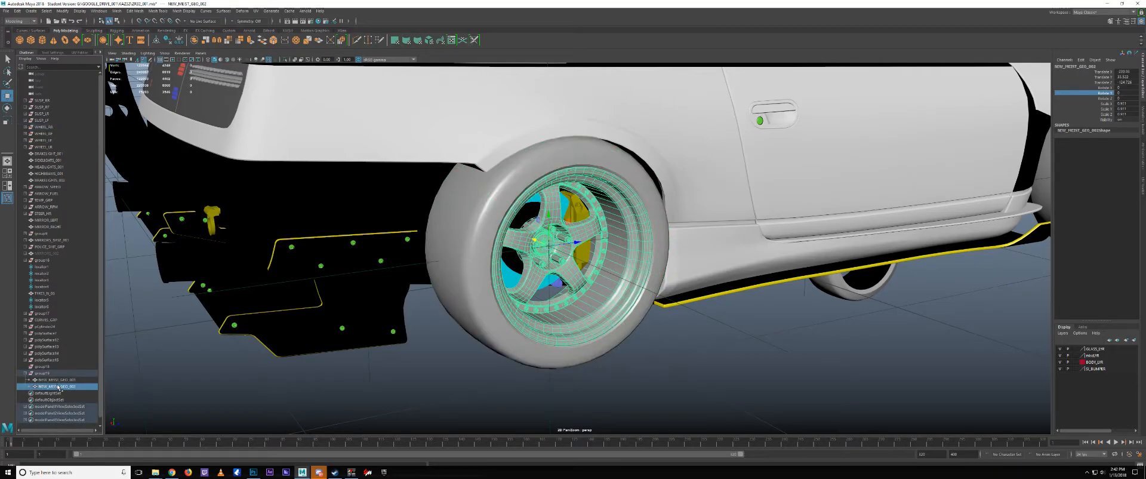
middle_drag(51, 131, 50, 129)
click(50, 128)
alt+drag(343, 294, 462, 254)
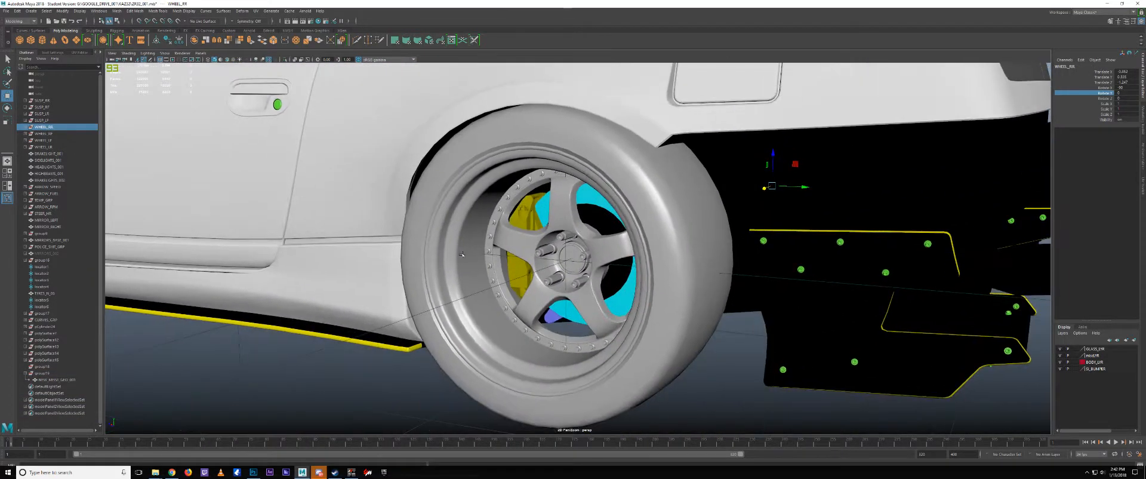
- Parent the gold wheel in the left rear tyre under the WHEEL_LR group in the Outliner
click(461, 253)
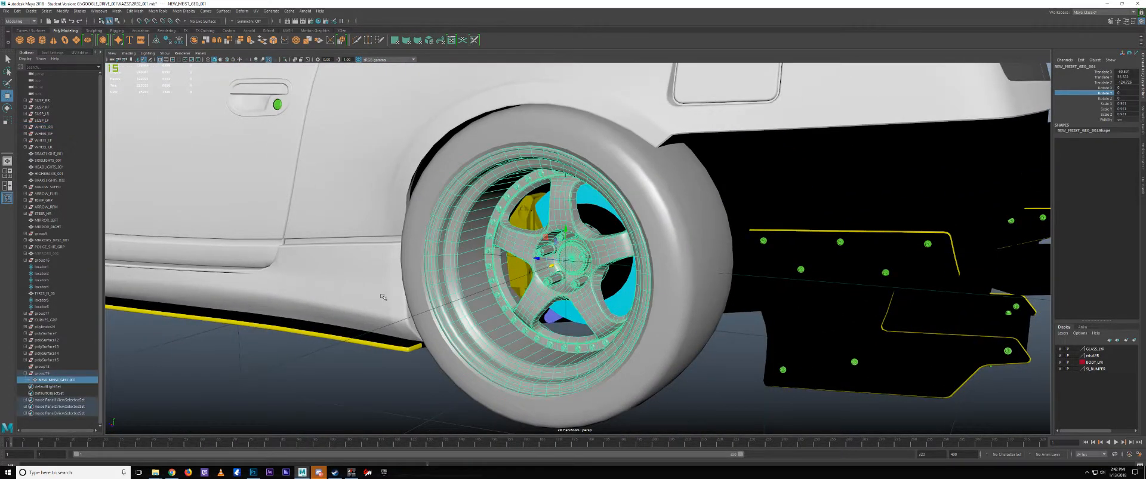
click(64, 380)
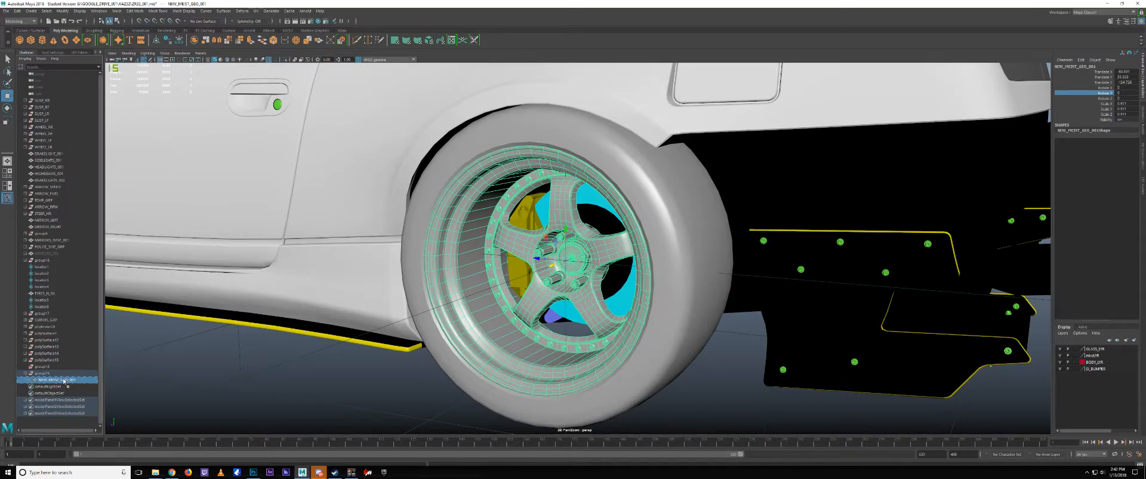
drag(46, 147, 46, 148)
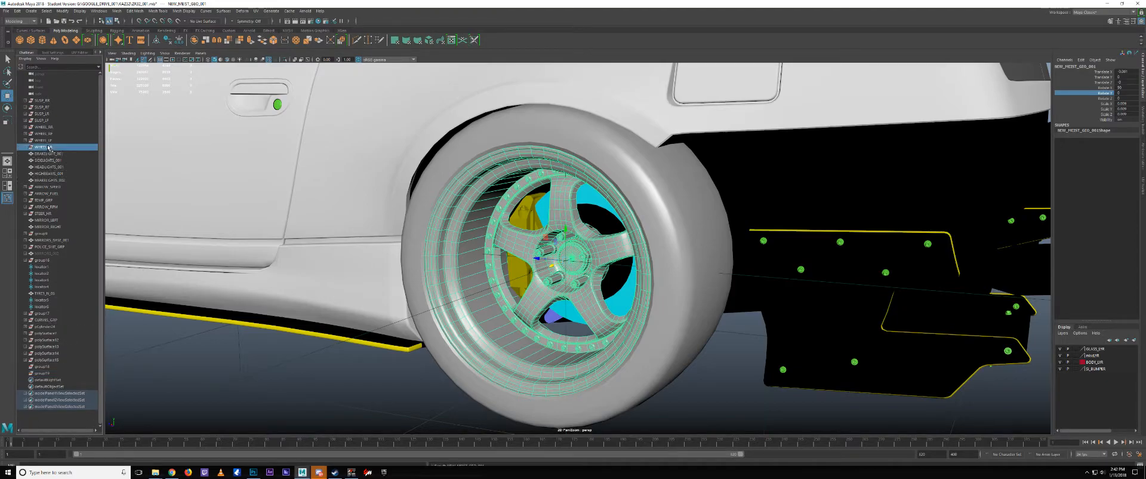
- Examine the WHEEL_LR and WHEEL_LF groups in the viewport, expanding WHEEL_LR to check that it contains the new wheel
click(49, 146)
alt+right_drag(262, 221, 239, 233)
alt+middle_drag(239, 233, 602, 209)
alt+right_drag(603, 209, 511, 297)
alt+middle_drag(512, 297, 556, 317)
alt+right_drag(556, 317, 606, 342)
alt+drag(543, 331, 587, 353)
alt+middle_drag(587, 353, 549, 320)
alt+right_drag(549, 320, 791, 306)
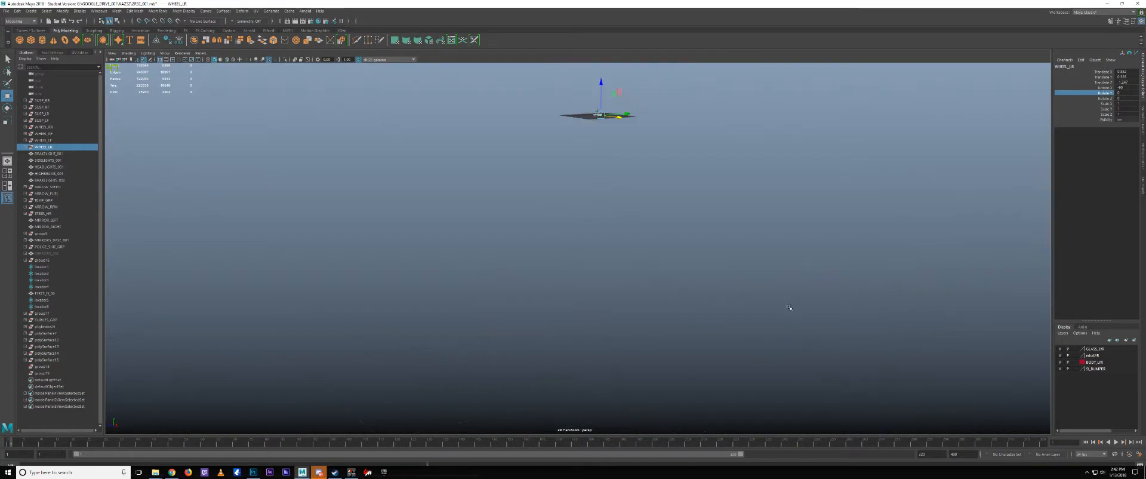
click(43, 140)
key(f)
alt+right_drag(480, 233, 557, 244)
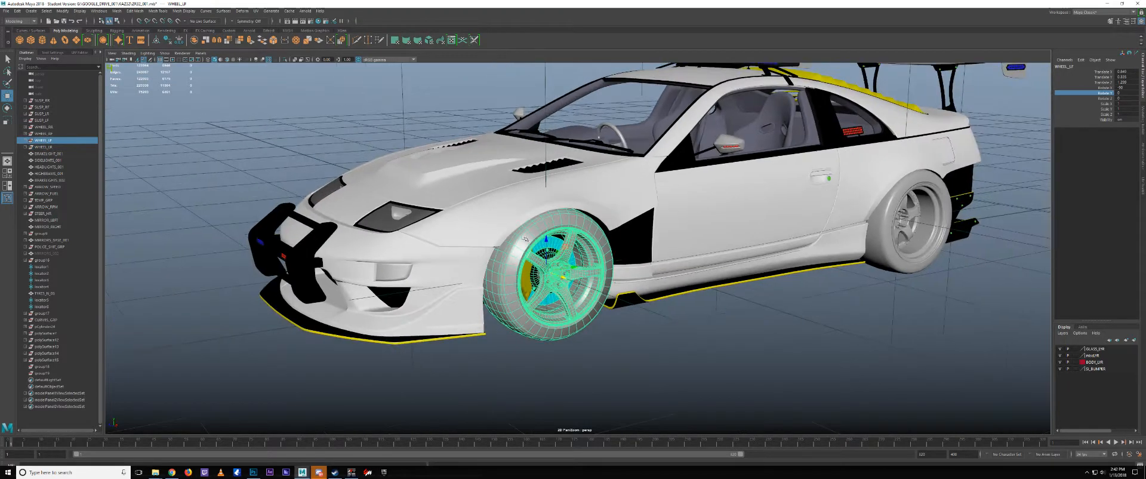
click(49, 147)
key(f)
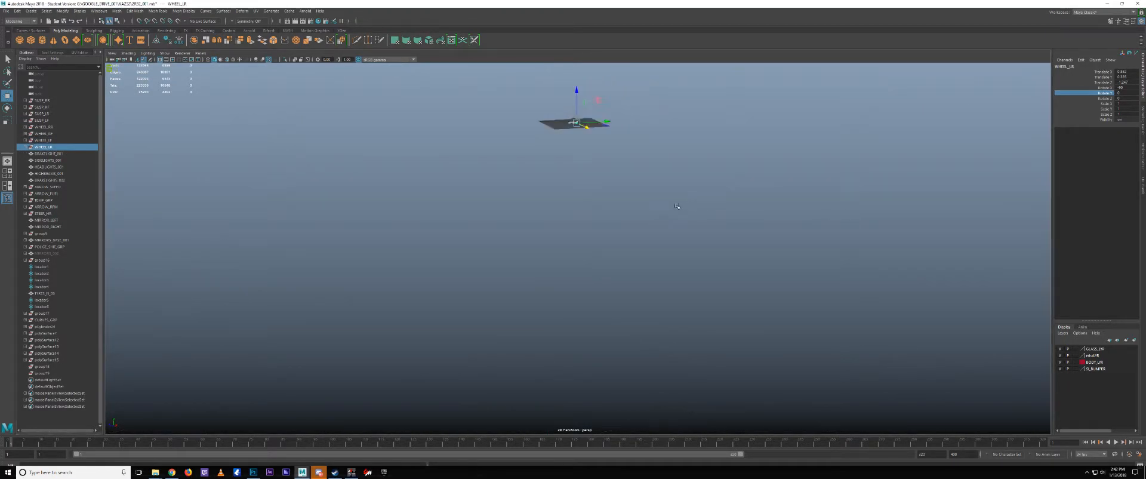
alt+middle_drag(489, 205, 640, 279)
alt+right_drag(640, 279, 705, 222)
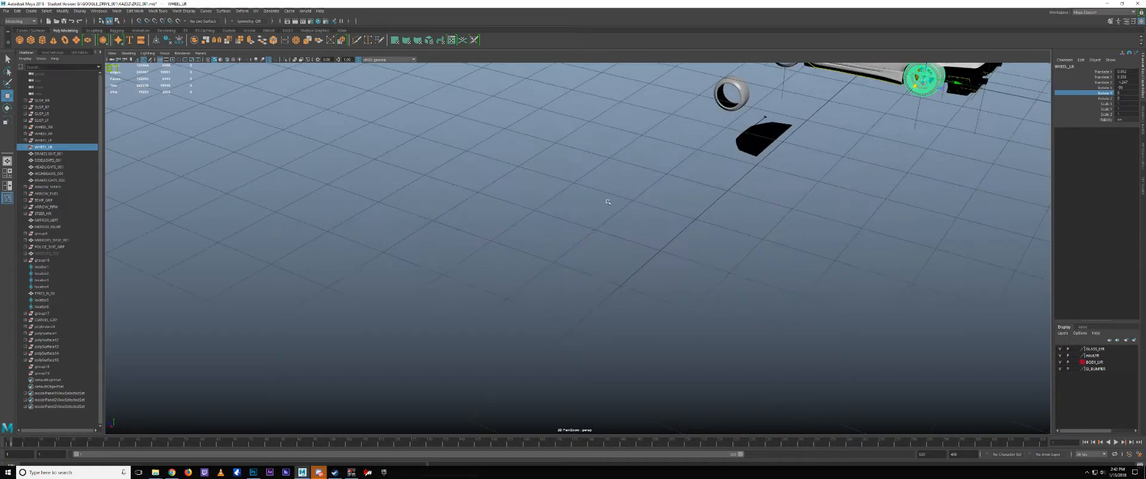
click(25, 146)
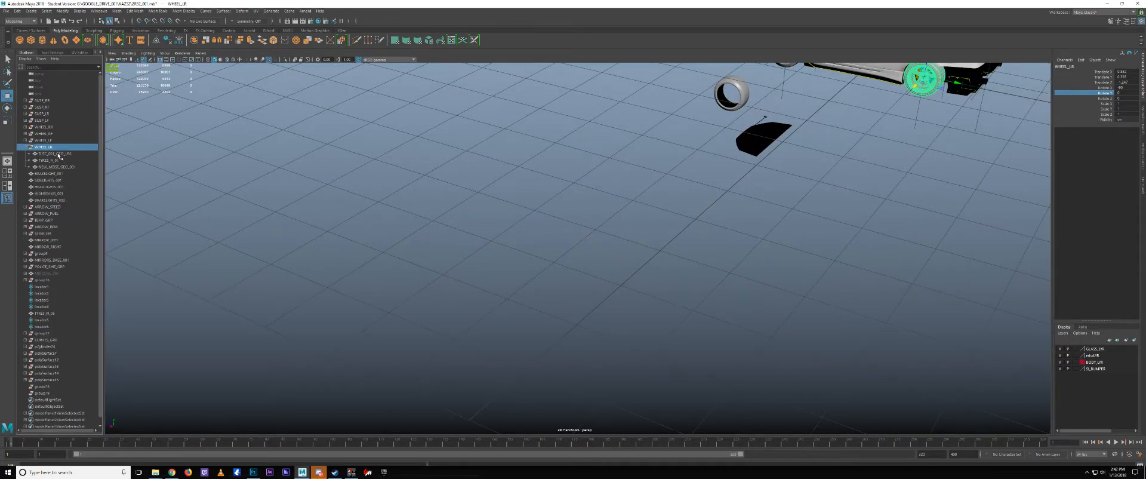
key(f)
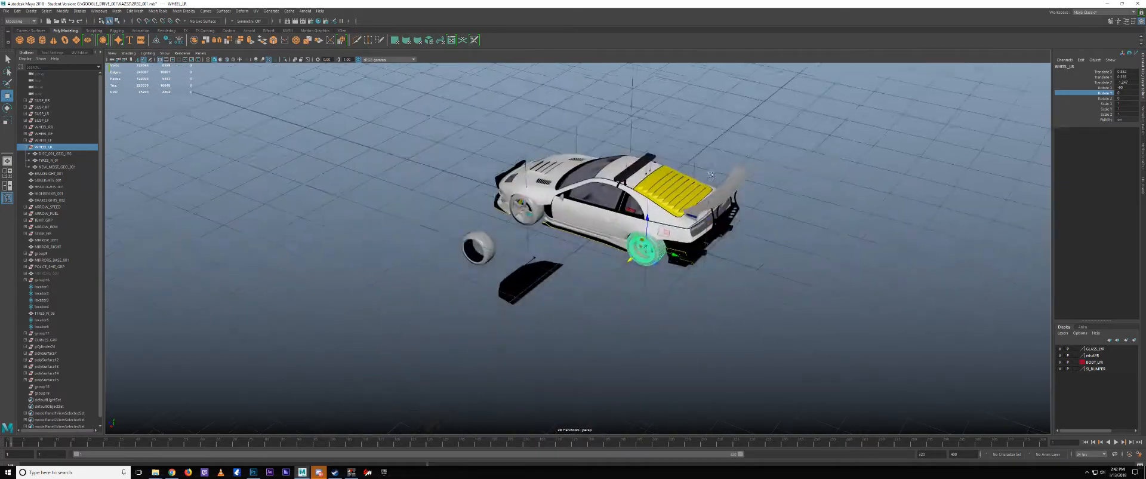
- Examine the front wheel groups and the WHEEL_RR group on the car to check which parts each one selects
click(48, 141)
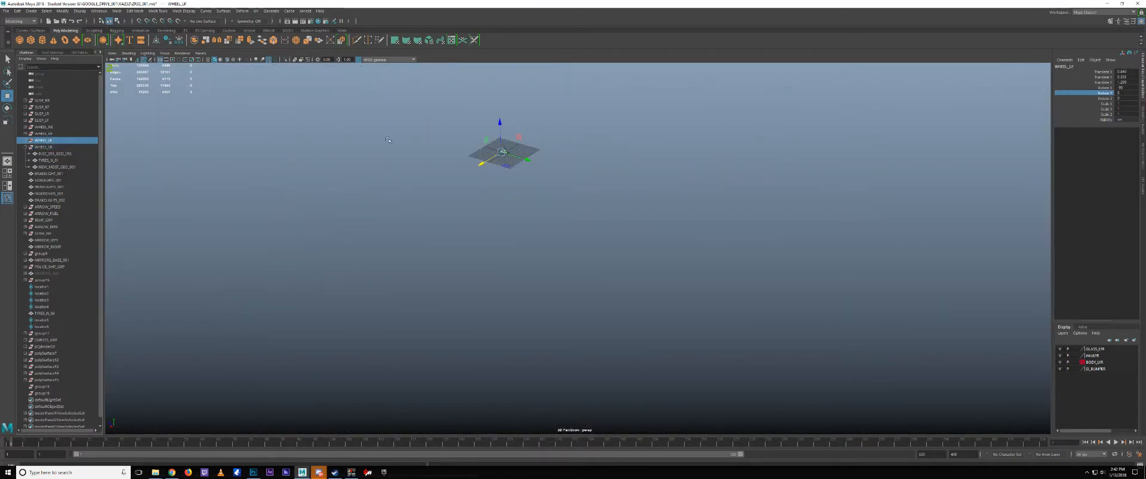
key(f)
click(43, 128)
key(f)
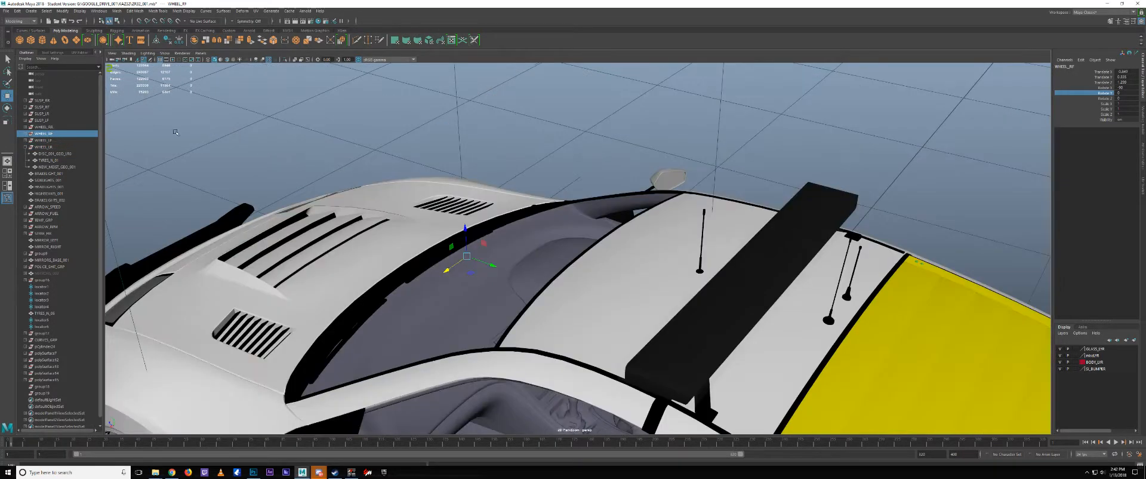
alt+right_drag(483, 177, 334, 179)
alt+drag(538, 209, 704, 179)
alt+right_drag(705, 179, 867, 241)
alt+right_drag(513, 220, 642, 225)
alt+middle_drag(643, 225, 626, 394)
alt+right_drag(585, 254, 716, 261)
alt+drag(717, 261, 650, 228)
alt+right_drag(651, 228, 490, 221)
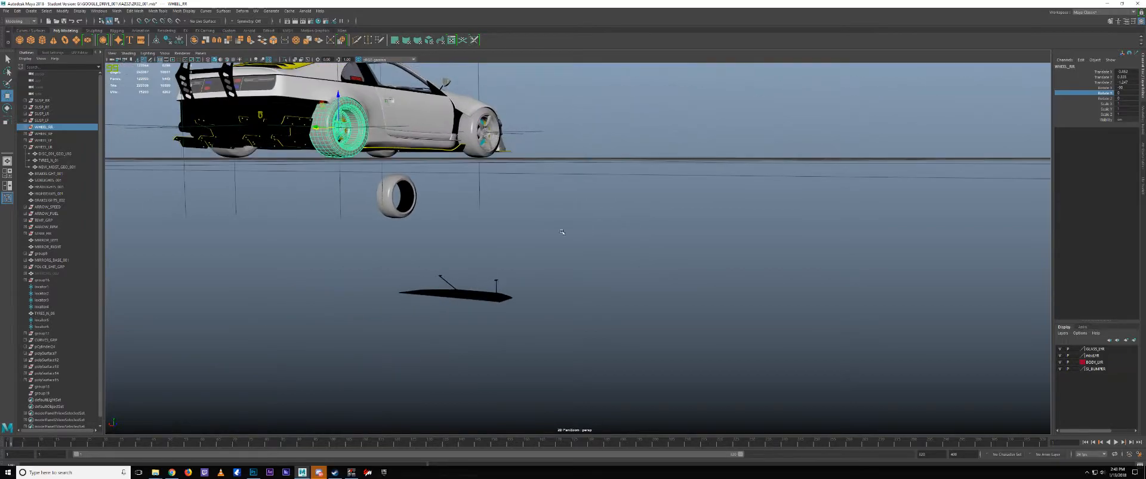
alt+middle_drag(406, 161, 561, 239)
alt+right_drag(496, 224, 586, 226)
- Select the right and left rear wheels in turn and compare how each sits inside its tyre
click(586, 212)
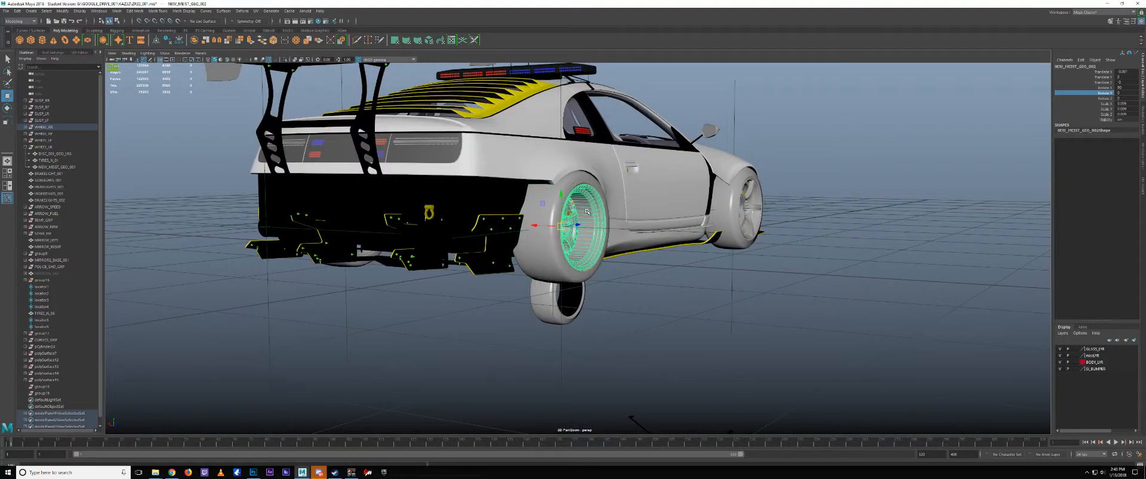
key(f)
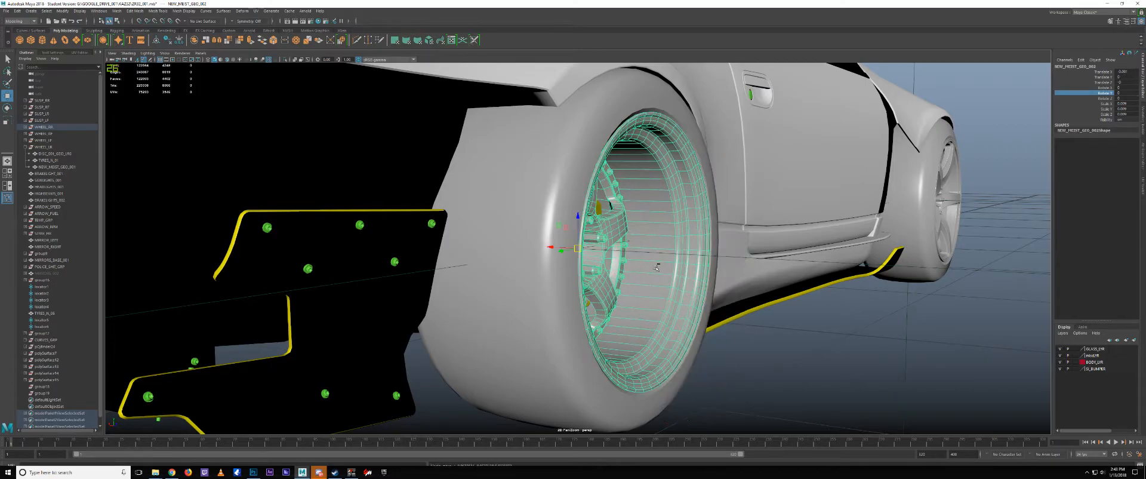
alt+drag(685, 267, 656, 260)
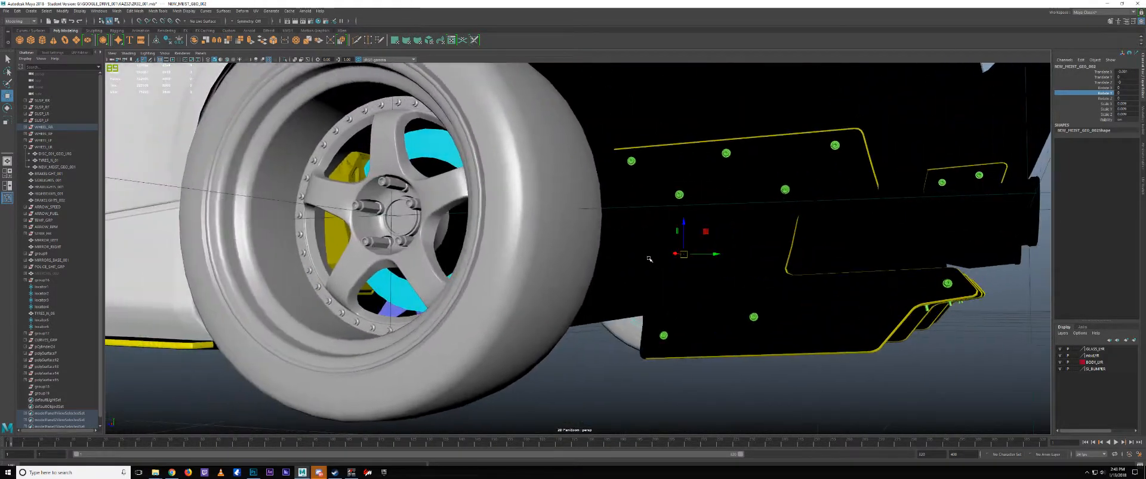
click(286, 262)
alt+drag(360, 276, 594, 276)
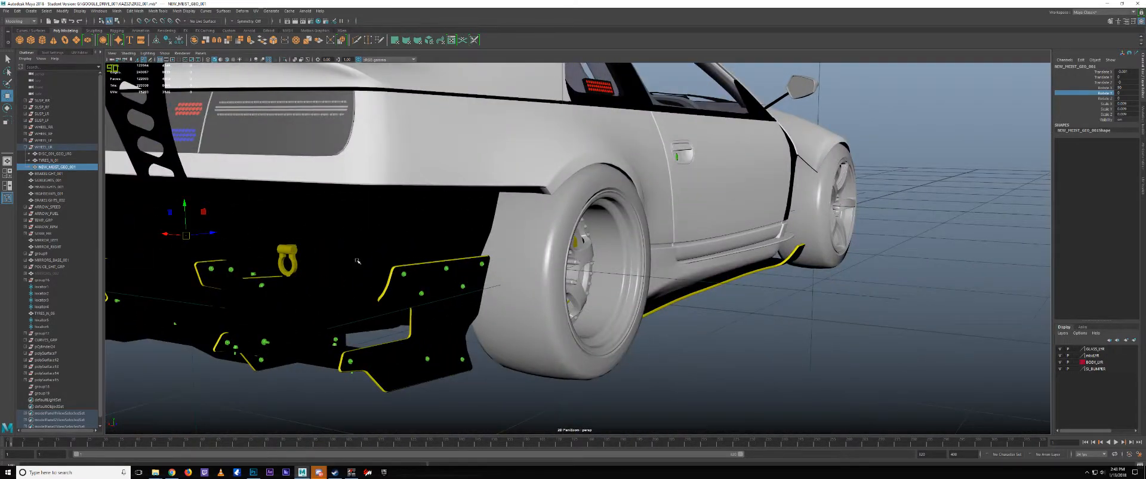
alt+drag(357, 261, 229, 245)
- Try to shift the rear wheels along X and undo the move
click(257, 237)
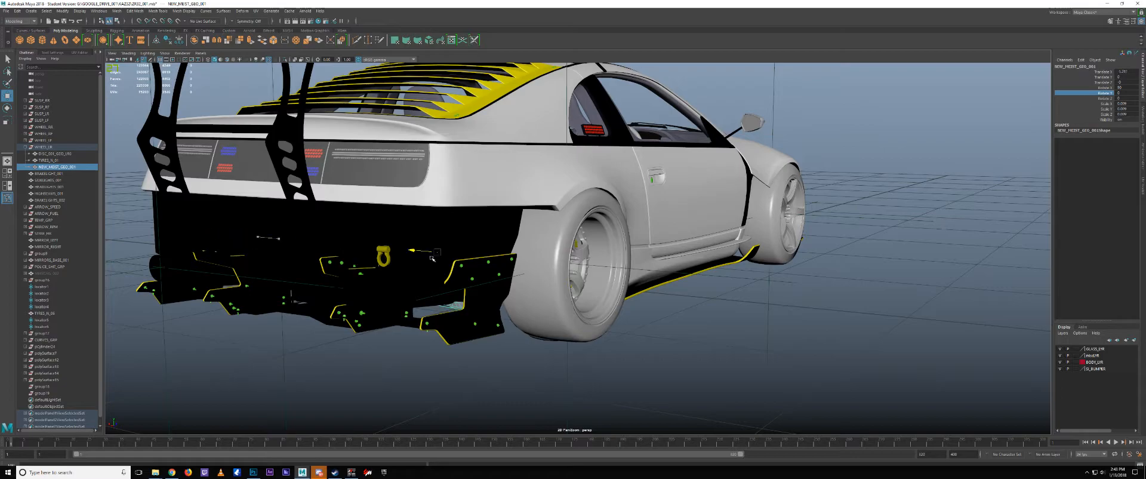
click(605, 249)
drag(541, 262, 672, 272)
key(ctrl+z)
- Select the left rear wheel and switch to Photoshop to view the Meister wheel texture
alt+drag(340, 261, 408, 273)
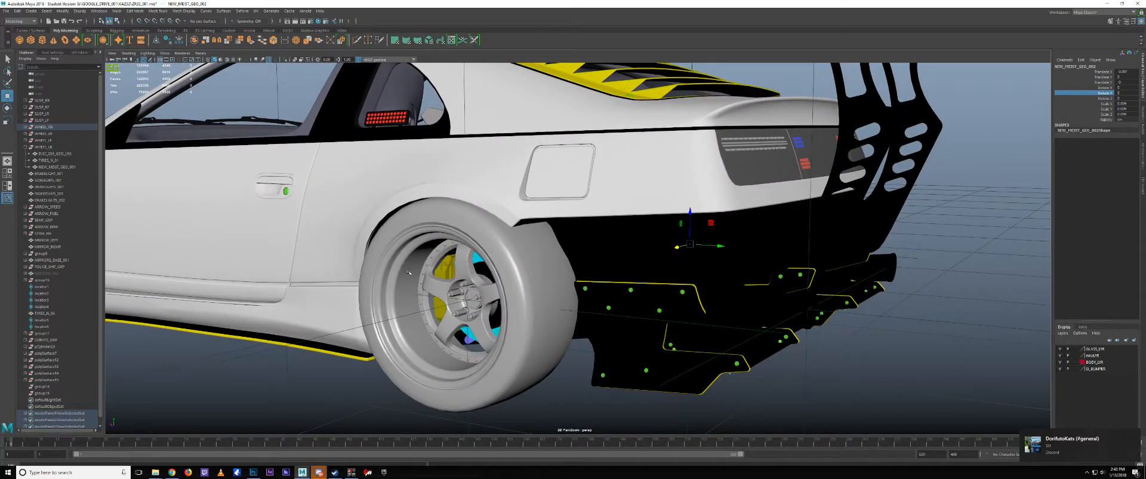
click(409, 272)
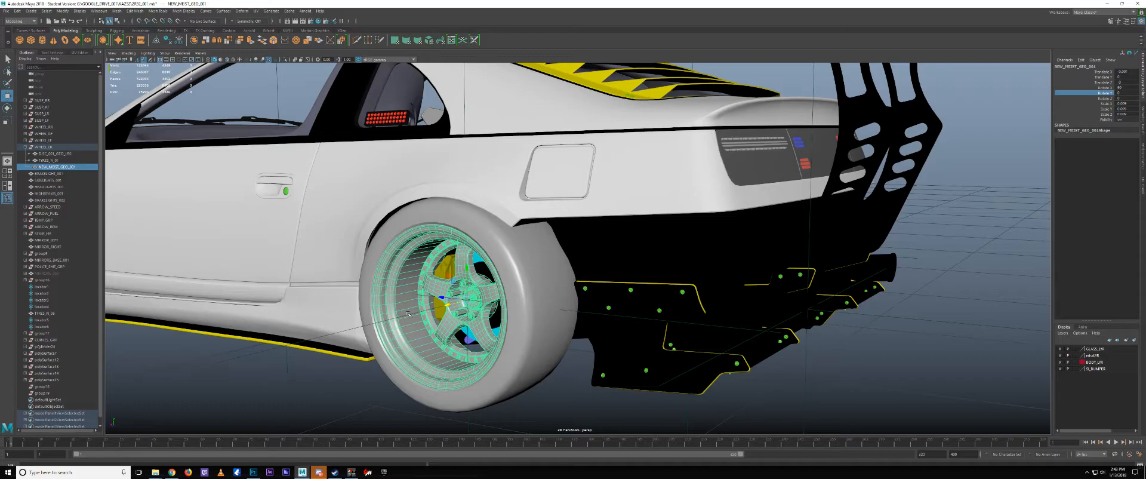
alt+drag(418, 315, 415, 325)
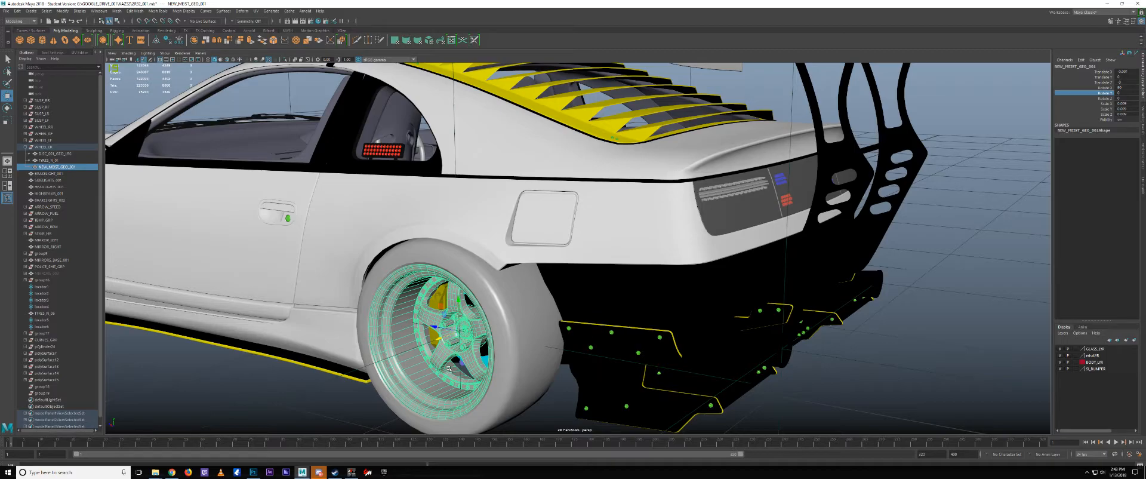
key(alt+Tab)
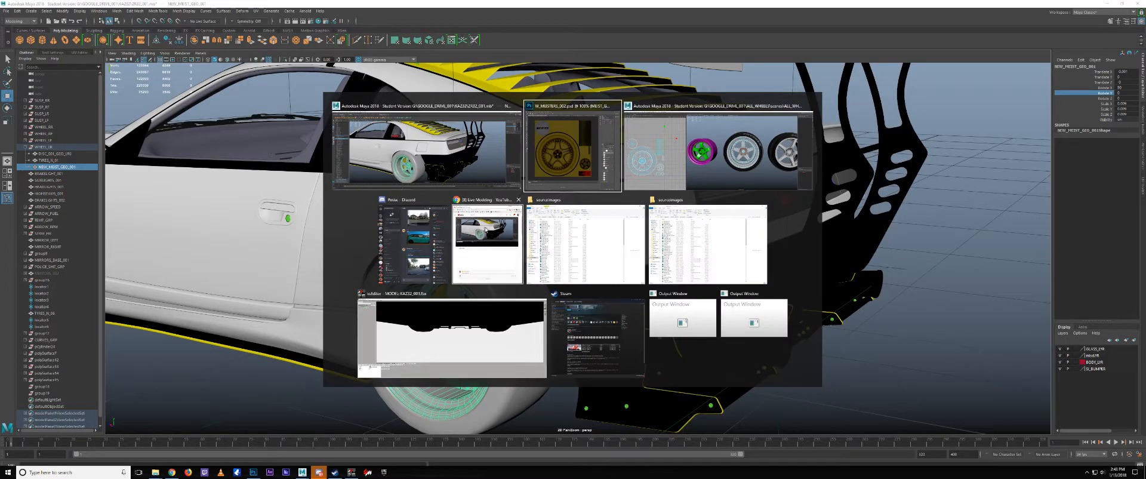
click(567, 167)
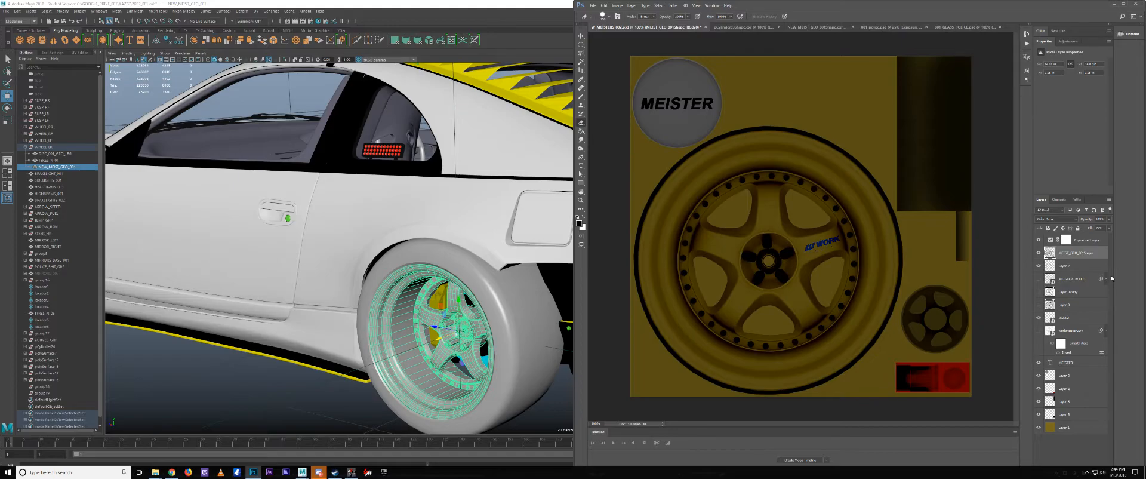
- Return to Maya, view the whole car, collapse the WHEEL_LR group in the Outliner and select the SUSP_RR group
alt+right_drag(474, 307, 446, 313)
alt+middle_drag(445, 313, 518, 339)
alt+drag(518, 339, 531, 311)
alt+right_drag(531, 311, 580, 311)
alt+drag(580, 311, 626, 320)
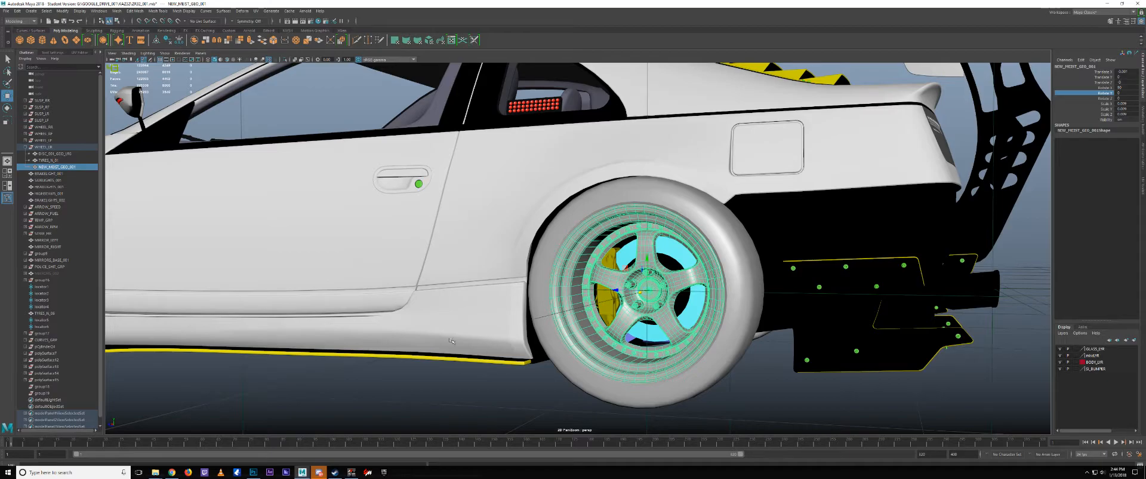
key(a)
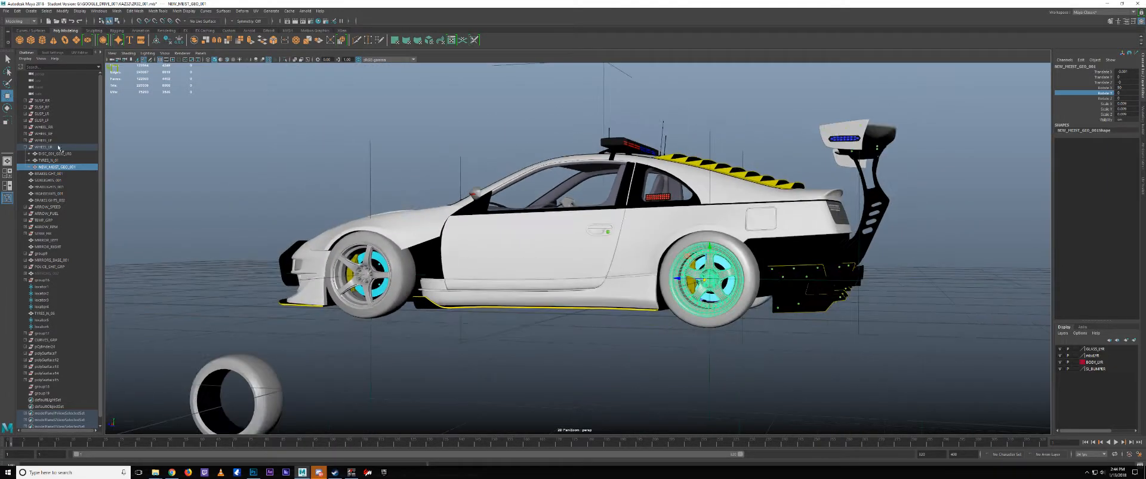
click(26, 148)
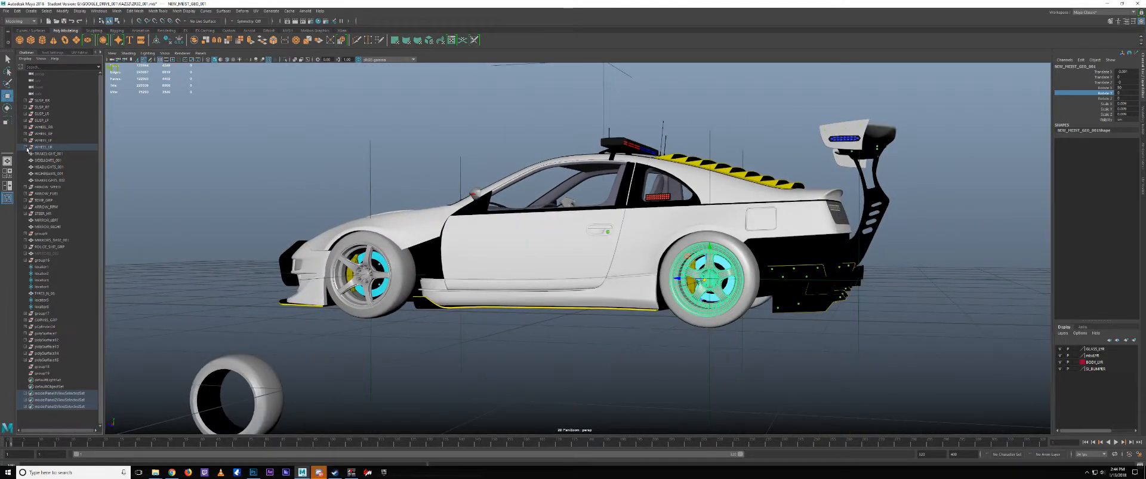
click(43, 100)
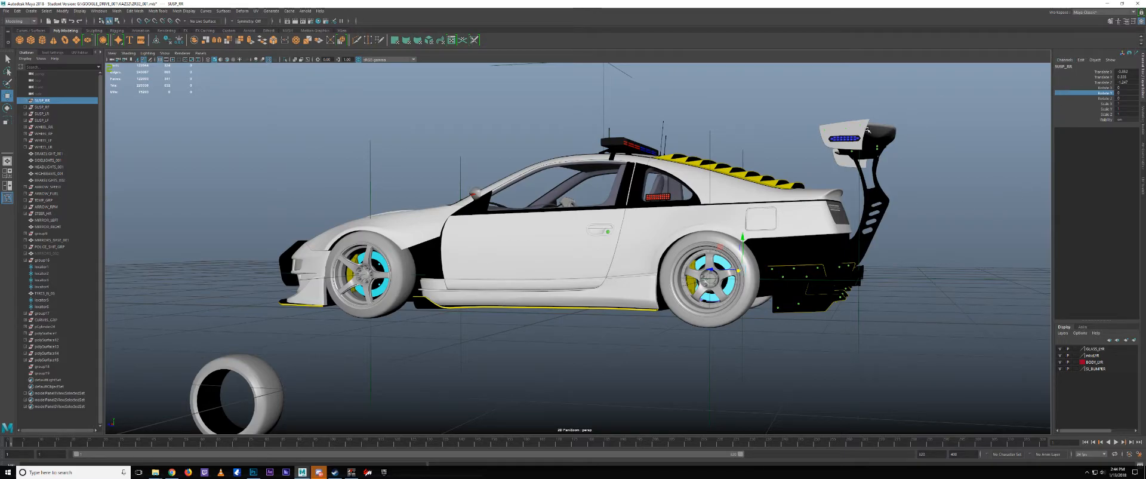
key(alt+z)
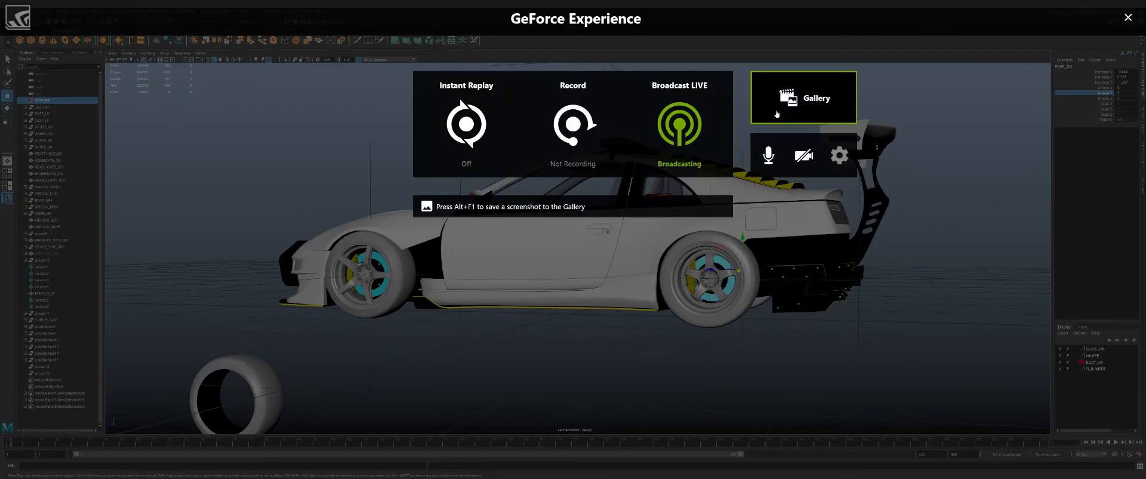